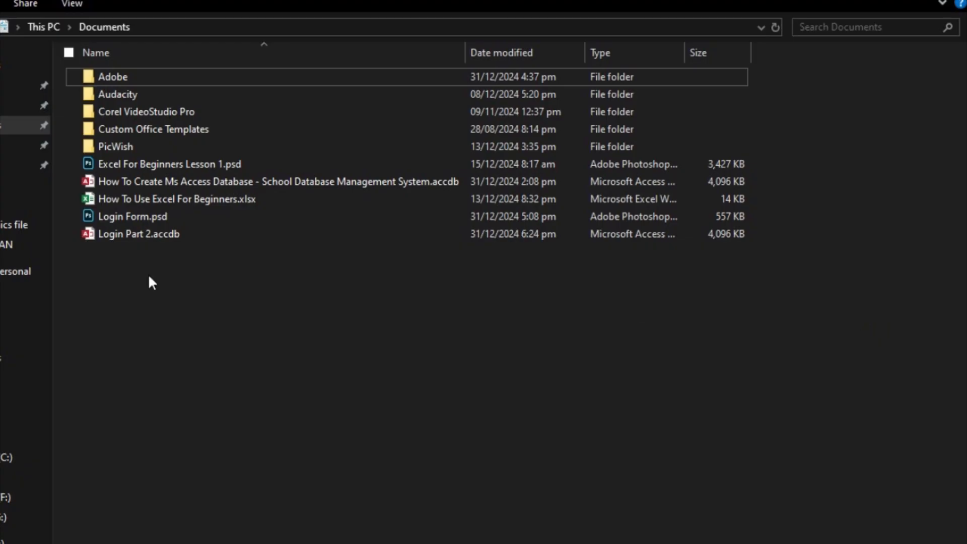
- Duplicate Login Part 2.accdb in Documents, dismissing the blocked-content warning and Login form that appear
{"action": "left_click", "coordinate": [135, 236]}
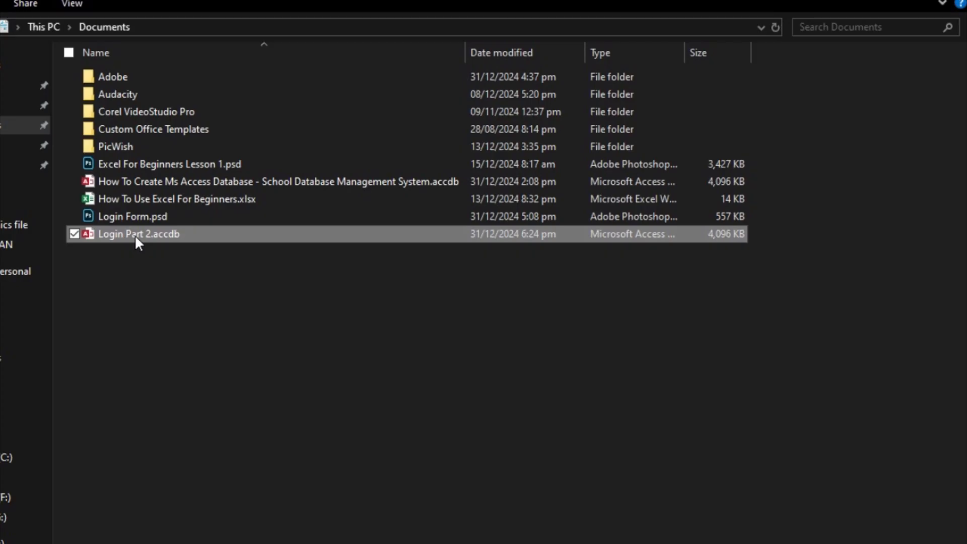
{"action": "key", "text": "ctrl+v"}
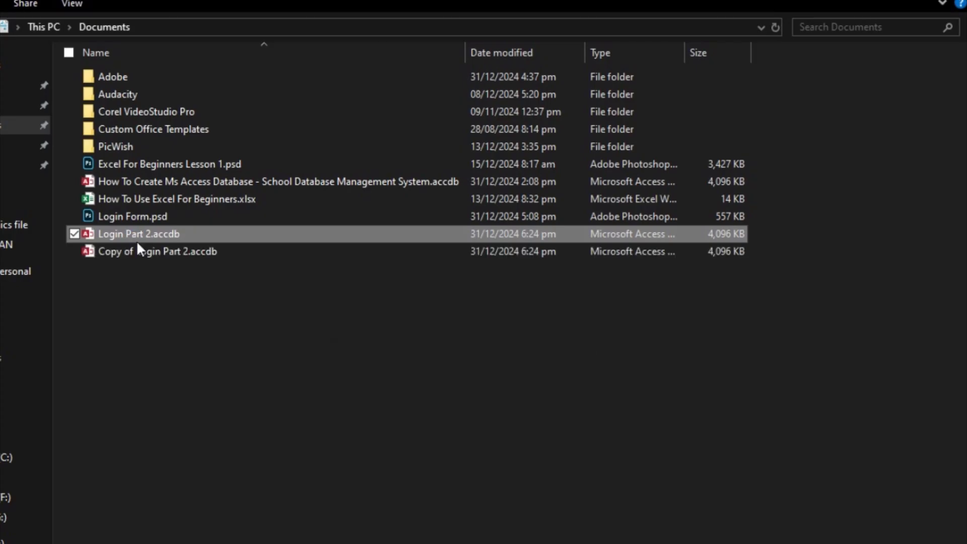
{"action": "left_click", "coordinate": [139, 252]}
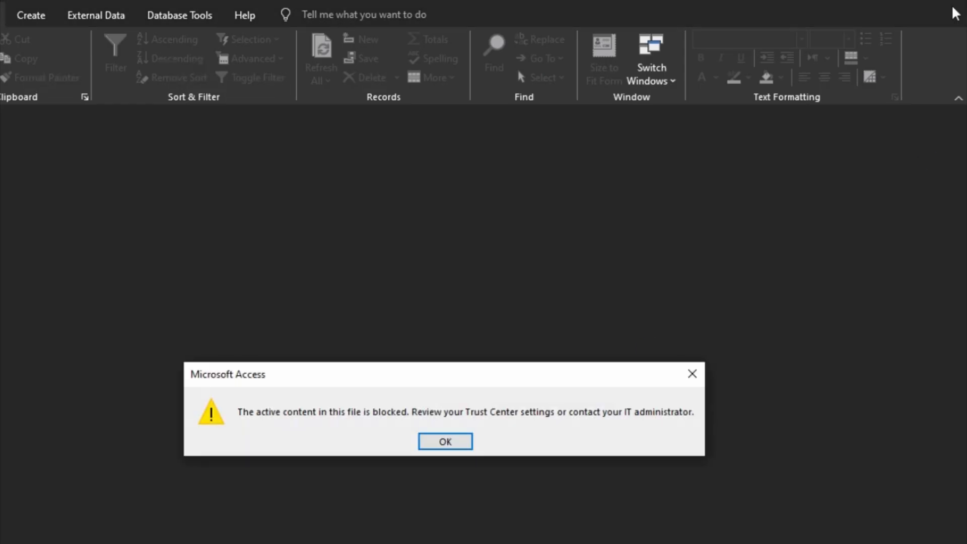
{"action": "left_click", "coordinate": [438, 442]}
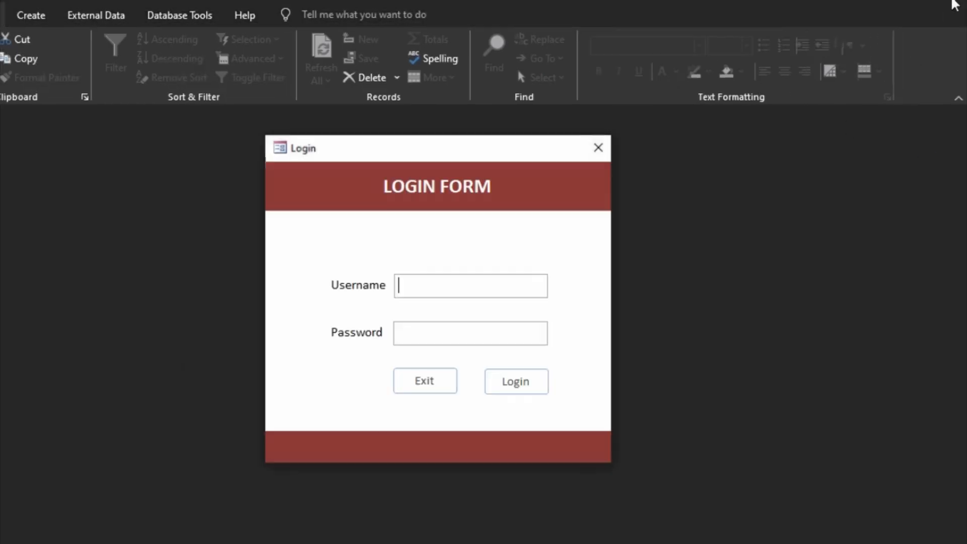
{"action": "left_click", "coordinate": [609, 150]}
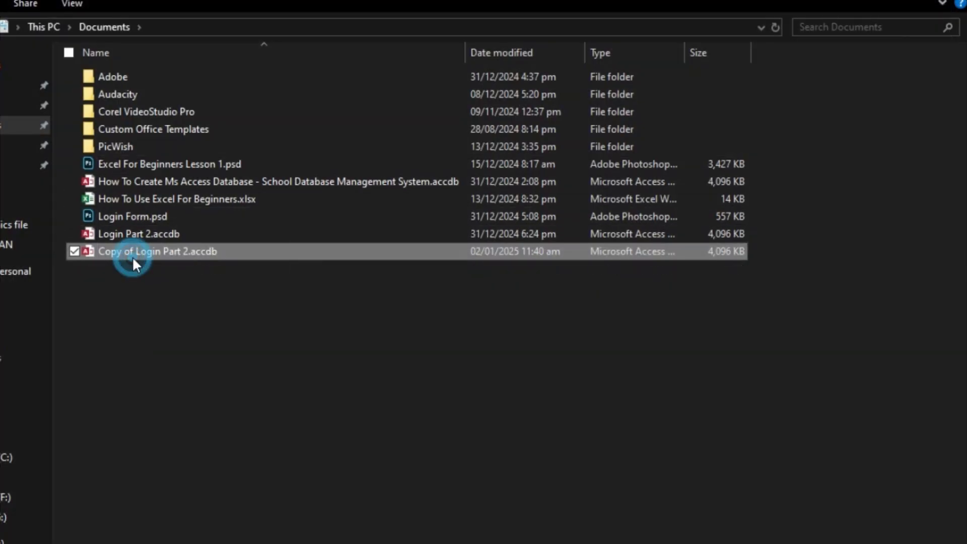
- Rename the copy to Login Part 3.accdb
{"action": "left_click", "coordinate": [133, 257]}
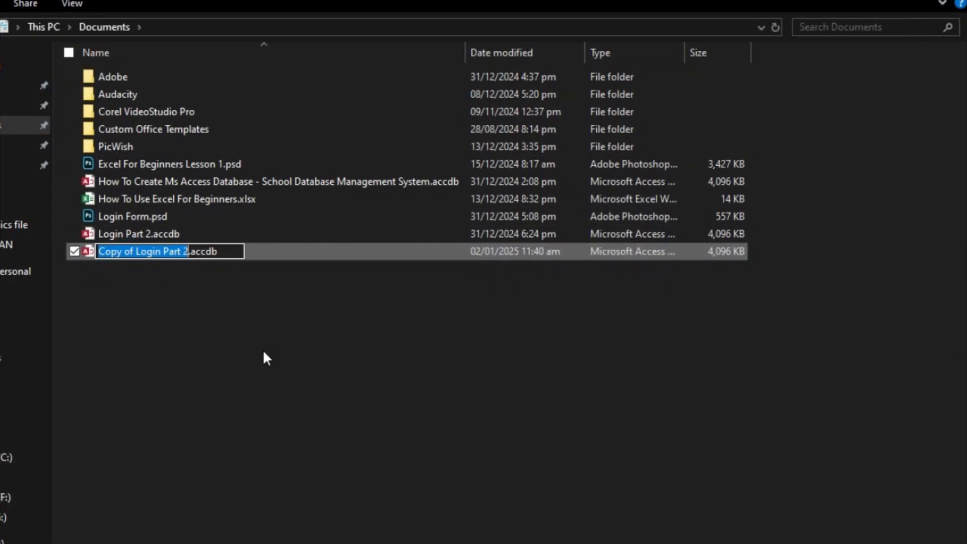
{"action": "type", "text": "Loin"}
{"action": "key", "text": "BackSpace"}
{"action": "key", "text": "BackSpace"}
{"action": "type", "text": "gin "}
{"action": "type", "text": "Part 3"}
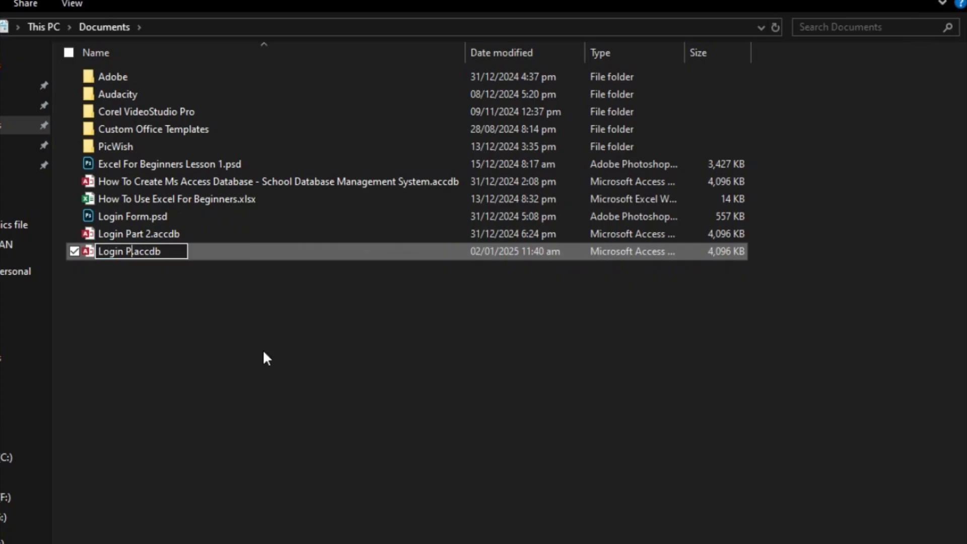
{"action": "left_click", "coordinate": [263, 351]}
- Open Login Part 3.accdb in Access, close the Login form, and enable its blocked content
{"action": "double_click", "coordinate": [148, 250]}
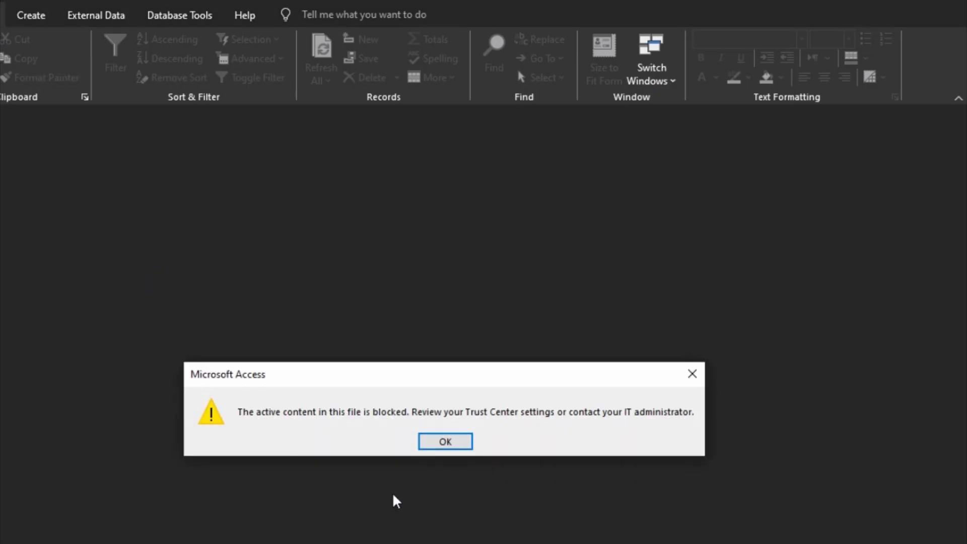
{"action": "left_click", "coordinate": [439, 436]}
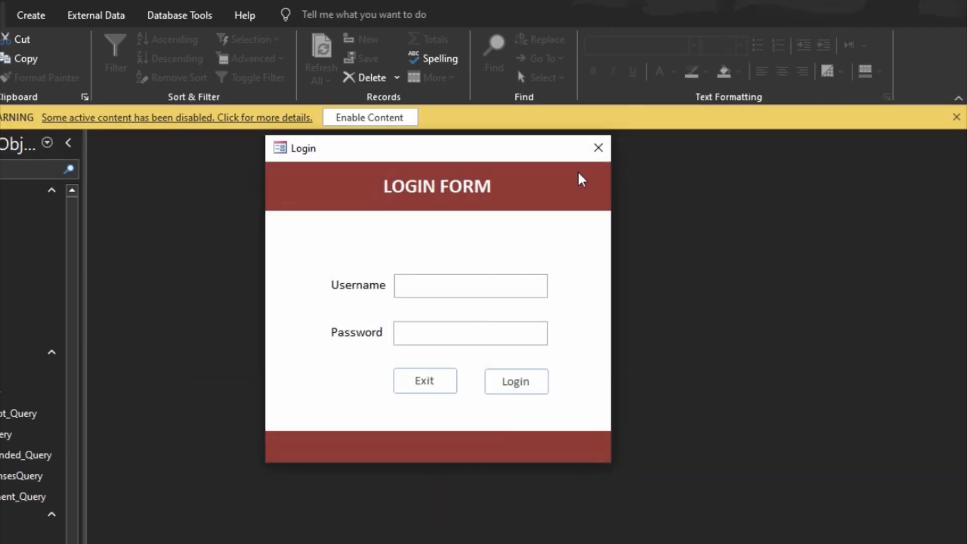
{"action": "left_click", "coordinate": [598, 147]}
{"action": "left_click", "coordinate": [347, 117]}
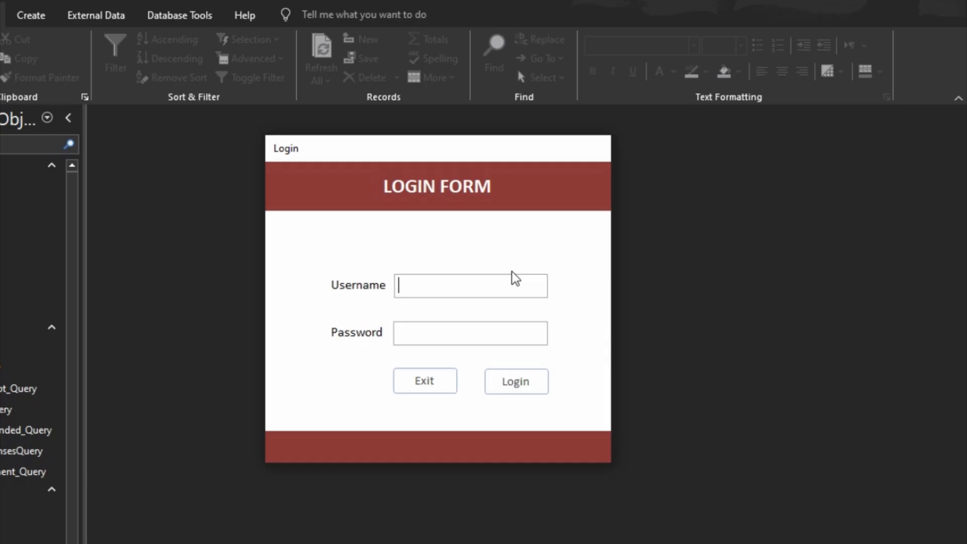
- Log in with the test username and password, then log back out to the Login form
{"action": "type", "text": "E"}
{"action": "key", "text": "Tab"}
{"action": "left_click", "coordinate": [506, 288]}
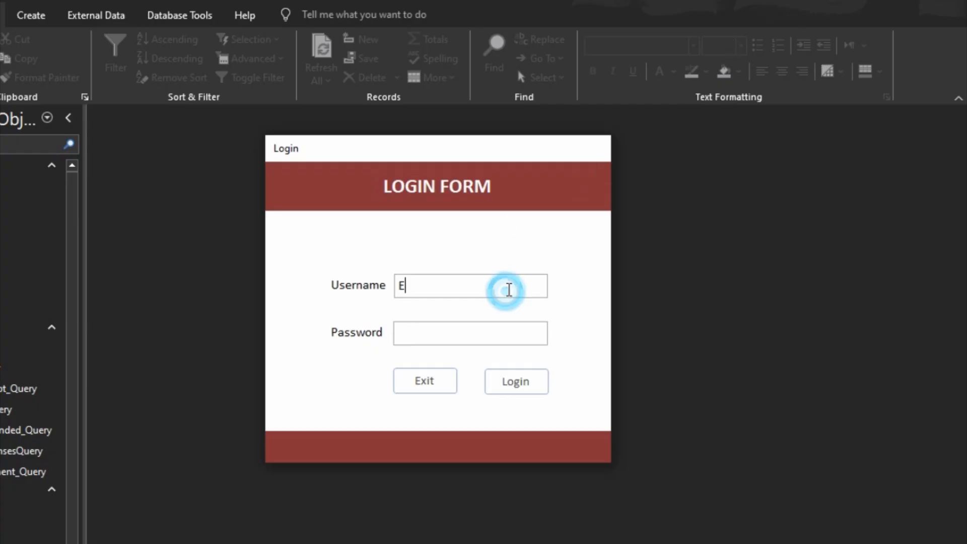
{"action": "key", "text": "BackSpace"}
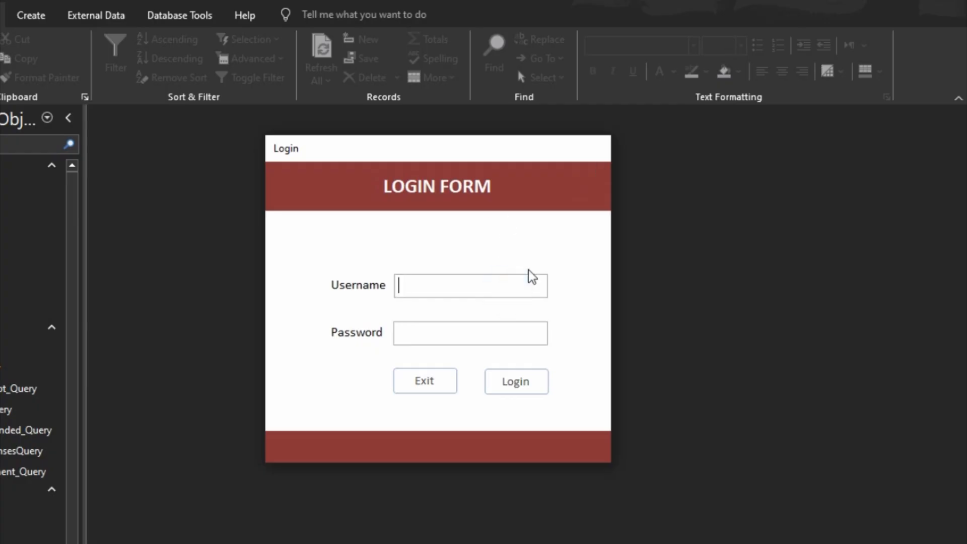
{"action": "type", "text": "DoWithMe"}
{"action": "key", "text": "Tab"}
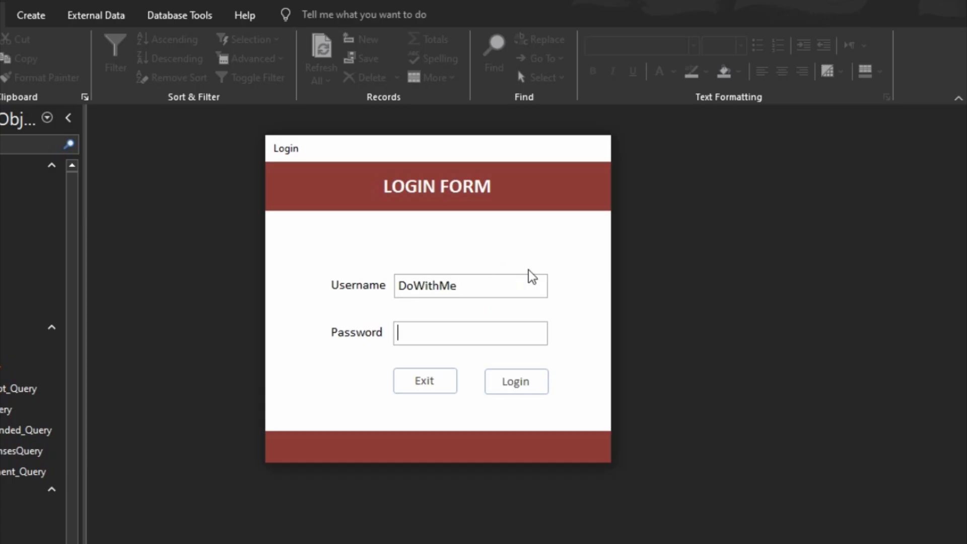
{"action": "type", "text": "1234567"}
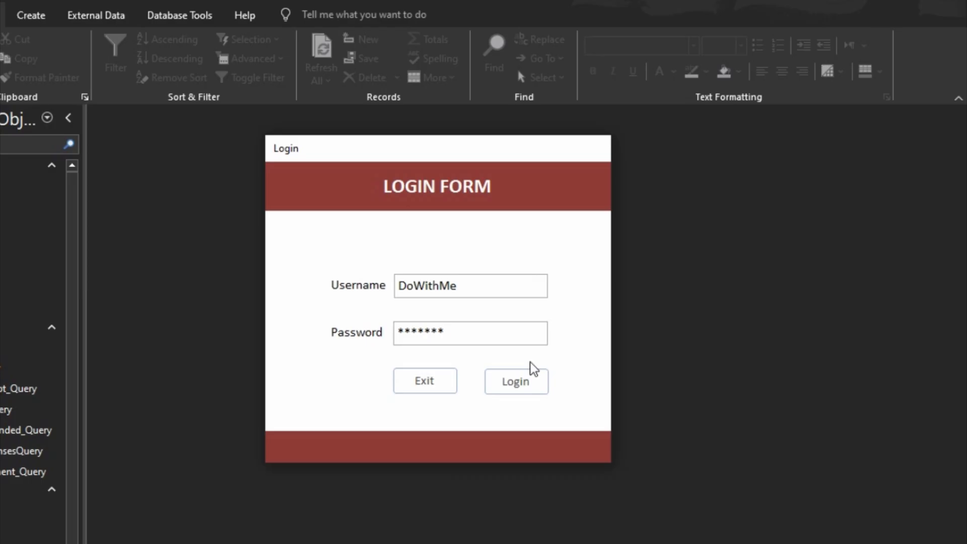
{"action": "left_click", "coordinate": [517, 381]}
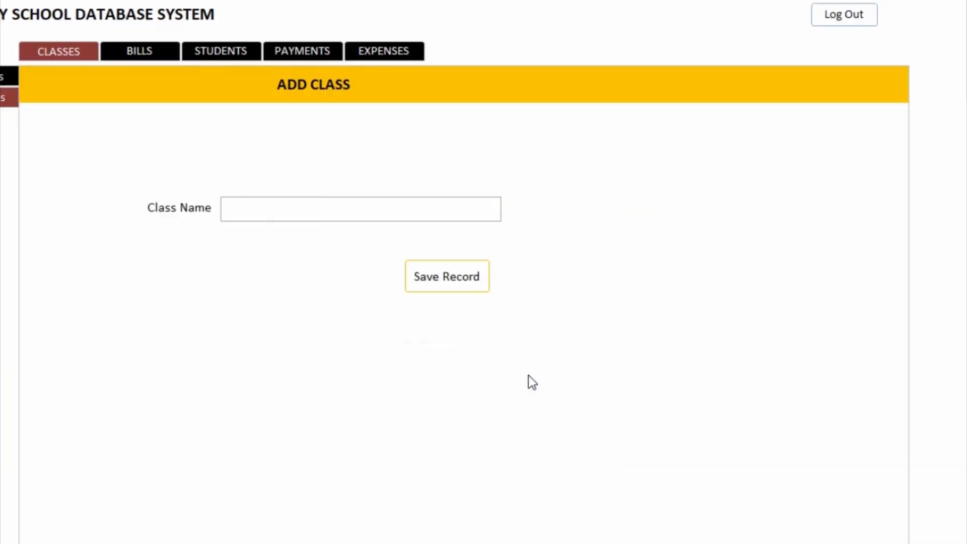
{"action": "left_click", "coordinate": [843, 14]}
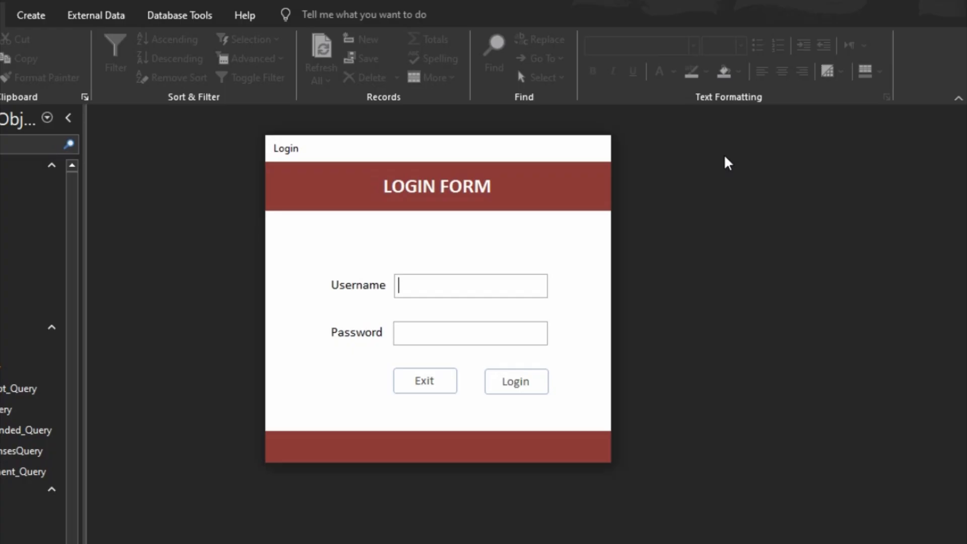
- Submit the username with a wrong password, dismiss Incorrect Credentials, then submit the form empty
{"action": "type", "text": "DoWithMe"}
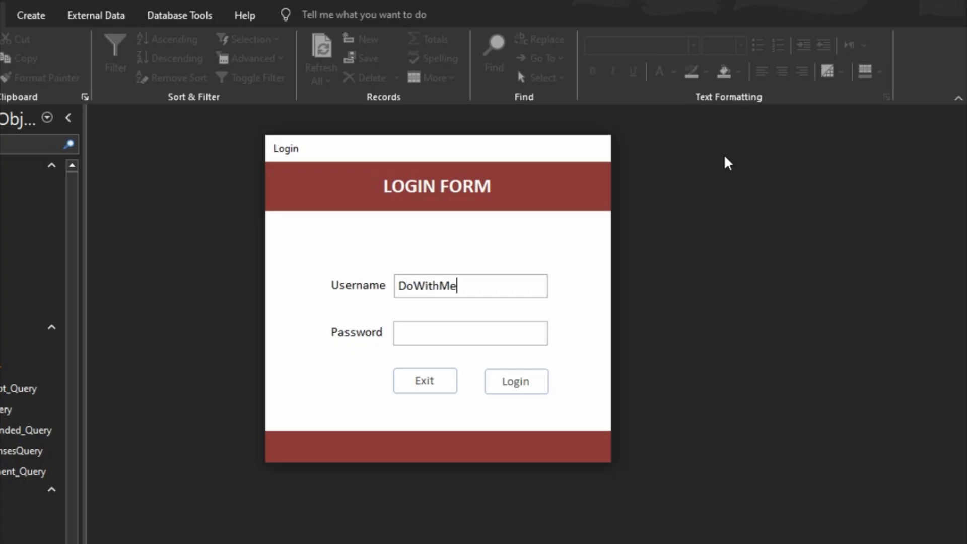
{"action": "key", "text": "Tab"}
{"action": "type", "text": "********"}
{"action": "left_click", "coordinate": [537, 382]}
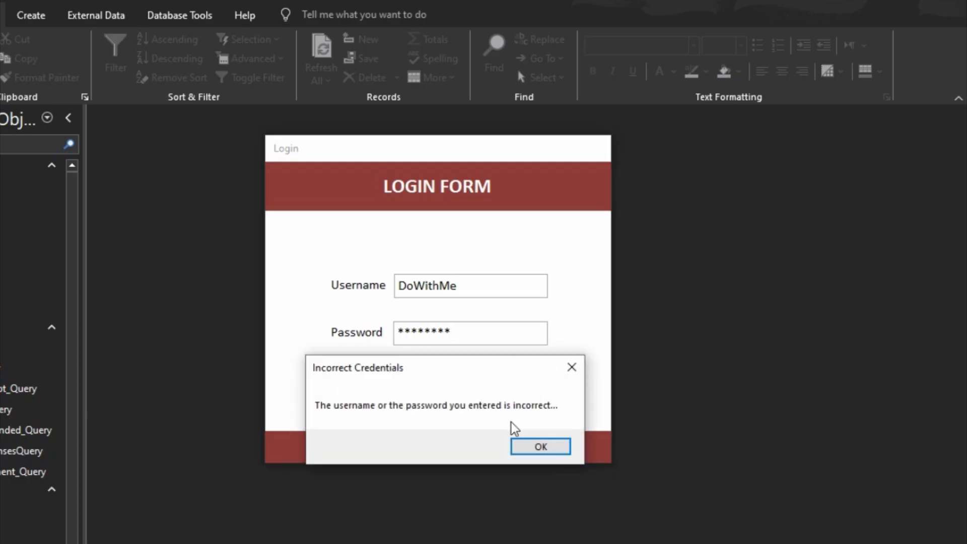
{"action": "left_click", "coordinate": [524, 450]}
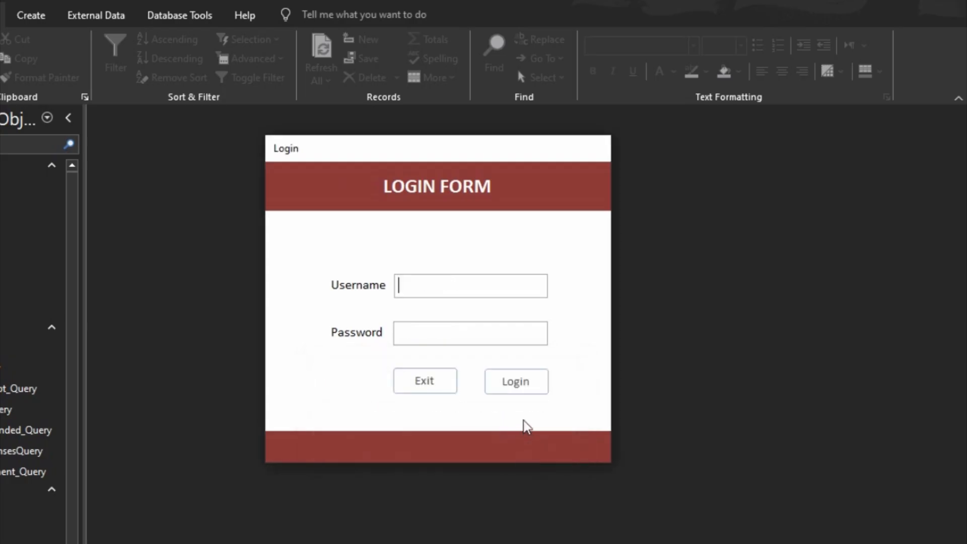
{"action": "left_click", "coordinate": [519, 383]}
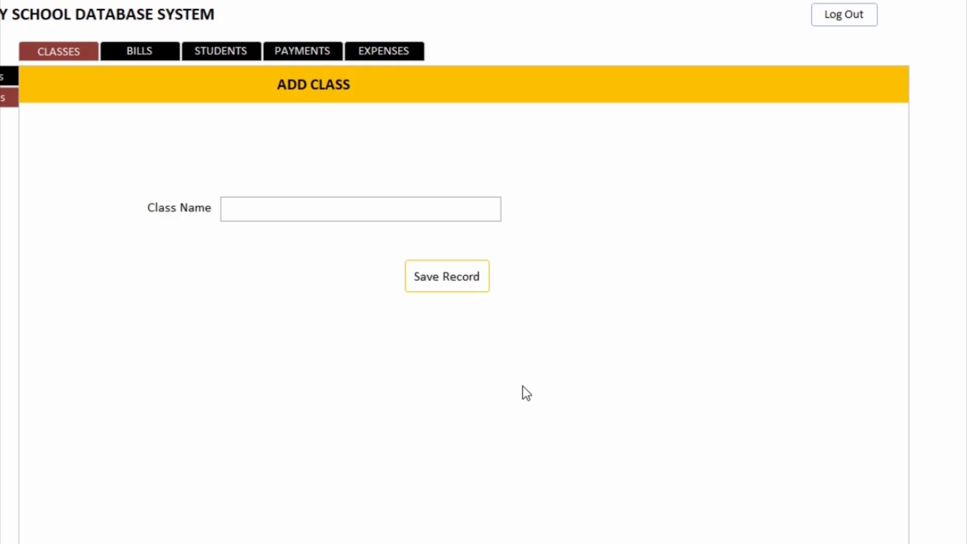
- Log out, switch the Login form to Design View, and build the Login button's click event
{"action": "left_click", "coordinate": [827, 20]}
{"action": "right_click", "coordinate": [549, 183]}
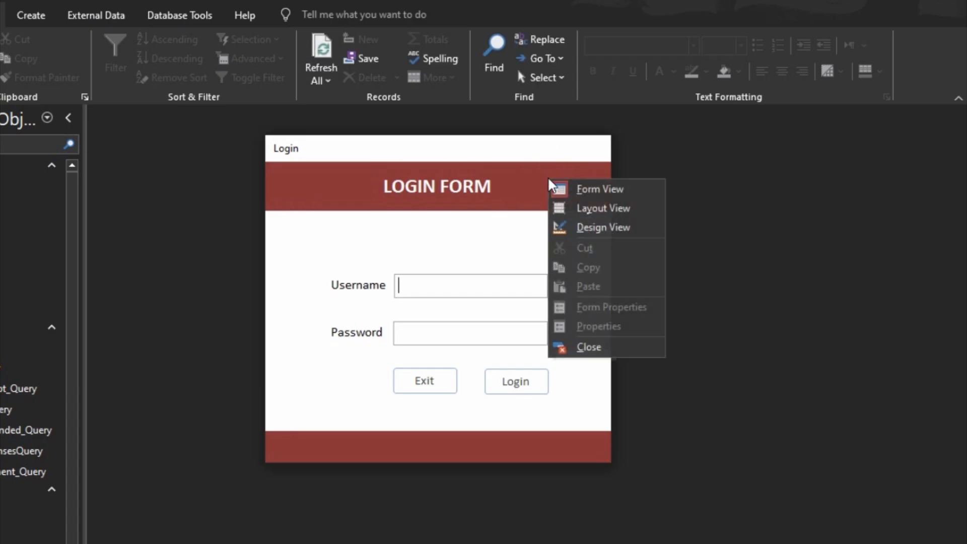
{"action": "left_click", "coordinate": [565, 228]}
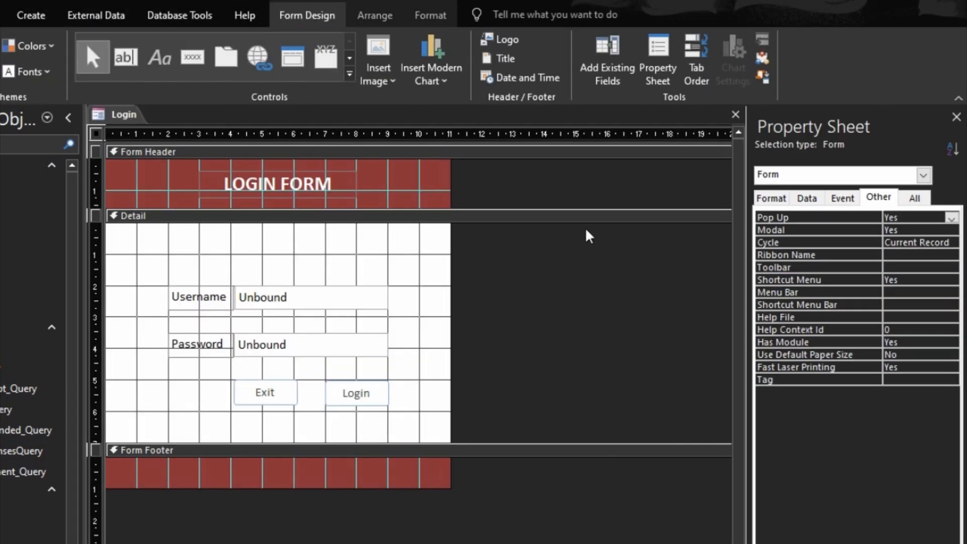
{"action": "right_click", "coordinate": [374, 401]}
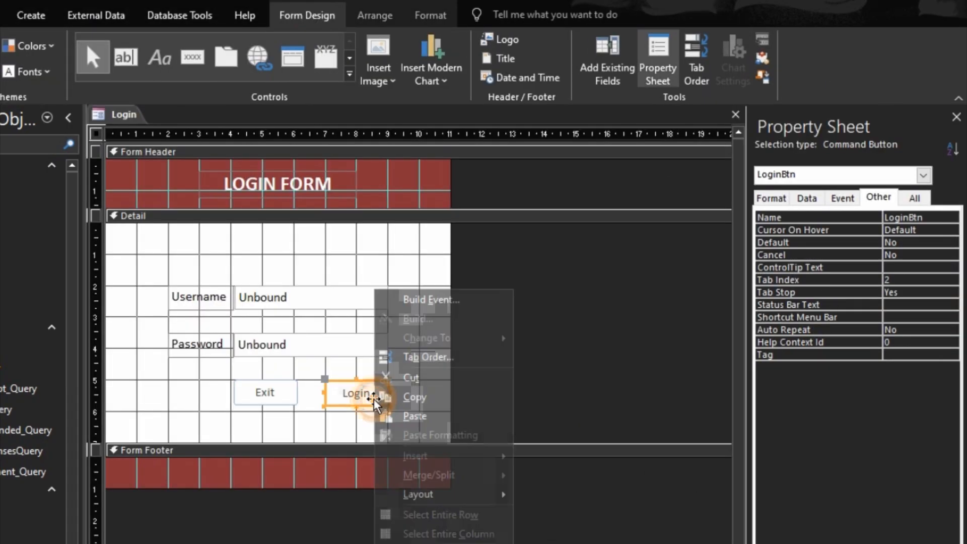
{"action": "left_click", "coordinate": [431, 300]}
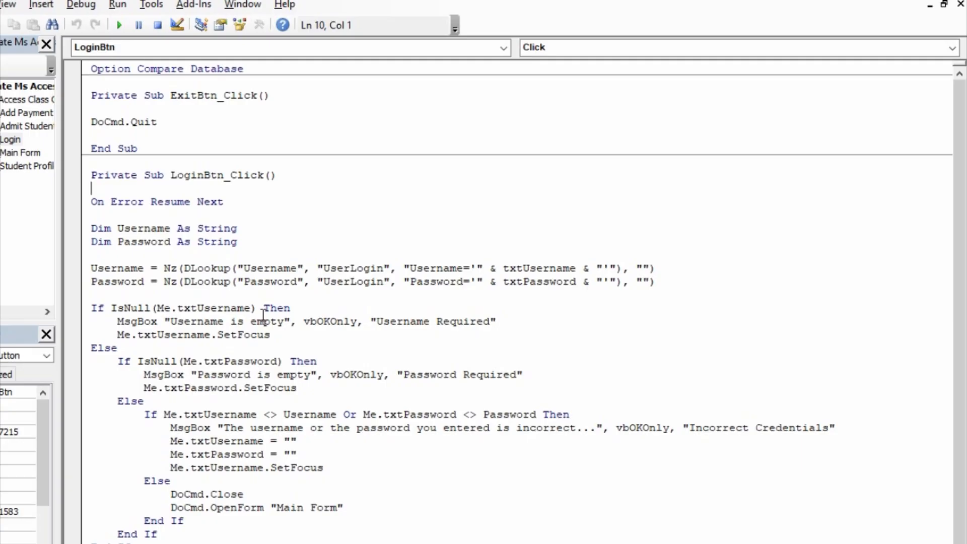
- Extend the username IsNull check with Or Me.txtUsername = ""
{"action": "left_click", "coordinate": [257, 307]}
{"action": "type", "text": "pt"}
{"action": "key", "text": "BackSpace"}
{"action": "key", "text": "BackSpace"}
{"action": "type", "text": "or"}
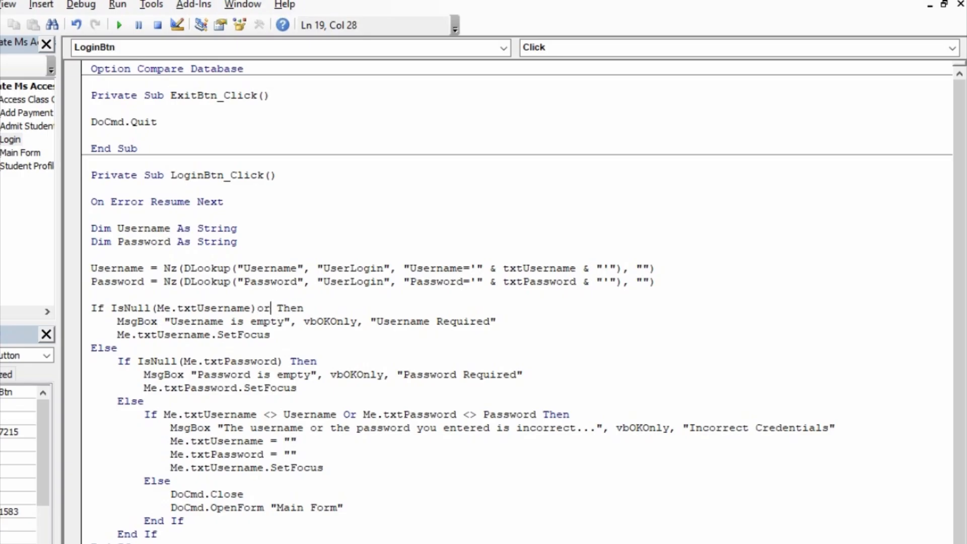
{"action": "type", "text": " me.txtUsername"}
{"action": "key", "text": "Tab"}
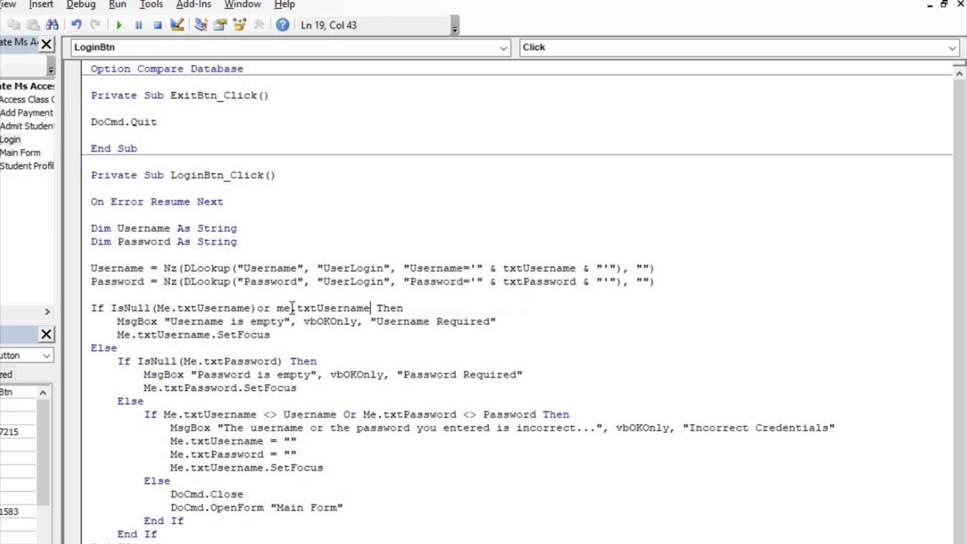
{"action": "type", "text": "=\"\""}
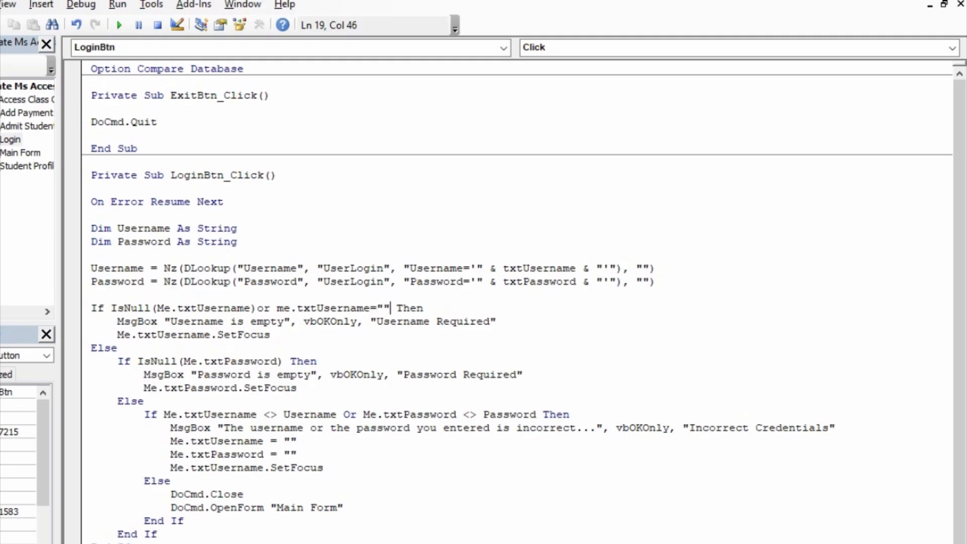
{"action": "left_click", "coordinate": [297, 375]}
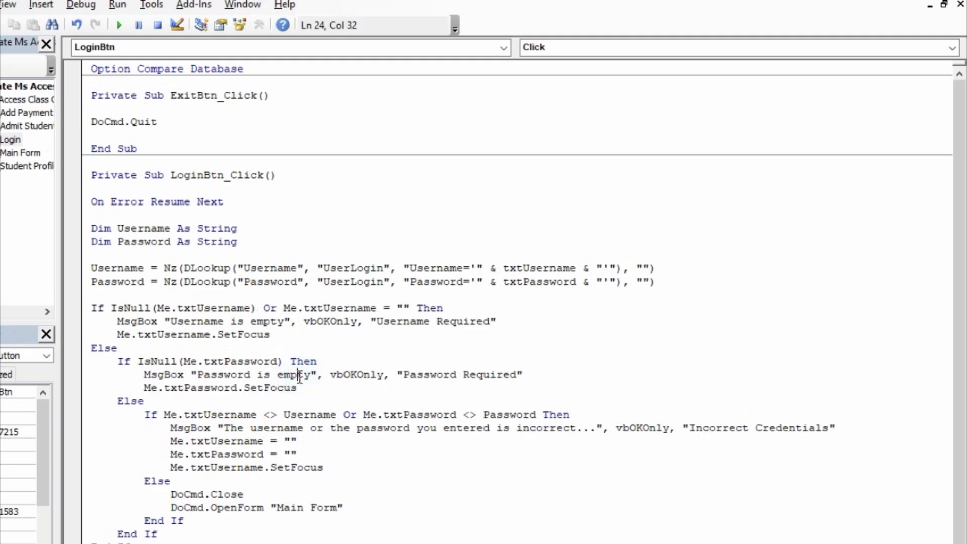
- Extend the password IsNull check with Or Me.txtPassword = "" and close the VBA editor
{"action": "left_click", "coordinate": [291, 361]}
{"action": "type", "text": "or me.t"}
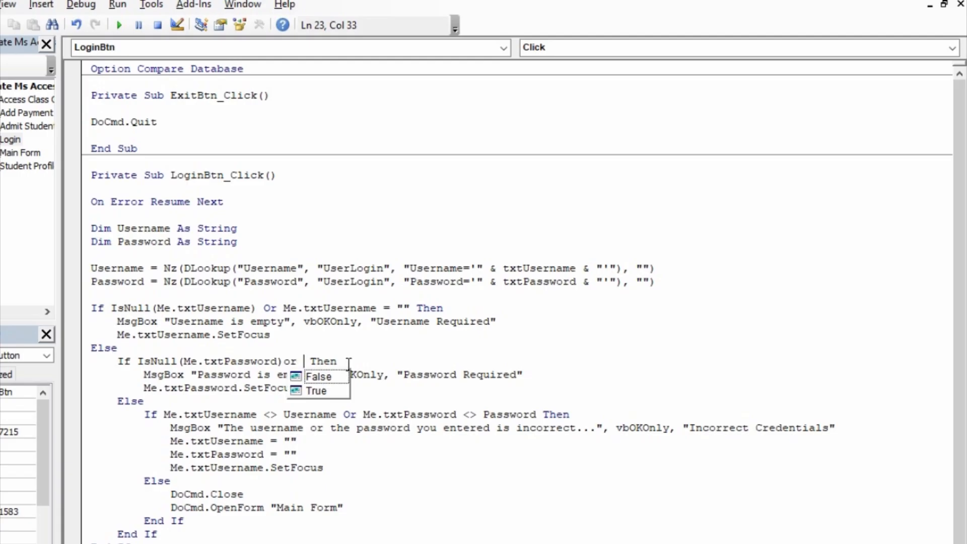
{"action": "type", "text": "xt"}
{"action": "key", "text": "Tab"}
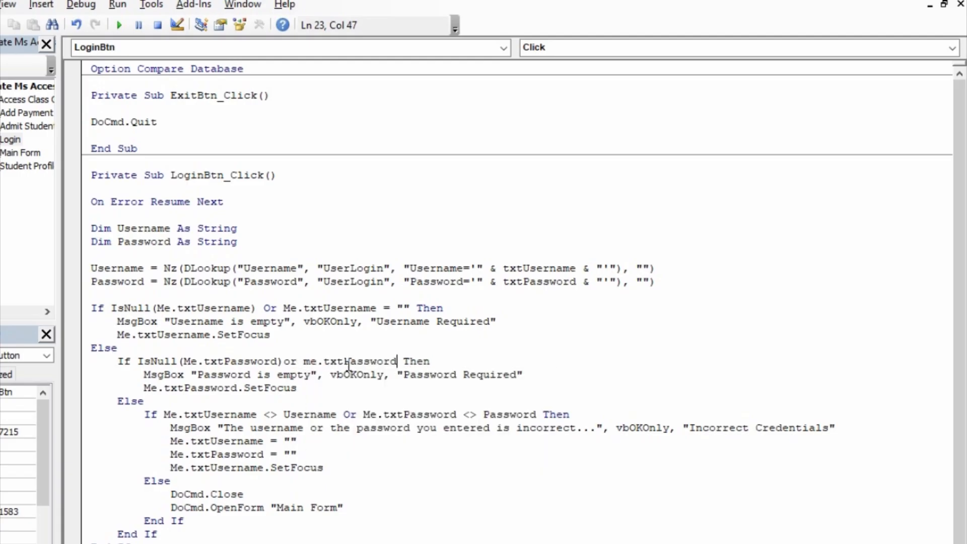
{"action": "type", "text": "=\"\""}
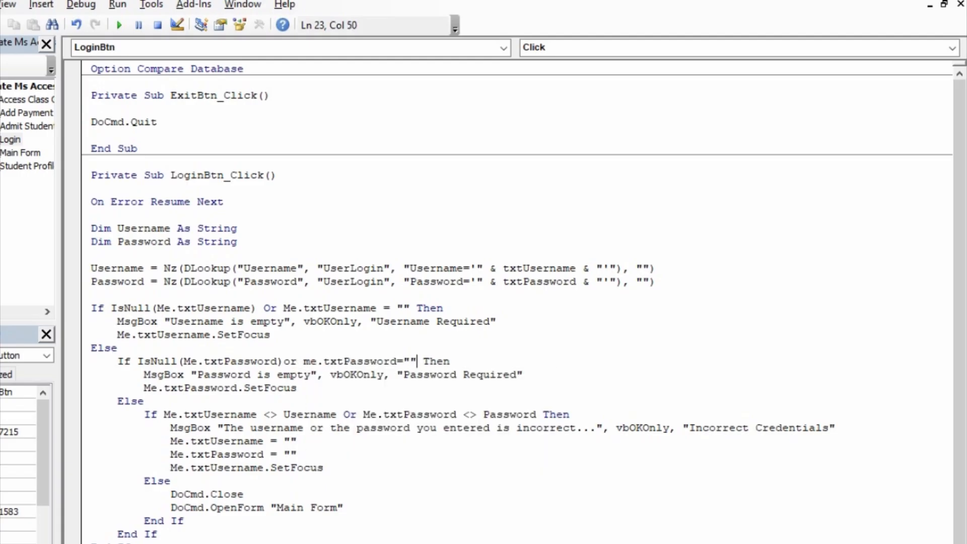
{"action": "left_click", "coordinate": [417, 416]}
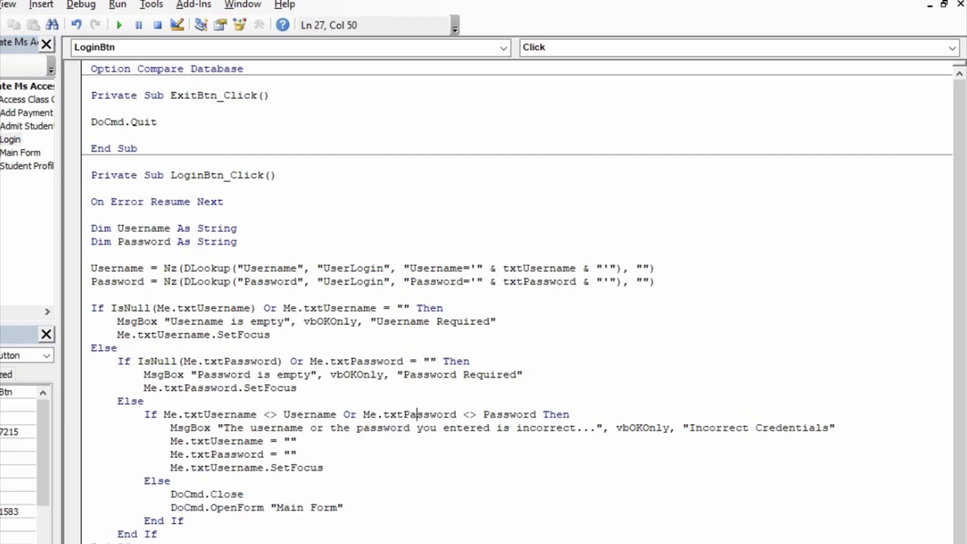
{"action": "left_click", "coordinate": [952, 1]}
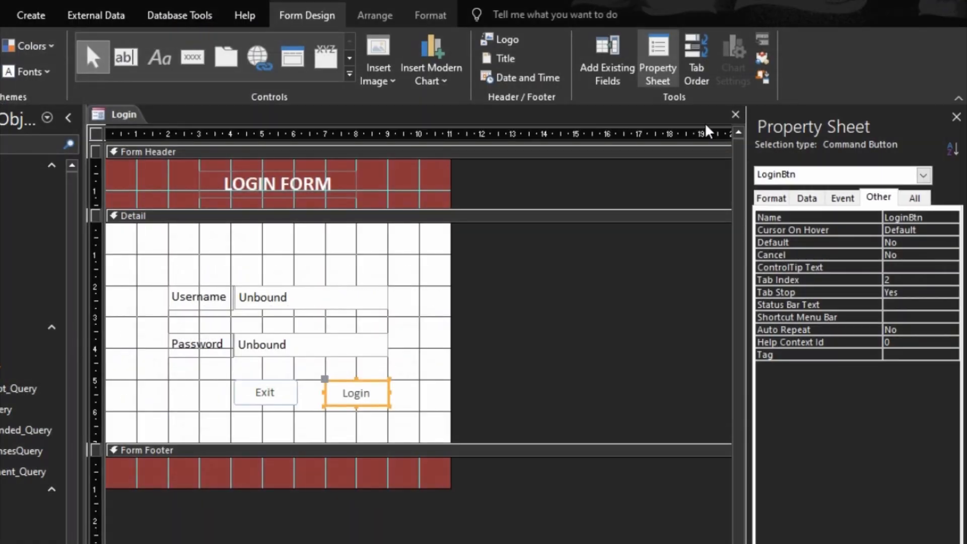
- Close Design View, log in with the test credentials, then log out
{"action": "left_click", "coordinate": [736, 115]}
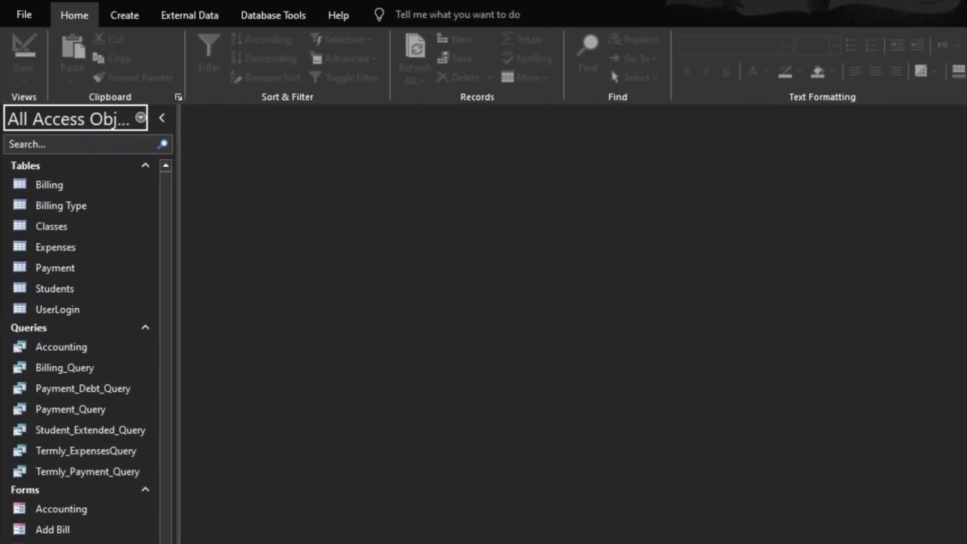
{"action": "scroll", "coordinate": [86, 348], "scroll_direction": "down", "scroll_amount": 1}
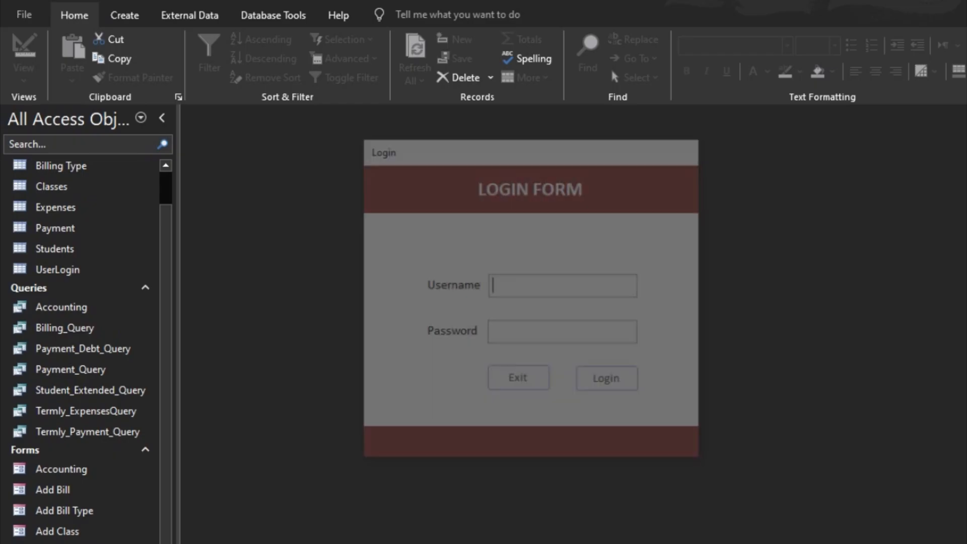
{"action": "type", "text": "Do"}
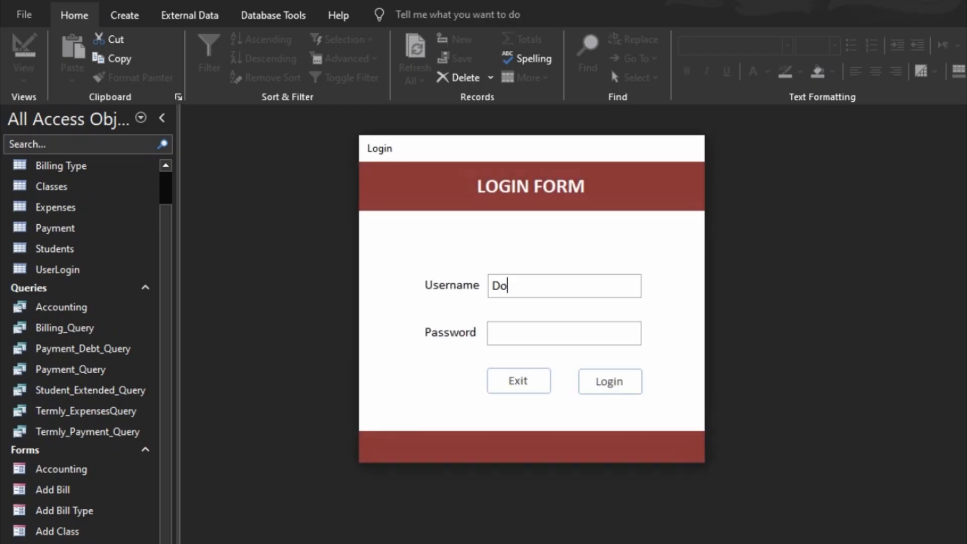
{"action": "type", "text": "WithMe"}
{"action": "key", "text": "Tab"}
{"action": "type", "text": "*******"}
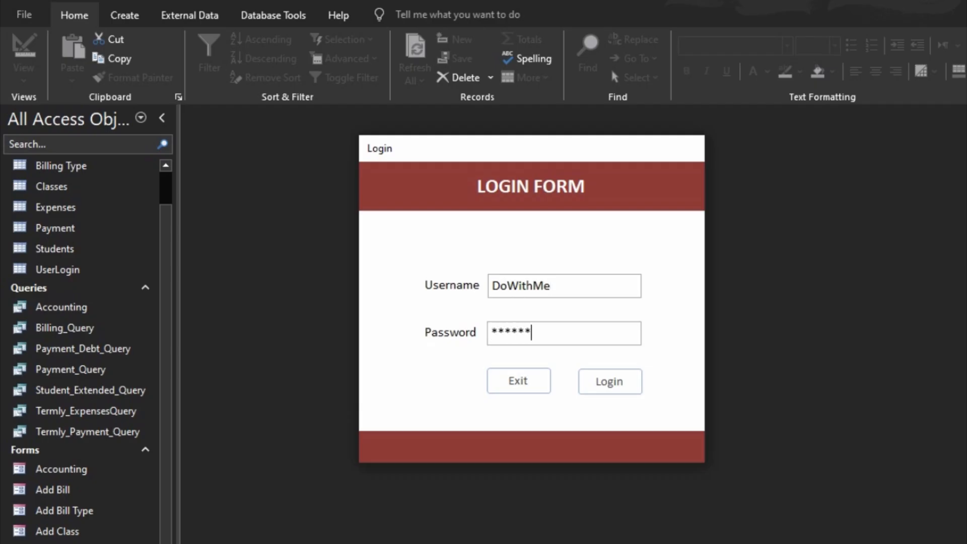
{"action": "left_click", "coordinate": [604, 387]}
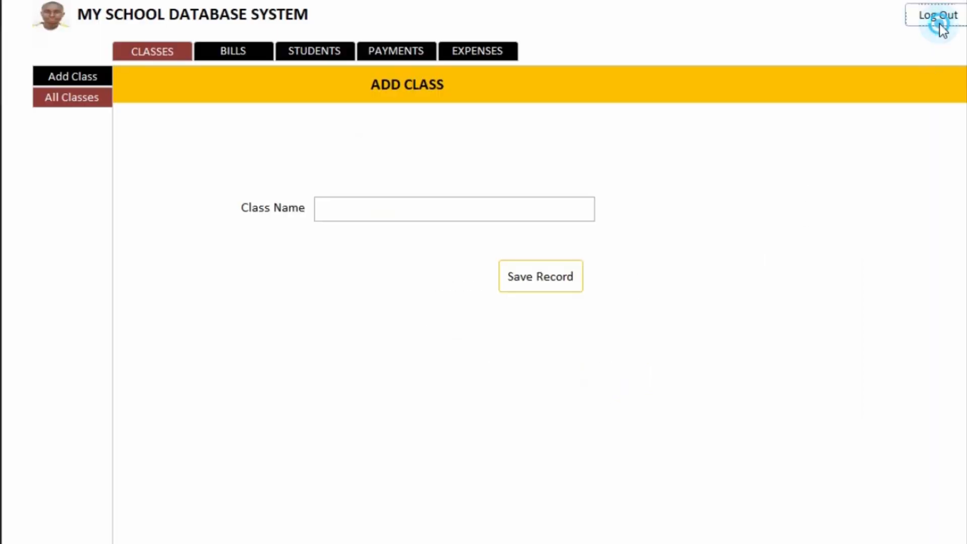
{"action": "left_click", "coordinate": [939, 21]}
- Re-enter the username and a password and submit the login again
{"action": "type", "text": "d"}
{"action": "key", "text": "BackSpace"}
{"action": "type", "text": "DoWithMe"}
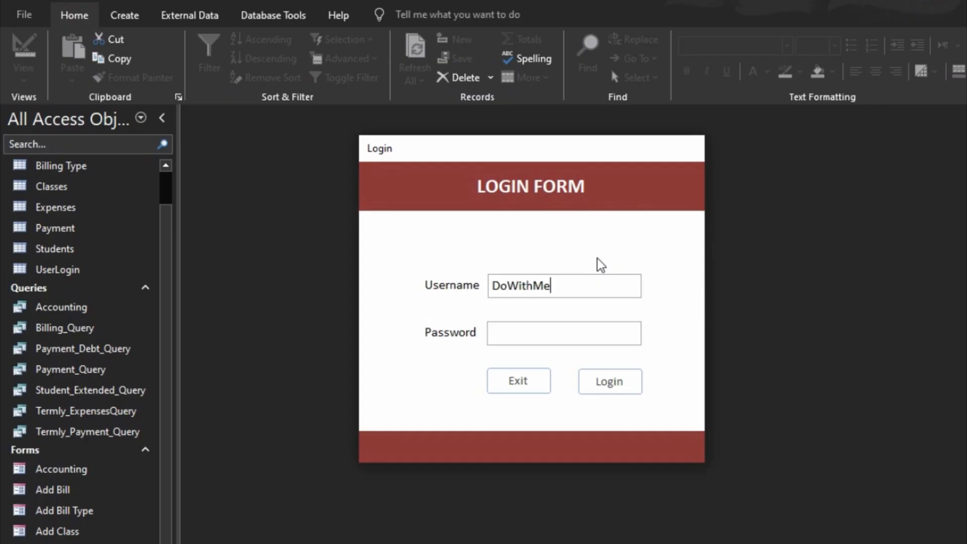
{"action": "key", "text": "Tab"}
{"action": "type", "text": "********"}
{"action": "left_click", "coordinate": [625, 390]}
- Dismiss Incorrect Credentials, then submit empty fields to trigger the Username Required warning
{"action": "left_click", "coordinate": [632, 446]}
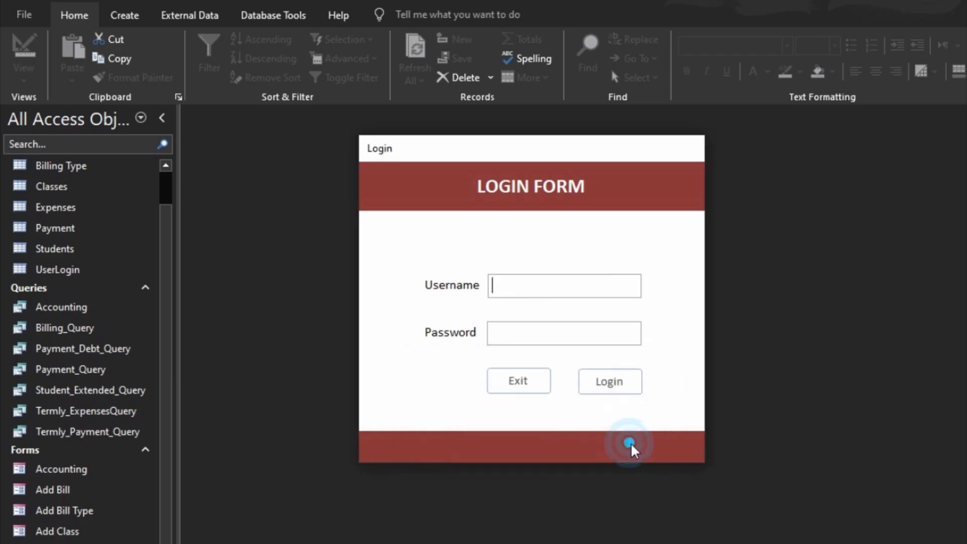
{"action": "left_click", "coordinate": [624, 385]}
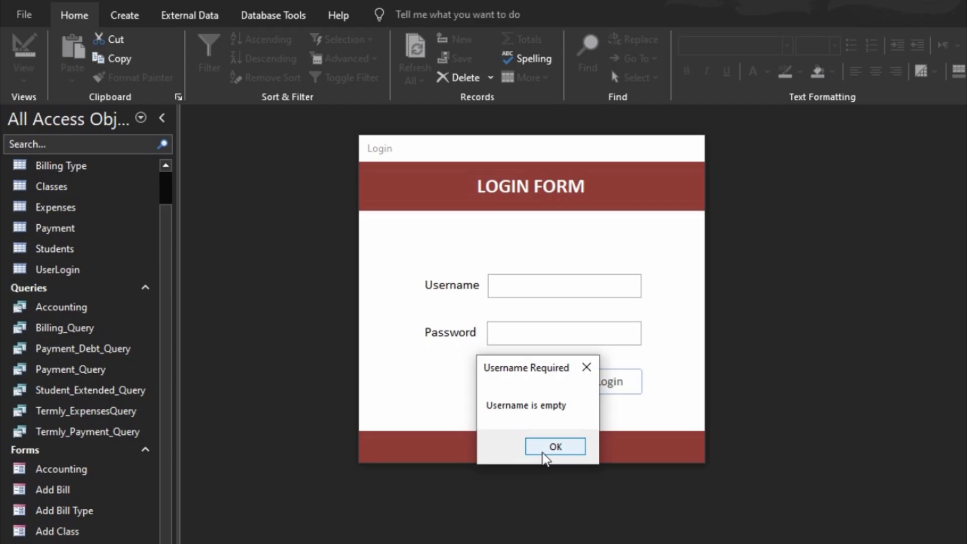
{"action": "left_click", "coordinate": [549, 447]}
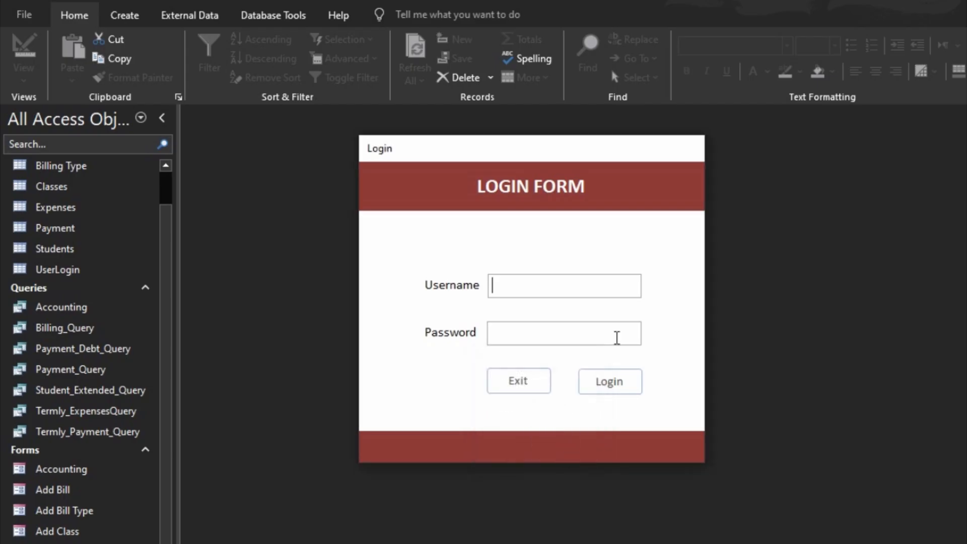
- Close the Login form and select the UserLogin table
{"action": "right_click", "coordinate": [652, 186]}
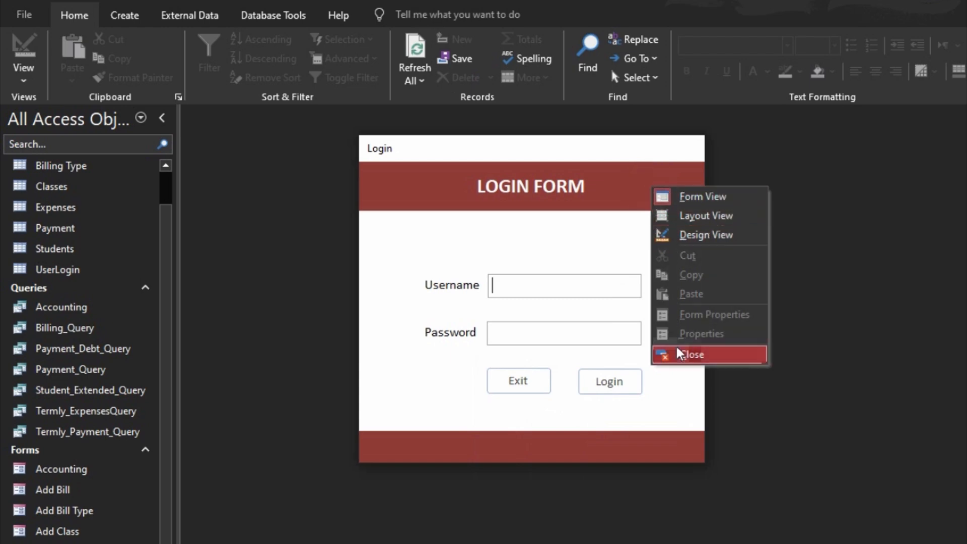
{"action": "left_click", "coordinate": [687, 356]}
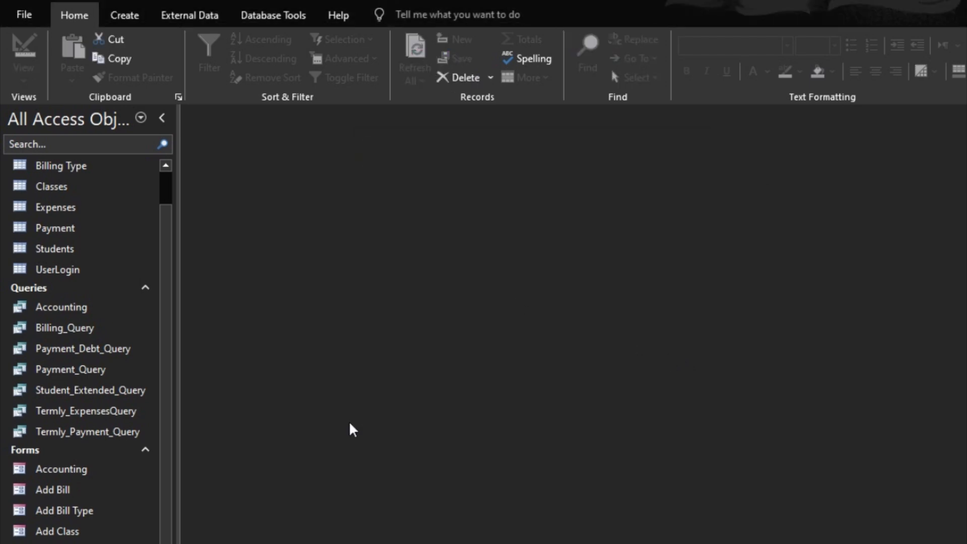
{"action": "left_click", "coordinate": [70, 271]}
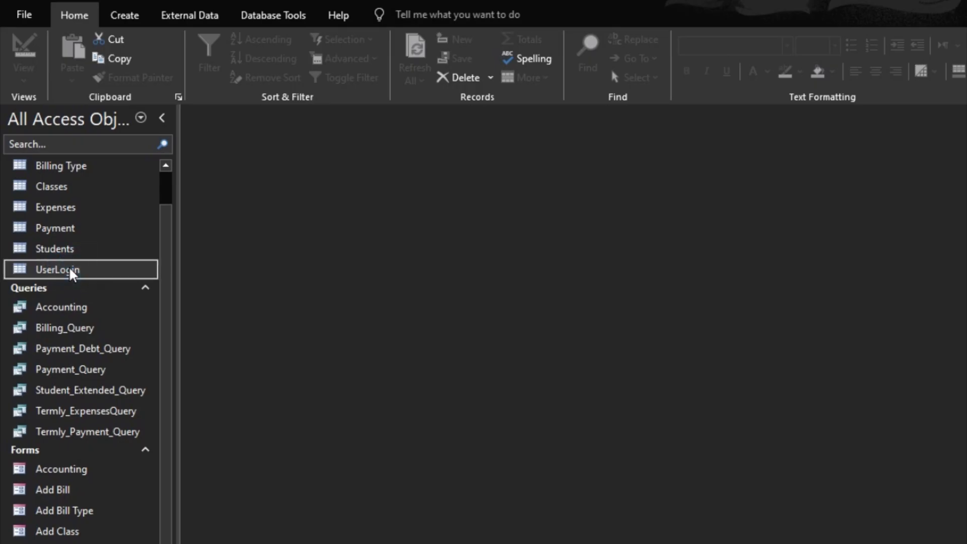
- Delete the old UserLogin table and begin saving a new blank table as UserLogin
{"action": "key", "text": "Delete"}
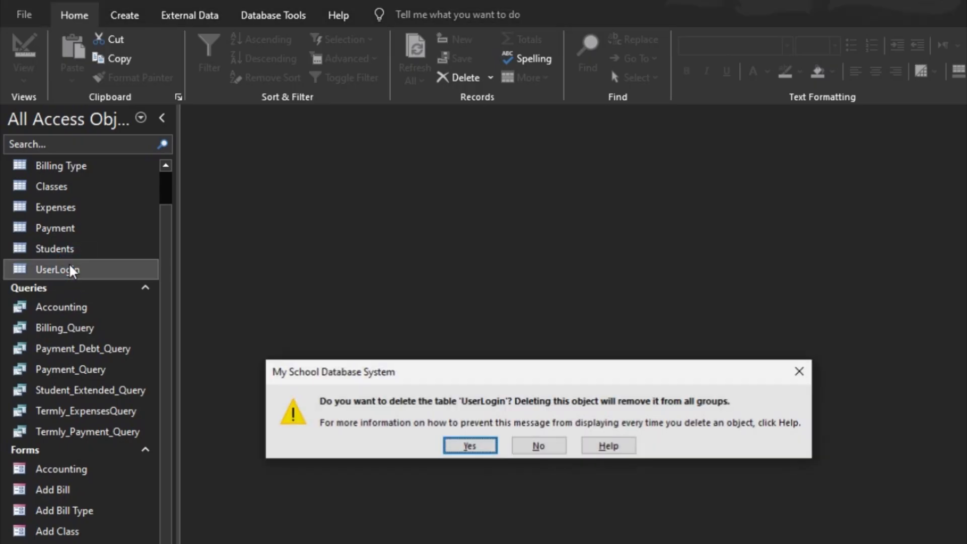
{"action": "left_click", "coordinate": [479, 446]}
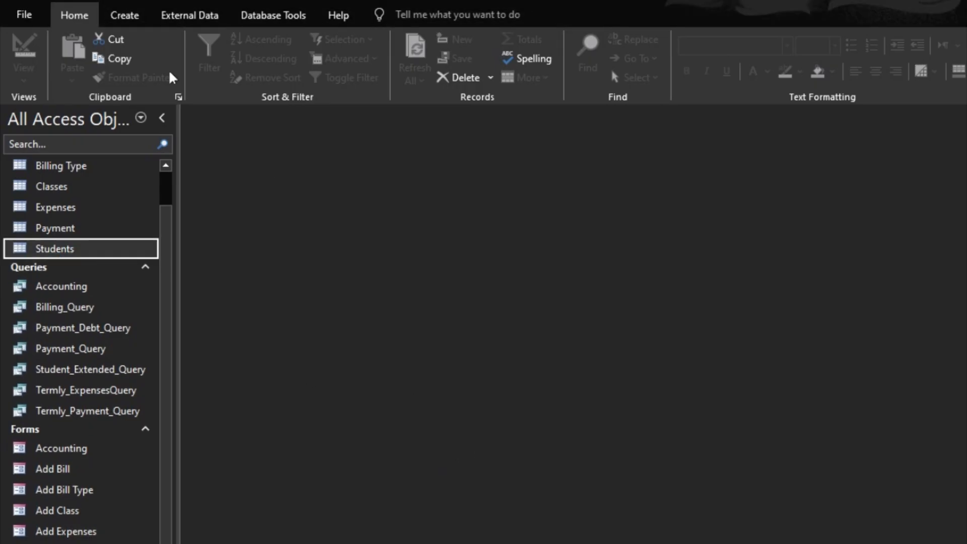
{"action": "left_click", "coordinate": [130, 16]}
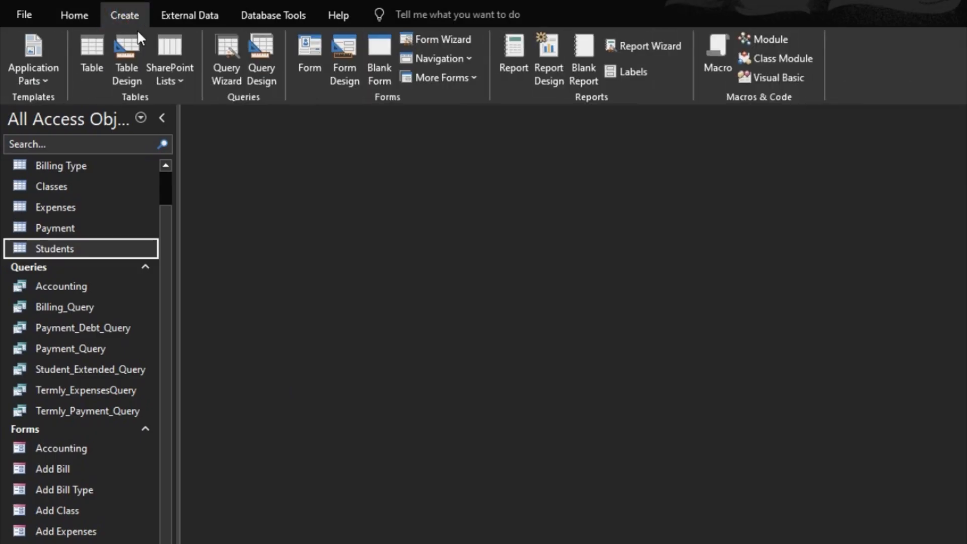
{"action": "left_click", "coordinate": [95, 47]}
{"action": "left_click", "coordinate": [24, 56]}
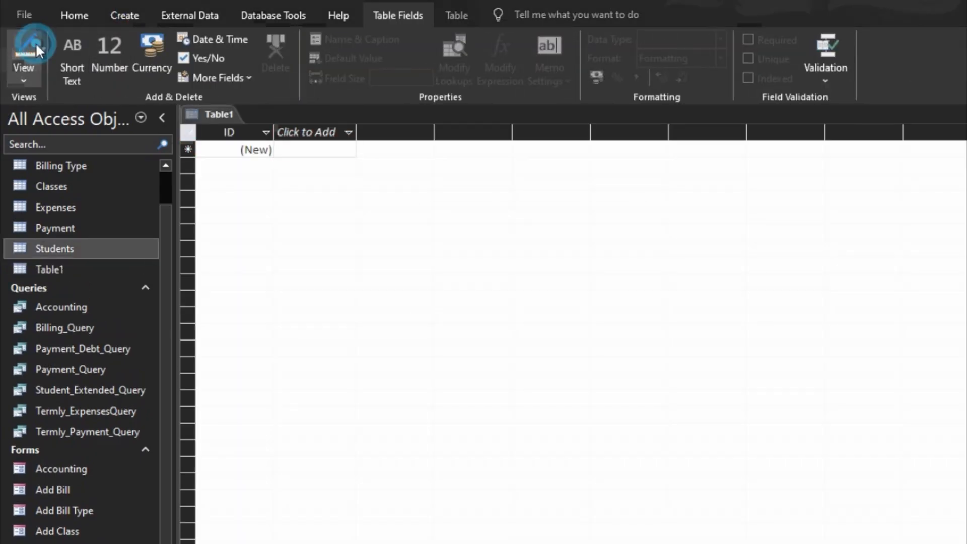
{"action": "type", "text": "UserL"}
{"action": "type", "text": "onig"}
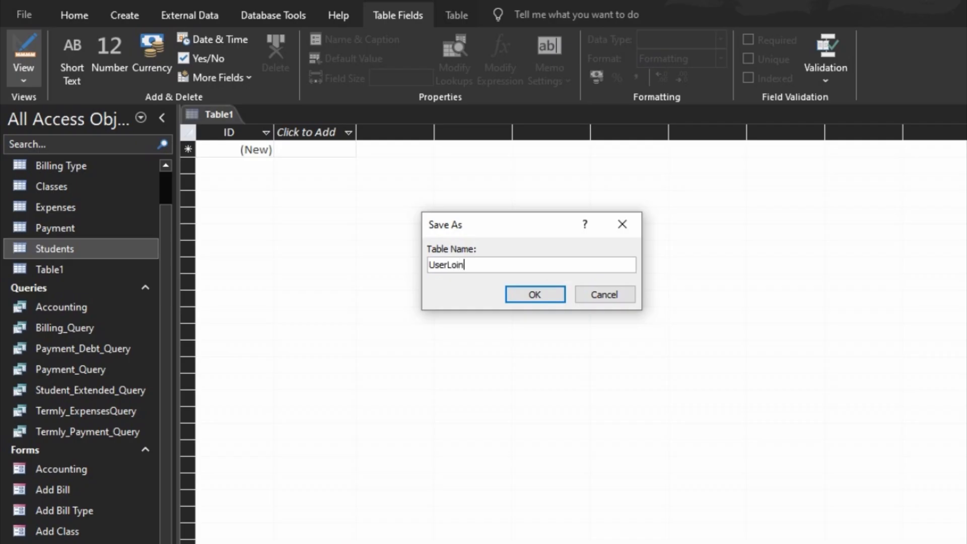
{"action": "key", "text": "BackSpace"}
{"action": "key", "text": "BackSpace"}
- Save the table as UserLogin and add fields UserID, FirstName, LastName and Sex
{"action": "type", "text": "in"}
{"action": "left_click", "coordinate": [547, 300]}
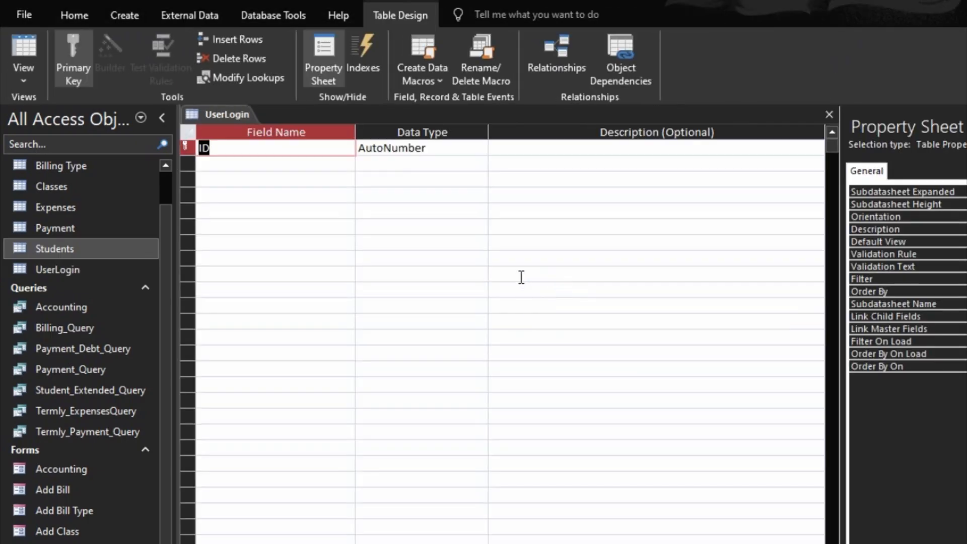
{"action": "type", "text": "Useer"}
{"action": "key", "text": "BackSpace"}
{"action": "key", "text": "BackSpace"}
{"action": "type", "text": "rID"}
{"action": "key", "text": "Down"}
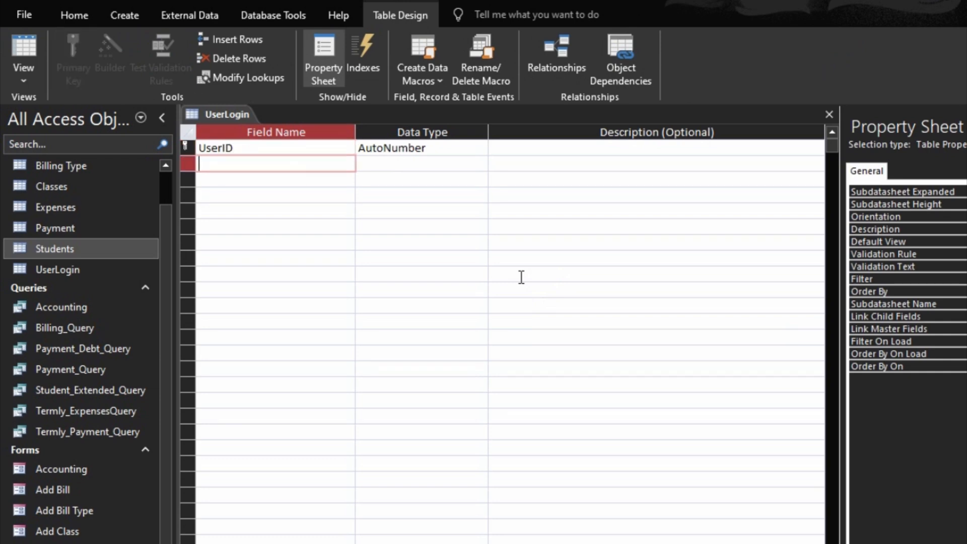
{"action": "type", "text": "FirstName"}
{"action": "key", "text": "Down"}
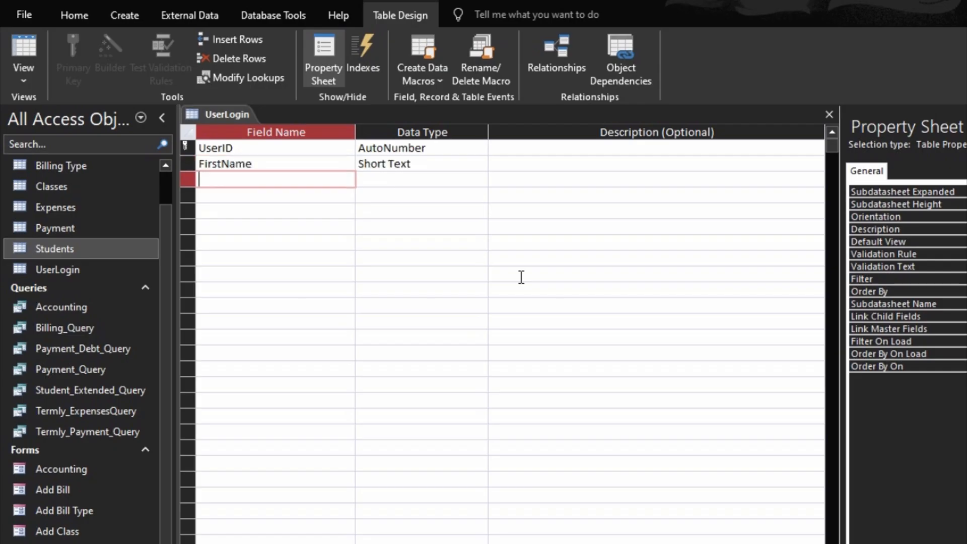
{"action": "type", "text": "LastName"}
{"action": "key", "text": "Down"}
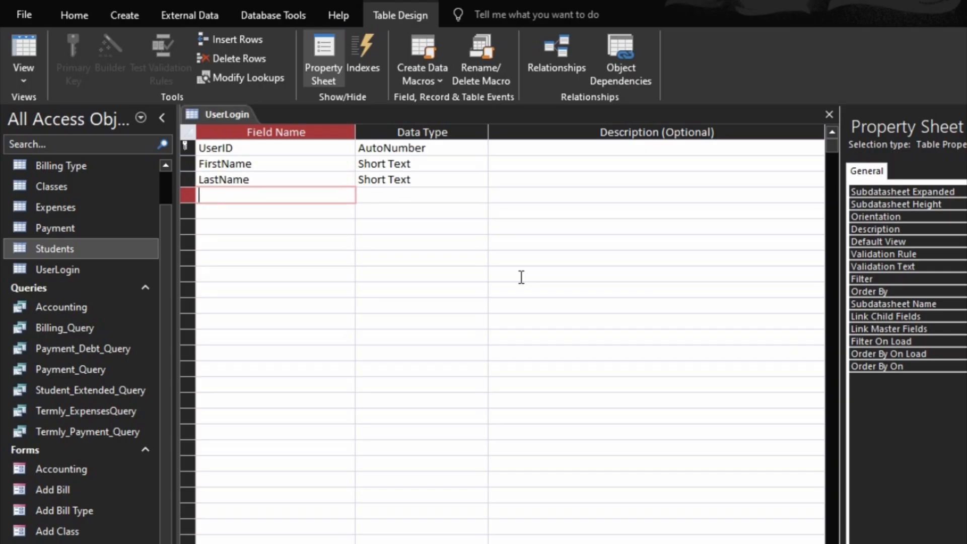
{"action": "type", "text": "Sex"}
{"action": "key", "text": "Tab"}
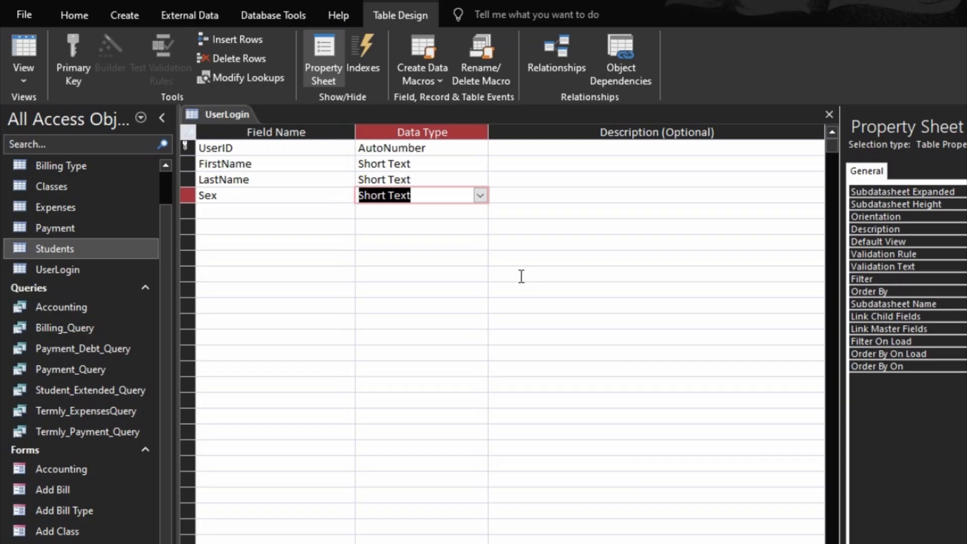
- Make Sex a Lookup Wizard field with typed values Female and Male
{"action": "type", "text": "lookup Wizard..."}
{"action": "key", "text": "Return"}
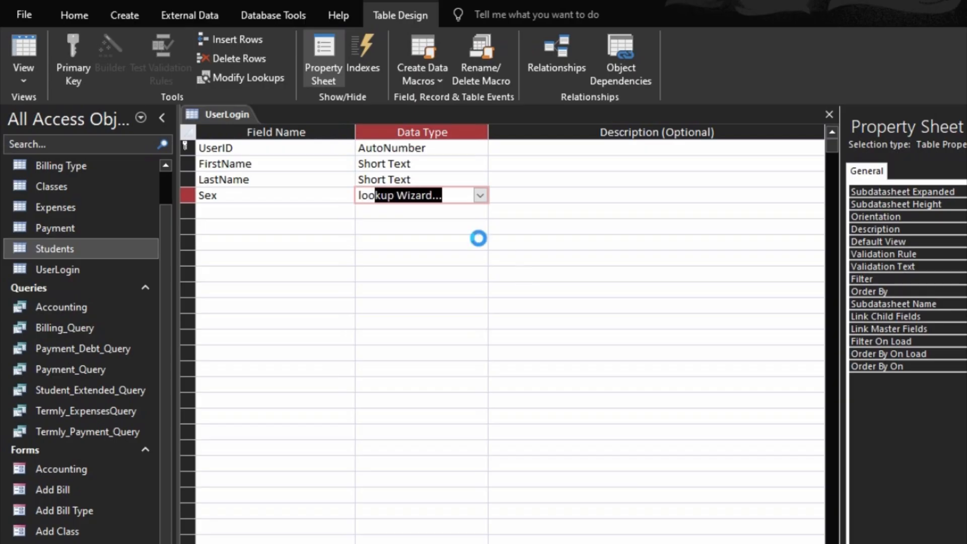
{"action": "key", "text": "Down"}
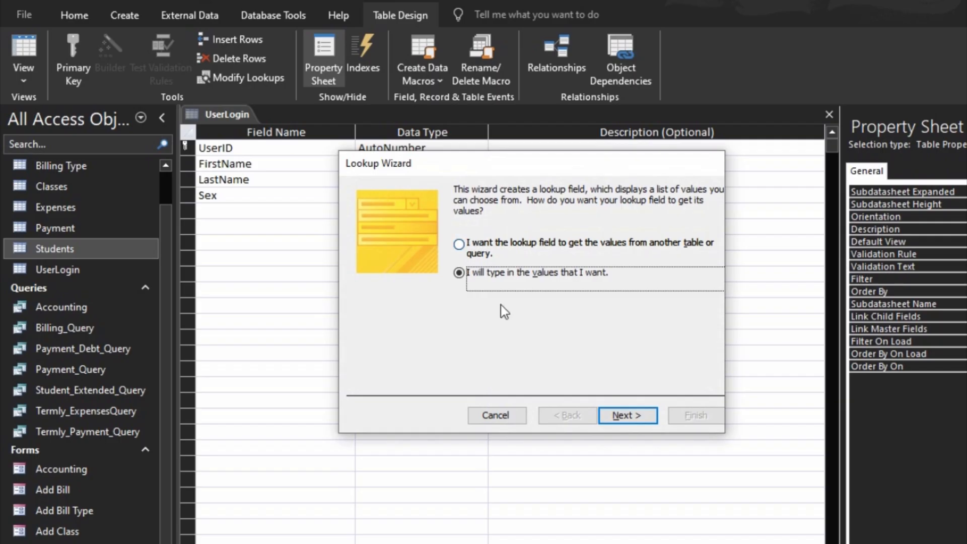
{"action": "left_click", "coordinate": [645, 416]}
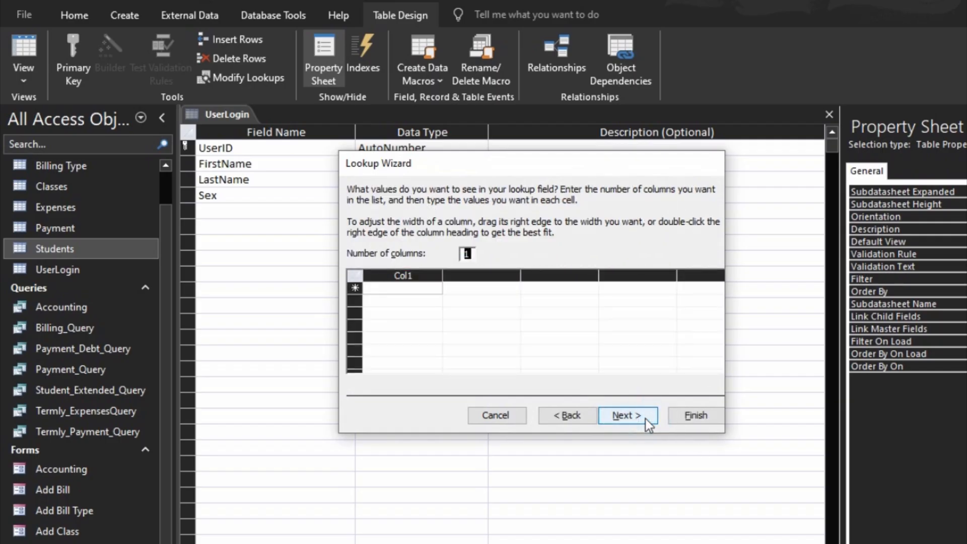
{"action": "key", "text": "Tab"}
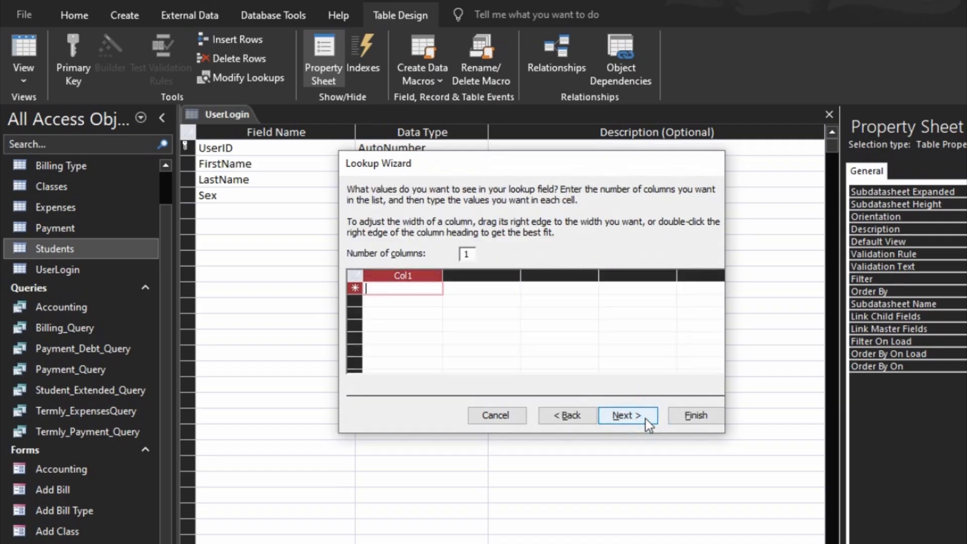
{"action": "type", "text": "Female"}
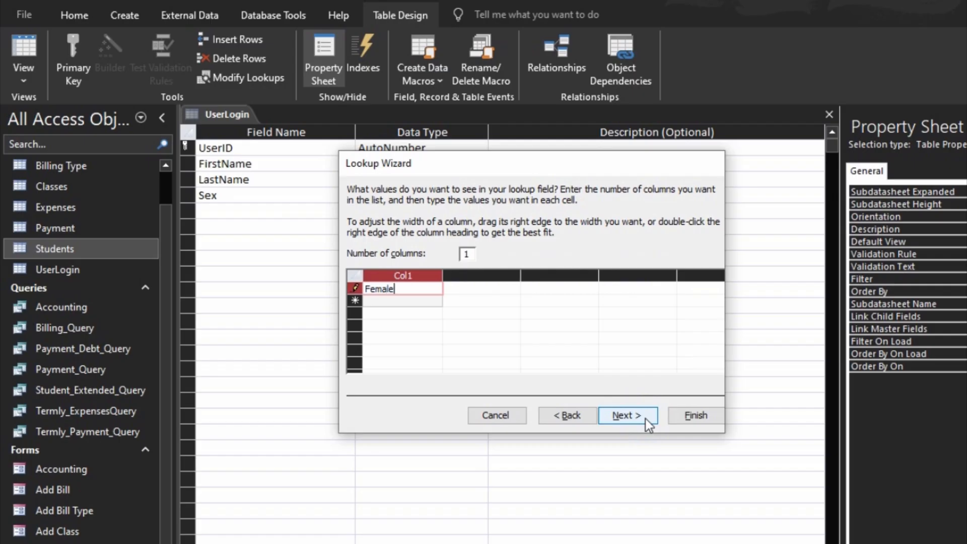
{"action": "key", "text": "Return"}
{"action": "type", "text": "Male"}
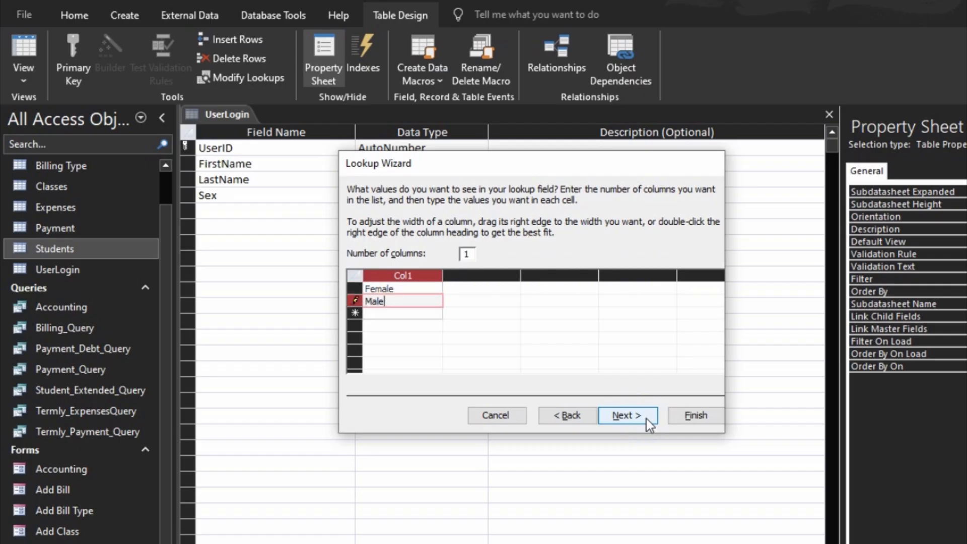
{"action": "left_click", "coordinate": [696, 415]}
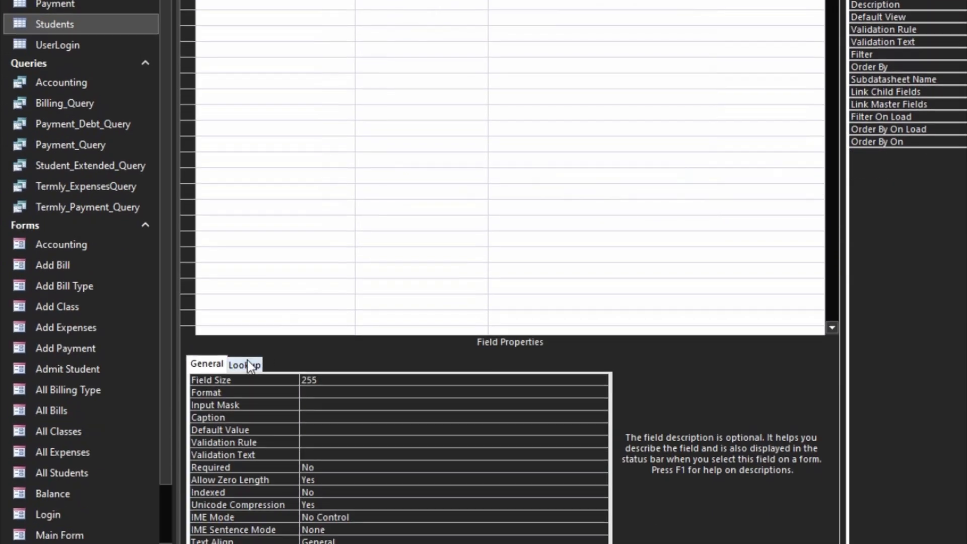
- Set the Sex field's Limit To List property to Yes
{"action": "left_click", "coordinate": [246, 364]}
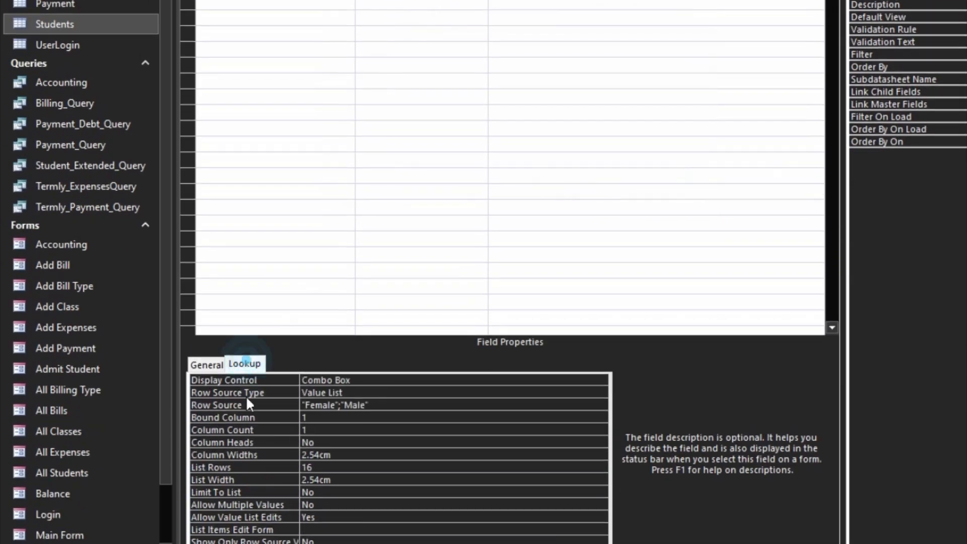
{"action": "double_click", "coordinate": [279, 497]}
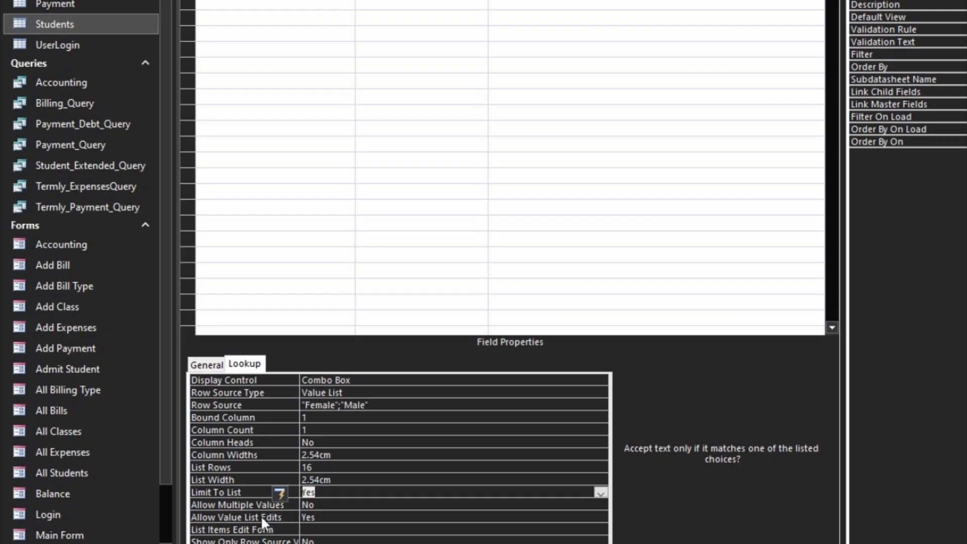
{"action": "left_click", "coordinate": [279, 519]}
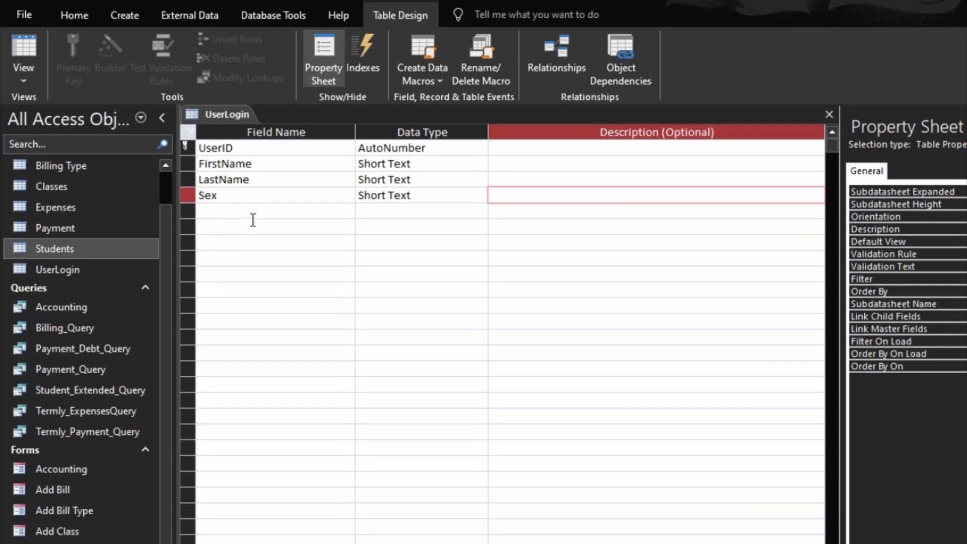
- Add a DateOfBirth field with the Date/Time data type below Sex
{"action": "left_click", "coordinate": [254, 211]}
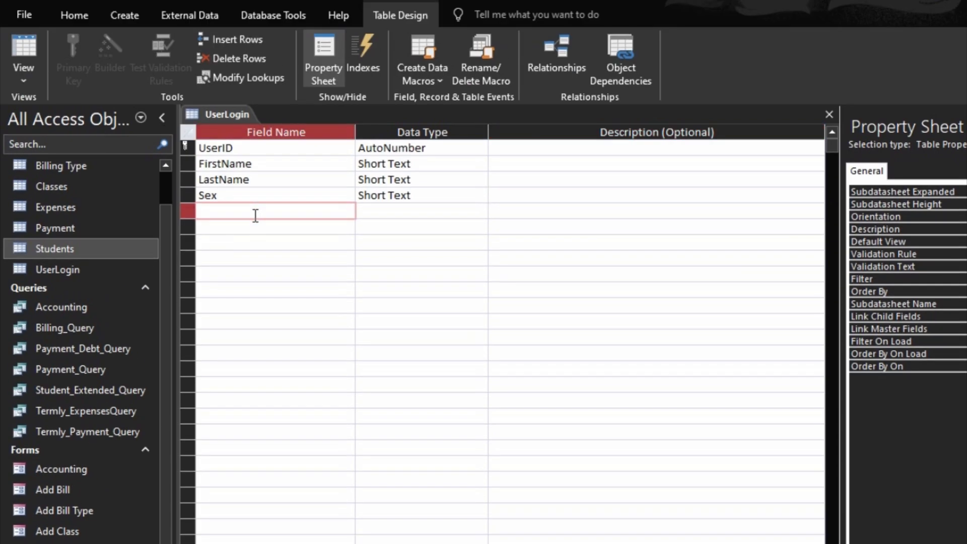
{"action": "type", "text": "DateOfBirth"}
{"action": "key", "text": "Tab"}
{"action": "type", "text": "d"}
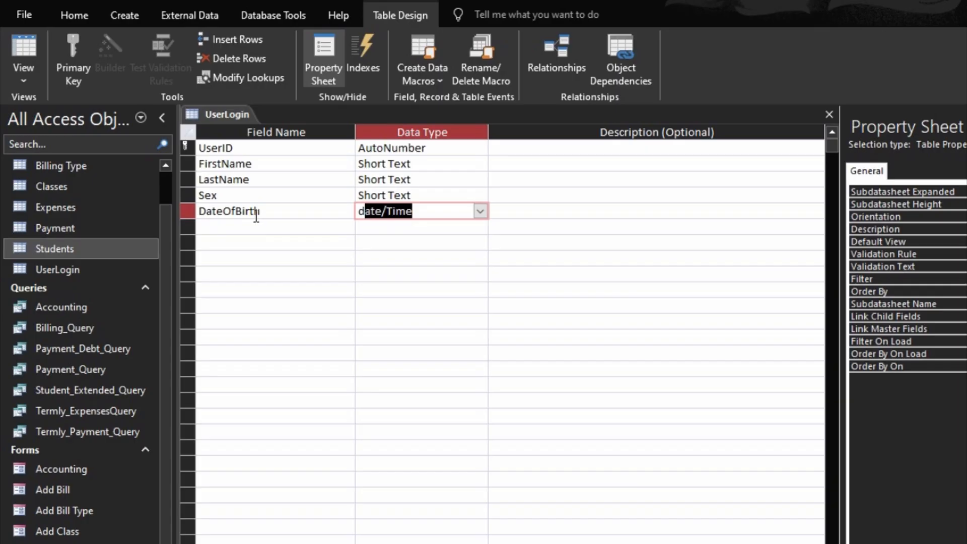
{"action": "left_click", "coordinate": [256, 216]}
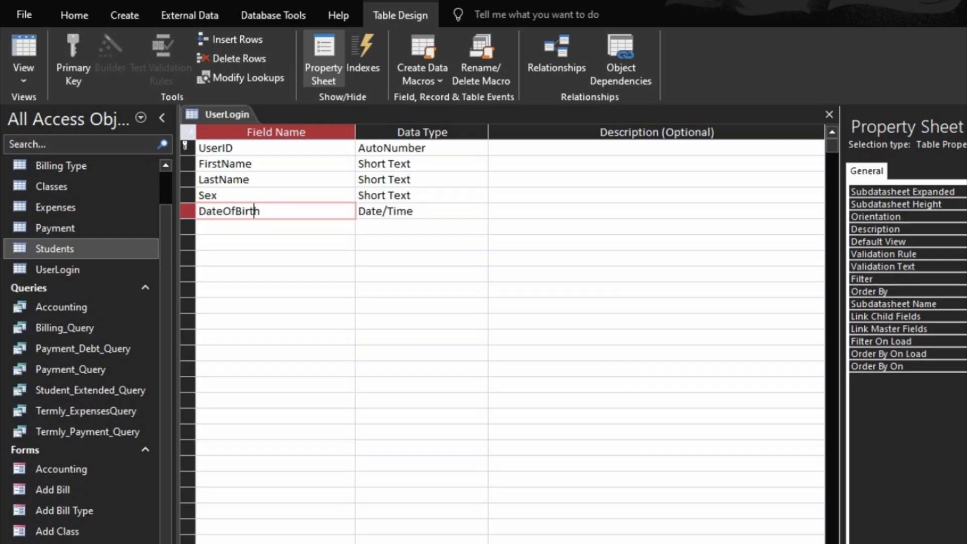
- Add Username and Password as Short Text fields
{"action": "left_click", "coordinate": [275, 229]}
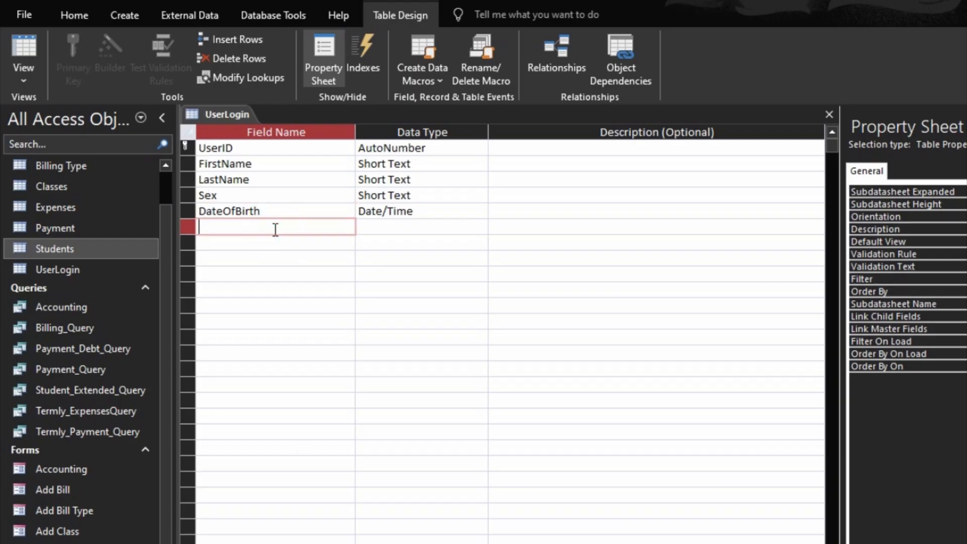
{"action": "type", "text": "Username"}
{"action": "key", "text": "Tab"}
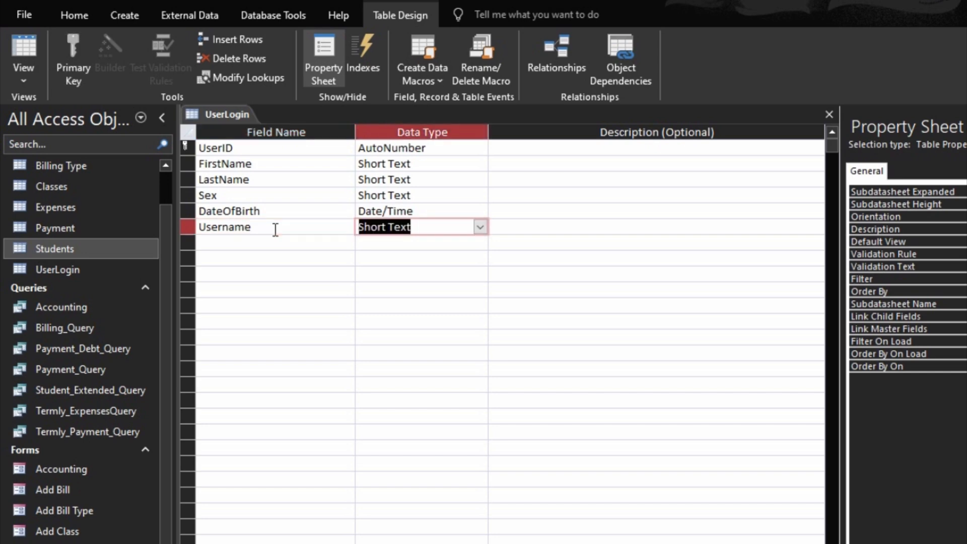
{"action": "key", "text": "Tab"}
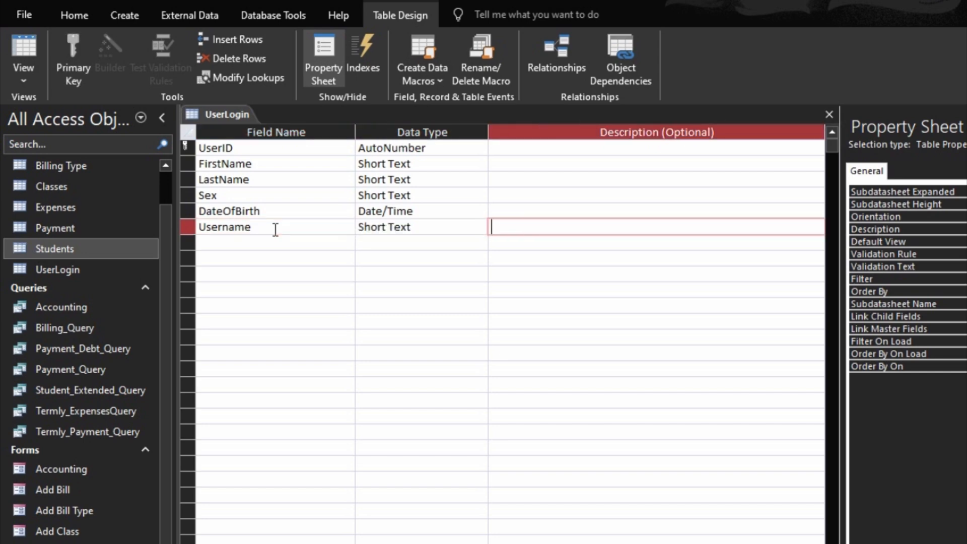
{"action": "left_click", "coordinate": [281, 240]}
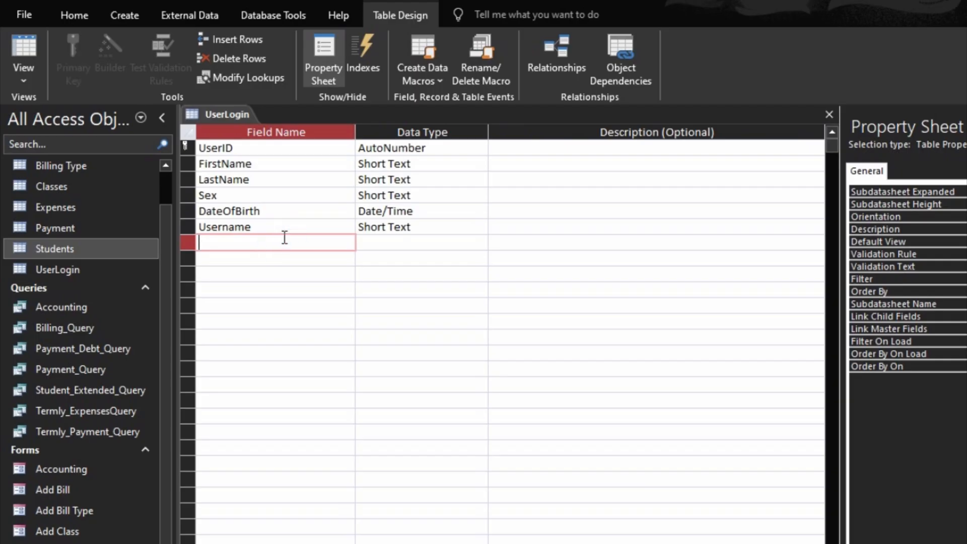
{"action": "type", "text": "Password"}
{"action": "key", "text": "Tab"}
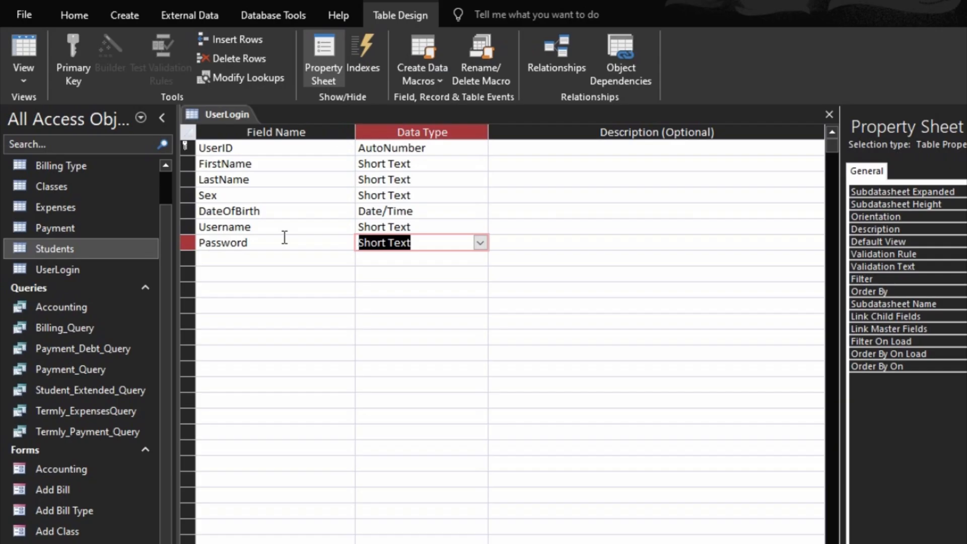
{"action": "key", "text": "Tab"}
{"action": "key", "text": "Tab"}
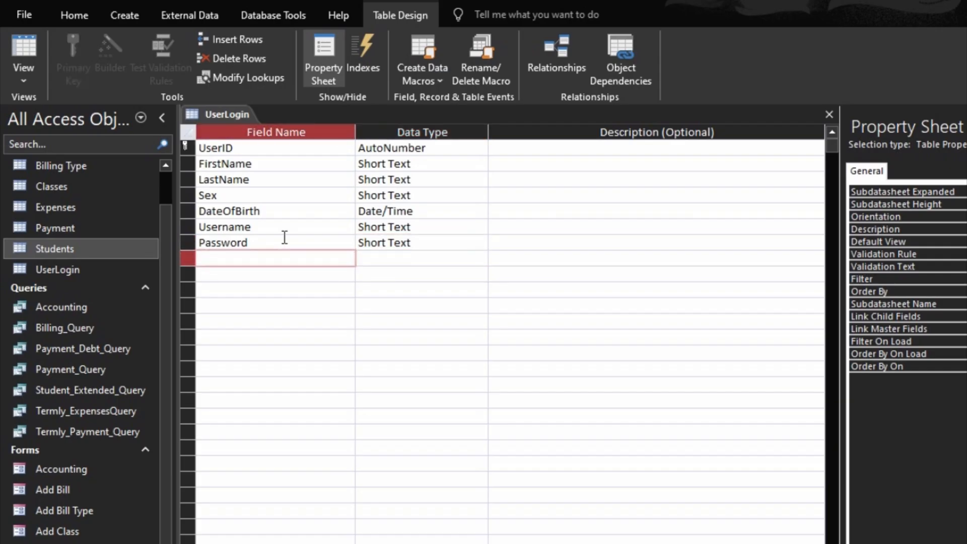
- Add a ConfirmPassword Short Text field
{"action": "type", "text": "c"}
{"action": "key", "text": "BackSpace"}
{"action": "type", "text": "Cpo"}
{"action": "key", "text": "BackSpace"}
{"action": "key", "text": "BackSpace"}
{"action": "type", "text": "onfirmPassword"}
{"action": "key", "text": "Down"}
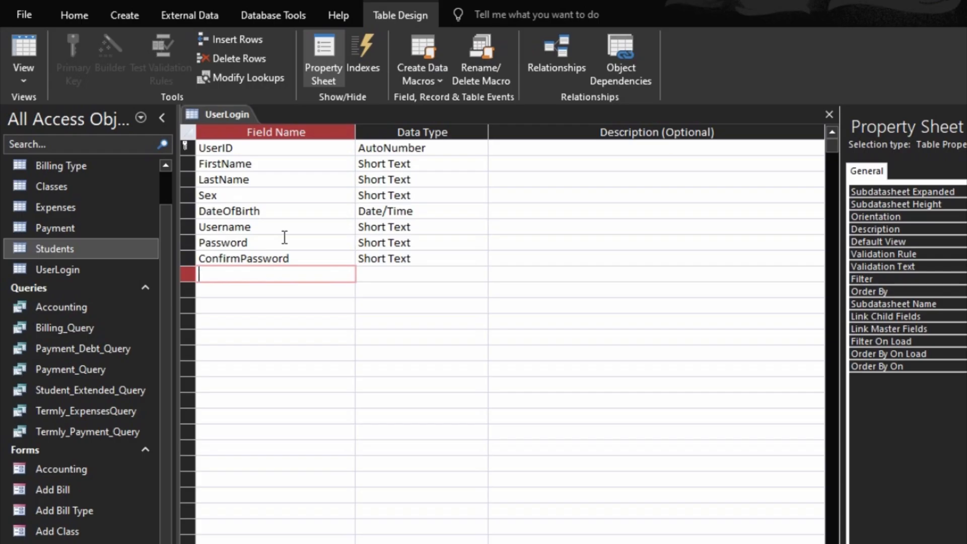
- Name the next field SecurityQuestion1 and move to its data type
{"action": "type", "text": "SecurityQues"}
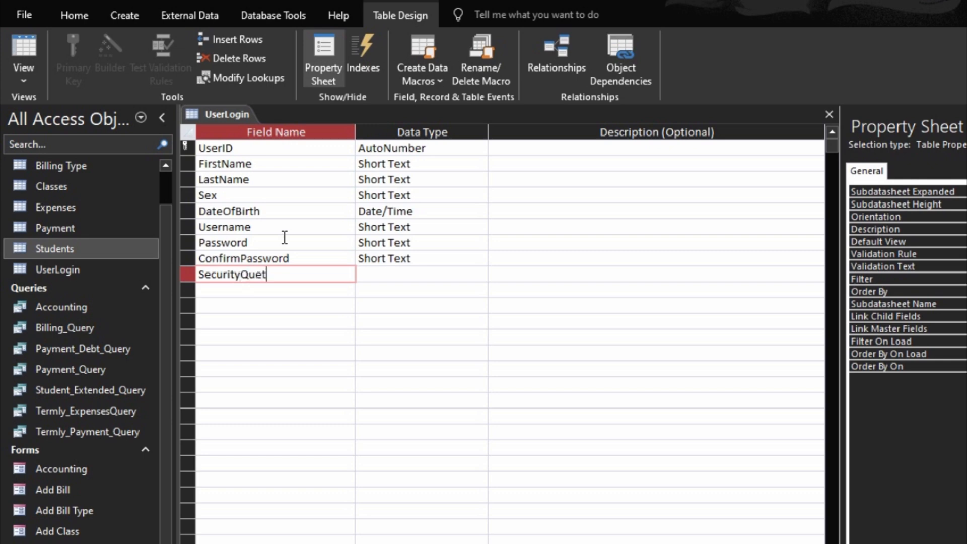
{"action": "type", "text": "tion"}
{"action": "key", "text": "BackSpace"}
{"action": "type", "text": "on1"}
{"action": "key", "text": "Tab"}
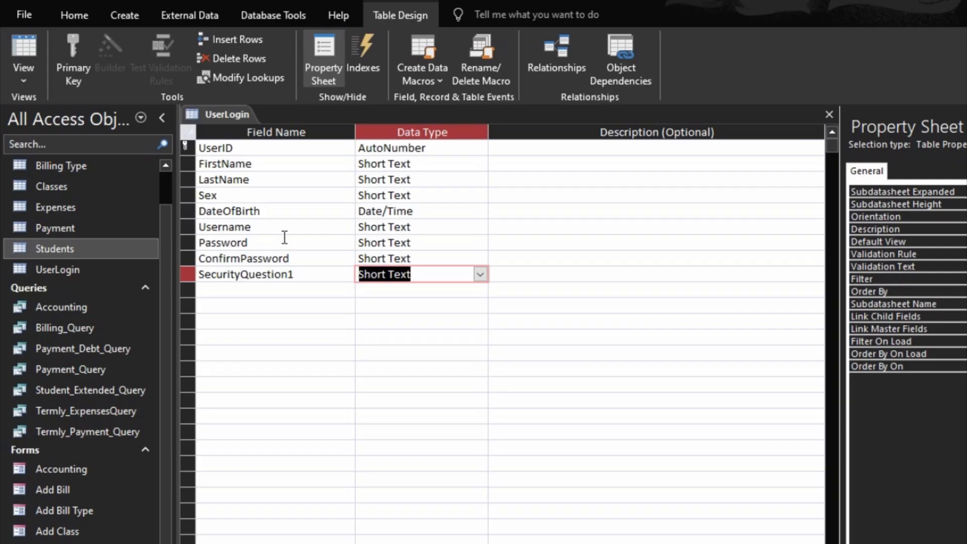
- Start a Lookup Wizard for SecurityQuestion1 using values typed in manually
{"action": "type", "text": "lookup Wizard..."}
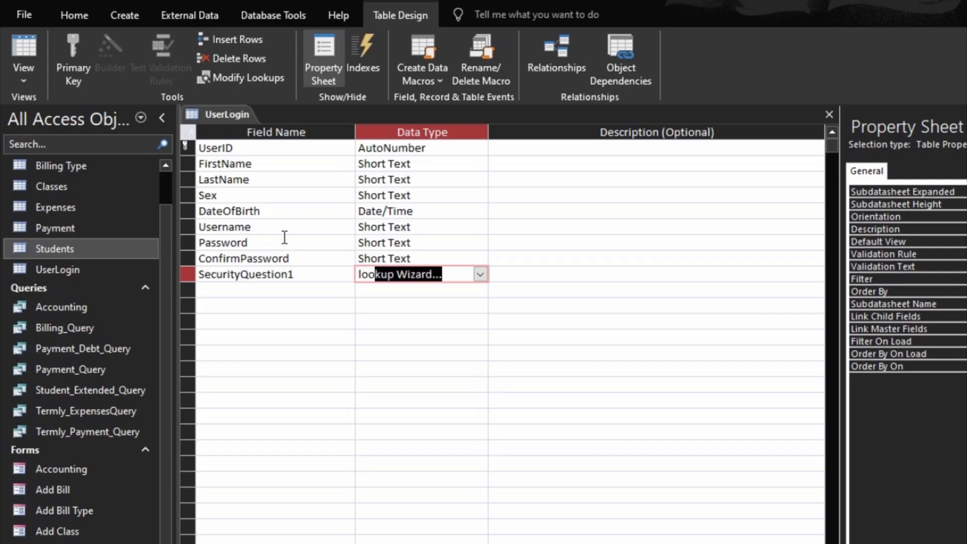
{"action": "key", "text": "Return"}
{"action": "key", "text": "Down"}
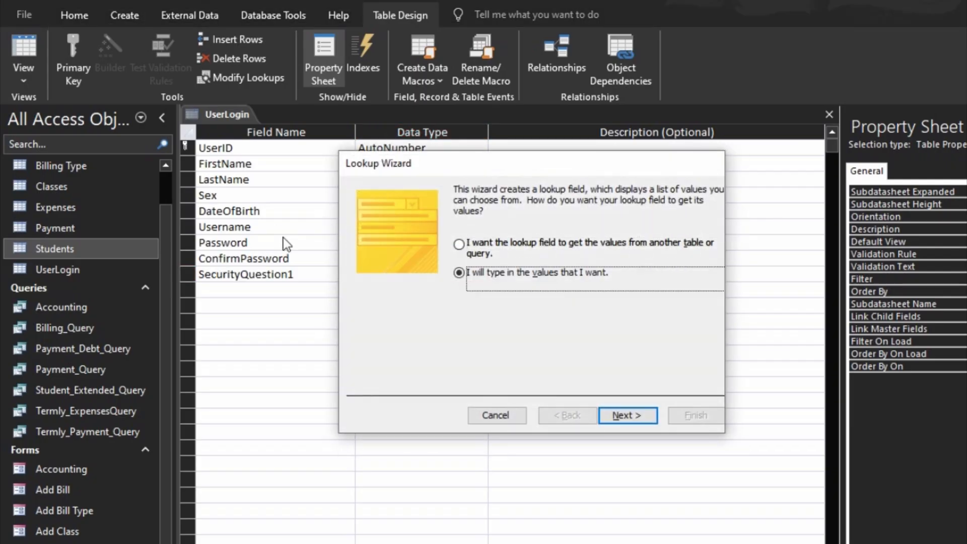
{"action": "key", "text": "Return"}
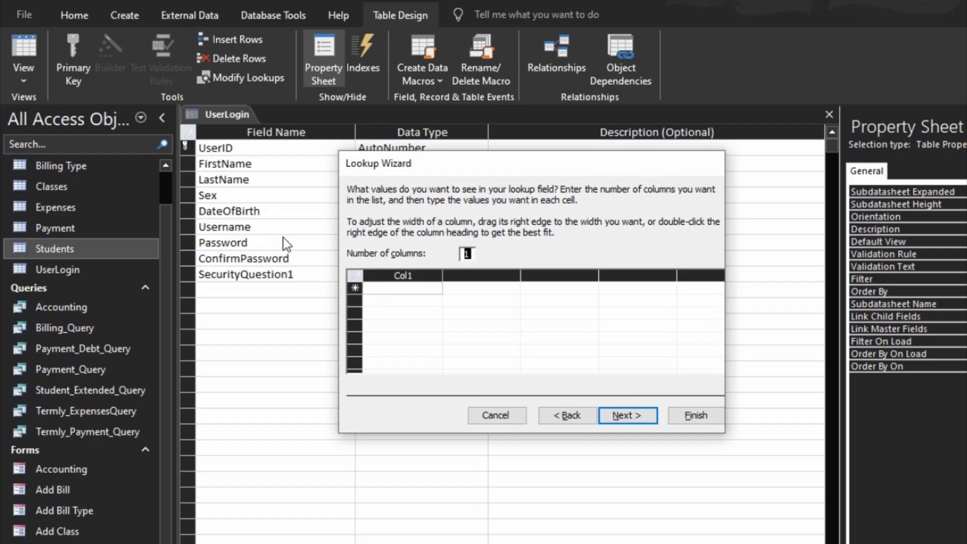
{"action": "key", "text": "Tab"}
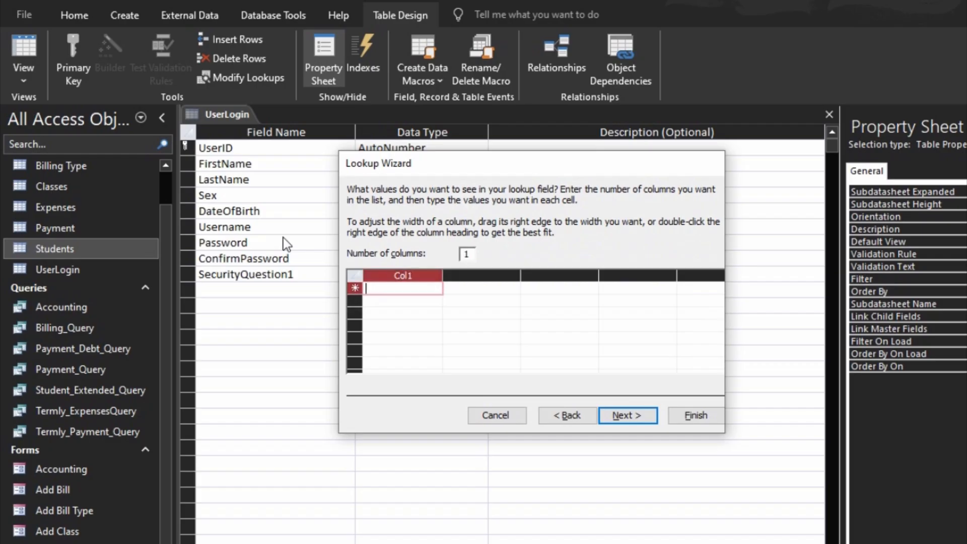
- Enter 'How many siblings do you have?' and 'What is your favourite colour?' as list values
{"action": "type", "text": "W"}
{"action": "key", "text": "BackSpace"}
{"action": "type", "text": "How"}
{"action": "type", "text": "ny "}
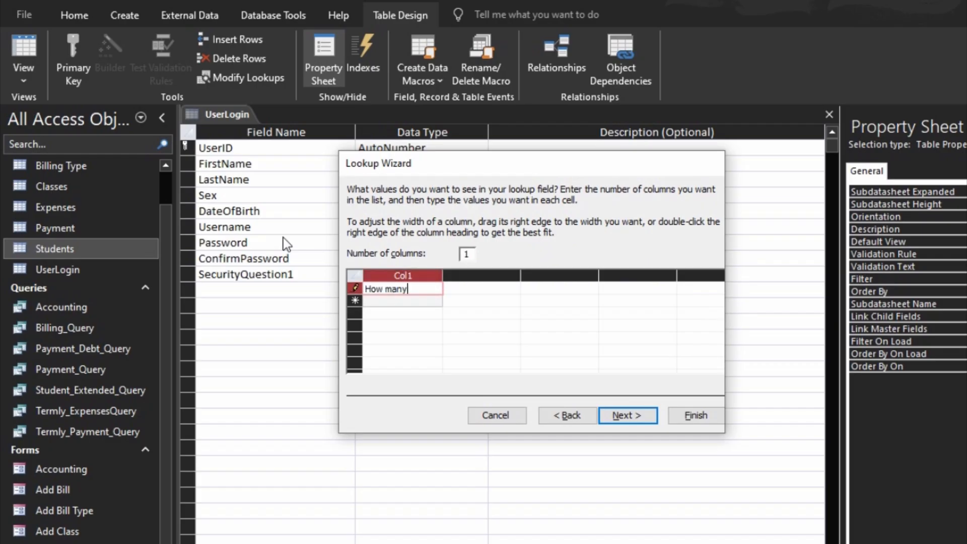
{"action": "type", "text": "siblins"}
{"action": "key", "text": "BackSpace"}
{"action": "key", "text": "BackSpace"}
{"action": "type", "text": "gs do you have?"}
{"action": "key", "text": "Return"}
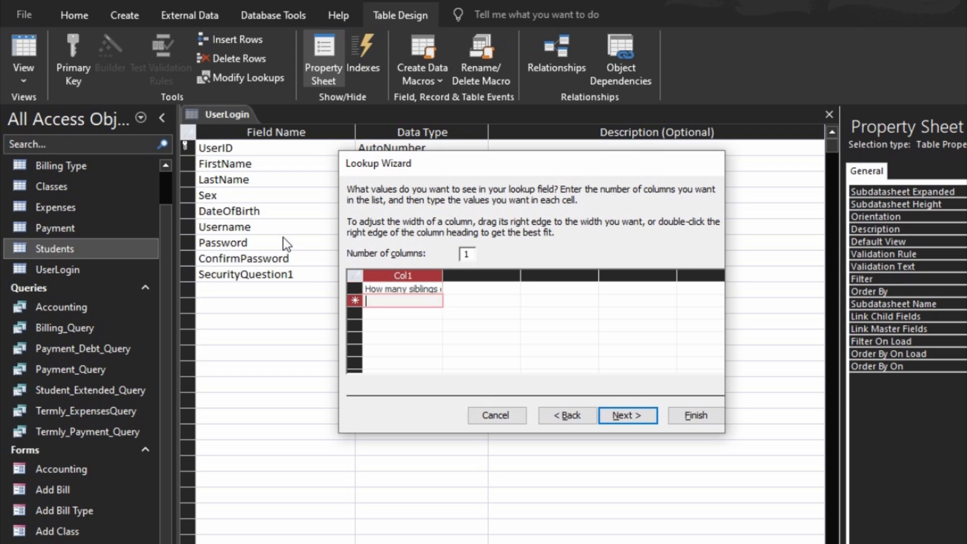
{"action": "type", "text": "What "}
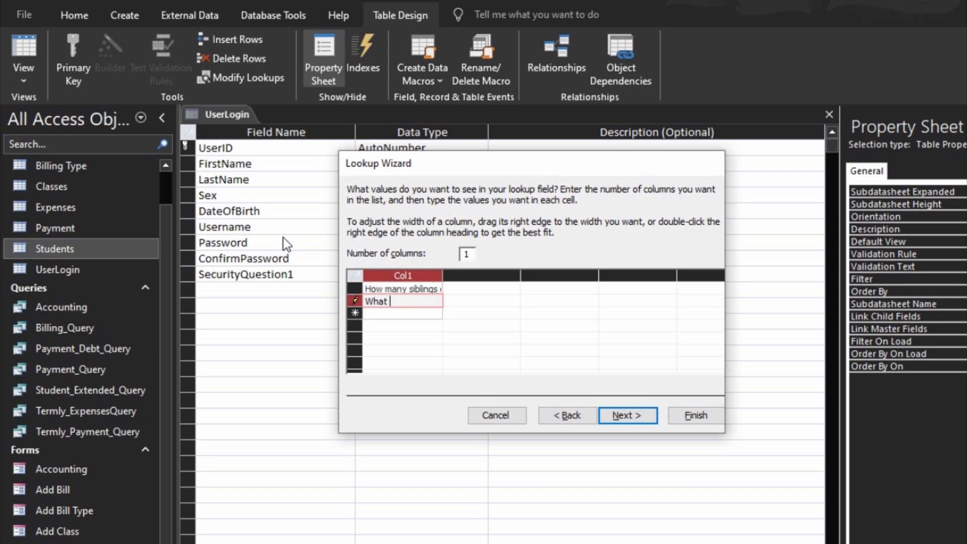
{"action": "type", "text": "is your favourite colu"}
{"action": "key", "text": "BackSpace"}
{"action": "type", "text": "our >"}
{"action": "key", "text": "BackSpace"}
{"action": "key", "text": "BackSpace"}
{"action": "type", "text": "?"}
{"action": "key", "text": "Down"}
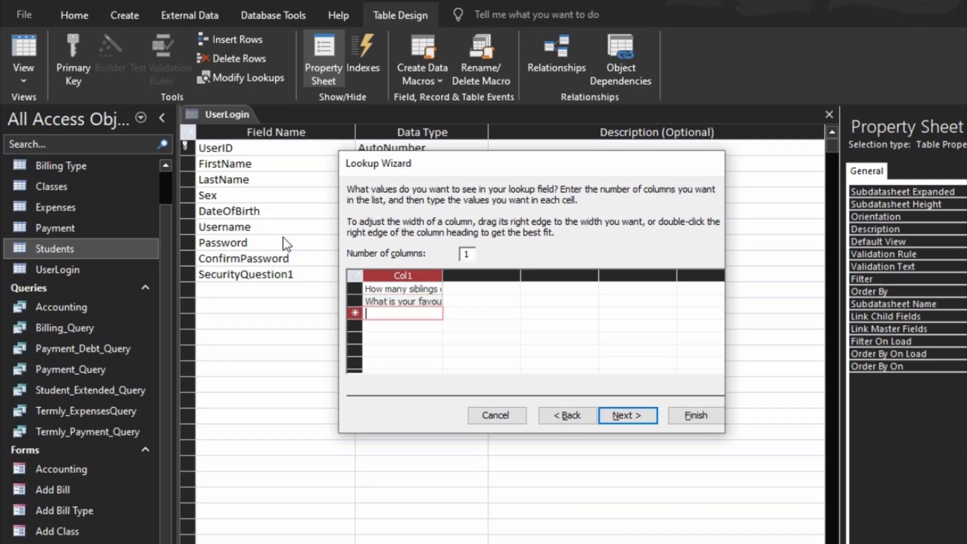
- Add pet's name, computer-age and 'Where do you come from?' questions, widening the column
{"action": "type", "text": "How"}
{"action": "key", "text": "BackSpace"}
{"action": "key", "text": "BackSpace"}
{"action": "key", "text": "BackSpace"}
{"action": "type", "text": "What "}
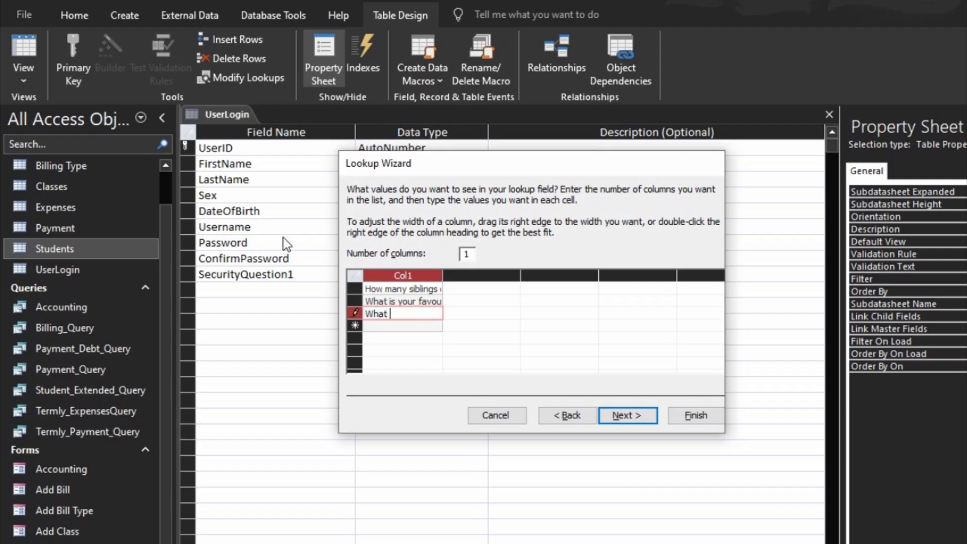
{"action": "type", "text": "is your pet's"}
{"action": "type", "text": " name"}
{"action": "type", "text": "?"}
{"action": "key", "text": "Return"}
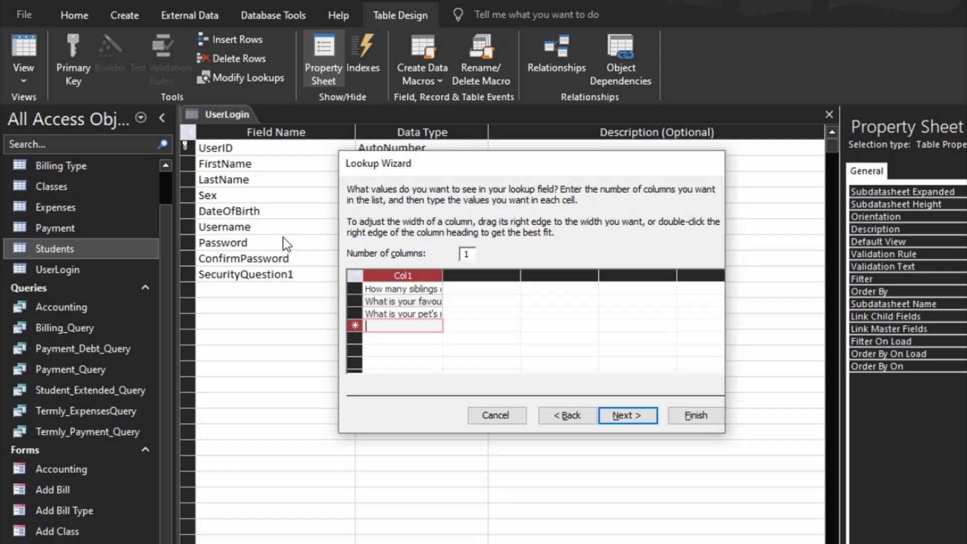
{"action": "type", "text": "At"}
{"action": "type", "text": "what age "}
{"action": "type", "text": "did you"}
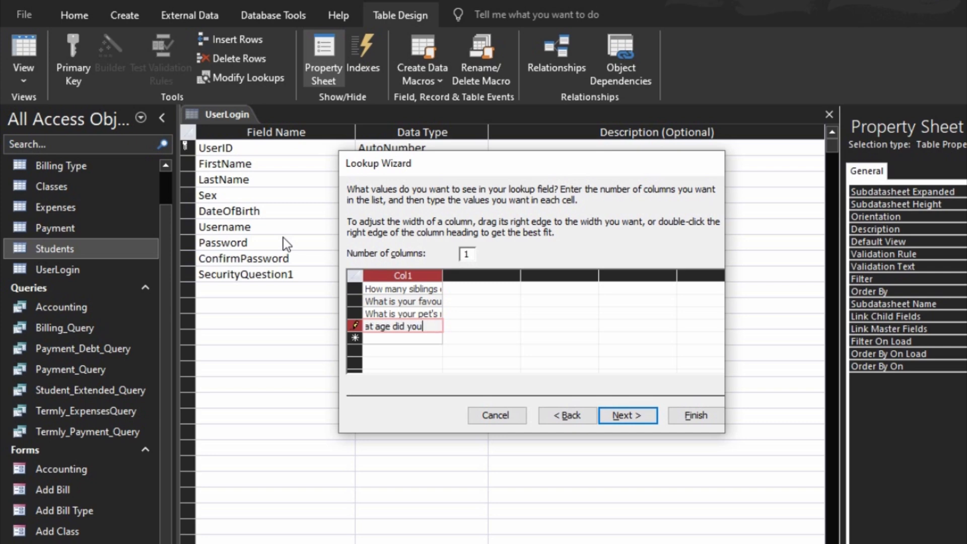
{"action": "type", "text": " first us"}
{"action": "type", "text": "e "}
{"action": "type", "text": "comput"}
{"action": "type", "text": "er?"}
{"action": "key", "text": "Down"}
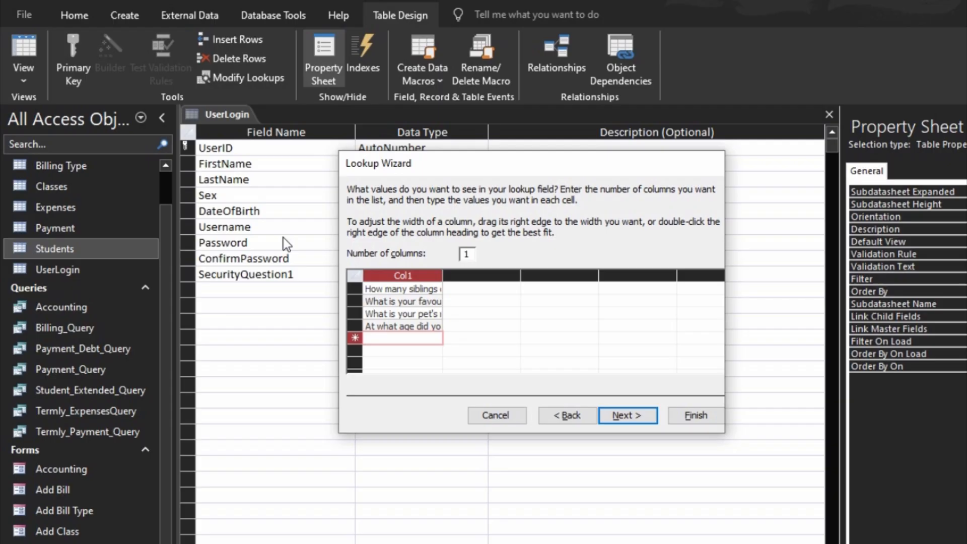
{"action": "type", "text": "W"}
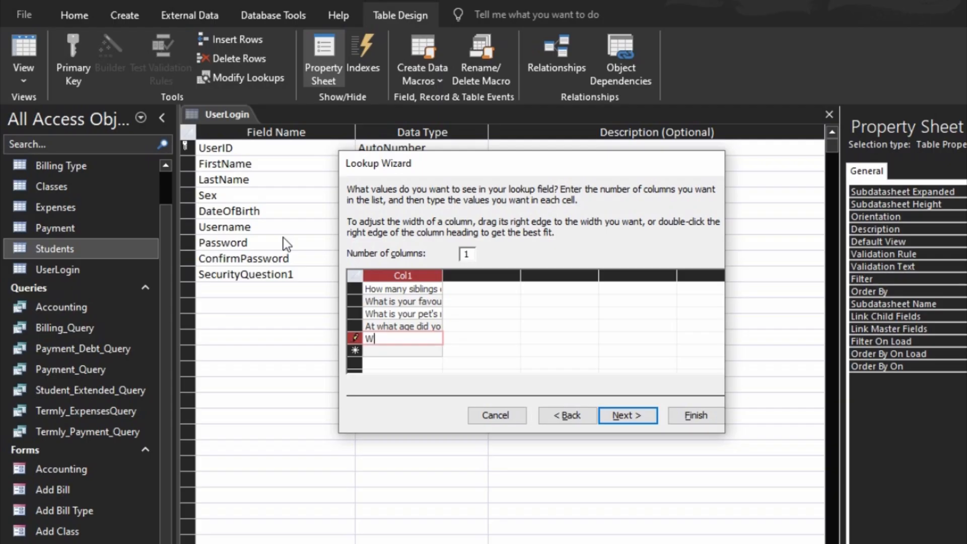
{"action": "type", "text": "here do you come from?"}
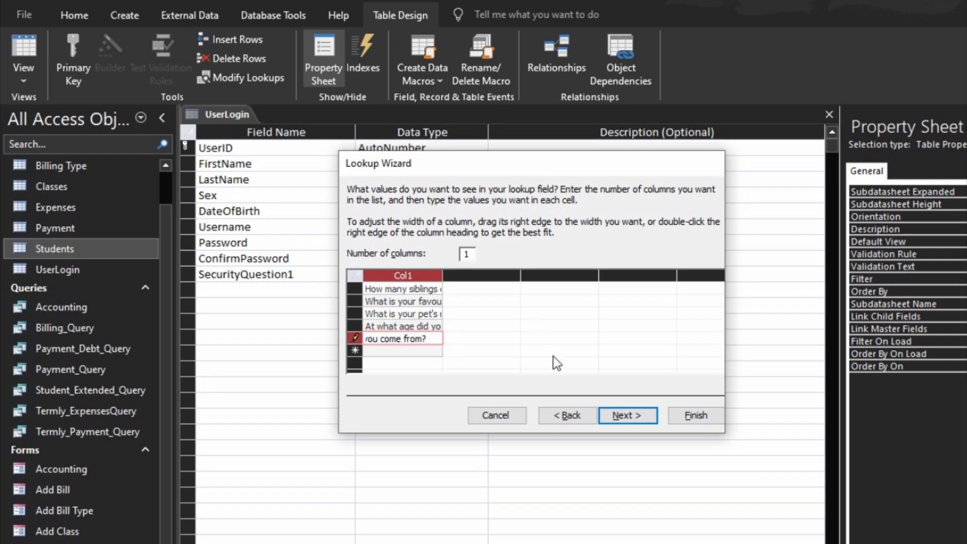
{"action": "left_click_drag", "start_coordinate": [440, 275], "coordinate": [571, 273]}
- Finish the wizard and set Limit To List Yes, Allow Value List Edits No
{"action": "left_click", "coordinate": [626, 413]}
{"action": "left_click", "coordinate": [683, 416]}
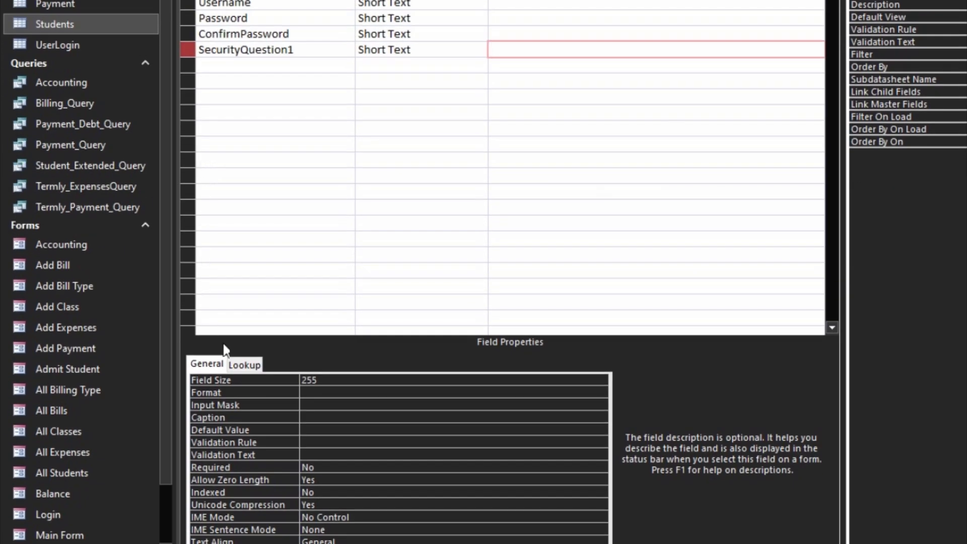
{"action": "left_click", "coordinate": [235, 365]}
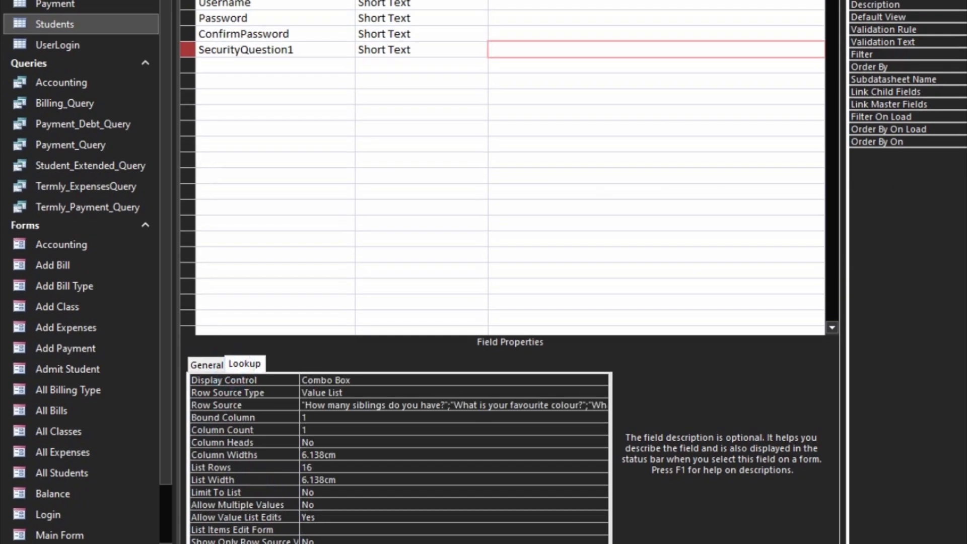
{"action": "double_click", "coordinate": [253, 491]}
{"action": "left_click", "coordinate": [280, 516]}
{"action": "left_click", "coordinate": [280, 516]}
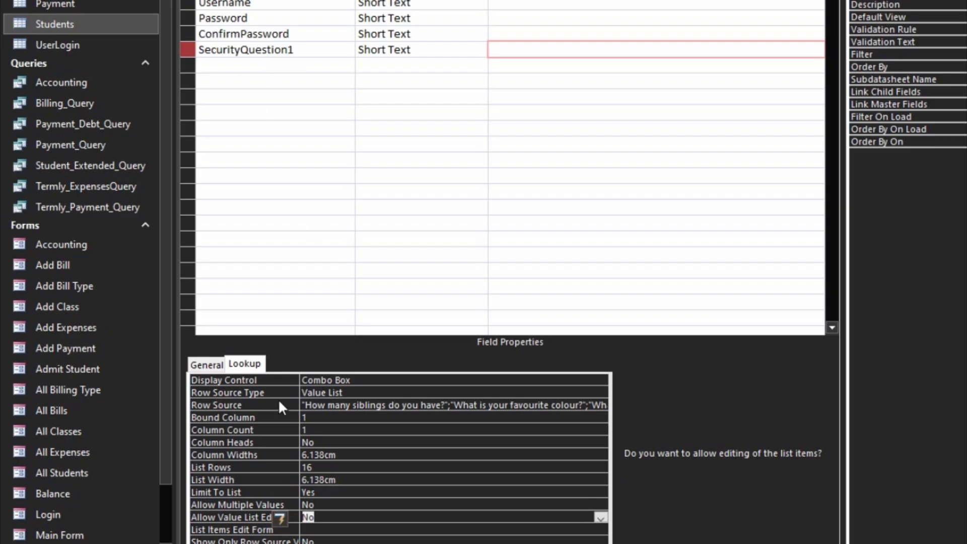
{"action": "left_click", "coordinate": [265, 404]}
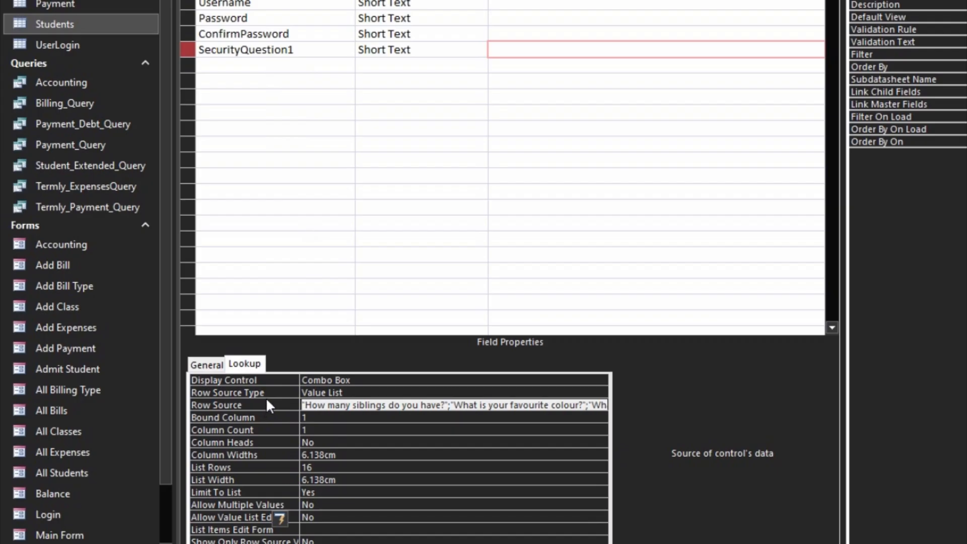
{"action": "left_click", "coordinate": [311, 66]}
- Add an Answer1 Short Text field
{"action": "type", "text": "Asn"}
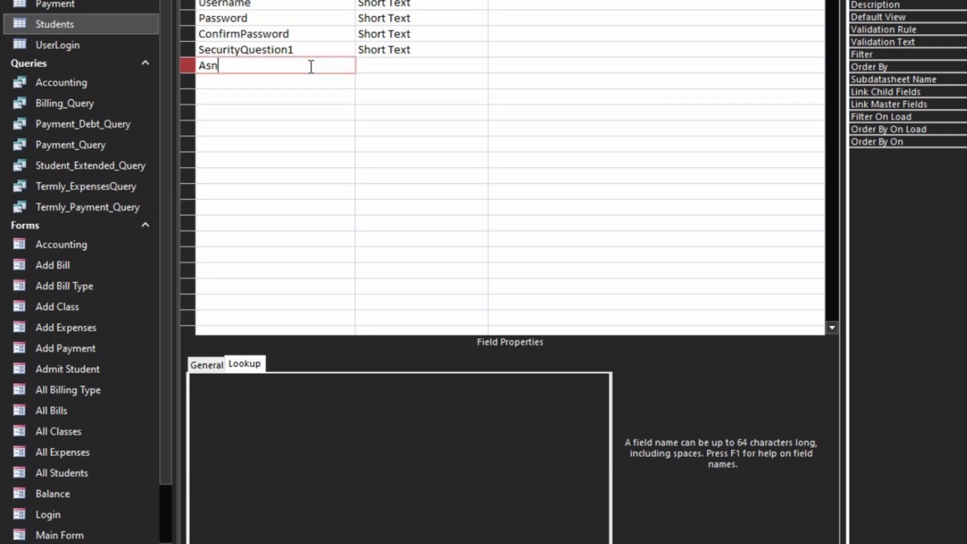
{"action": "key", "text": "BackSpace"}
{"action": "key", "text": "BackSpace"}
{"action": "type", "text": "nswer1"}
{"action": "key", "text": "Down"}
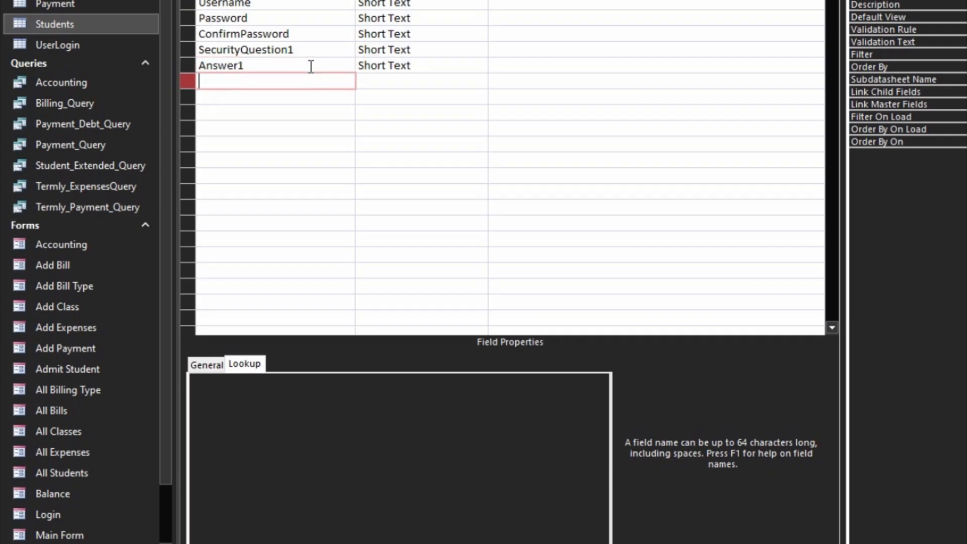
- Add SecurityQuestion2 as a Lookup Wizard field with no values entered yet
{"action": "type", "text": "SecurityQuestion2"}
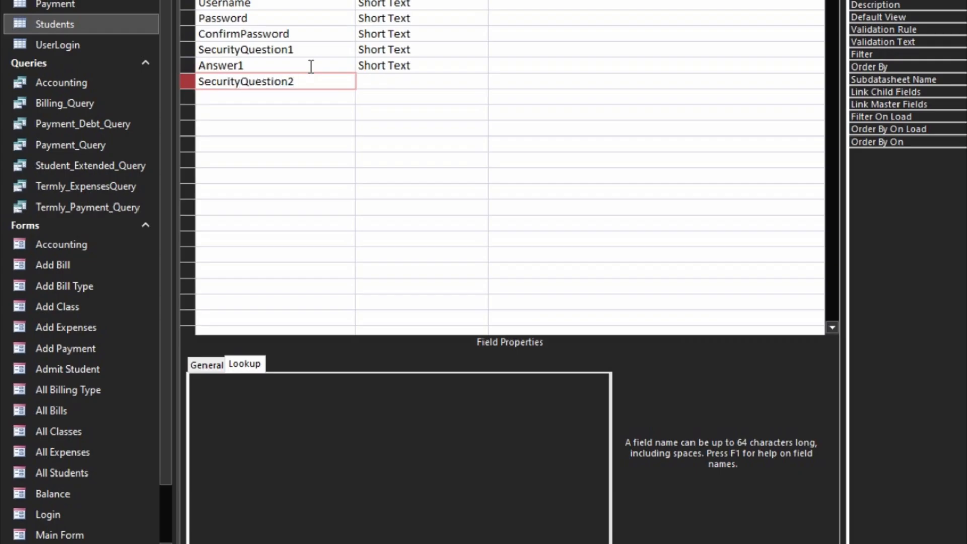
{"action": "key", "text": "Tab"}
{"action": "type", "text": "lo"}
{"action": "key", "text": "Tab"}
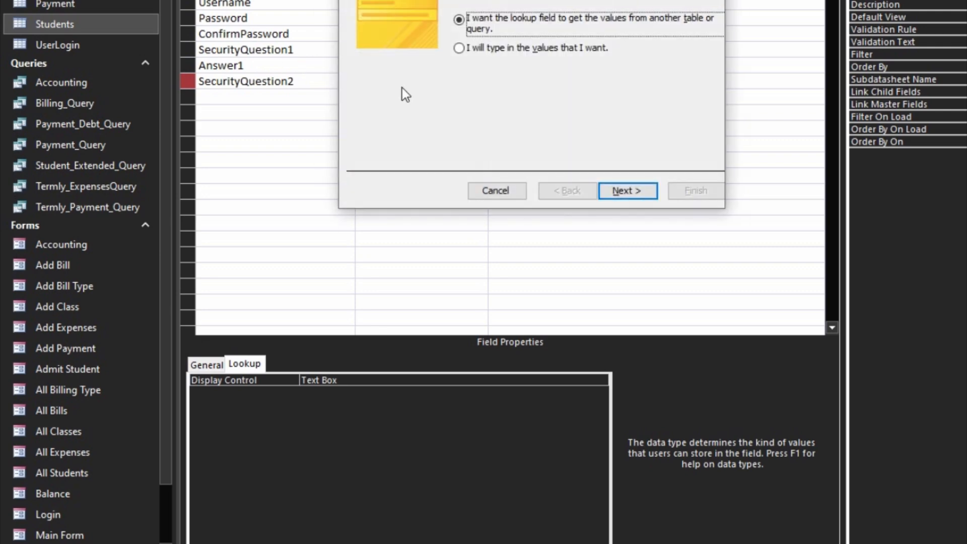
{"action": "left_click", "coordinate": [481, 49]}
{"action": "left_click", "coordinate": [645, 190]}
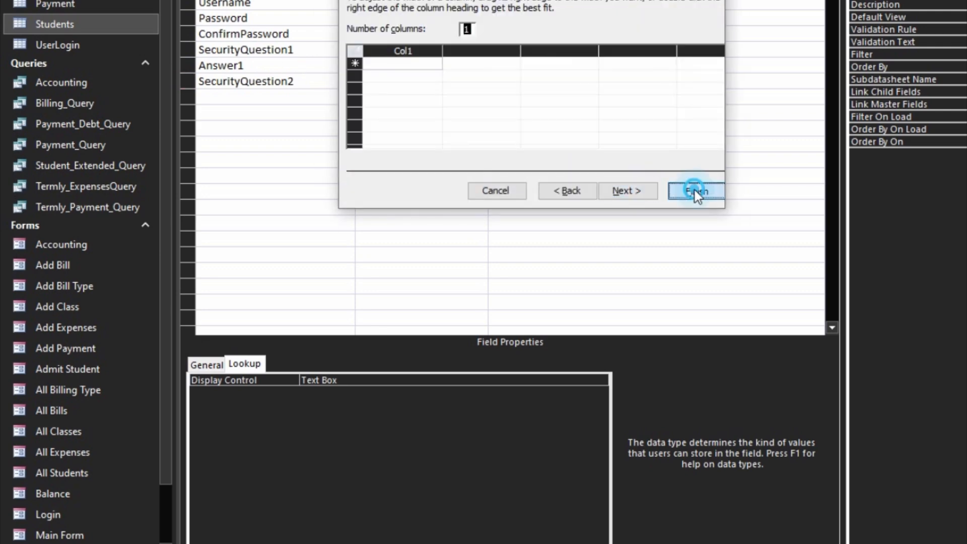
{"action": "left_click", "coordinate": [695, 190]}
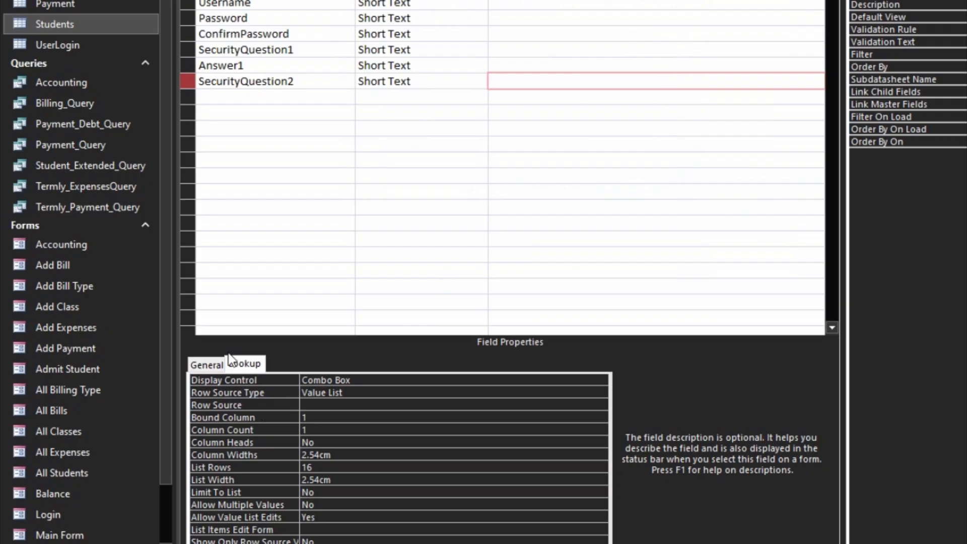
- Paste the security questions into Row Source; set Limit To List Yes, edits No
{"action": "left_click", "coordinate": [225, 404]}
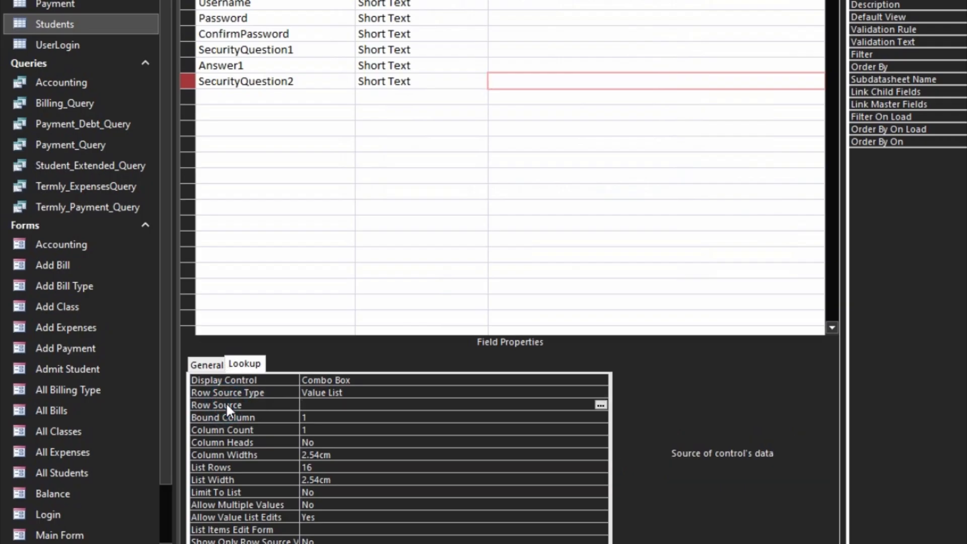
{"action": "key", "text": "ctrl+v"}
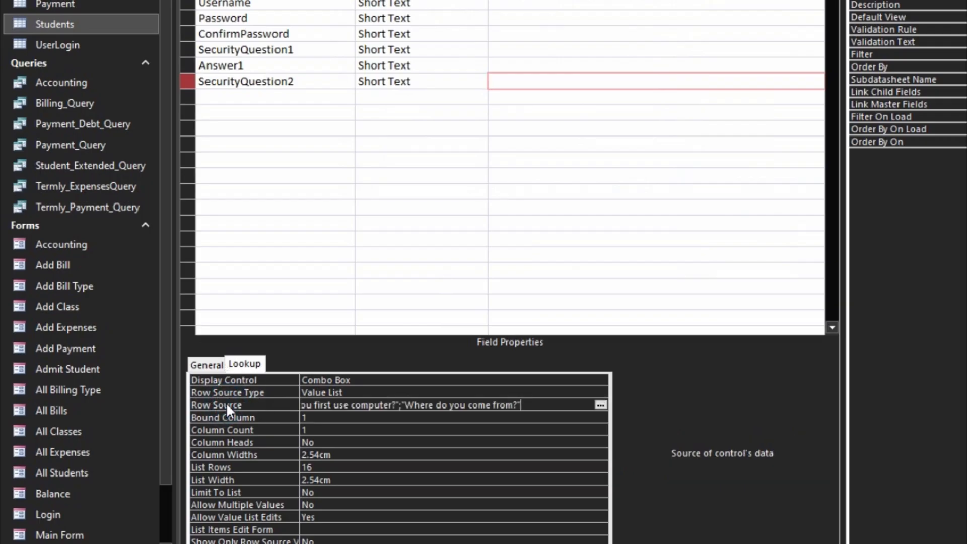
{"action": "key", "text": "Return"}
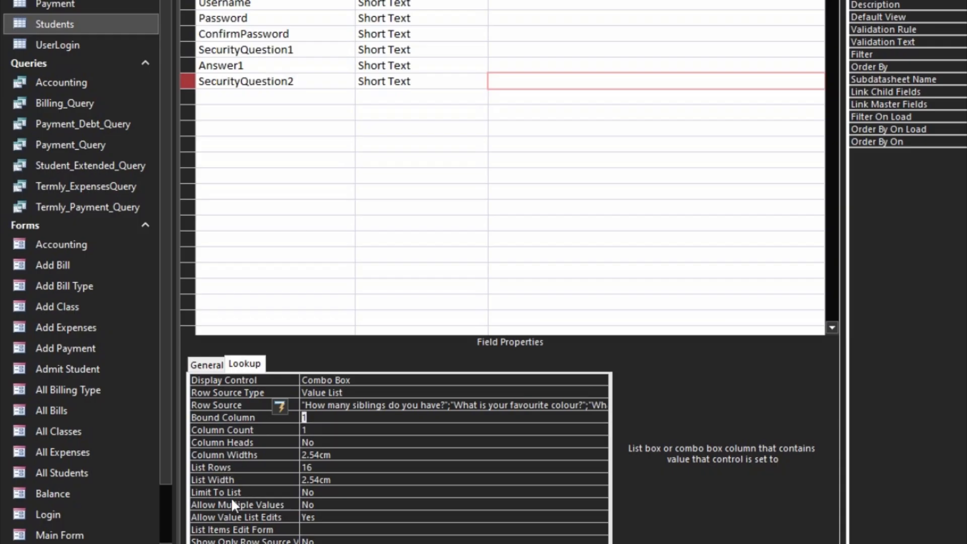
{"action": "double_click", "coordinate": [251, 493]}
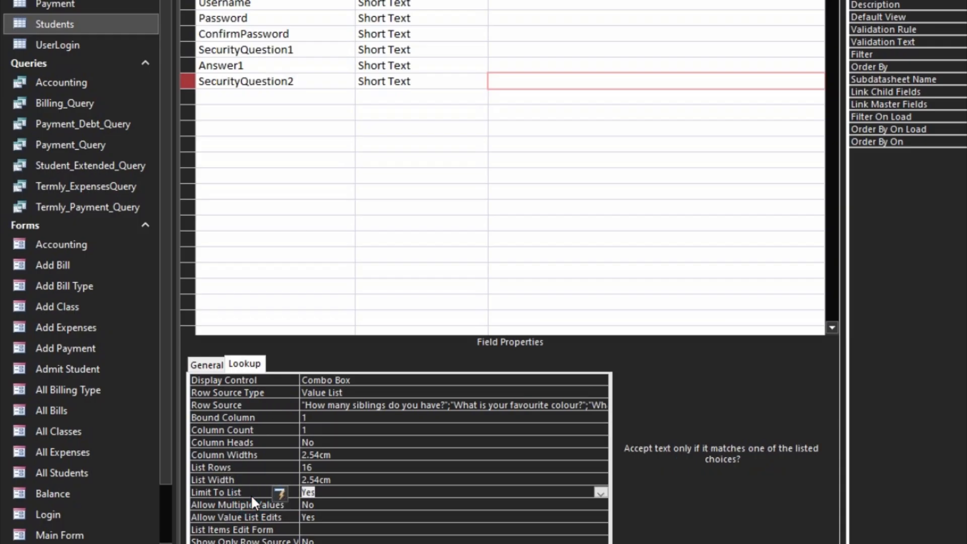
{"action": "double_click", "coordinate": [279, 515]}
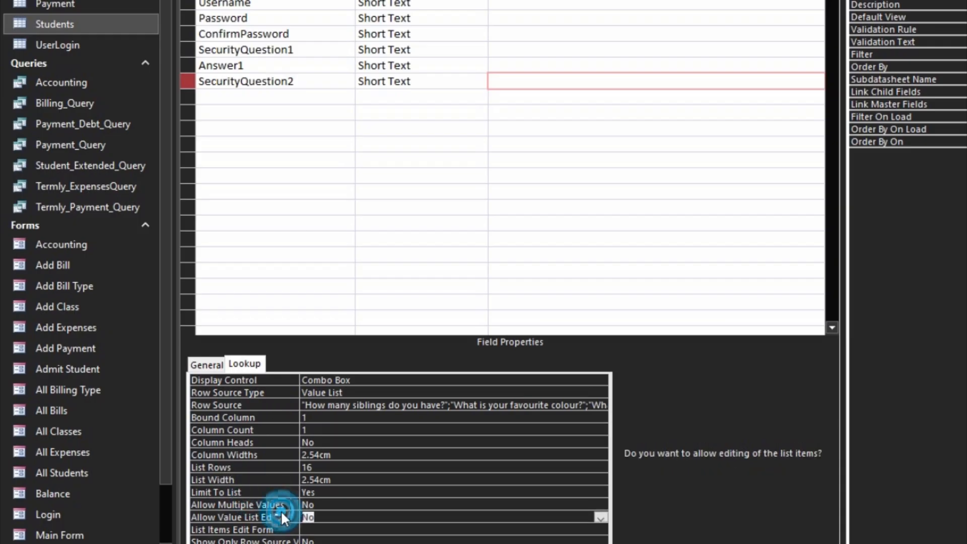
{"action": "left_click", "coordinate": [408, 500]}
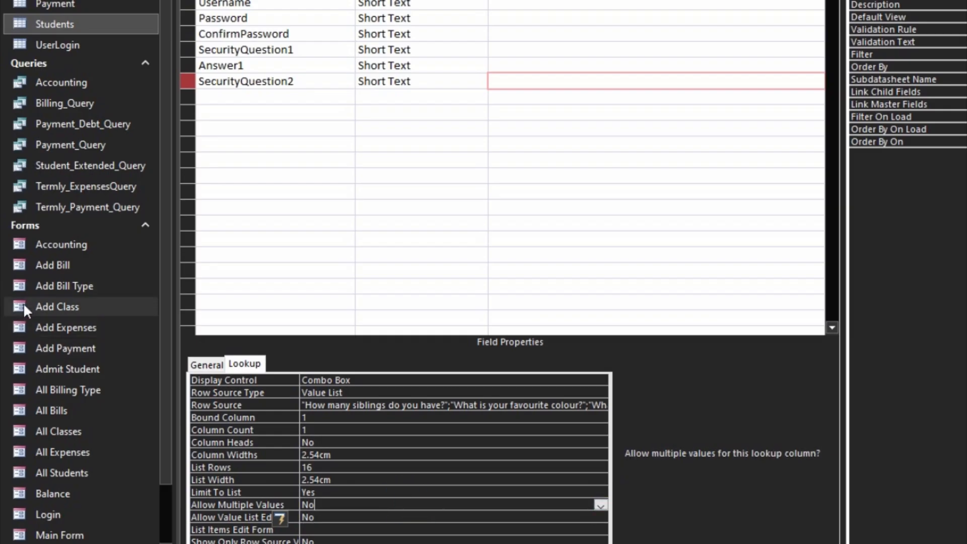
{"action": "left_click", "coordinate": [251, 95]}
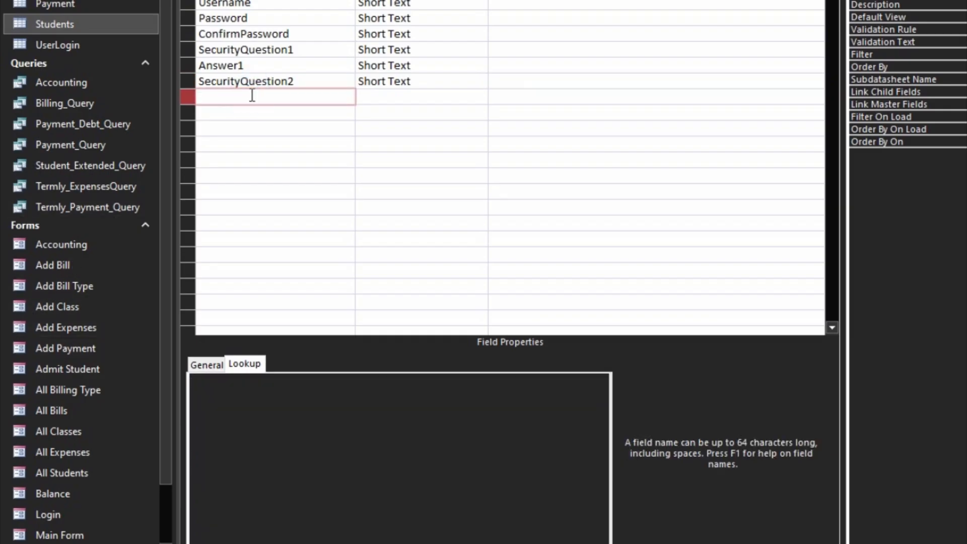
- Add Answer2, Phone and UserLevel fields
{"action": "type", "text": "Answer2"}
{"action": "key", "text": "Down"}
{"action": "type", "text": "p"}
{"action": "key", "text": "BackSpace"}
{"action": "type", "text": "Phone"}
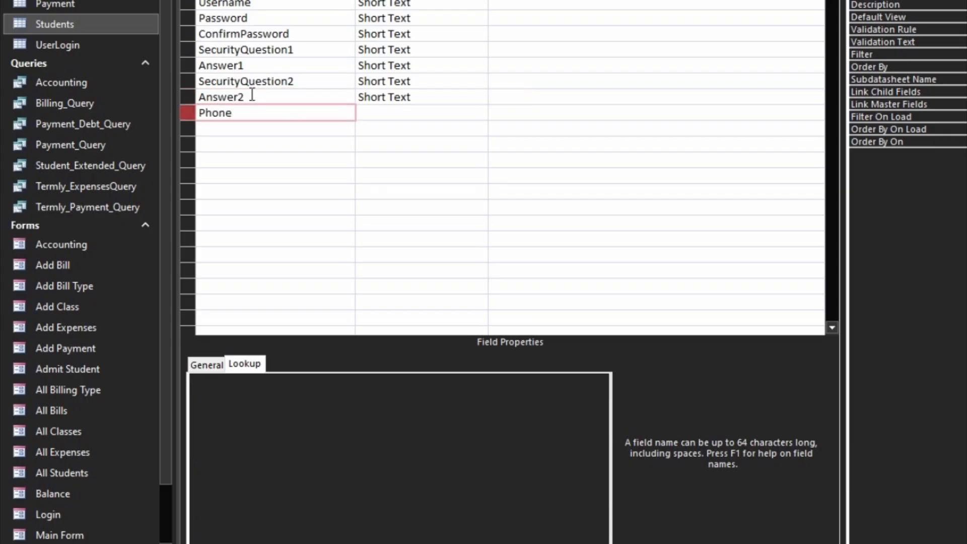
{"action": "key", "text": "Down"}
{"action": "type", "text": "Us"}
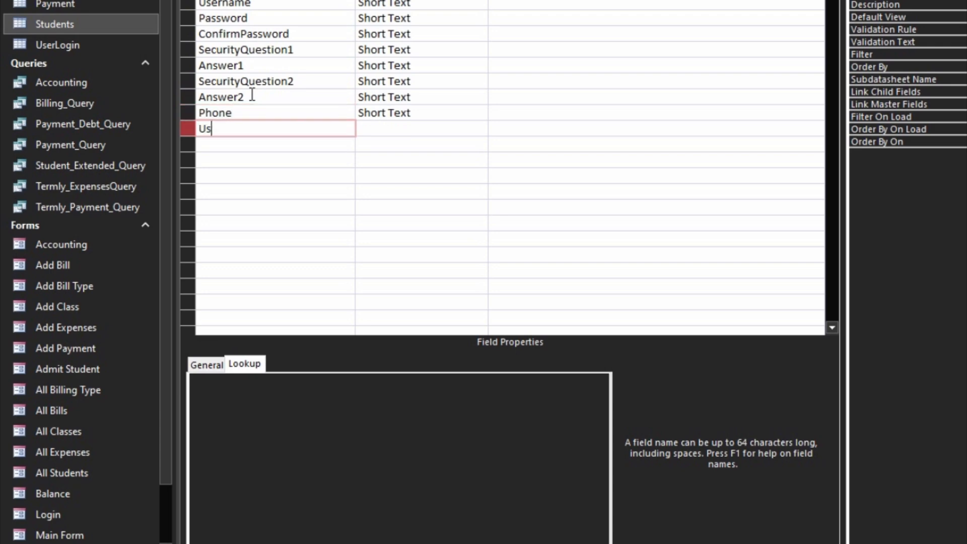
{"action": "type", "text": "erLevel"}
{"action": "key", "text": "Down"}
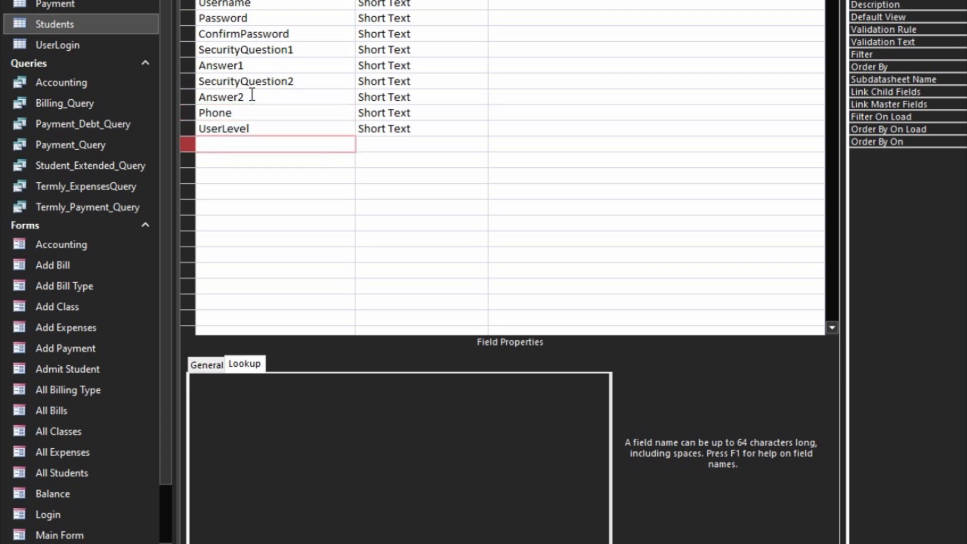
- Start a Lookup Wizard for UserLevel with manually typed values
{"action": "key", "text": "Up"}
{"action": "key", "text": "Tab"}
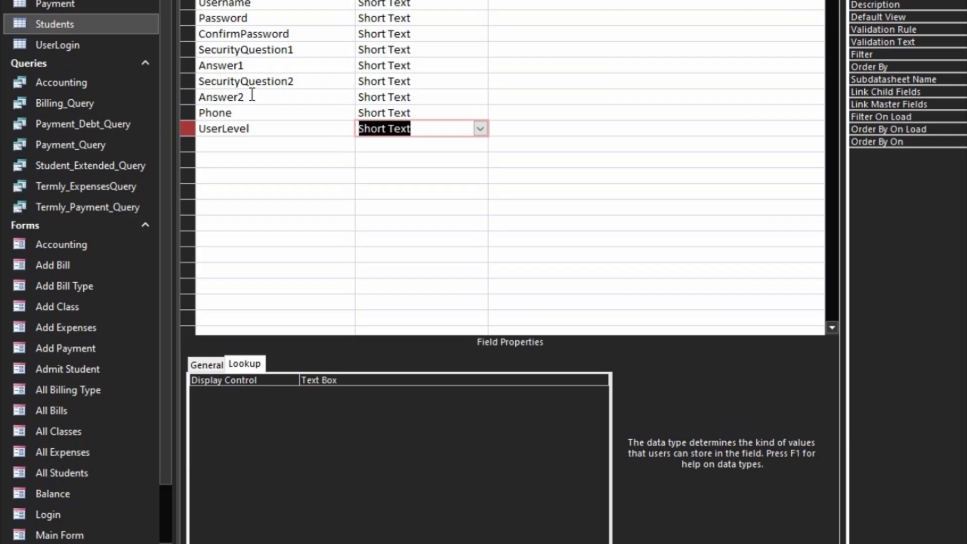
{"action": "type", "text": "lookup Wizard..."}
{"action": "key", "text": "Return"}
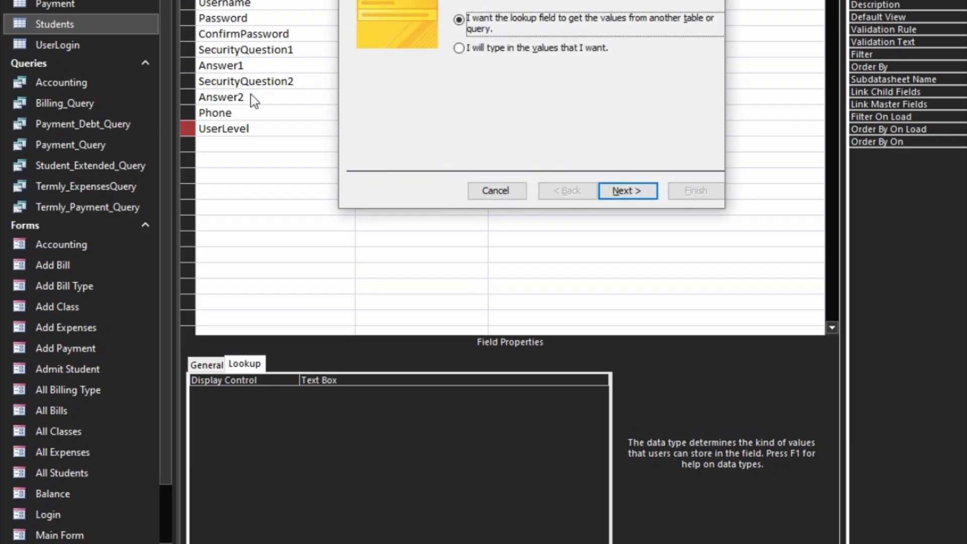
{"action": "key", "text": "Down"}
{"action": "key", "text": "Return"}
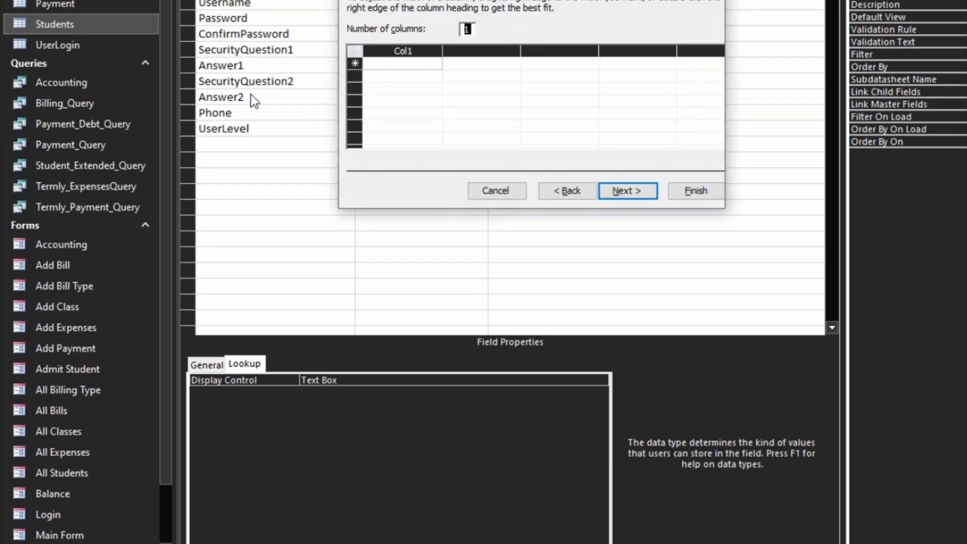
{"action": "key", "text": "Tab"}
- Enter the level values ADMIN, USER 1, USER 2, USER 3, USER 4 and USER 5
{"action": "type", "text": "ADMIN"}
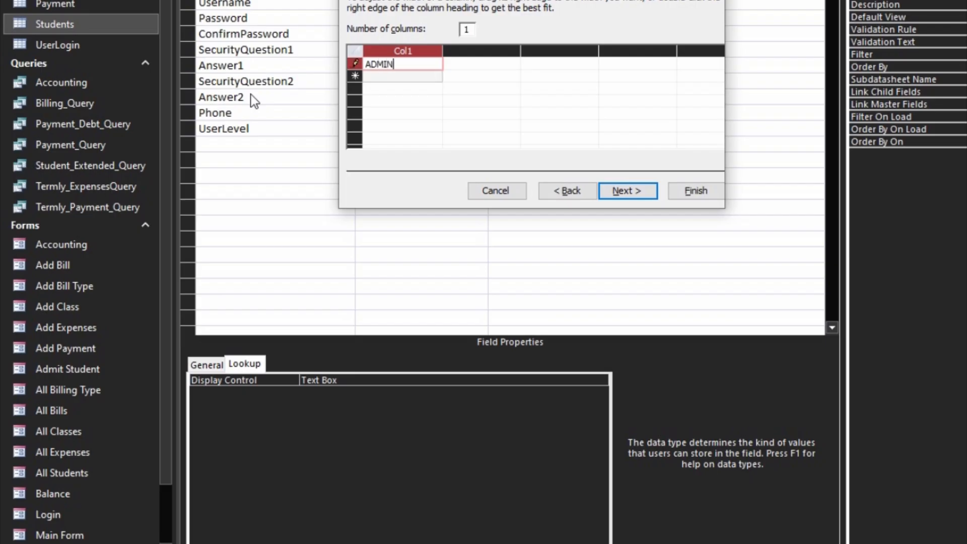
{"action": "key", "text": "Return"}
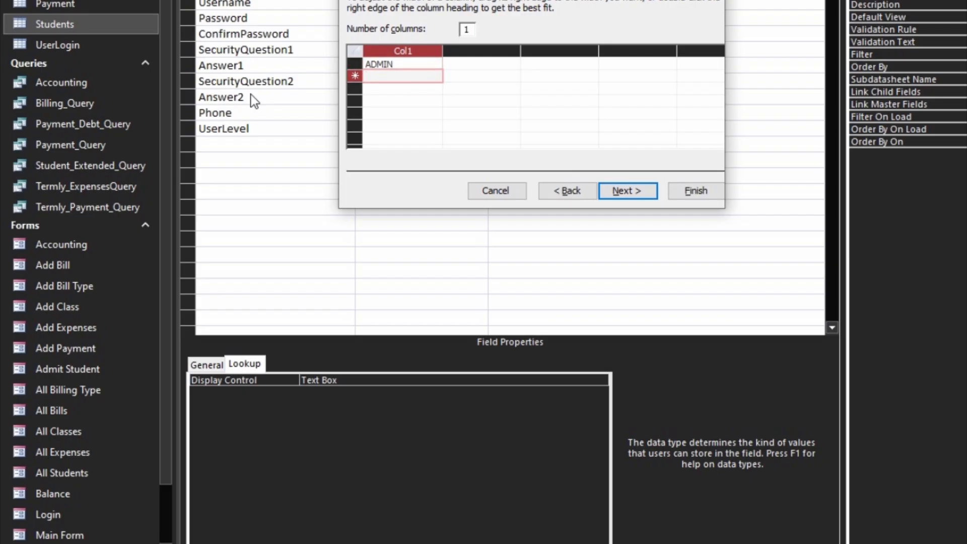
{"action": "type", "text": "USER 1"}
{"action": "key", "text": "Return"}
{"action": "type", "text": "USE"}
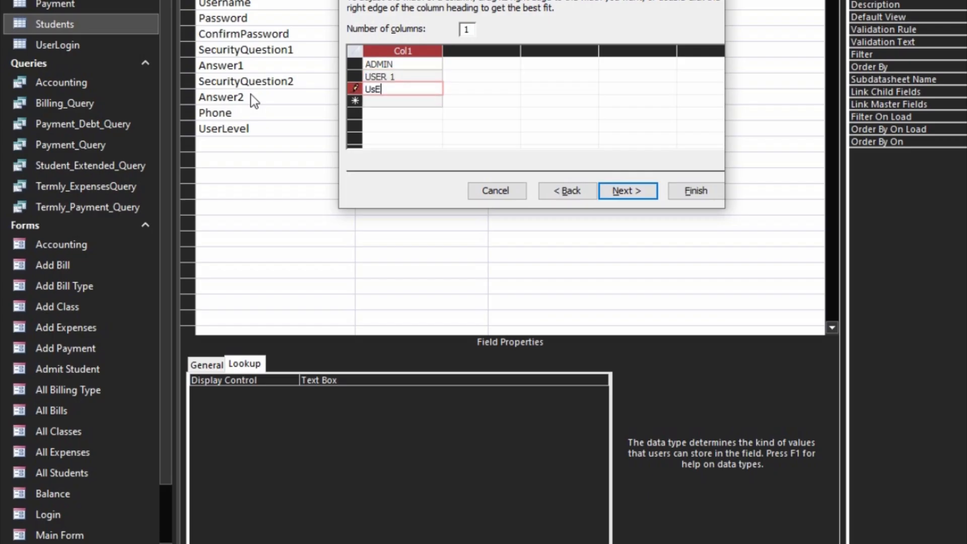
{"action": "key", "text": "BackSpace"}
{"action": "key", "text": "BackSpace"}
{"action": "type", "text": "SER 2"}
{"action": "key", "text": "Return"}
{"action": "type", "text": "USER"}
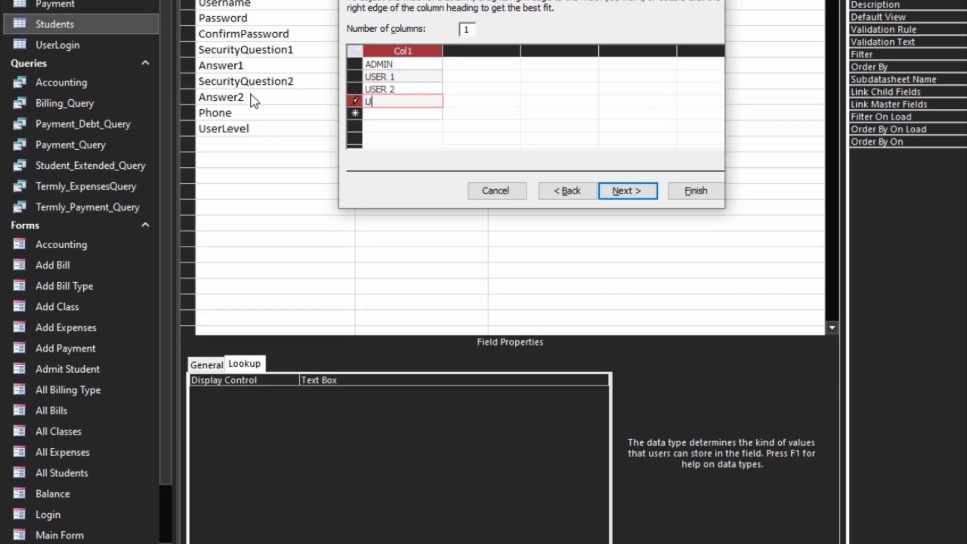
{"action": "key", "text": "BackSpace"}
{"action": "key", "text": "BackSpace"}
{"action": "key", "text": "BackSpace"}
{"action": "type", "text": "SER 3"}
{"action": "key", "text": "Return"}
{"action": "type", "text": "USER"}
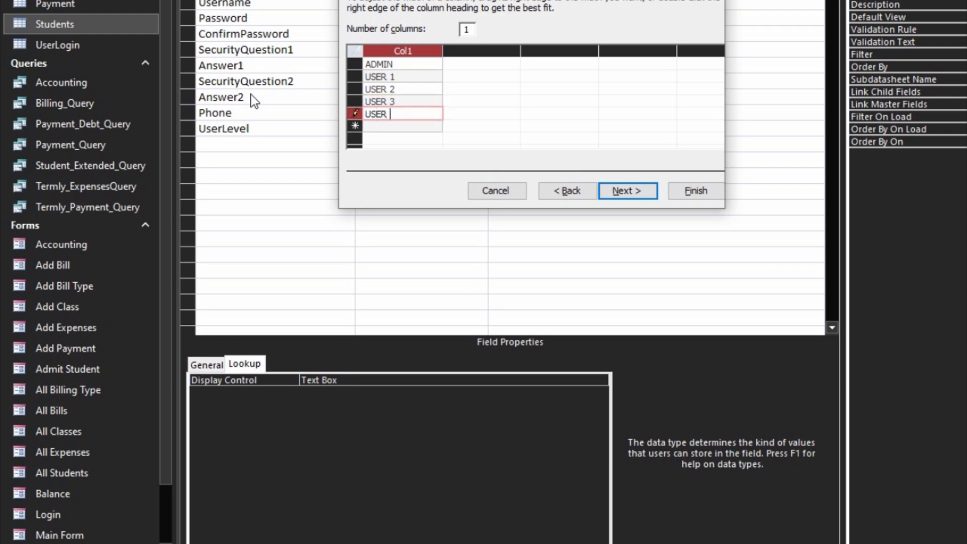
{"action": "type", "text": " 4"}
{"action": "key", "text": "Return"}
{"action": "type", "text": "USER 5"}
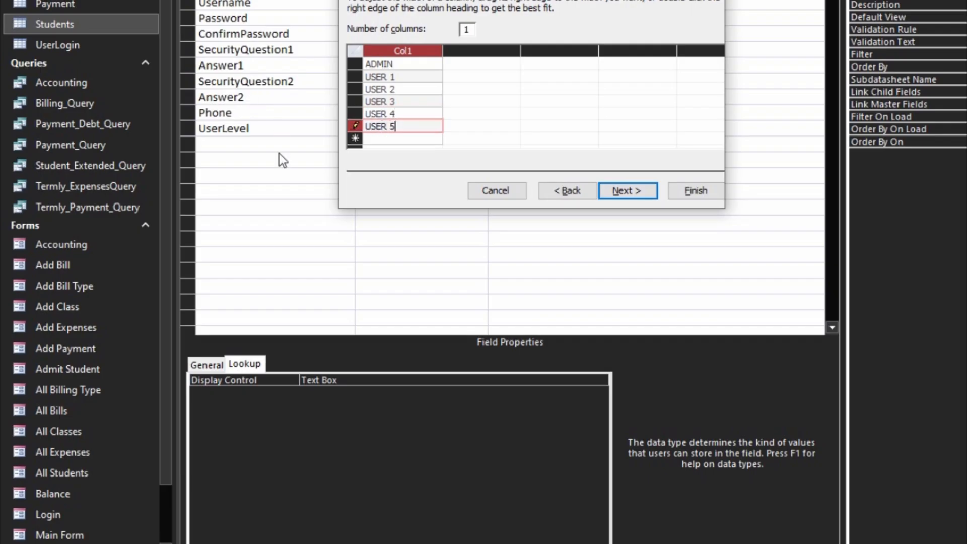
- Finish the UserLevel lookup with Limit To List Yes and list edits disabled
{"action": "left_click", "coordinate": [611, 191]}
{"action": "left_click", "coordinate": [688, 191]}
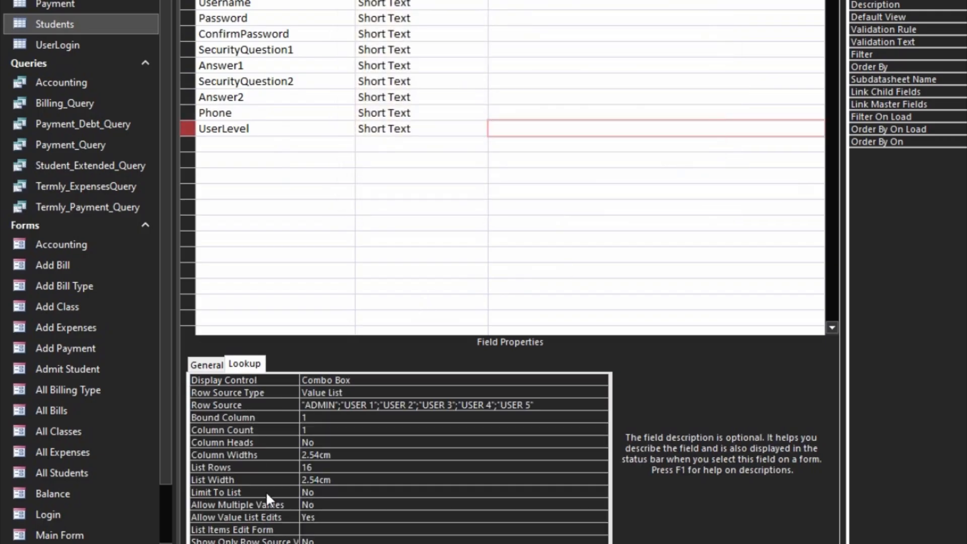
{"action": "double_click", "coordinate": [267, 492]}
{"action": "double_click", "coordinate": [283, 518]}
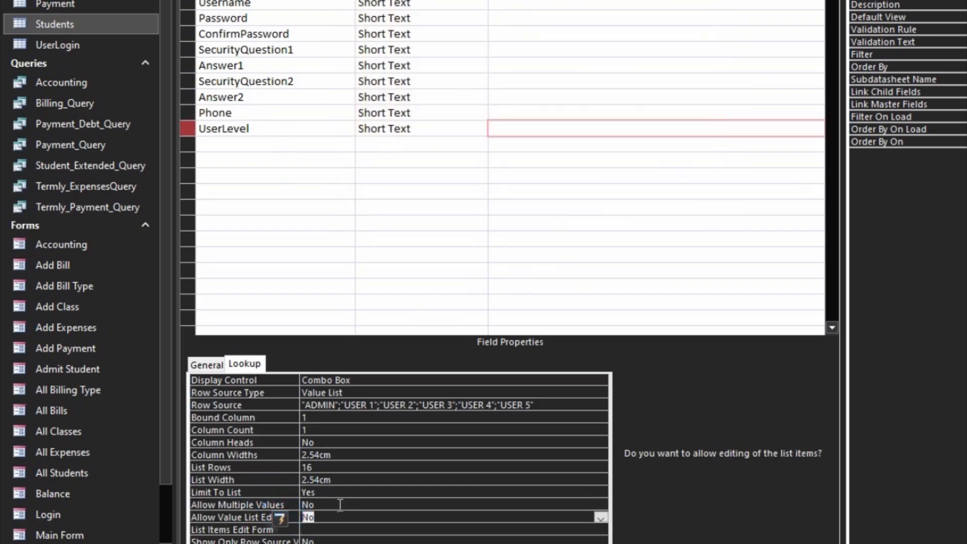
{"action": "left_click", "coordinate": [354, 494]}
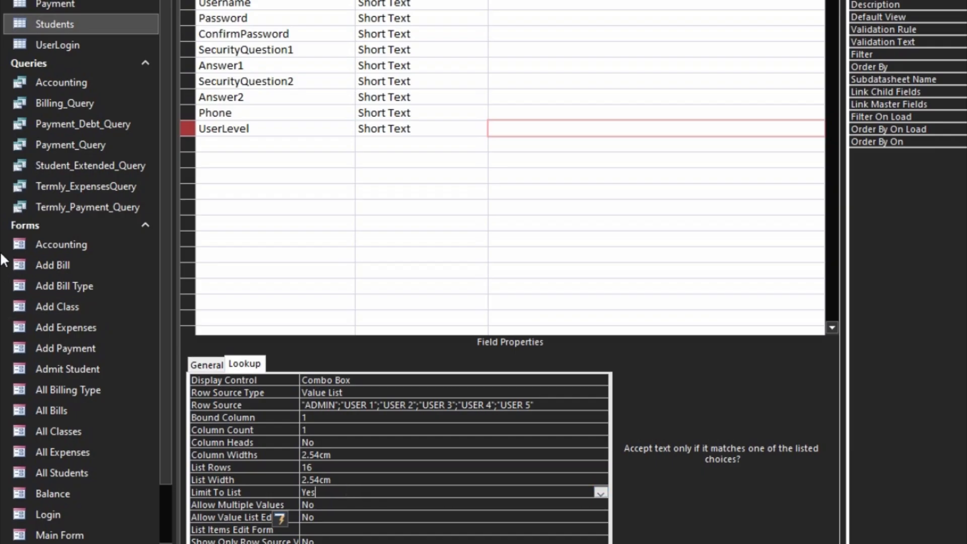
{"action": "left_click", "coordinate": [216, 145]}
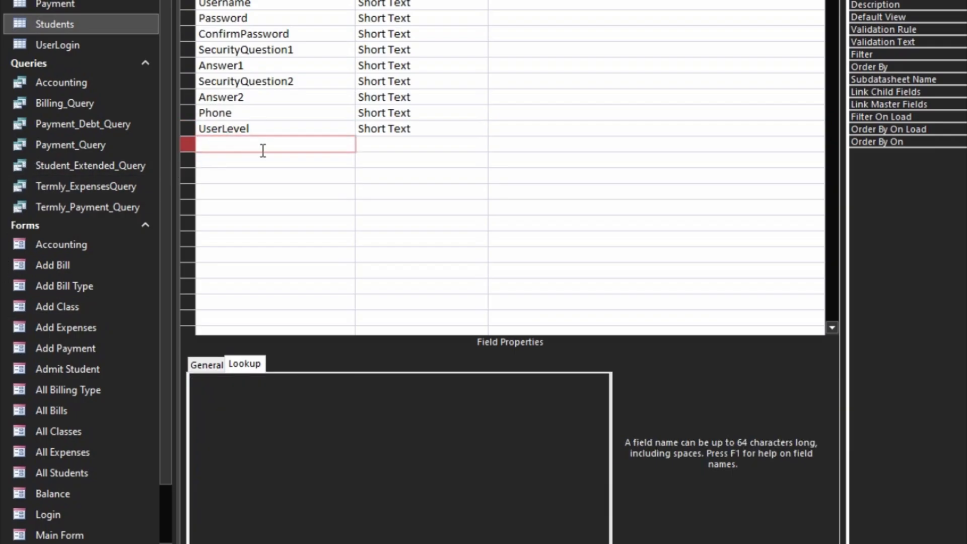
- Add AccountPicture as a Short Text field and switch to Datasheet view
{"action": "type", "text": "Preo"}
{"action": "key", "text": "BackSpace"}
{"action": "key", "text": "BackSpace"}
{"action": "type", "text": "count"}
{"action": "key", "text": "Tab"}
{"action": "key", "text": "Down"}
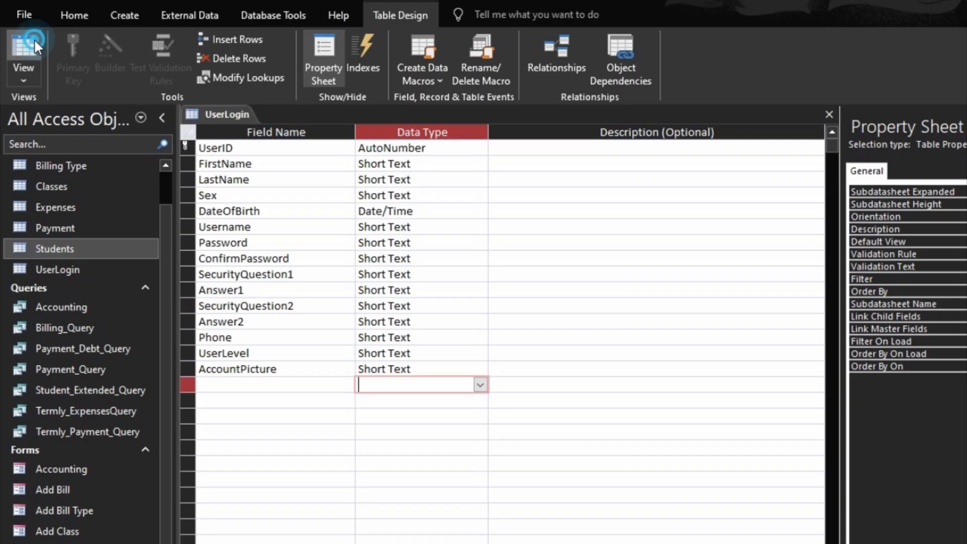
{"action": "left_click", "coordinate": [34, 38]}
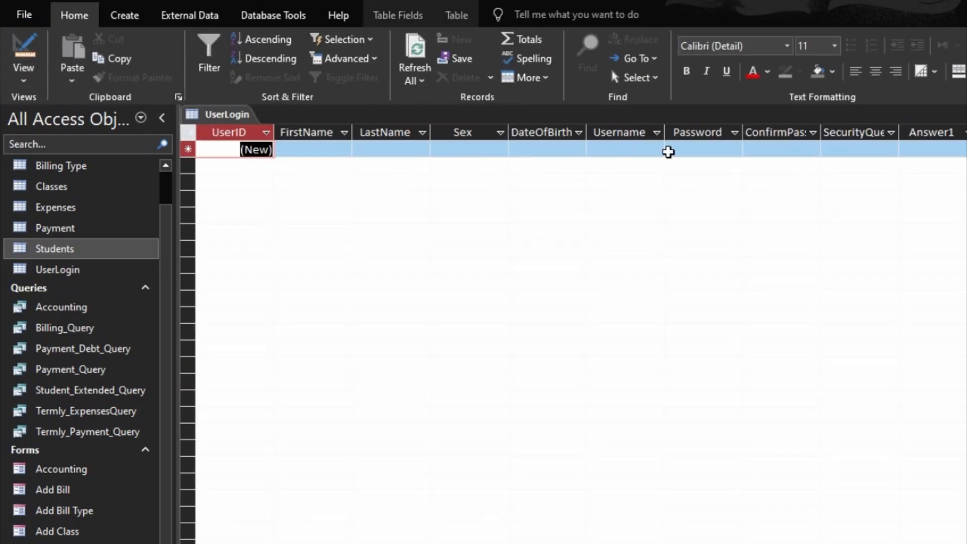
- Test the Sex, SecurityQuestion1 and SecurityQuestion2 dropdowns in the new record
{"action": "left_click", "coordinate": [464, 149]}
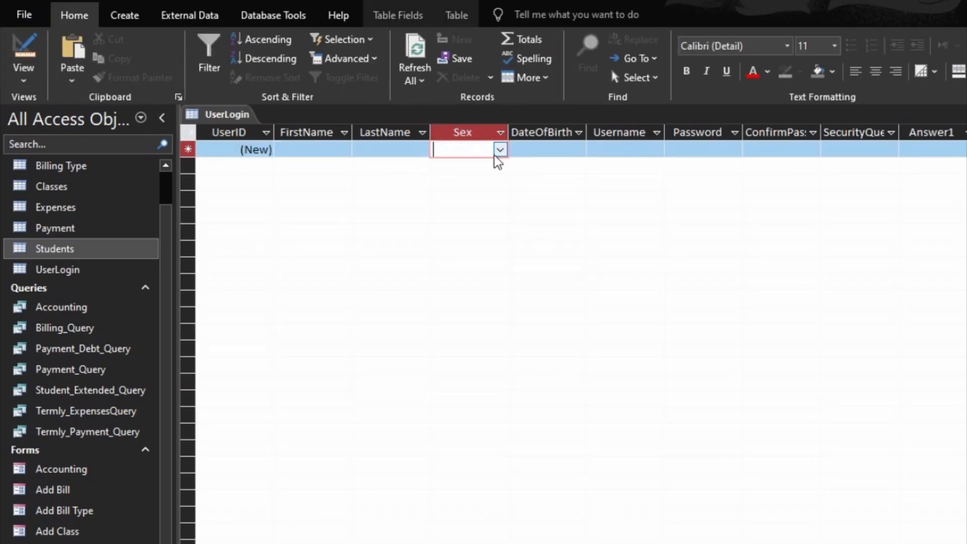
{"action": "left_click", "coordinate": [500, 149]}
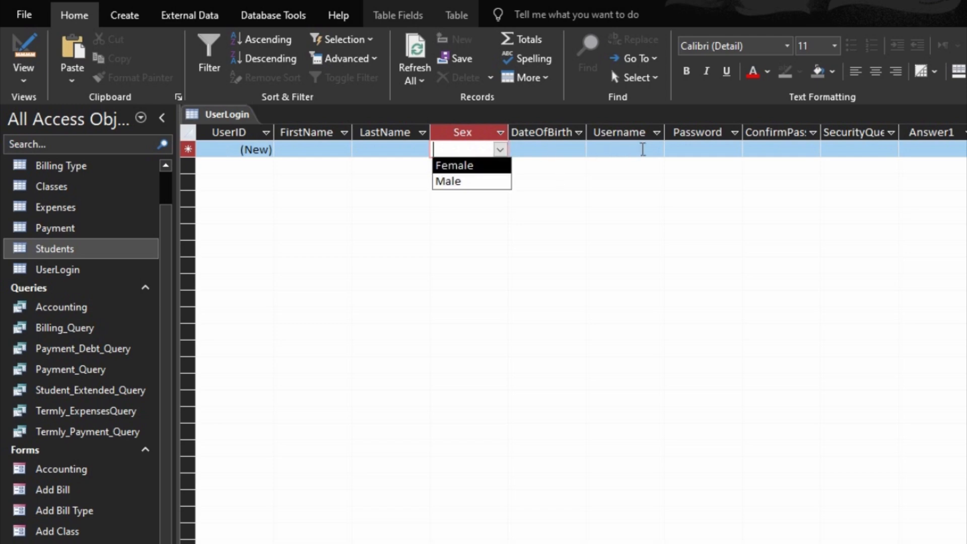
{"action": "left_click", "coordinate": [896, 149]}
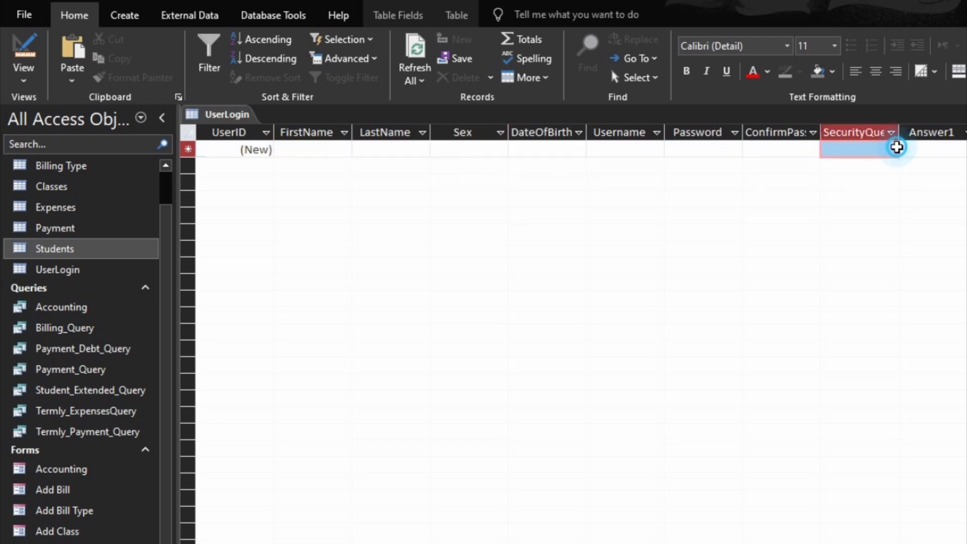
{"action": "left_click", "coordinate": [890, 150]}
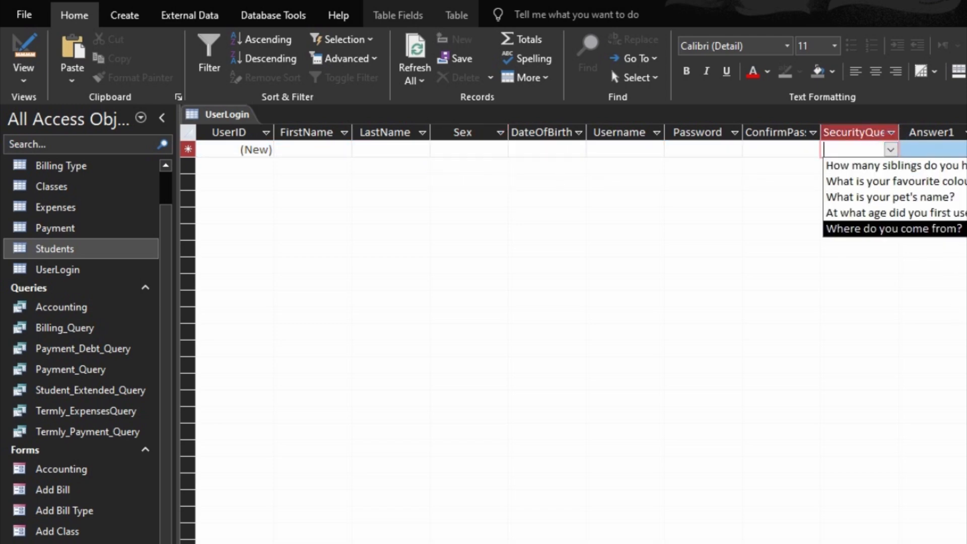
{"action": "scroll", "coordinate": [573, 333], "scroll_direction": "right", "scroll_amount": 6}
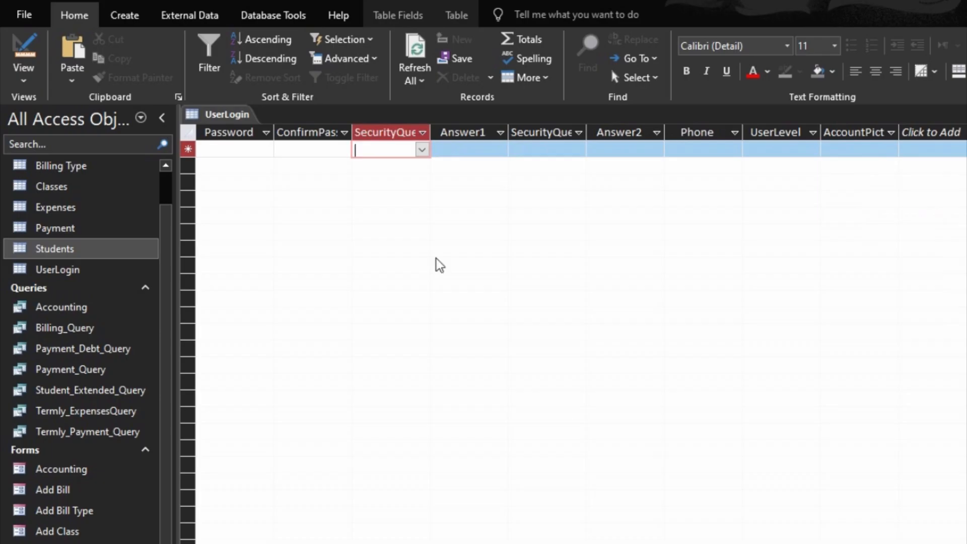
{"action": "left_click", "coordinate": [425, 152]}
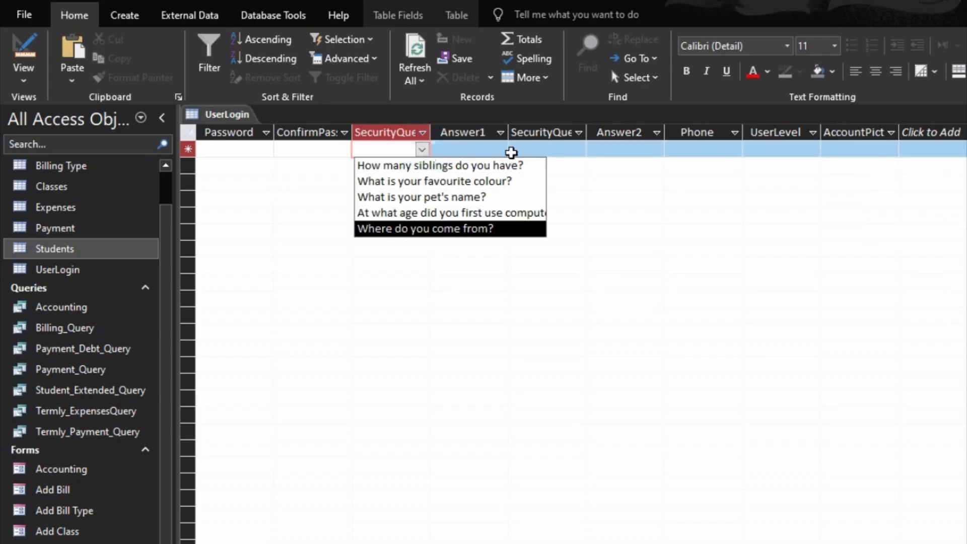
{"action": "left_click", "coordinate": [525, 149]}
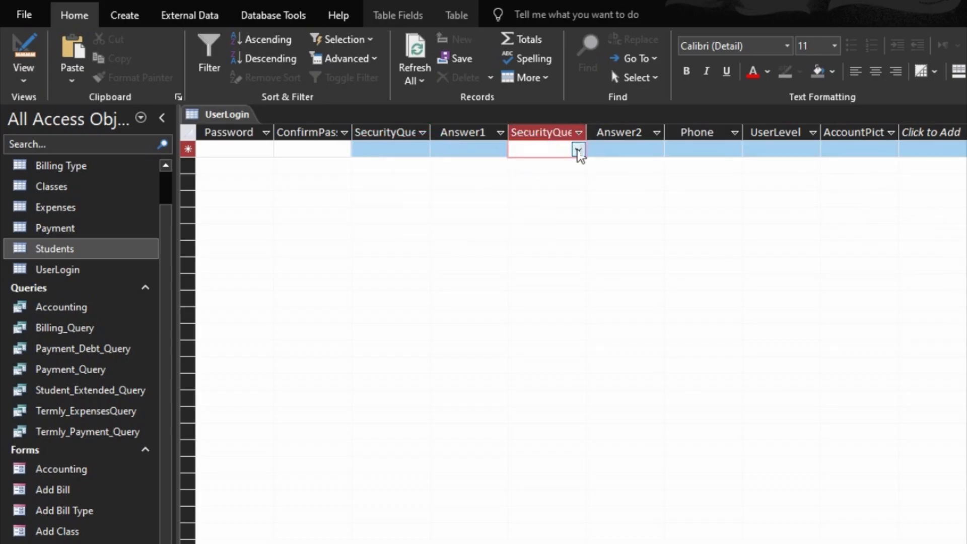
{"action": "left_click", "coordinate": [578, 150]}
- Widen the SecurityQuestion2 column, then close the table saving the layout
{"action": "left_click_drag", "start_coordinate": [665, 129], "coordinate": [671, 126]}
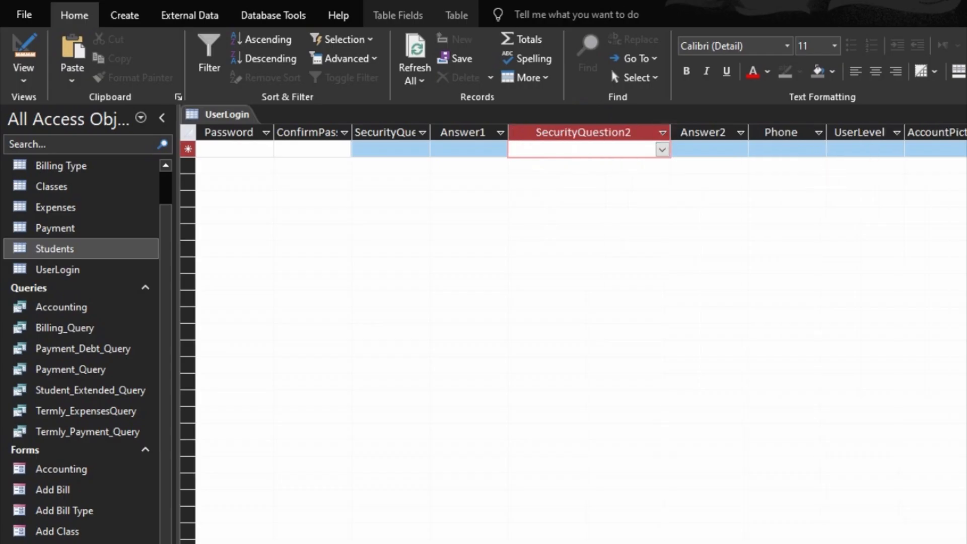
{"action": "key", "text": "ctrl+w"}
{"action": "left_click", "coordinate": [457, 446]}
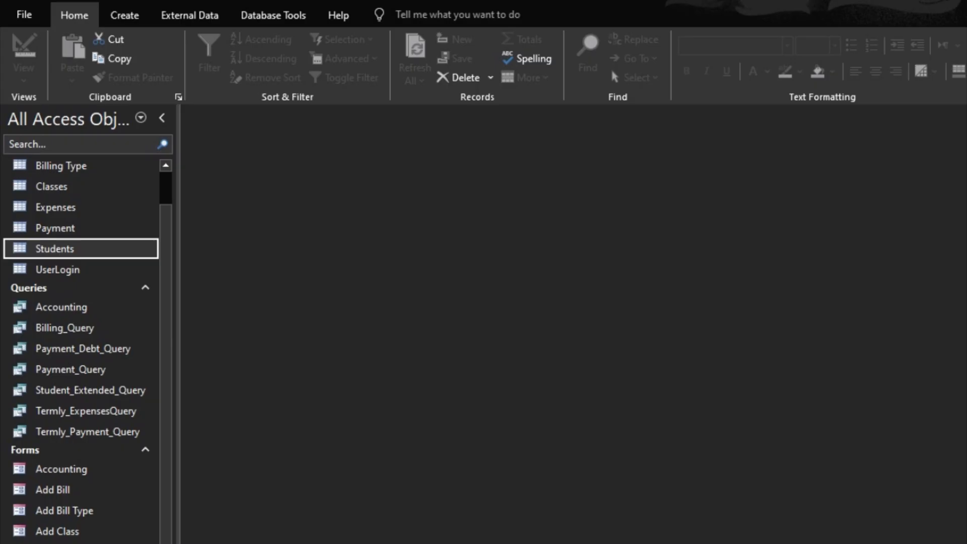
- Create a Form Design form bound to UserLogin and show its existing fields
{"action": "left_click", "coordinate": [119, 20]}
{"action": "left_click", "coordinate": [345, 57]}
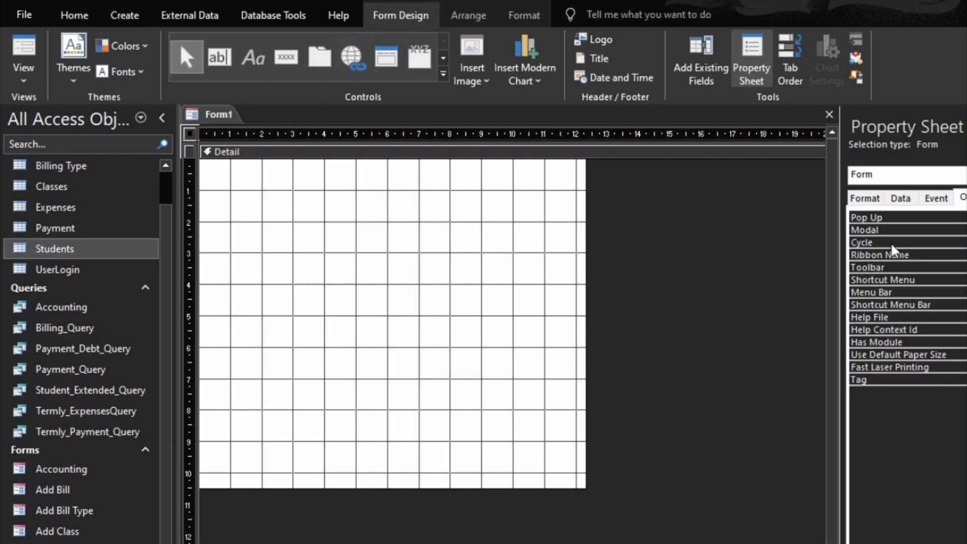
{"action": "left_click", "coordinate": [906, 204]}
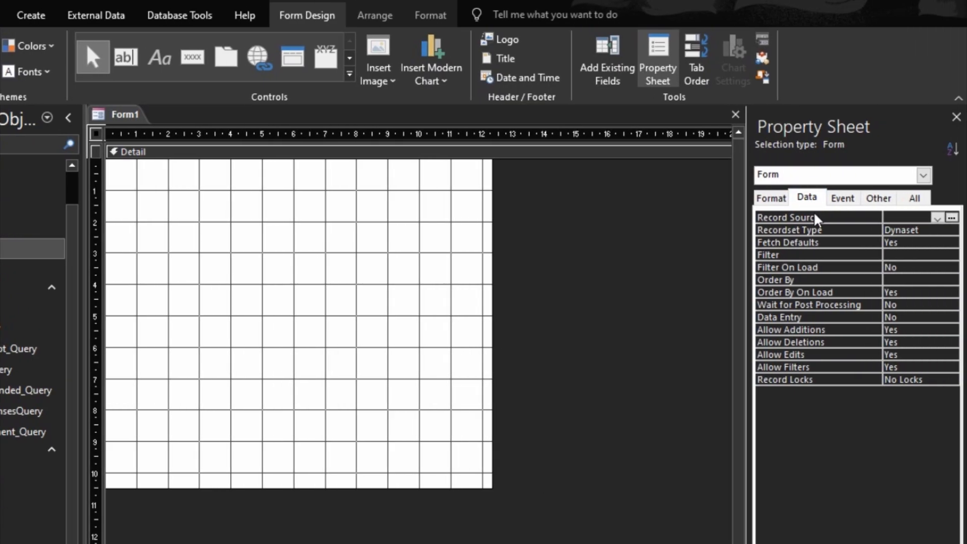
{"action": "left_click", "coordinate": [936, 224]}
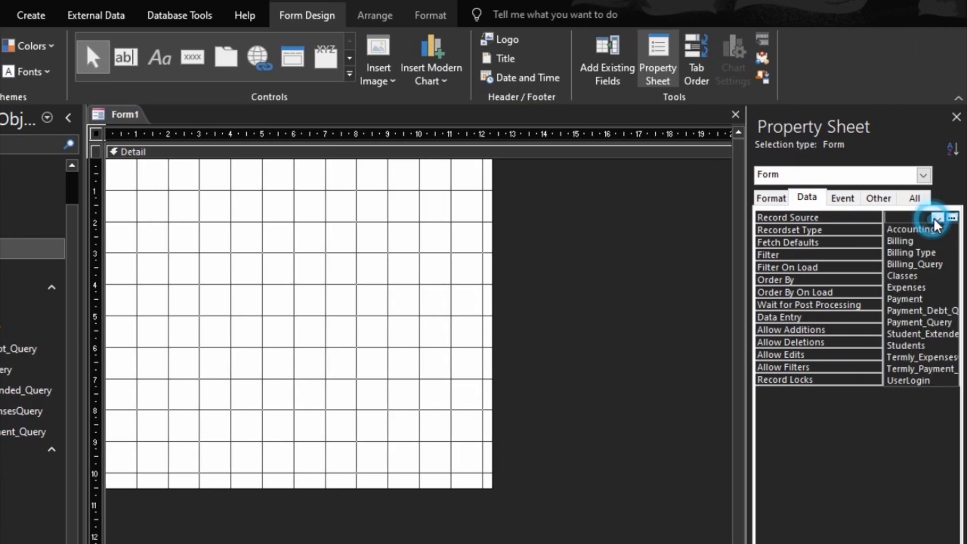
{"action": "left_click", "coordinate": [921, 382]}
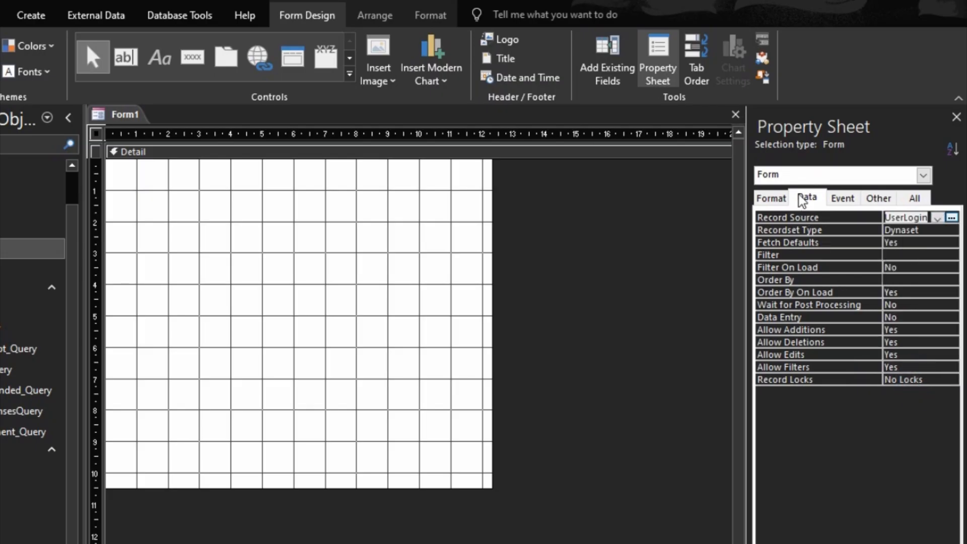
{"action": "left_click", "coordinate": [613, 79]}
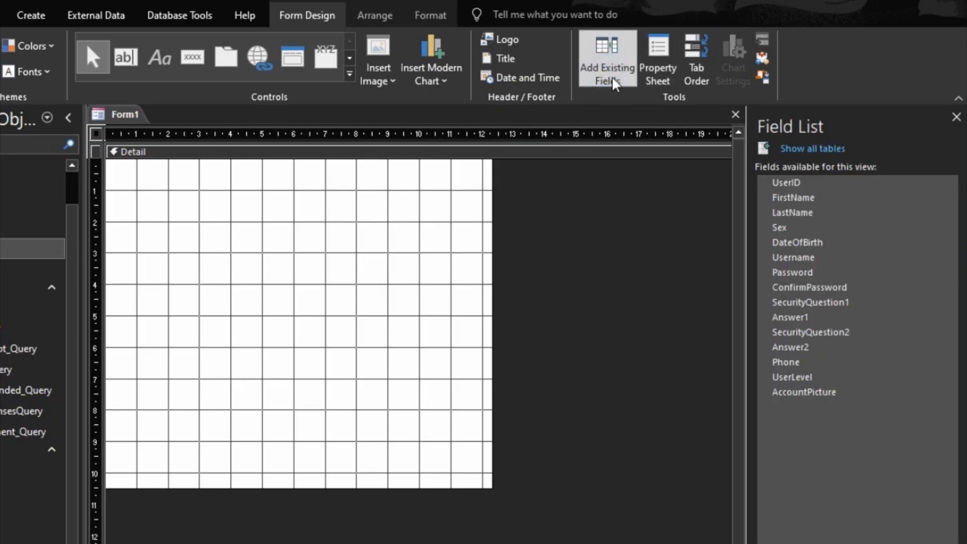
- Select FirstName through AccountPicture in the UserLogin Field List and drag them onto the Detail section
{"action": "left_click", "coordinate": [819, 199]}
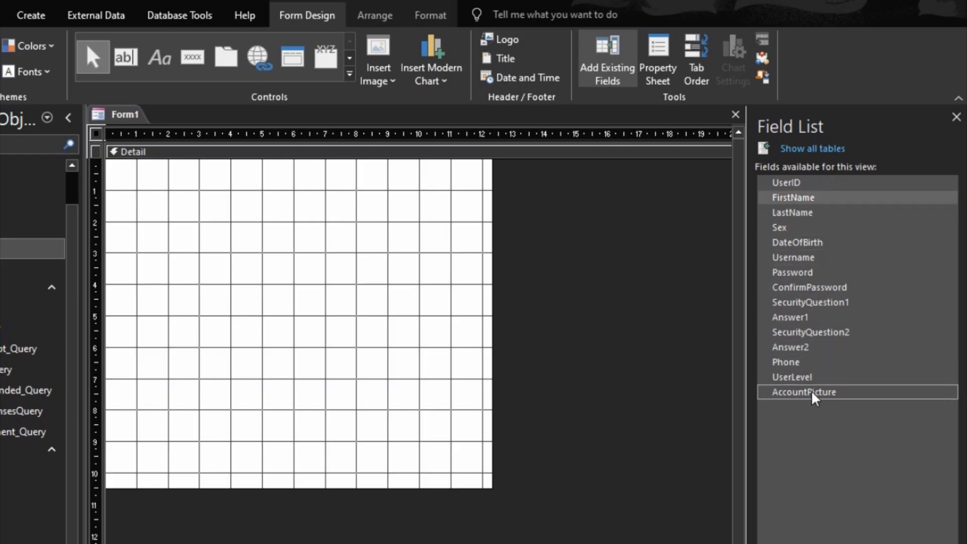
{"action": "left_click", "coordinate": [812, 394]}
{"action": "left_click", "coordinate": [794, 285]}
{"action": "left_click", "coordinate": [784, 200]}
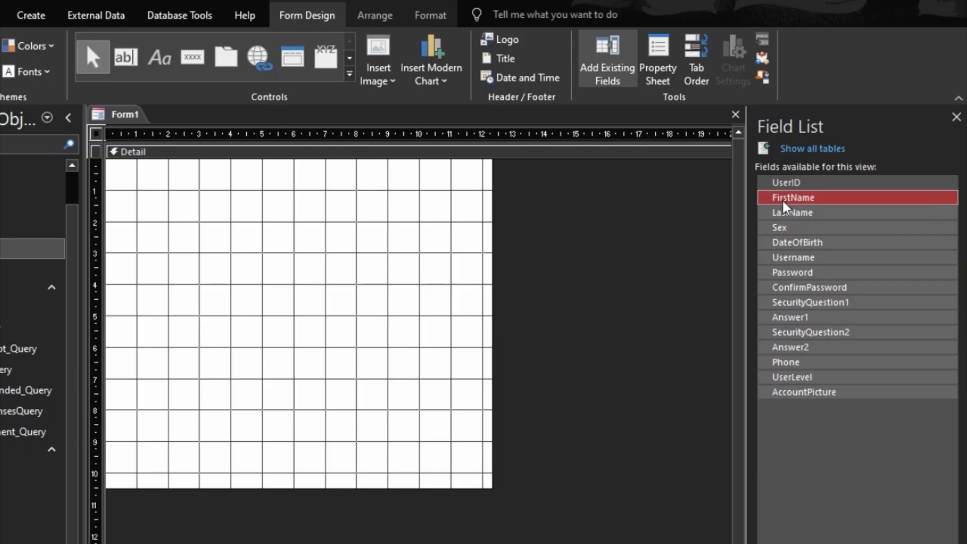
{"action": "left_click_drag", "start_coordinate": [783, 201], "coordinate": [192, 228]}
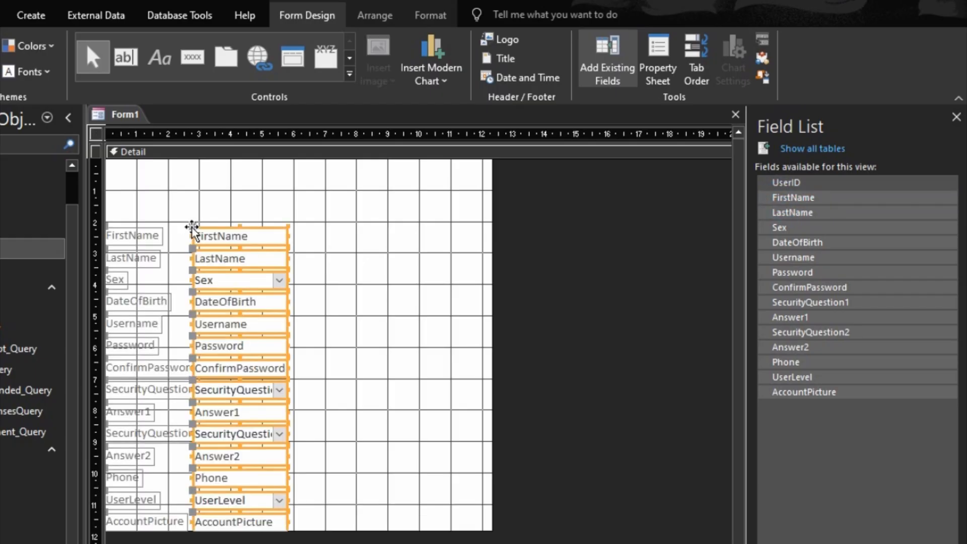
- Arrange the placed labels and fields in a stacked layout
{"action": "right_click", "coordinate": [209, 240]}
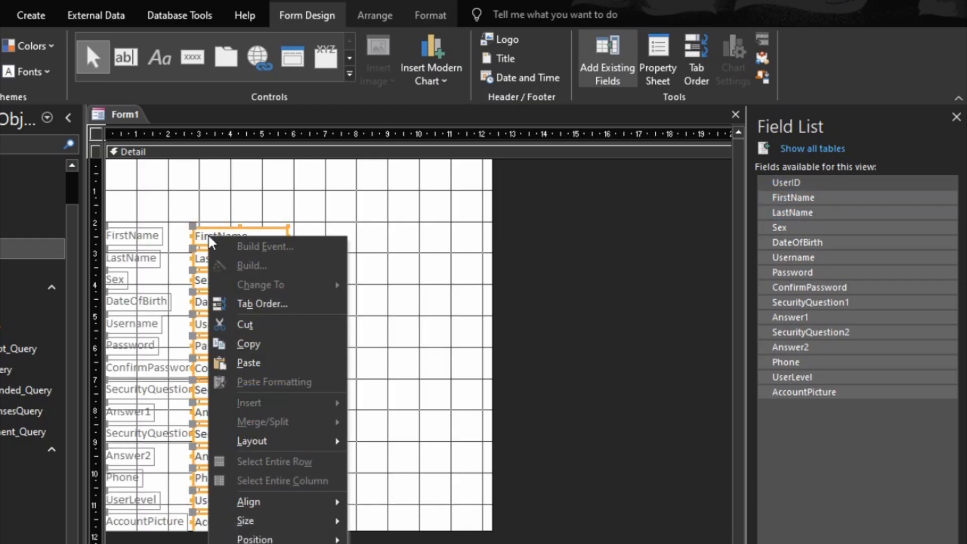
{"action": "mouse_move", "coordinate": [297, 446]}
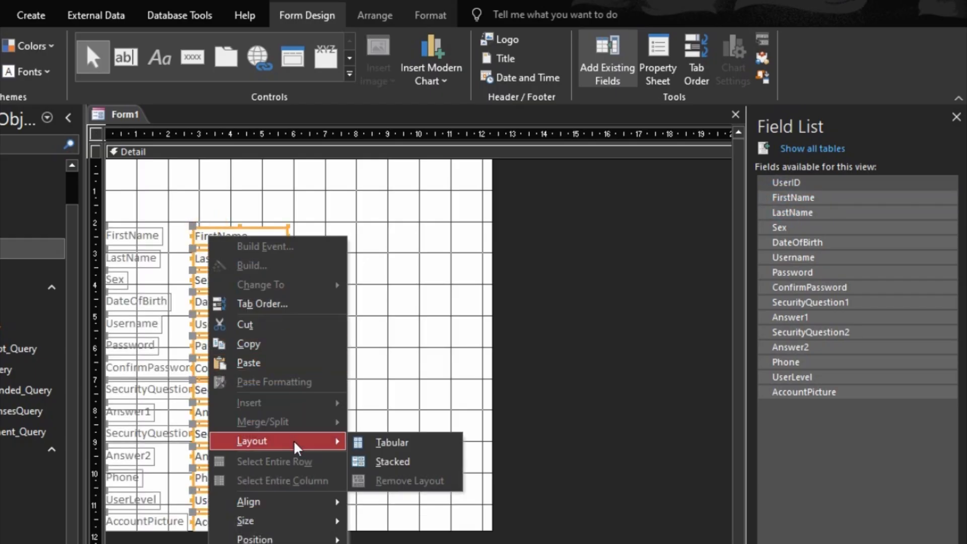
{"action": "left_click", "coordinate": [401, 461]}
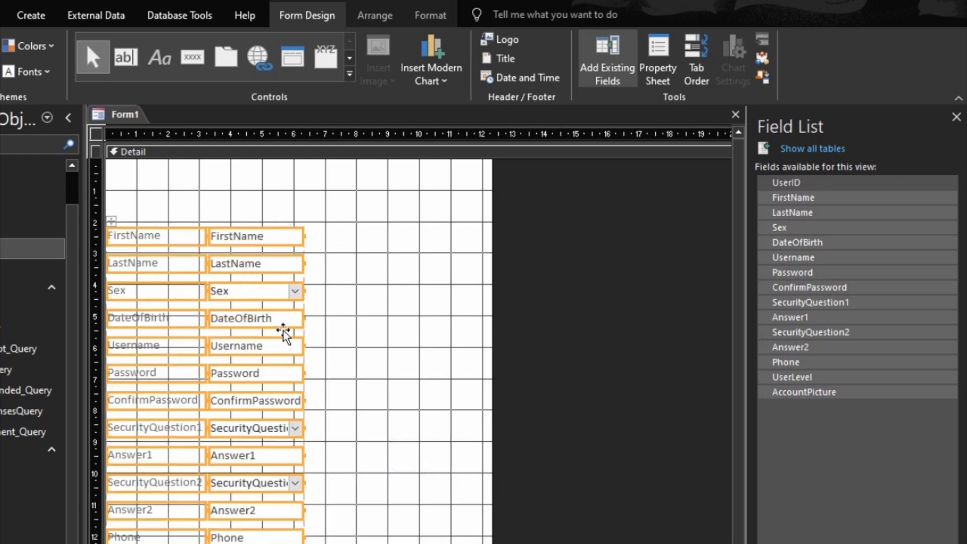
- Format the controls with font size 12 and black text
{"action": "left_click", "coordinate": [418, 15]}
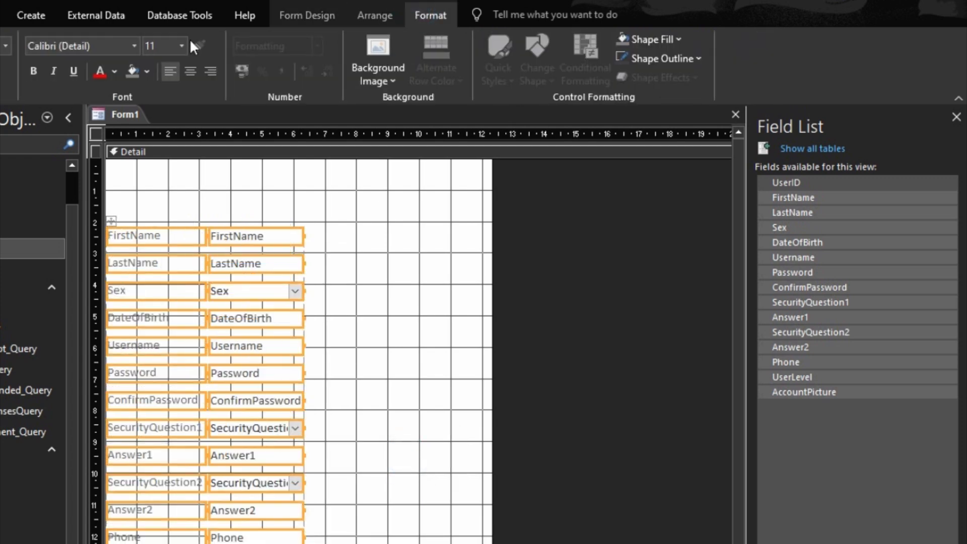
{"action": "left_click", "coordinate": [181, 46]}
{"action": "left_click", "coordinate": [151, 128]}
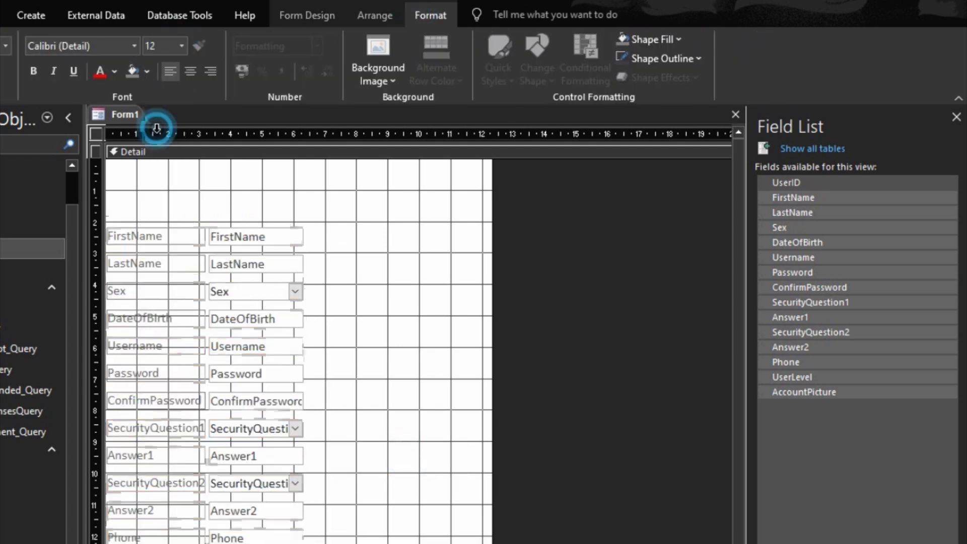
{"action": "left_click", "coordinate": [114, 71]}
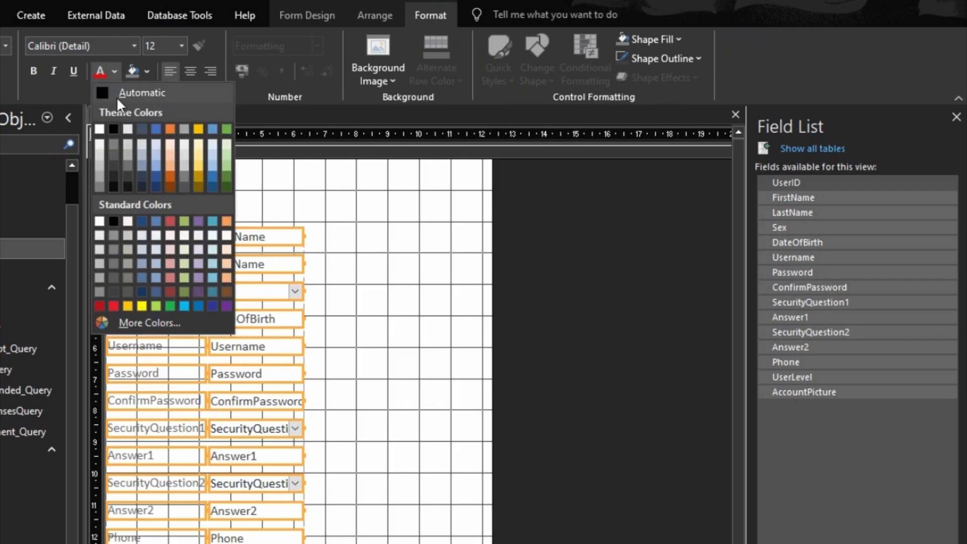
{"action": "left_click", "coordinate": [121, 95]}
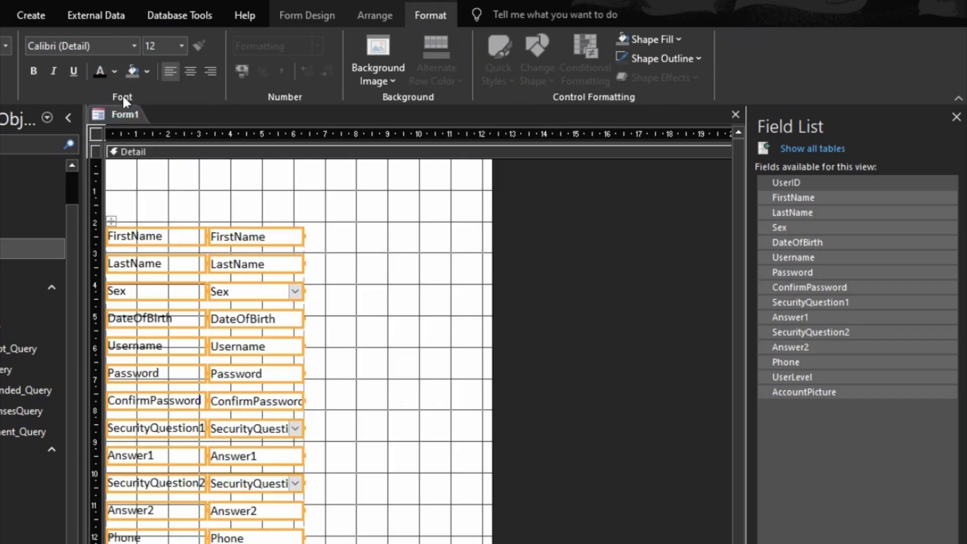
- Give the layout's controls medium control margins
{"action": "left_click", "coordinate": [379, 17]}
{"action": "left_click", "coordinate": [559, 81]}
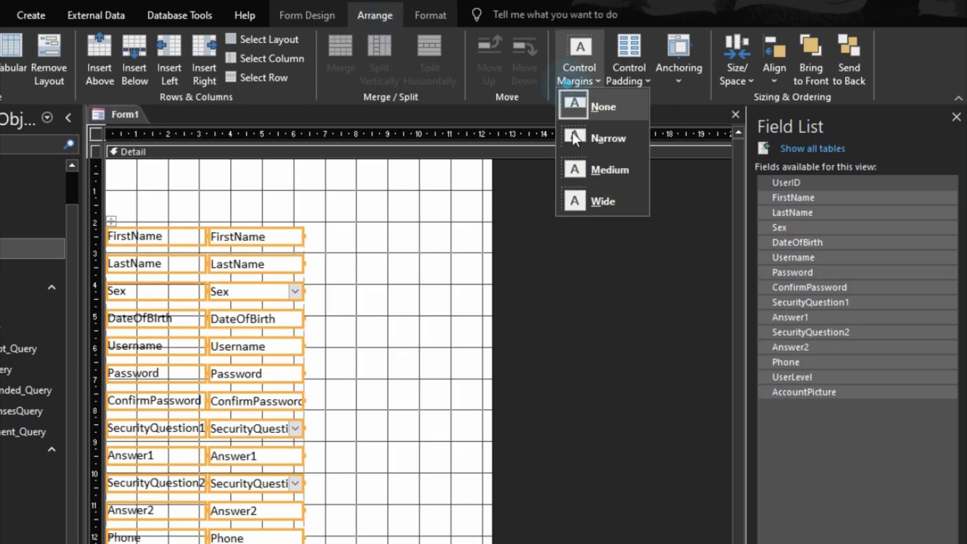
{"action": "left_click", "coordinate": [588, 169]}
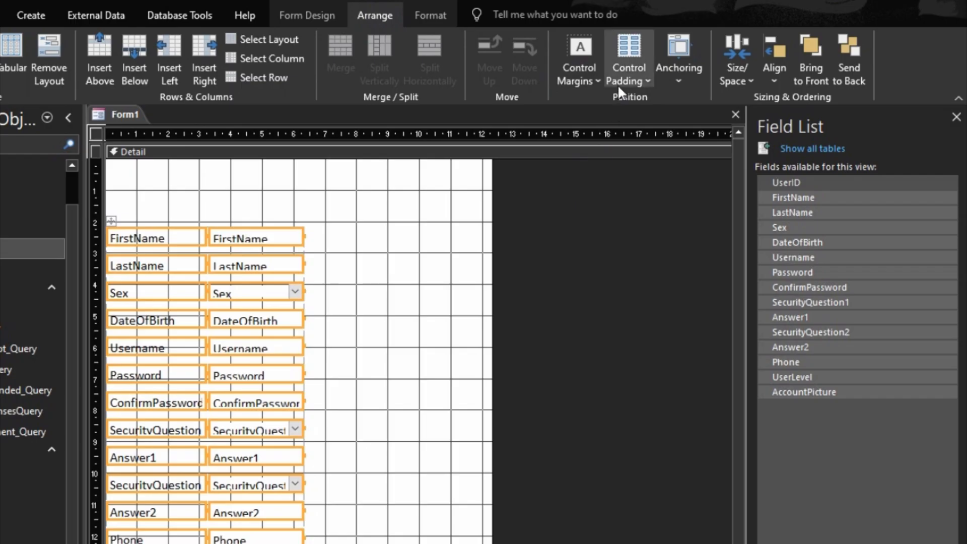
- Size the controls to fit and shift the whole layout further right
{"action": "right_click", "coordinate": [267, 237]}
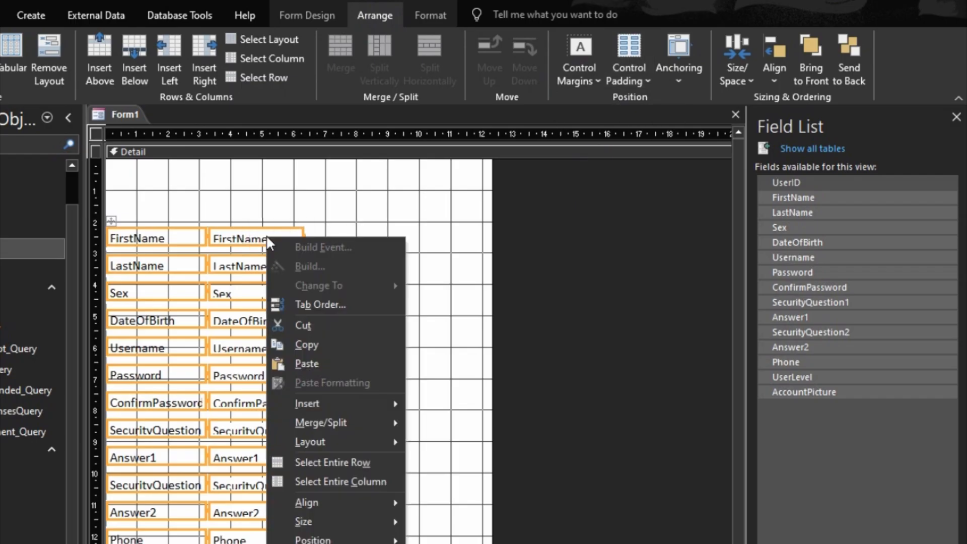
{"action": "mouse_move", "coordinate": [390, 521]}
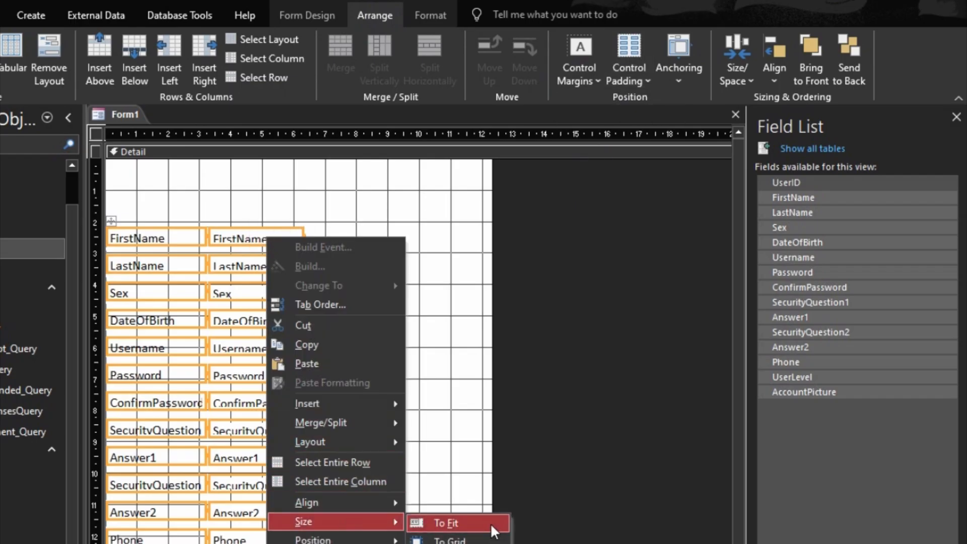
{"action": "left_click", "coordinate": [492, 524]}
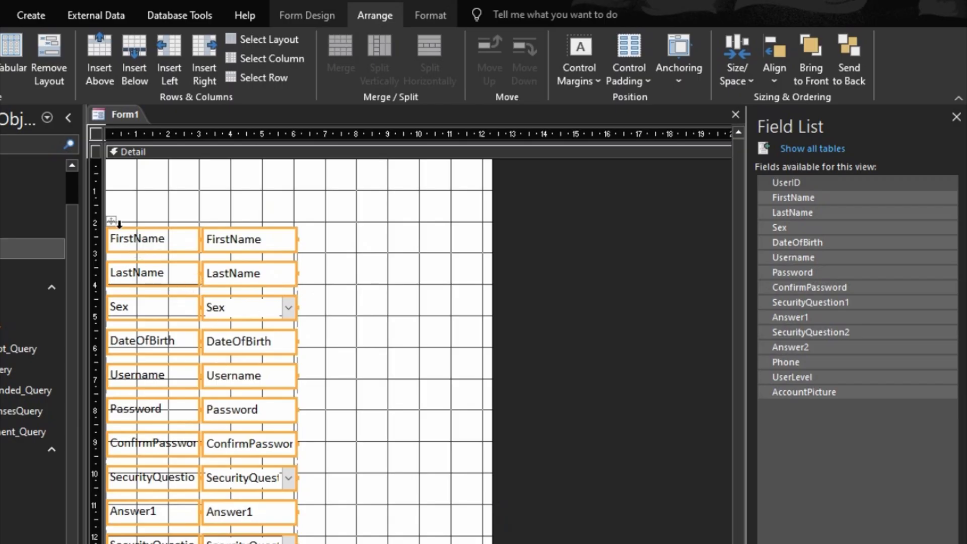
{"action": "left_click_drag", "start_coordinate": [111, 218], "coordinate": [177, 181]}
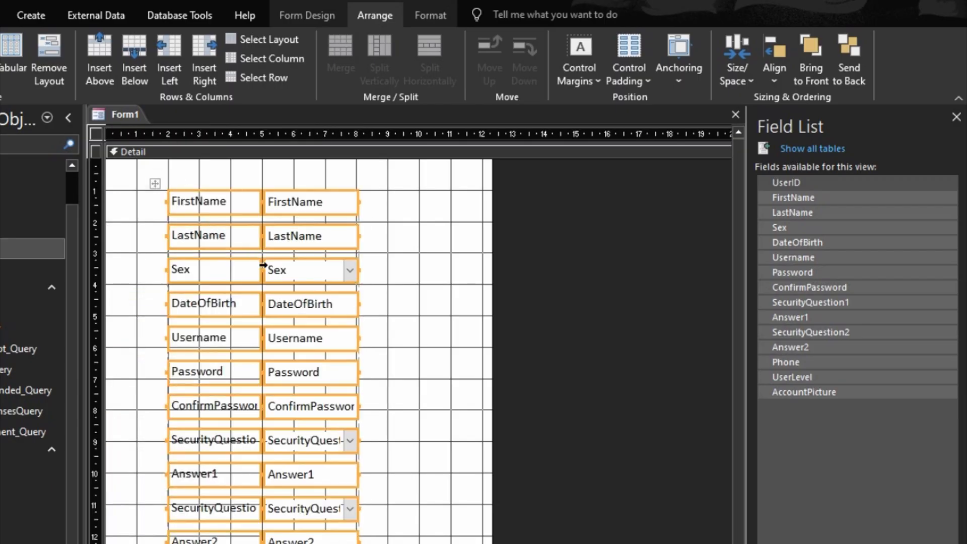
- Pair LastName beside FirstName, DateOfBirth beside Sex, and ConfirmPassword beside Password, moving Username and Password rows up
{"action": "left_click", "coordinate": [393, 283]}
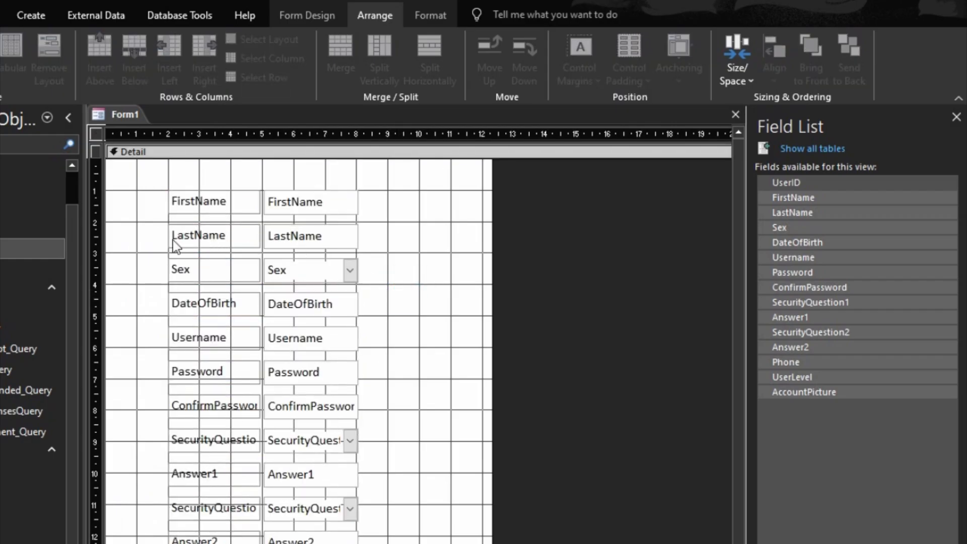
{"action": "left_click", "coordinate": [327, 222]}
{"action": "left_click_drag", "start_coordinate": [327, 224], "coordinate": [349, 197]}
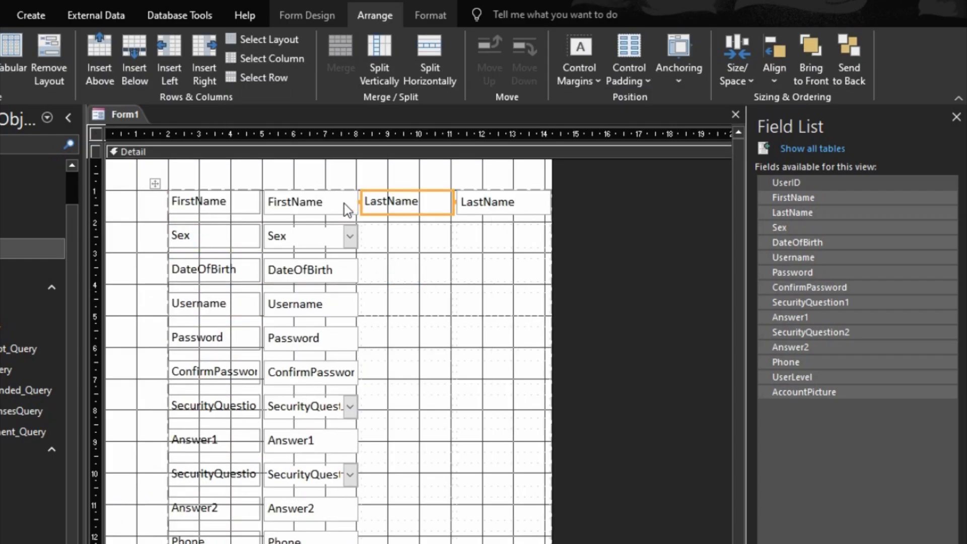
{"action": "left_click_drag", "start_coordinate": [181, 274], "coordinate": [410, 244]}
{"action": "left_click_drag", "start_coordinate": [198, 294], "coordinate": [205, 261]}
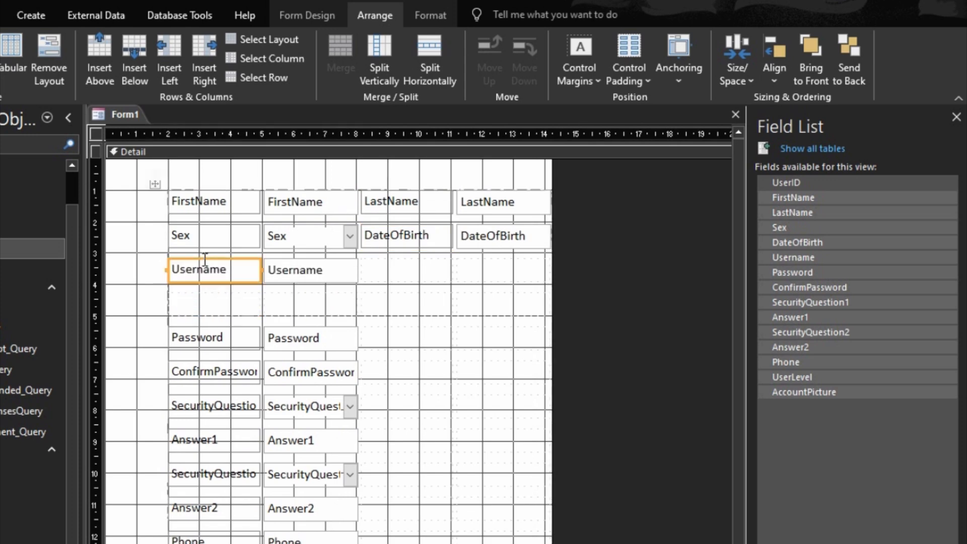
{"action": "left_click_drag", "start_coordinate": [198, 339], "coordinate": [196, 312]}
{"action": "left_click_drag", "start_coordinate": [196, 367], "coordinate": [373, 311]}
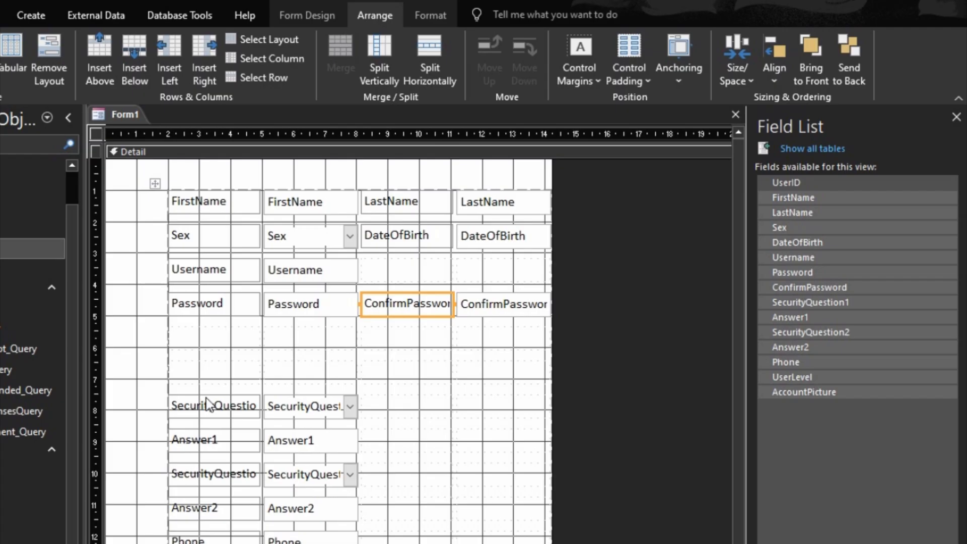
- Move SecurityQuestion2 and Answer2 rows upward and place Phone beside Username
{"action": "left_click", "coordinate": [202, 371]}
{"action": "left_click_drag", "start_coordinate": [202, 355], "coordinate": [199, 384]}
{"action": "left_click_drag", "start_coordinate": [196, 475], "coordinate": [200, 409]}
{"action": "left_click_drag", "start_coordinate": [197, 506], "coordinate": [199, 444]}
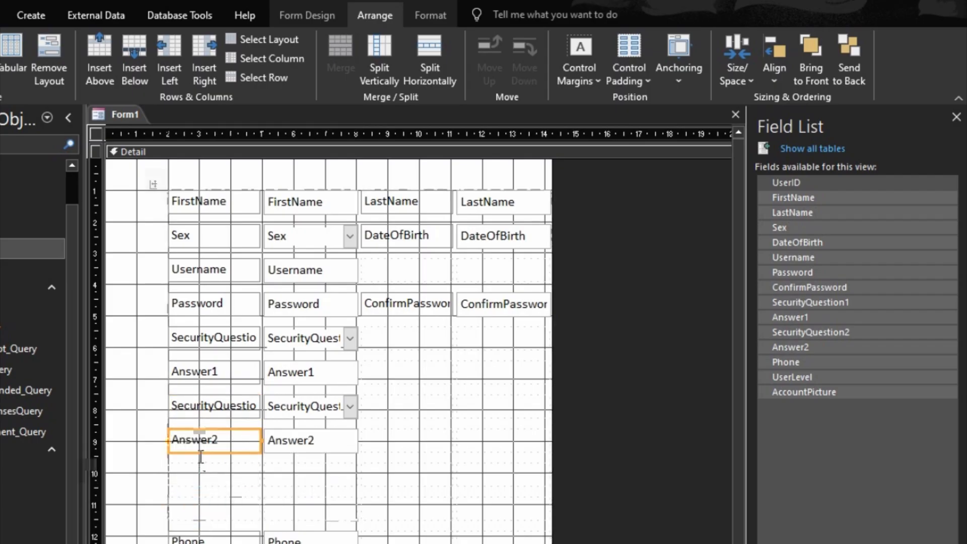
{"action": "mouse_move", "coordinate": [196, 537]}
{"action": "left_mouse_down"}
{"action": "mouse_move", "coordinate": [331, 372]}
{"action": "mouse_move", "coordinate": [374, 276]}
{"action": "mouse_move", "coordinate": [380, 283]}
{"action": "left_mouse_up"}
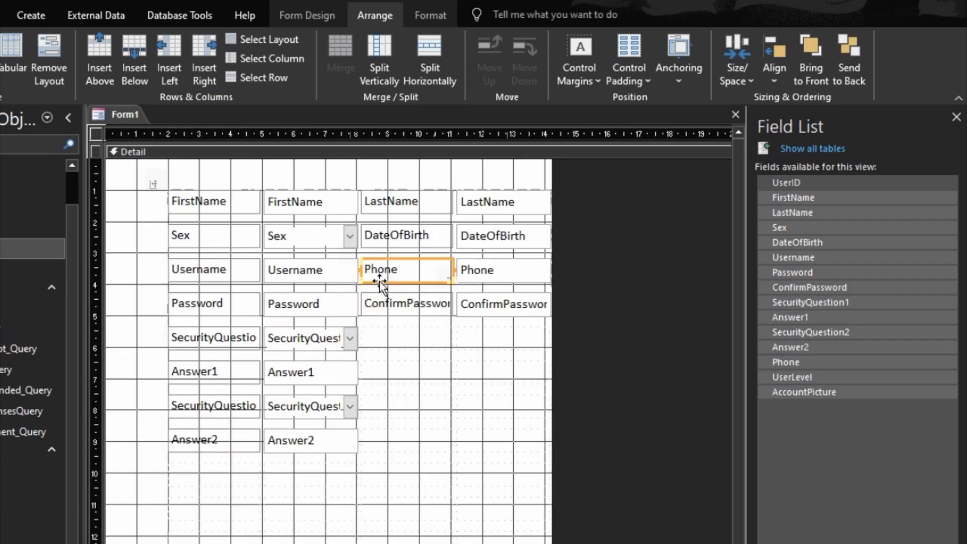
- Add UserLevel and AccountPicture from the Field List and delete the leftover empty layout cells
{"action": "left_click_drag", "start_coordinate": [793, 377], "coordinate": [219, 466]}
{"action": "left_click_drag", "start_coordinate": [804, 392], "coordinate": [216, 325]}
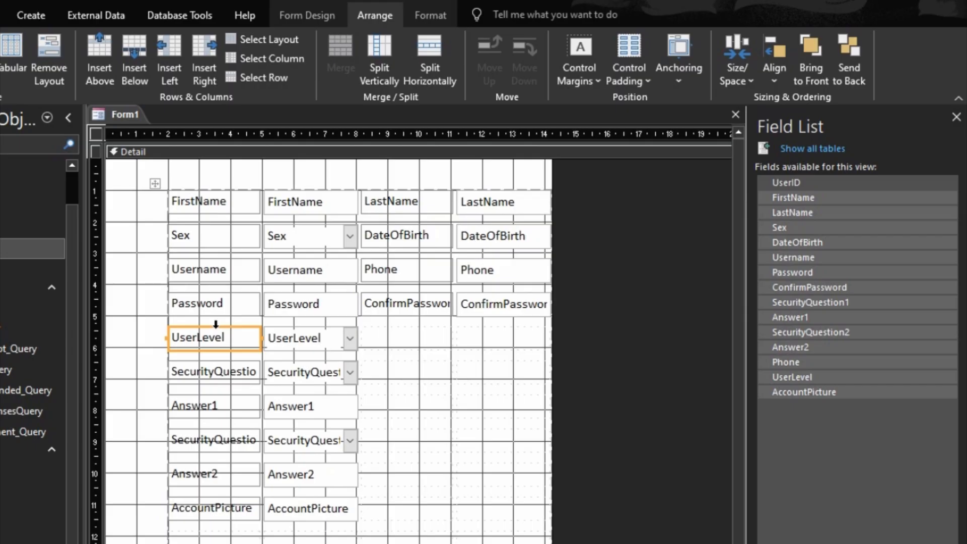
{"action": "left_click_drag", "start_coordinate": [232, 543], "coordinate": [272, 539]}
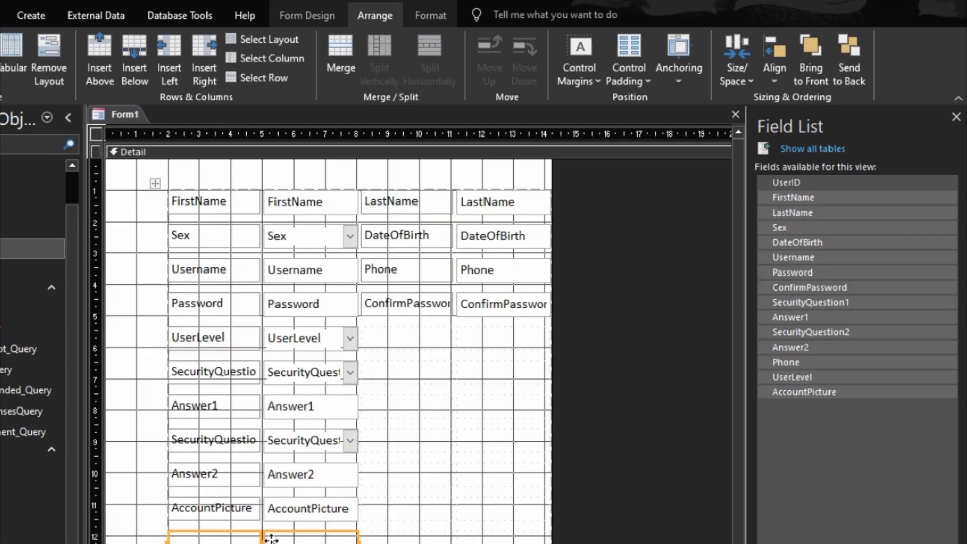
{"action": "key", "text": "Delete"}
{"action": "left_click", "coordinate": [263, 535]}
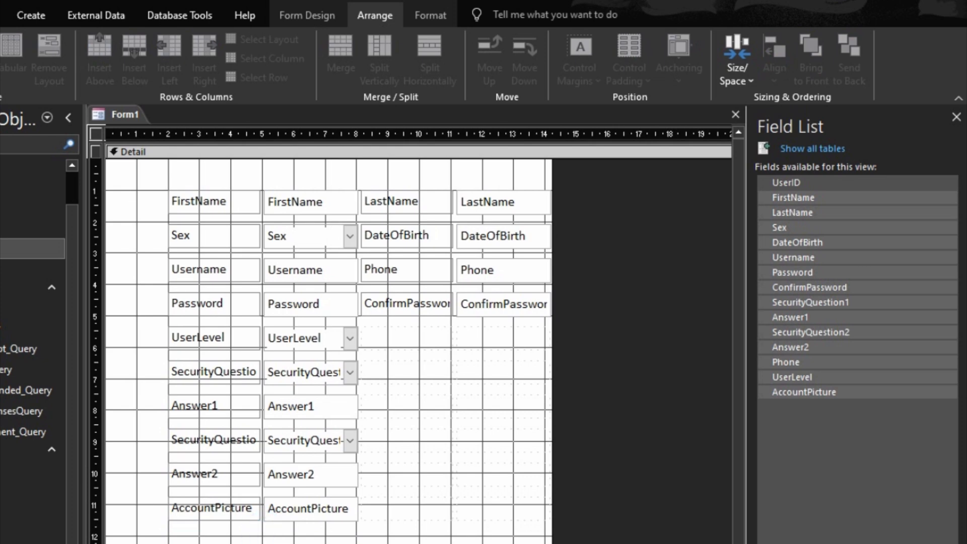
{"action": "scroll", "coordinate": [419, 336], "scroll_direction": "right", "scroll_amount": 1}
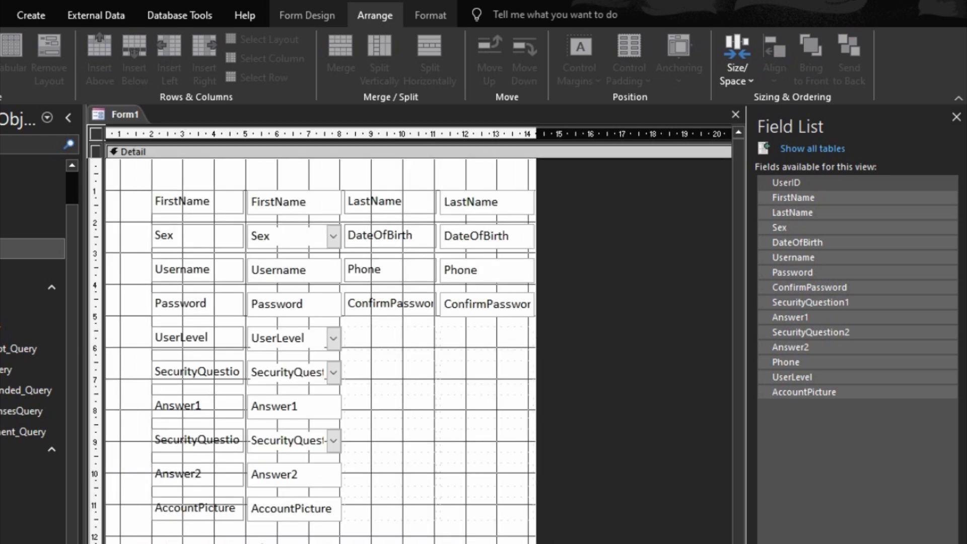
- Widen the form and change the FirstName caption to 'First Name'
{"action": "left_click_drag", "start_coordinate": [534, 443], "coordinate": [704, 415]}
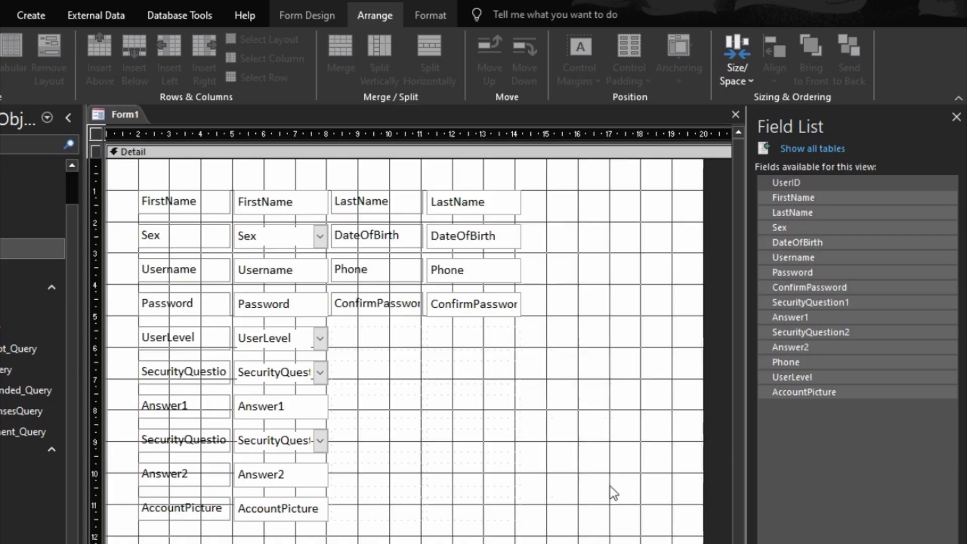
{"action": "left_click", "coordinate": [172, 207]}
{"action": "left_click", "coordinate": [164, 199]}
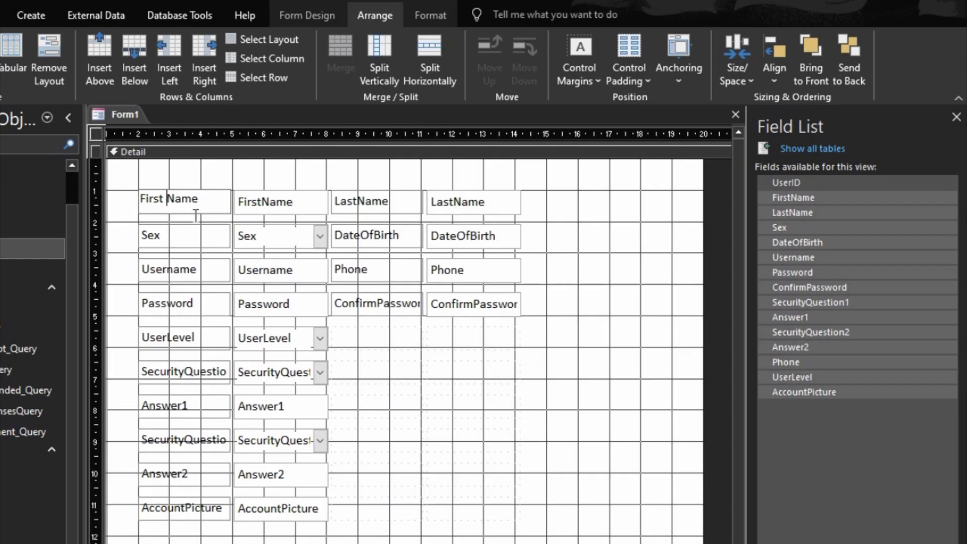
{"action": "left_click", "coordinate": [169, 273]}
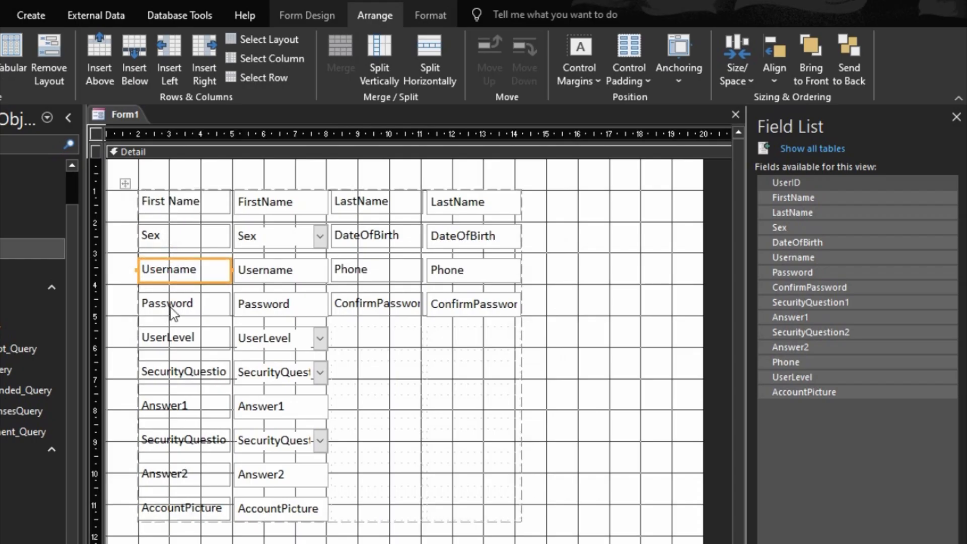
- Rewrite the captions as 'User Level', 'Security Question 1' and 'Answer 1'
{"action": "left_click", "coordinate": [166, 343]}
{"action": "left_click", "coordinate": [166, 342]}
{"action": "left_click", "coordinate": [168, 371]}
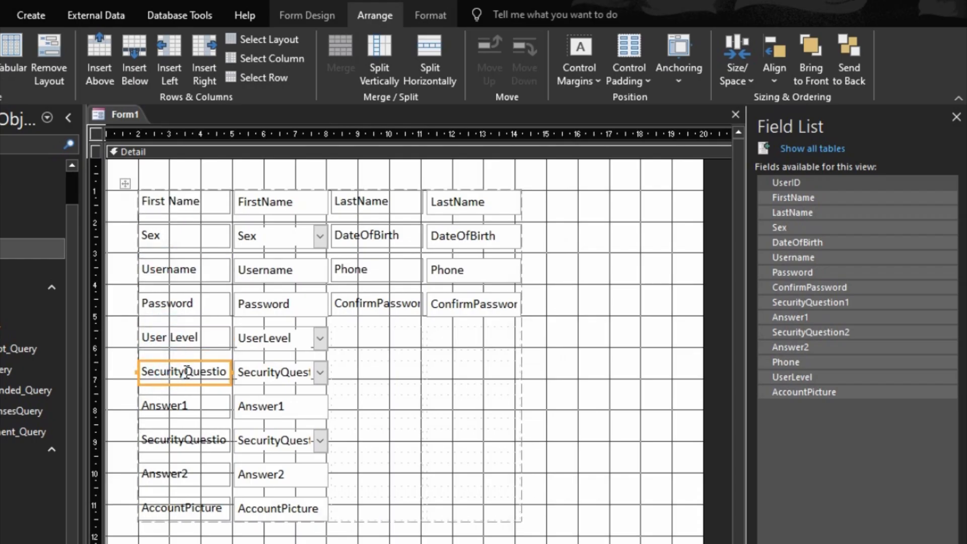
{"action": "left_click", "coordinate": [184, 372]}
{"action": "left_click", "coordinate": [189, 385]}
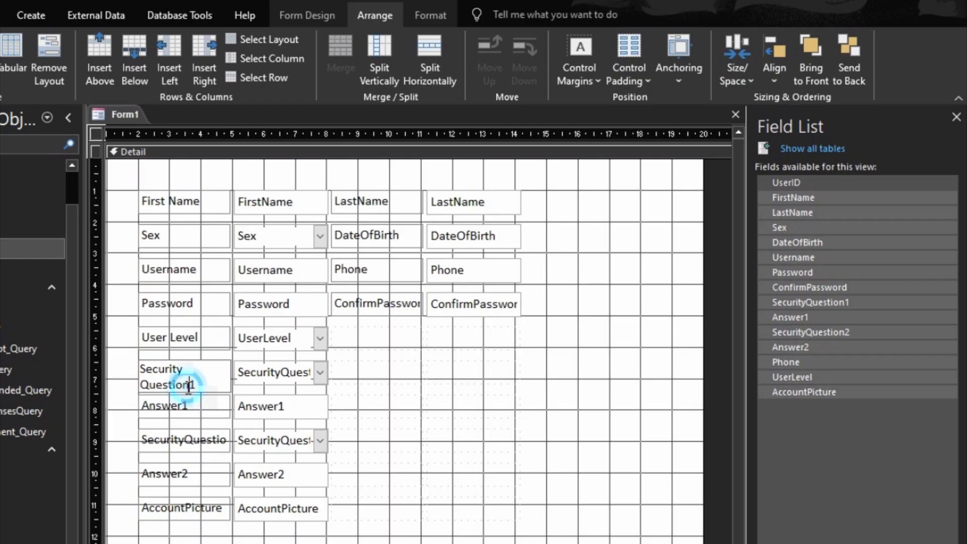
{"action": "left_click", "coordinate": [187, 408]}
{"action": "left_click", "coordinate": [183, 420]}
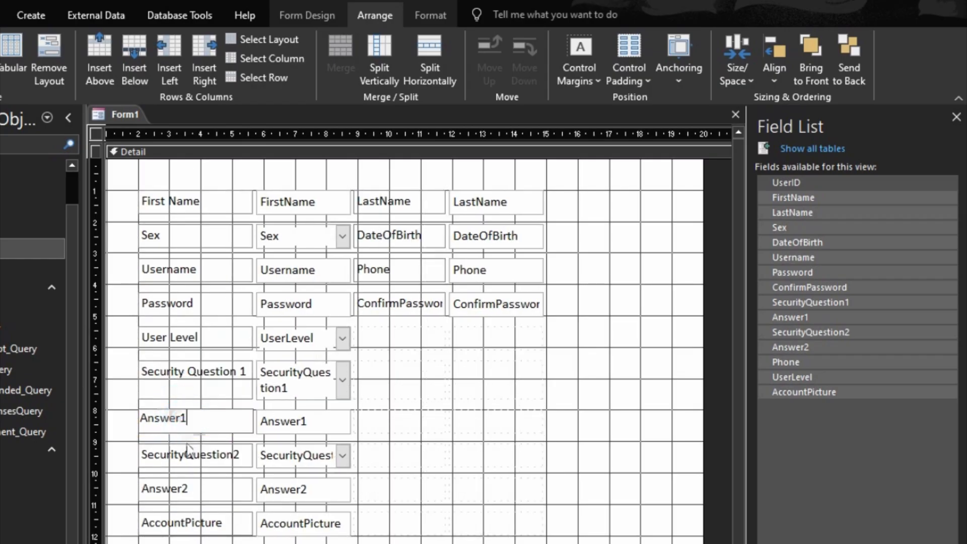
{"action": "left_click", "coordinate": [177, 426]}
{"action": "left_click", "coordinate": [181, 419]}
- Rewrite the captions as 'Security Question 2' and 'Answer 2', then select the AccountPicture label
{"action": "left_click", "coordinate": [182, 456]}
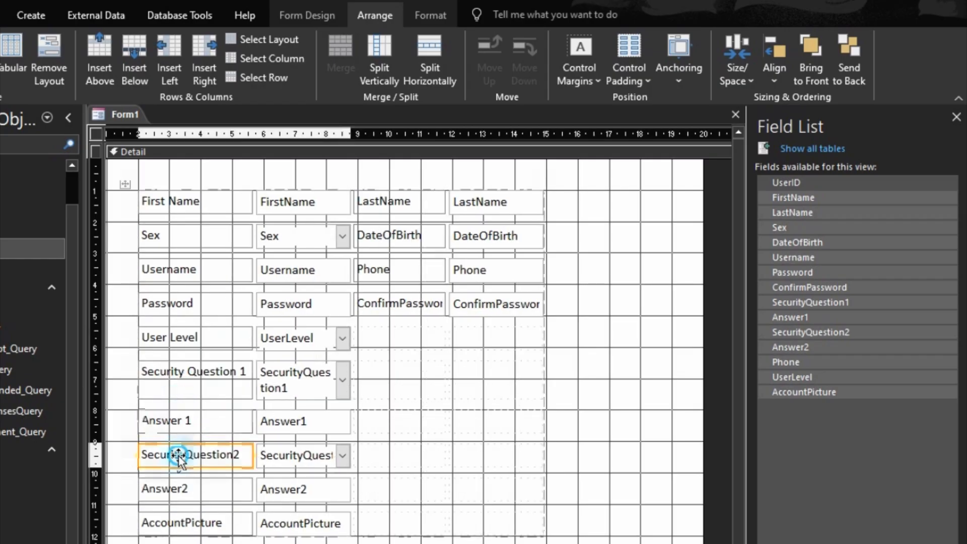
{"action": "left_click", "coordinate": [187, 452]}
{"action": "left_click", "coordinate": [187, 452]}
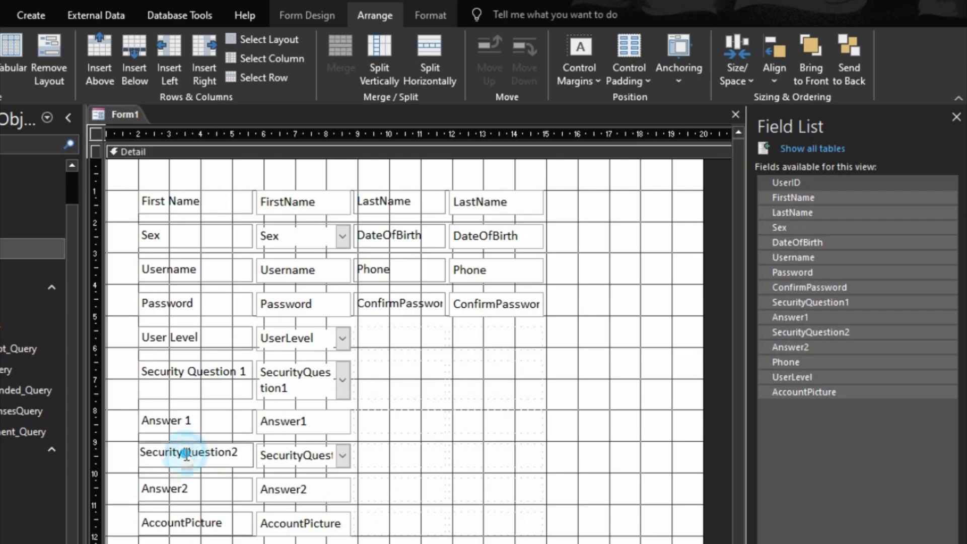
{"action": "left_click", "coordinate": [235, 452]}
{"action": "left_click", "coordinate": [184, 491]}
{"action": "left_click", "coordinate": [186, 490]}
{"action": "left_click", "coordinate": [193, 521], "text": "shift"}
{"action": "left_click", "coordinate": [193, 522]}
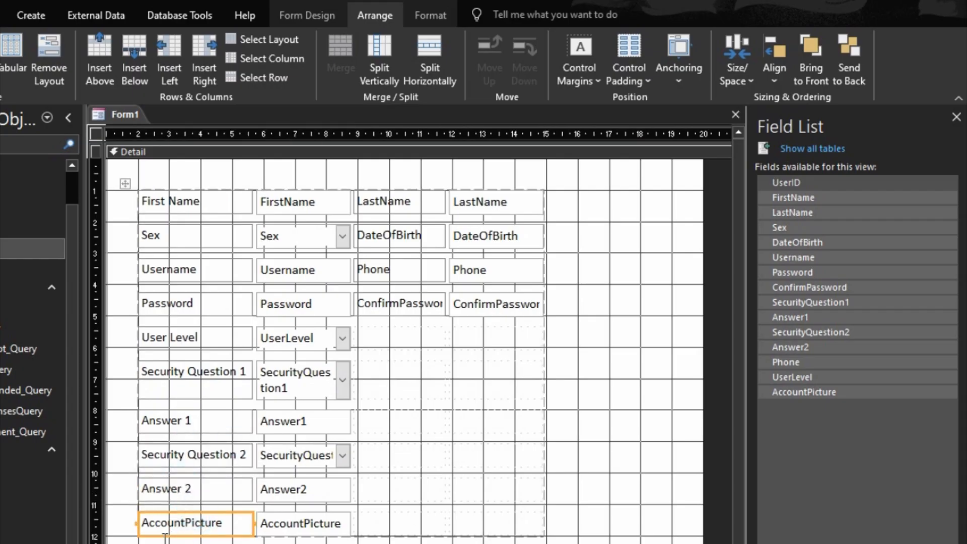
- Rewrite the right-column captions as 'Last Name', 'Date of Birth' and 'Confirm Password'
{"action": "left_click", "coordinate": [396, 202]}
{"action": "left_click", "coordinate": [382, 199]}
{"action": "double_click", "coordinate": [385, 237]}
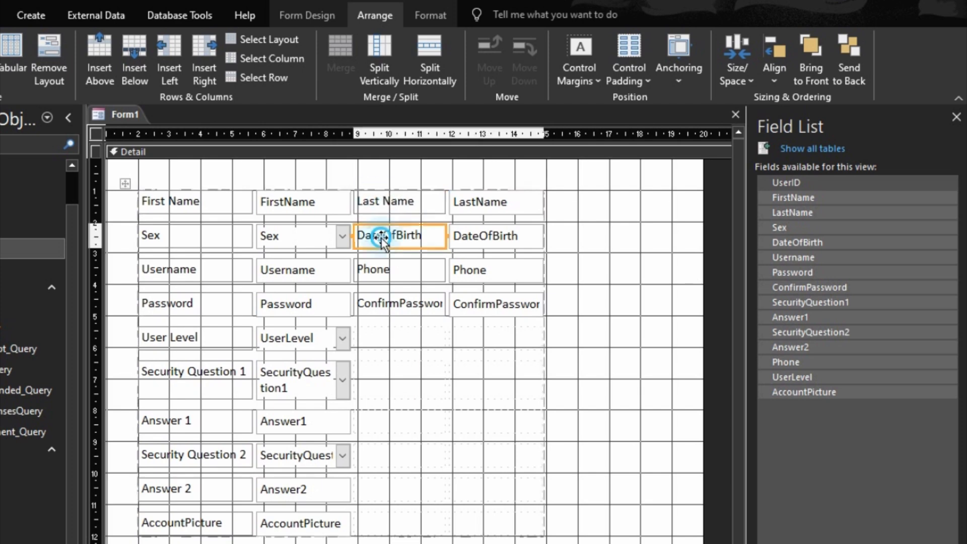
{"action": "left_click", "coordinate": [384, 234]}
{"action": "key", "text": "Delete"}
{"action": "type", "text": "o"}
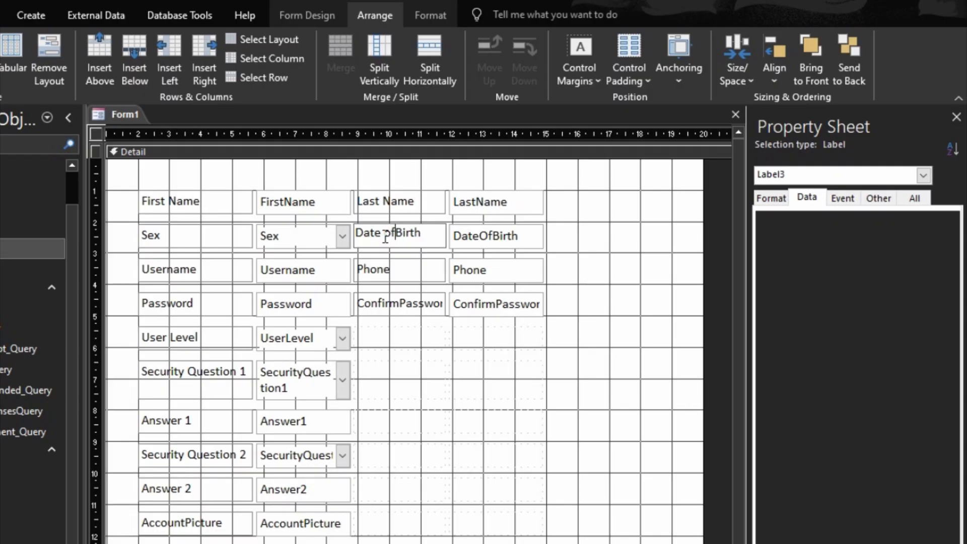
{"action": "left_click", "coordinate": [395, 311]}
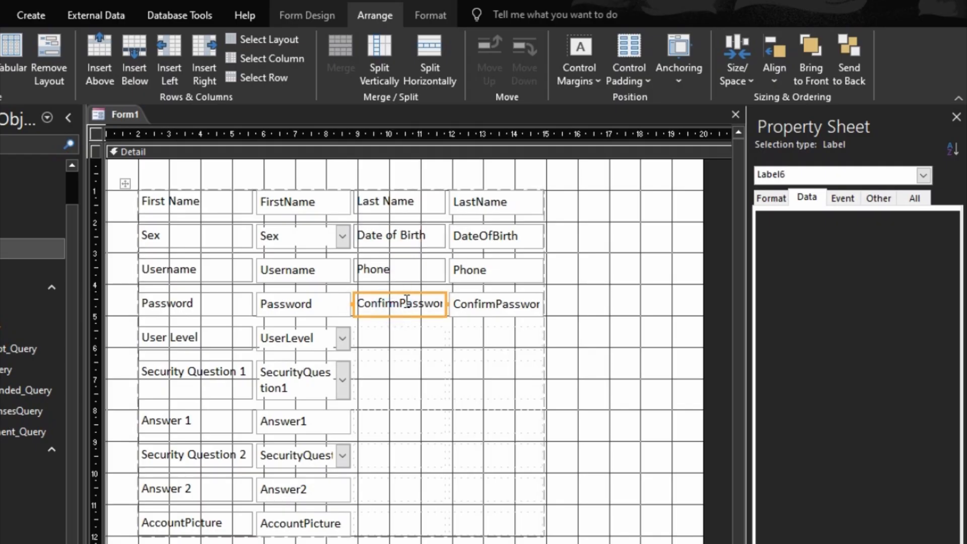
{"action": "left_click", "coordinate": [407, 301]}
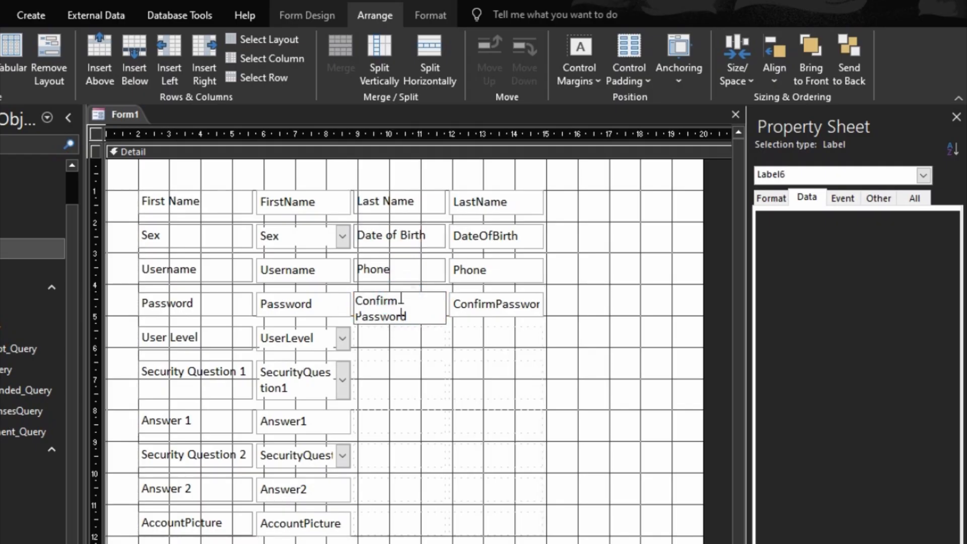
{"action": "left_click", "coordinate": [421, 353]}
{"action": "left_click", "coordinate": [599, 298]}
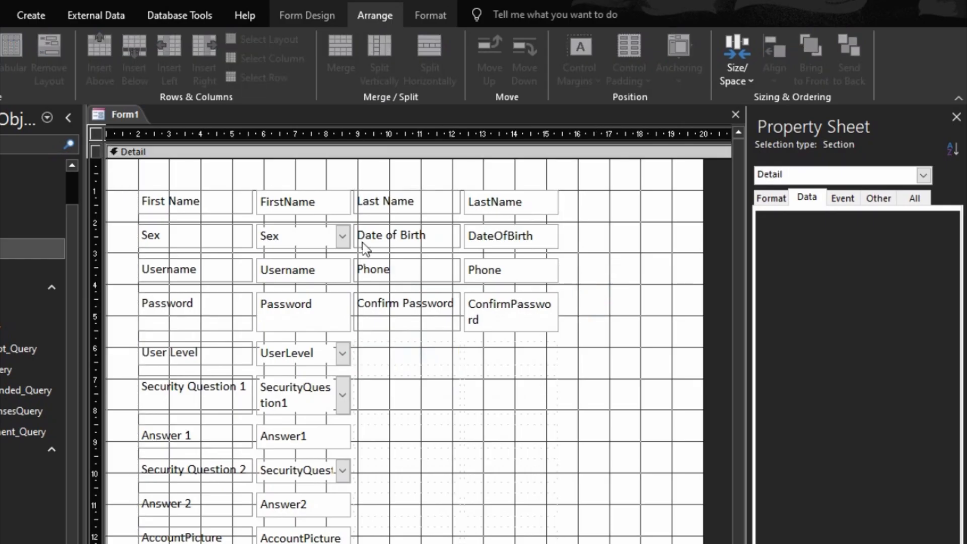
- Select the whole label column, then the FirstName text box
{"action": "left_click", "coordinate": [210, 204]}
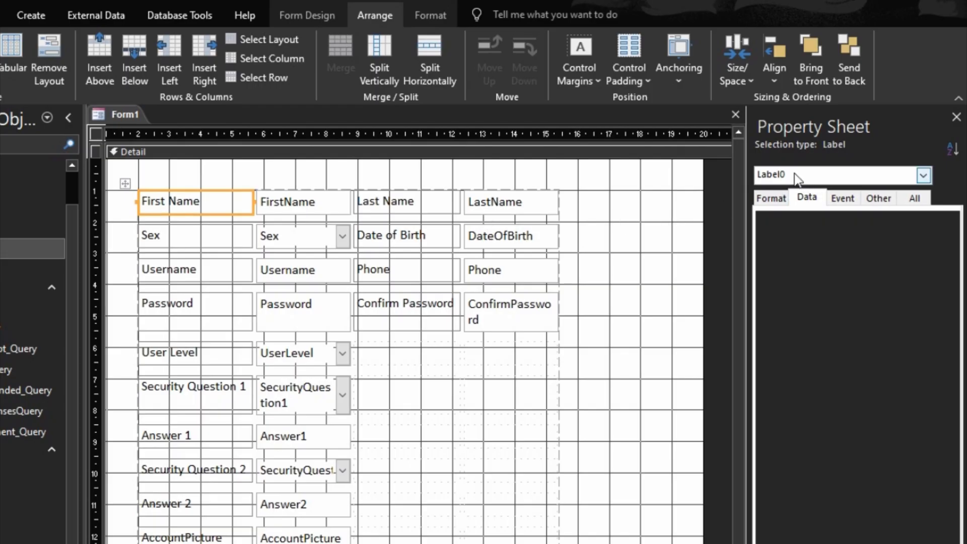
{"action": "left_click_drag", "start_coordinate": [182, 173], "coordinate": [180, 541]}
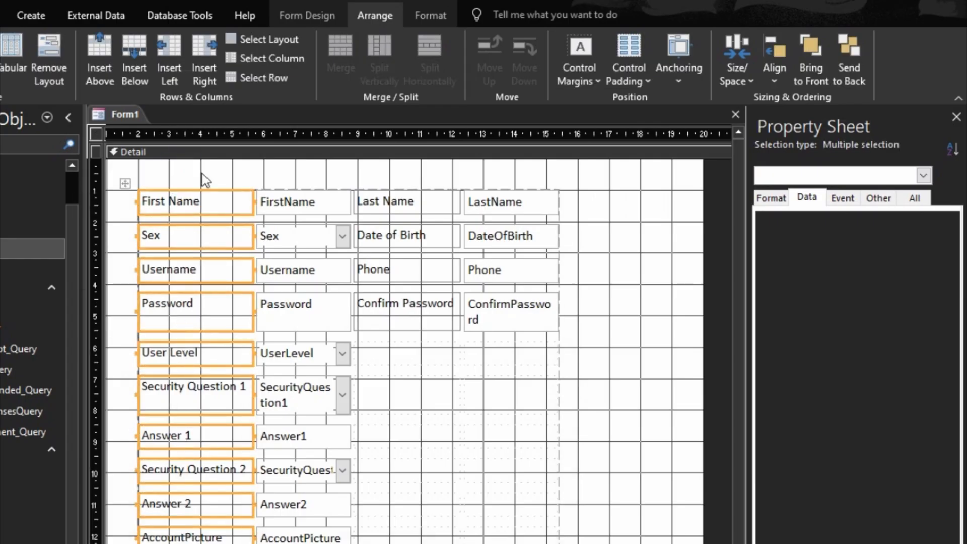
{"action": "left_click", "coordinate": [310, 200]}
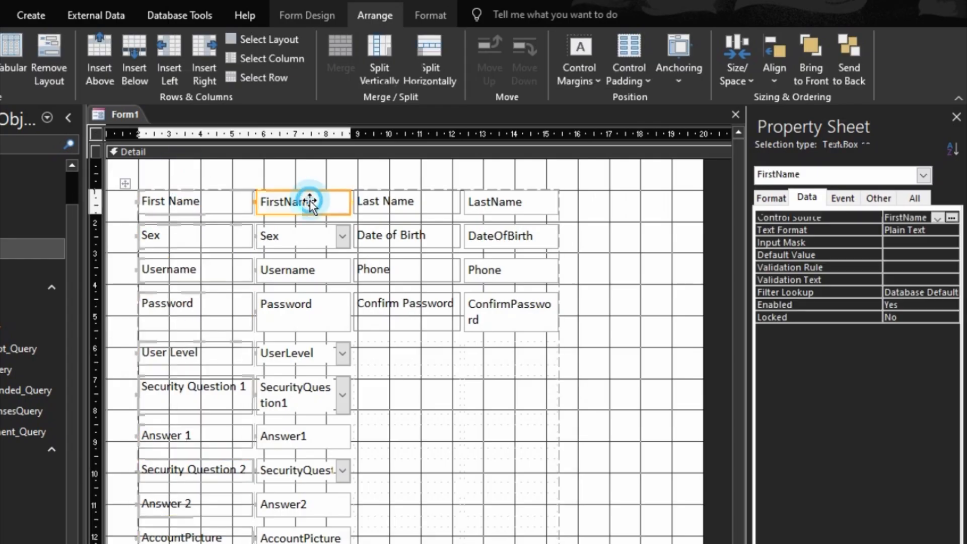
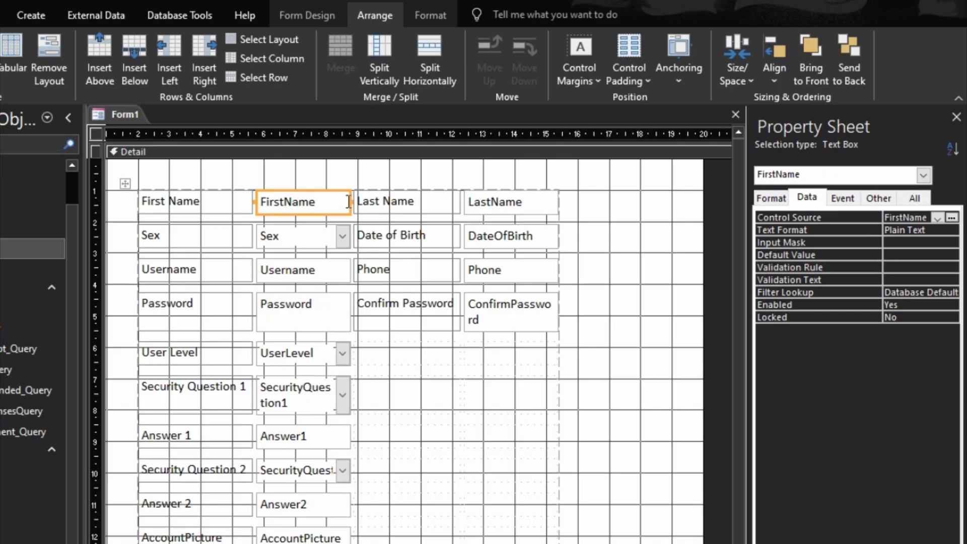
- Widen the FirstName box with Shift+Right arrow, easing it back one step
{"action": "key", "text": "shift+Right"}
{"action": "key", "text": "shift+Right"}
{"action": "key", "text": "shift+Right"}
{"action": "key", "text": "shift+Right"}
{"action": "key", "text": "shift+Right"}
{"action": "key", "text": "shift+Right"}
{"action": "key", "text": "shift+Right"}
{"action": "key", "text": "shift+Right"}
{"action": "key", "text": "shift+Right"}
{"action": "key", "text": "shift+Right"}
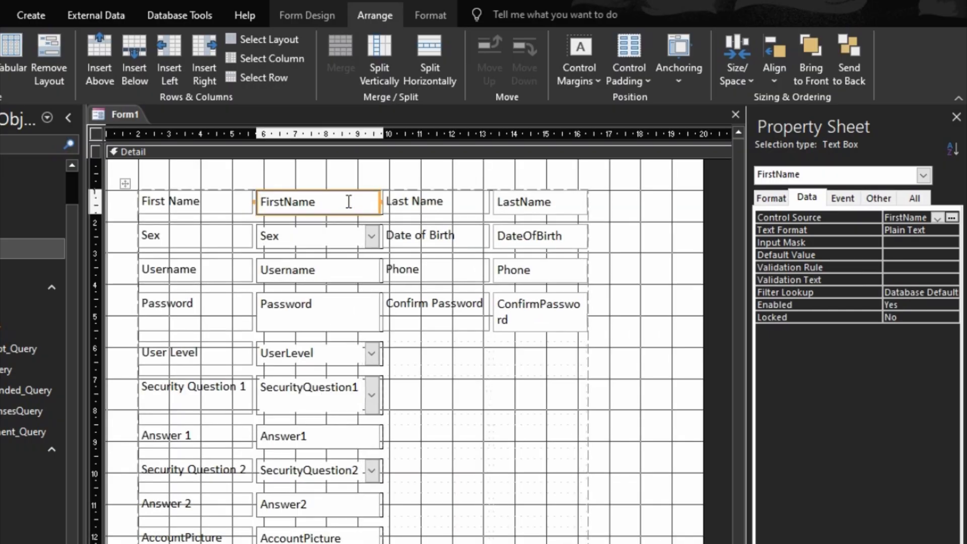
{"action": "key", "text": "shift+Right"}
{"action": "key", "text": "shift+Right"}
{"action": "key", "text": "shift+Right"}
{"action": "key", "text": "shift+Right"}
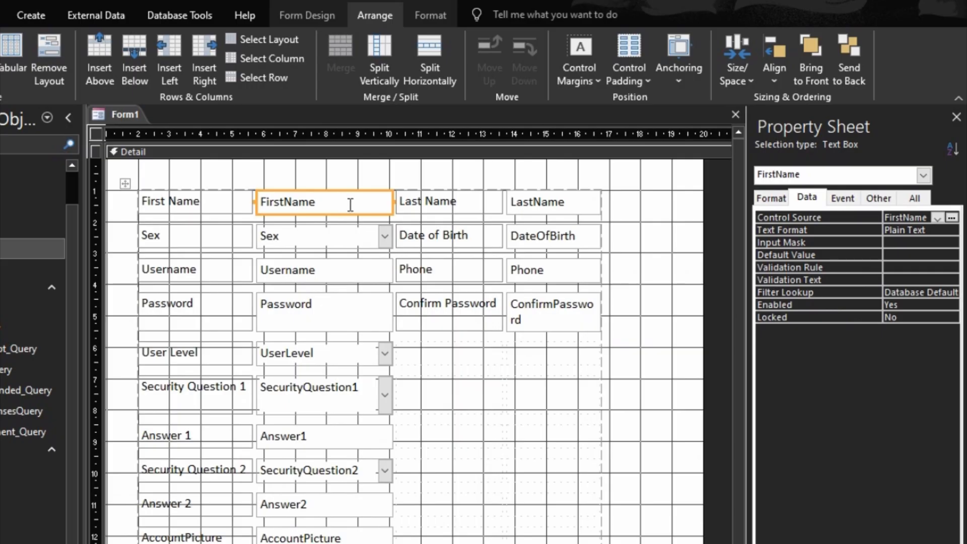
{"action": "key", "text": "shift+Left"}
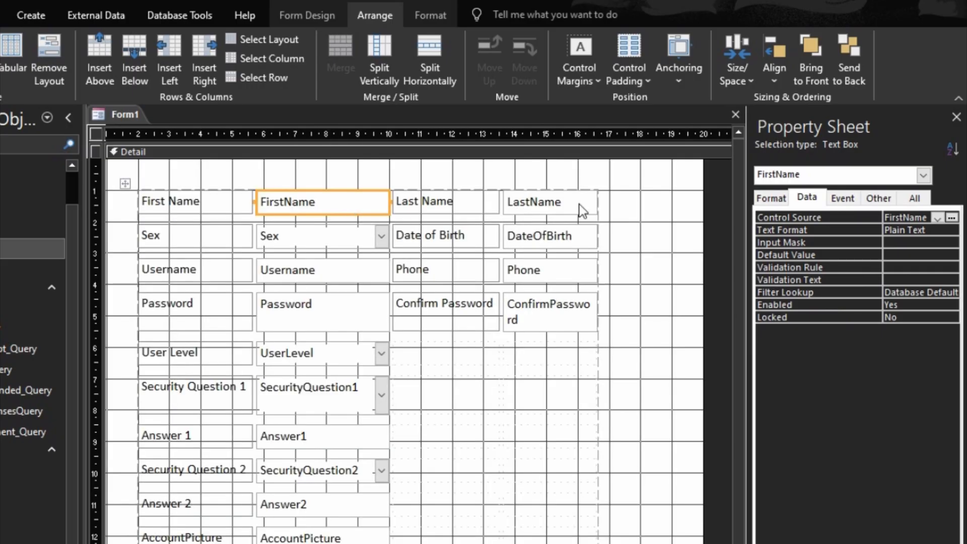
- Make the LastName box as wide as FirstName using Size > To Widest
{"action": "left_click", "coordinate": [579, 204], "text": "shift"}
{"action": "right_click", "coordinate": [579, 204]}
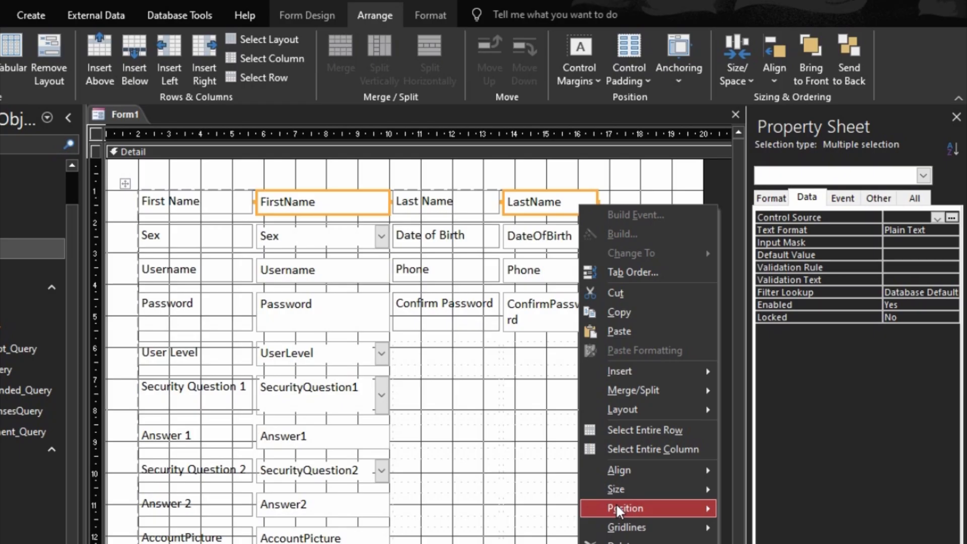
{"action": "mouse_move", "coordinate": [617, 488]}
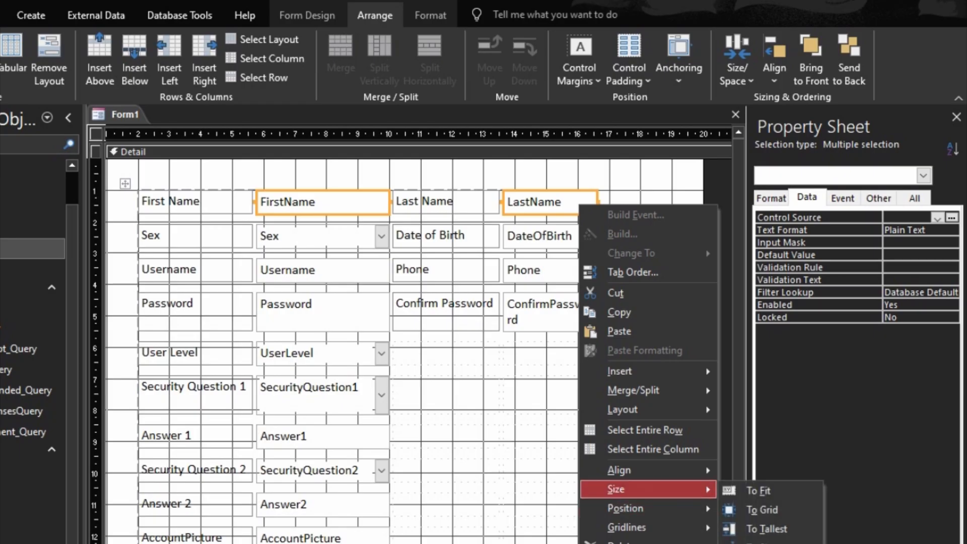
{"action": "left_click", "coordinate": [767, 543]}
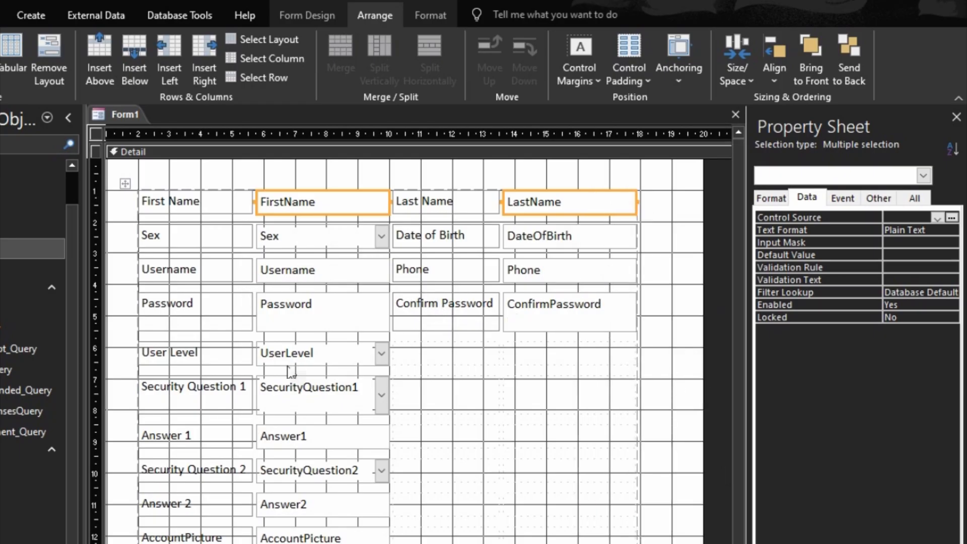
{"action": "left_click", "coordinate": [300, 312]}
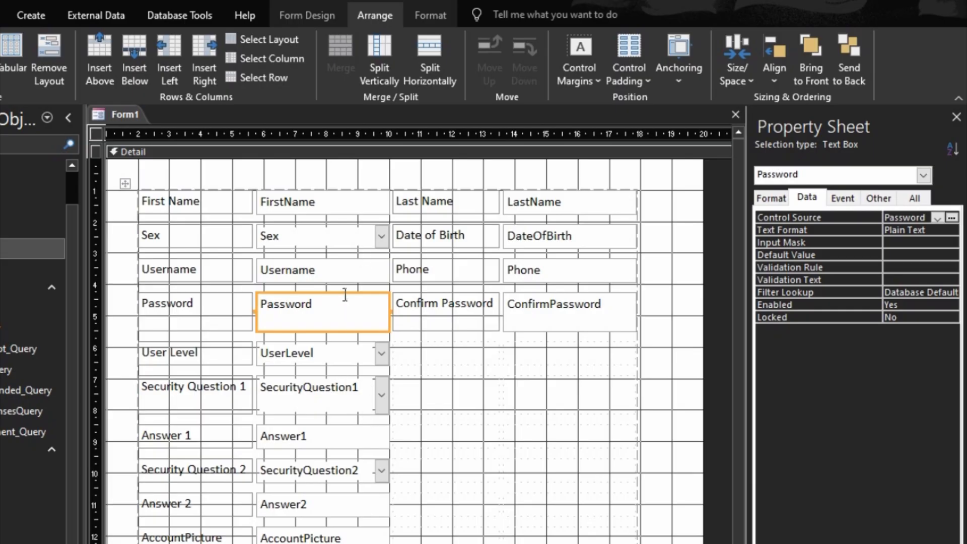
- Select the whole field layout and apply Size > To Shortest so every row matches
{"action": "left_click", "coordinate": [129, 177]}
{"action": "left_click", "coordinate": [125, 183]}
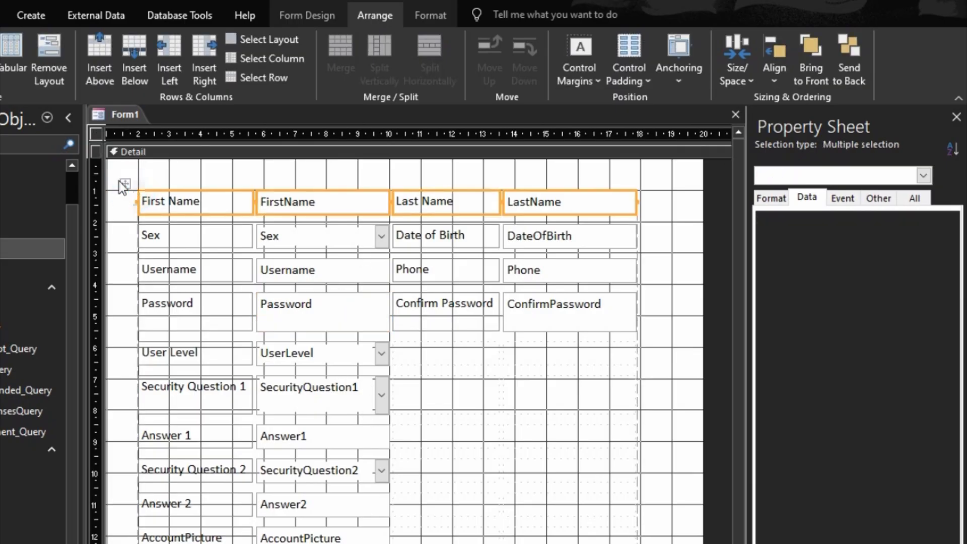
{"action": "right_click", "coordinate": [342, 314]}
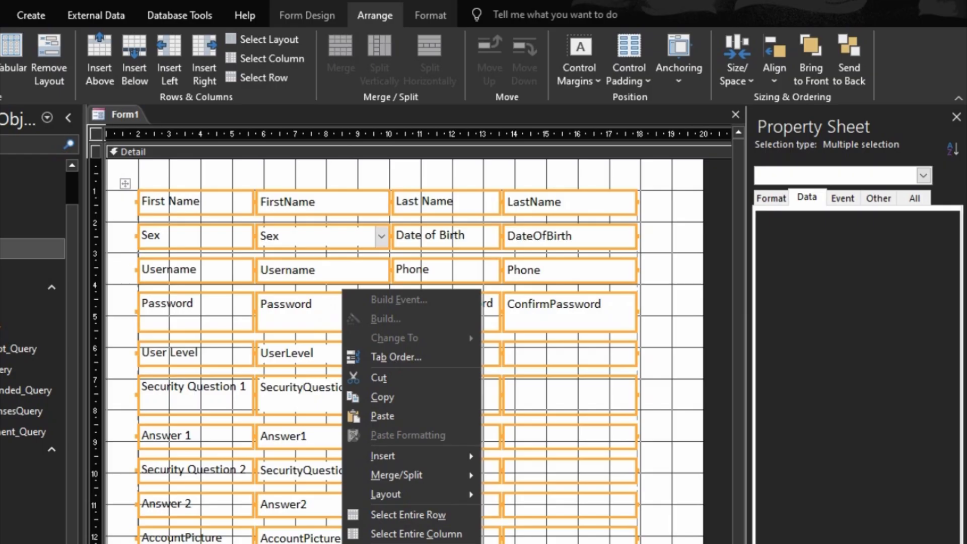
{"action": "left_click", "coordinate": [524, 543]}
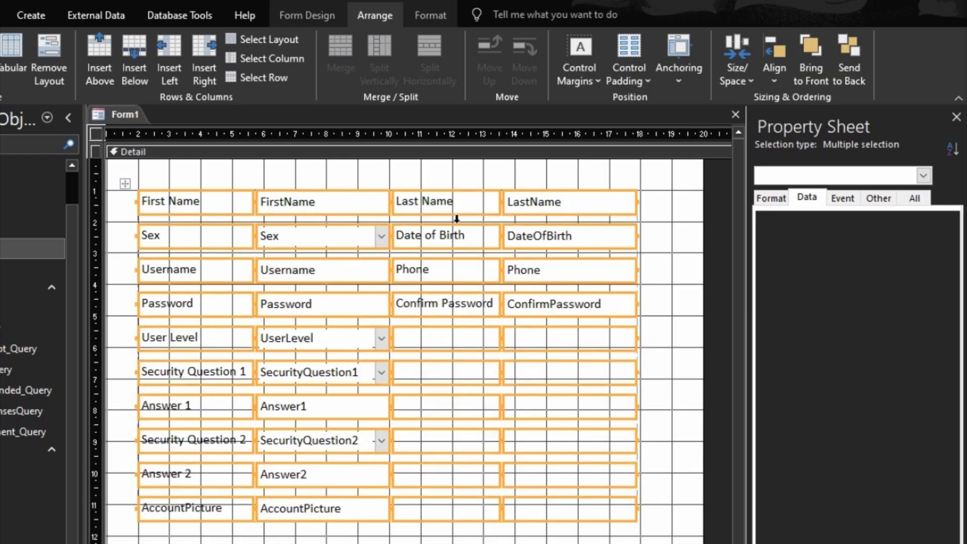
{"action": "left_click", "coordinate": [668, 408]}
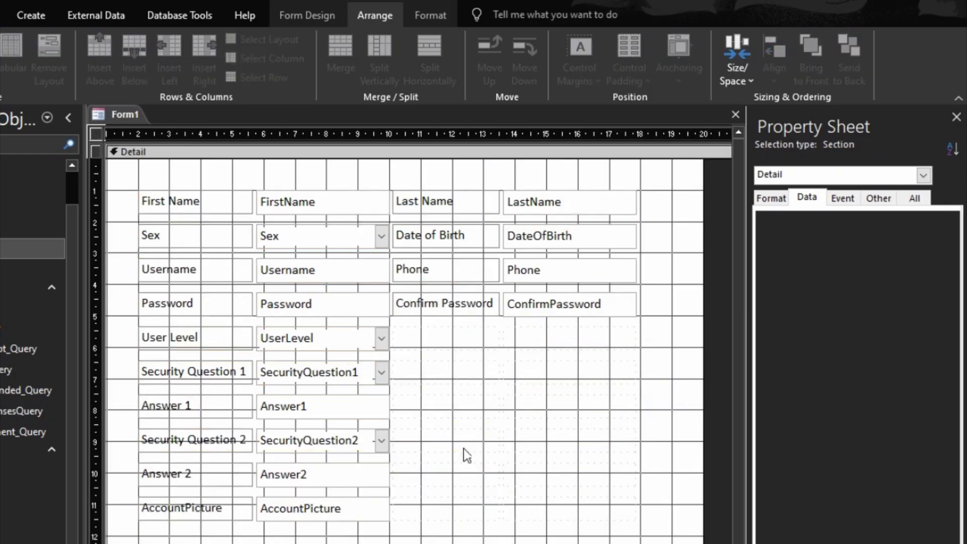
{"action": "left_click_drag", "start_coordinate": [675, 338], "coordinate": [333, 339]}
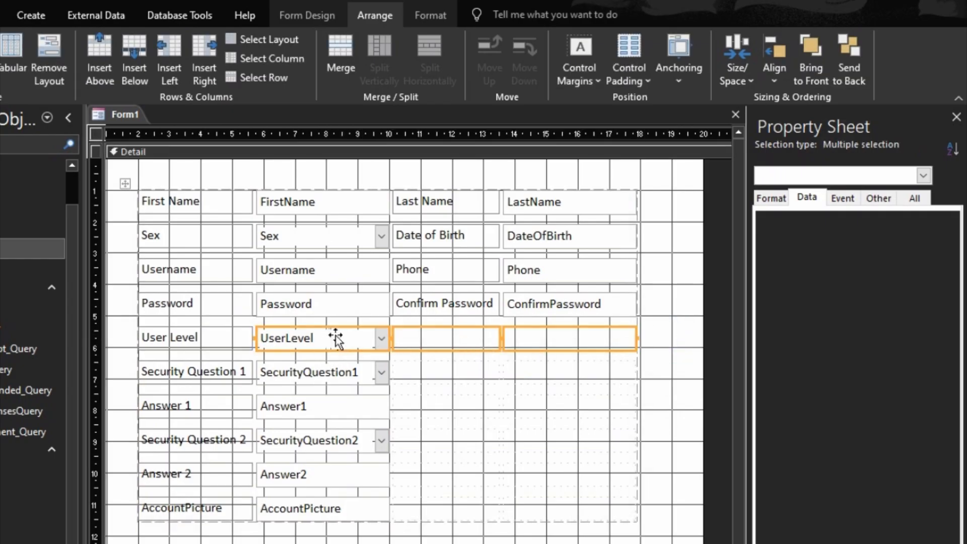
- Merge the UserLevel, Security Question 1 and Answer 1 rows each into one wide field
{"action": "right_click", "coordinate": [394, 342]}
{"action": "mouse_move", "coordinate": [501, 481]}
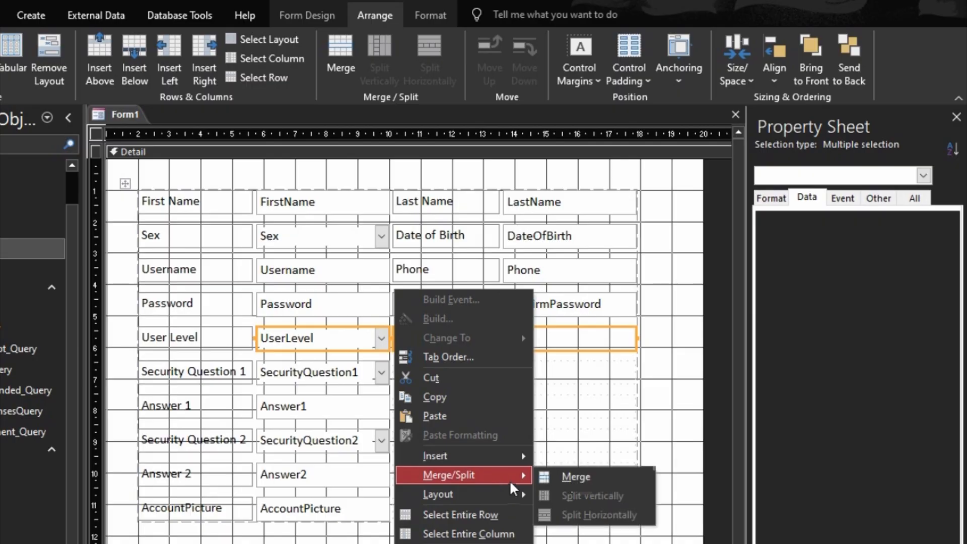
{"action": "left_click", "coordinate": [567, 477]}
{"action": "left_click_drag", "start_coordinate": [663, 372], "coordinate": [352, 374]}
{"action": "right_click", "coordinate": [353, 374]}
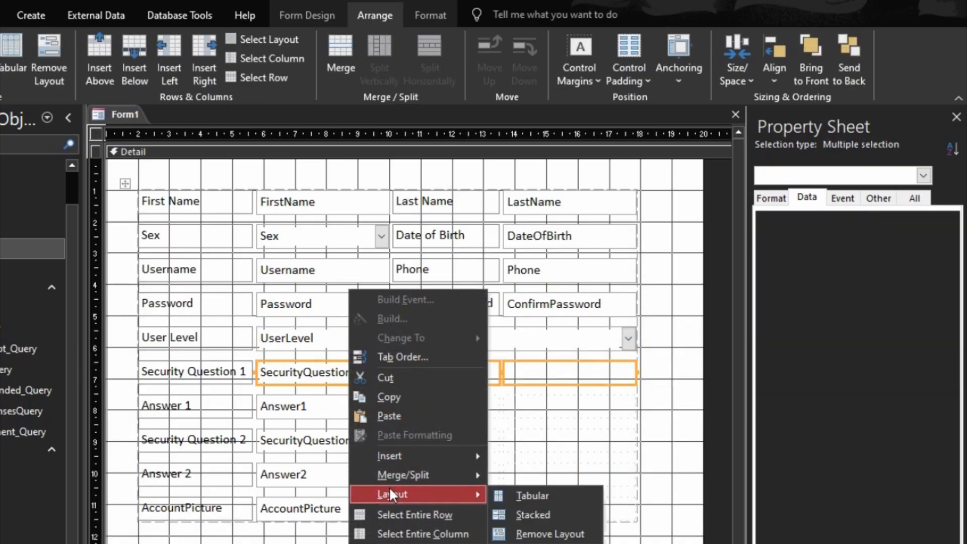
{"action": "mouse_move", "coordinate": [419, 474]}
{"action": "left_click", "coordinate": [531, 474]}
{"action": "left_click_drag", "start_coordinate": [676, 401], "coordinate": [299, 410]}
{"action": "right_click", "coordinate": [299, 409]}
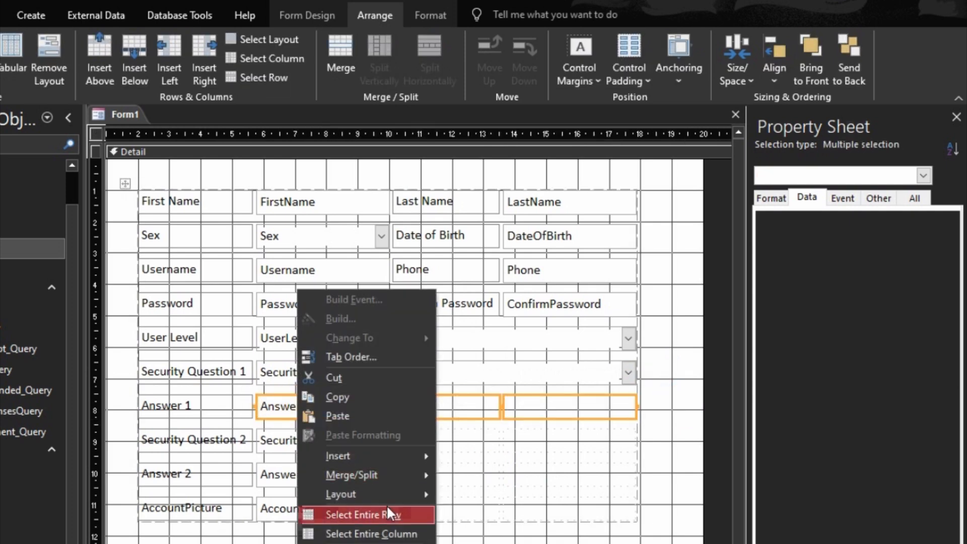
{"action": "mouse_move", "coordinate": [395, 473]}
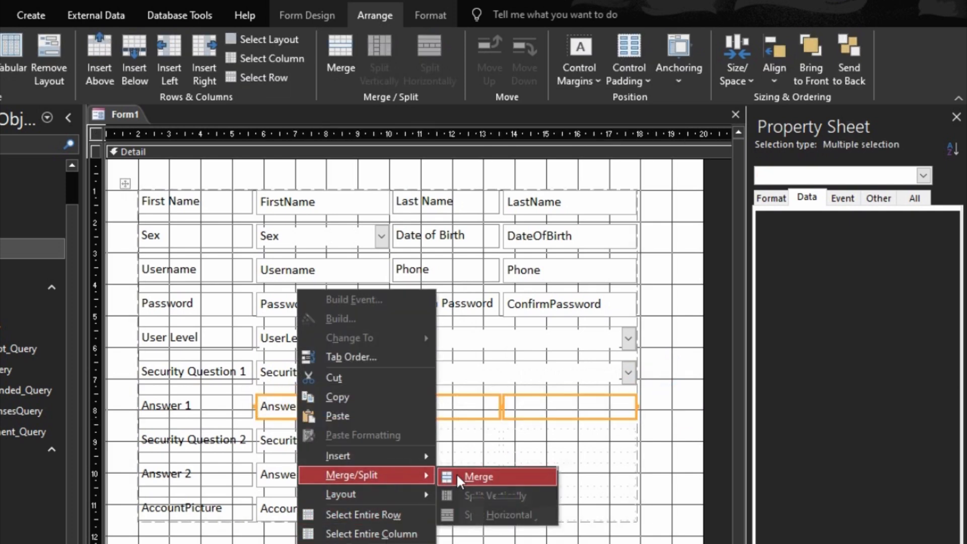
{"action": "left_click", "coordinate": [469, 476]}
- Merge the Security Question 2 and Answer 2 rows each into one wide field
{"action": "left_click_drag", "start_coordinate": [660, 437], "coordinate": [263, 450]}
{"action": "right_click", "coordinate": [374, 443]}
{"action": "mouse_move", "coordinate": [423, 476]}
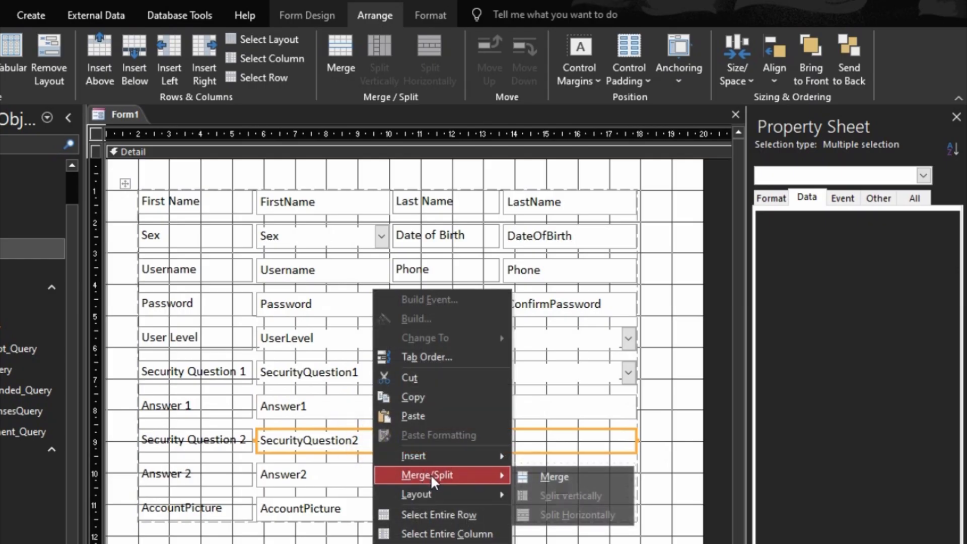
{"action": "left_click", "coordinate": [544, 476]}
{"action": "left_click_drag", "start_coordinate": [661, 485], "coordinate": [320, 475]}
{"action": "right_click", "coordinate": [319, 476]}
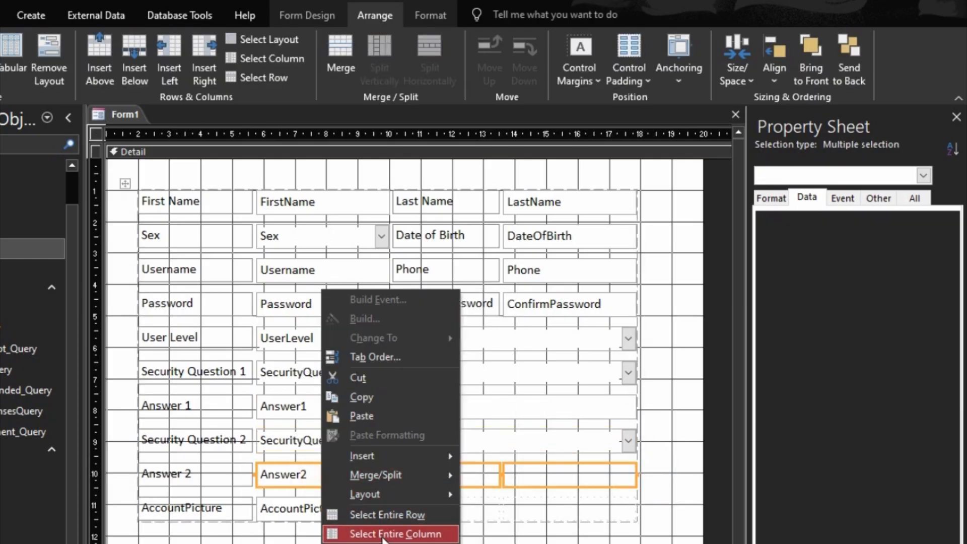
{"action": "mouse_move", "coordinate": [387, 484]}
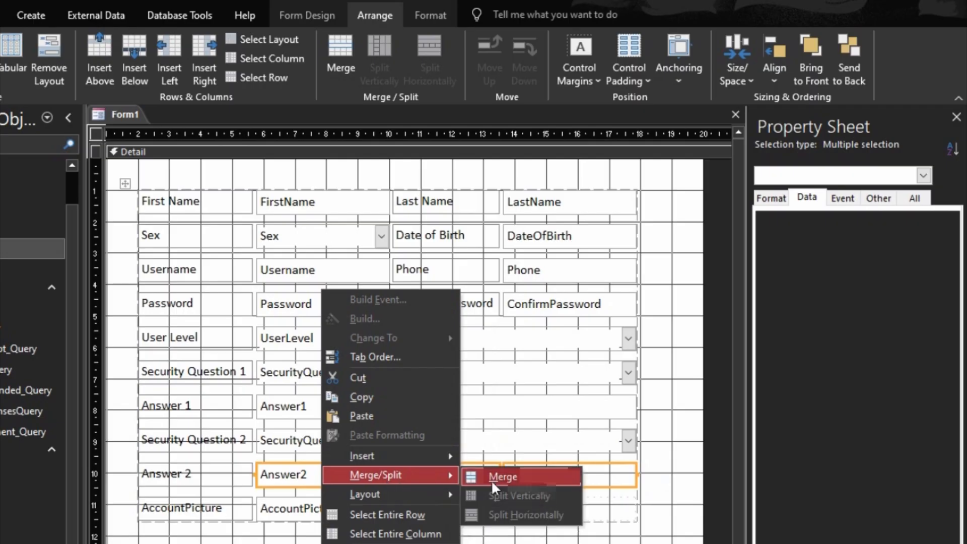
{"action": "left_click", "coordinate": [496, 476]}
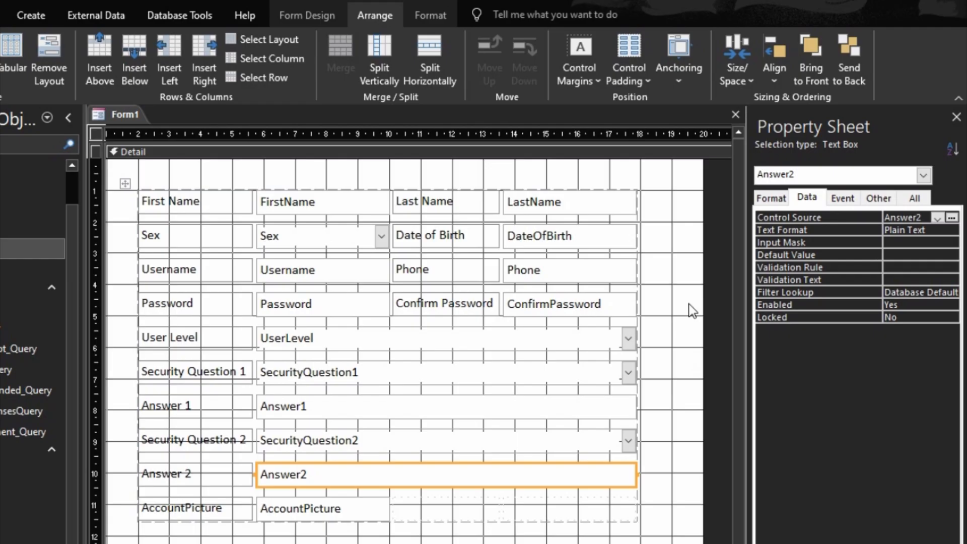
- Set form Auto Center Yes, Record Selectors No, Navigation Buttons No, Scroll Bars Neither, Control Box No
{"action": "left_click", "coordinate": [776, 201]}
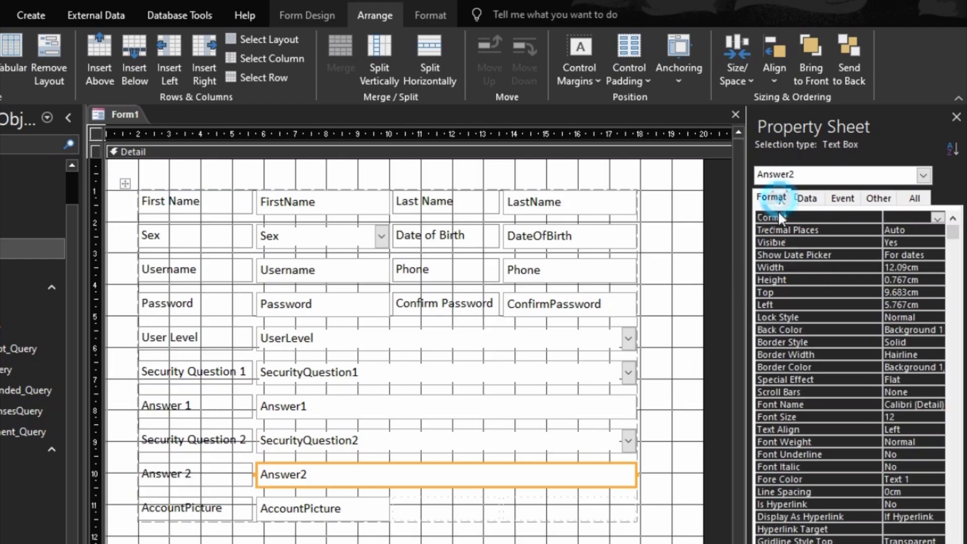
{"action": "left_click", "coordinate": [718, 252]}
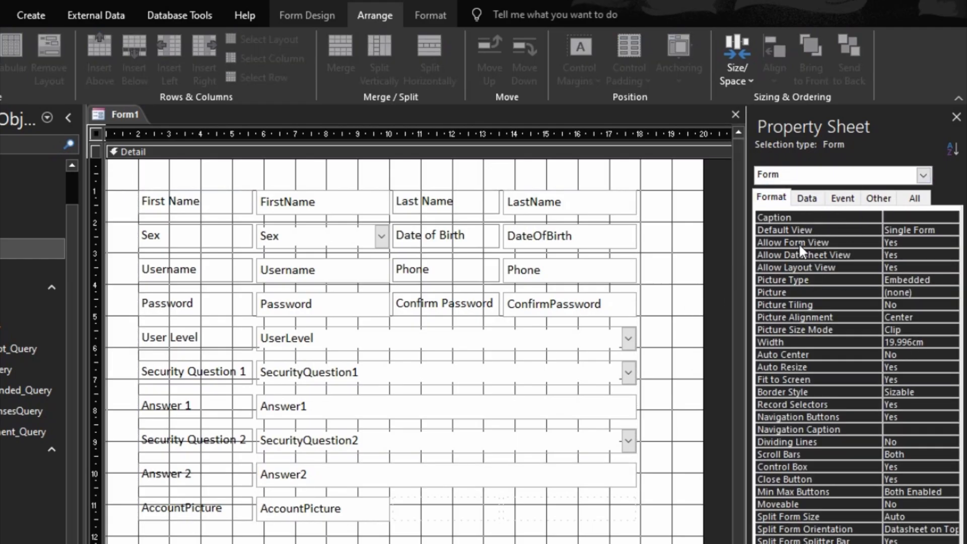
{"action": "double_click", "coordinate": [805, 353]}
{"action": "double_click", "coordinate": [843, 406]}
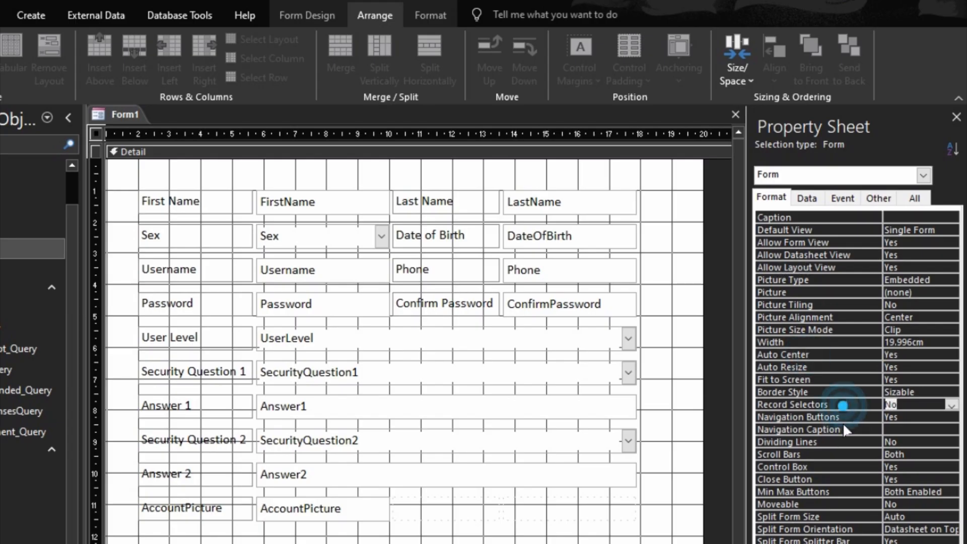
{"action": "double_click", "coordinate": [845, 418]}
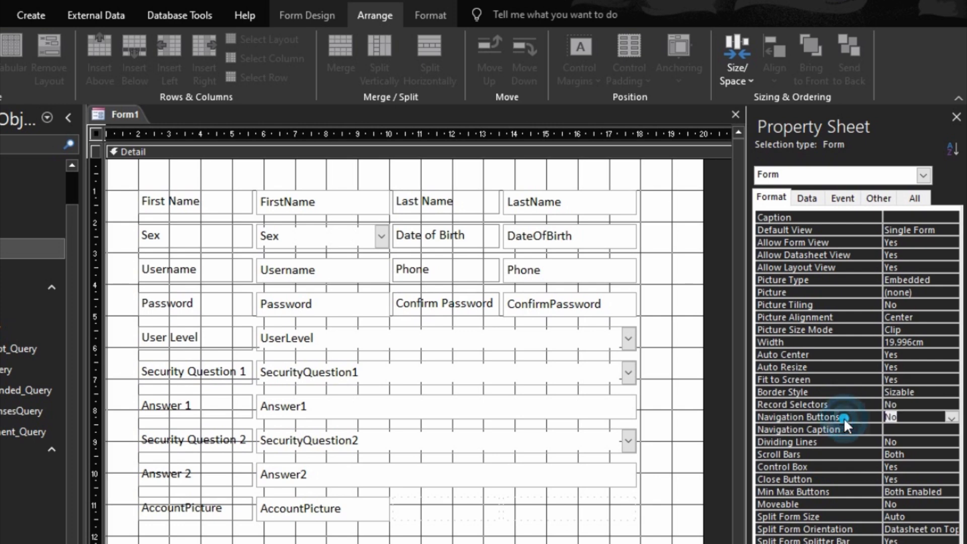
{"action": "double_click", "coordinate": [841, 454]}
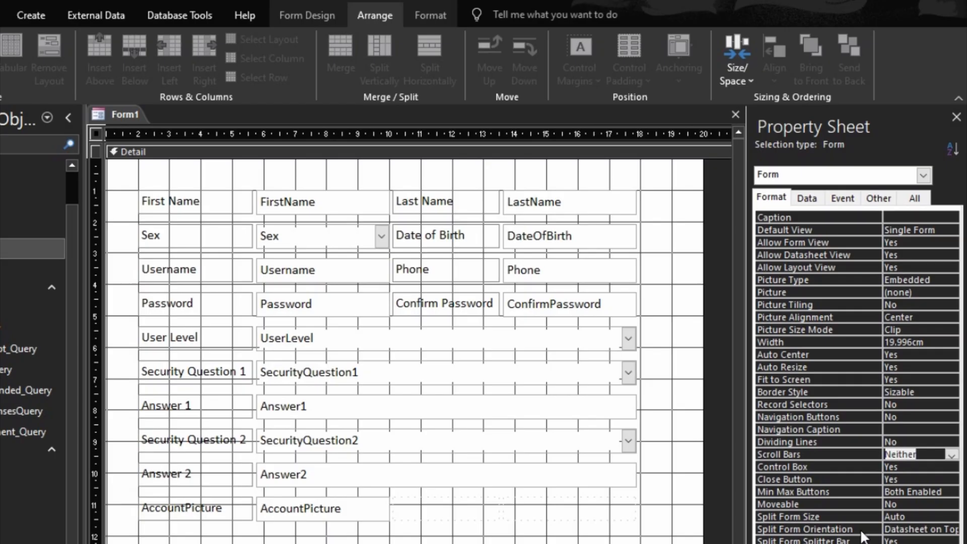
{"action": "double_click", "coordinate": [810, 463]}
{"action": "left_click", "coordinate": [823, 482]}
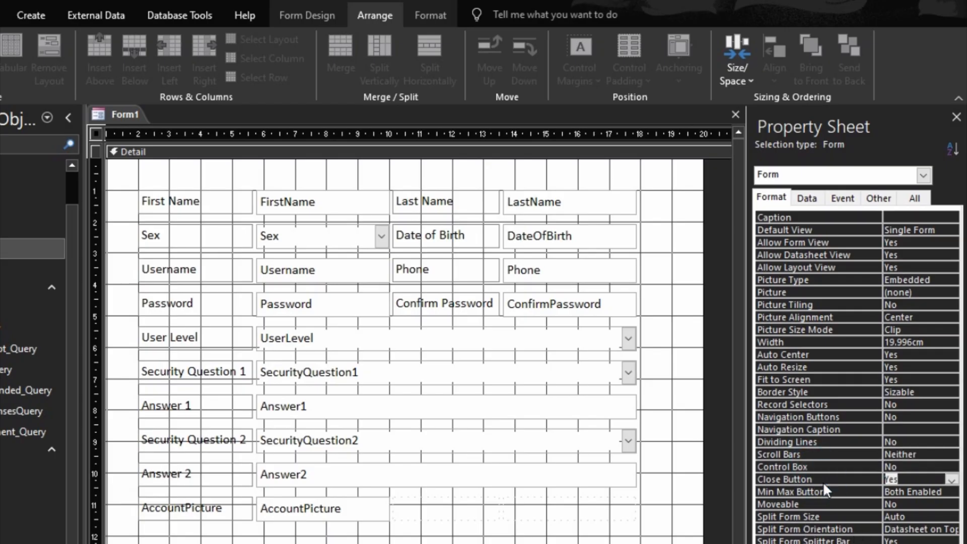
{"action": "left_click", "coordinate": [885, 201]}
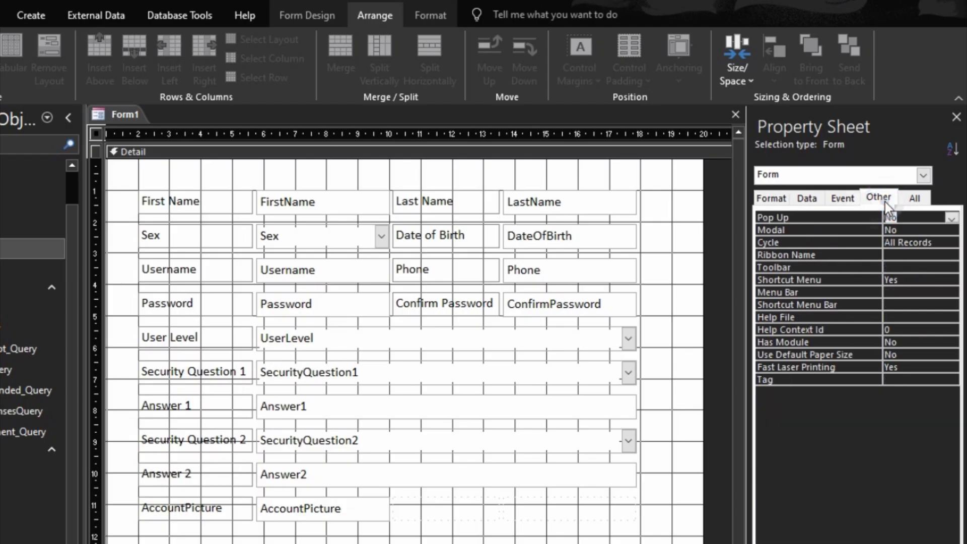
{"action": "left_click", "coordinate": [877, 229]}
{"action": "double_click", "coordinate": [873, 239]}
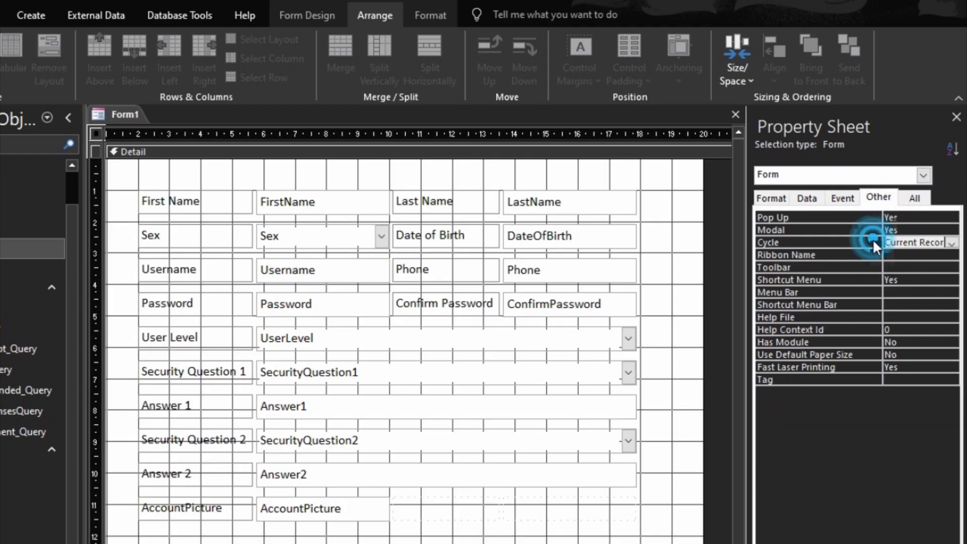
{"action": "left_click", "coordinate": [872, 267]}
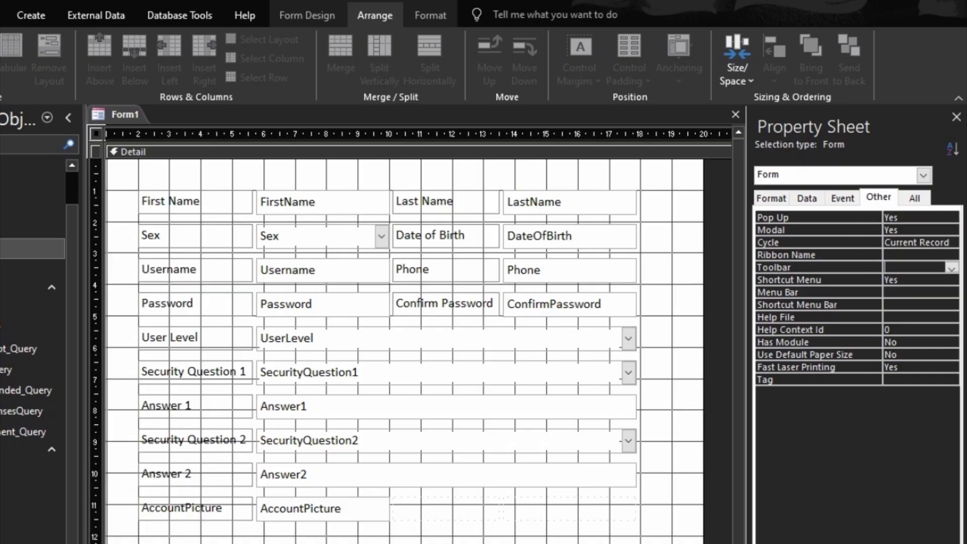
{"action": "key", "text": "F5"}
{"action": "left_click_drag", "start_coordinate": [485, 142], "coordinate": [605, 191]}
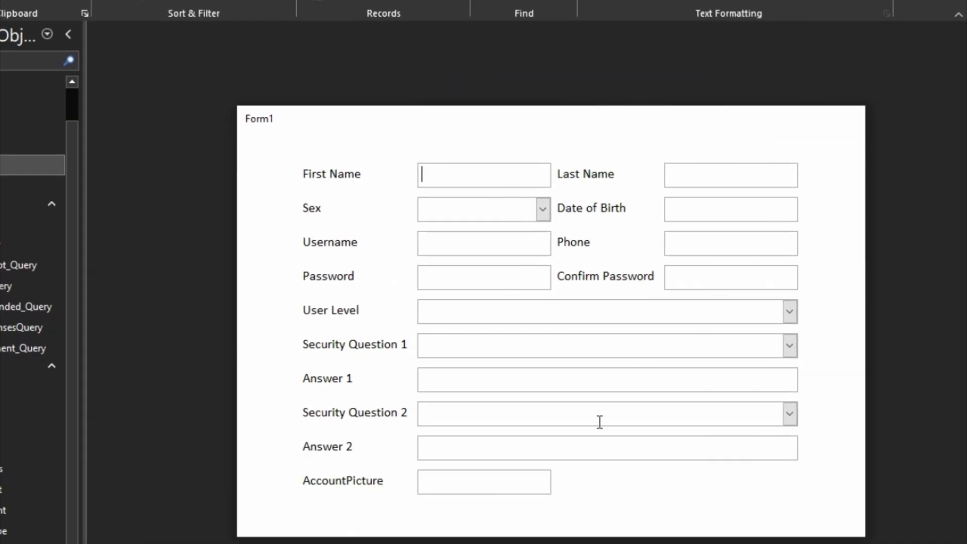
{"action": "right_click", "coordinate": [638, 497]}
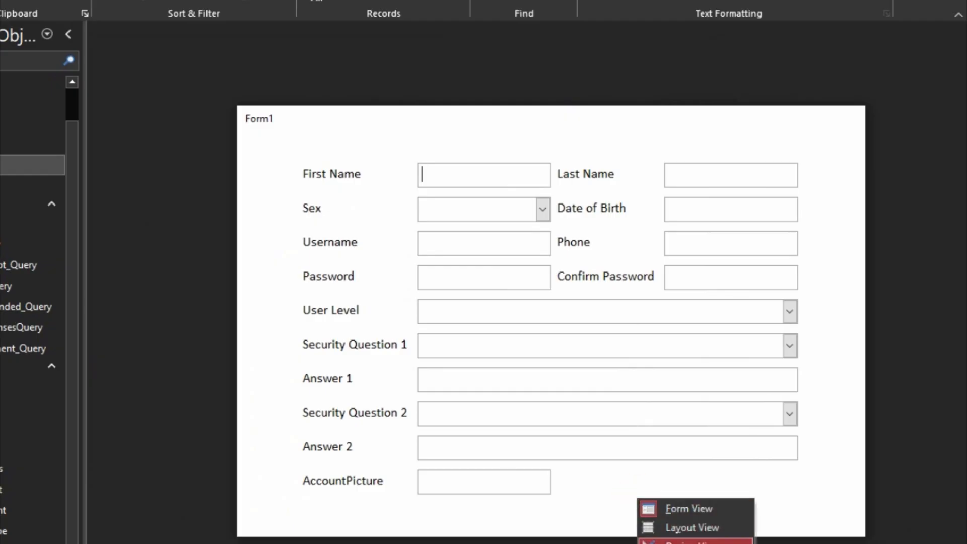
{"action": "left_click", "coordinate": [676, 542]}
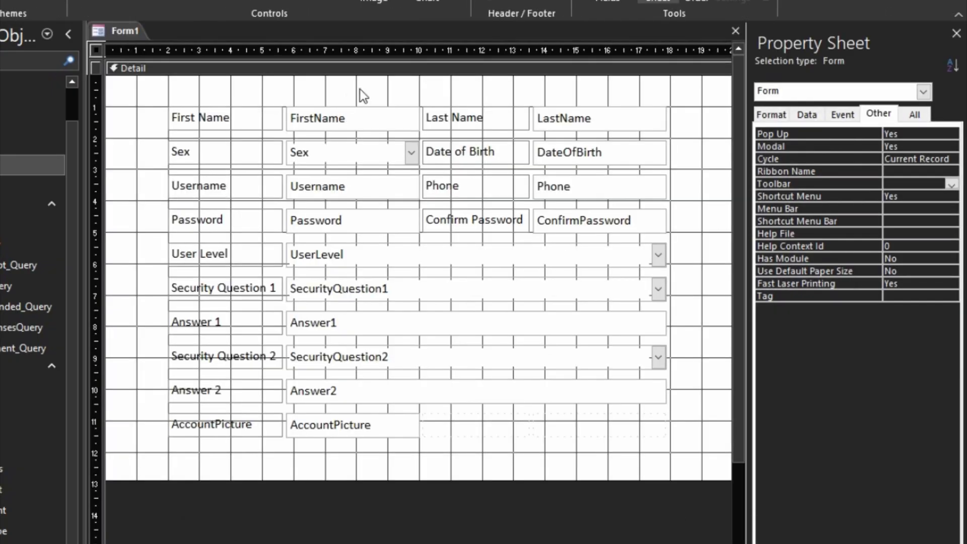
- Turn on Form Header/Footer and give the Form Header a dark red background colour
{"action": "right_click", "coordinate": [403, 92]}
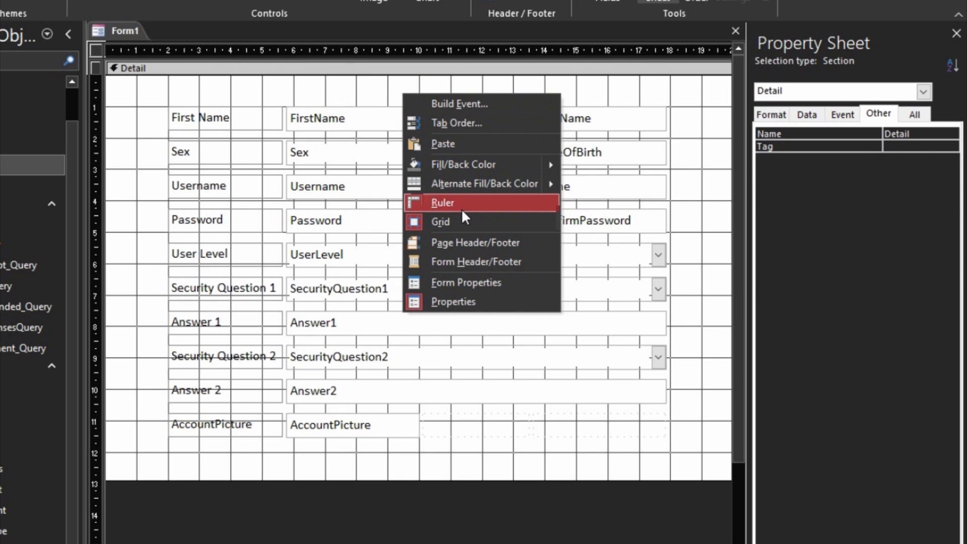
{"action": "left_click", "coordinate": [467, 267]}
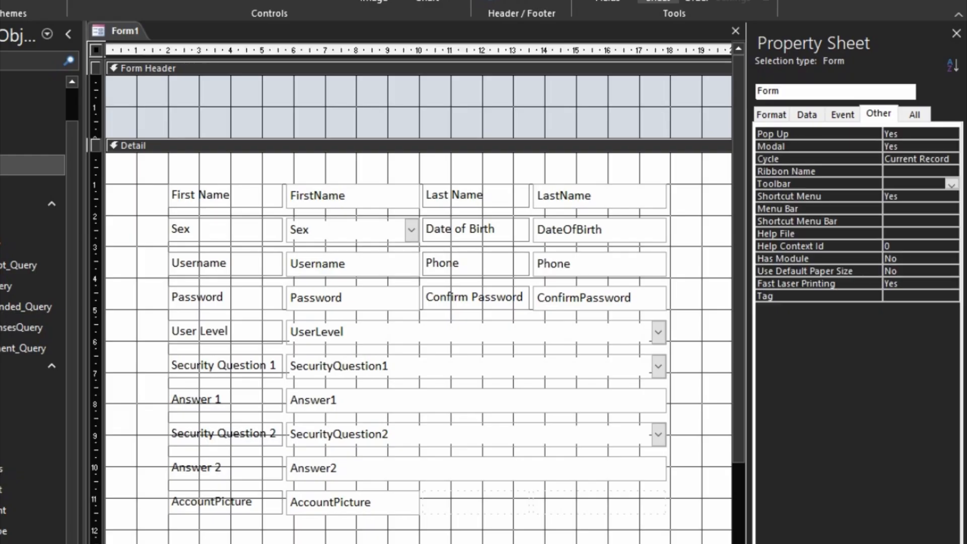
{"action": "left_click", "coordinate": [409, 68]}
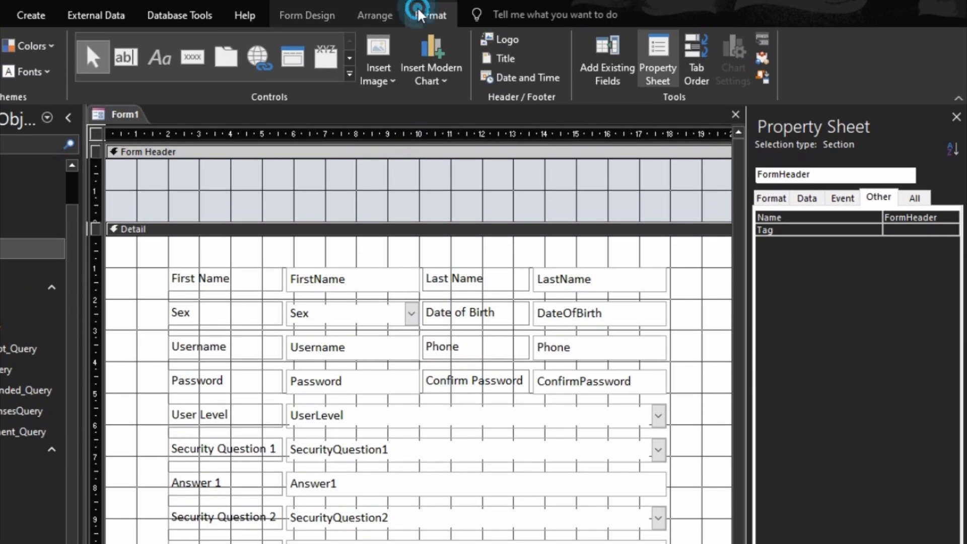
{"action": "left_click", "coordinate": [420, 6]}
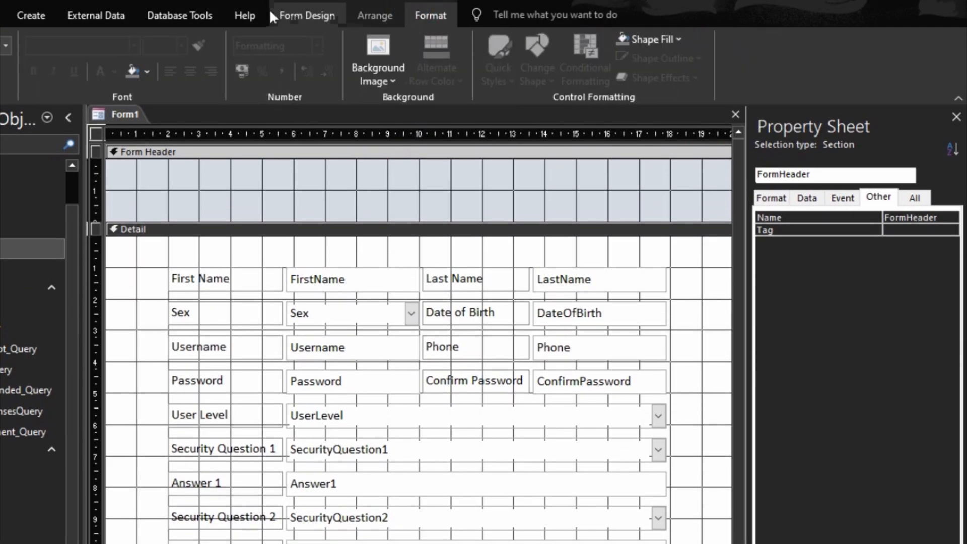
{"action": "left_click", "coordinate": [146, 69]}
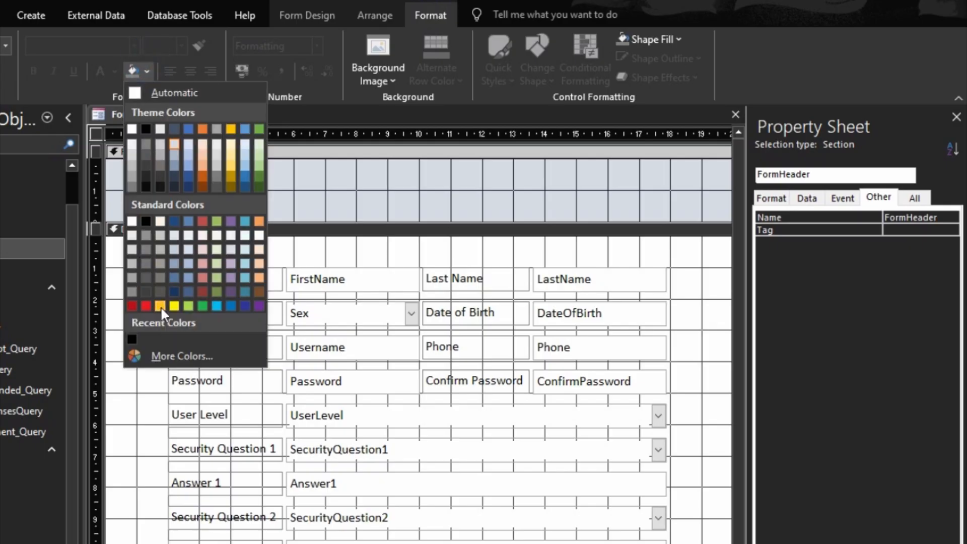
{"action": "left_click", "coordinate": [202, 292]}
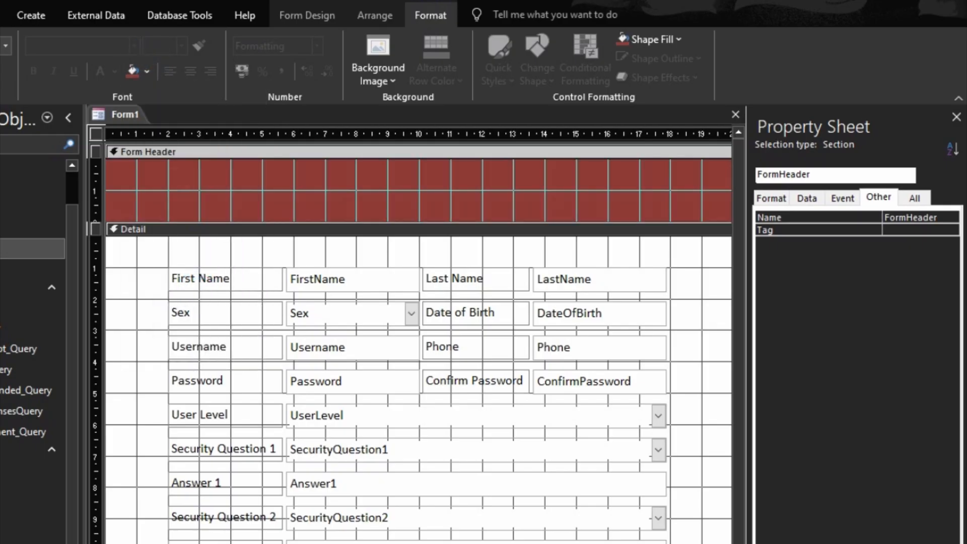
{"action": "left_click", "coordinate": [383, 543]}
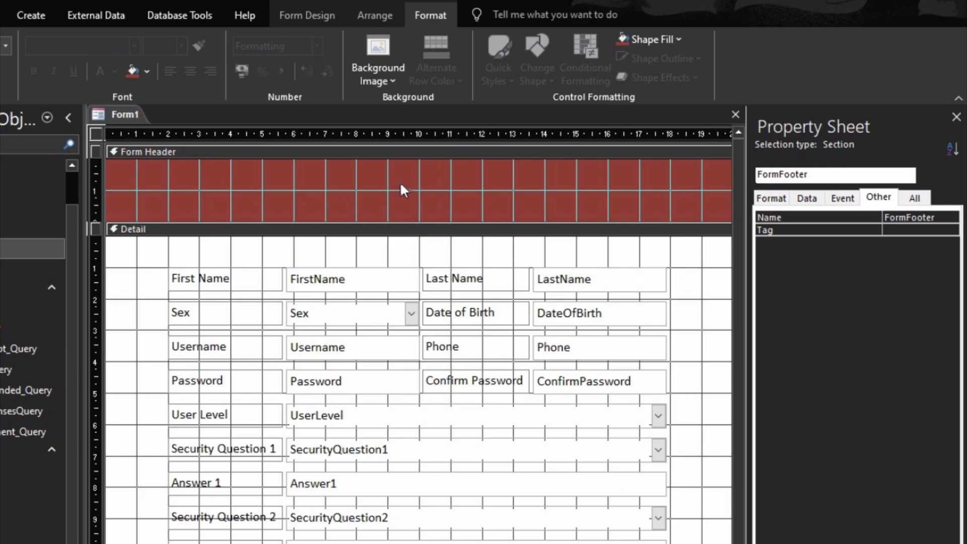
{"action": "left_click", "coordinate": [339, 15]}
- Place a Label in the Form Header and type 'ADVANCED USER REGISTRATION FORM'
{"action": "left_click", "coordinate": [157, 61]}
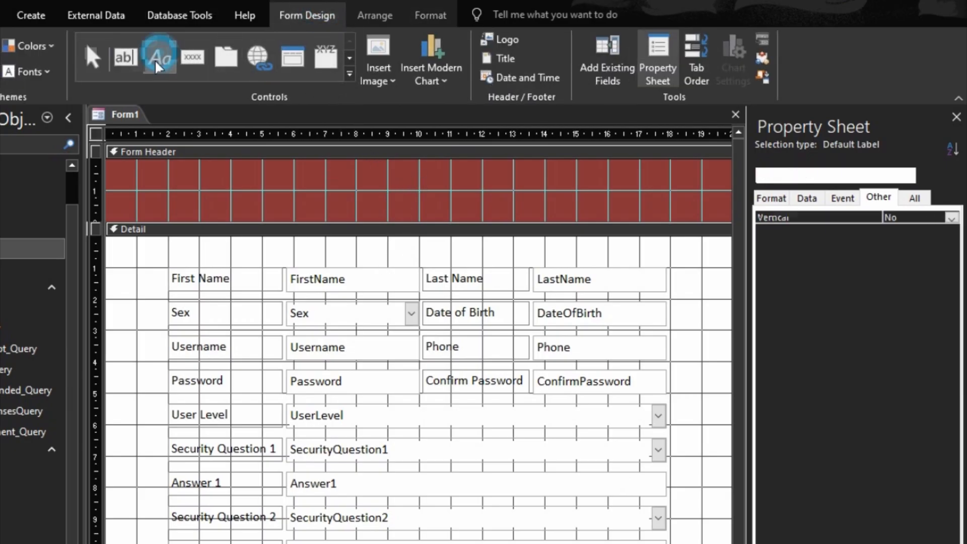
{"action": "left_click", "coordinate": [314, 182]}
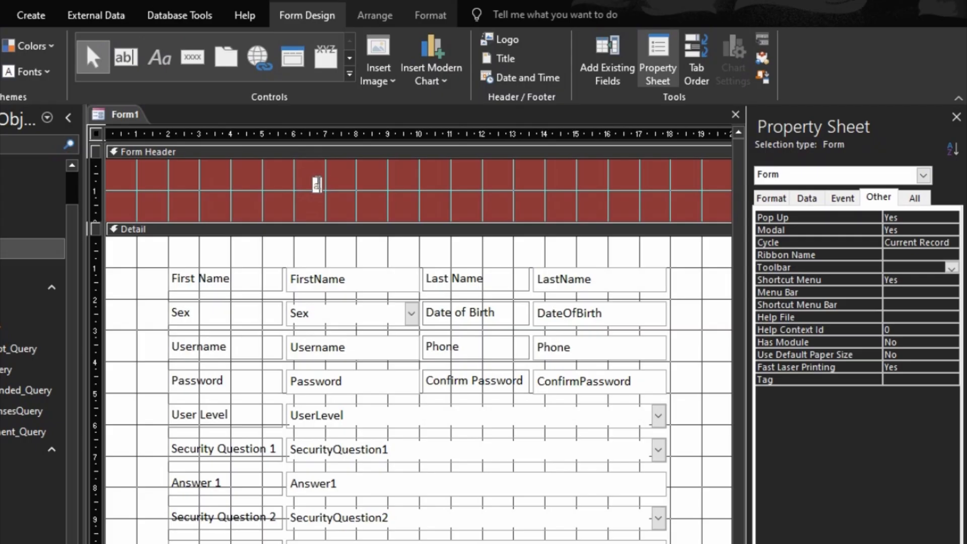
{"action": "type", "text": "ADV"}
{"action": "type", "text": "ANCE"}
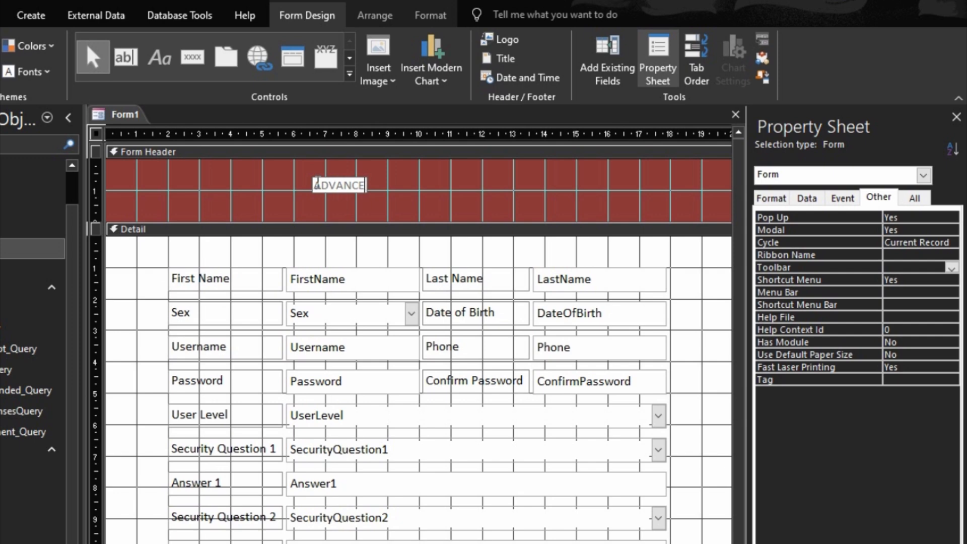
{"action": "type", "text": "D USER"}
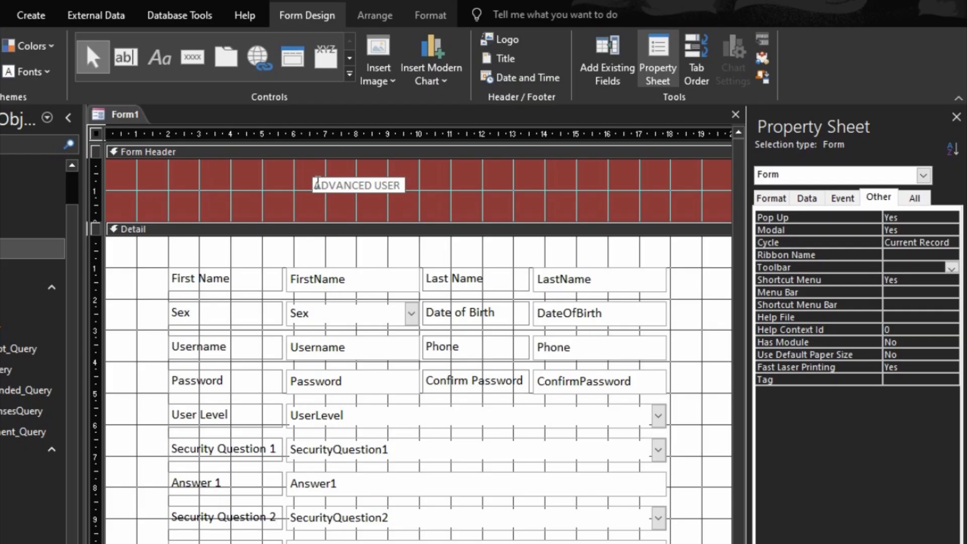
{"action": "type", "text": " REGISTRA"}
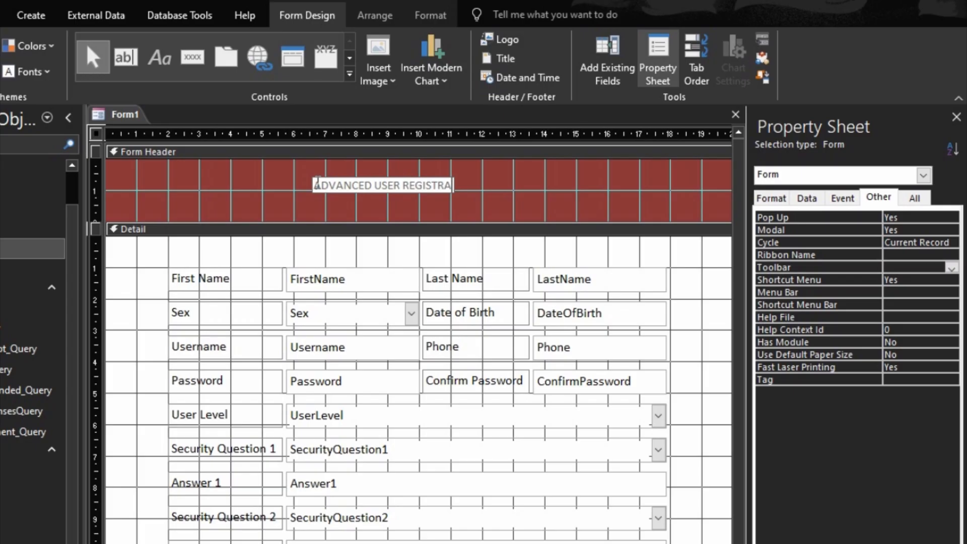
{"action": "type", "text": "TION "}
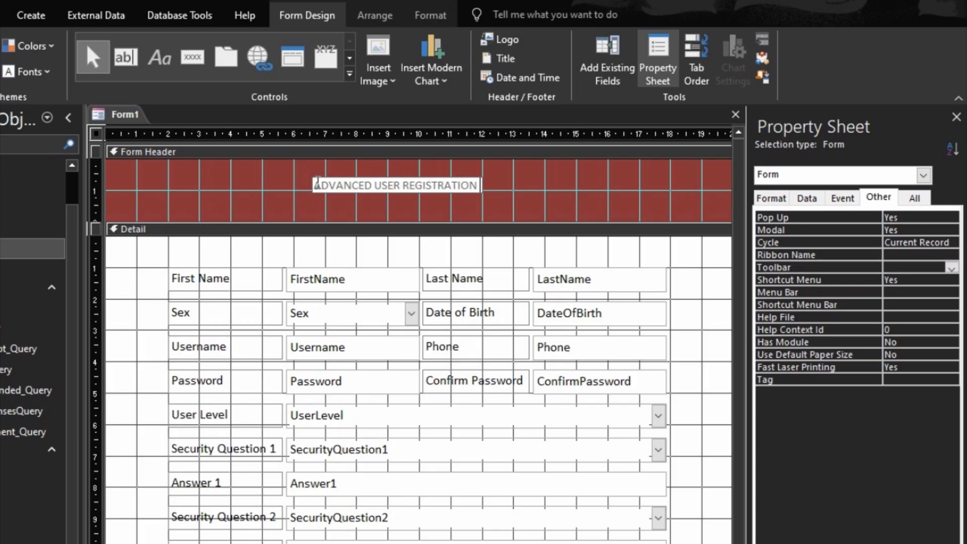
{"action": "type", "text": "FORM"}
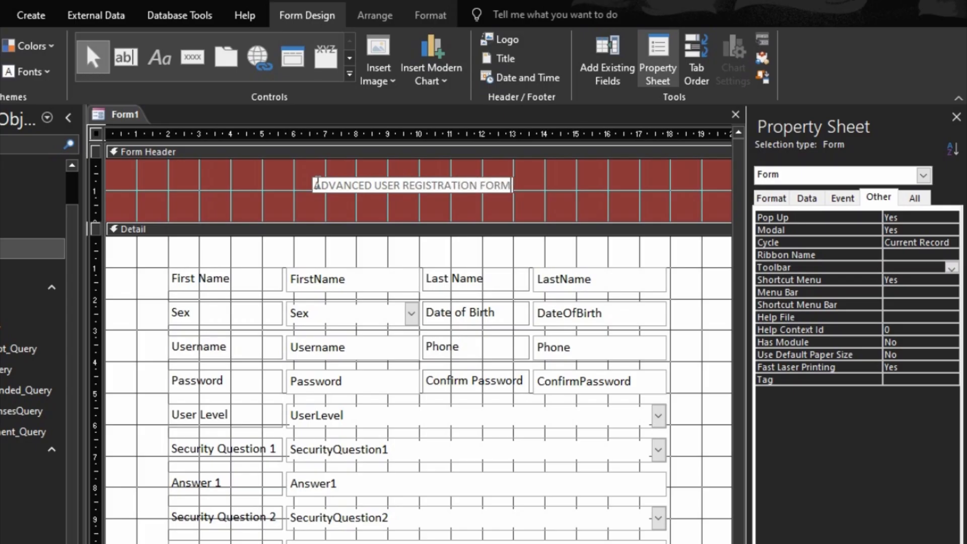
- Format the title label as 18-point, bold, white text
{"action": "left_click", "coordinate": [333, 208]}
{"action": "left_click", "coordinate": [346, 186]}
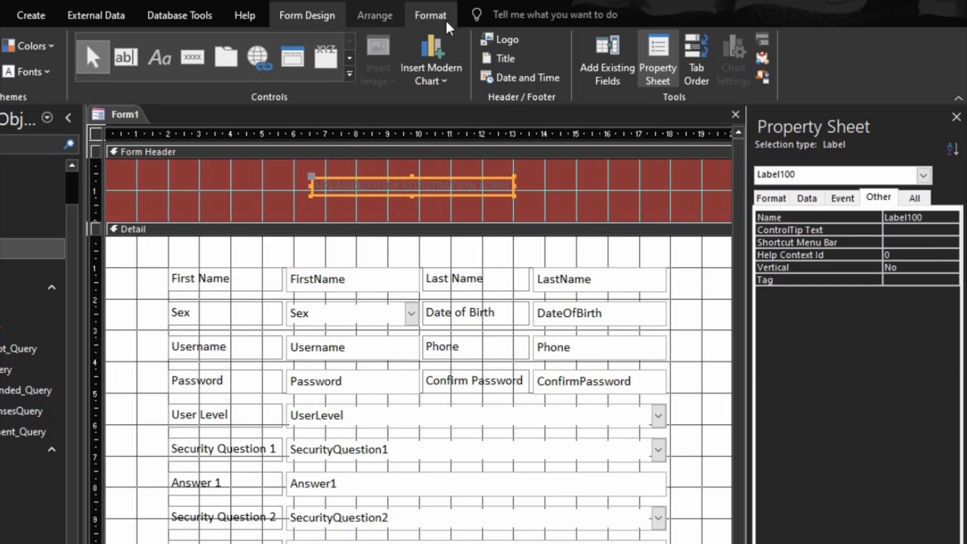
{"action": "left_click", "coordinate": [445, 19]}
{"action": "left_click", "coordinate": [180, 45]}
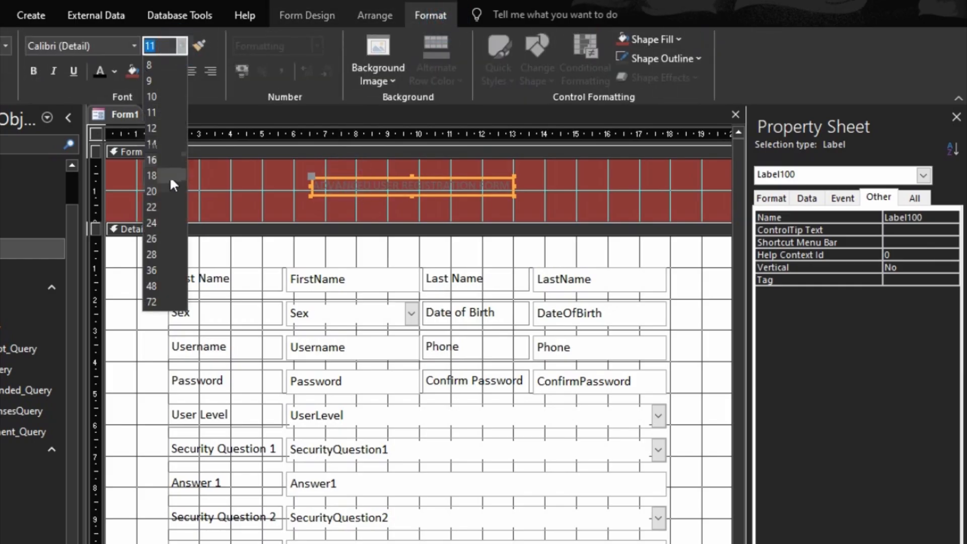
{"action": "left_click", "coordinate": [170, 176]}
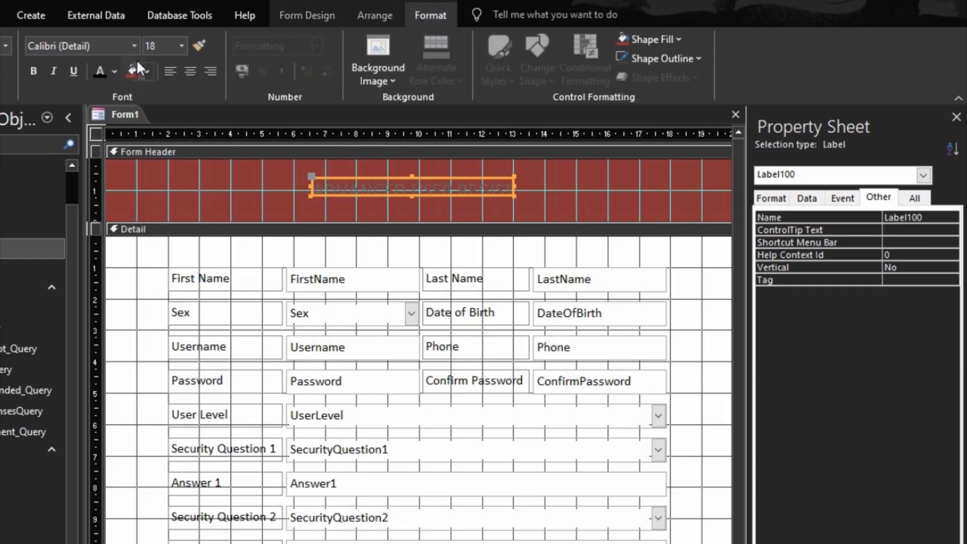
{"action": "left_click", "coordinate": [114, 73]}
{"action": "left_click", "coordinate": [104, 126]}
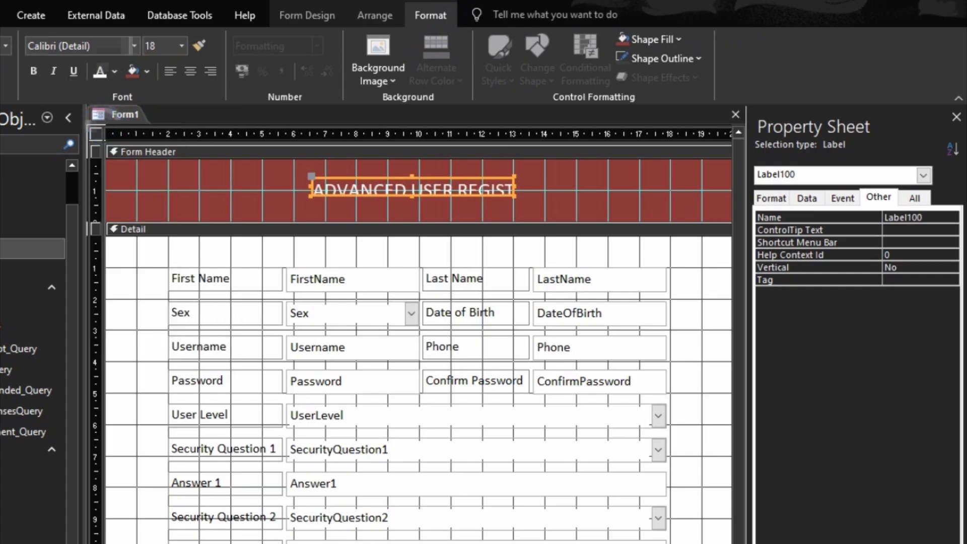
{"action": "left_click", "coordinate": [34, 71]}
- Size the title label to fit its text and move it up and left in the header
{"action": "right_click", "coordinate": [370, 190]}
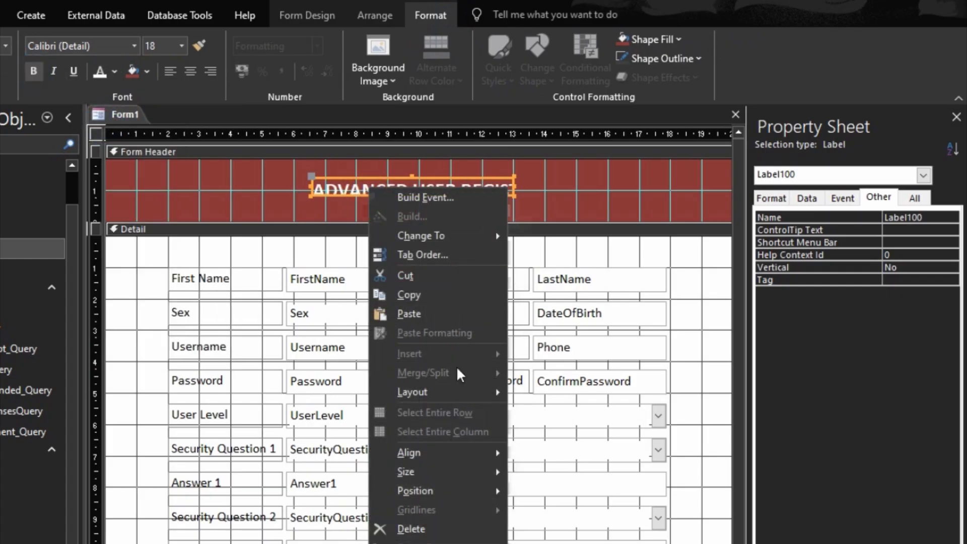
{"action": "mouse_move", "coordinate": [444, 470]}
{"action": "left_click", "coordinate": [559, 472]}
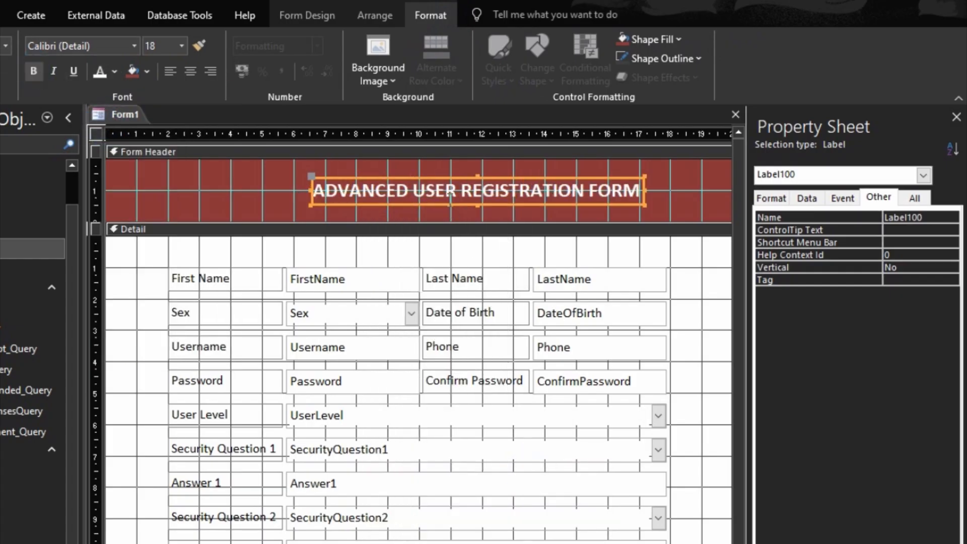
{"action": "left_click", "coordinate": [451, 198]}
{"action": "left_click", "coordinate": [413, 209]}
{"action": "left_click_drag", "start_coordinate": [416, 198], "coordinate": [398, 192]}
- Enlarge the title font to 24 point and resize the label To Fit
{"action": "left_click", "coordinate": [177, 47]}
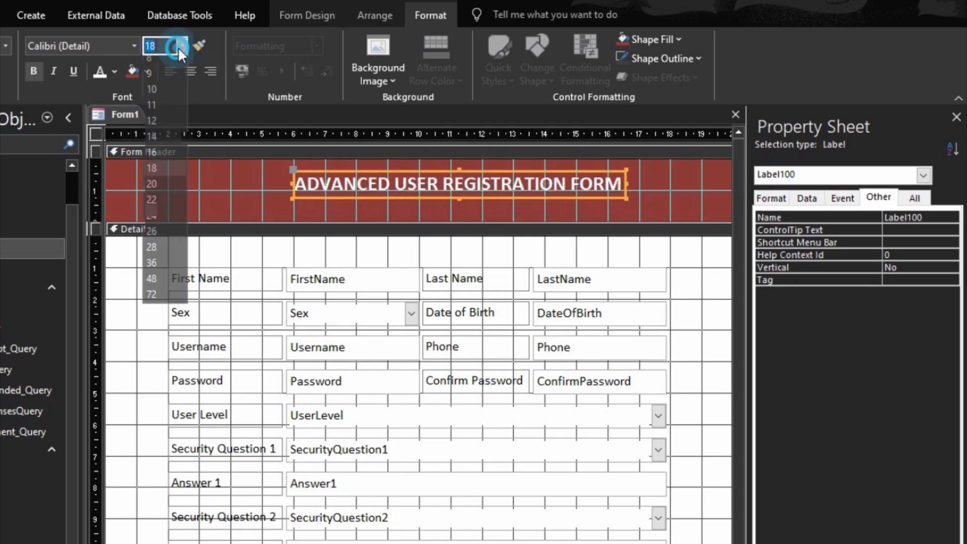
{"action": "left_click", "coordinate": [157, 190]}
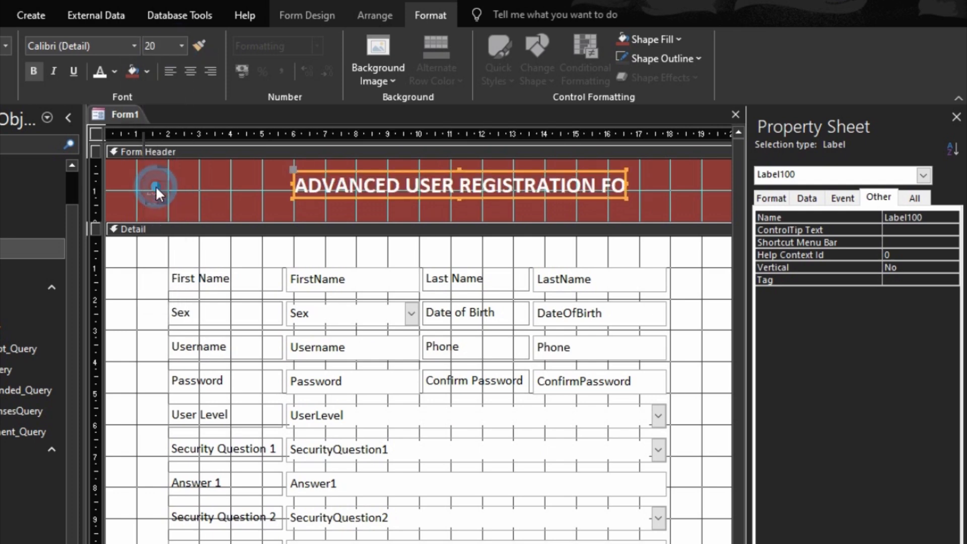
{"action": "left_click", "coordinate": [179, 45]}
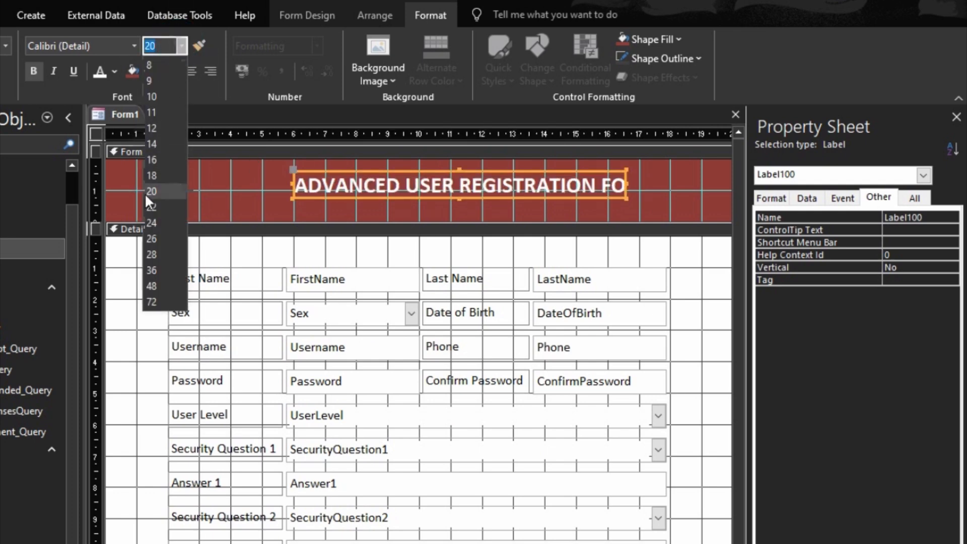
{"action": "left_click", "coordinate": [151, 219]}
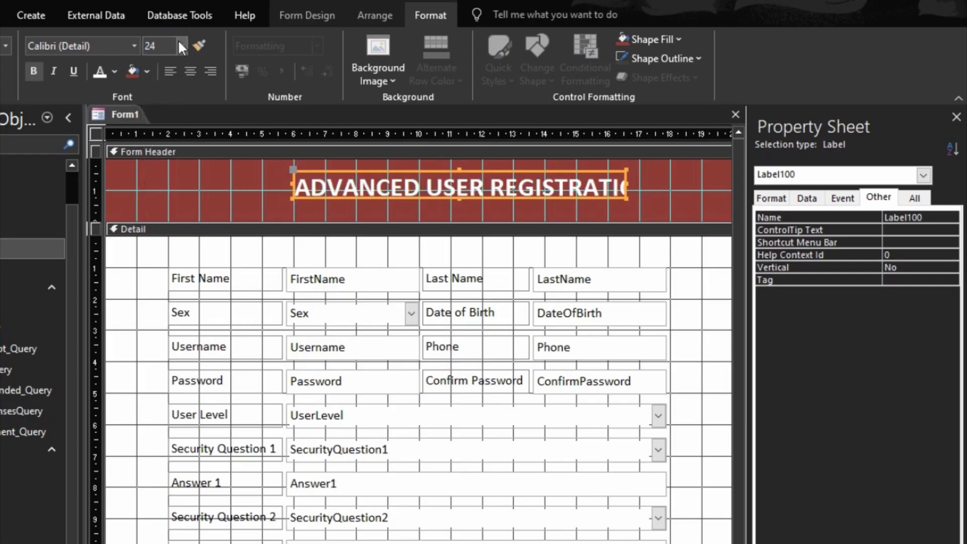
{"action": "right_click", "coordinate": [311, 187]}
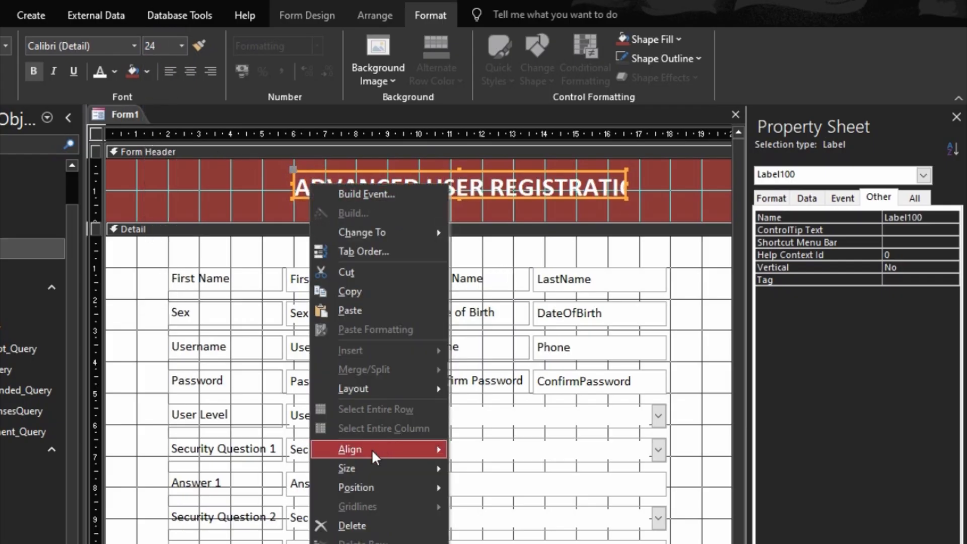
{"action": "mouse_move", "coordinate": [374, 475]}
{"action": "left_click", "coordinate": [461, 464]}
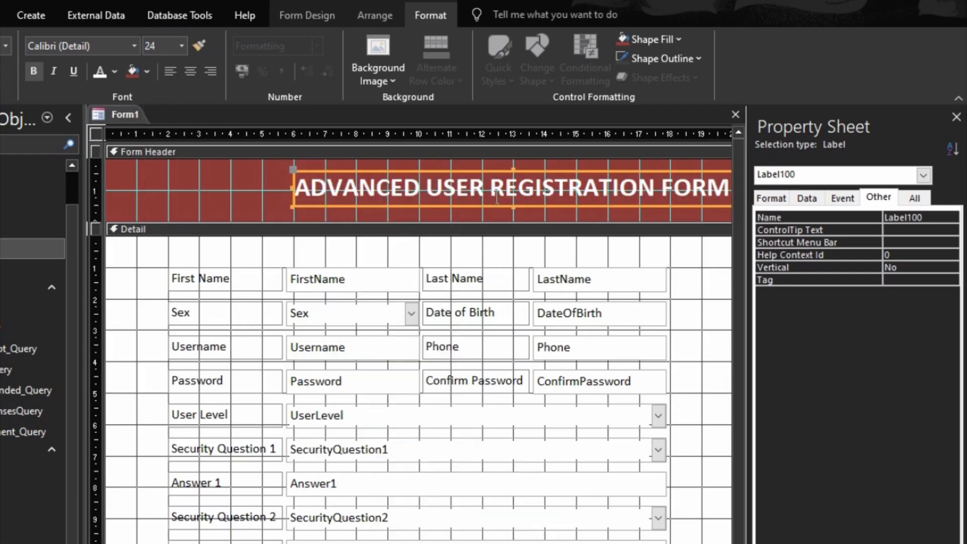
- Drag the title label further left and stretch the form's right edge to about 25 ruler units
{"action": "scroll", "coordinate": [355, 214], "scroll_direction": "right", "scroll_amount": 3}
{"action": "scroll", "coordinate": [355, 214], "scroll_direction": "left", "scroll_amount": 1}
{"action": "left_click_drag", "start_coordinate": [356, 204], "coordinate": [294, 204]}
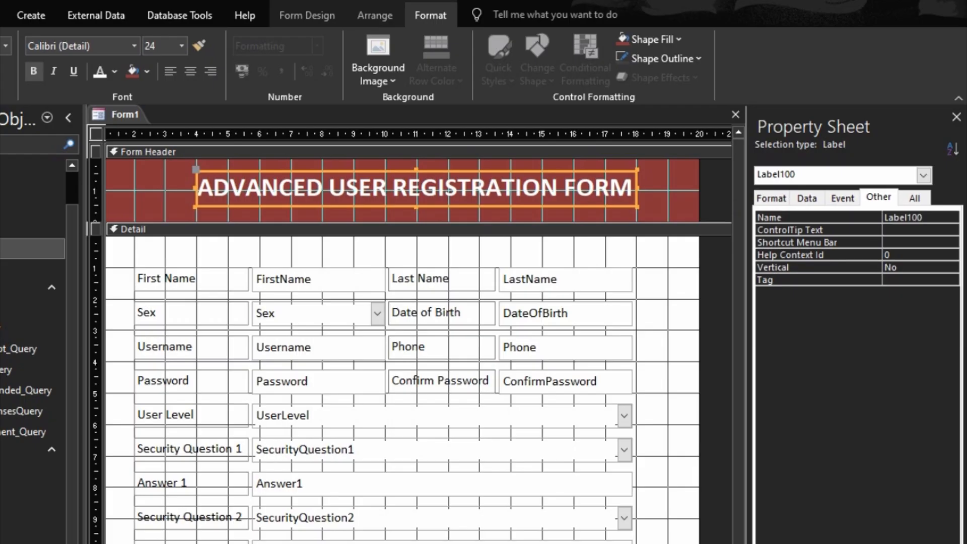
{"action": "scroll", "coordinate": [355, 352], "scroll_direction": "right", "scroll_amount": 5}
{"action": "left_click_drag", "start_coordinate": [553, 380], "coordinate": [677, 358]}
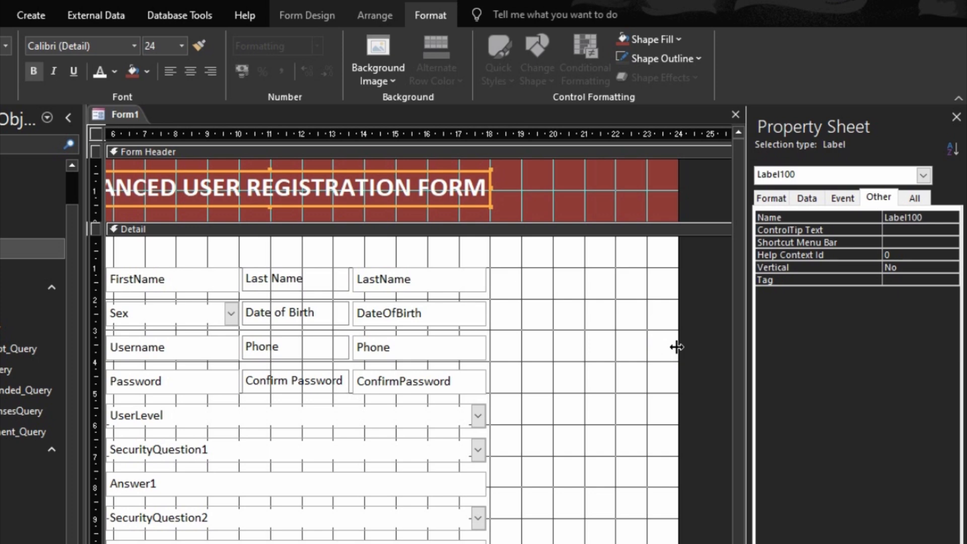
{"action": "left_click_drag", "start_coordinate": [677, 347], "coordinate": [710, 354]}
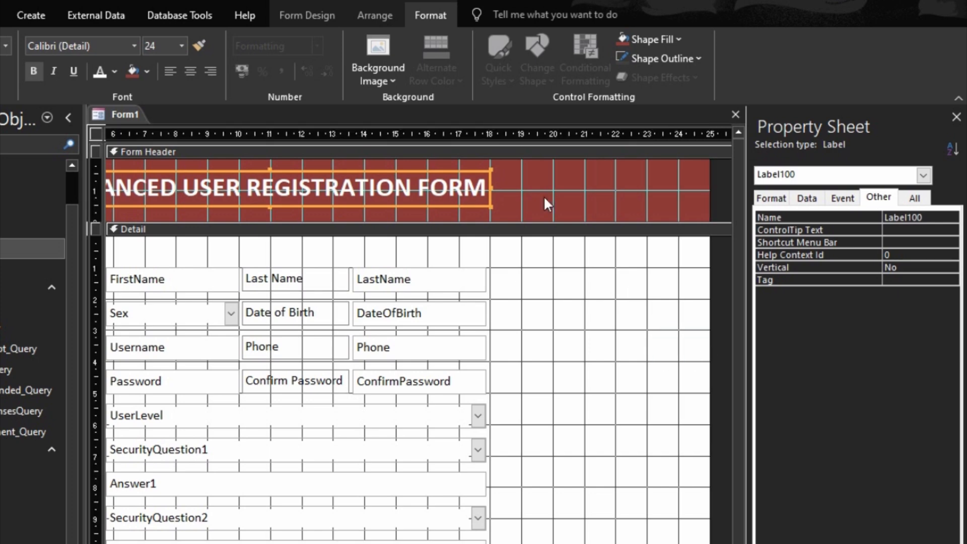
{"action": "left_click", "coordinate": [283, 12]}
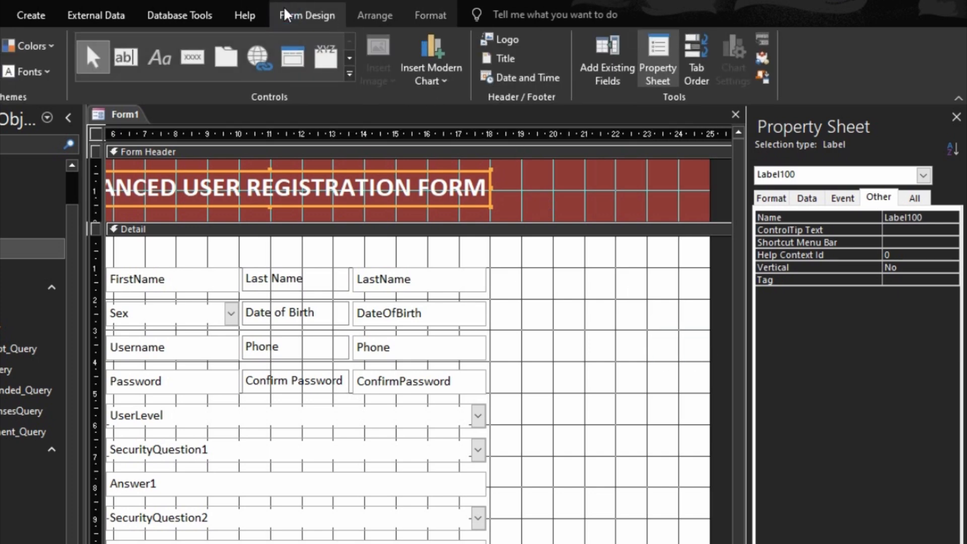
- Draw an empty Image control right of the fields, skipping the picture, and set its Width to 4cm
{"action": "left_click", "coordinate": [348, 71]}
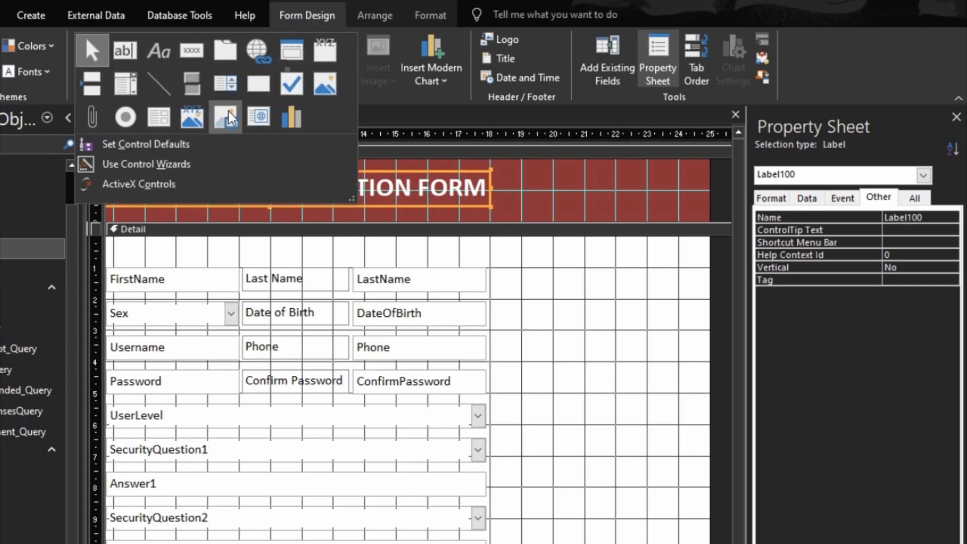
{"action": "left_click", "coordinate": [227, 117]}
{"action": "mouse_move", "coordinate": [518, 267]}
{"action": "left_mouse_down"}
{"action": "mouse_move", "coordinate": [628, 305]}
{"action": "mouse_move", "coordinate": [663, 350]}
{"action": "mouse_move", "coordinate": [680, 426]}
{"action": "left_mouse_up"}
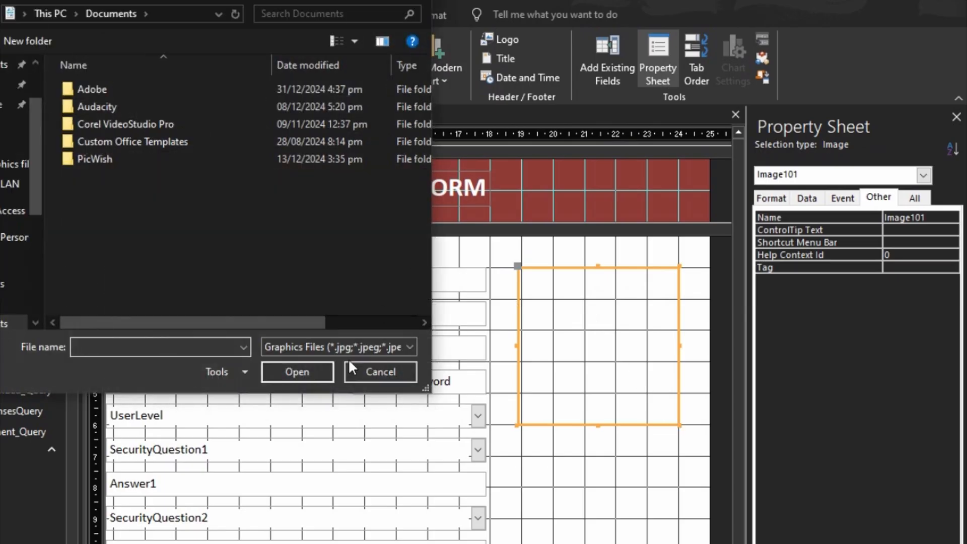
{"action": "left_click", "coordinate": [369, 371]}
{"action": "left_click_drag", "start_coordinate": [519, 346], "coordinate": [523, 343]}
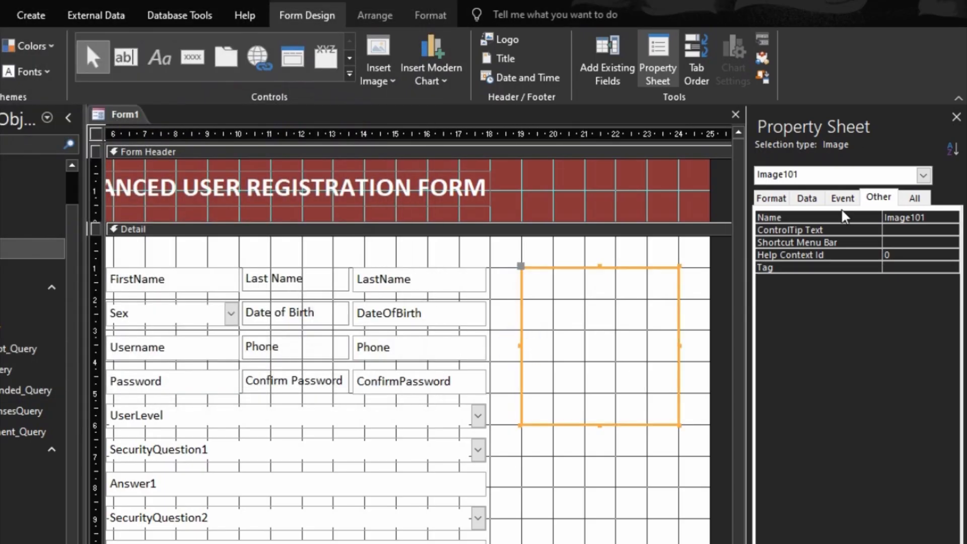
{"action": "left_click", "coordinate": [772, 199]}
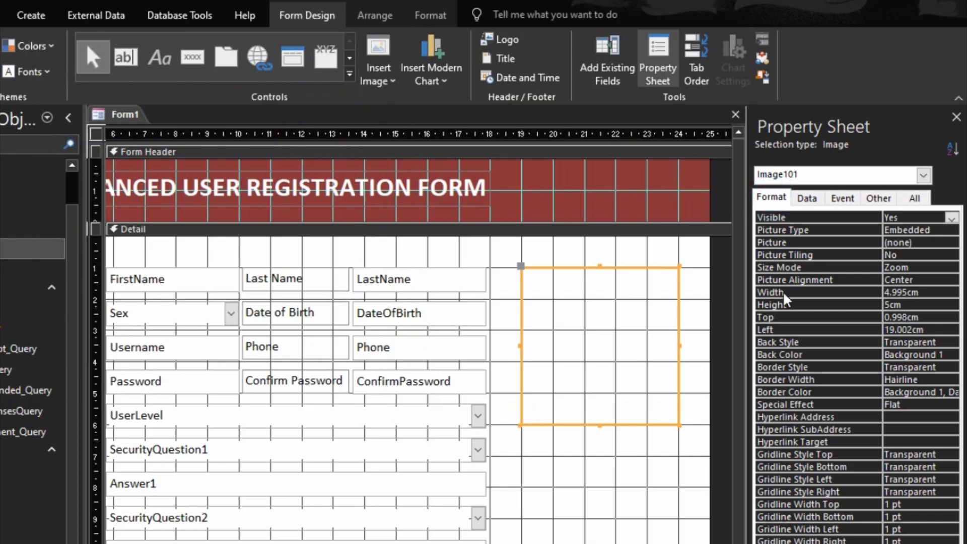
{"action": "left_click", "coordinate": [862, 295]}
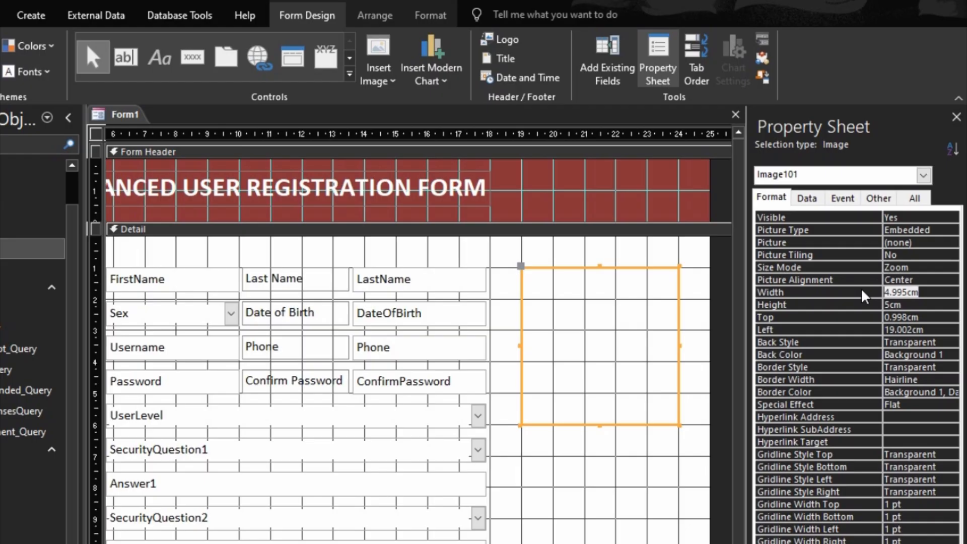
{"action": "type", "text": "4"}
{"action": "key", "text": "Return"}
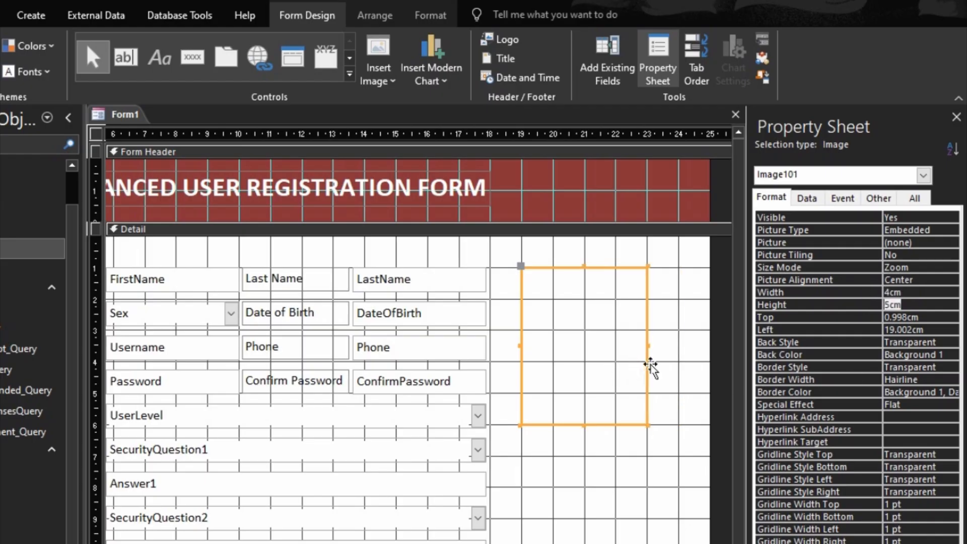
- Give the image frame a coloured solid outline and preview the form in Form View
{"action": "left_click", "coordinate": [419, 14]}
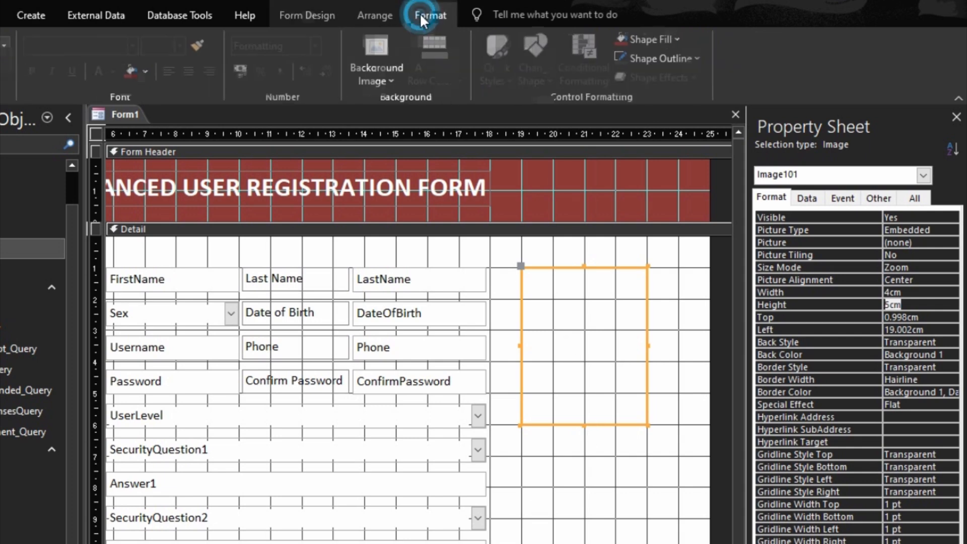
{"action": "left_click", "coordinate": [676, 58]}
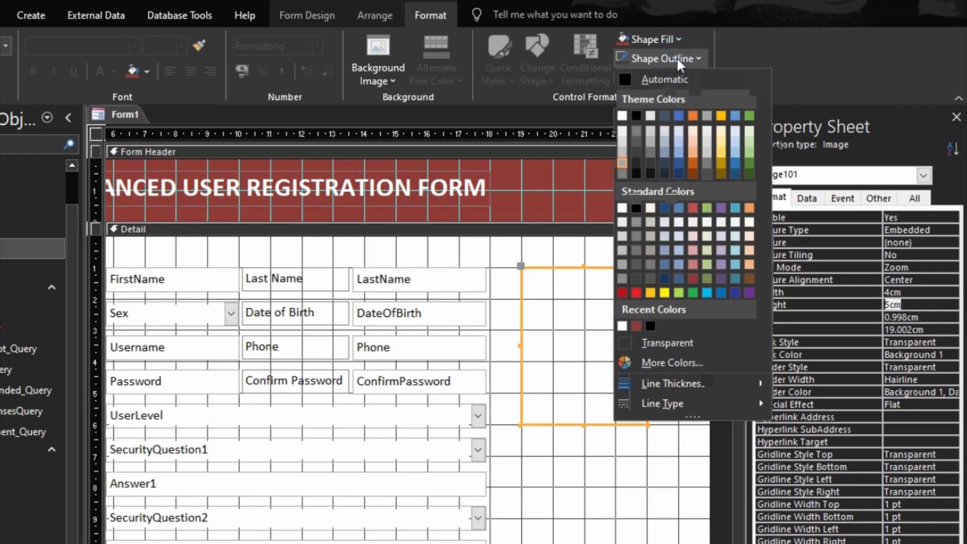
{"action": "left_click", "coordinate": [622, 161]}
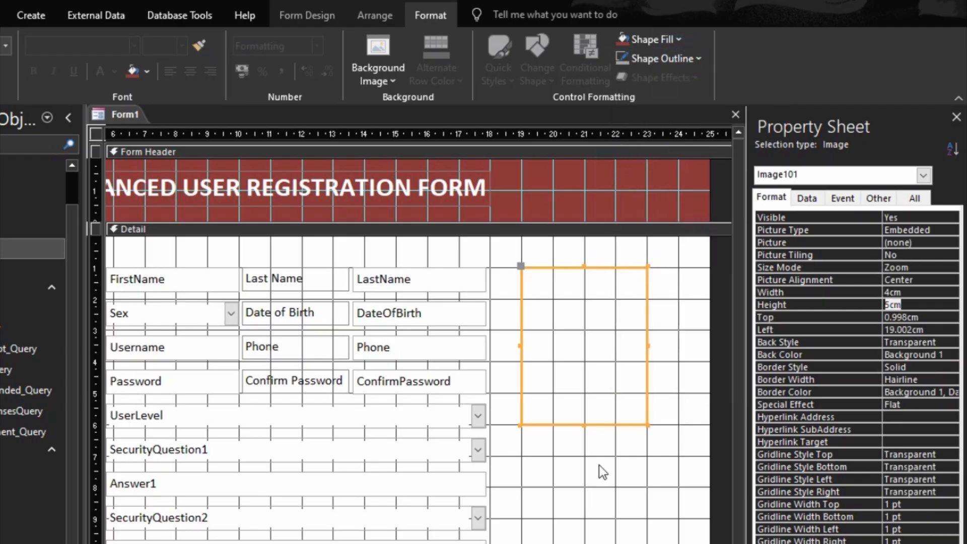
{"action": "left_click", "coordinate": [600, 473]}
{"action": "key", "text": "F5"}
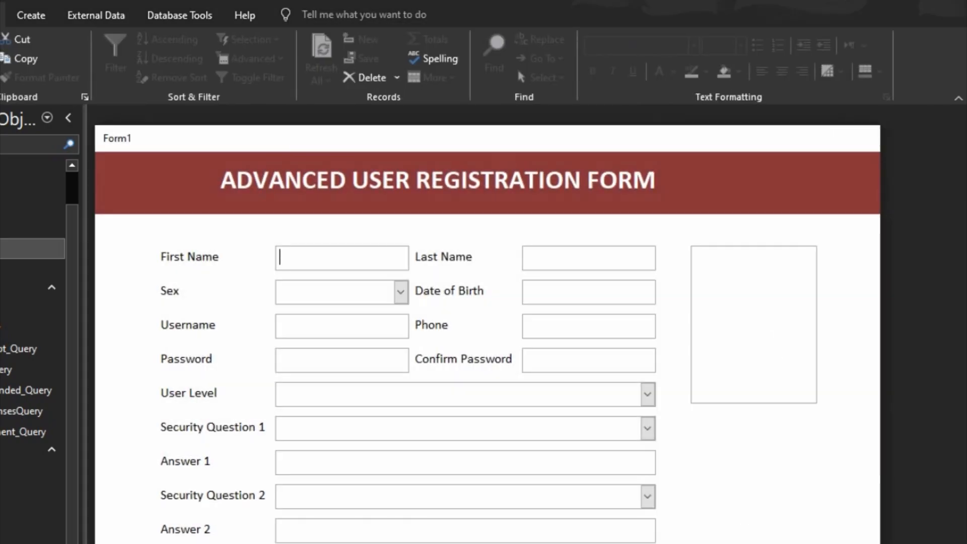
- Switch from Form View back to Design View and select the empty image frame
{"action": "right_click", "coordinate": [757, 476]}
{"action": "left_click", "coordinate": [745, 464]}
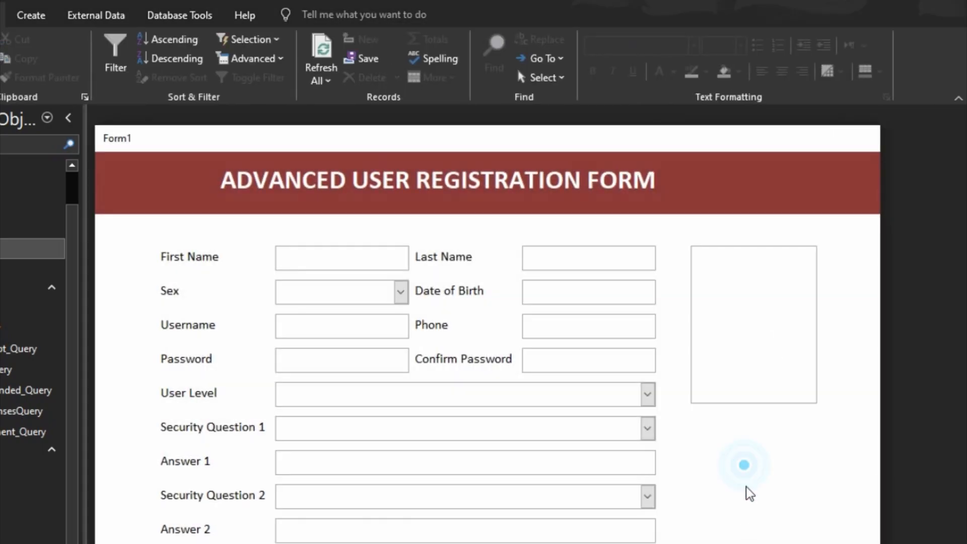
{"action": "right_click", "coordinate": [788, 451]}
{"action": "left_click", "coordinate": [813, 487]}
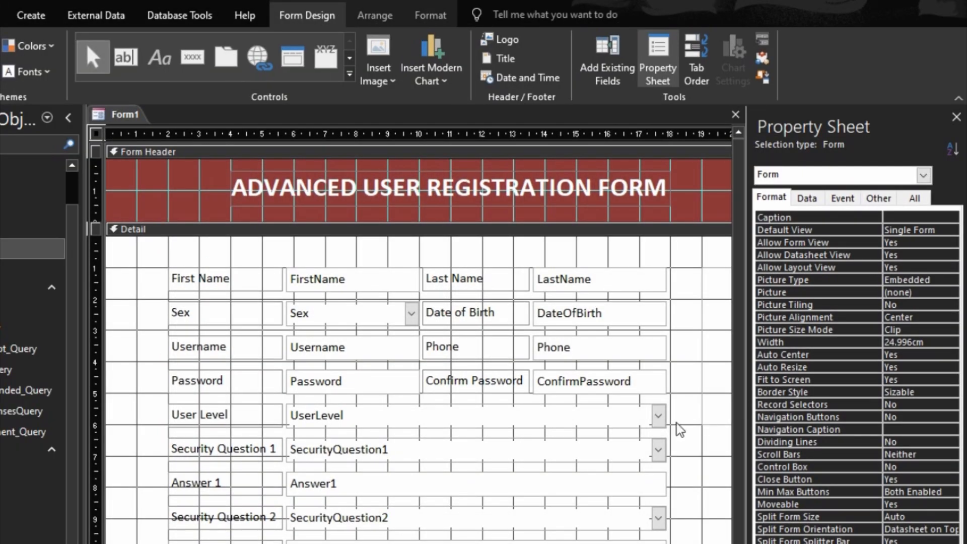
{"action": "scroll", "coordinate": [418, 352], "scroll_direction": "right", "scroll_amount": 5}
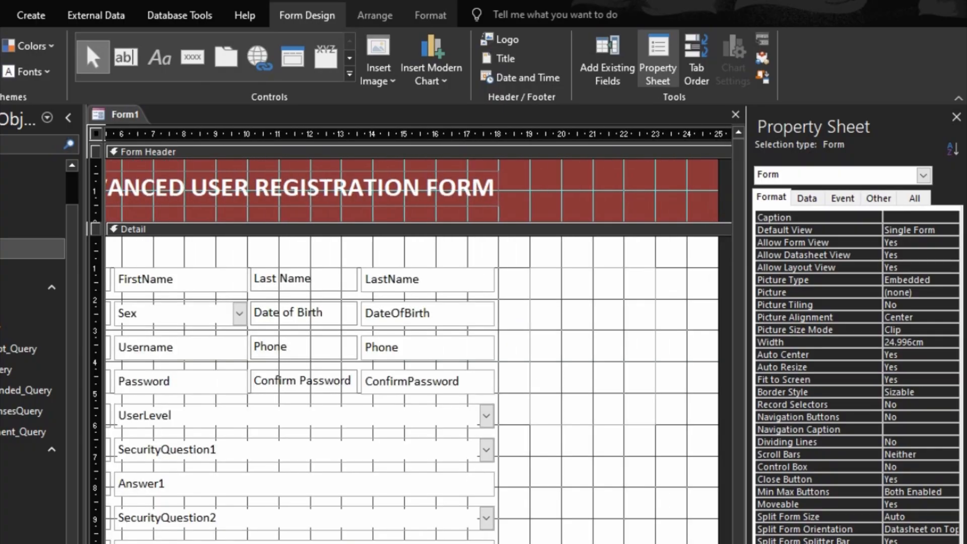
{"action": "left_click", "coordinate": [601, 418]}
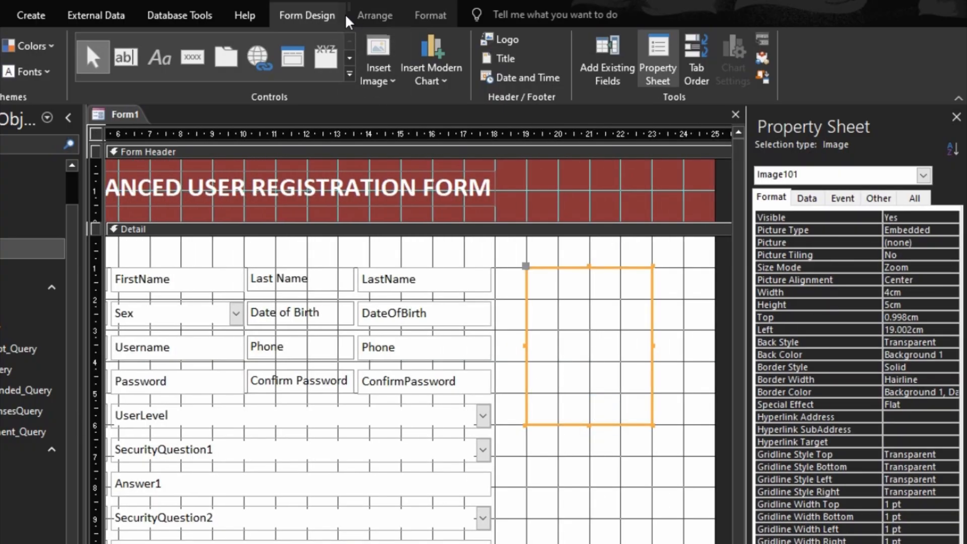
- Draw a button below the picture frame, duplicate it twice, and caption the top one 'Upload Picture'
{"action": "left_click", "coordinate": [193, 56]}
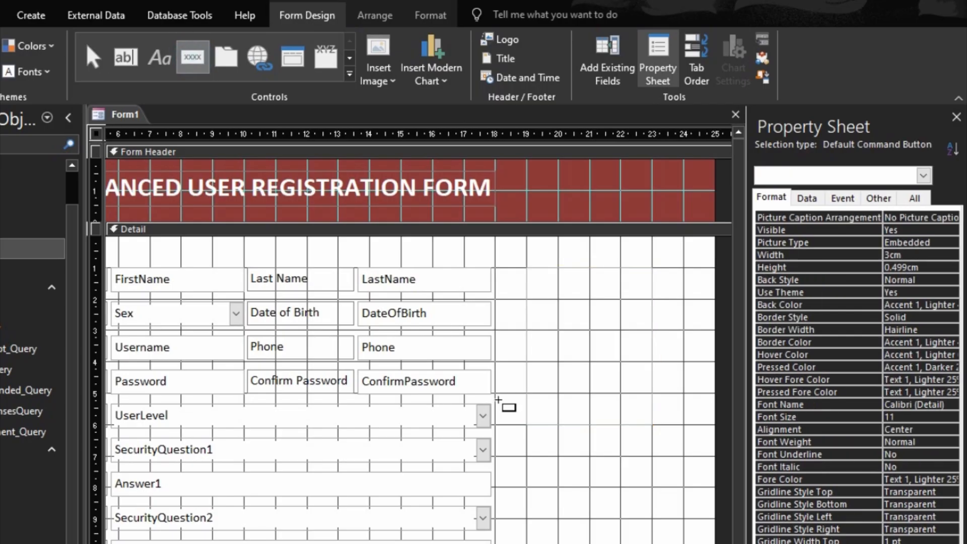
{"action": "left_click_drag", "start_coordinate": [528, 428], "coordinate": [652, 456]}
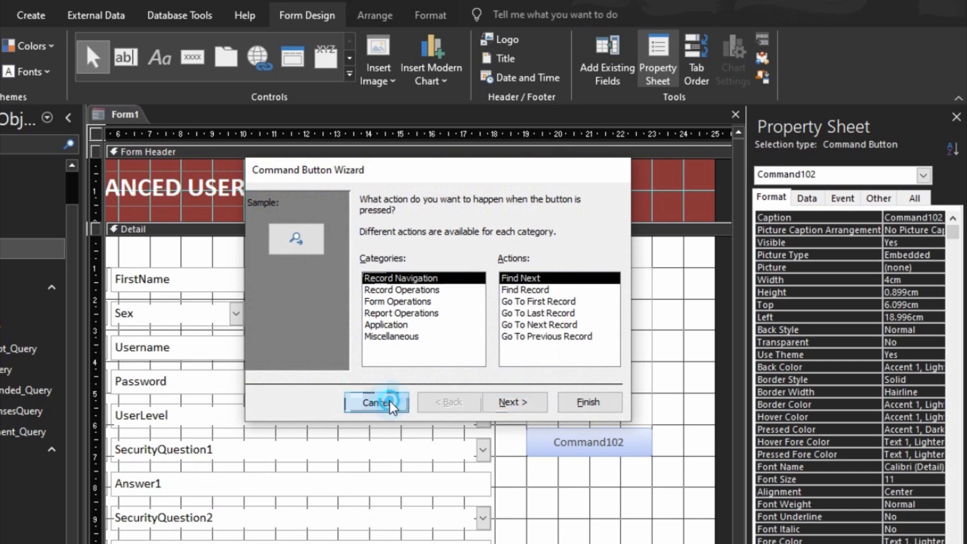
{"action": "left_click", "coordinate": [366, 401]}
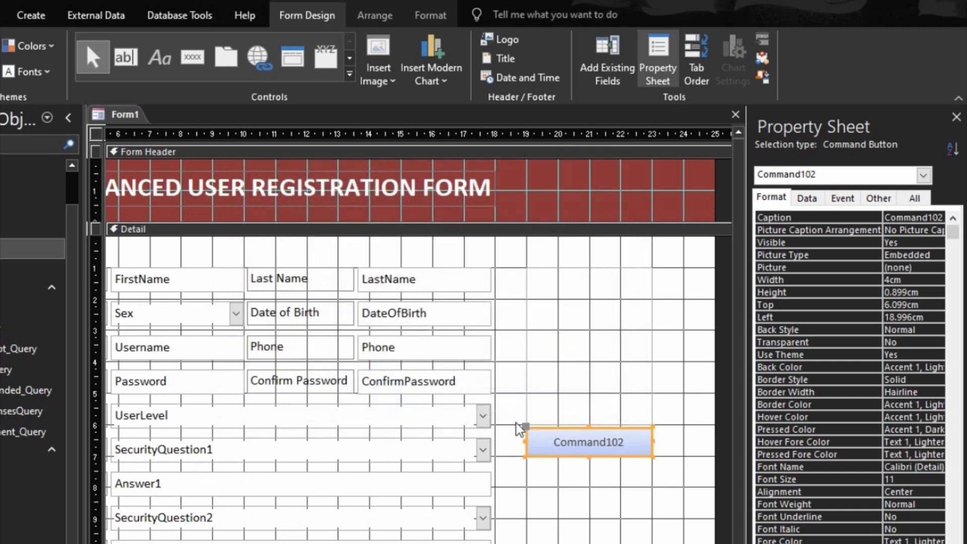
{"action": "key", "text": "ctrl+v"}
{"action": "key", "text": "ctrl+v"}
{"action": "left_click", "coordinate": [589, 446]}
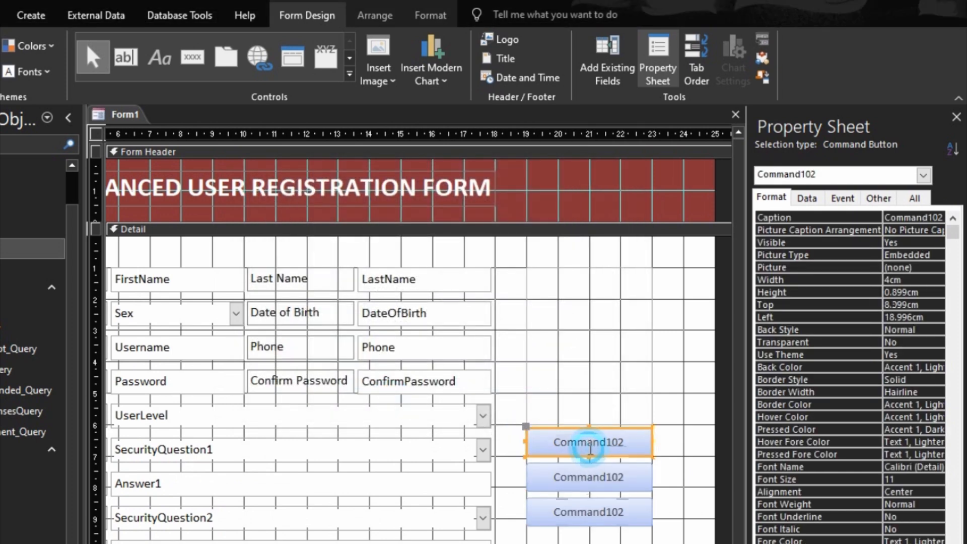
{"action": "double_click", "coordinate": [591, 447]}
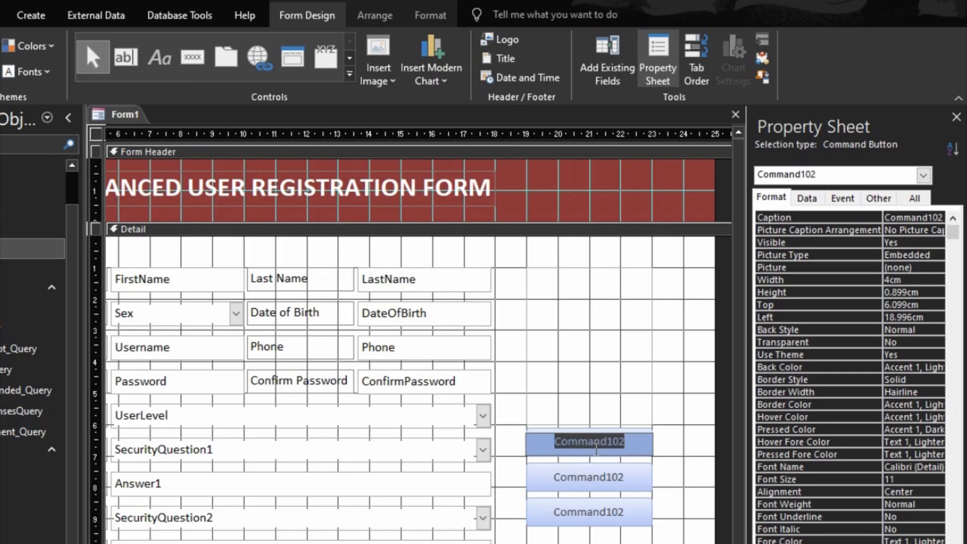
{"action": "type", "text": "Upload"}
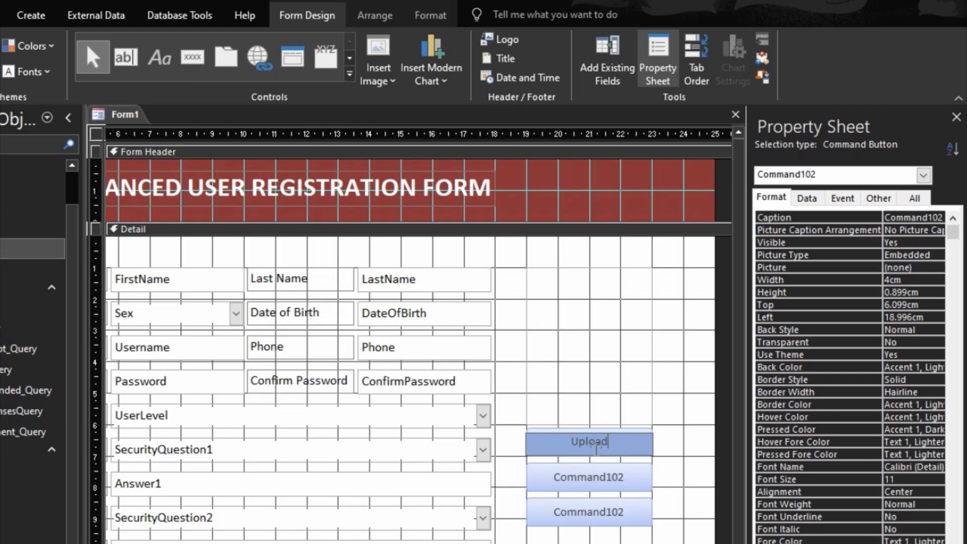
{"action": "type", "text": " Picture"}
- Caption the middle button 'Register' and start the bottom button's 'Log In' caption
{"action": "left_click", "coordinate": [595, 478]}
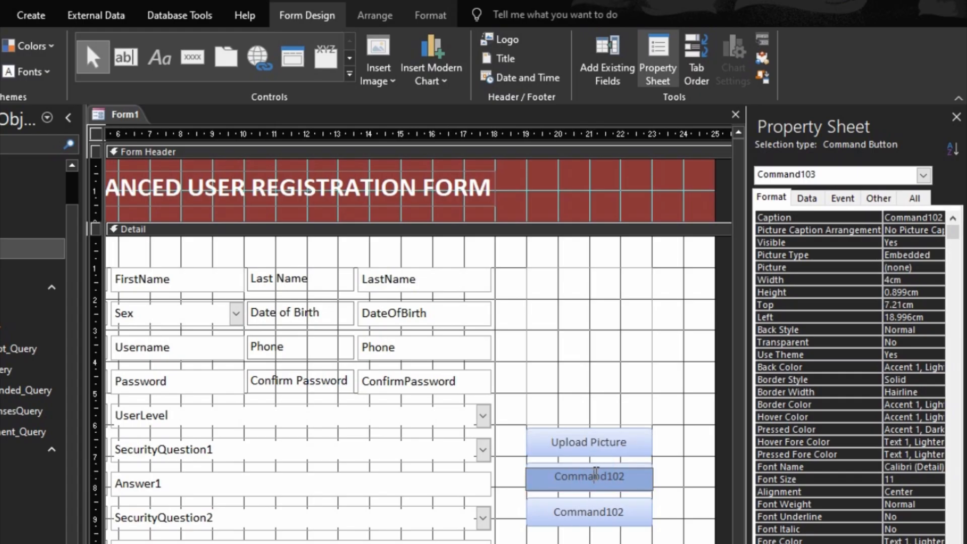
{"action": "type", "text": "Re"}
{"action": "left_click_drag", "start_coordinate": [647, 477], "coordinate": [476, 467]}
{"action": "type", "text": "RE"}
{"action": "key", "text": "BackSpace"}
{"action": "type", "text": "egister"}
{"action": "left_click", "coordinate": [630, 514]}
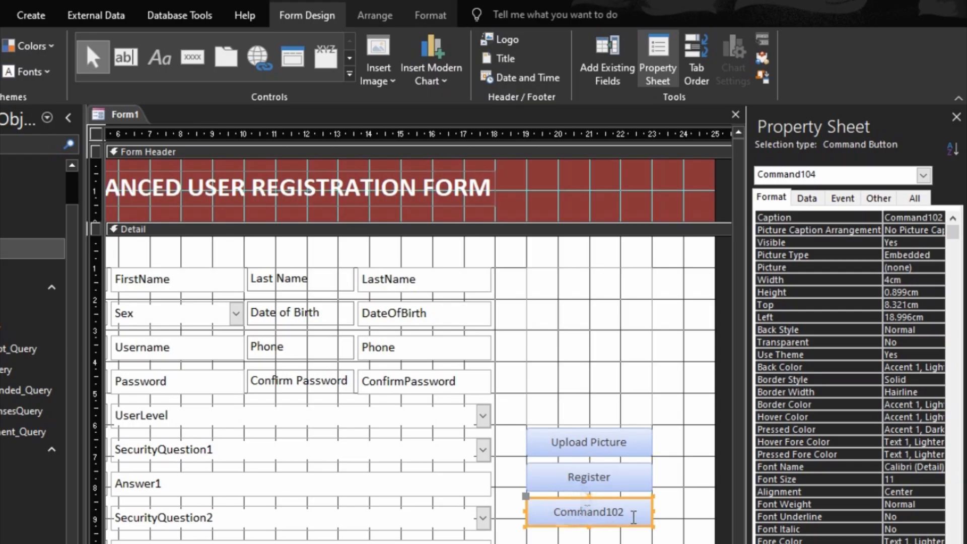
{"action": "left_click", "coordinate": [625, 513]}
{"action": "left_click_drag", "start_coordinate": [621, 511], "coordinate": [506, 502]}
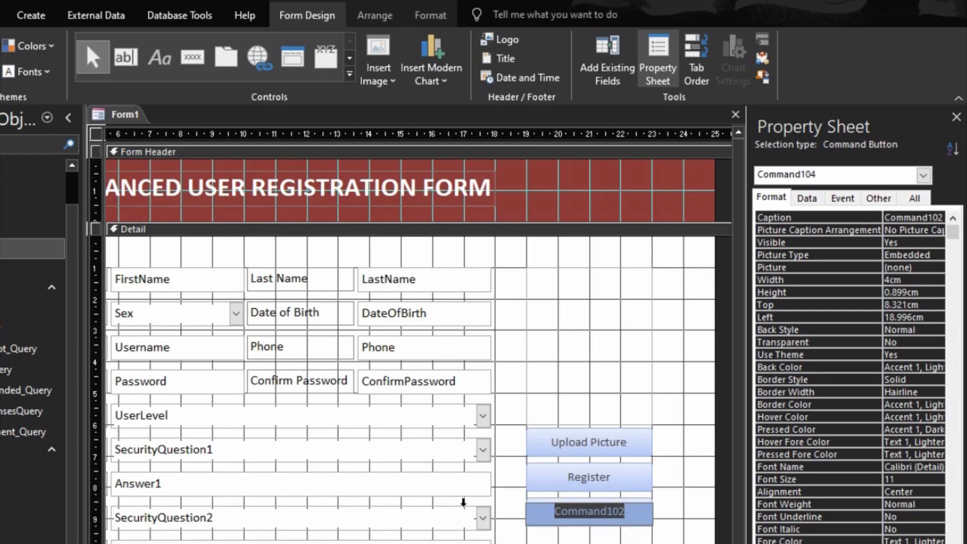
{"action": "type", "text": "Login"}
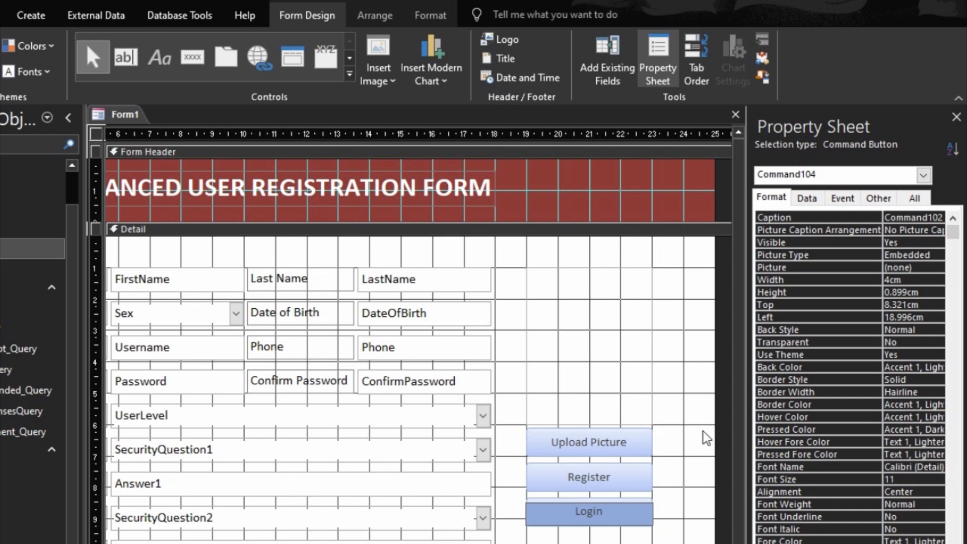
{"action": "key", "text": "BackSpace"}
{"action": "key", "text": "BackSpace"}
- Finish the 'Log In' caption and name the Upload Picture button UploadBtn
{"action": "type", "text": "In"}
{"action": "left_click", "coordinate": [684, 404]}
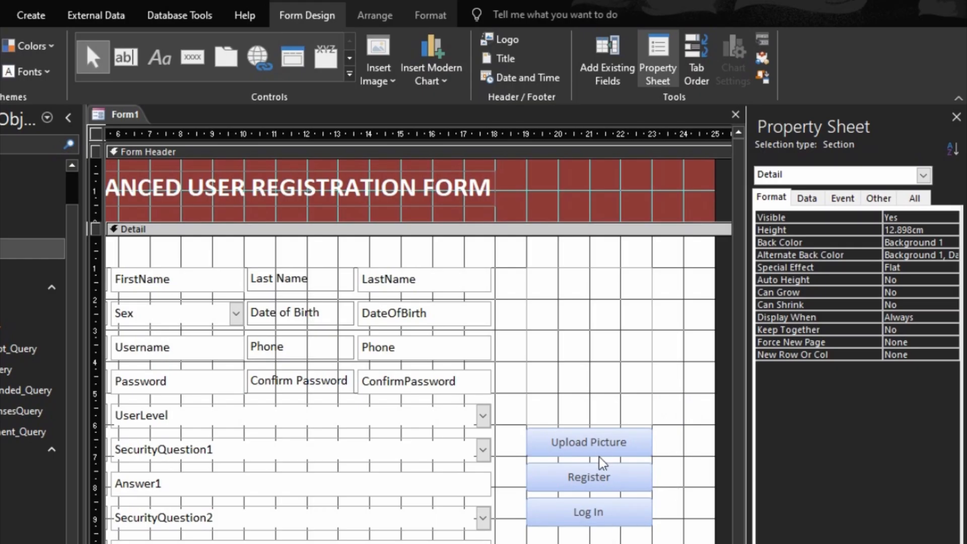
{"action": "left_click", "coordinate": [602, 448]}
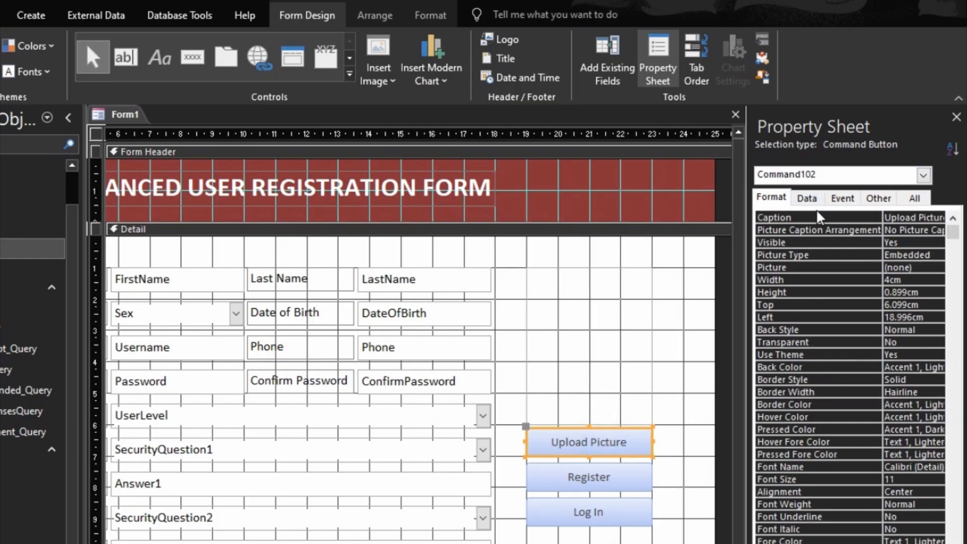
{"action": "left_click", "coordinate": [871, 198]}
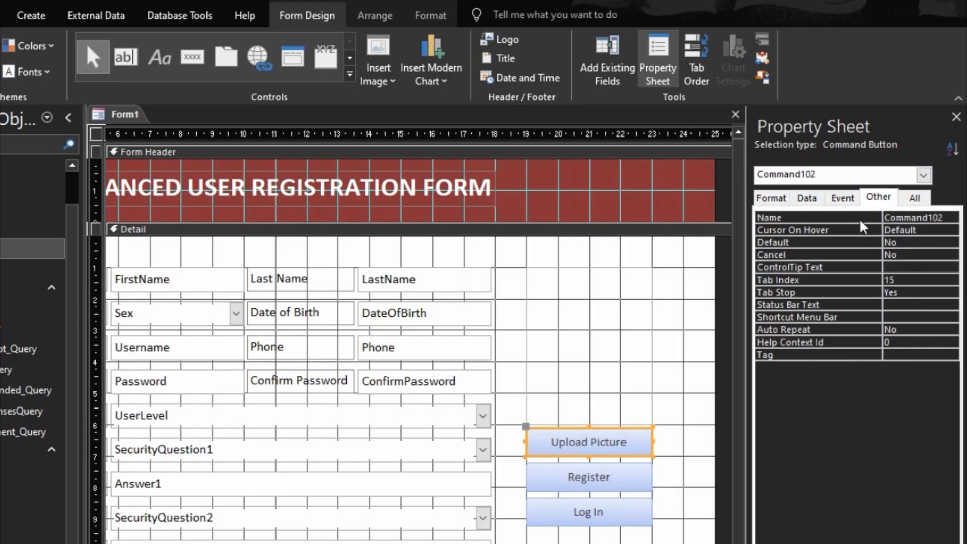
{"action": "left_click", "coordinate": [860, 219]}
{"action": "type", "text": "UploadBtn"}
{"action": "key", "text": "Return"}
- Name the Register button RegisterBtn and the Log In button LoginBtn
{"action": "left_click", "coordinate": [625, 486]}
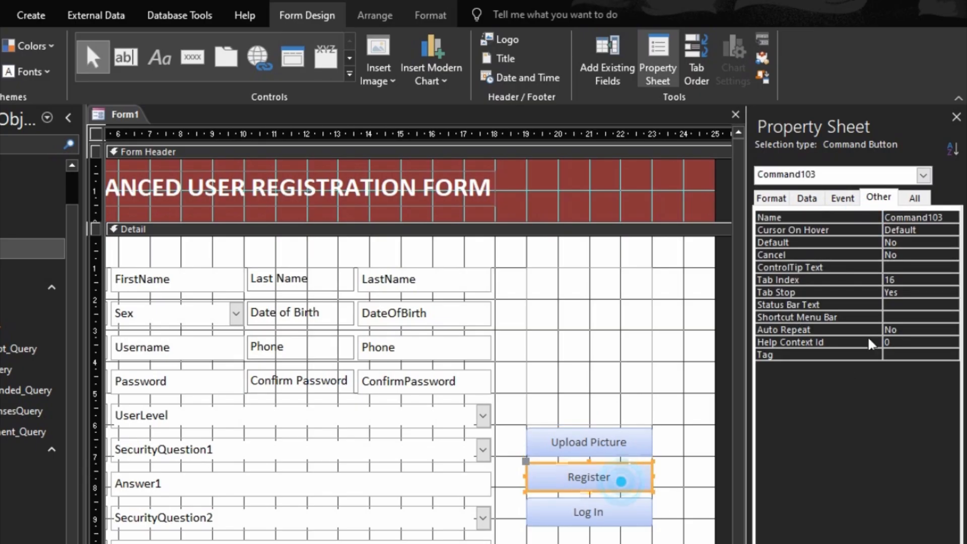
{"action": "left_click", "coordinate": [878, 218]}
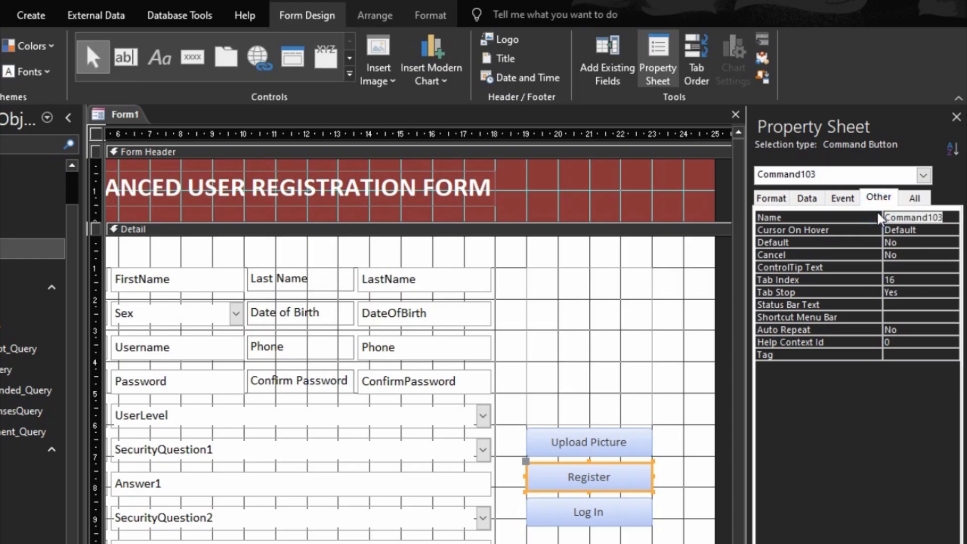
{"action": "type", "text": "Regin"}
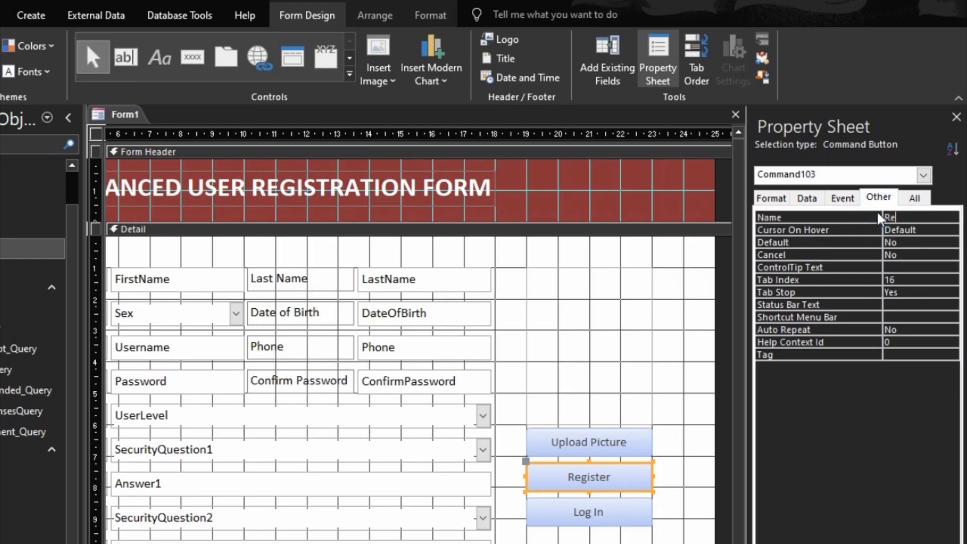
{"action": "key", "text": "BackSpace"}
{"action": "type", "text": "sterBtn"}
{"action": "left_click", "coordinate": [604, 509]}
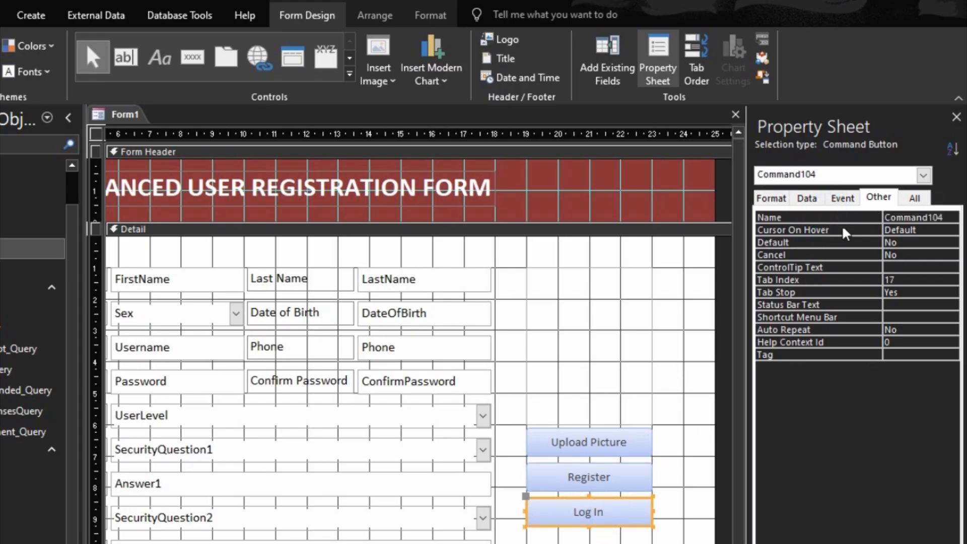
{"action": "left_click", "coordinate": [856, 218]}
{"action": "type", "text": "Lo"}
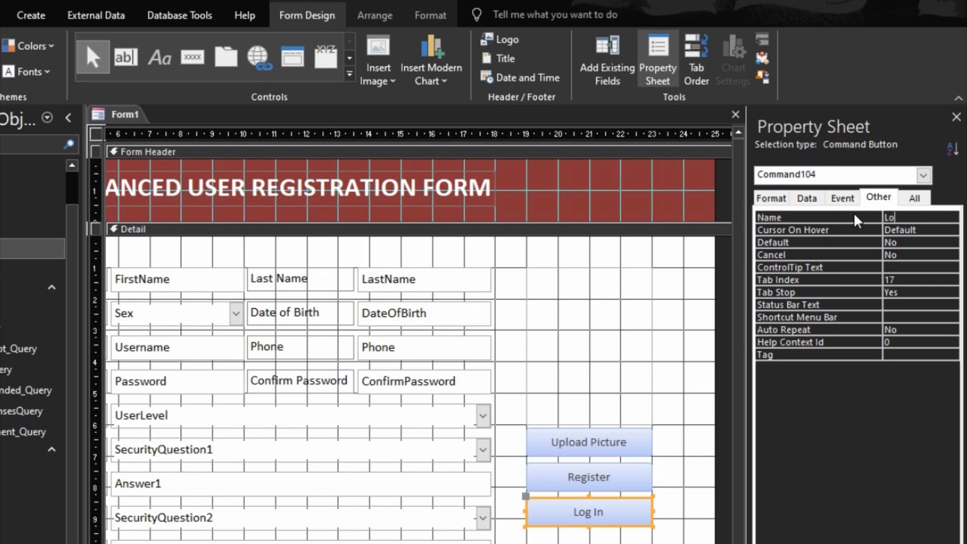
{"action": "type", "text": "ginRtn"}
{"action": "key", "text": "Return"}
{"action": "left_click", "coordinate": [690, 398]}
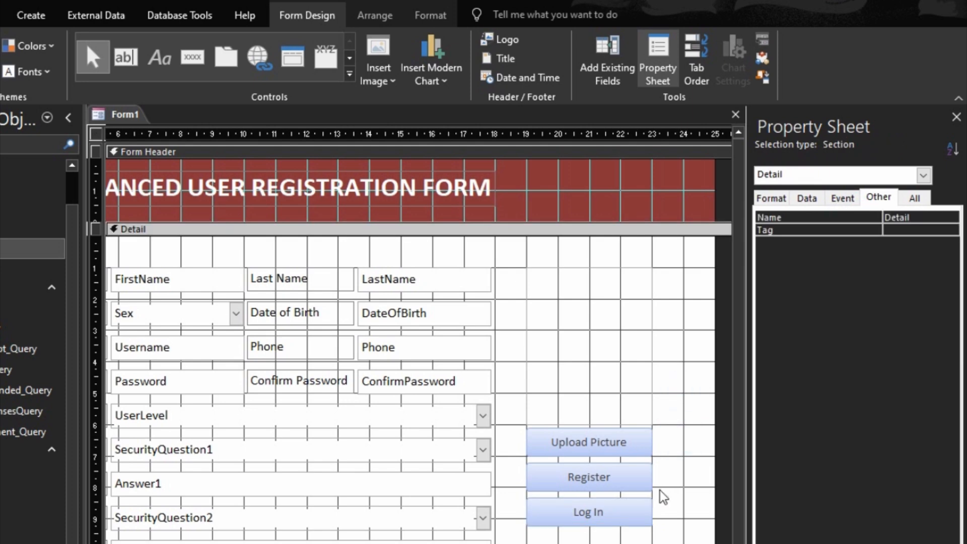
{"action": "left_click", "coordinate": [623, 519]}
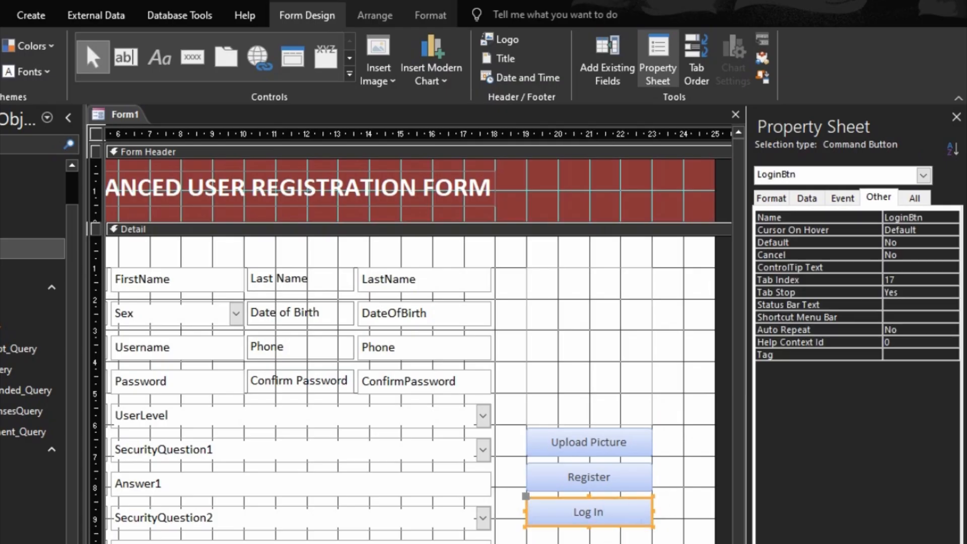
- Bottom-align Log In with its neighbouring field and Register with SecurityQuestion2
{"action": "left_click", "coordinate": [395, 538], "text": "shift"}
{"action": "right_click", "coordinate": [398, 537]}
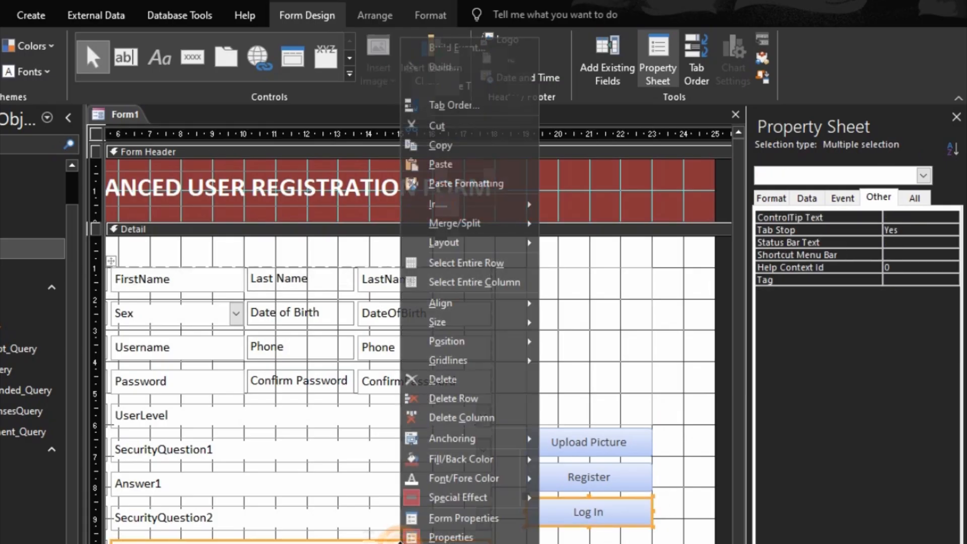
{"action": "mouse_move", "coordinate": [484, 303]}
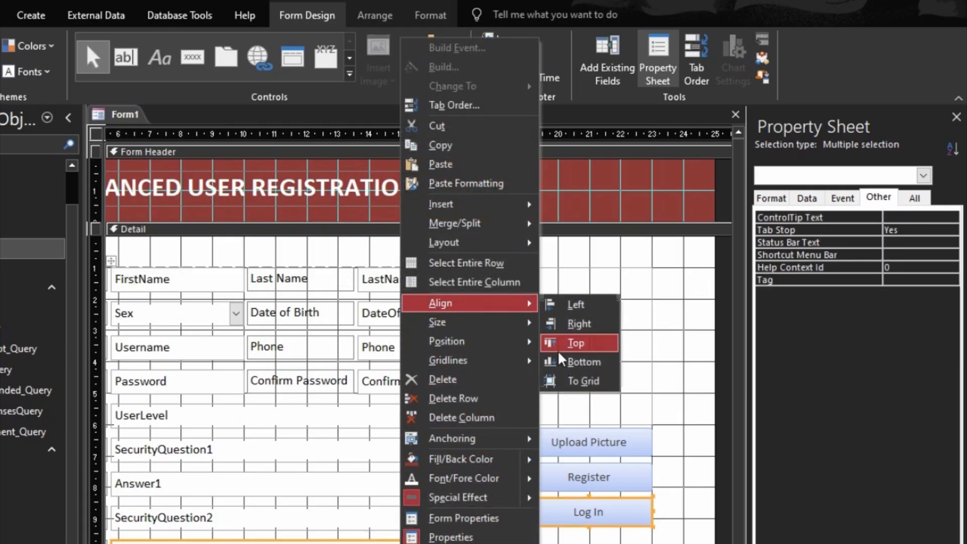
{"action": "left_click", "coordinate": [579, 362]}
{"action": "left_click", "coordinate": [596, 484]}
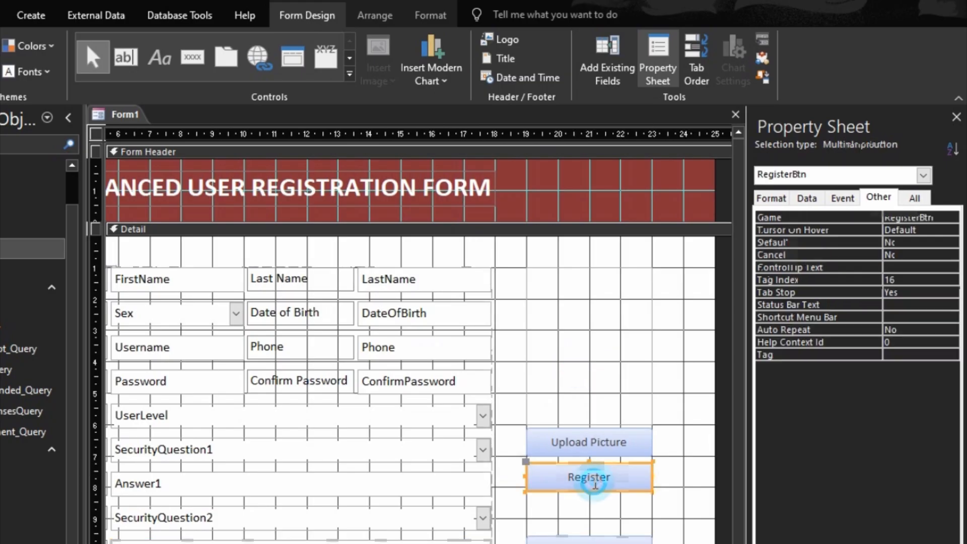
{"action": "left_click", "coordinate": [468, 520], "text": "shift"}
{"action": "right_click", "coordinate": [469, 520]}
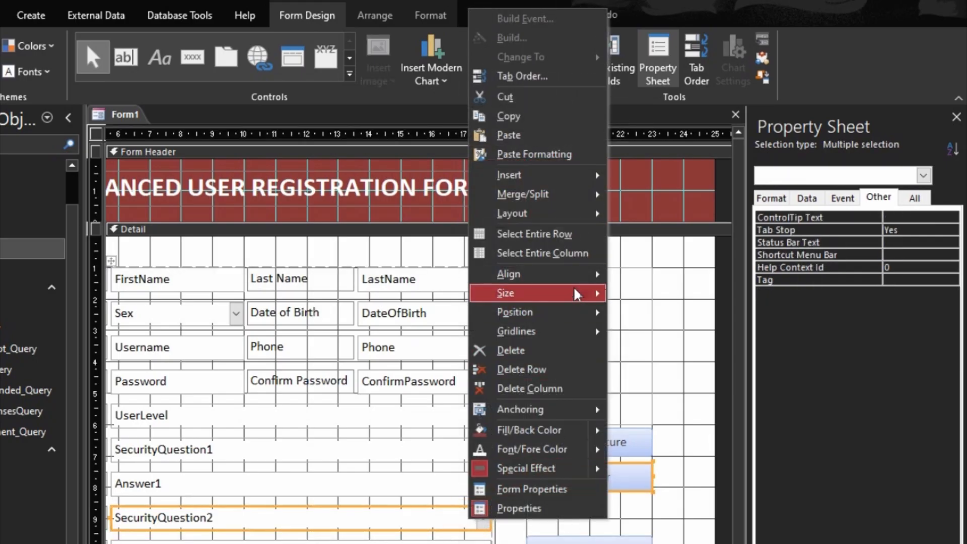
{"action": "mouse_move", "coordinate": [579, 273]}
{"action": "left_click", "coordinate": [650, 333]}
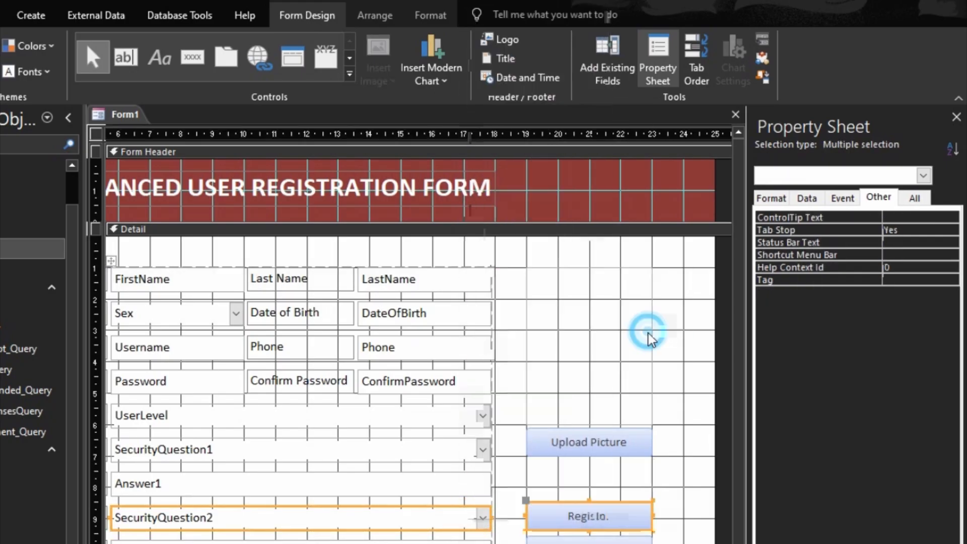
{"action": "left_click", "coordinate": [659, 473]}
- Give the three buttons 12-point text, Automatic fill color and Automatic font color
{"action": "left_click_drag", "start_coordinate": [669, 431], "coordinate": [566, 543]}
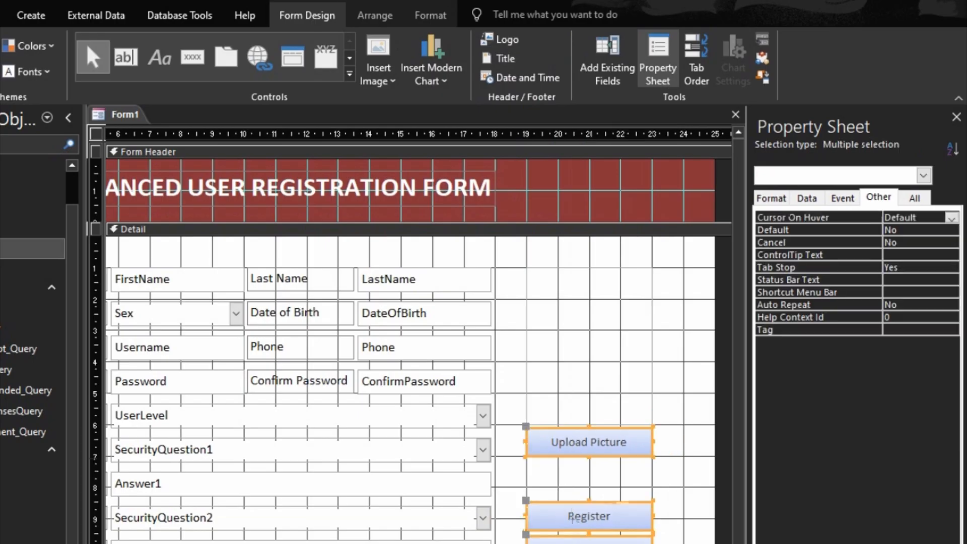
{"action": "left_click", "coordinate": [430, 16]}
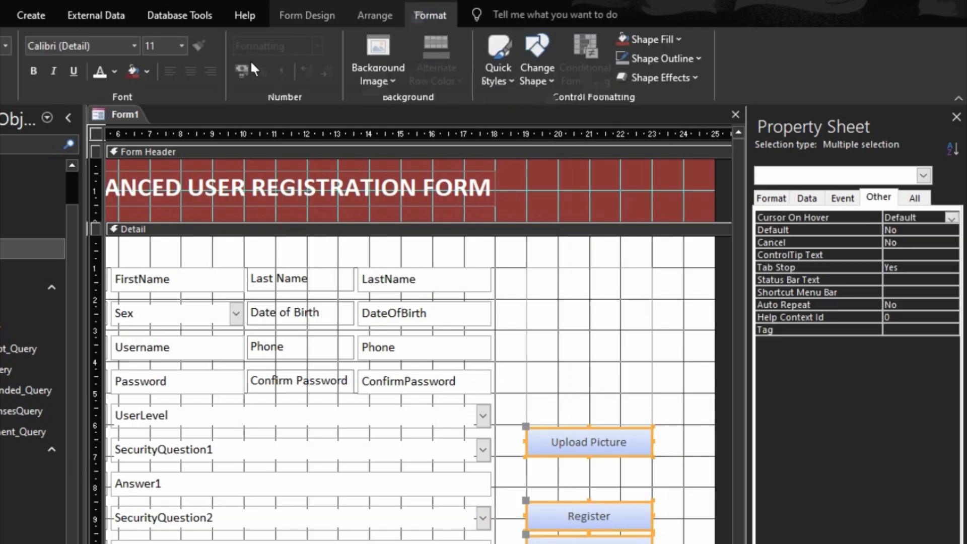
{"action": "left_click", "coordinate": [182, 46]}
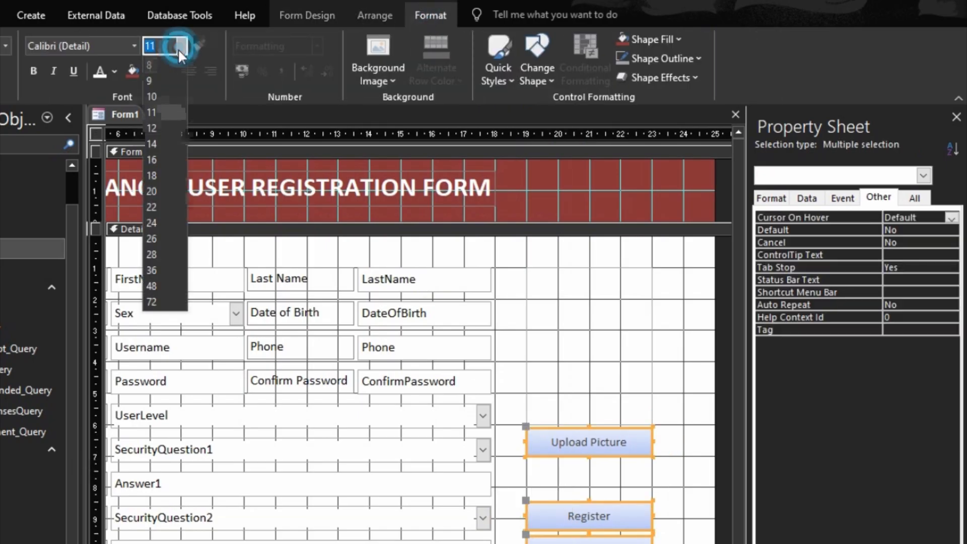
{"action": "left_click", "coordinate": [153, 128]}
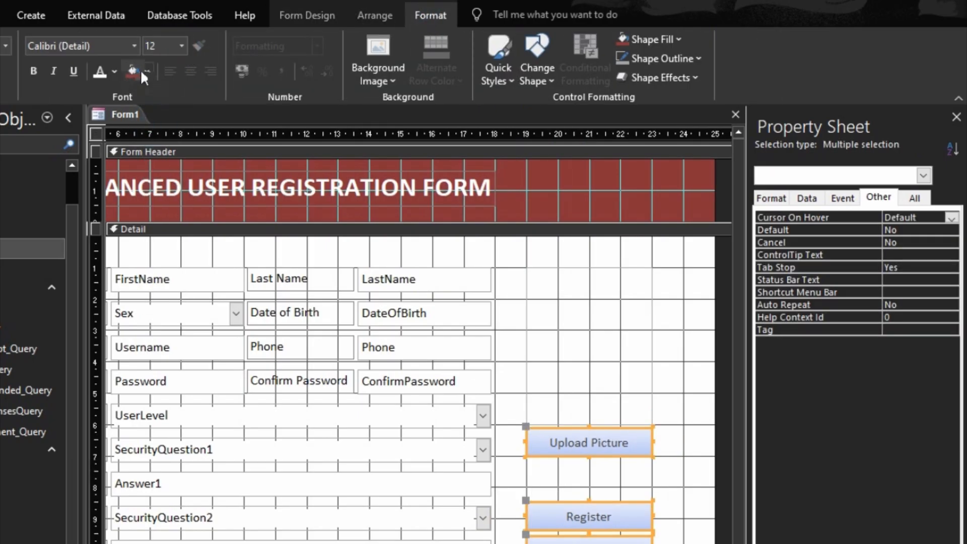
{"action": "left_click", "coordinate": [146, 71]}
{"action": "left_click", "coordinate": [141, 93]}
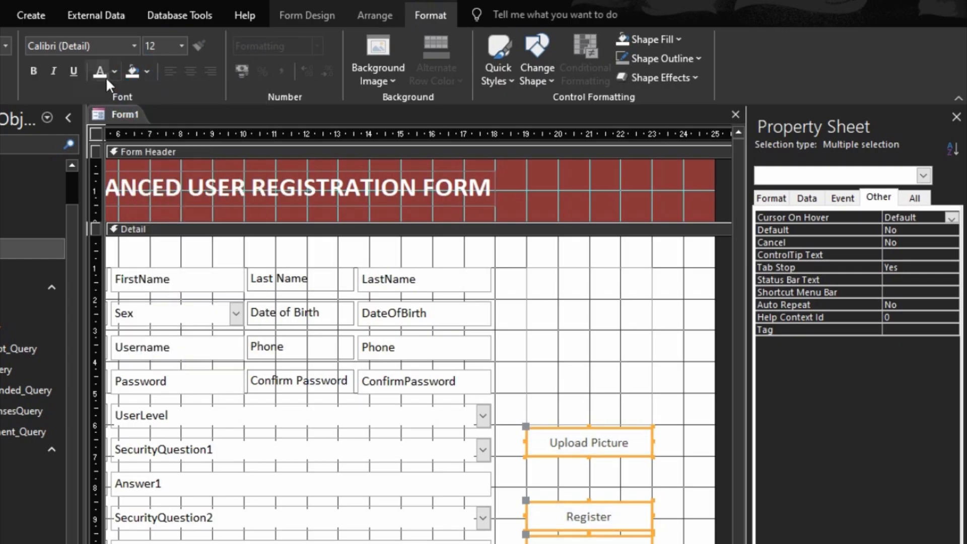
{"action": "left_click", "coordinate": [115, 70]}
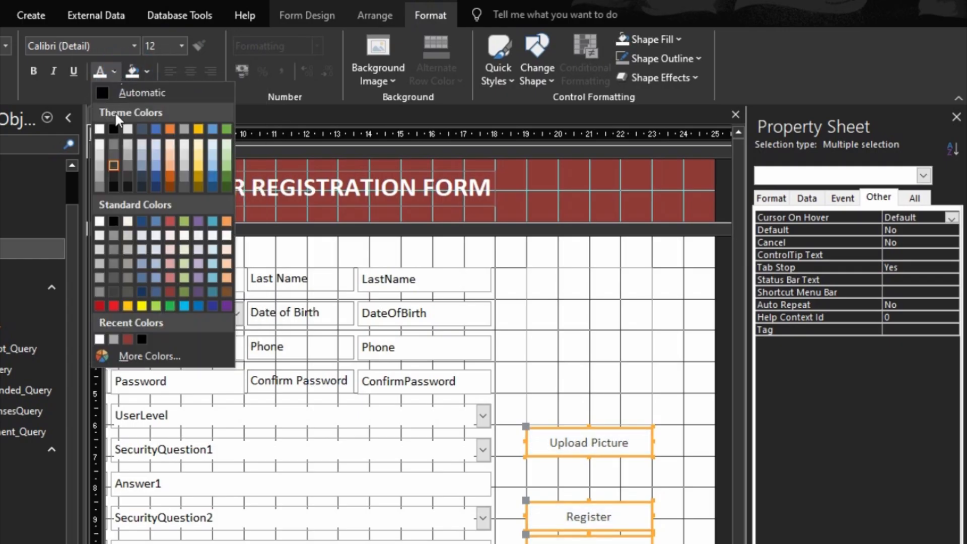
{"action": "left_click", "coordinate": [119, 94]}
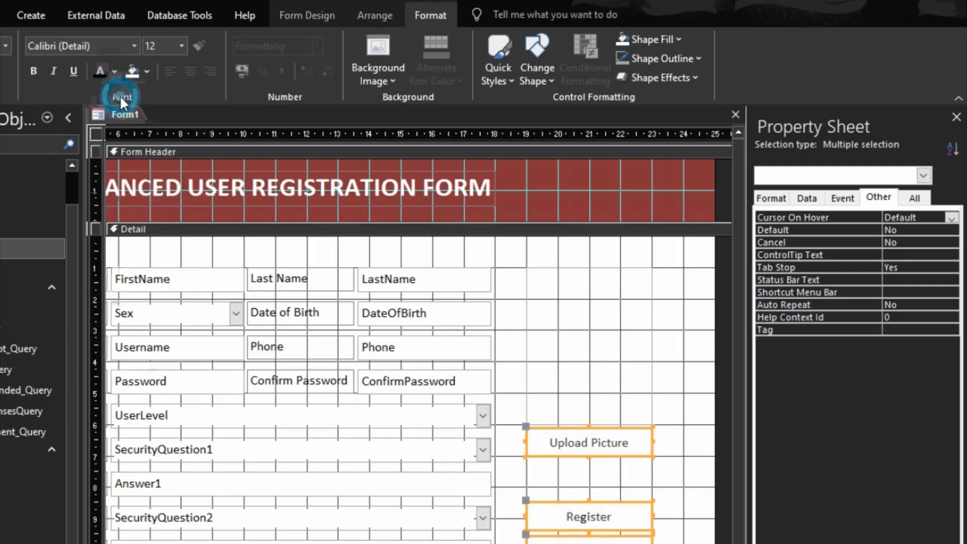
{"action": "left_click", "coordinate": [698, 443]}
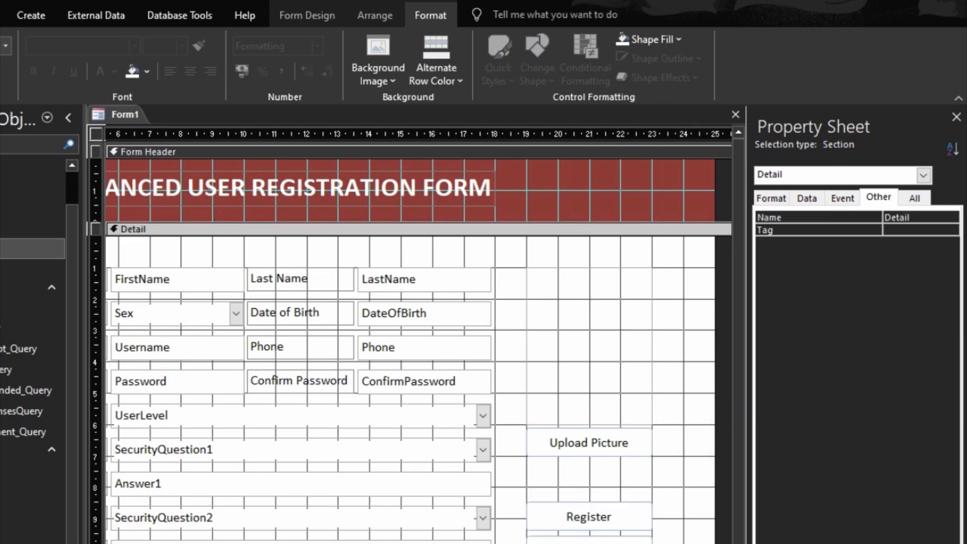
{"action": "key", "text": "F5"}
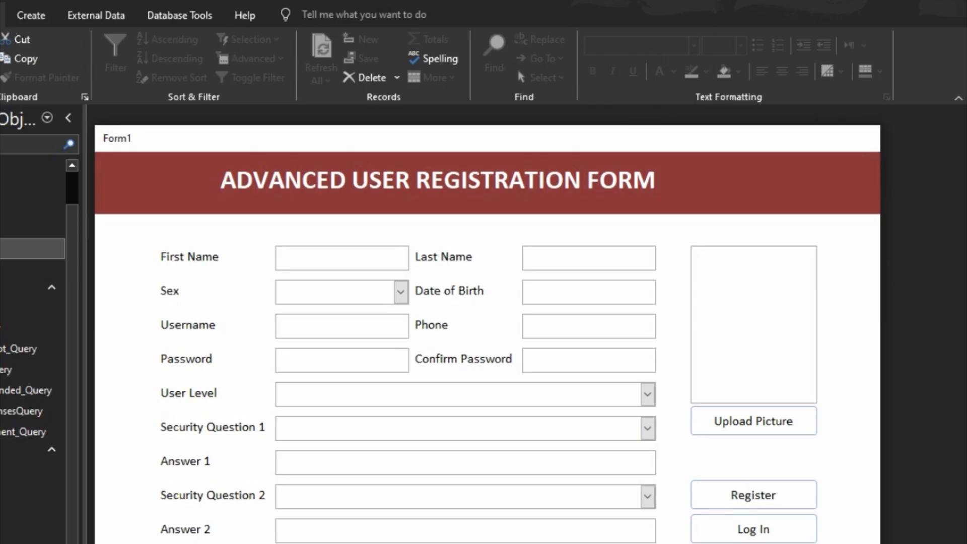
{"action": "key", "text": "ctrl+period"}
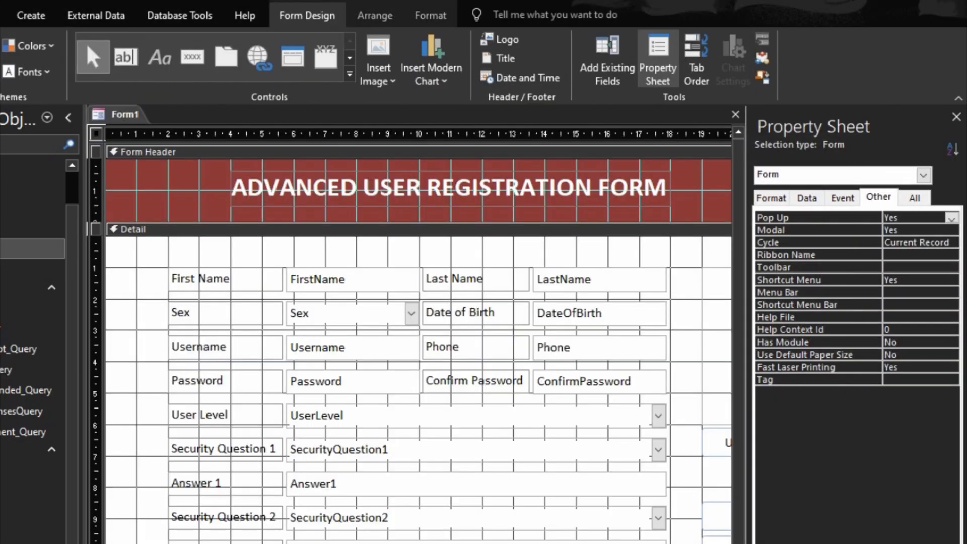
{"action": "scroll", "coordinate": [418, 333], "scroll_direction": "right", "scroll_amount": 5}
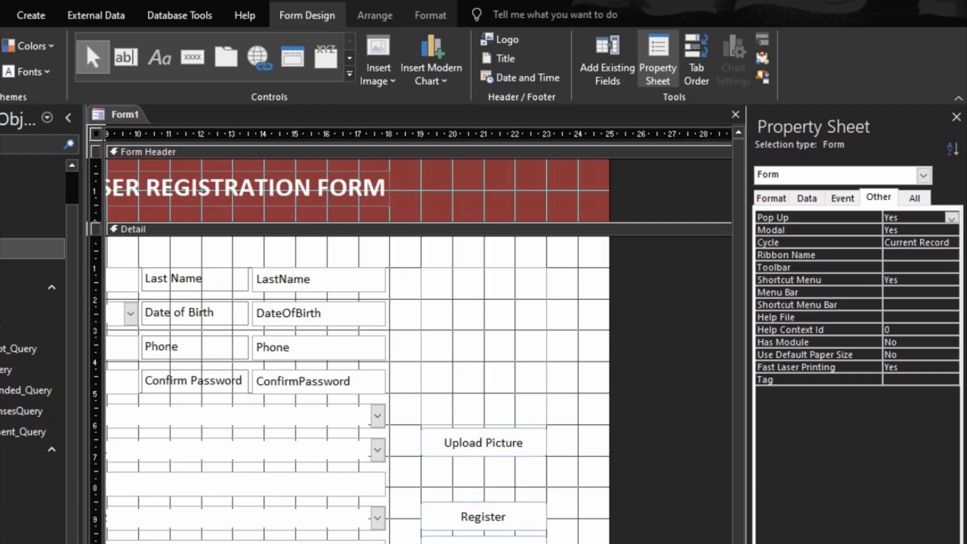
- Build the Upload Picture button's Click event as VBA code, with blank lines inside UploadBtn_Click
{"action": "right_click", "coordinate": [479, 444]}
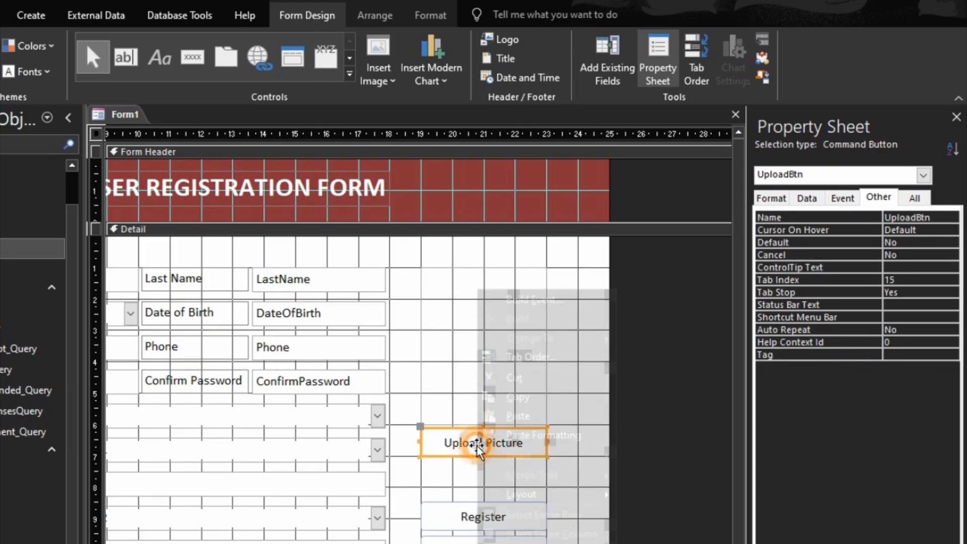
{"action": "left_click", "coordinate": [530, 301]}
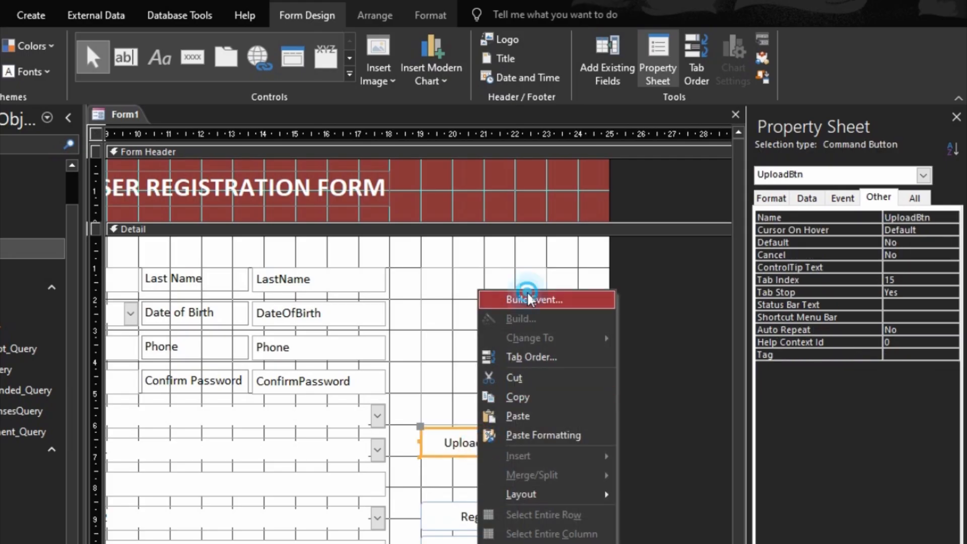
{"action": "left_click", "coordinate": [398, 232]}
{"action": "left_click", "coordinate": [424, 384]}
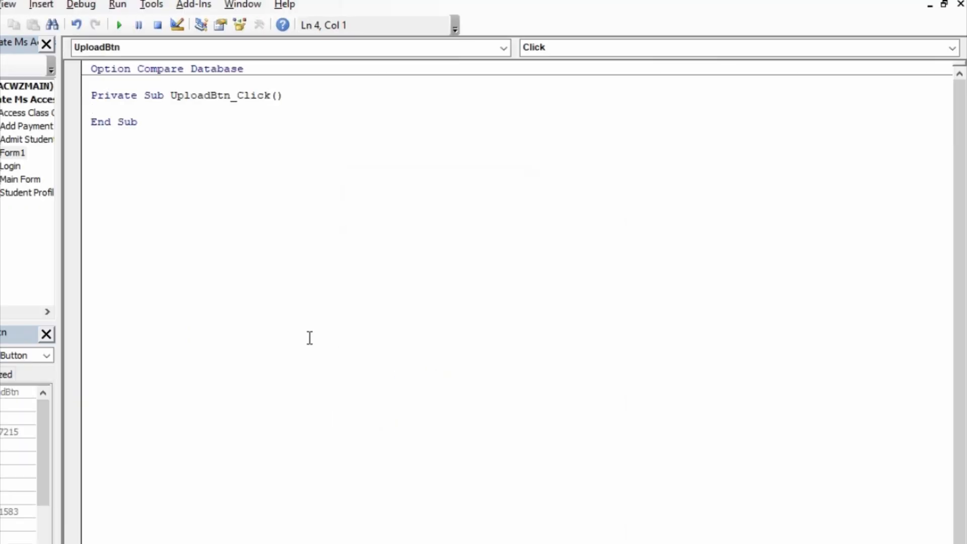
{"action": "key", "text": "Return"}
{"action": "key", "text": "Return"}
{"action": "key", "text": "Up"}
{"action": "key", "text": "Up"}
{"action": "key", "text": "Down"}
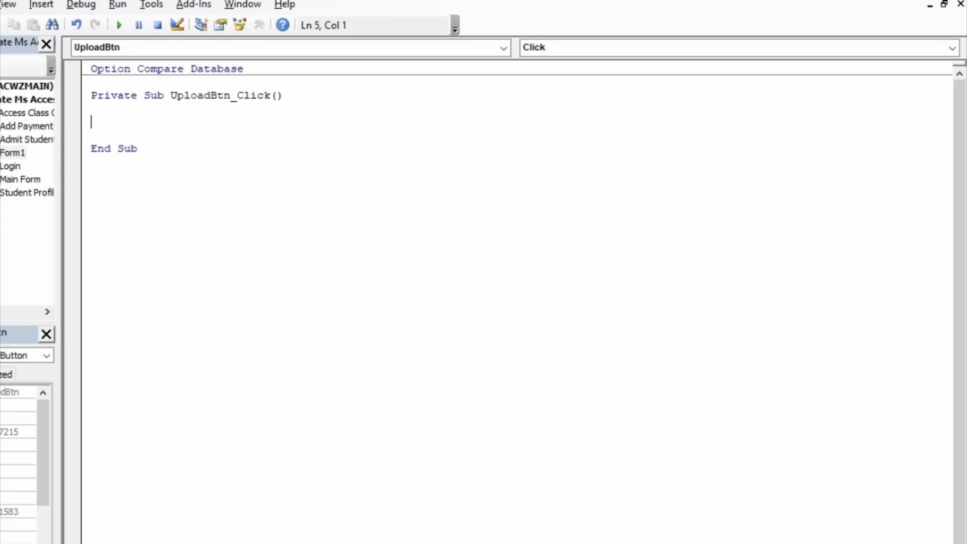
- Confirm Microsoft Office 16.0 Object Library is checked under Tools > References
{"action": "left_click", "coordinate": [141, 6]}
{"action": "left_click", "coordinate": [173, 22]}
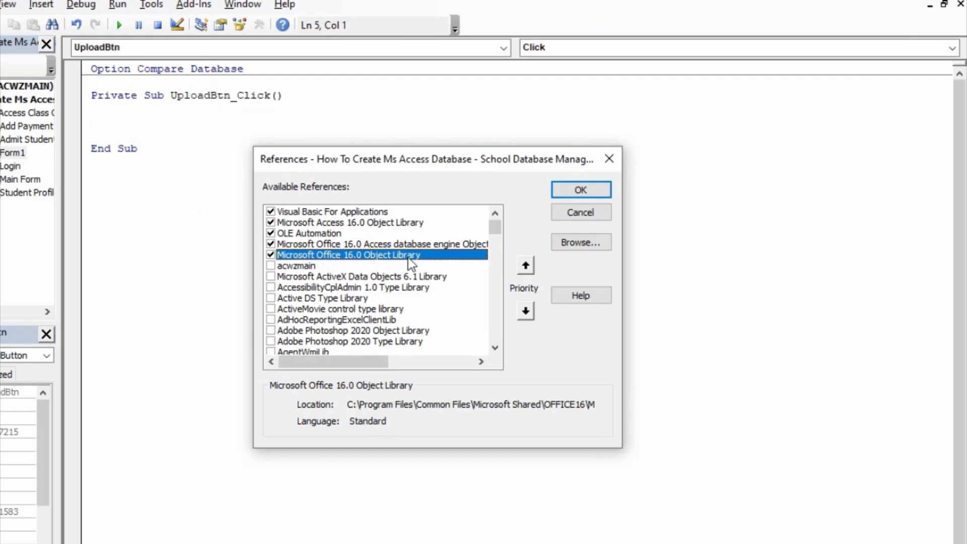
{"action": "scroll", "coordinate": [409, 258], "scroll_direction": "down", "scroll_amount": 15}
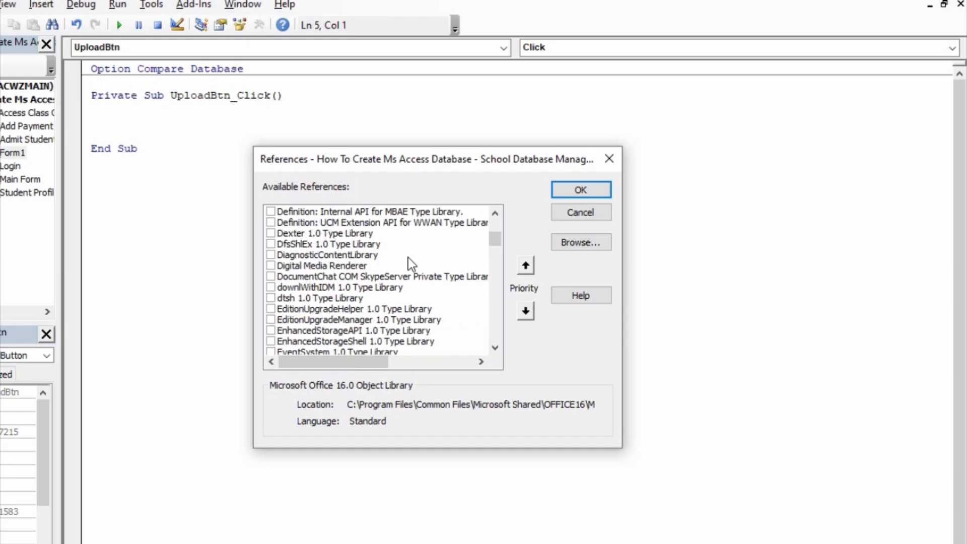
{"action": "left_click_drag", "start_coordinate": [495, 241], "coordinate": [495, 227]}
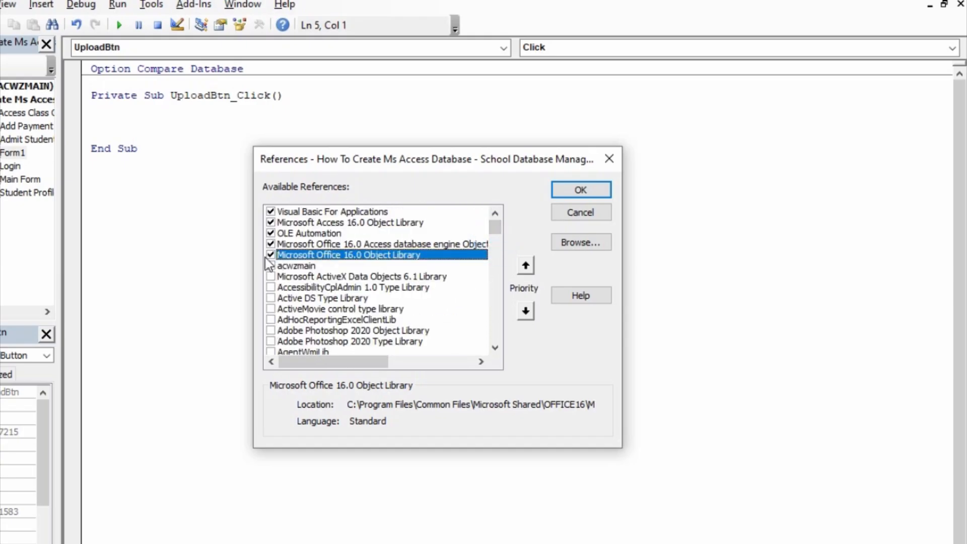
{"action": "left_click", "coordinate": [564, 190]}
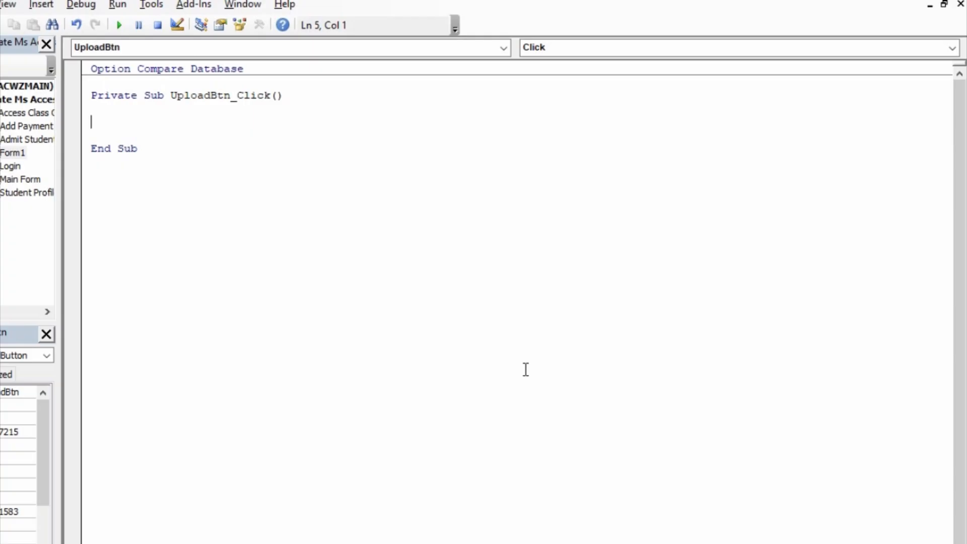
- Write 'On Error Resume Next' and 'Dim AccP As Office.FileDialog' in UploadBtn_Click
{"action": "type", "text": "pa"}
{"action": "key", "text": "BackSpace"}
{"action": "key", "text": "BackSpace"}
{"action": "key", "text": "BackSpace"}
{"action": "type", "text": "on error resume next"}
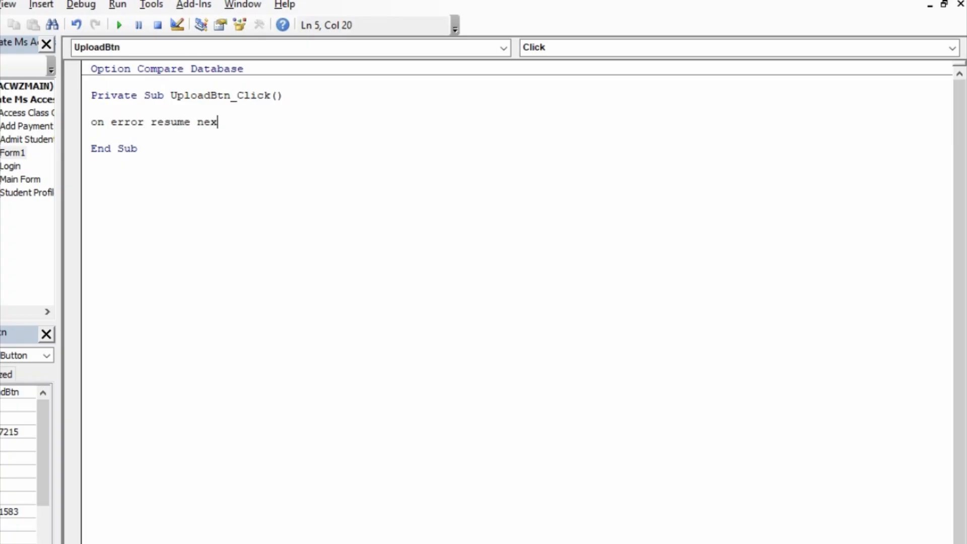
{"action": "key", "text": "Return"}
{"action": "key", "text": "Return"}
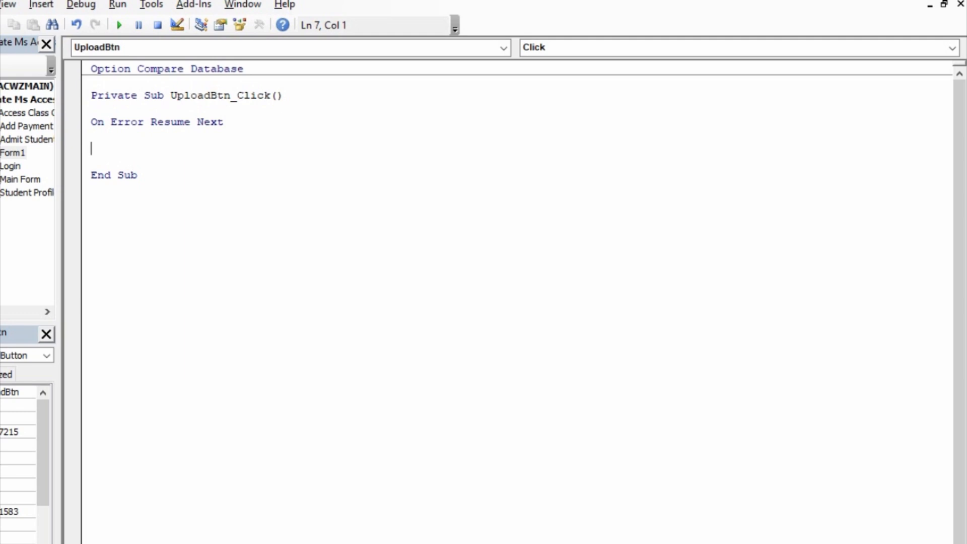
{"action": "type", "text": "dim AccP as offi"}
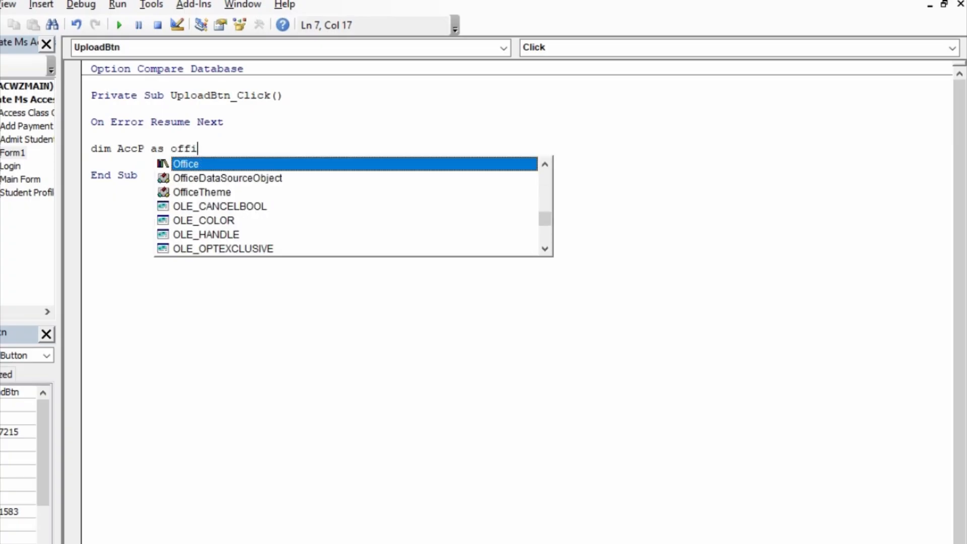
{"action": "key", "text": "Tab"}
{"action": "type", "text": "."}
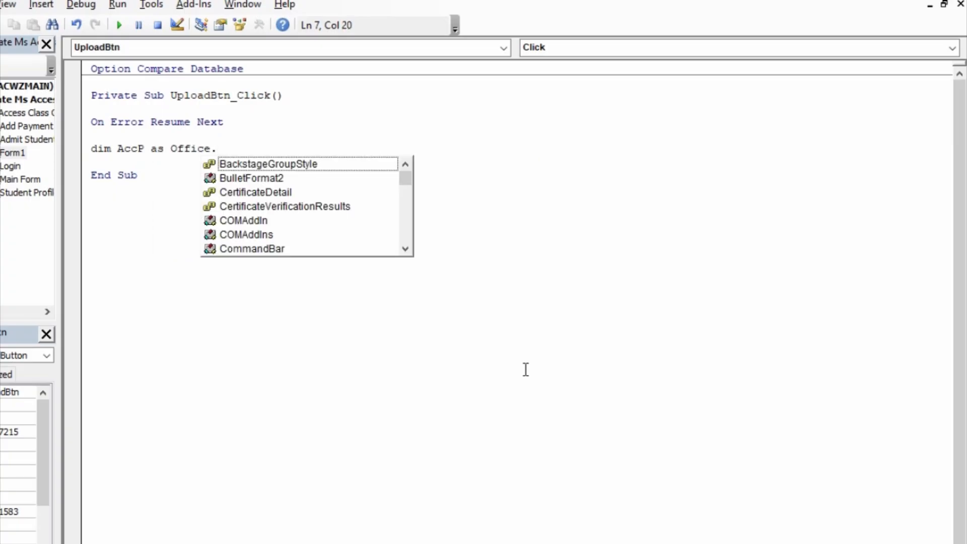
{"action": "type", "text": "f"}
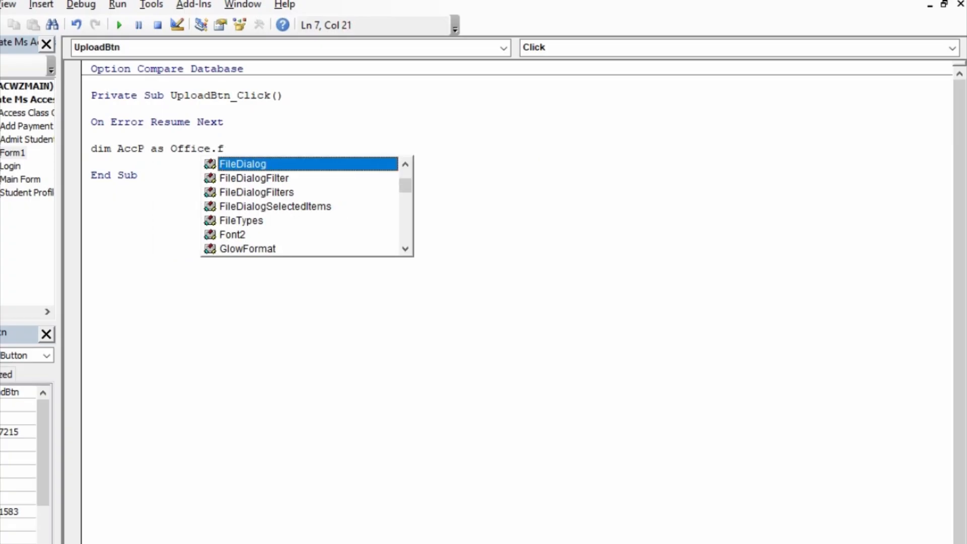
{"action": "key", "text": "Tab"}
{"action": "key", "text": "Return"}
{"action": "key", "text": "Return"}
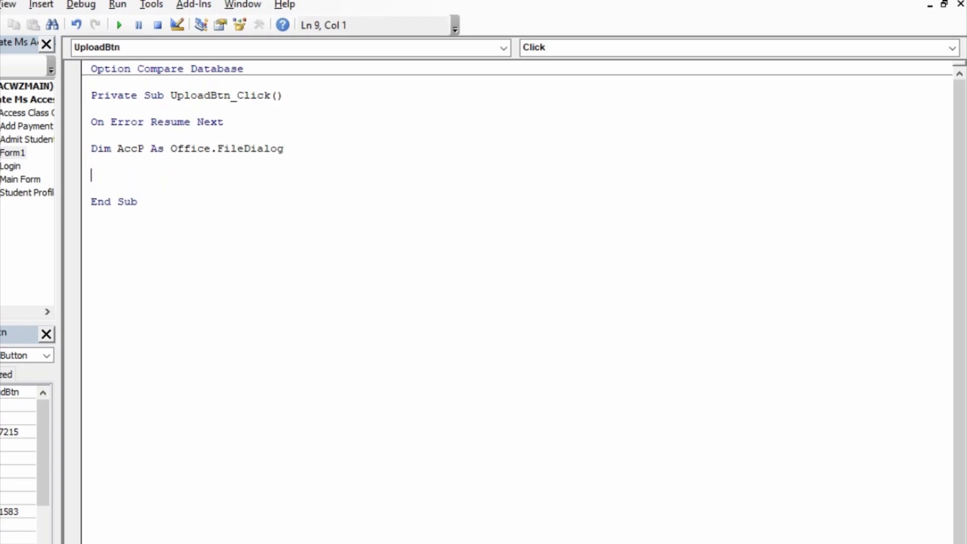
- Add 'Set AccP = Application.FileDialog(msoFileDialogFilePicker)'
{"action": "type", "text": "set accp"}
{"action": "type", "text": "= ap"}
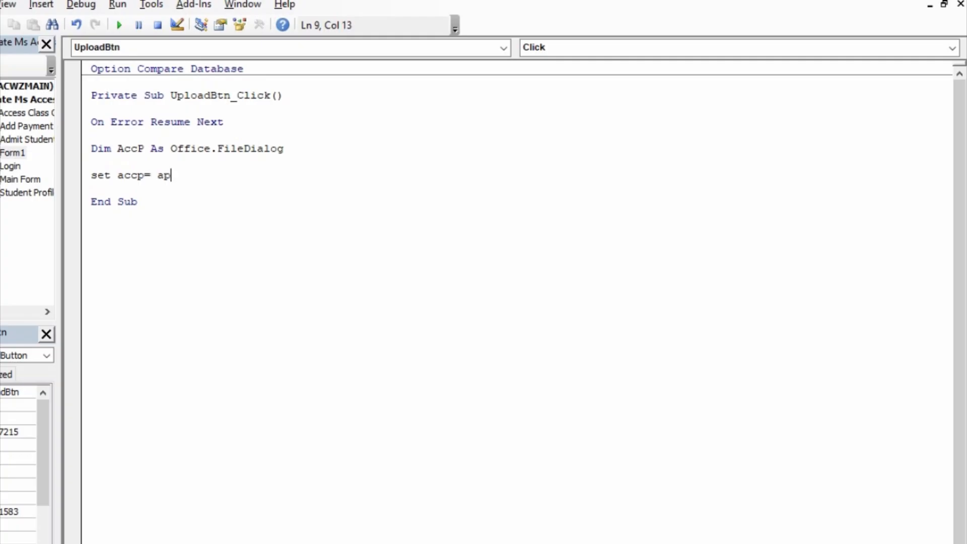
{"action": "type", "text": "plication1"}
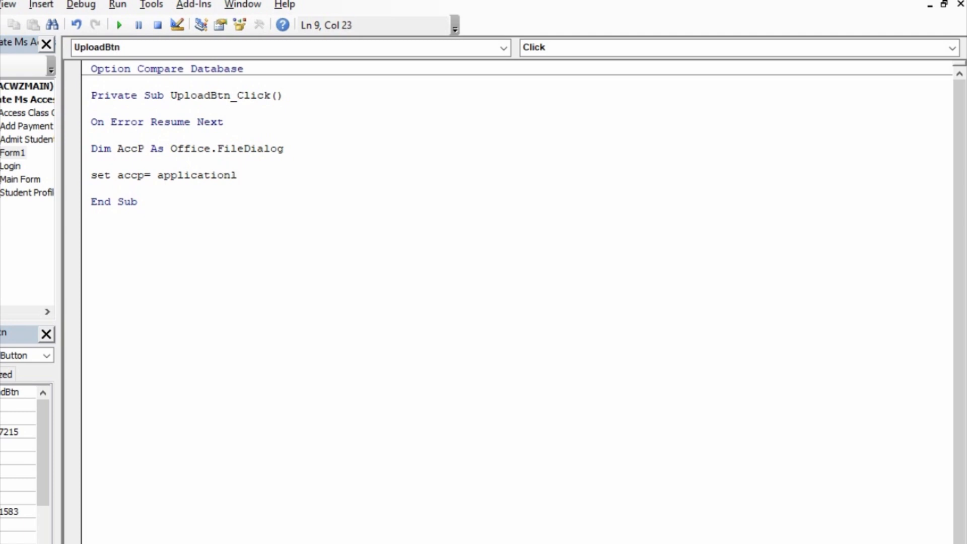
{"action": "key", "text": "BackSpace"}
{"action": "type", "text": "."}
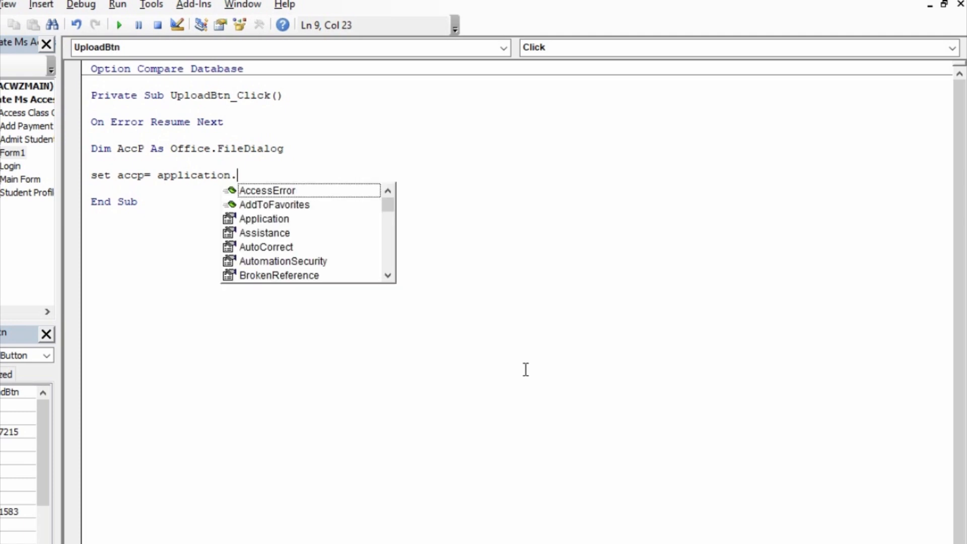
{"action": "type", "text": "fi"}
{"action": "key", "text": "Tab"}
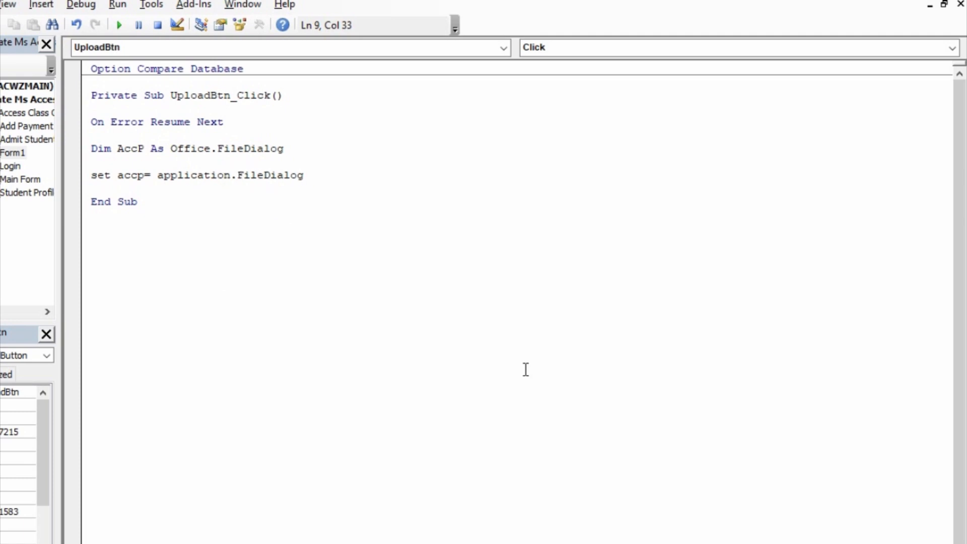
{"action": "type", "text": "("}
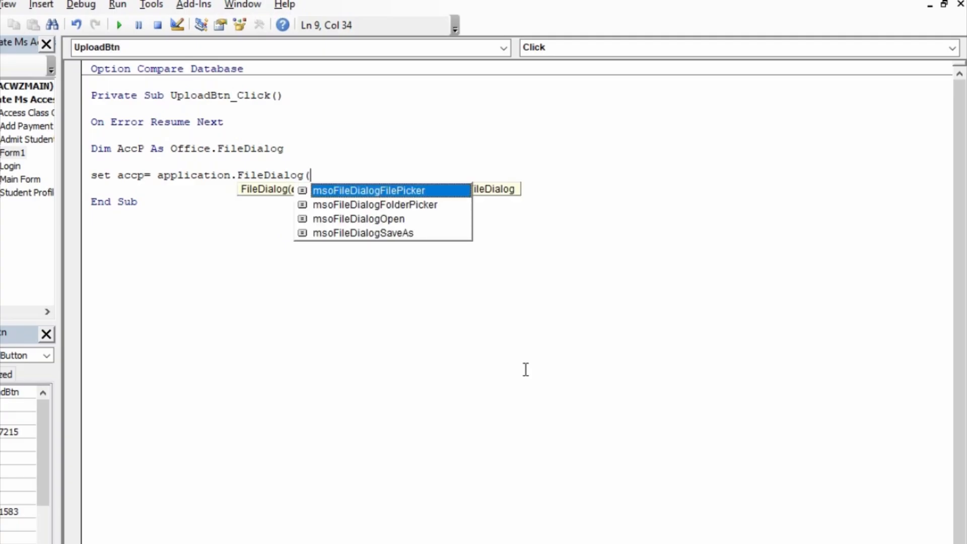
{"action": "key", "text": "Tab"}
{"action": "type", "text": ")"}
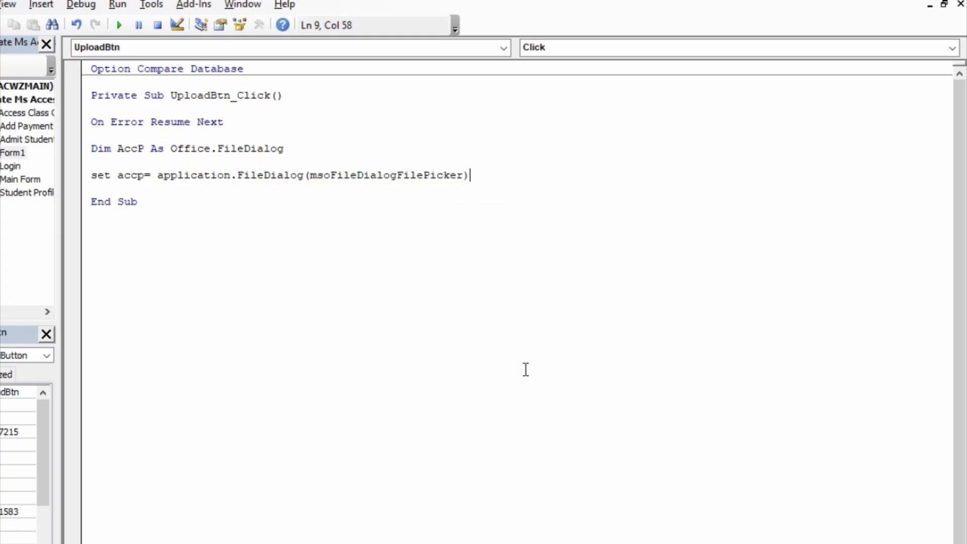
{"action": "key", "text": "Return"}
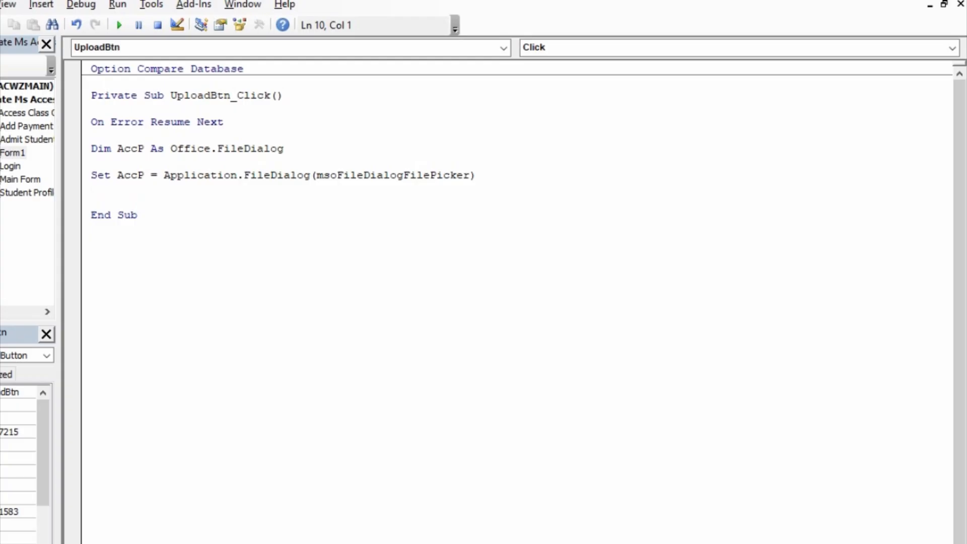
- Add 'AccP.AllowMultiSelect = False' and open an 'If AccP.Show Then' block
{"action": "type", "text": "accp.all"}
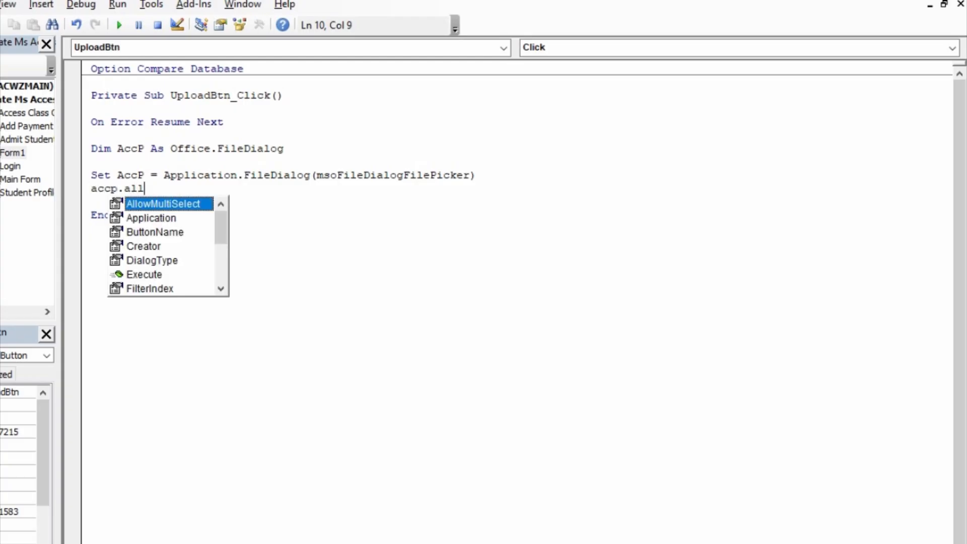
{"action": "key", "text": "Tab"}
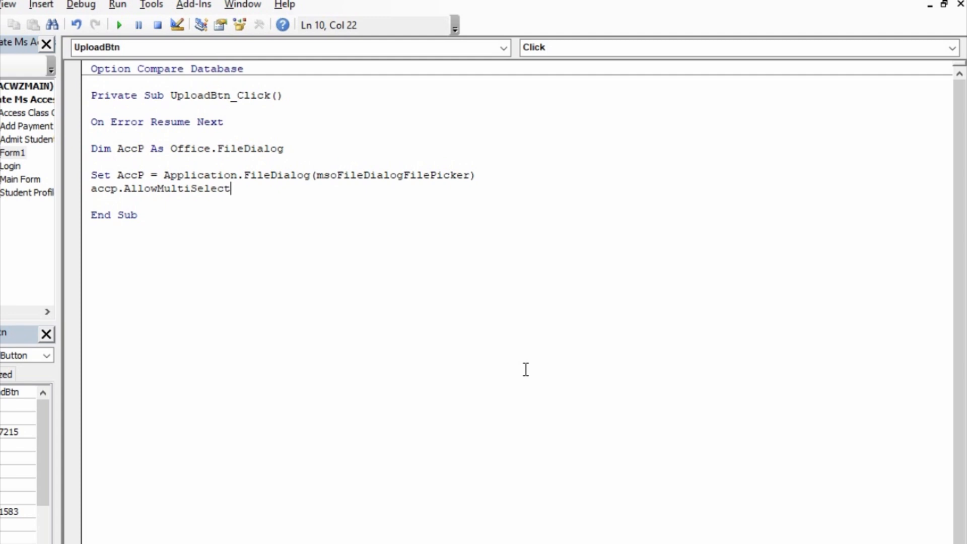
{"action": "type", "text": "=F"}
{"action": "key", "text": "Tab"}
{"action": "key", "text": "Return"}
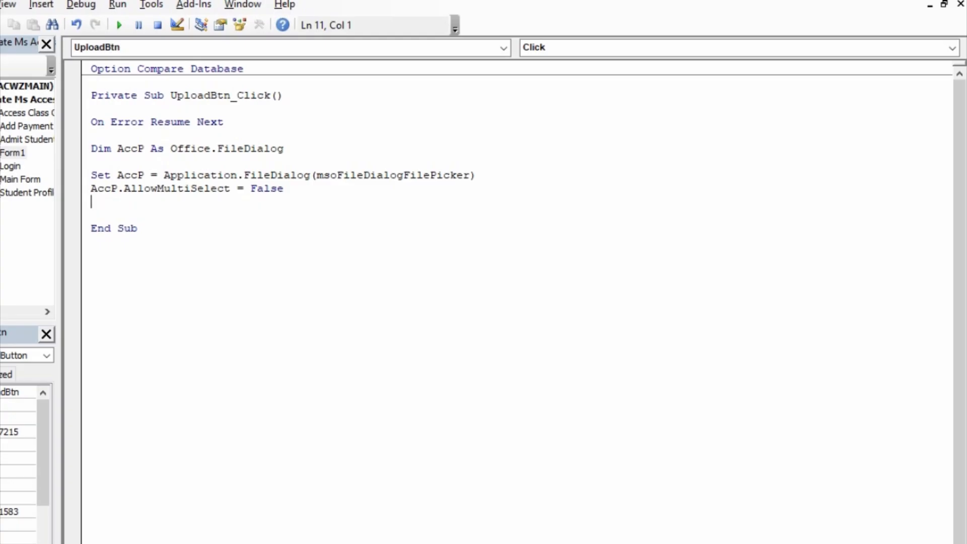
{"action": "key", "text": "Return"}
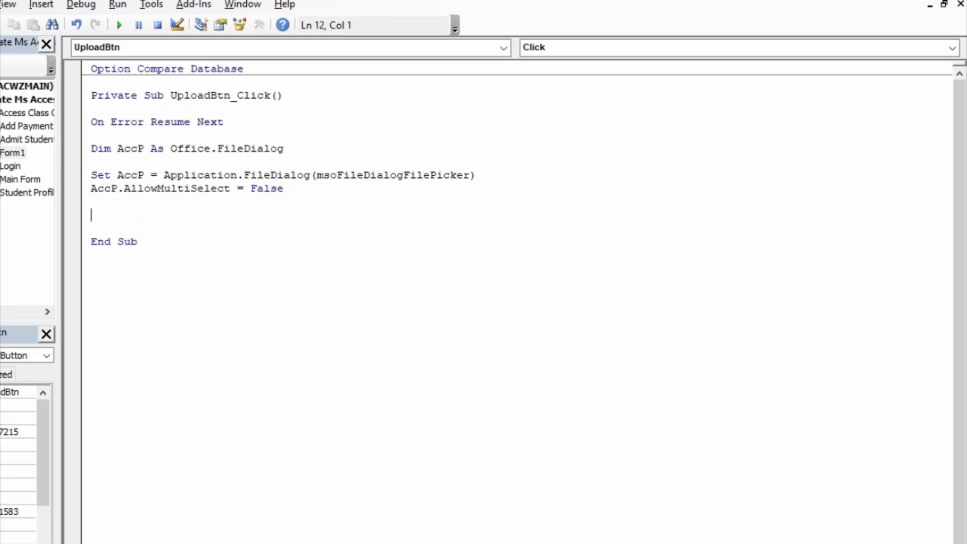
{"action": "type", "text": "if accp.sh"}
{"action": "key", "text": "Tab"}
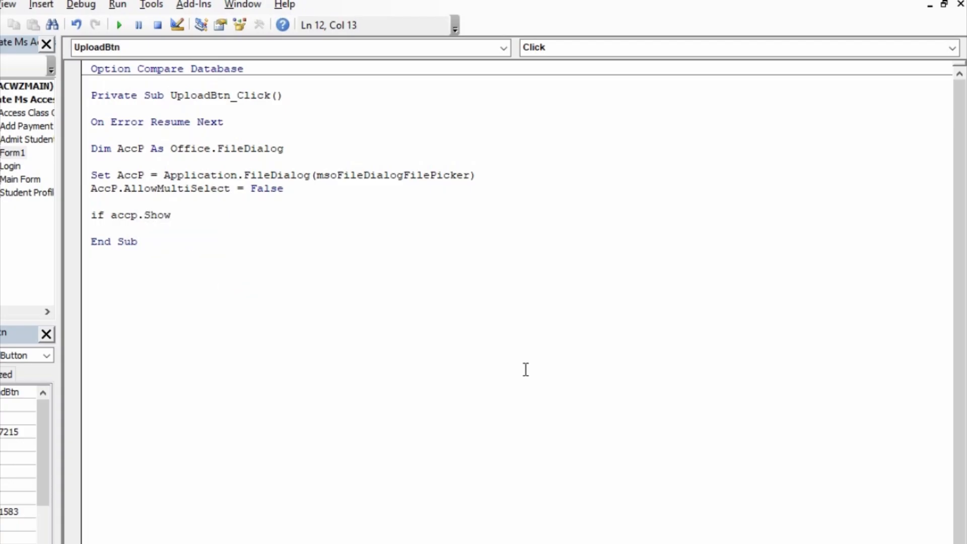
{"action": "type", "text": "the"}
{"action": "key", "text": "BackSpace"}
{"action": "key", "text": "BackSpace"}
{"action": "key", "text": "BackSpace"}
{"action": "type", "text": "then"}
{"action": "key", "text": "Return"}
{"action": "key", "text": "Tab"}
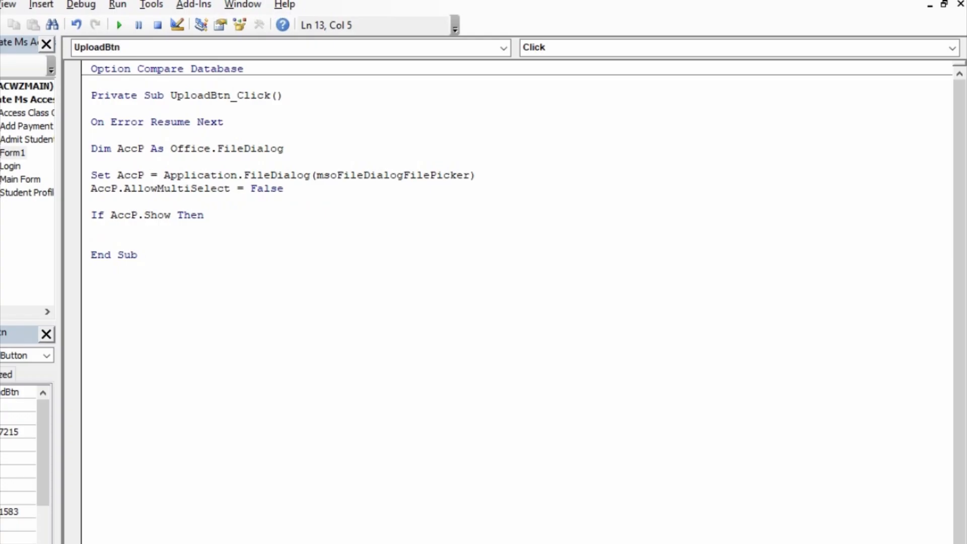
- Set 'Me.AccountPicture.Value = AccP.SelectedItems(1)' inside the If block and close it with End If
{"action": "type", "text": "me.acc"}
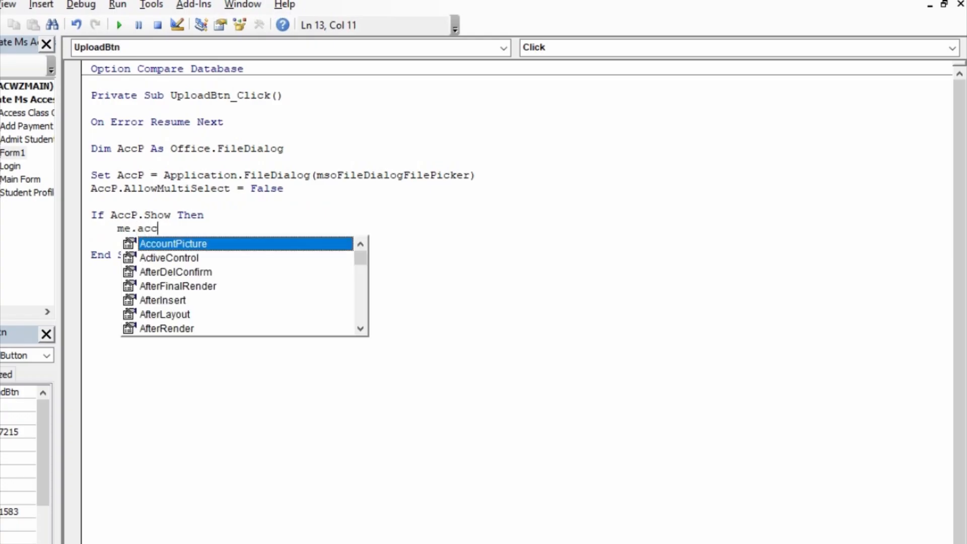
{"action": "key", "text": "Tab"}
{"action": "type", "text": "="}
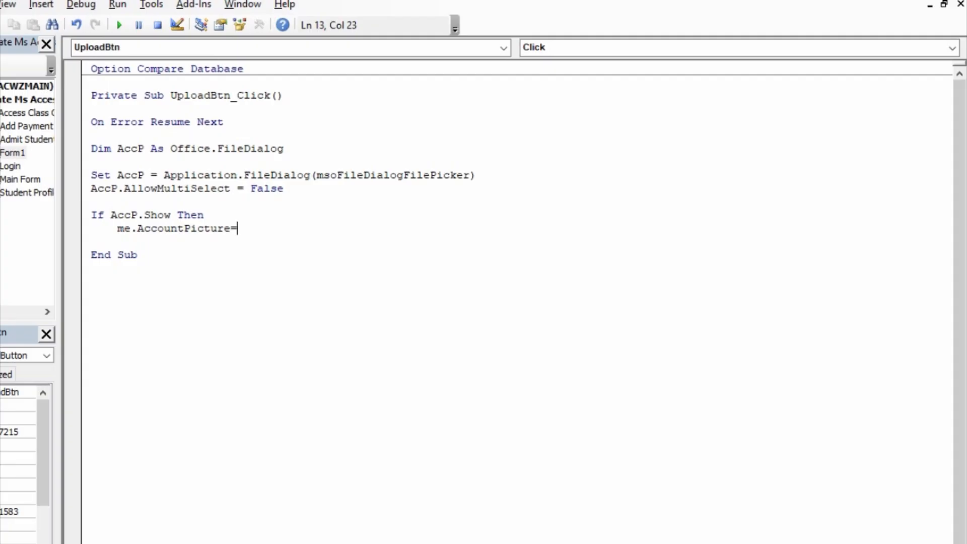
{"action": "key", "text": "BackSpace"}
{"action": "type", "text": ".c"}
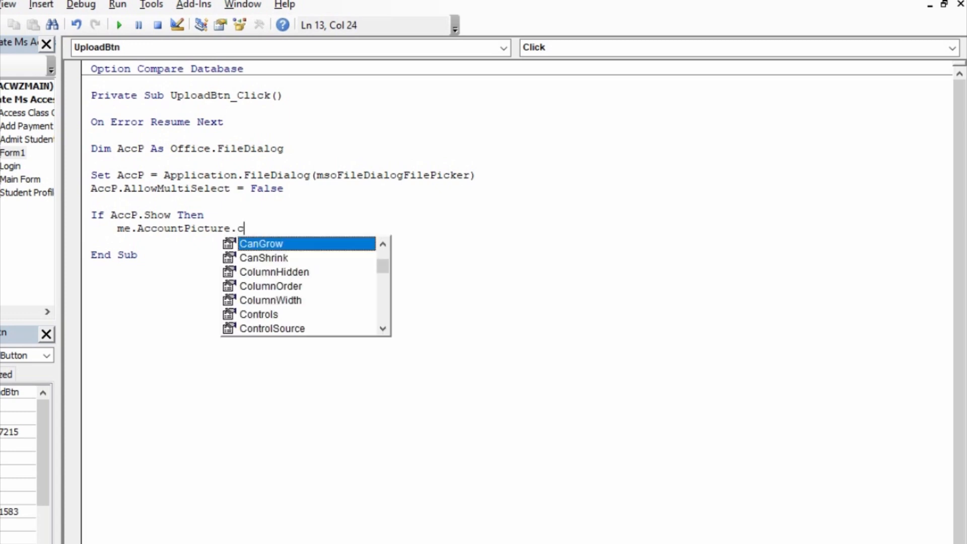
{"action": "key", "text": "BackSpace"}
{"action": "type", "text": "vb"}
{"action": "key", "text": "BackSpace"}
{"action": "type", "text": "alue"}
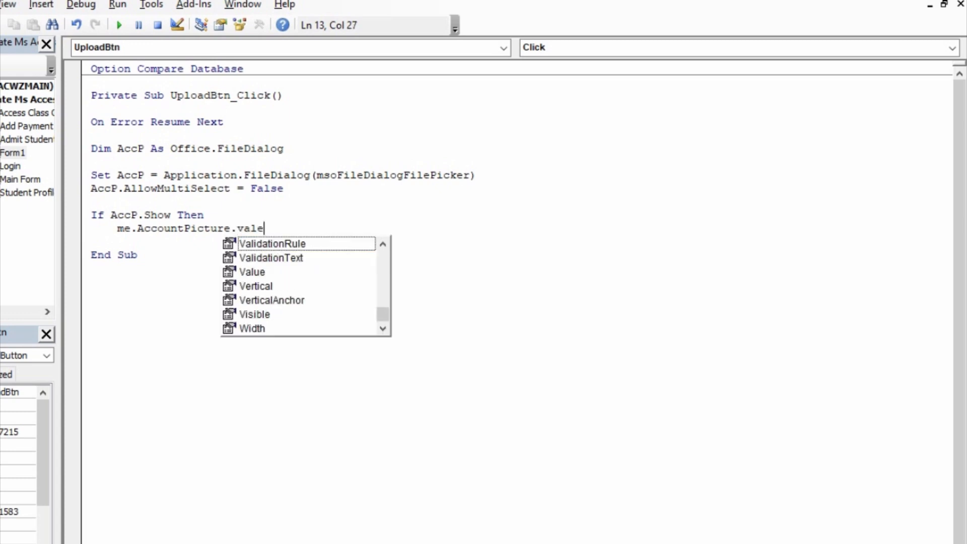
{"action": "type", "text": "="}
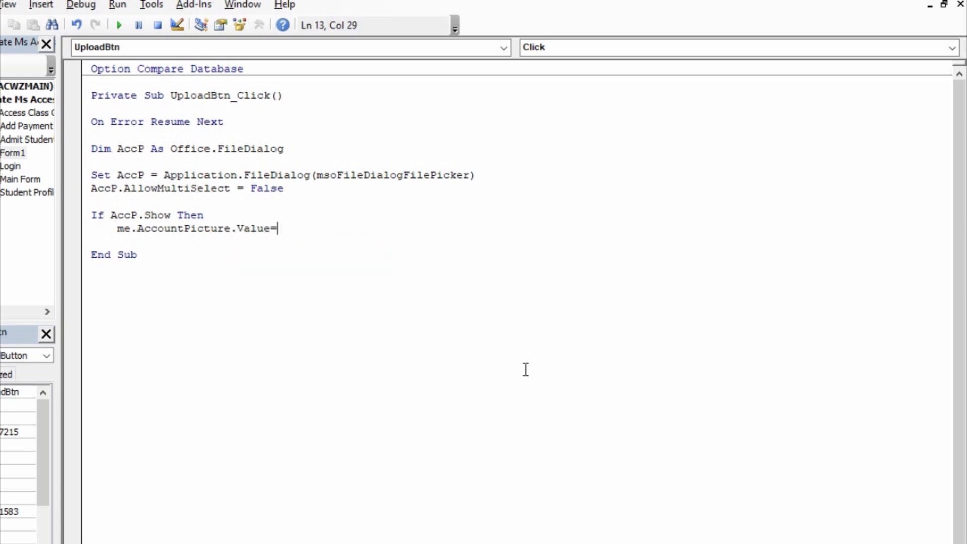
{"action": "type", "text": "accp."}
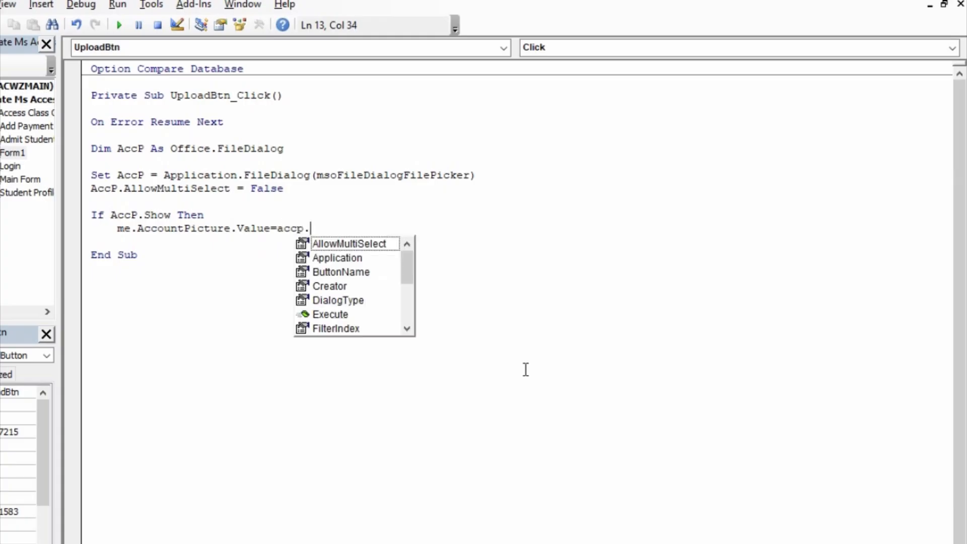
{"action": "type", "text": "se"}
{"action": "key", "text": "Tab"}
{"action": "type", "text": "("}
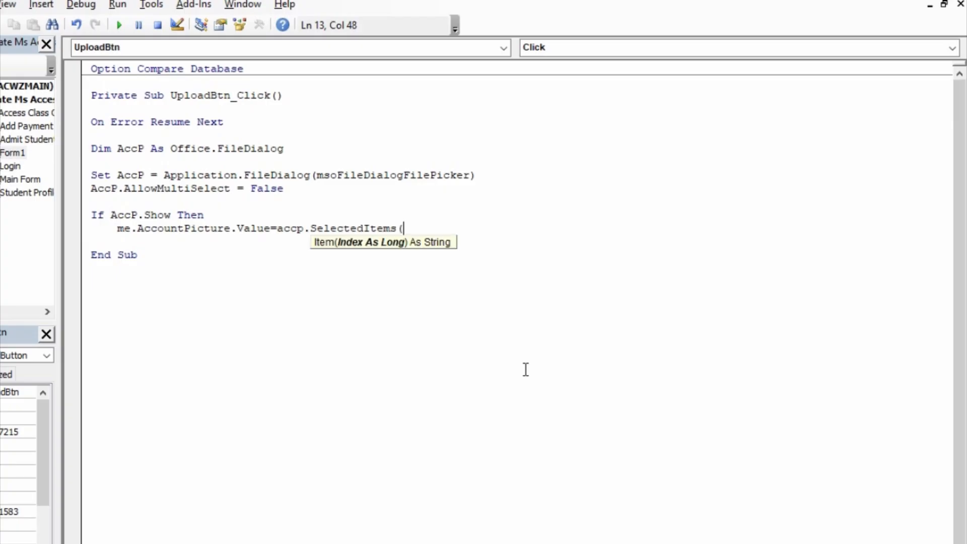
{"action": "type", "text": "1)"}
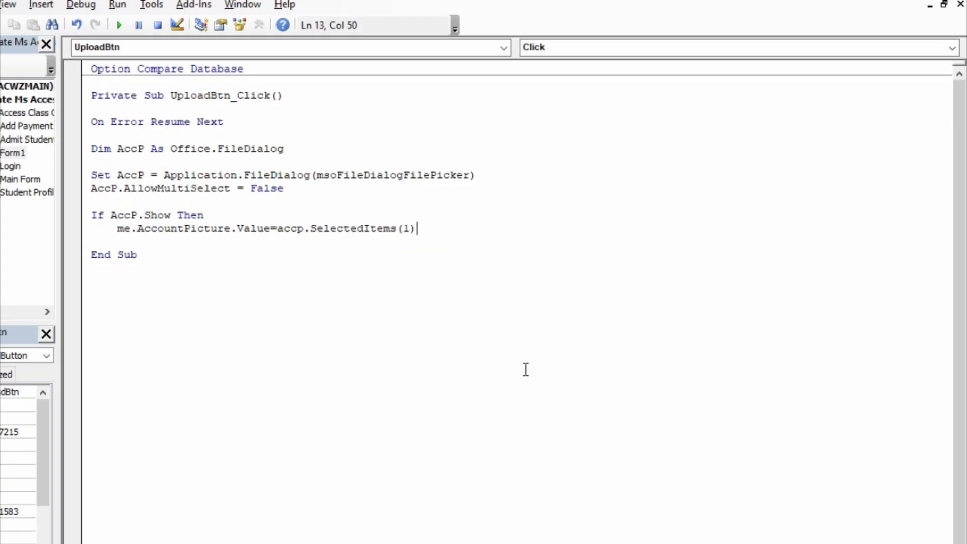
{"action": "key", "text": "Return"}
{"action": "key", "text": "BackSpace"}
{"action": "type", "text": "endif"}
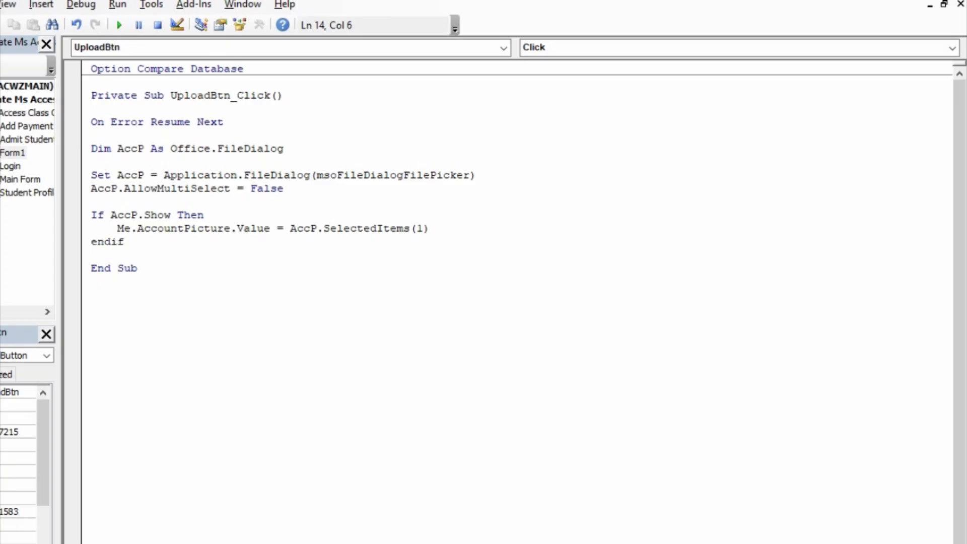
{"action": "key", "text": "Return"}
- Compile the database code and save the form
{"action": "key", "text": "alt+d"}
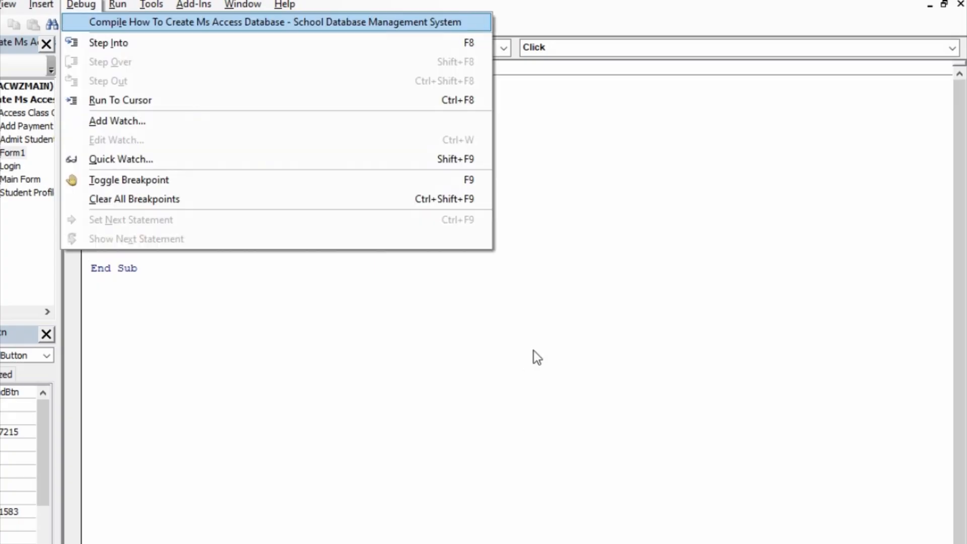
{"action": "key", "text": "Return"}
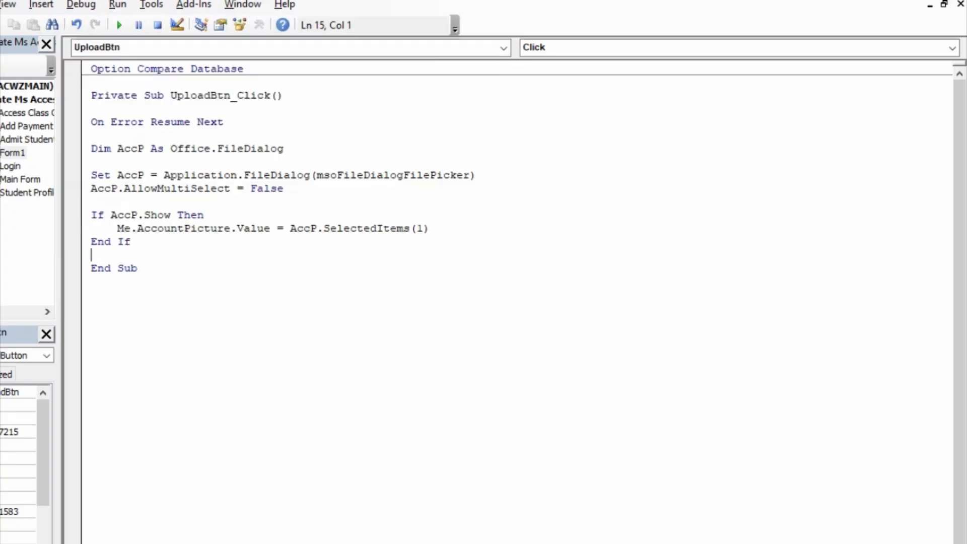
{"action": "key", "text": "ctrl+s"}
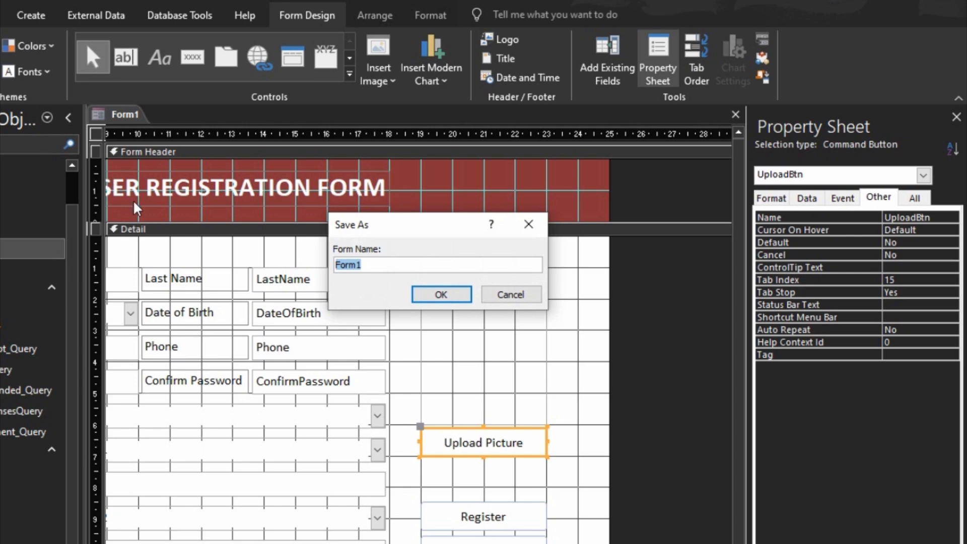
- Save the form as 'New User', then close the VBA editor and the form design
{"action": "type", "text": "New user"}
{"action": "key", "text": "BackSpace"}
{"action": "key", "text": "BackSpace"}
{"action": "key", "text": "BackSpace"}
{"action": "type", "text": "User"}
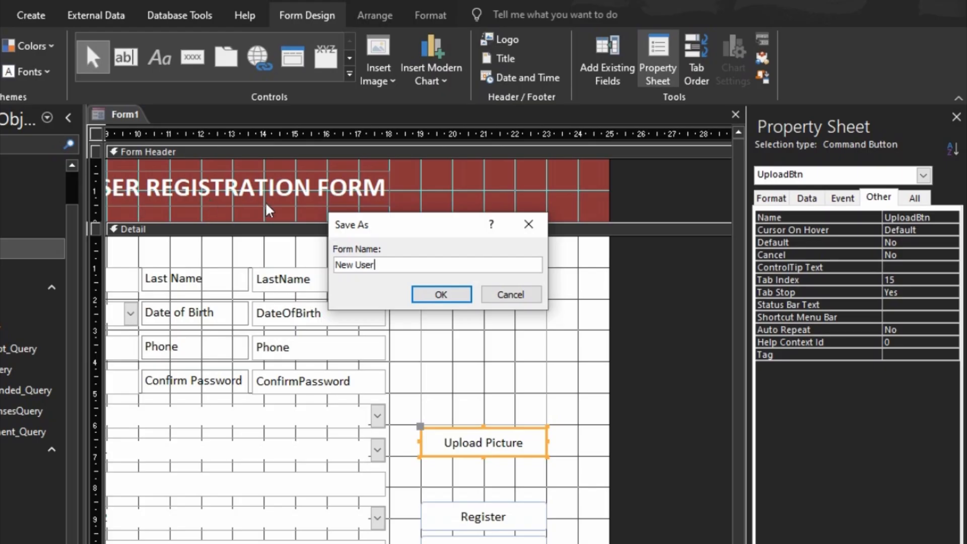
{"action": "left_click", "coordinate": [431, 293]}
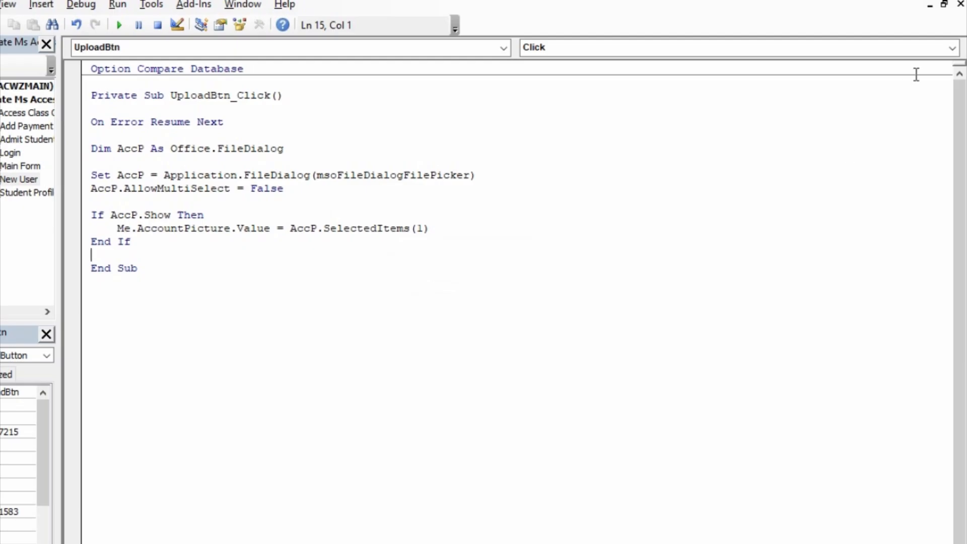
{"action": "left_click", "coordinate": [960, 4]}
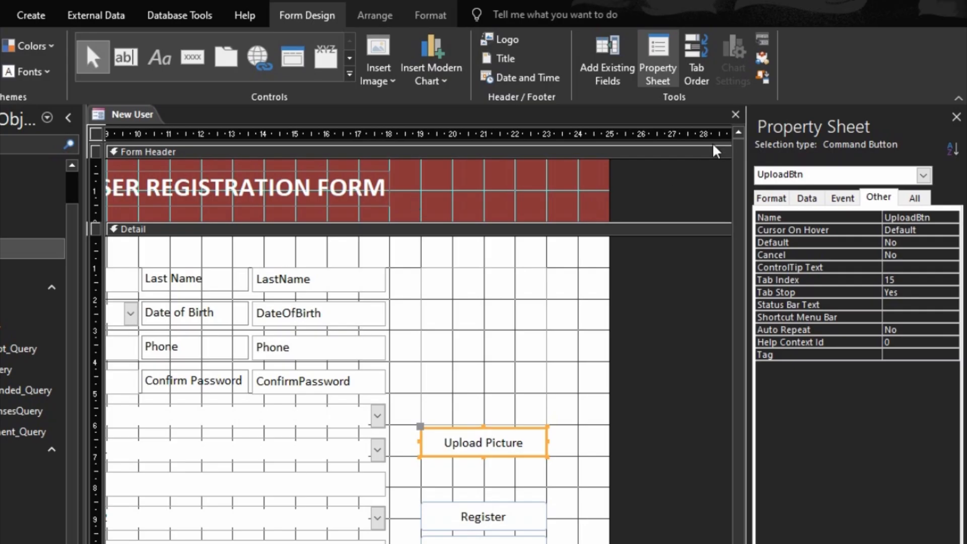
{"action": "left_click", "coordinate": [736, 114]}
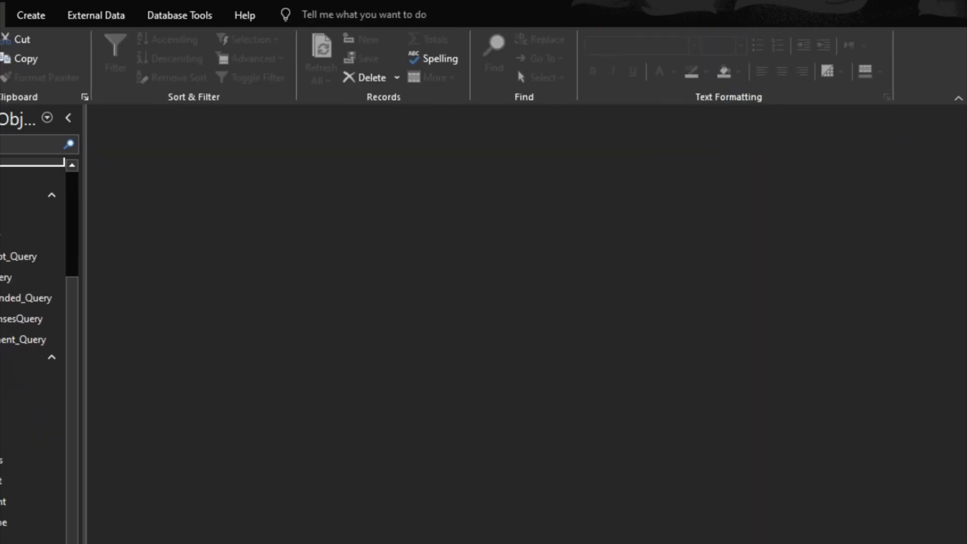
- Run New User, upload My Profile Picture.jpg from Pictures, and check the AccountPicture path
{"action": "double_click", "coordinate": [5, 540]}
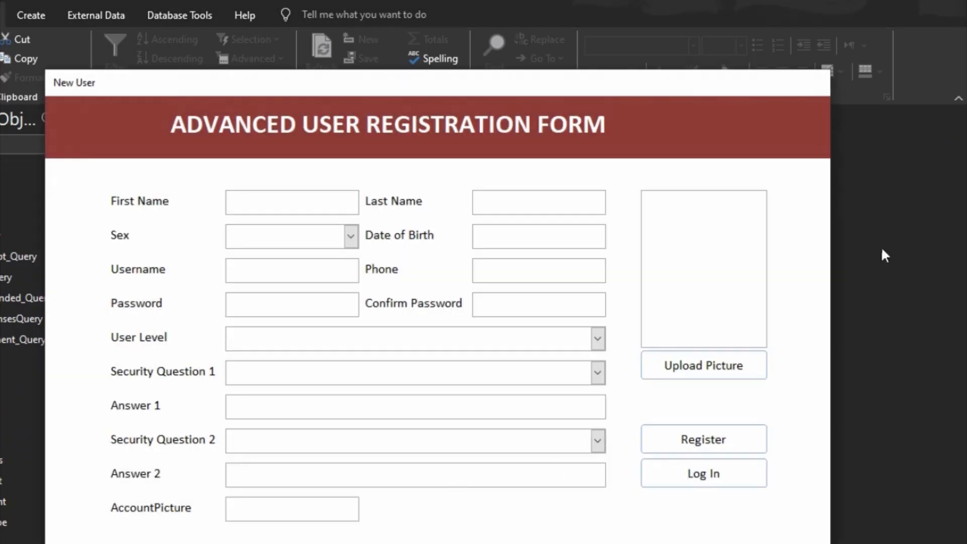
{"action": "left_click", "coordinate": [718, 373]}
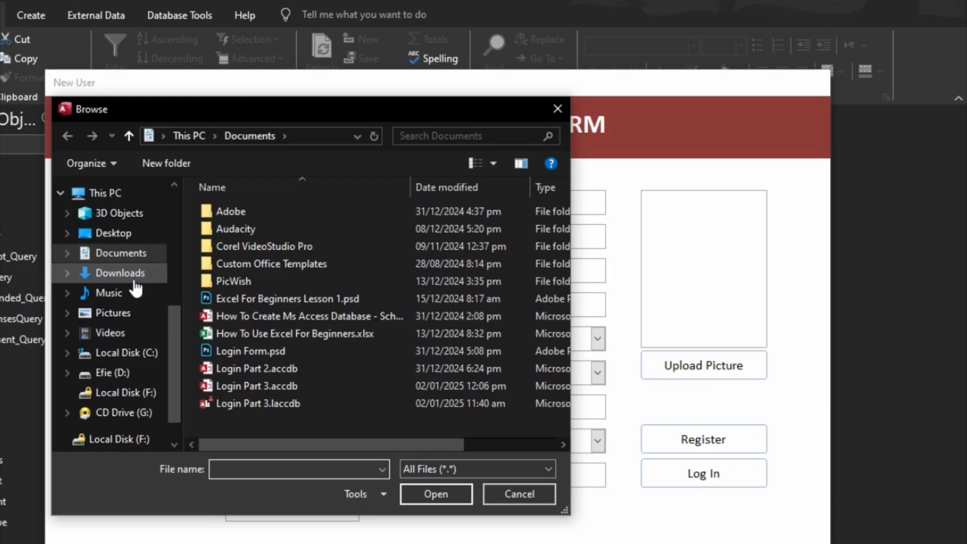
{"action": "left_click", "coordinate": [113, 314]}
{"action": "scroll", "coordinate": [303, 353], "scroll_direction": "down", "scroll_amount": 1}
{"action": "double_click", "coordinate": [328, 359]}
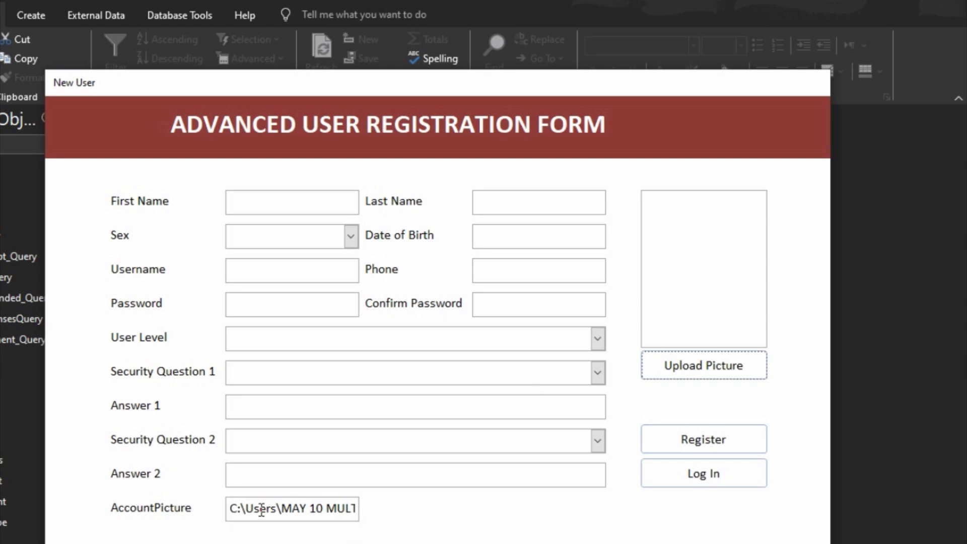
{"action": "left_click", "coordinate": [281, 509]}
{"action": "left_click", "coordinate": [310, 509]}
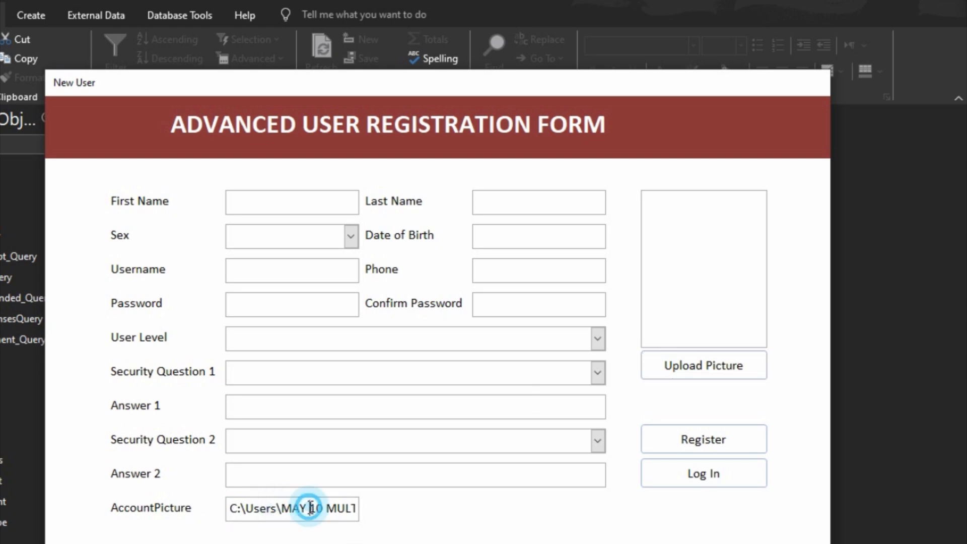
{"action": "right_click", "coordinate": [571, 523]}
- Set the picture frame's Control Source to =[AccountPicture] and run the form to check the photo
{"action": "left_click", "coordinate": [623, 543]}
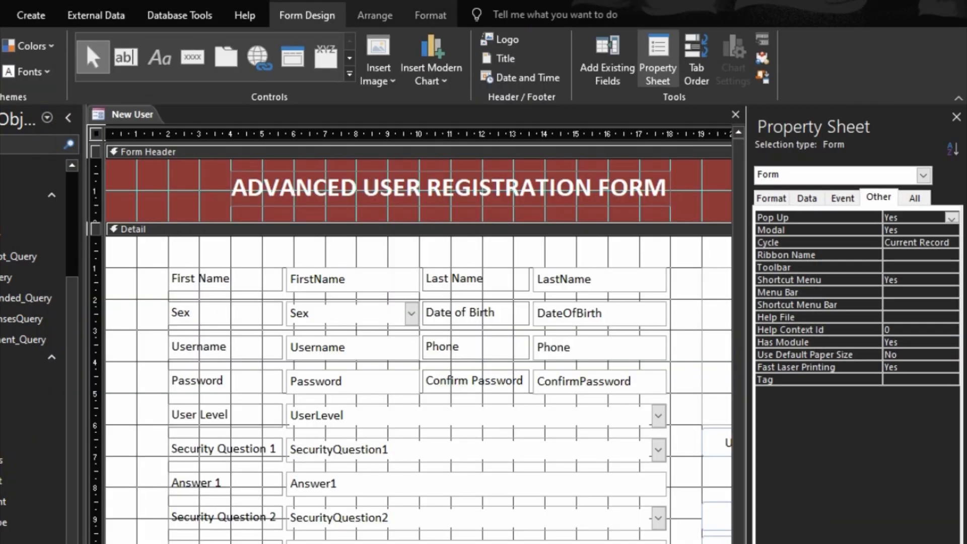
{"action": "scroll", "coordinate": [631, 471], "scroll_direction": "right", "scroll_amount": 5}
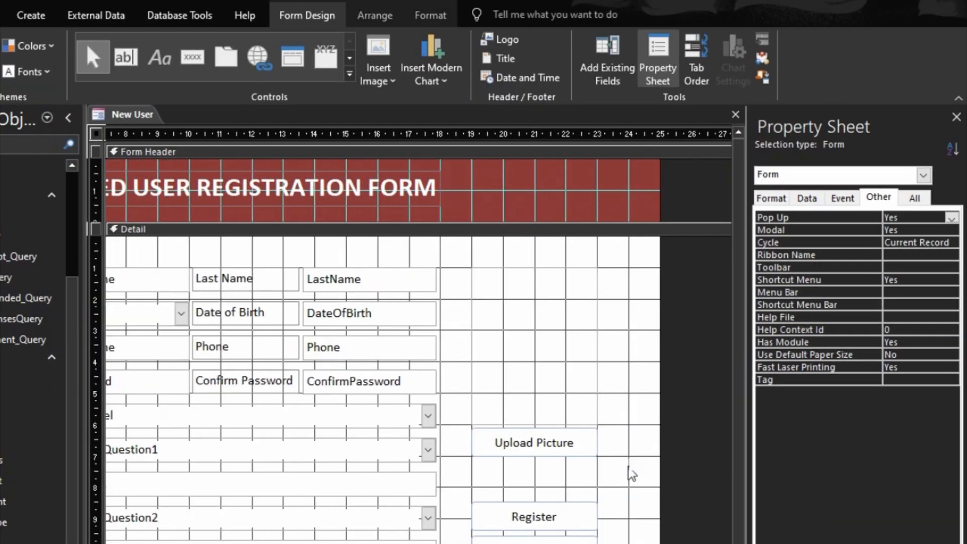
{"action": "left_click", "coordinate": [569, 404]}
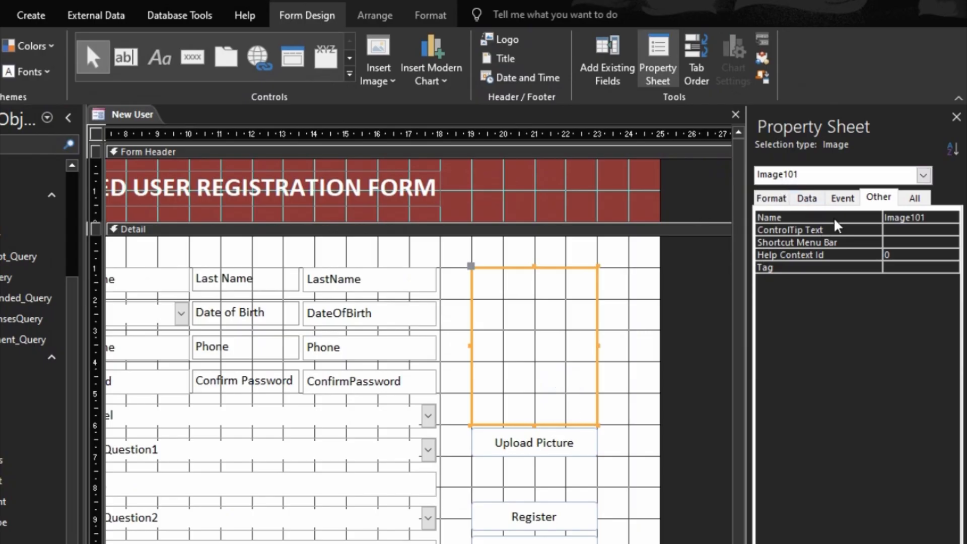
{"action": "left_click", "coordinate": [806, 202]}
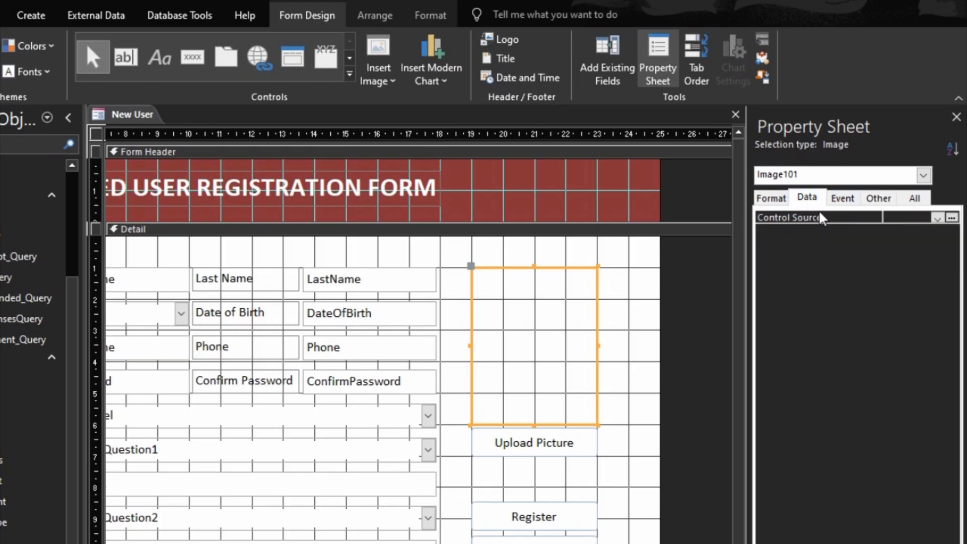
{"action": "type", "text": "=accou"}
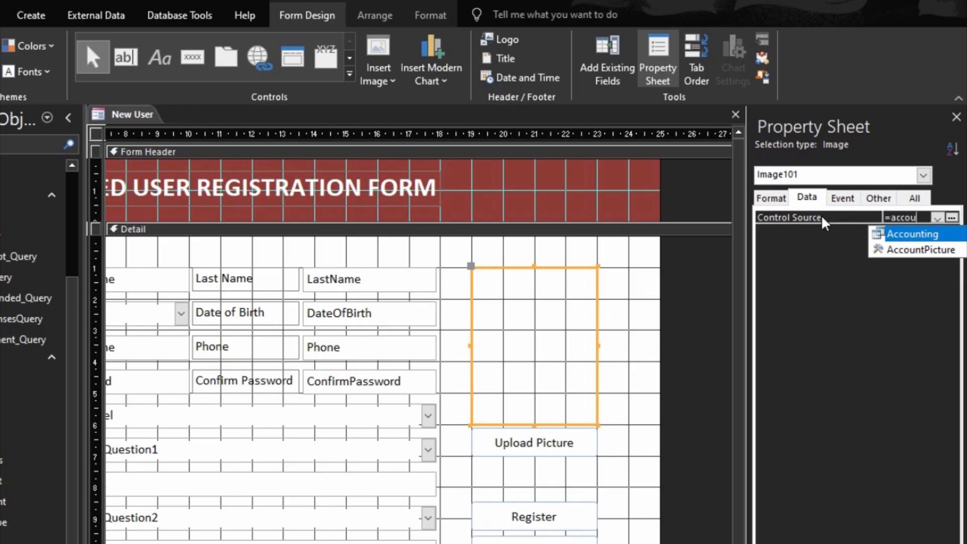
{"action": "key", "text": "Down"}
{"action": "key", "text": "Return"}
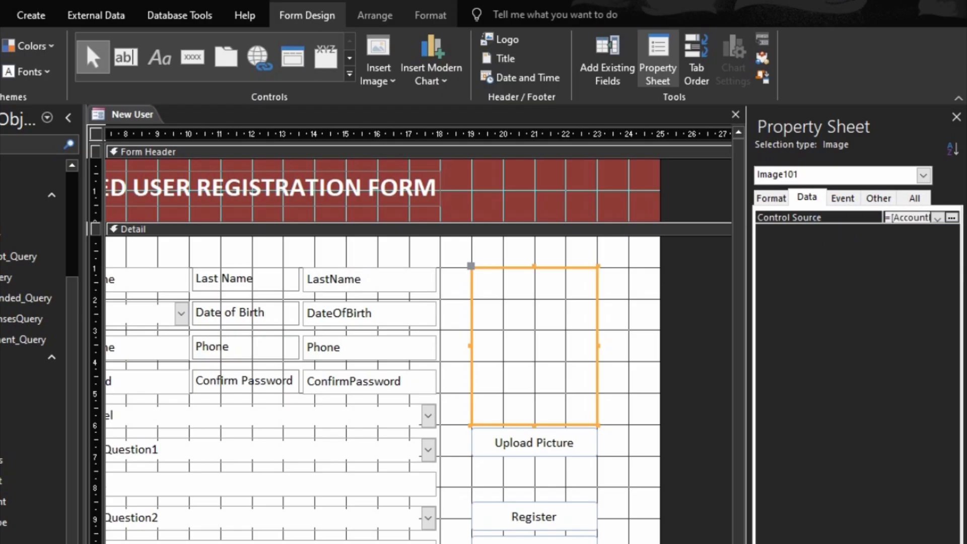
{"action": "key", "text": "F5"}
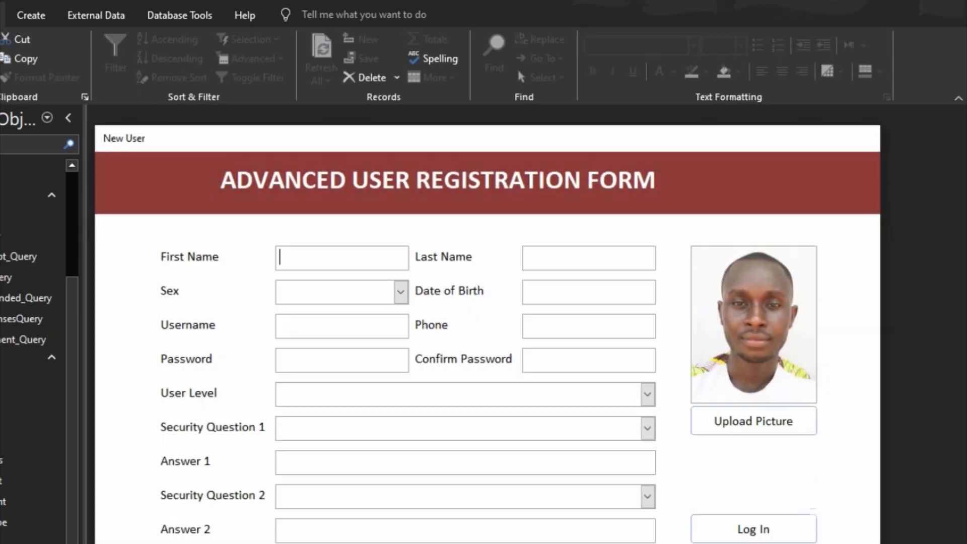
{"action": "left_click", "coordinate": [401, 483]}
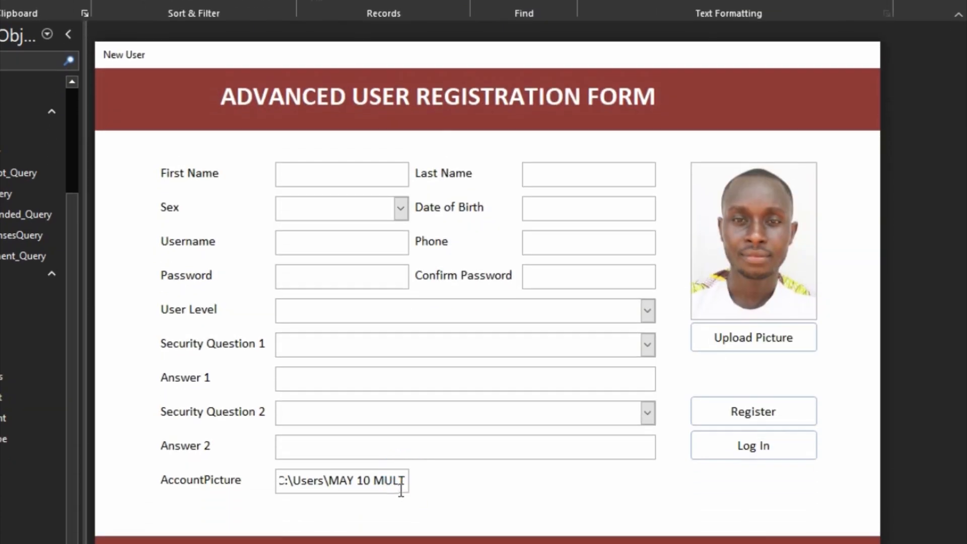
{"action": "left_click", "coordinate": [405, 452]}
{"action": "left_click", "coordinate": [403, 483]}
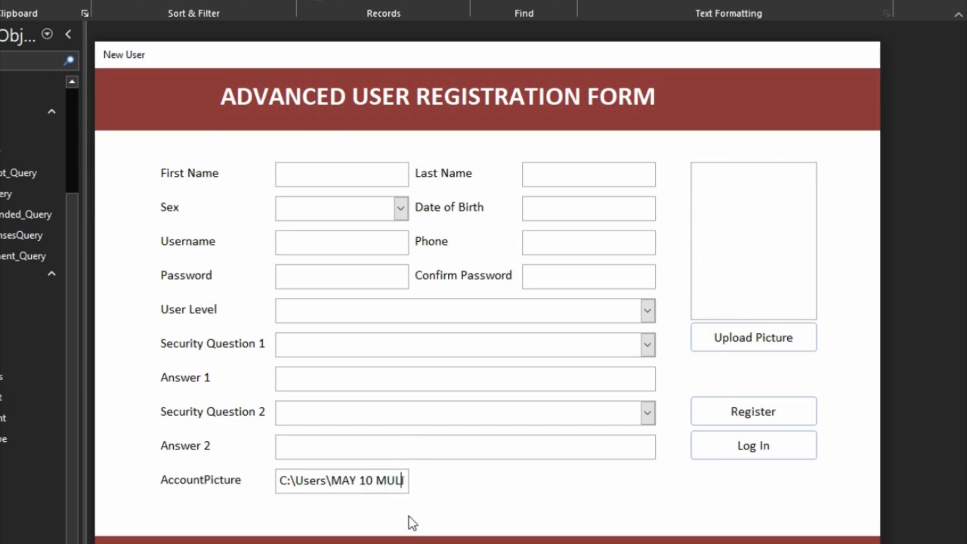
{"action": "left_click", "coordinate": [408, 442]}
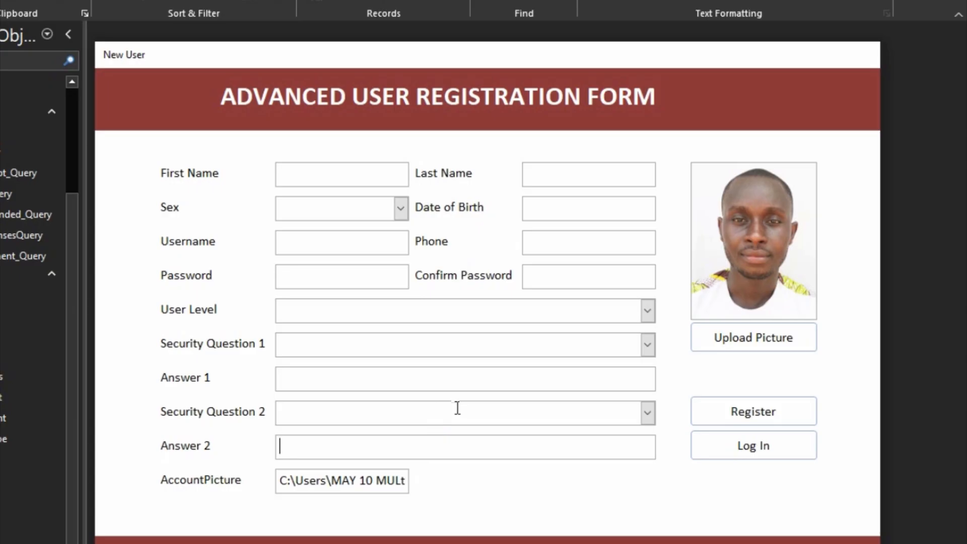
- In Design View, set the AccountPicture label and path text box's Visible property to No
{"action": "right_click", "coordinate": [690, 482]}
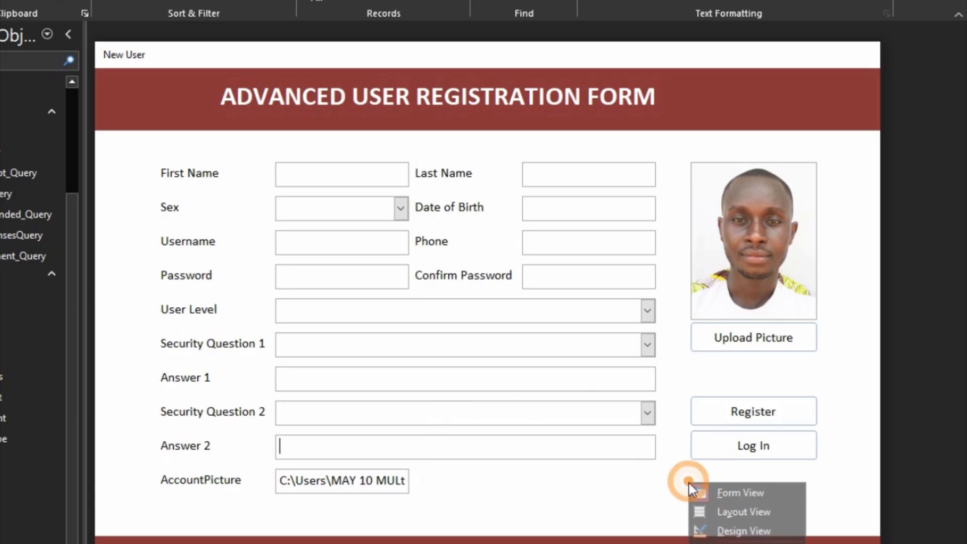
{"action": "left_click", "coordinate": [714, 530]}
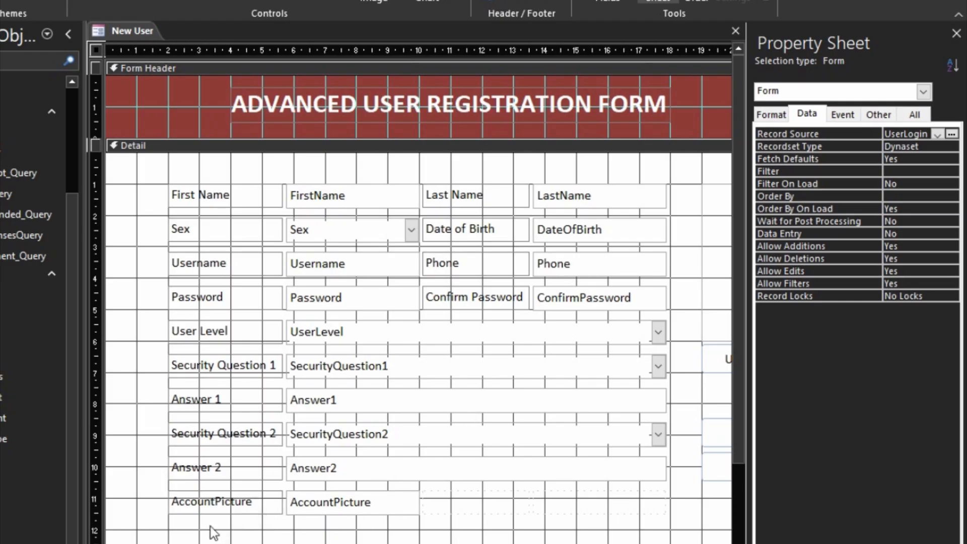
{"action": "left_click_drag", "start_coordinate": [235, 538], "coordinate": [366, 493]}
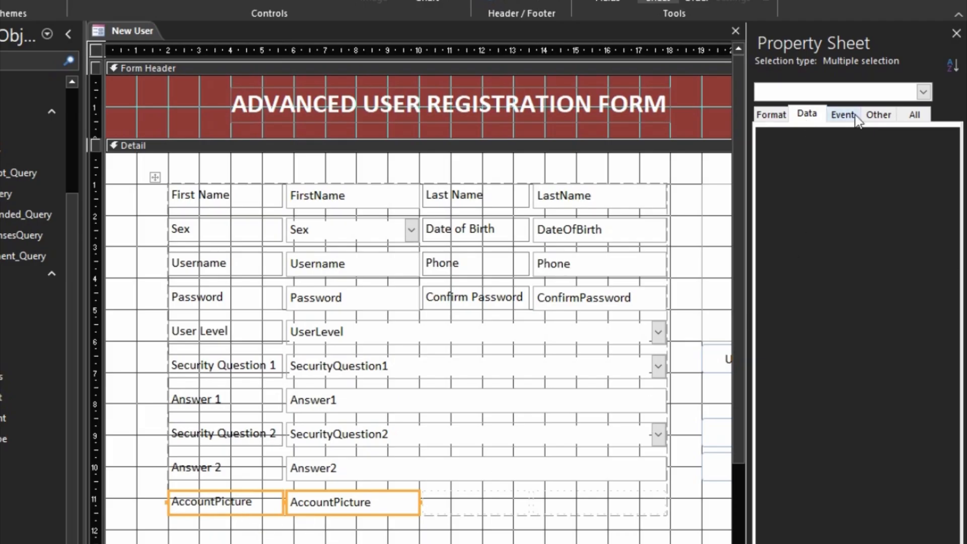
{"action": "left_click", "coordinate": [773, 115]}
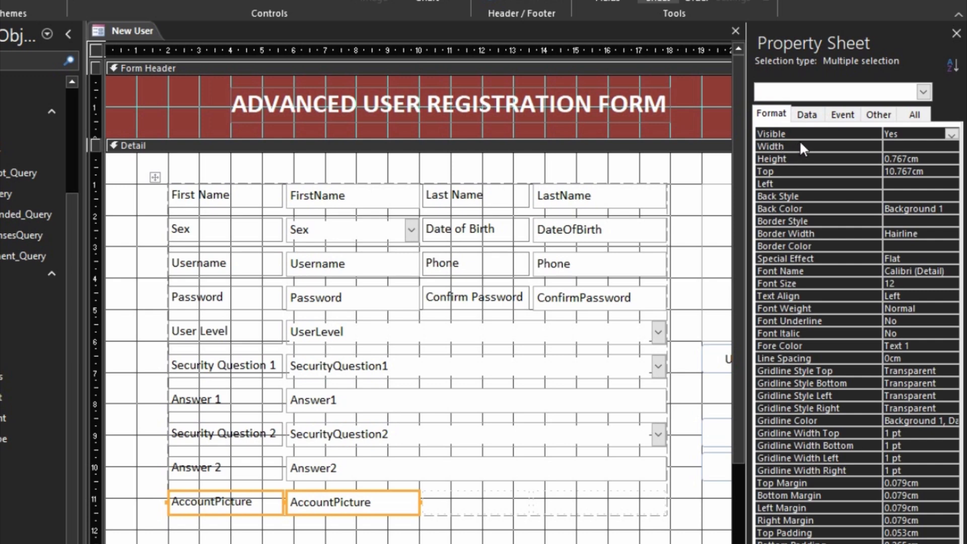
{"action": "left_click", "coordinate": [775, 115]}
{"action": "double_click", "coordinate": [825, 134]}
{"action": "left_click", "coordinate": [836, 170]}
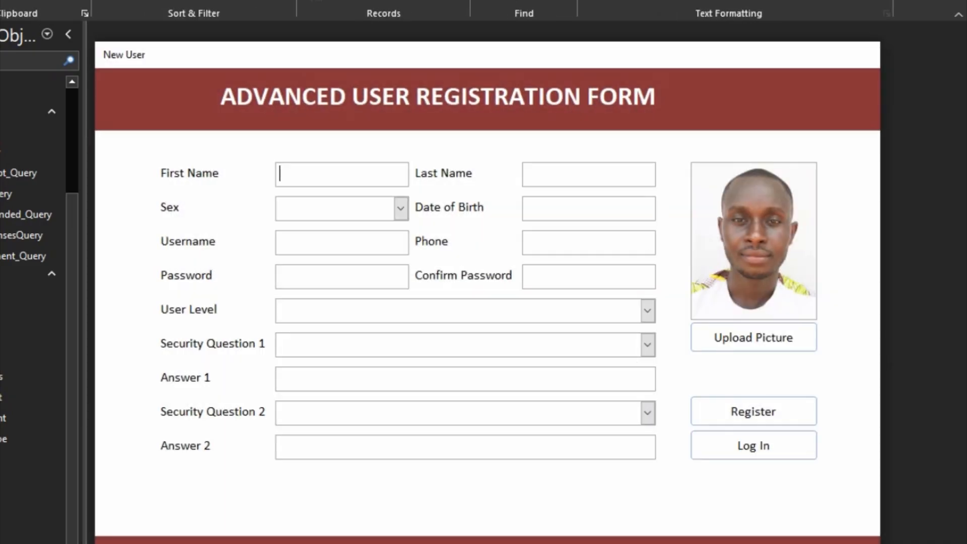
- Make the AccountPicture text box visible again and preview the form in Form View
{"action": "right_click", "coordinate": [558, 519]}
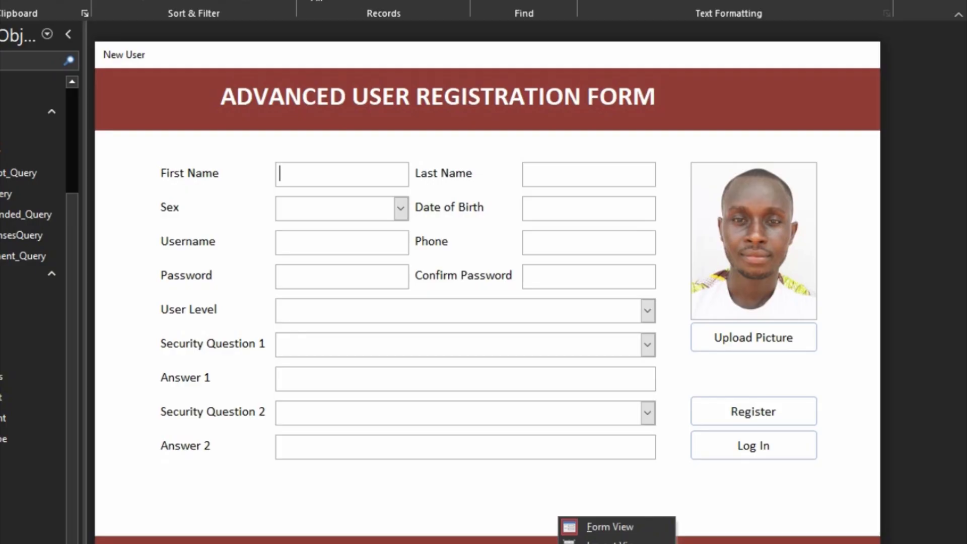
{"action": "left_click", "coordinate": [610, 543]}
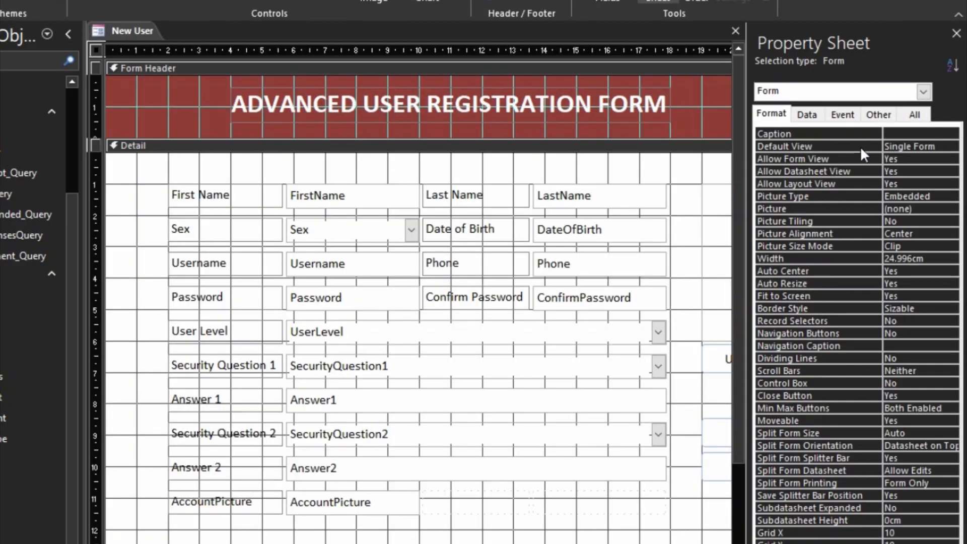
{"action": "left_click", "coordinate": [325, 508]}
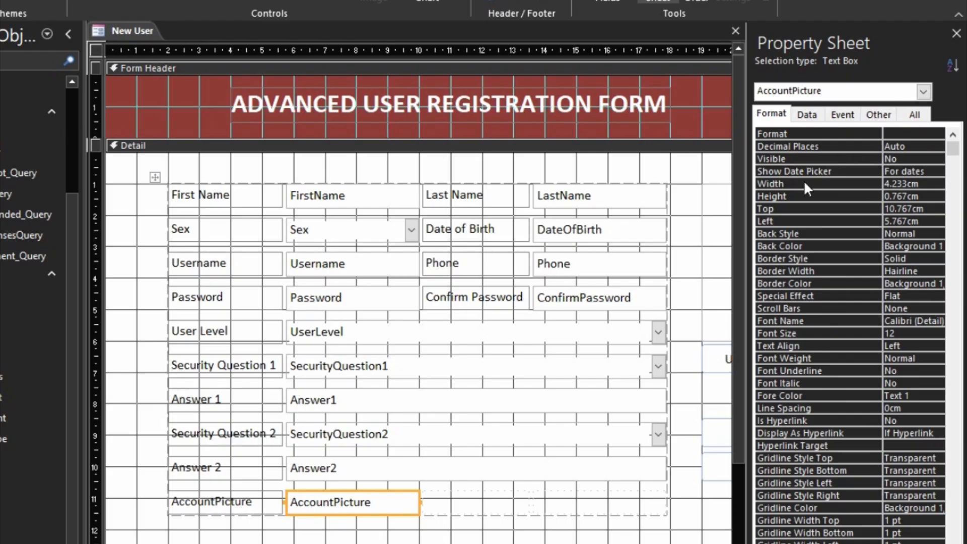
{"action": "double_click", "coordinate": [794, 159]}
{"action": "key", "text": "F5"}
- Erase the stored picture path from the AccountPicture box without deleting the record
{"action": "left_click", "coordinate": [376, 474]}
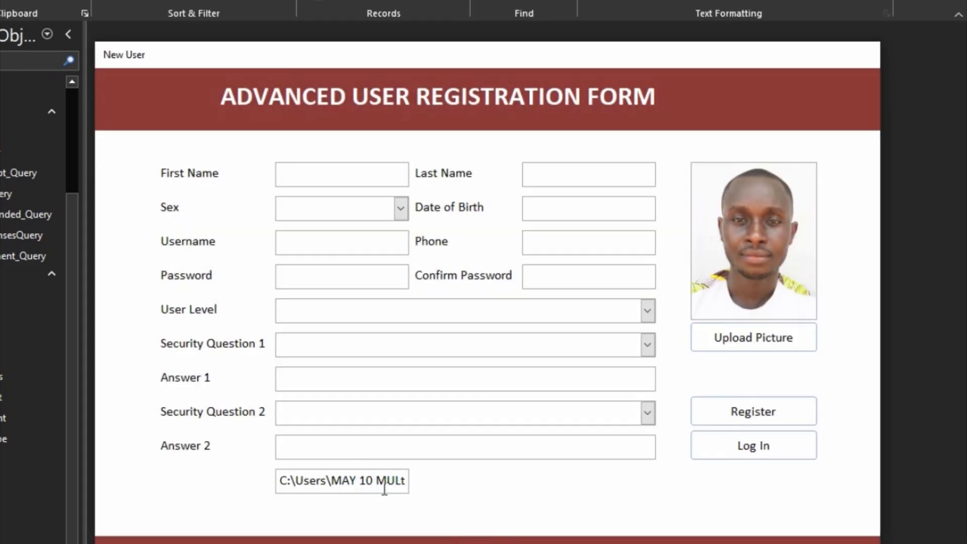
{"action": "key", "text": "Delete"}
{"action": "left_click", "coordinate": [467, 368]}
{"action": "left_click", "coordinate": [395, 475]}
{"action": "key", "text": "BackSpace"}
{"action": "key", "text": "BackSpace"}
{"action": "key", "text": "BackSpace"}
{"action": "key", "text": "BackSpace"}
{"action": "key", "text": "BackSpace"}
{"action": "key", "text": "BackSpace"}
{"action": "key", "text": "BackSpace"}
{"action": "key", "text": "BackSpace"}
{"action": "key", "text": "BackSpace"}
{"action": "key", "text": "BackSpace"}
{"action": "key", "text": "BackSpace"}
{"action": "key", "text": "BackSpace"}
{"action": "key", "text": "BackSpace"}
{"action": "key", "text": "BackSpace"}
{"action": "key", "text": "BackSpace"}
{"action": "key", "text": "BackSpace"}
{"action": "key", "text": "BackSpace"}
{"action": "key", "text": "BackSpace"}
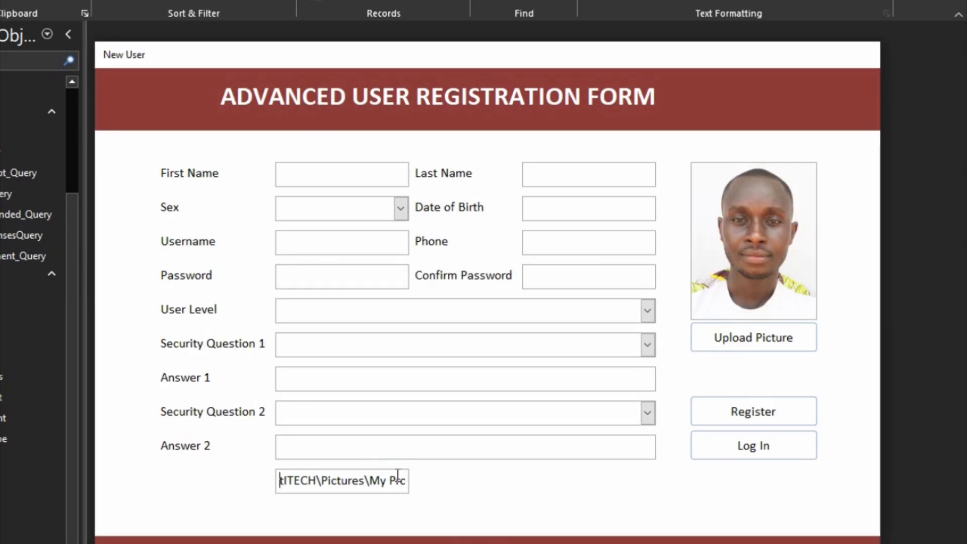
{"action": "key", "text": "Delete"}
{"action": "key", "text": "Delete"}
{"action": "key", "text": "Delete"}
{"action": "key", "text": "Delete"}
{"action": "key", "text": "Delete"}
{"action": "key", "text": "Delete"}
{"action": "key", "text": "Delete"}
{"action": "key", "text": "Delete"}
{"action": "key", "text": "Delete"}
{"action": "key", "text": "Delete"}
{"action": "key", "text": "Delete"}
{"action": "key", "text": "Delete"}
{"action": "key", "text": "Delete"}
{"action": "key", "text": "Delete"}
{"action": "key", "text": "Delete"}
{"action": "key", "text": "Delete"}
{"action": "key", "text": "Delete"}
{"action": "key", "text": "Delete"}
{"action": "key", "text": "Delete"}
{"action": "key", "text": "Delete"}
{"action": "left_click", "coordinate": [498, 487]}
{"action": "left_click", "coordinate": [567, 438]}
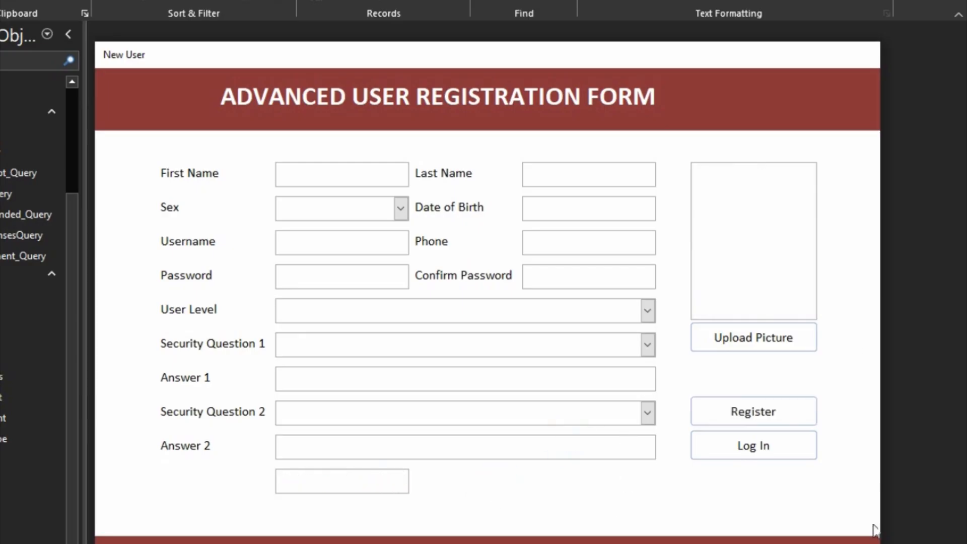
- Set the AccountPicture label and text box back to Visible No, then view the form
{"action": "right_click", "coordinate": [845, 517]}
{"action": "left_click", "coordinate": [897, 543]}
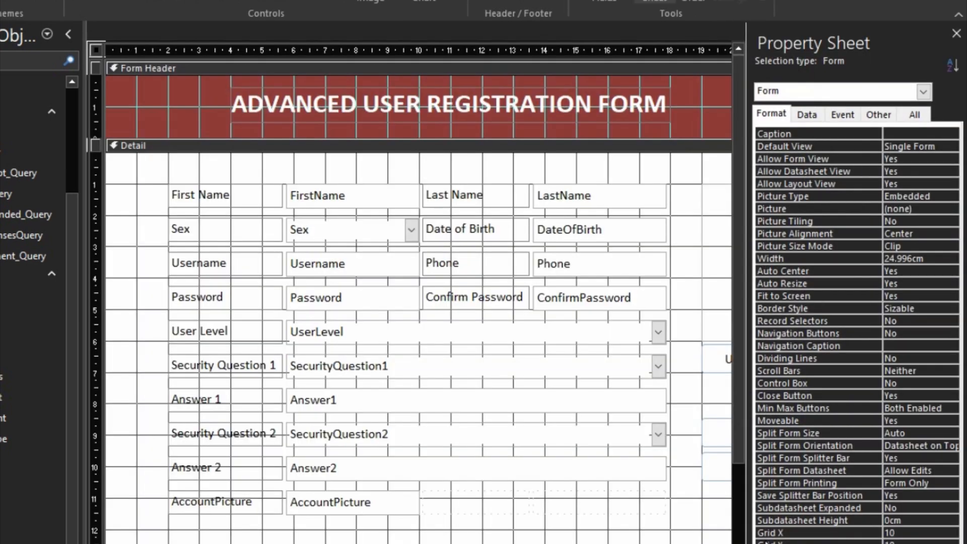
{"action": "left_click_drag", "start_coordinate": [395, 530], "coordinate": [254, 502]}
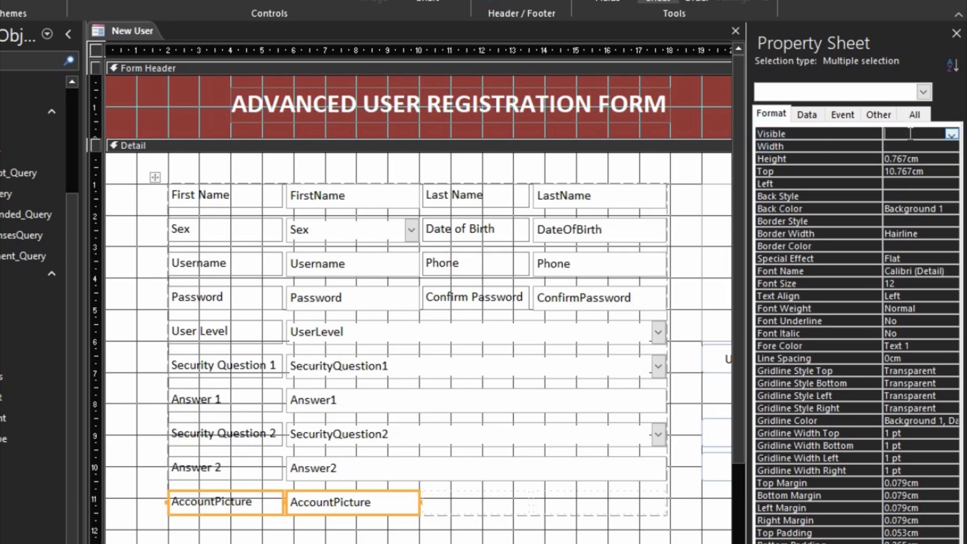
{"action": "left_click", "coordinate": [879, 133]}
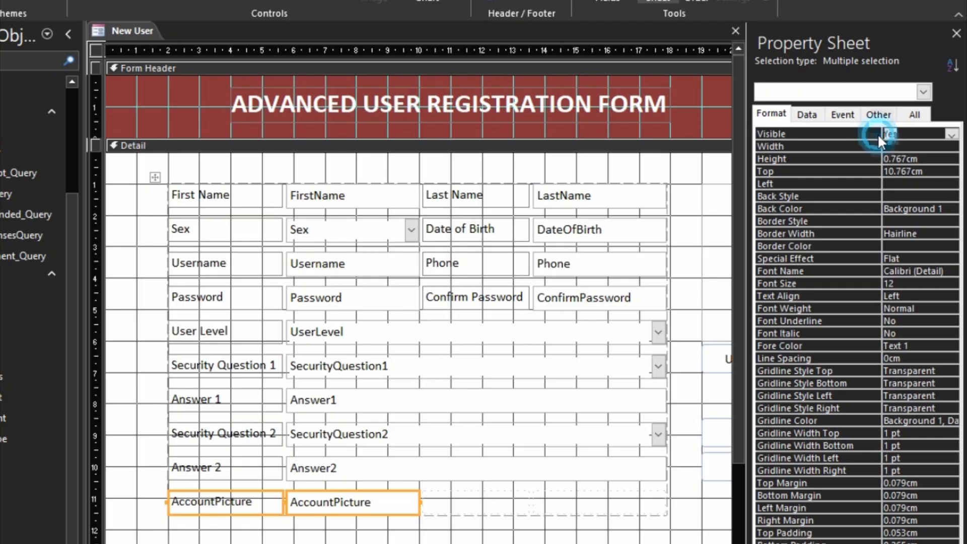
{"action": "double_click", "coordinate": [876, 134]}
{"action": "left_click", "coordinate": [844, 150]}
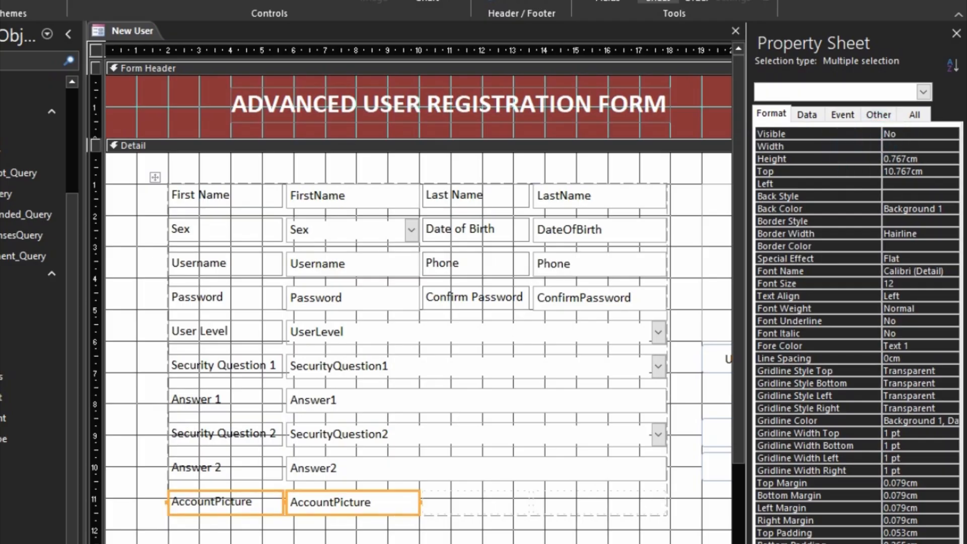
{"action": "left_click", "coordinate": [586, 543]}
{"action": "key", "text": "F5"}
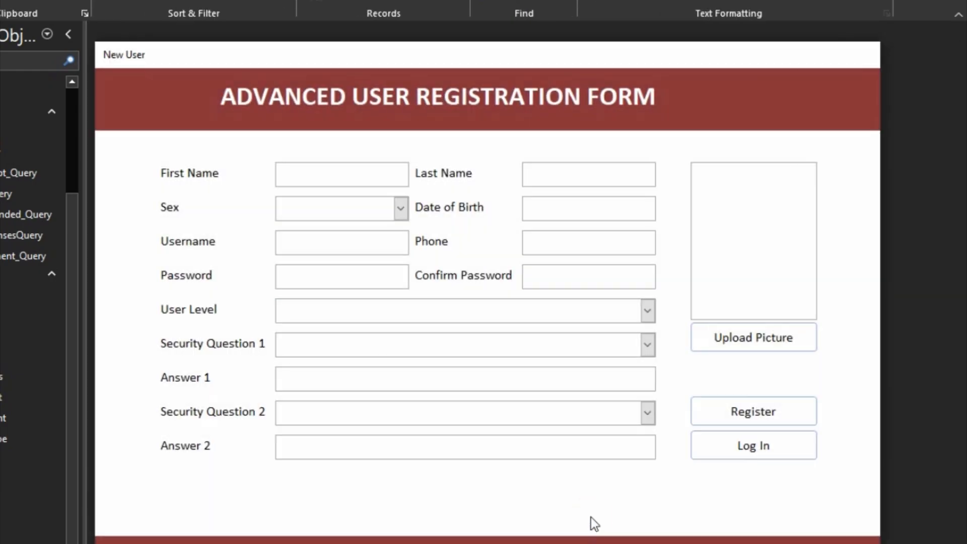
- Switch the New User form to Design View and select the Register button
{"action": "right_click", "coordinate": [591, 517]}
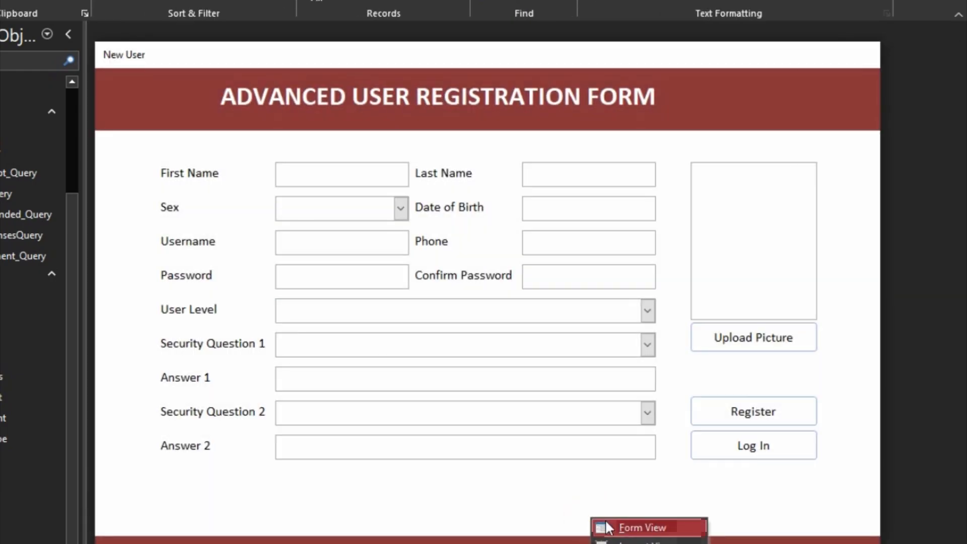
{"action": "left_click", "coordinate": [641, 543]}
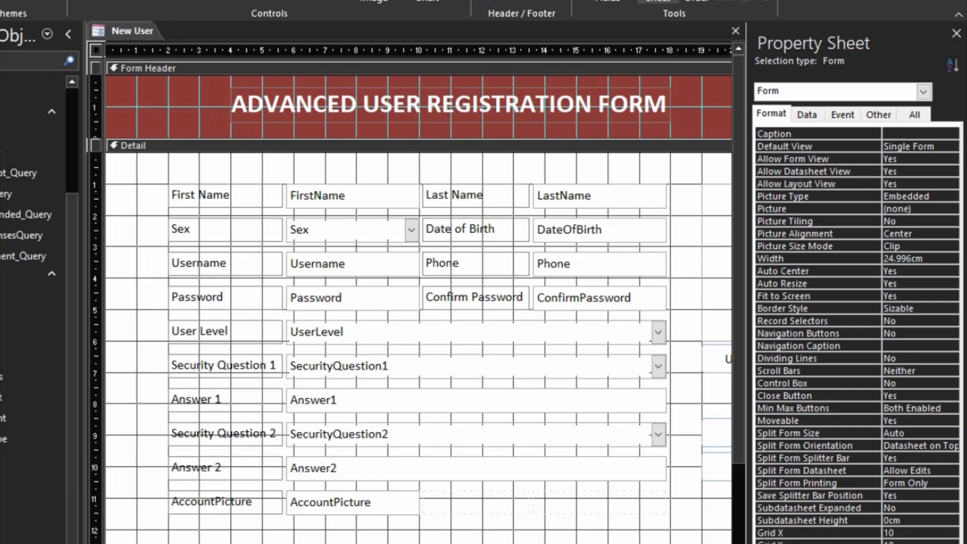
{"action": "scroll", "coordinate": [350, 368], "scroll_direction": "right", "scroll_amount": 6}
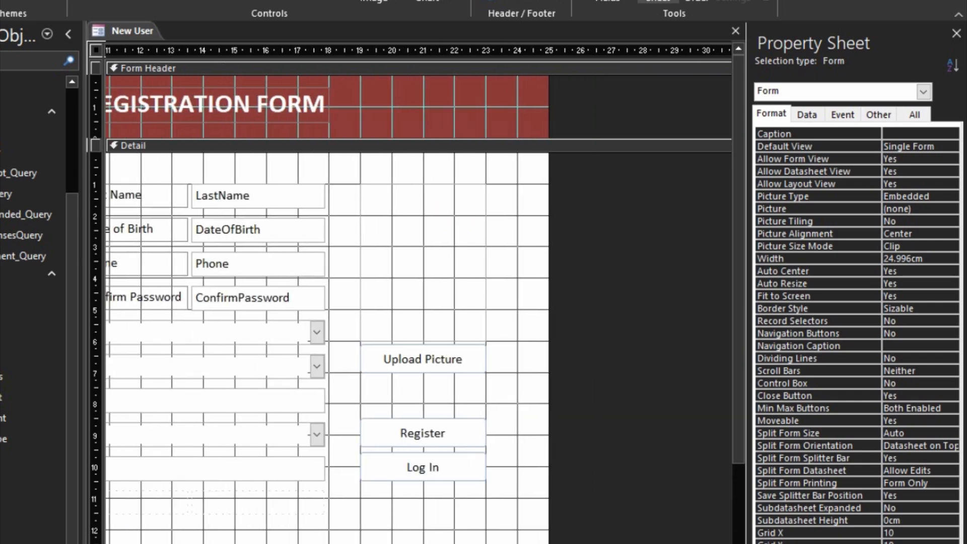
{"action": "left_click", "coordinate": [390, 428]}
- Create the Register button's click procedure via Code Builder and add On Error Resume Next
{"action": "right_click", "coordinate": [391, 429]}
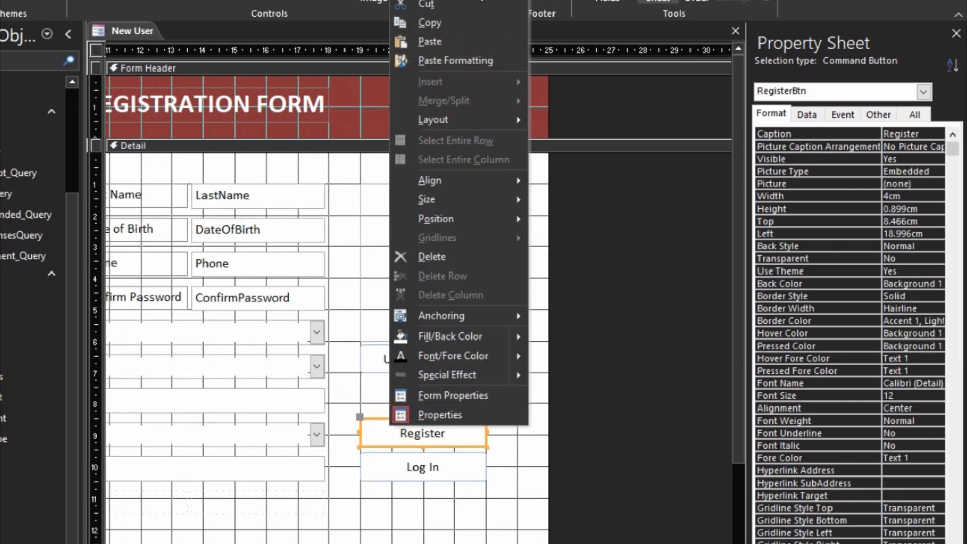
{"action": "left_click", "coordinate": [434, 1]}
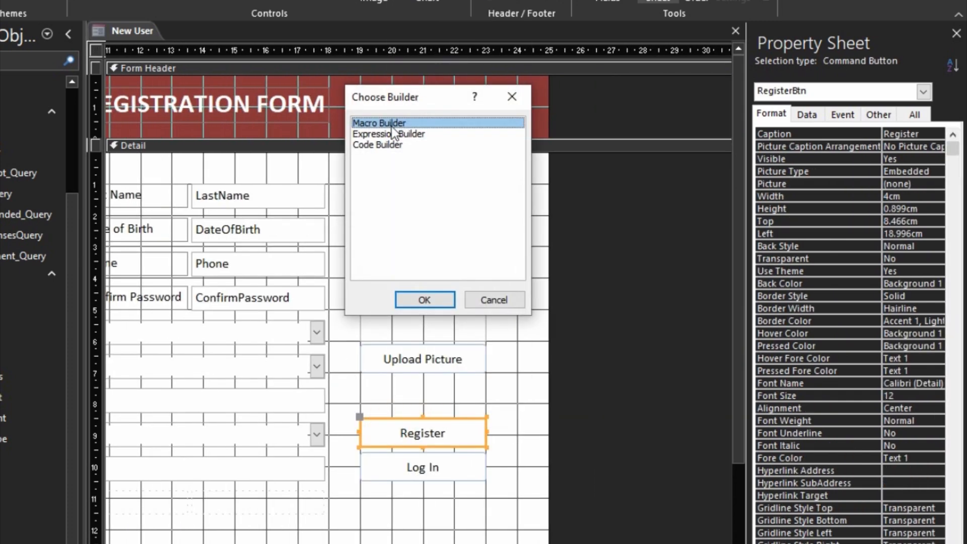
{"action": "double_click", "coordinate": [388, 145]}
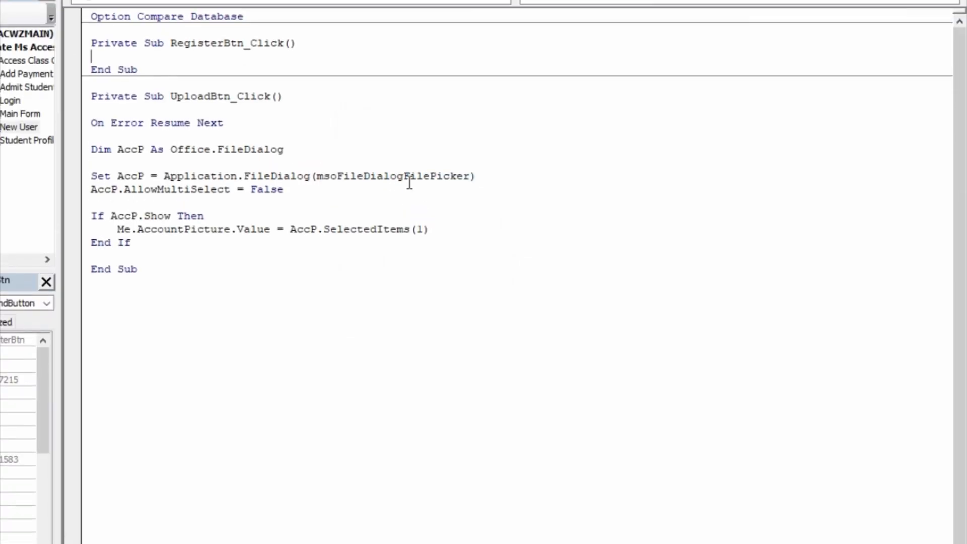
{"action": "key", "text": "Return"}
{"action": "key", "text": "Return"}
{"action": "key", "text": "Up"}
{"action": "key", "text": "Up"}
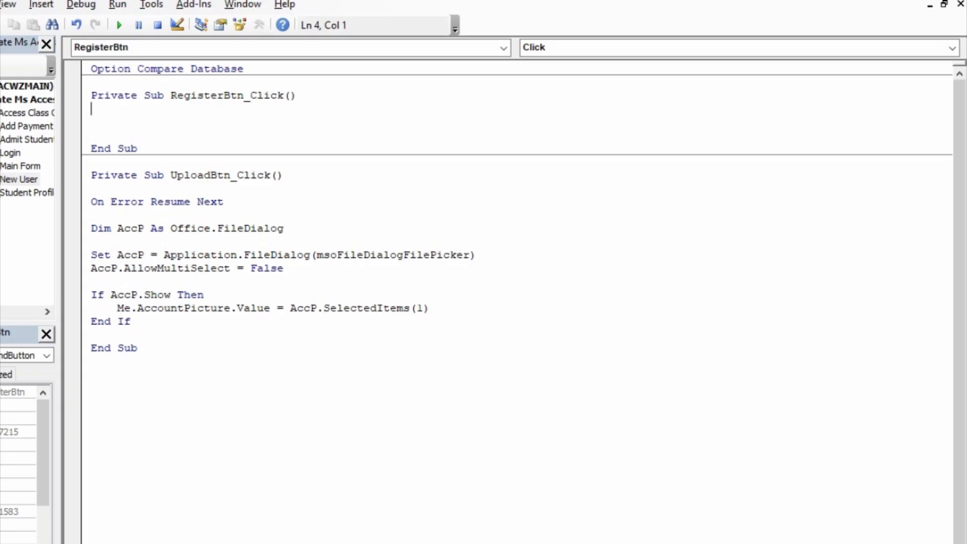
{"action": "key", "text": "Return"}
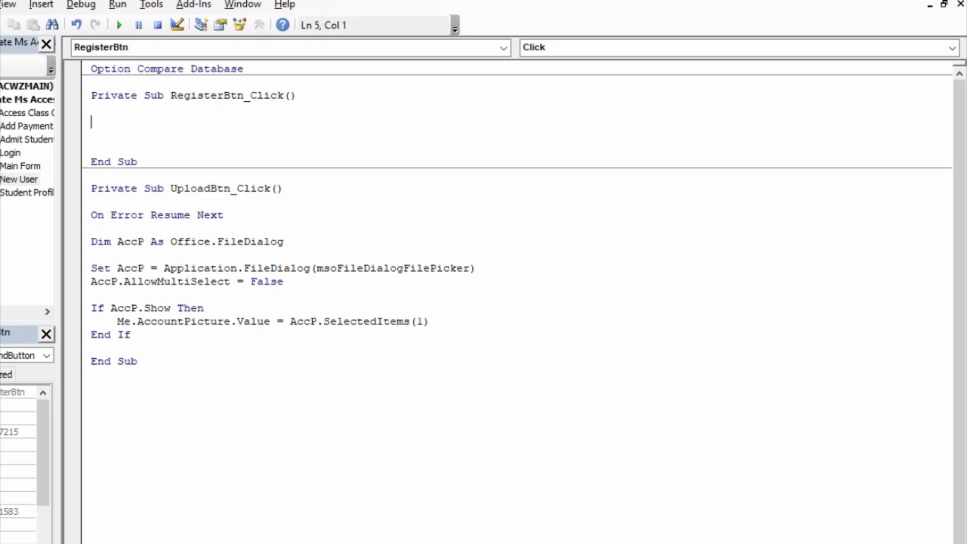
{"action": "type", "text": "on error resume next"}
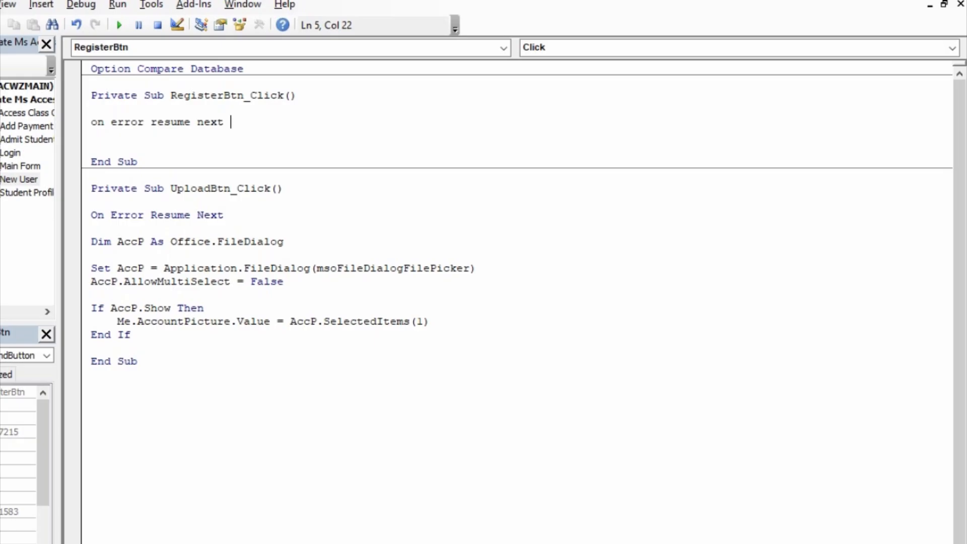
{"action": "key", "text": "Return"}
{"action": "key", "text": "Return"}
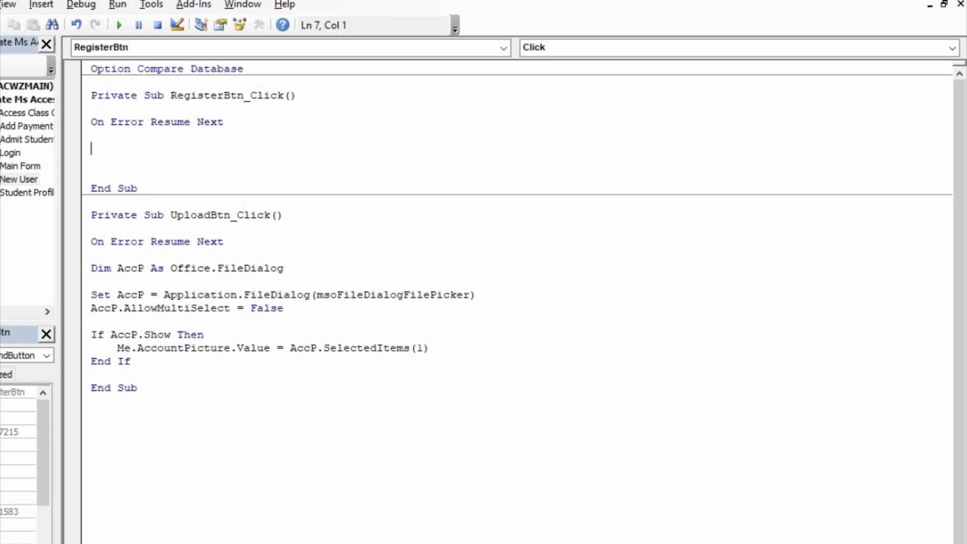
- Declare UserN, Pwd and UserL as String variables
{"action": "type", "text": "dim UserN as st"}
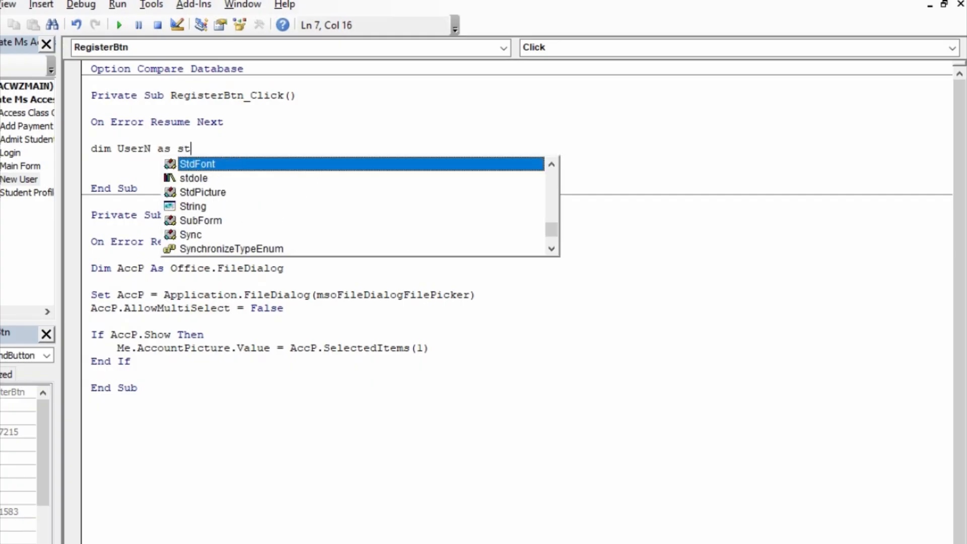
{"action": "type", "text": "ring"}
{"action": "key", "text": "Return"}
{"action": "type", "text": "di"}
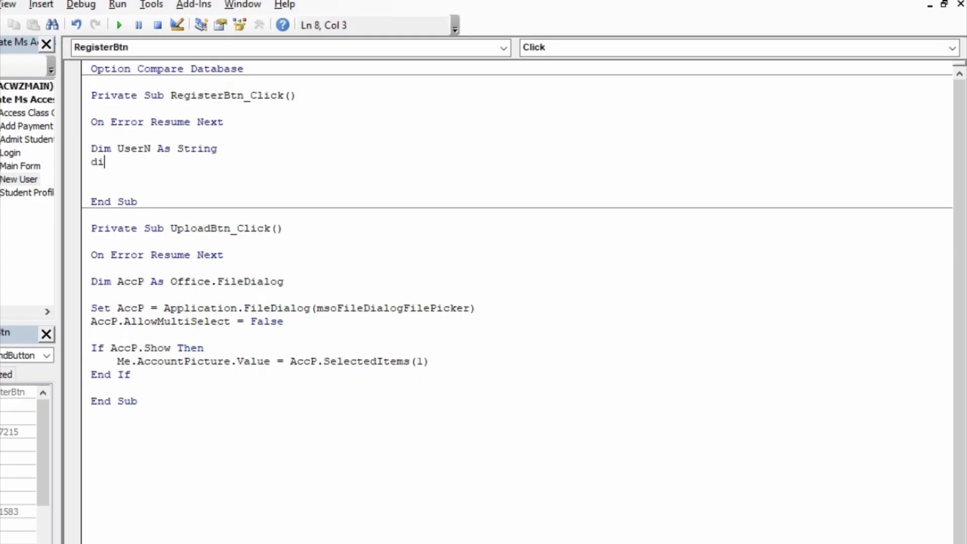
{"action": "type", "text": "m Pwd as string"}
{"action": "key", "text": "Return"}
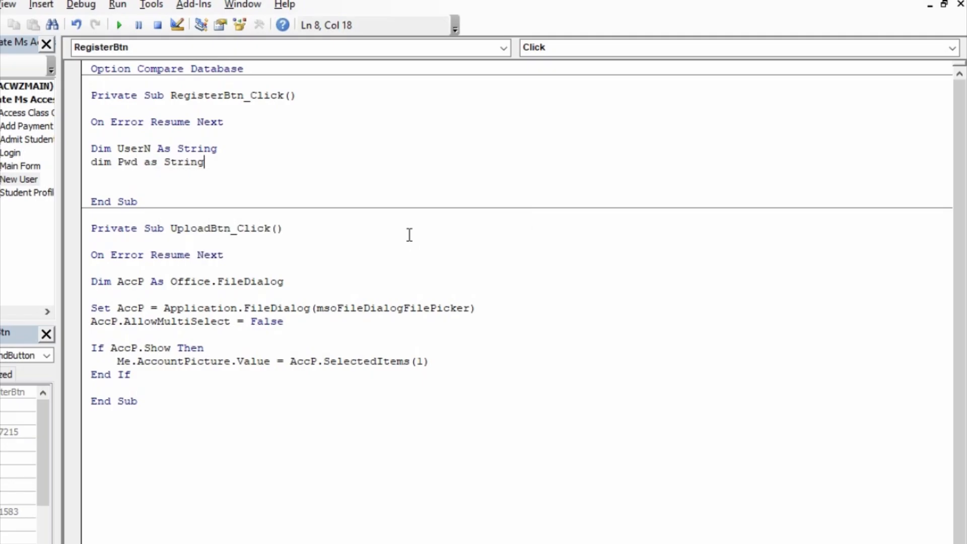
{"action": "type", "text": "dim Us"}
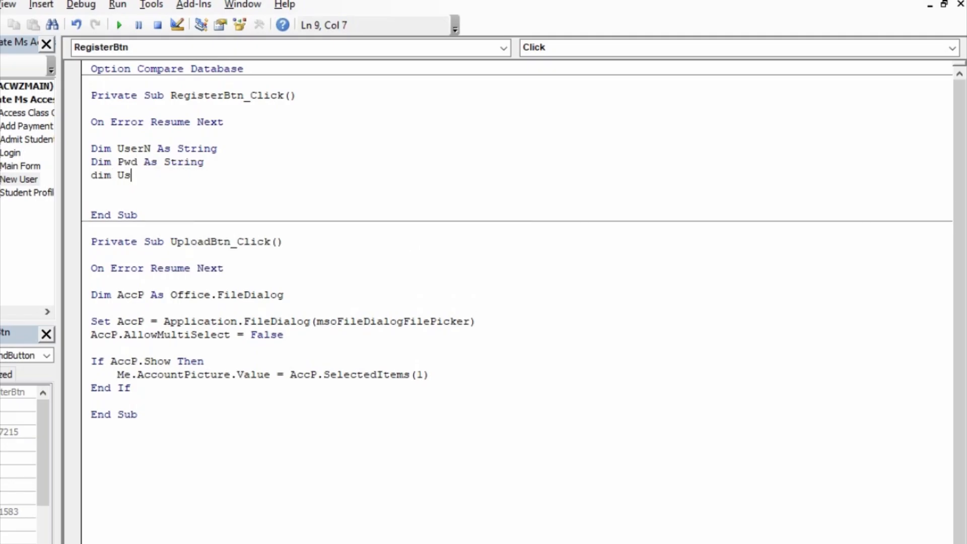
{"action": "type", "text": "erL as string"}
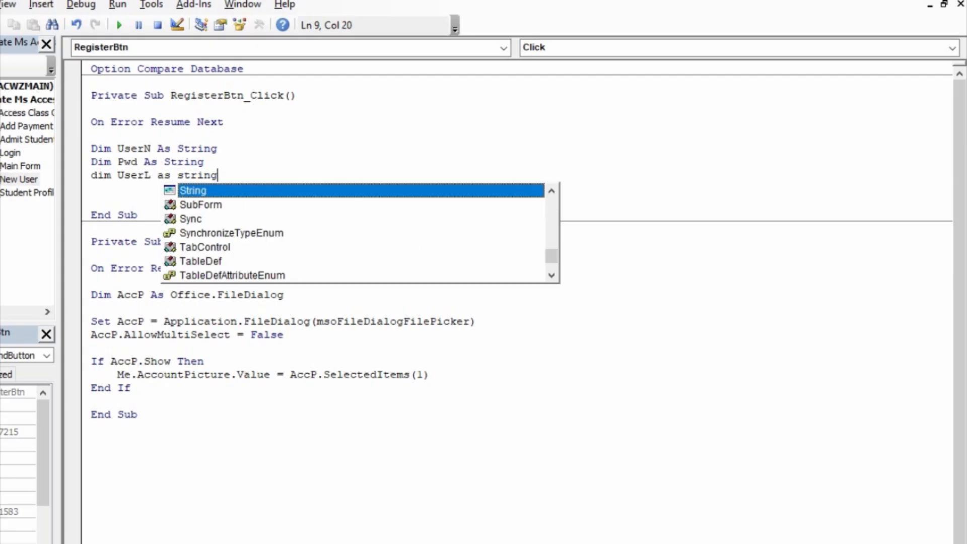
{"action": "key", "text": "Tab"}
{"action": "key", "text": "Return"}
{"action": "key", "text": "Return"}
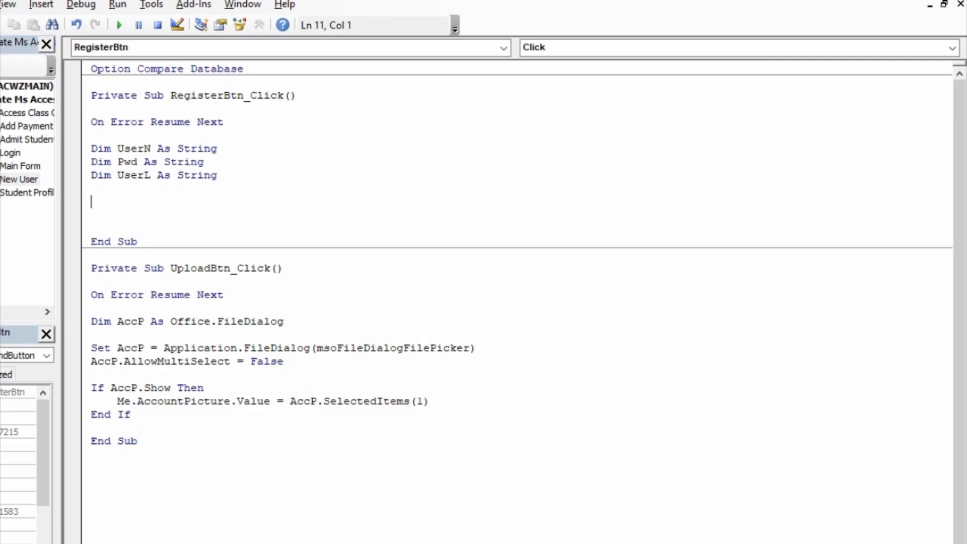
- Start the line usern=nz(dcount("UserID","UserLogin","Username="""& username, then switch back to Access
{"action": "type", "text": "usern=nz("}
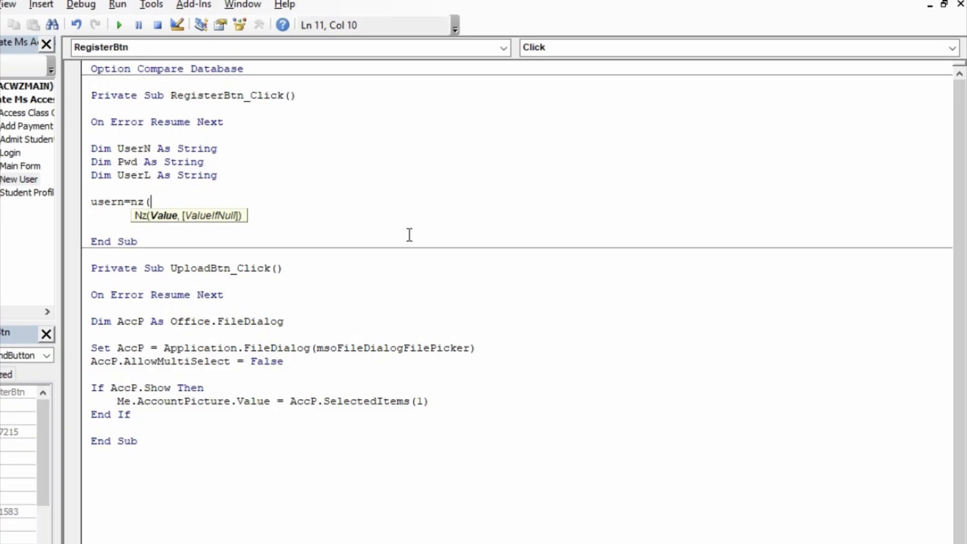
{"action": "type", "text": "dcount(\"UserID"}
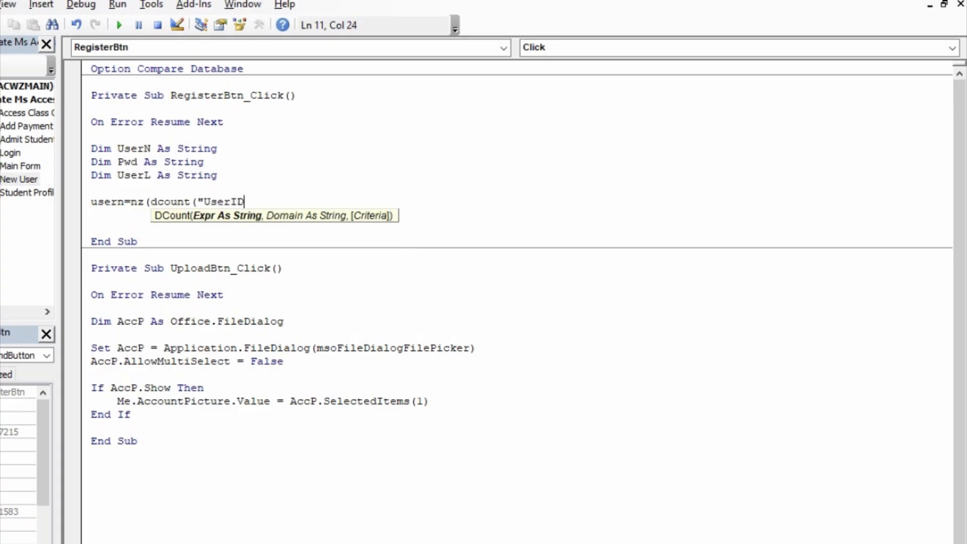
{"action": "type", "text": "\",\"Use"}
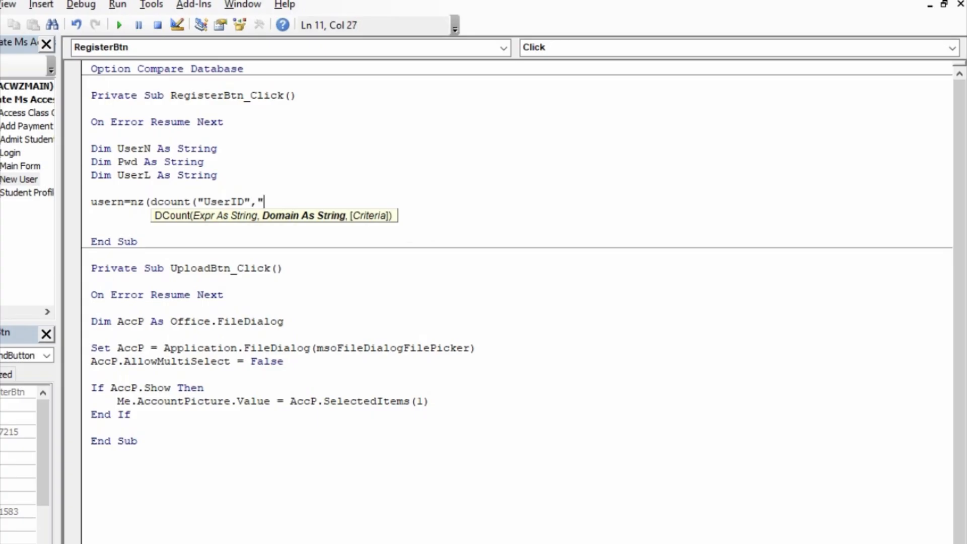
{"action": "type", "text": "rLogin"}
{"action": "type", "text": "\",\""}
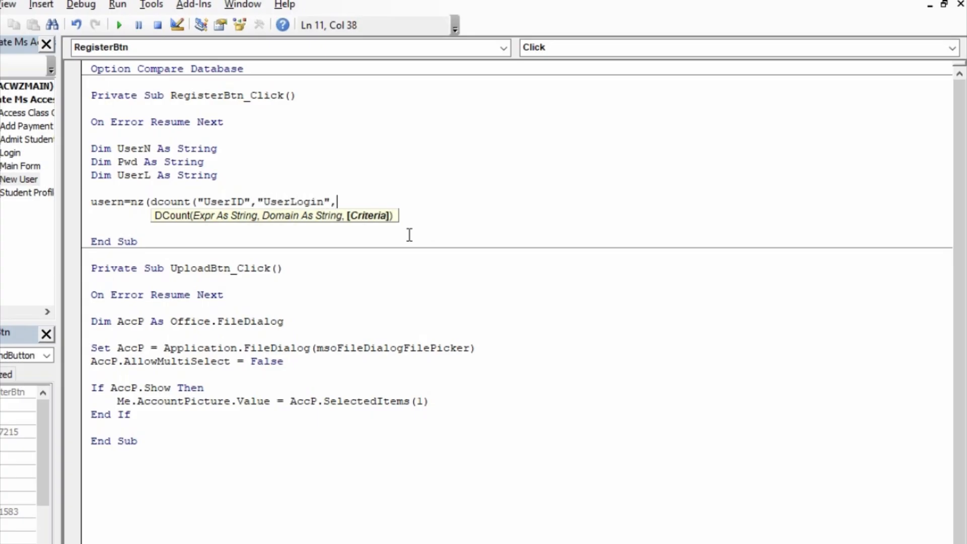
{"action": "type", "text": "US"}
{"action": "key", "text": "BackSpace"}
{"action": "key", "text": "BackSpace"}
{"action": "type", "text": "Username"}
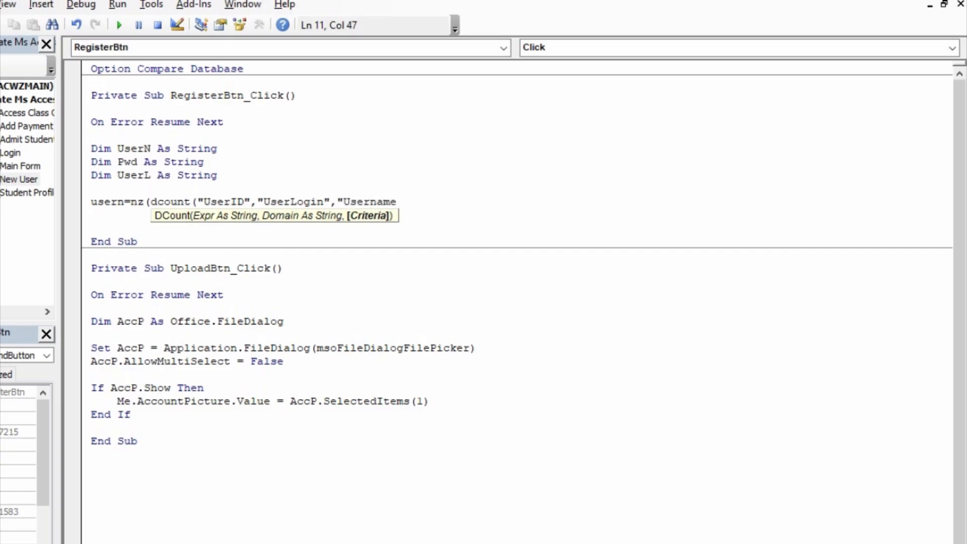
{"action": "type", "text": "="}
{"action": "type", "text": "'\""}
{"action": "key", "text": "BackSpace"}
{"action": "key", "text": "BackSpace"}
{"action": "type", "text": "\"\"\"& usernmae"}
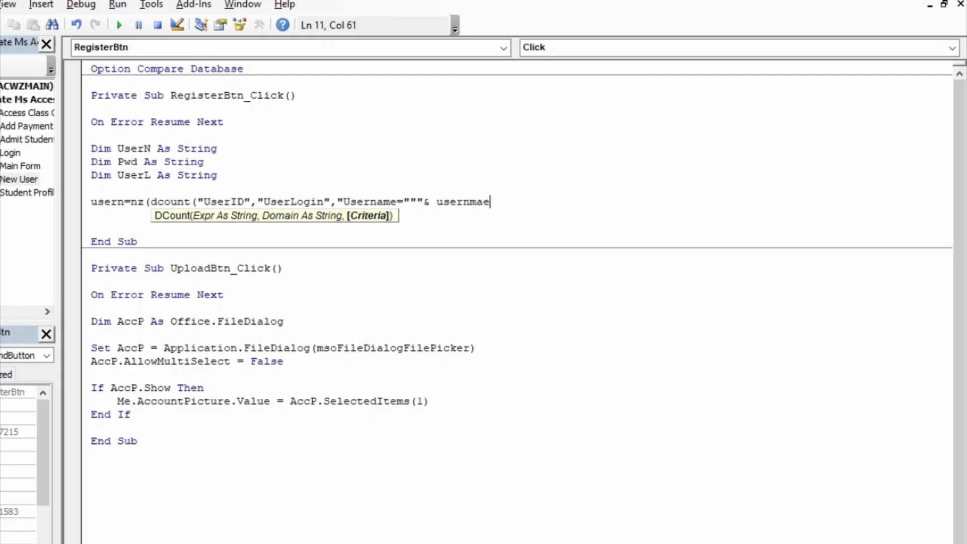
{"action": "key", "text": "alt+Tab"}
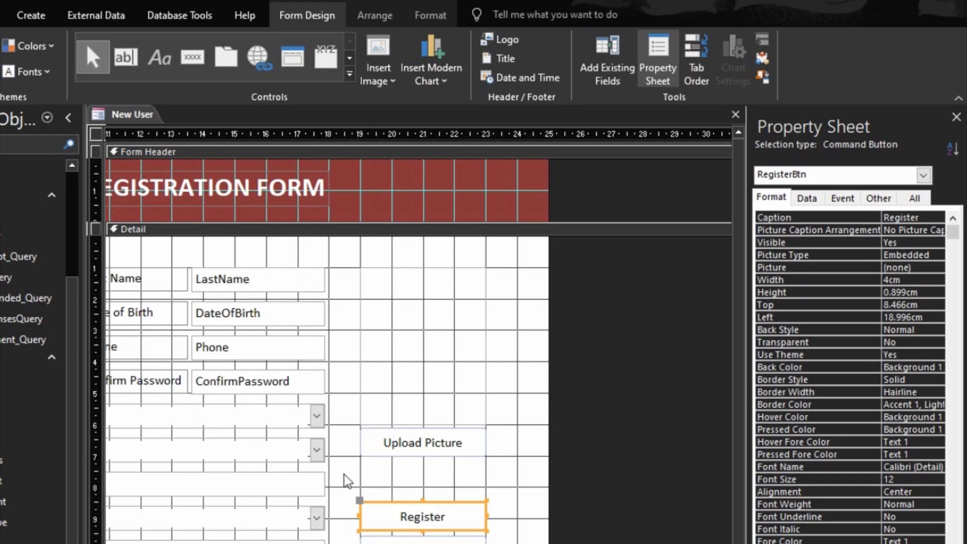
- Look up the Username text box's name on the Property Sheet's Other tab
{"action": "scroll", "coordinate": [237, 377], "scroll_direction": "left", "scroll_amount": 10}
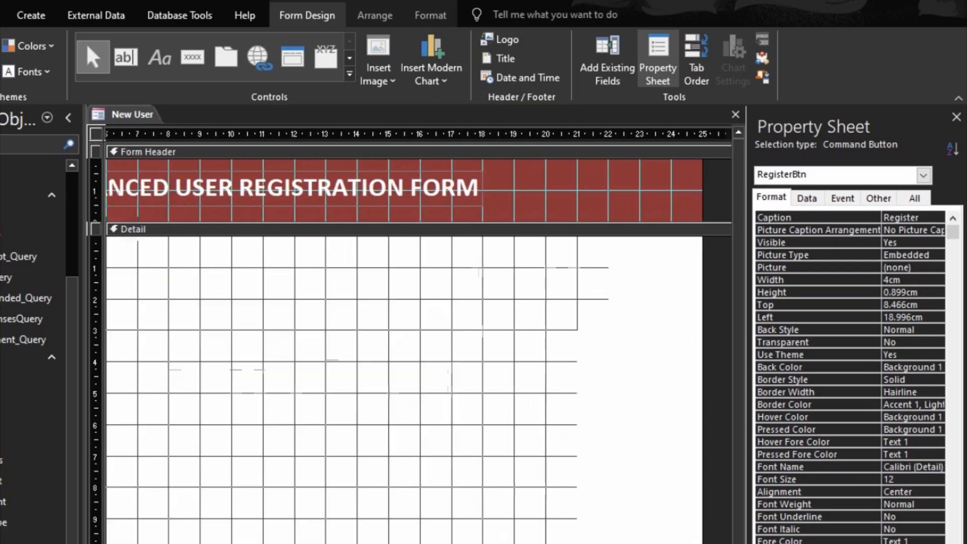
{"action": "left_click", "coordinate": [254, 348]}
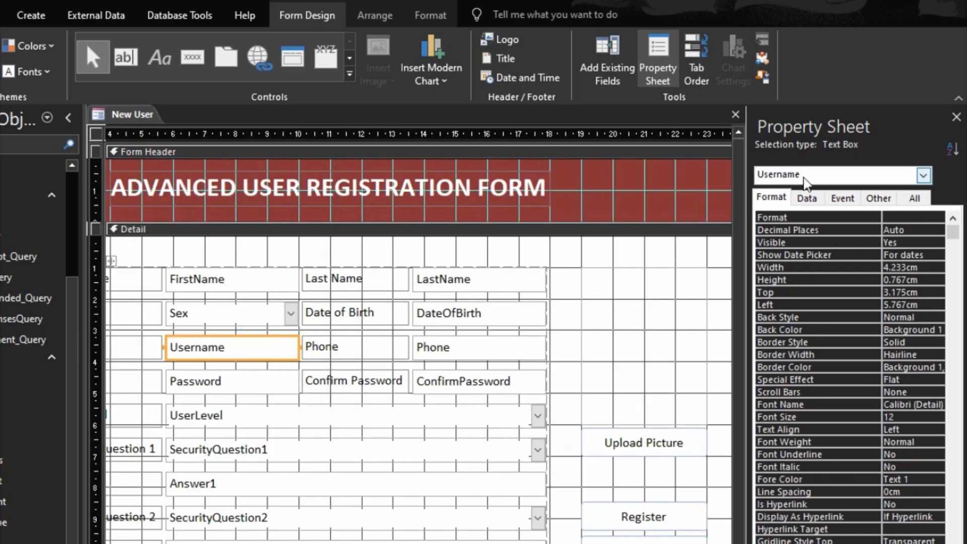
{"action": "left_click", "coordinate": [879, 198]}
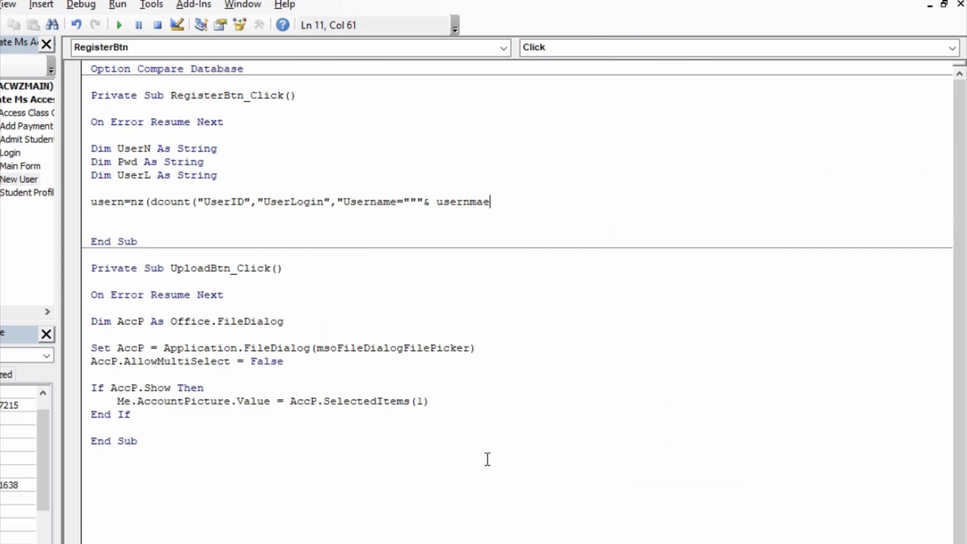
- Finish the UserN line with & Username & """"), 0) so no match returns 0
{"action": "key", "text": "BackSpace"}
{"action": "key", "text": "BackSpace"}
{"action": "key", "text": "BackSpace"}
{"action": "type", "text": "ane"}
{"action": "key", "text": "BackSpace"}
{"action": "key", "text": "BackSpace"}
{"action": "type", "text": "me &\"\"\"\"),"}
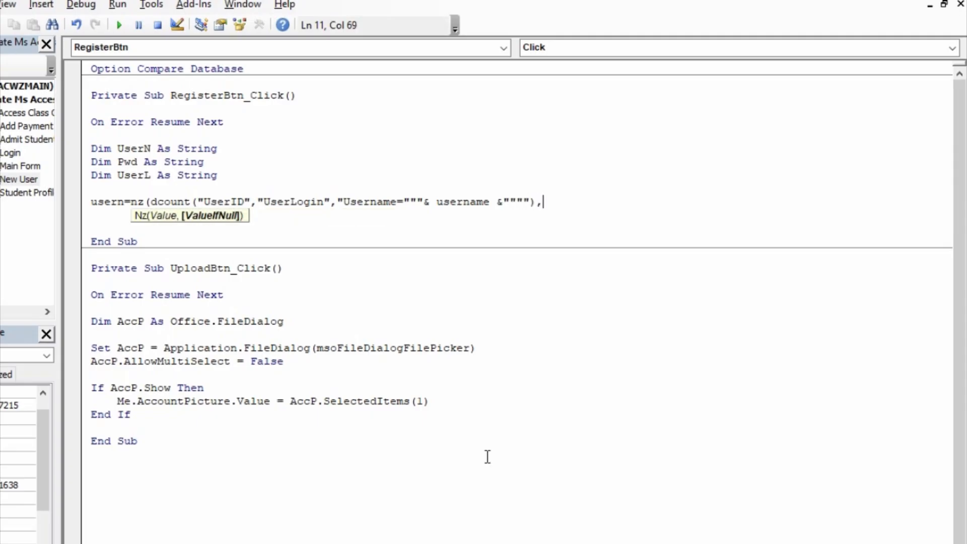
{"action": "type", "text": "0"}
{"action": "key", "text": "BackSpace"}
{"action": "type", "text": "\"\")"}
{"action": "key", "text": "BackSpace"}
{"action": "key", "text": "BackSpace"}
{"action": "key", "text": "BackSpace"}
{"action": "type", "text": "0)"}
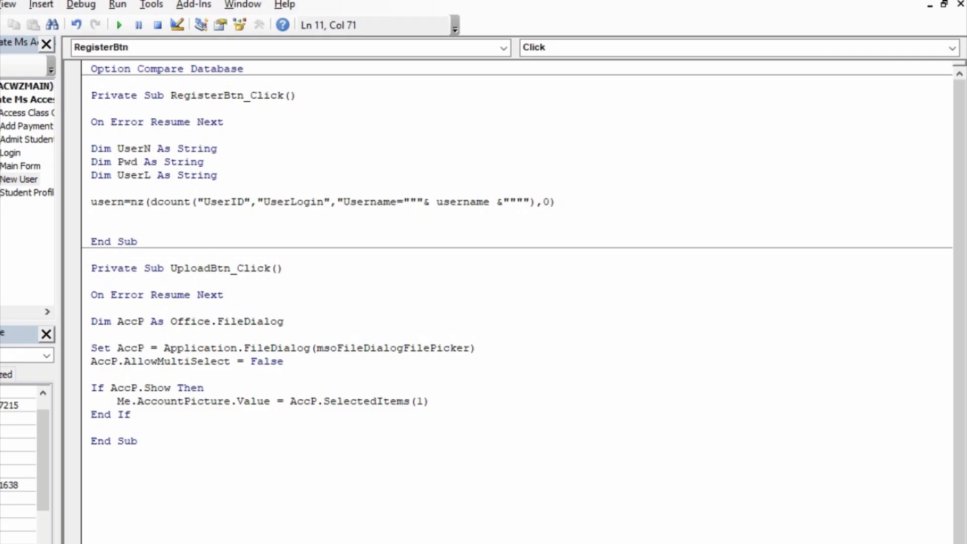
{"action": "key", "text": "Return"}
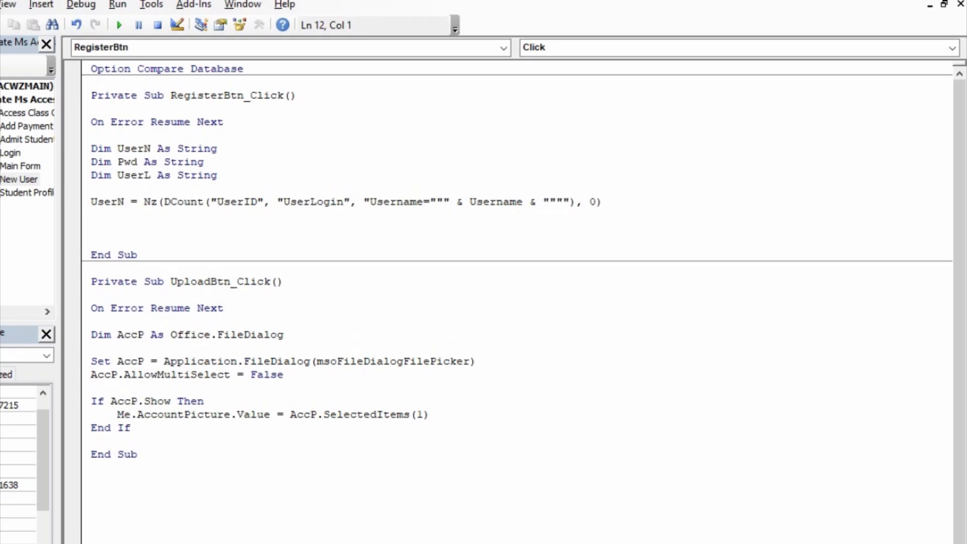
- Add pwd=nz(dcount("UserID","UserLogin","Password=""" & Password & """"), 0)
{"action": "type", "text": "pwd=nz(dcount(\""}
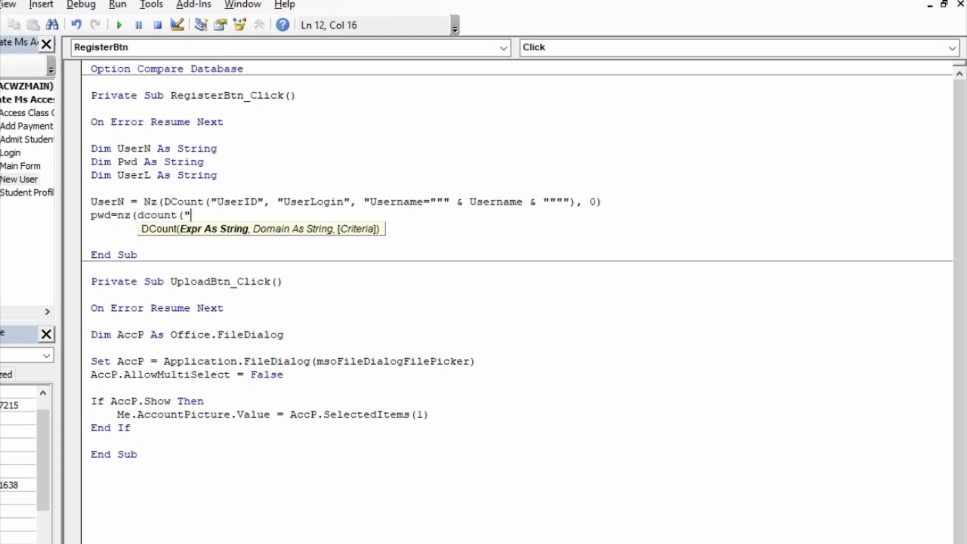
{"action": "type", "text": "UserID\",\"Use"}
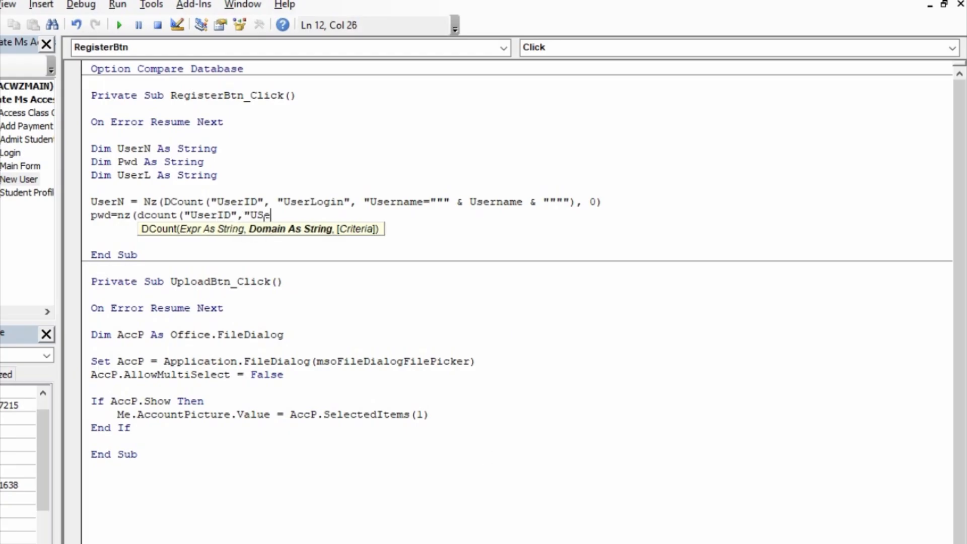
{"action": "type", "text": "rLo"}
{"action": "type", "text": "gin\","}
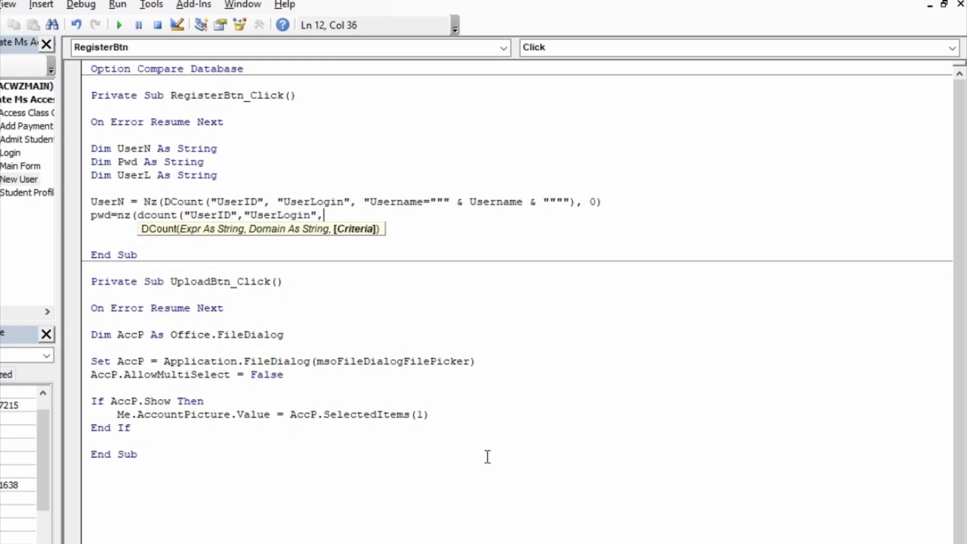
{"action": "type", "text": "\"Password="}
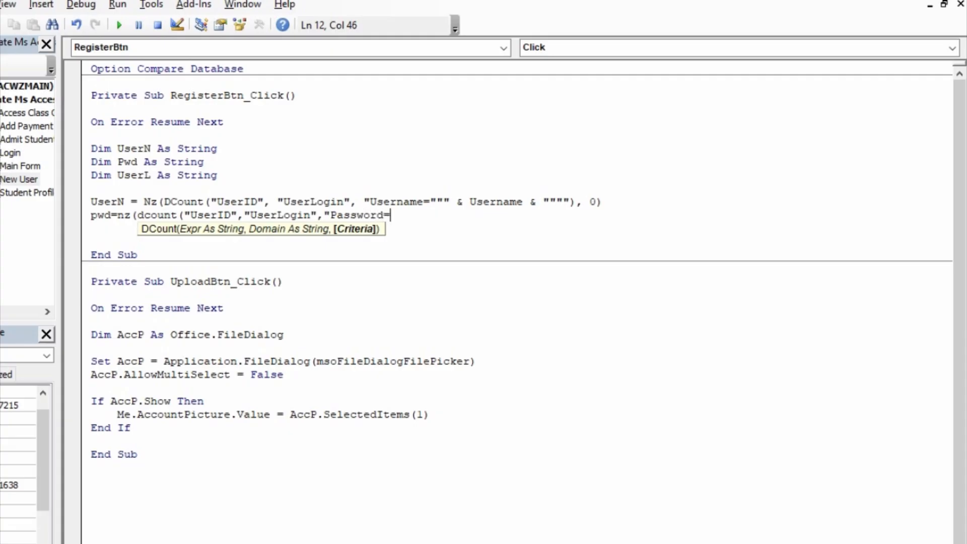
{"action": "type", "text": "\""}
{"action": "key", "text": "BackSpace"}
{"action": "type", "text": "\":\""}
{"action": "key", "text": "BackSpace"}
{"action": "key", "text": "BackSpace"}
{"action": "type", "text": ":"}
{"action": "key", "text": "BackSpace"}
{"action": "type", "text": "\"\" "}
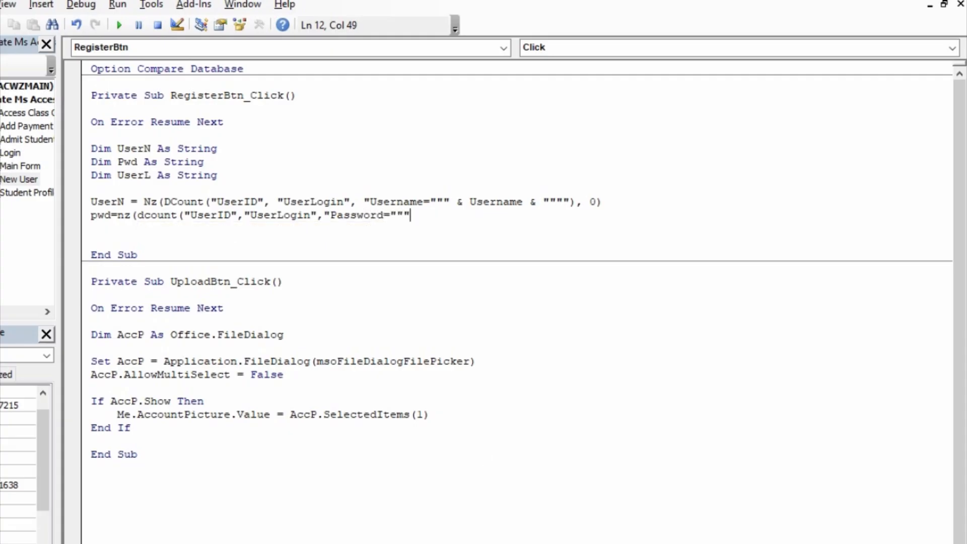
{"action": "type", "text": "& P"}
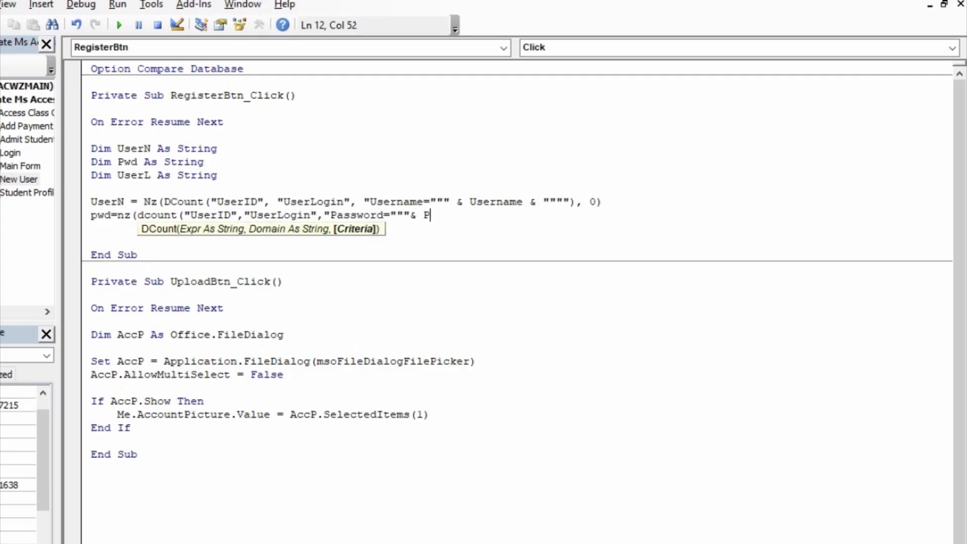
{"action": "type", "text": "assword"}
{"action": "type", "text": " & "}
{"action": "type", "text": "\"\"\"\"), "}
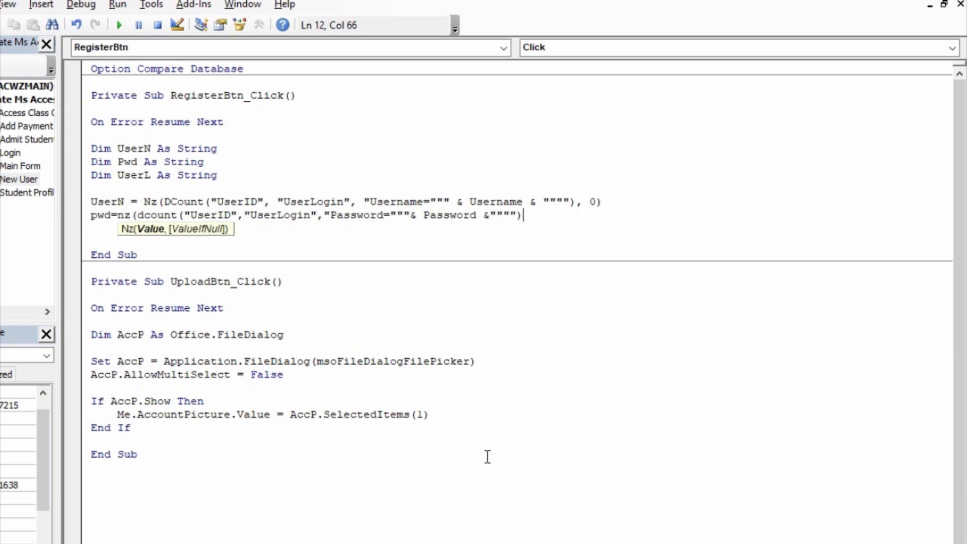
{"action": "type", "text": "0)"}
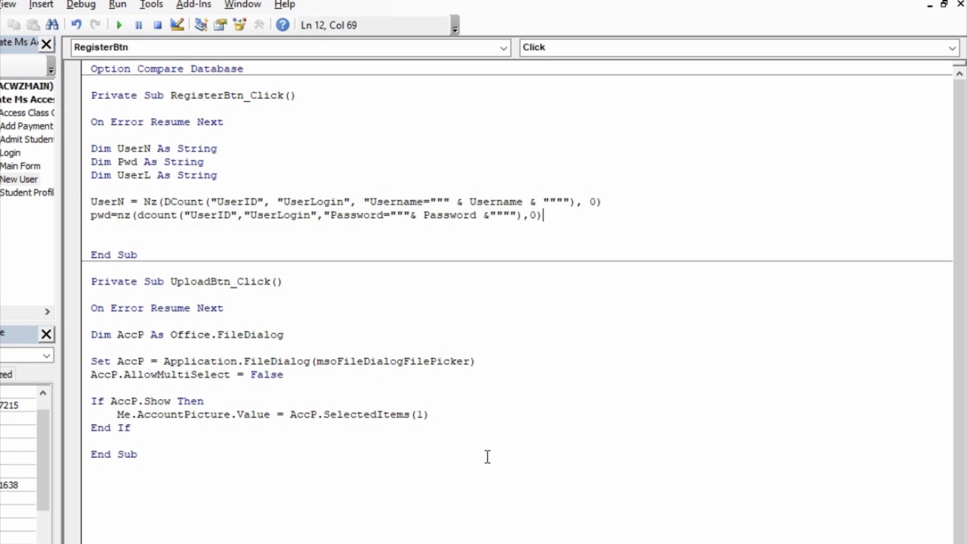
{"action": "key", "text": "Return"}
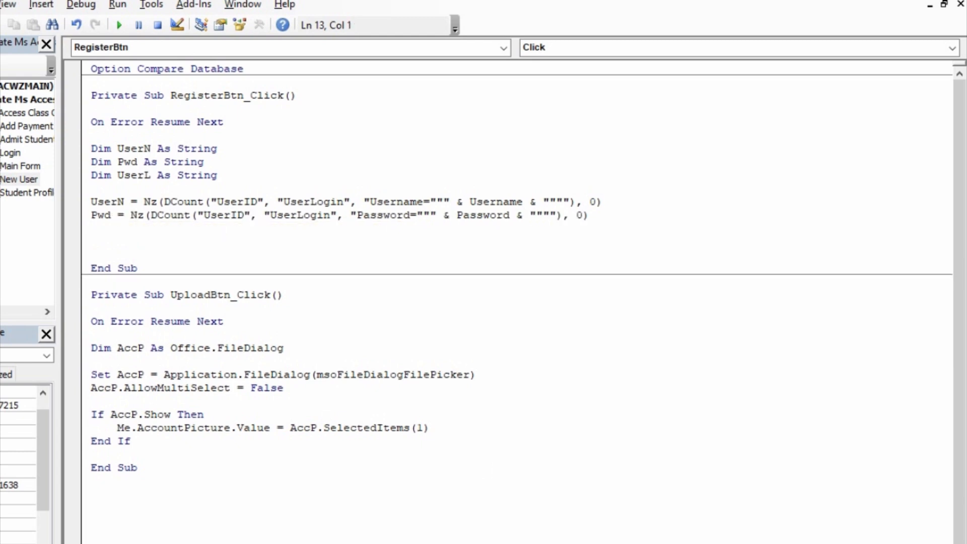
- Type userl=nz(dcount("UserID","UserLogin", as the start of the third line
{"action": "type", "text": "userl=nz("}
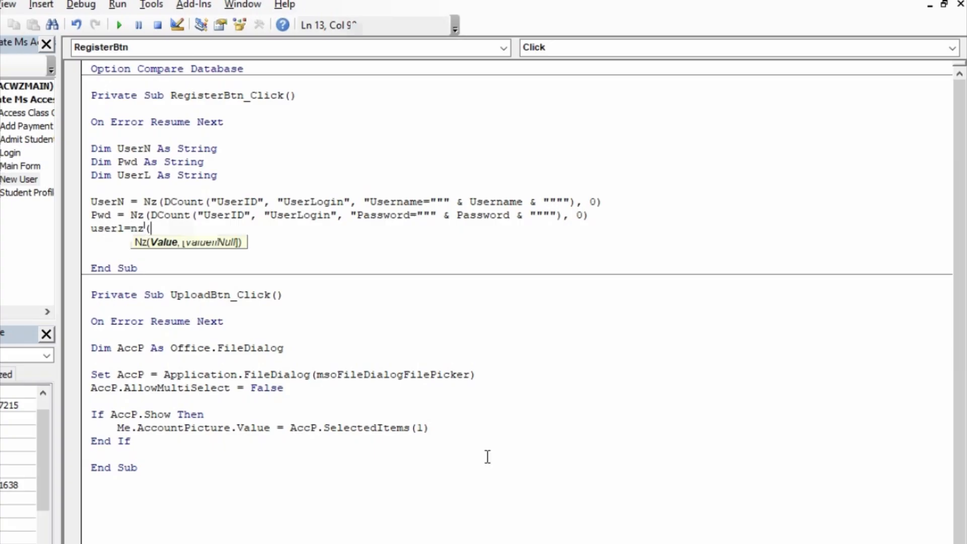
{"action": "type", "text": "dcount(\"User"}
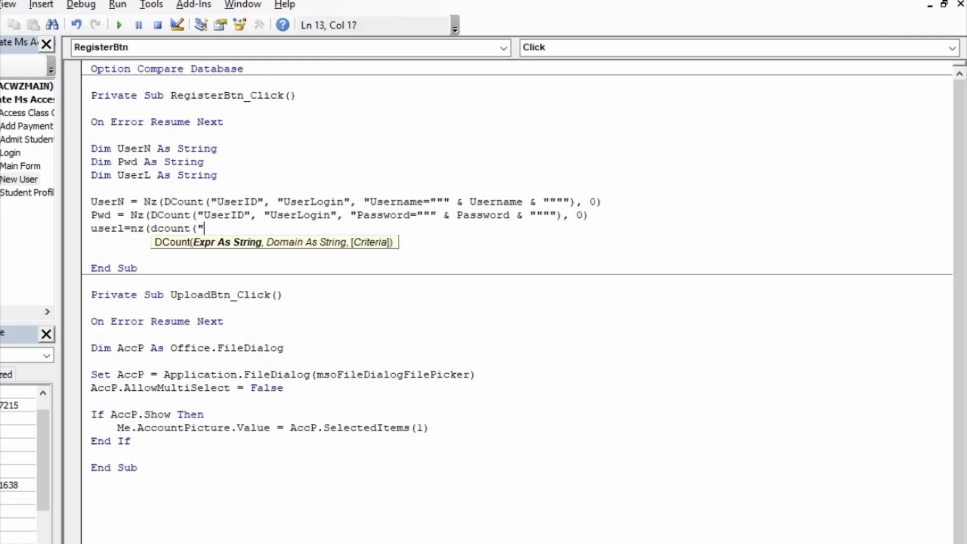
{"action": "type", "text": "Id"}
{"action": "key", "text": "BackSpace"}
{"action": "type", "text": "D\",\"Udsr"}
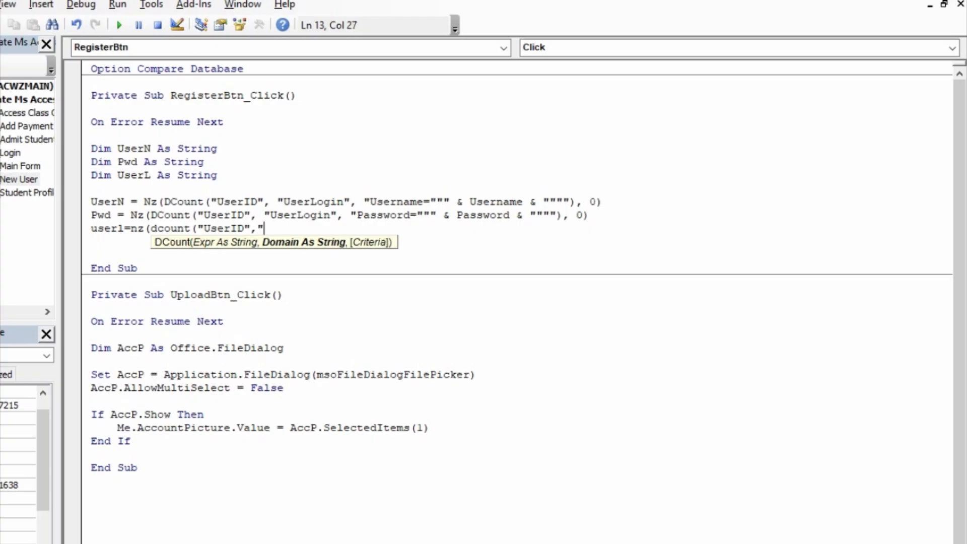
{"action": "key", "text": "BackSpace"}
{"action": "key", "text": "BackSpace"}
{"action": "key", "text": "BackSpace"}
{"action": "type", "text": "serLoi"}
{"action": "key", "text": "BackSpace"}
{"action": "type", "text": "gin\",\"UserLevel=\"\"\"& userlevel U"}
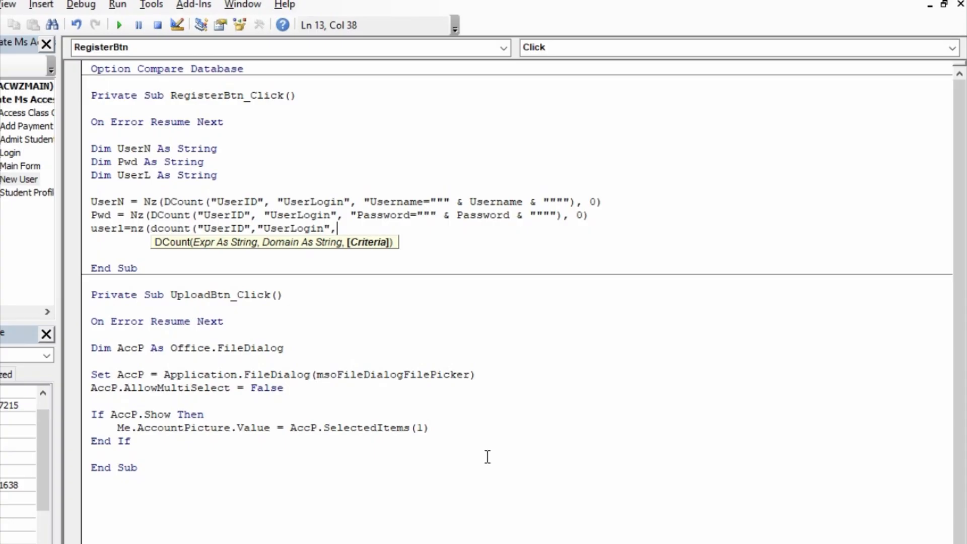
- Finish the UserL line as "UserLevel=""" & UserLevel & """""), 0) and leave a blank line below
{"action": "type", "text": "\"UserLevel"}
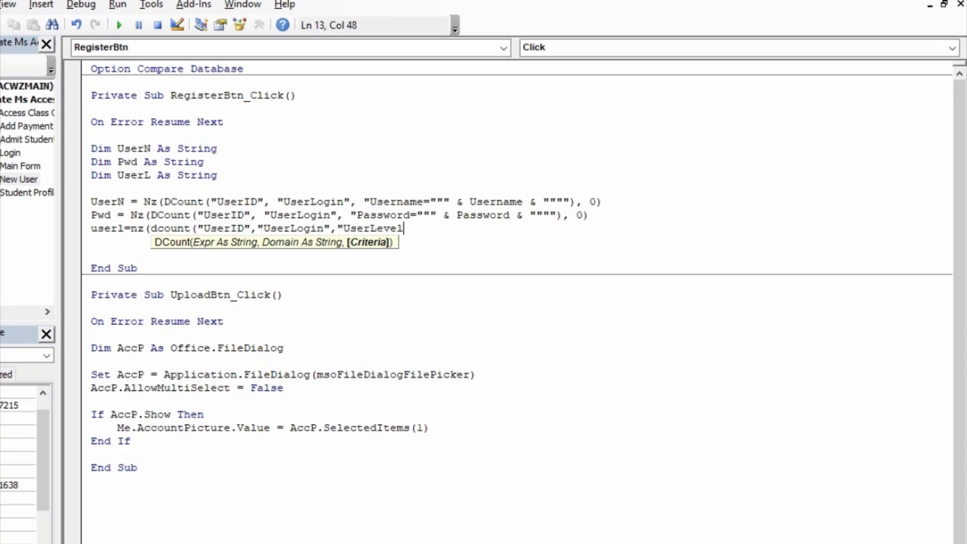
{"action": "type", "text": "=\"\"\"& userlevel"}
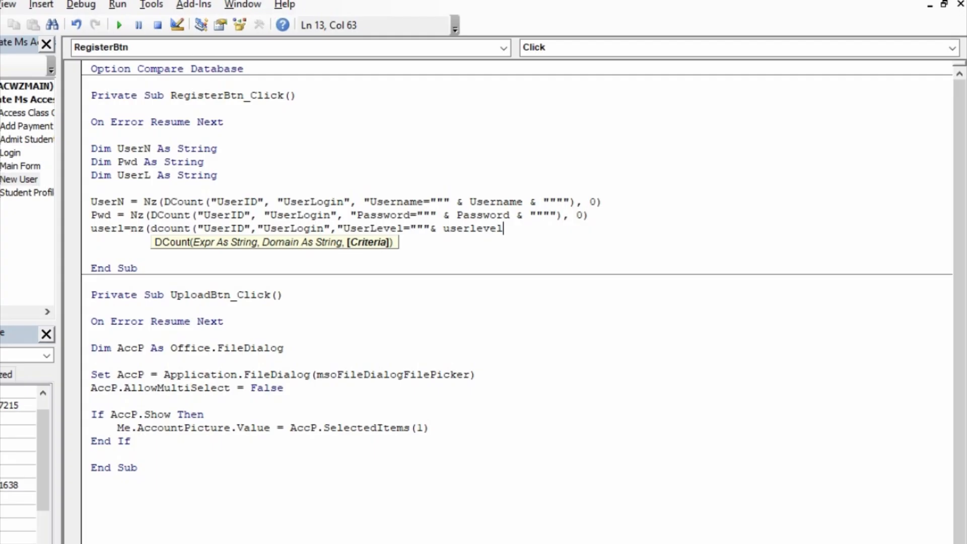
{"action": "type", "text": " U"}
{"action": "key", "text": "BackSpace"}
{"action": "type", "text": "& \"\"\"\"), "}
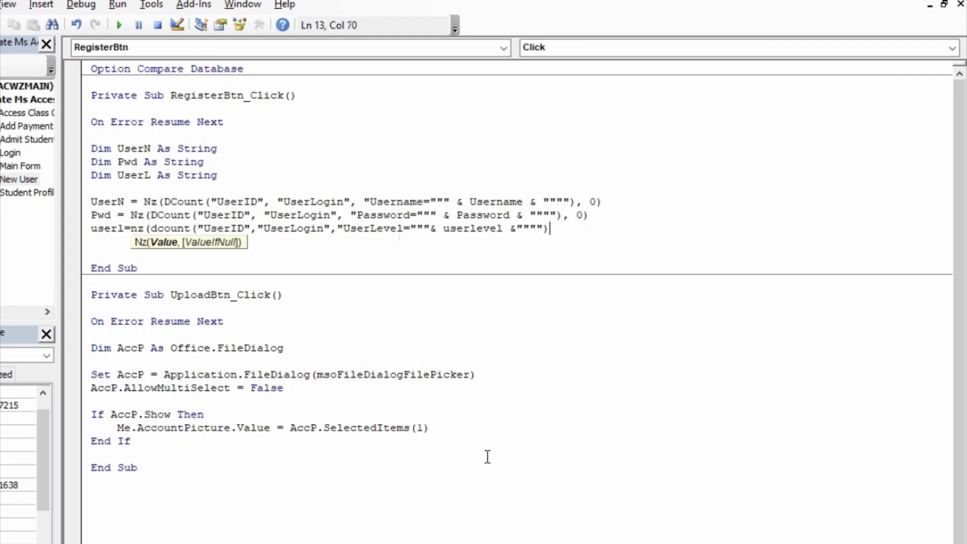
{"action": "type", "text": "0)"}
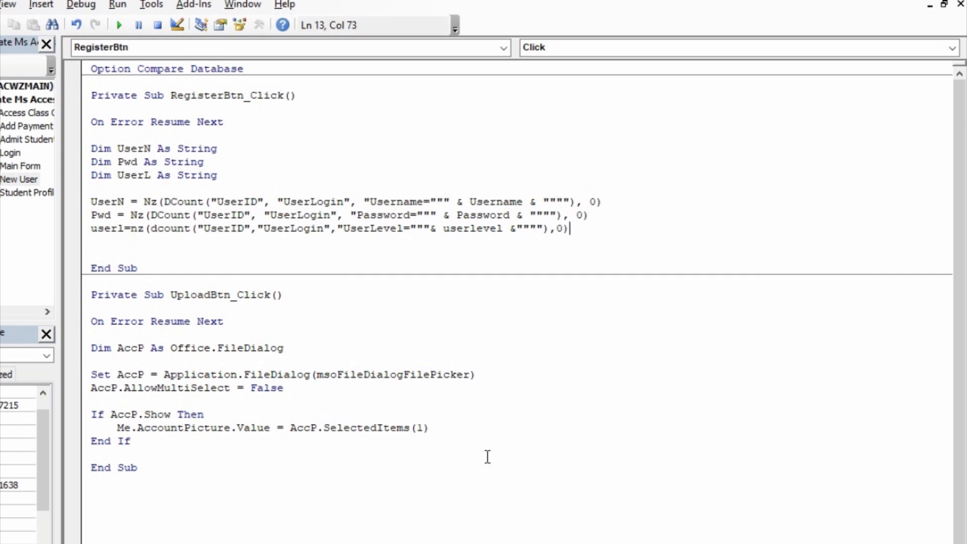
{"action": "key", "text": "Return"}
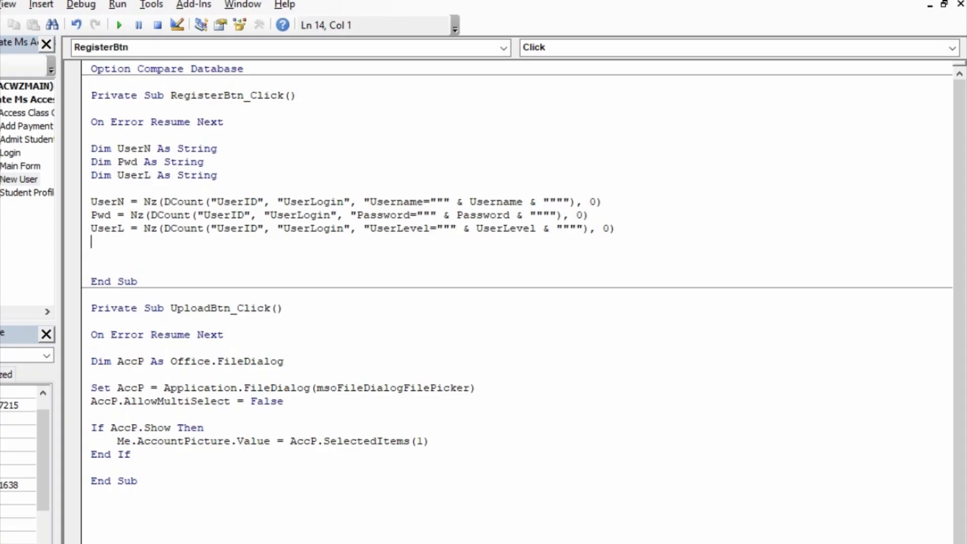
{"action": "key", "text": "Return"}
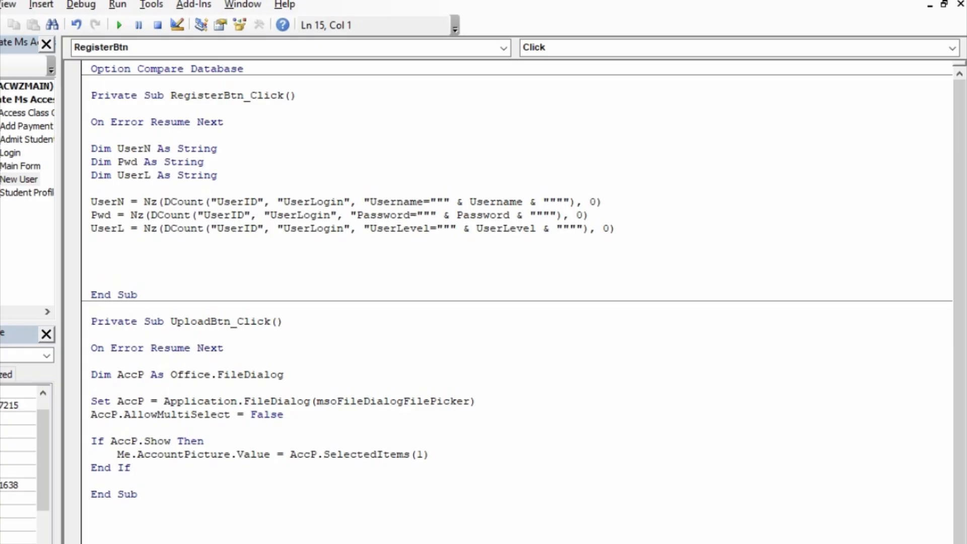
- Write the condition If IsNull(Me.FirstName) Or Me.FirstName = "" Then
{"action": "type", "text": "if isnull("}
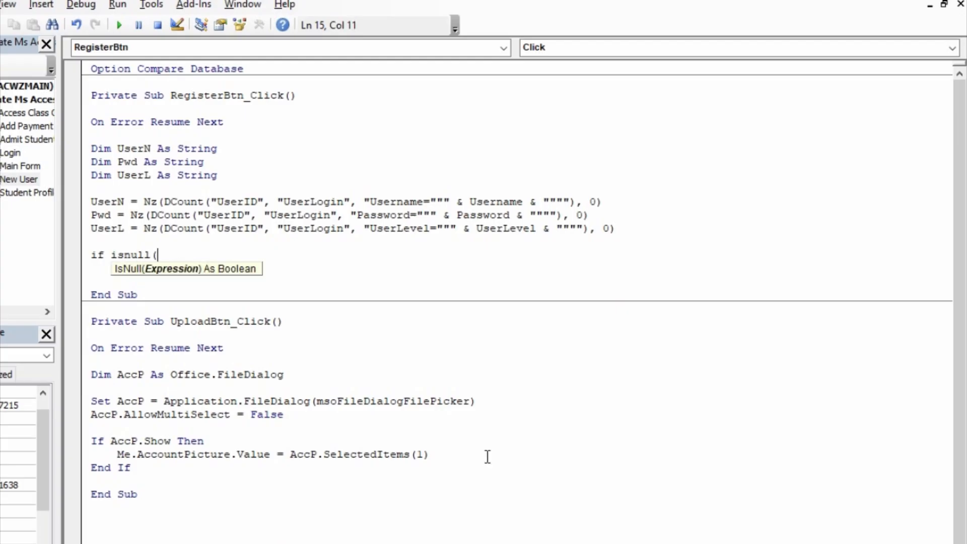
{"action": "type", "text": "me.Firs"}
{"action": "key", "text": "Tab"}
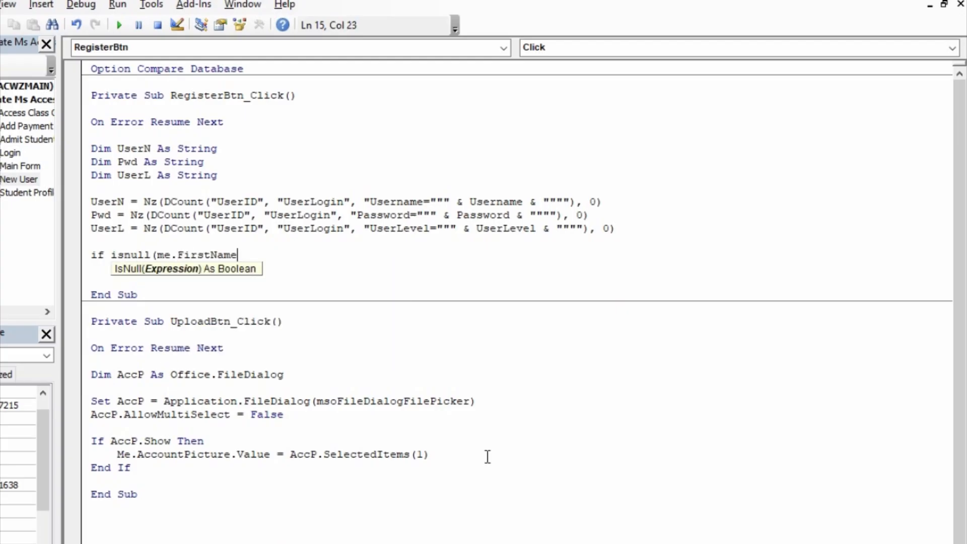
{"action": "type", "text": ")or "}
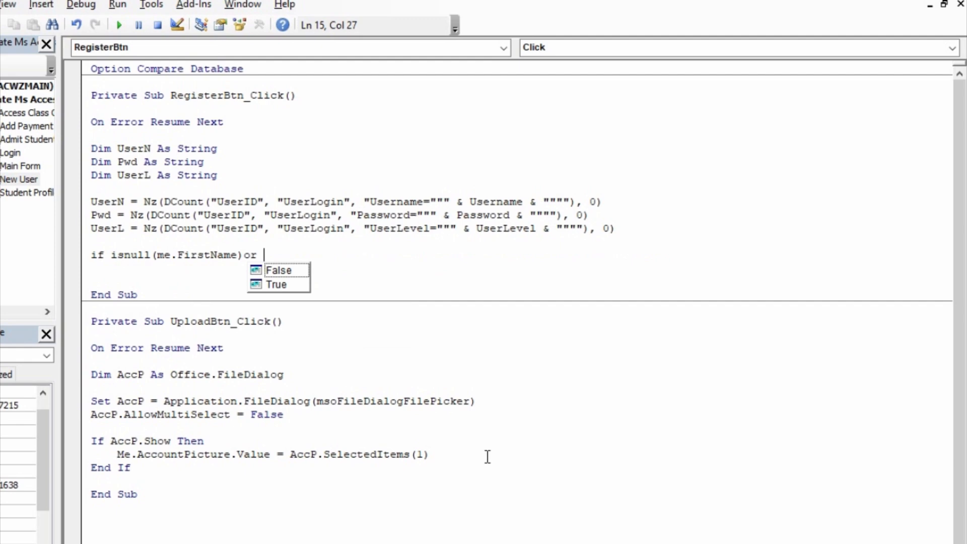
{"action": "type", "text": "me.fir"}
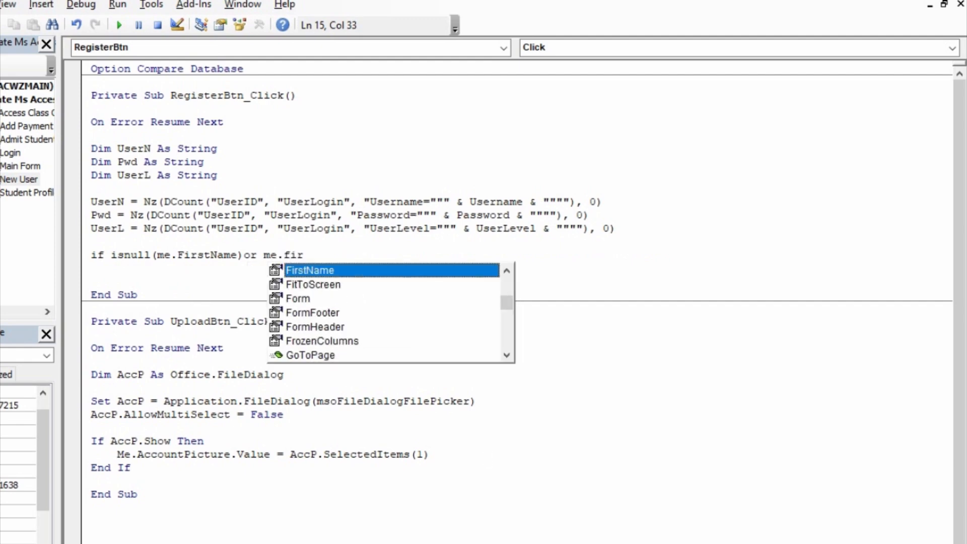
{"action": "key", "text": "Tab"}
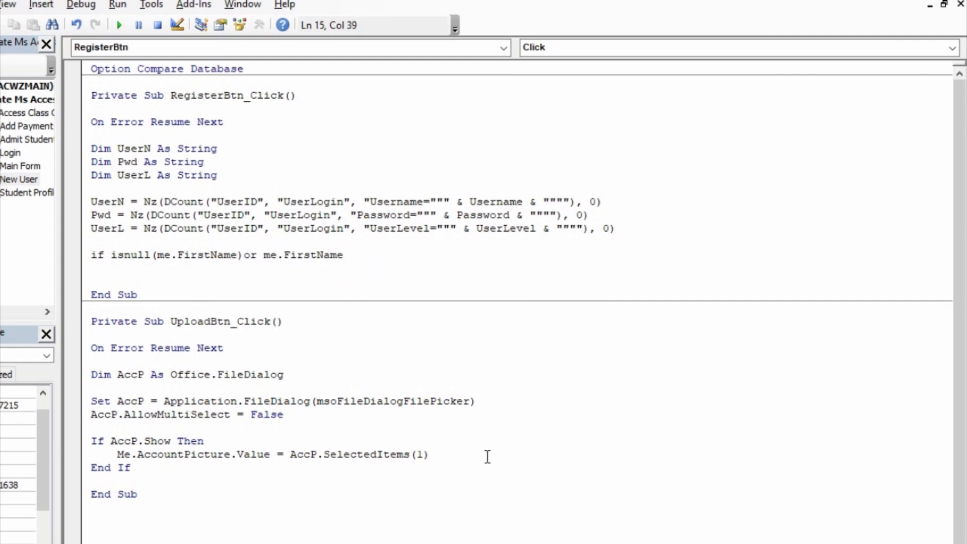
{"action": "type", "text": "=\"\" then"}
{"action": "key", "text": "Return"}
- Add MsgBox "First Name is empty...", vbOKOnly, "First Name Required" inside the If block
{"action": "key", "text": "Tab"}
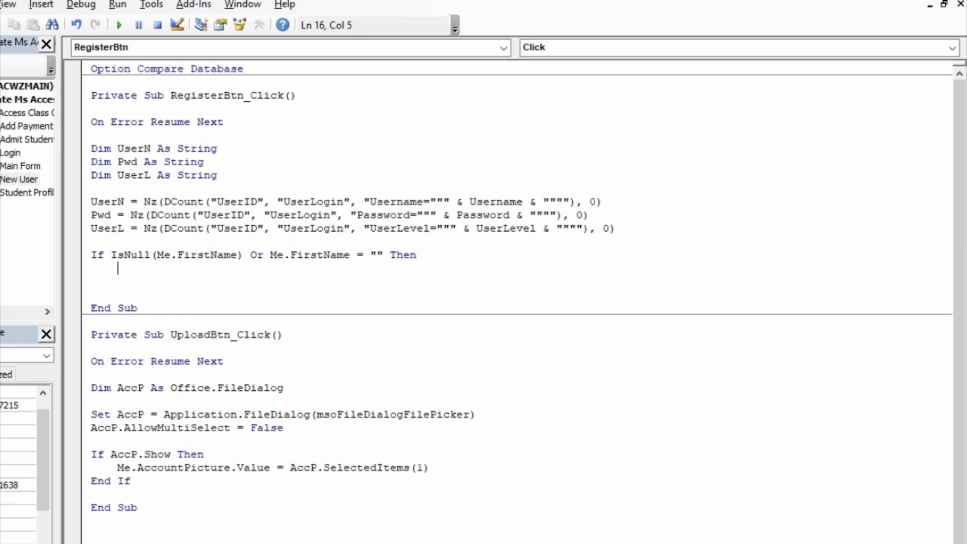
{"action": "type", "text": "msgbox\"First"}
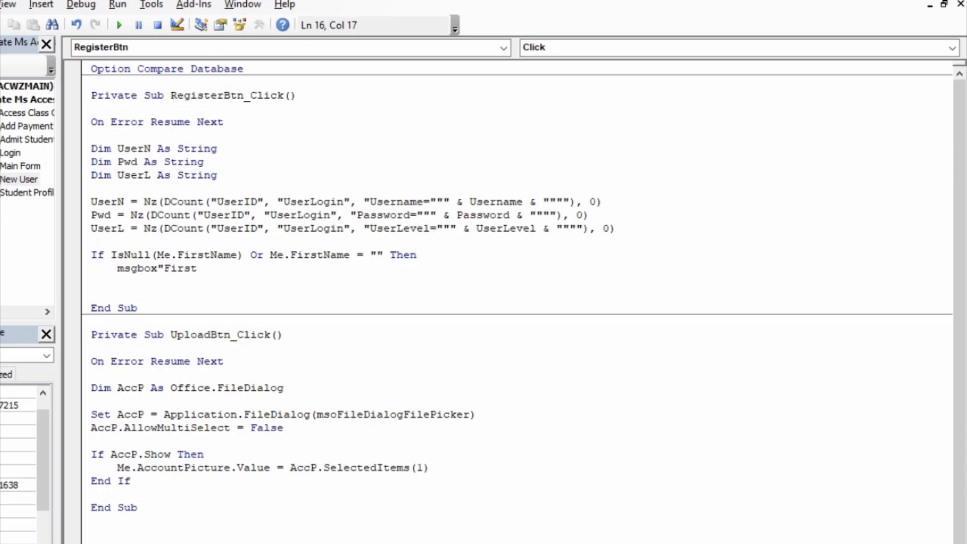
{"action": "type", "text": " Name is empty...\","}
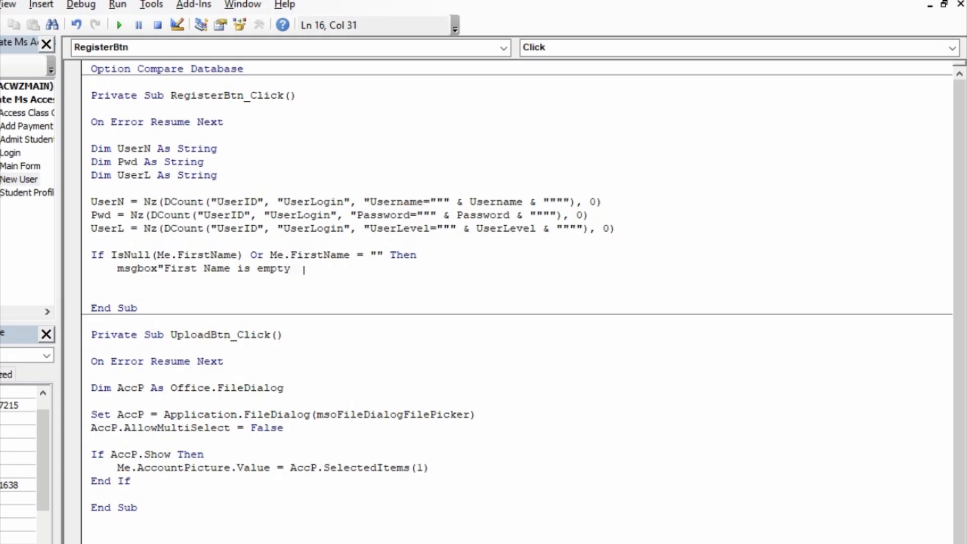
{"action": "type", "text": "vo"}
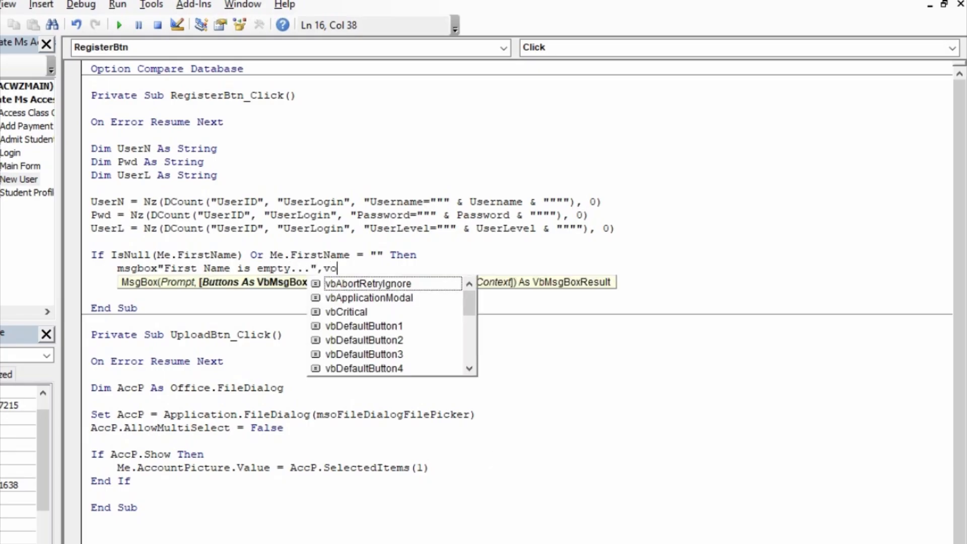
{"action": "key", "text": "BackSpace"}
{"action": "type", "text": "bok"}
{"action": "key", "text": "Down"}
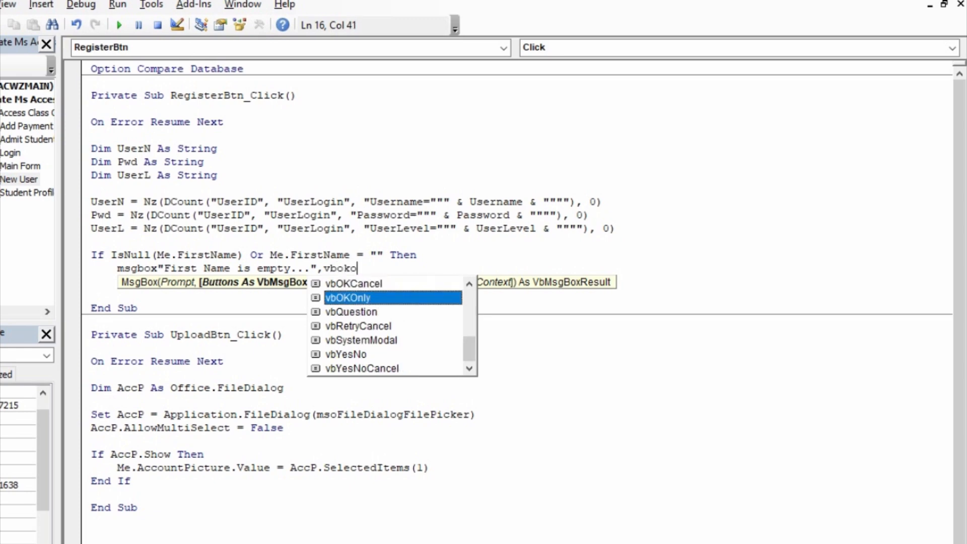
{"action": "type", "text": ","}
{"action": "type", "text": "\"Fro"}
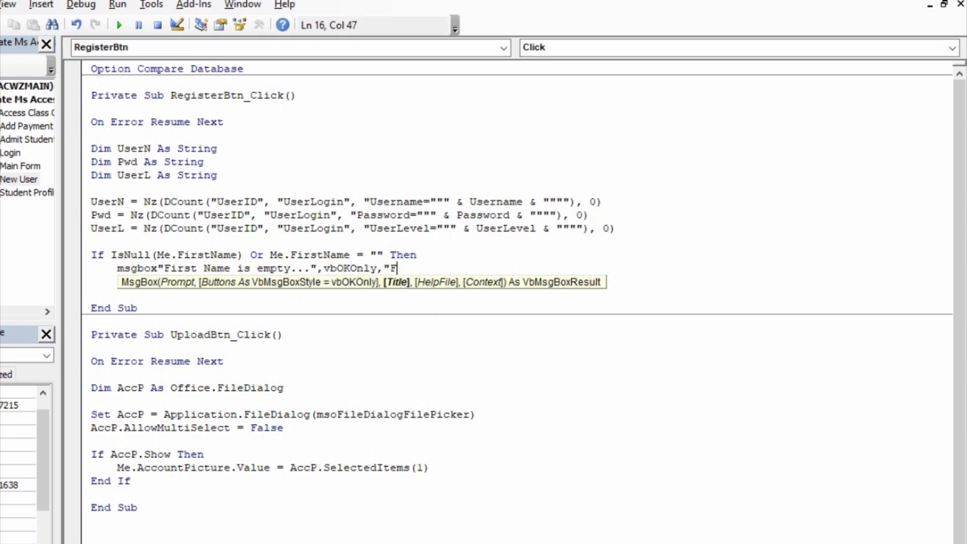
{"action": "key", "text": "BackSpace"}
{"action": "key", "text": "BackSpace"}
{"action": "type", "text": "irst"}
{"action": "type", "text": " Name Required\""}
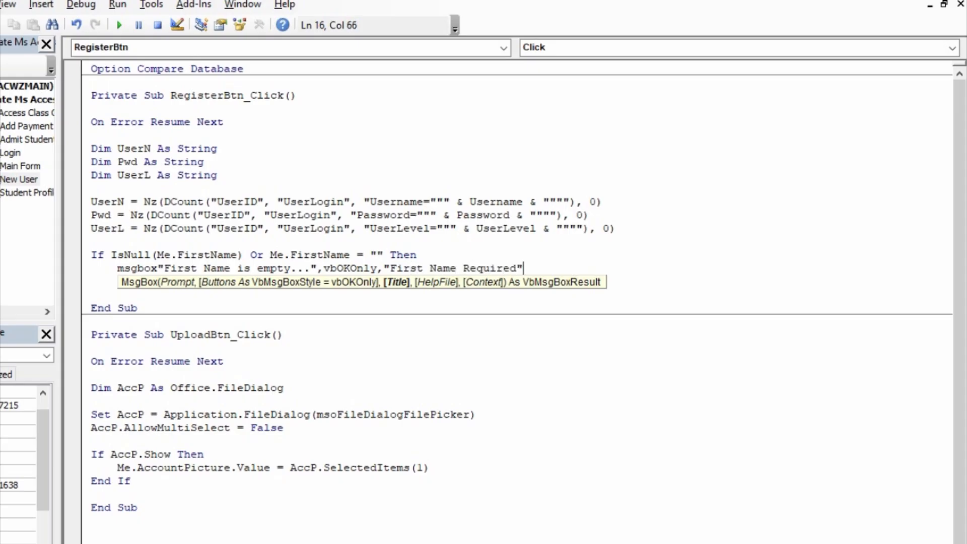
{"action": "key", "text": "Return"}
- Add Me.FirstName.SetFocus and start a new line below it
{"action": "type", "text": "ME"}
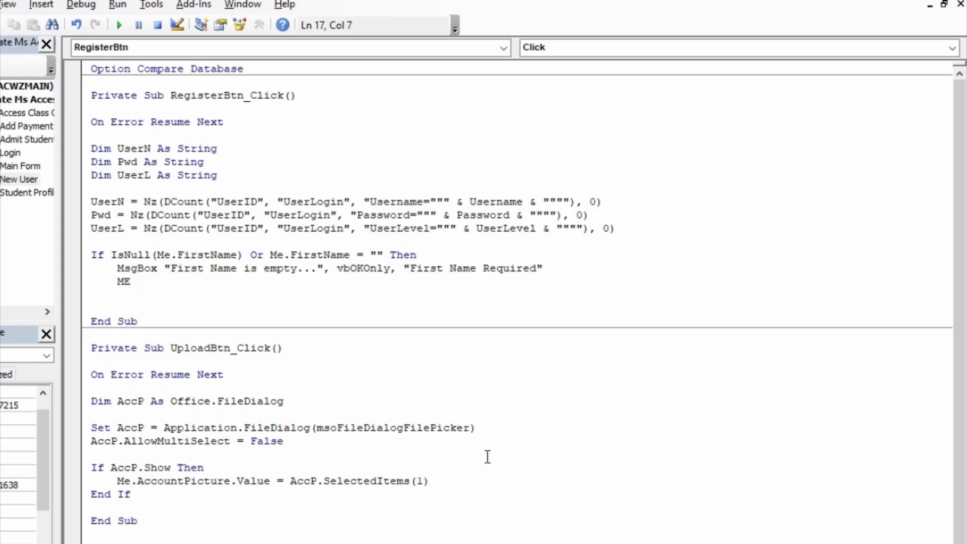
{"action": "type", "text": ".FIRS.SET"}
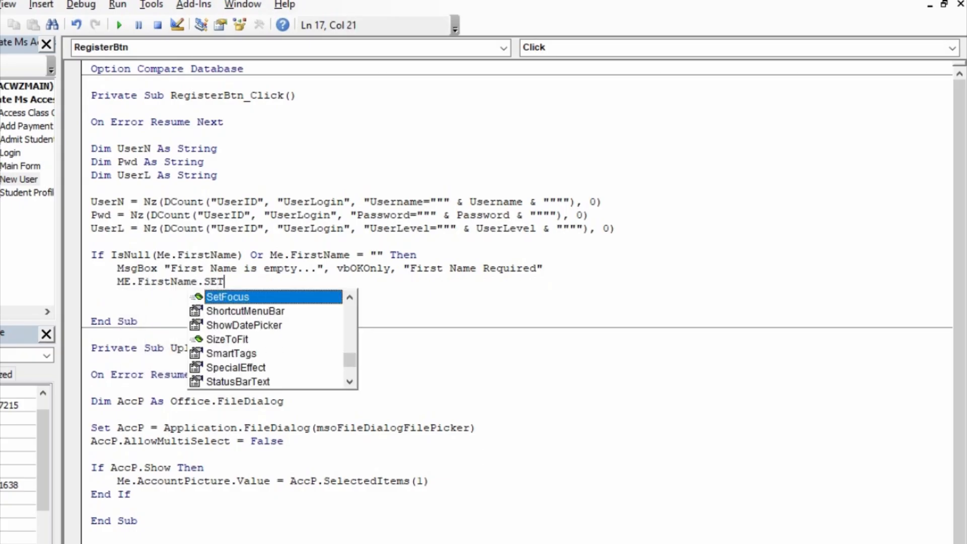
{"action": "key", "text": "Tab"}
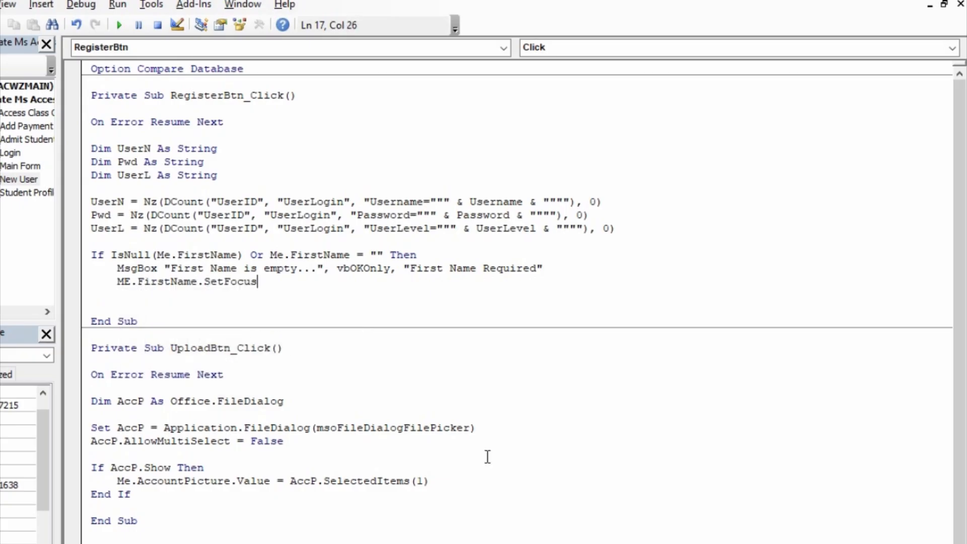
{"action": "key", "text": "Return"}
{"action": "type", "text": "G"}
{"action": "key", "text": "BackSpace"}
{"action": "key", "text": "BackSpace"}
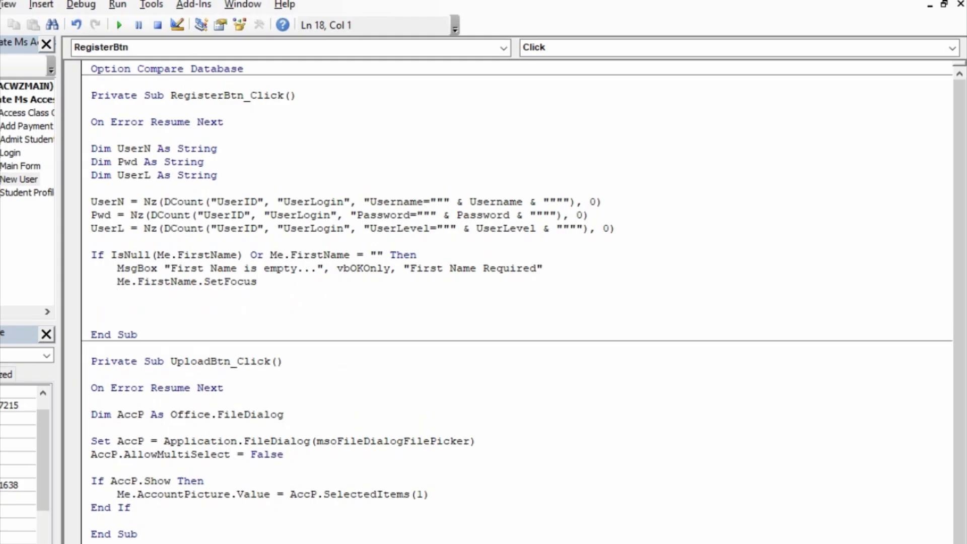
- Start an Else branch and rework it into an 'Else if' line
{"action": "type", "text": "else"}
{"action": "key", "text": "Return"}
{"action": "key", "text": "Tab"}
{"action": "type", "text": "if is"}
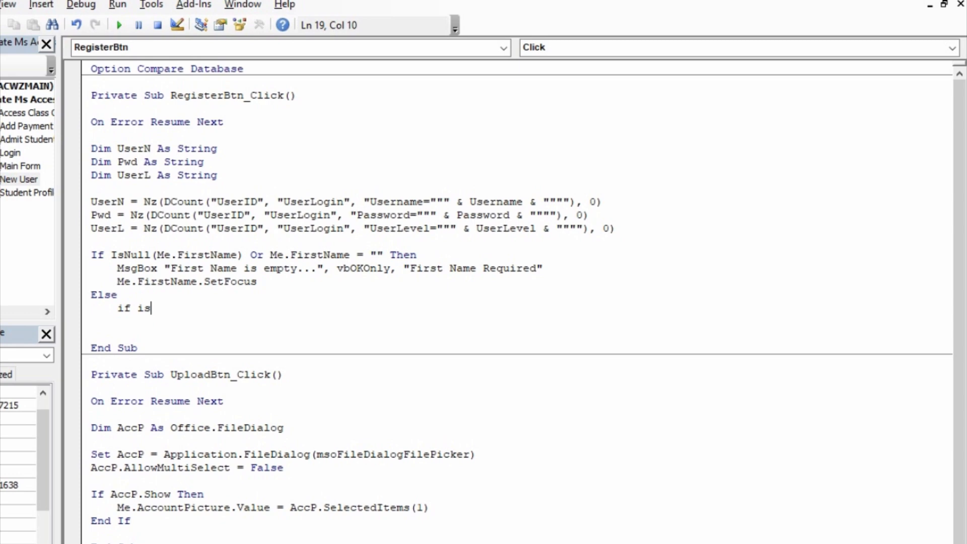
{"action": "key", "text": "BackSpace"}
{"action": "key", "text": "BackSpace"}
{"action": "key", "text": "BackSpace"}
{"action": "key", "text": "BackSpace"}
{"action": "key", "text": "BackSpace"}
{"action": "key", "text": "BackSpace"}
{"action": "key", "text": "BackSpace"}
{"action": "key", "text": "BackSpace"}
{"action": "key", "text": "BackSpace"}
{"action": "key", "text": "BackSpace"}
{"action": "type", "text": "or"}
{"action": "key", "text": "BackSpace"}
{"action": "type", "text": "cd"}
{"action": "key", "text": "BackSpace"}
{"action": "key", "text": "BackSpace"}
{"action": "type", "text": "is"}
{"action": "key", "text": "BackSpace"}
{"action": "type", "text": "f "}
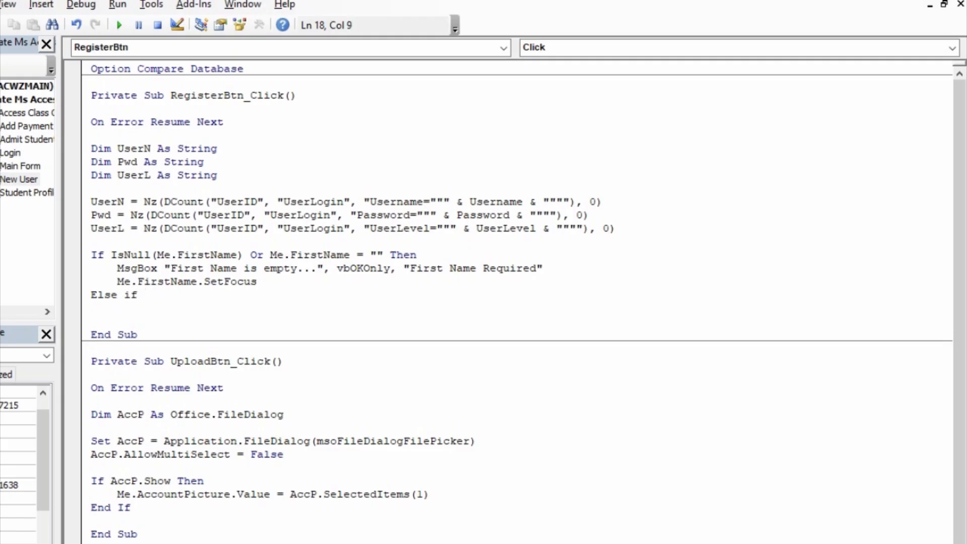
{"action": "type", "text": "isnull(me"}
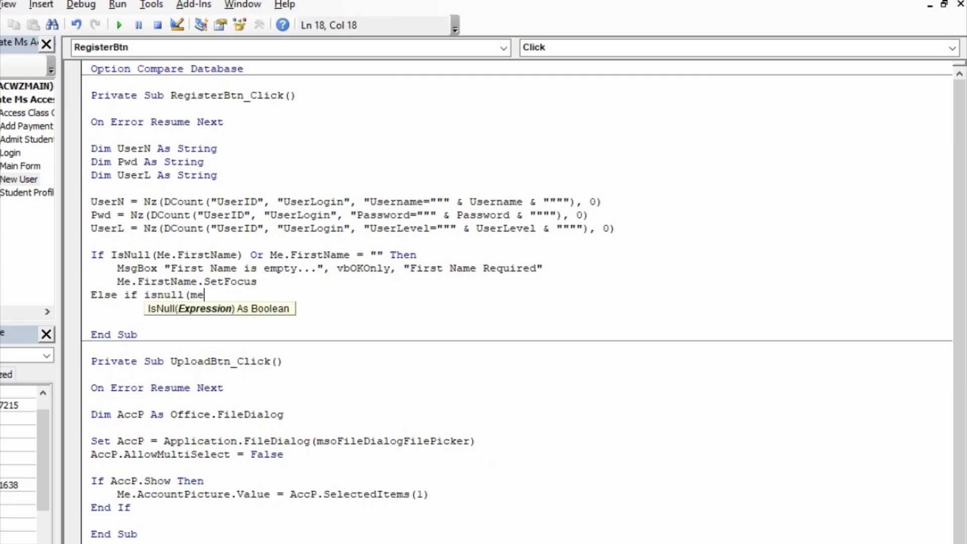
- Complete the condition IsNull(Me.LastName) Or Me.LastName = "" Then
{"action": "type", "text": ".LastName"}
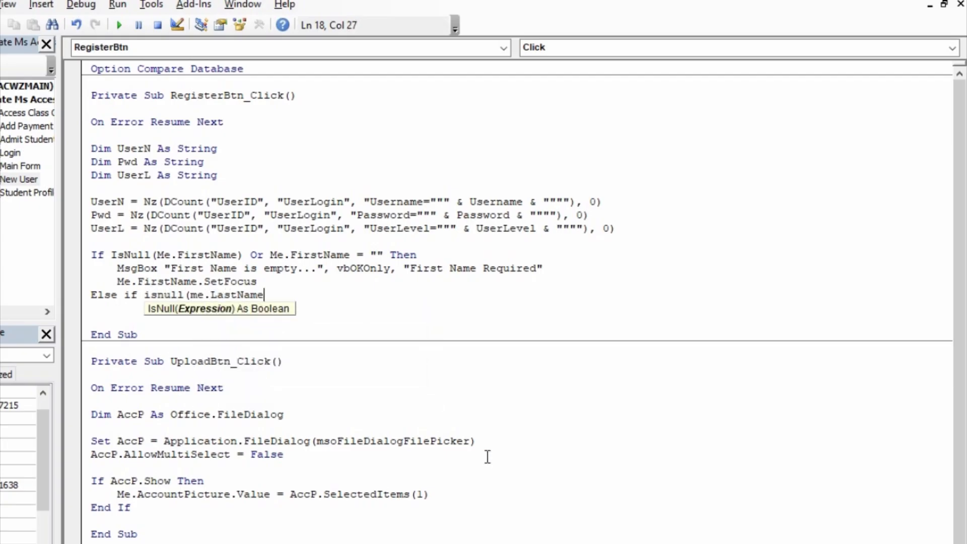
{"action": "type", "text": ")or"}
{"action": "key", "text": "BackSpace"}
{"action": "key", "text": "BackSpace"}
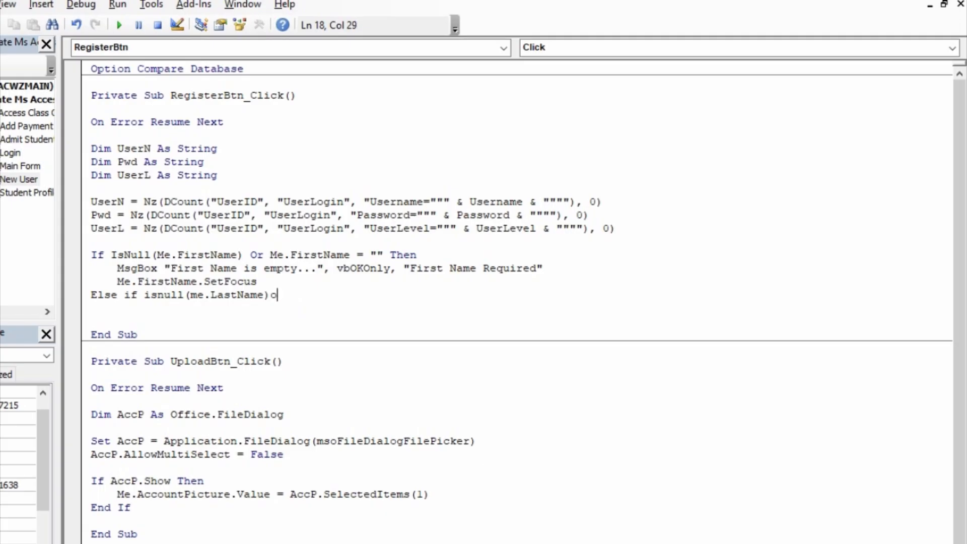
{"action": "type", "text": "or me.las"}
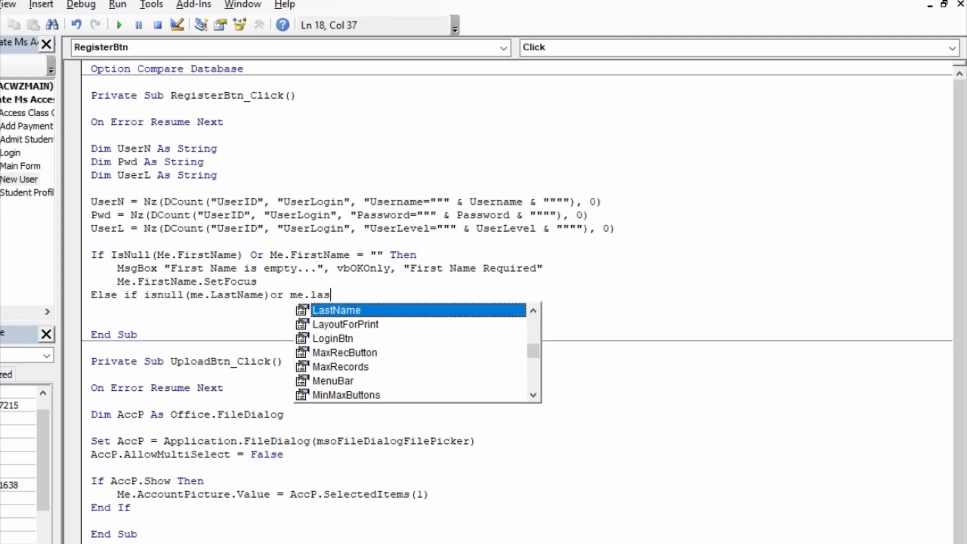
{"action": "key", "text": "Tab"}
{"action": "type", "text": "=\"\" h"}
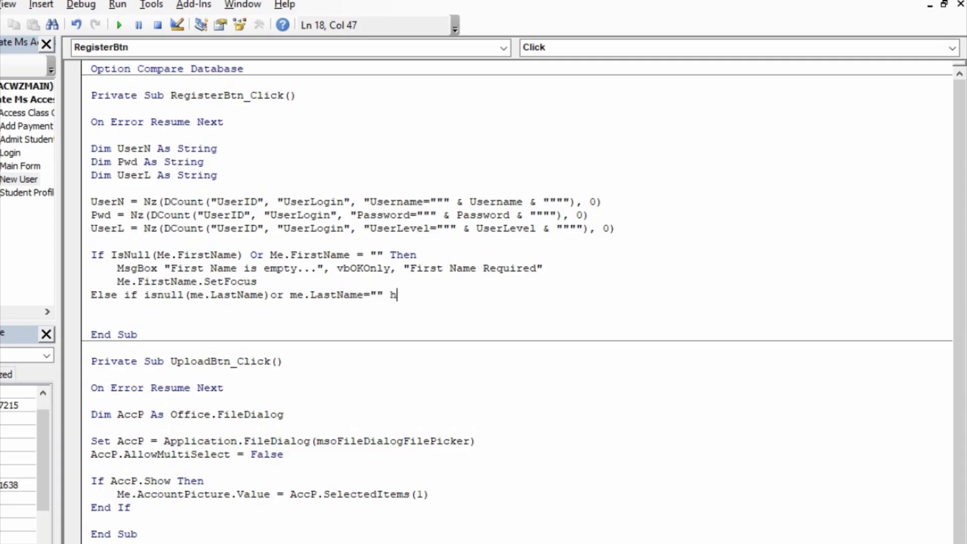
{"action": "key", "text": "BackSpace"}
{"action": "type", "text": "then"}
{"action": "key", "text": "Return"}
{"action": "key", "text": "Return"}
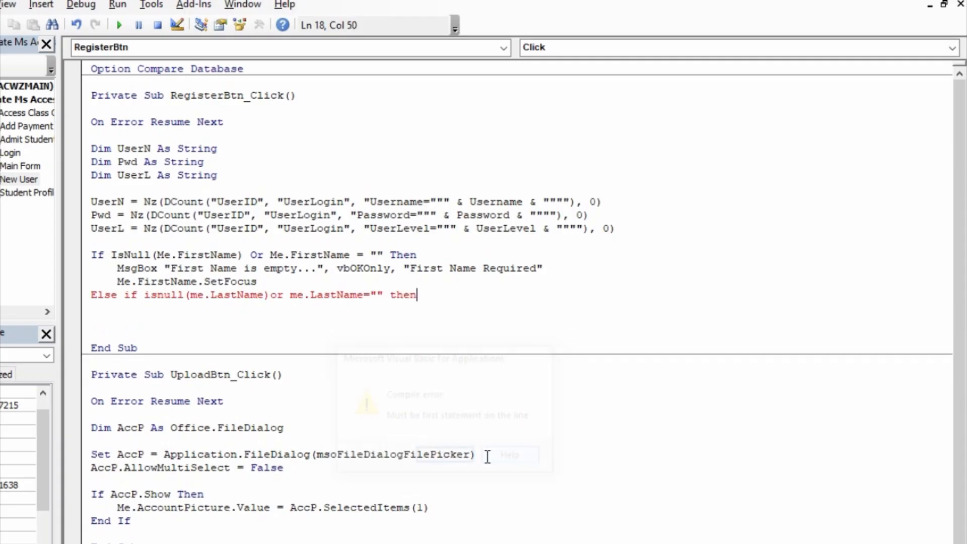
- Dismiss the compile error and join 'Else if' into a single ElseIf keyword
{"action": "key", "text": "Left"}
{"action": "key", "text": "BackSpace"}
{"action": "type", "text": "n"}
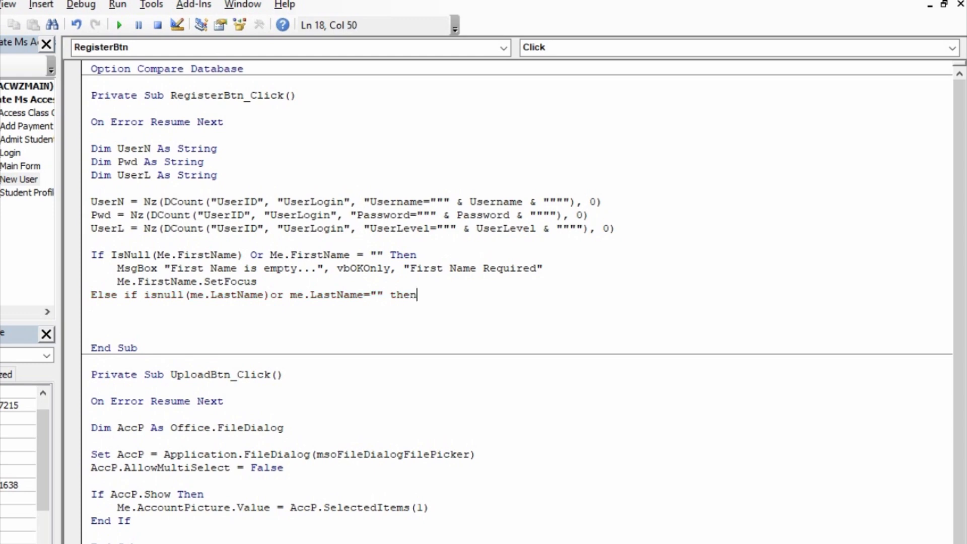
{"action": "key", "text": "Return"}
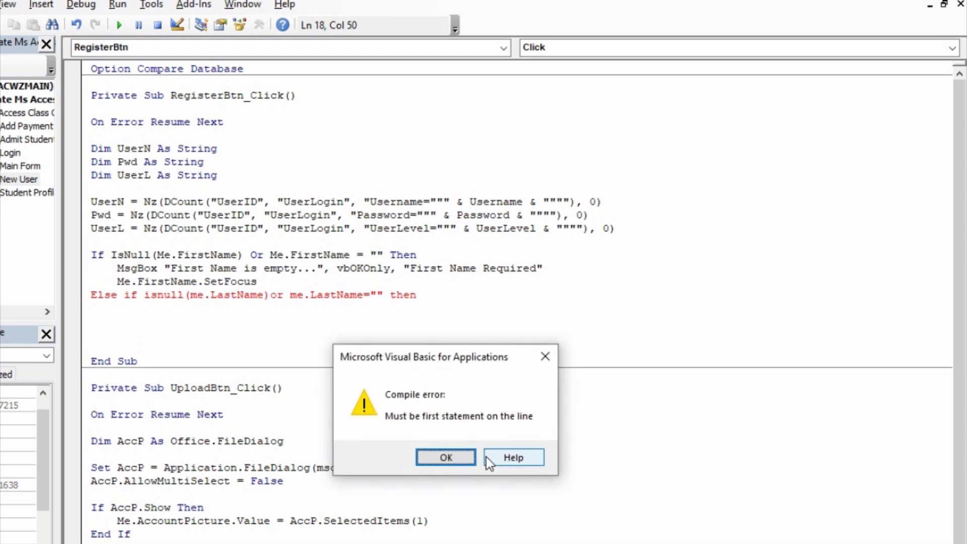
{"action": "key", "text": "Return"}
{"action": "key", "text": "Left"}
{"action": "key", "text": "Left"}
{"action": "key", "text": "Left"}
{"action": "key", "text": "Left"}
{"action": "key", "text": "Left"}
{"action": "key", "text": "Left"}
{"action": "key", "text": "Left"}
{"action": "key", "text": "Left"}
{"action": "key", "text": "Left"}
{"action": "key", "text": "Left"}
{"action": "key", "text": "Left"}
{"action": "key", "text": "Left"}
{"action": "key", "text": "Left"}
{"action": "key", "text": "Left"}
{"action": "key", "text": "Left"}
{"action": "key", "text": "Left"}
{"action": "key", "text": "Left"}
{"action": "key", "text": "Left"}
{"action": "key", "text": "Left"}
{"action": "key", "text": "Left"}
{"action": "key", "text": "Left"}
{"action": "key", "text": "Left"}
{"action": "key", "text": "Left"}
{"action": "key", "text": "Left"}
{"action": "key", "text": "Left"}
{"action": "key", "text": "Left"}
{"action": "key", "text": "Delete"}
{"action": "key", "text": "Right"}
{"action": "key", "text": "Right"}
{"action": "key", "text": "Right"}
{"action": "key", "text": "Right"}
{"action": "key", "text": "Right"}
{"action": "key", "text": "Right"}
{"action": "key", "text": "Right"}
{"action": "key", "text": "Right"}
{"action": "key", "text": "Right"}
{"action": "key", "text": "Right"}
{"action": "key", "text": "Right"}
{"action": "key", "text": "Right"}
{"action": "key", "text": "Right"}
{"action": "key", "text": "Right"}
{"action": "key", "text": "Right"}
{"action": "key", "text": "Right"}
{"action": "key", "text": "Right"}
{"action": "key", "text": "Right"}
{"action": "key", "text": "Right"}
{"action": "key", "text": "Right"}
{"action": "key", "text": "Right"}
{"action": "key", "text": "Down"}
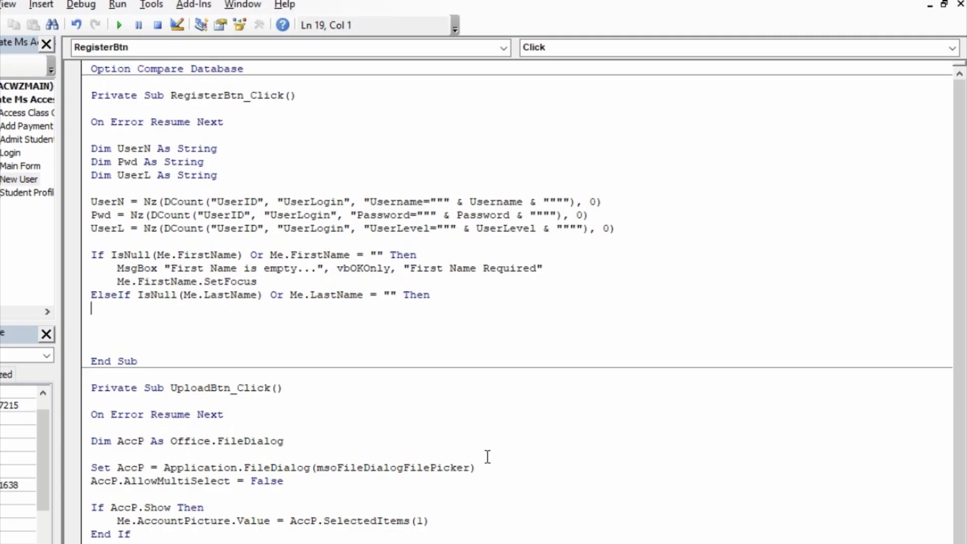
- Add MsgBox "Last Name is empty...", vbOKOnly, "Last Name Required" in the LastName branch
{"action": "key", "text": "Tab"}
{"action": "type", "text": "msgbox\"Last Name is empty"}
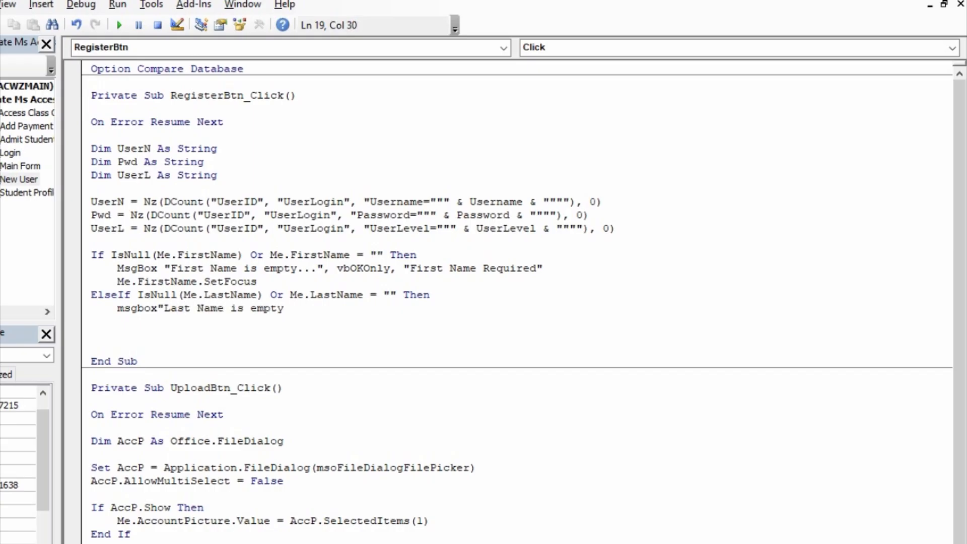
{"action": "type", "text": "...\",vboKOnly,\"Last Name Requie"}
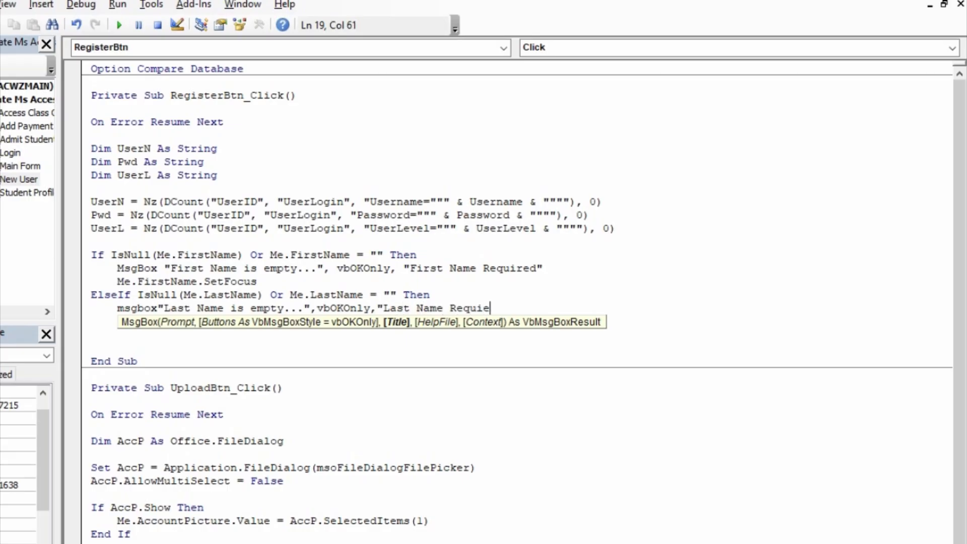
{"action": "key", "text": "BackSpace"}
{"action": "type", "text": "rd"}
{"action": "type", "text": "d"}
{"action": "type", "text": "\""}
{"action": "key", "text": "Return"}
- Add Me.LastName.SetFocus below the message line
{"action": "type", "text": "me.lastName.se"}
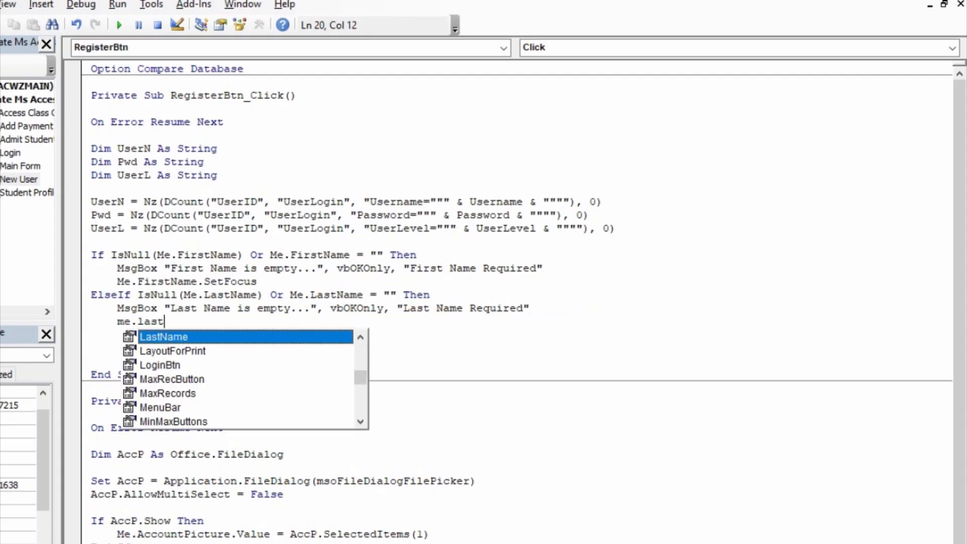
{"action": "key", "text": "Tab"}
{"action": "type", "text": ".SetFocus"}
{"action": "key", "text": "Tab"}
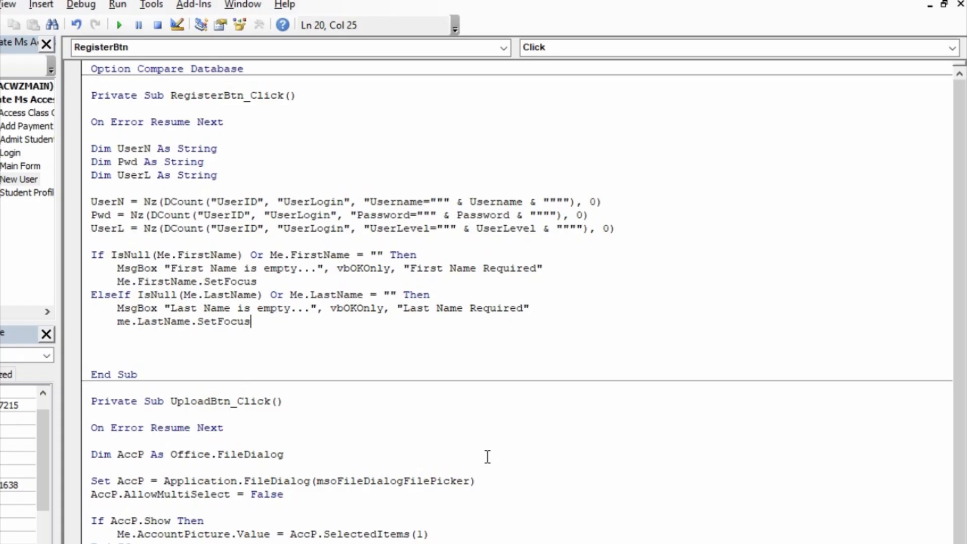
{"action": "key", "text": "Return"}
- Begin an outdented 'esleif me.' line, then switch to the New User form design
{"action": "type", "text": "E"}
{"action": "key", "text": "BackSpace"}
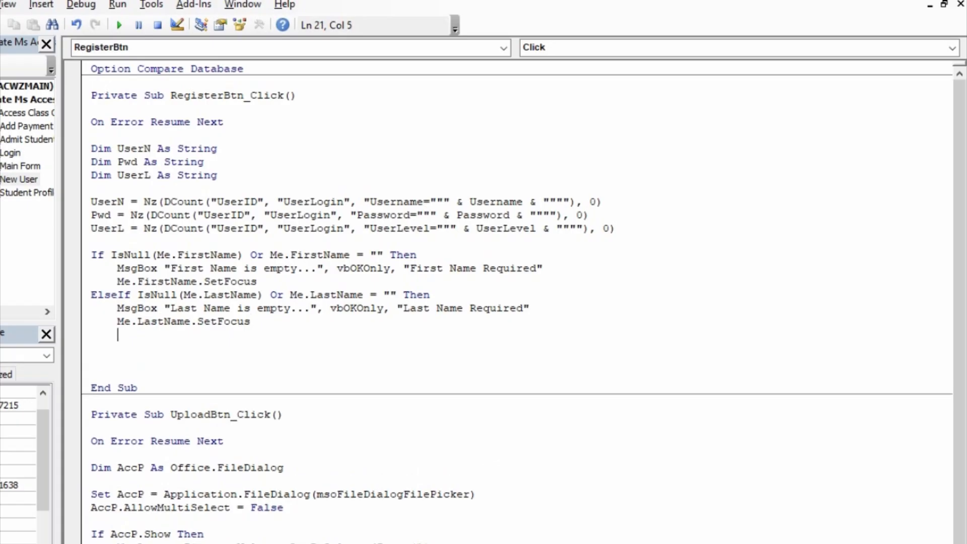
{"action": "key", "text": "BackSpace"}
{"action": "type", "text": "esleif me."}
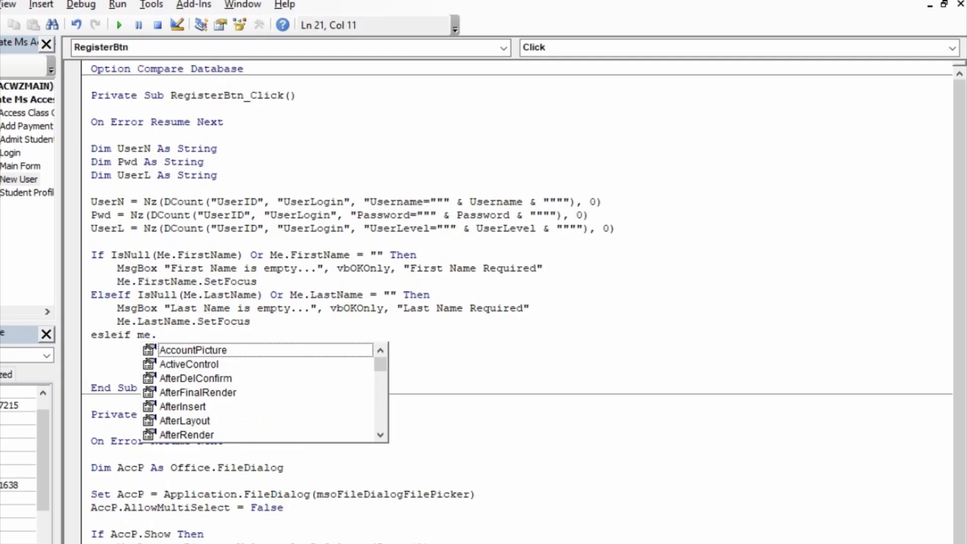
{"action": "key", "text": "alt+Tab"}
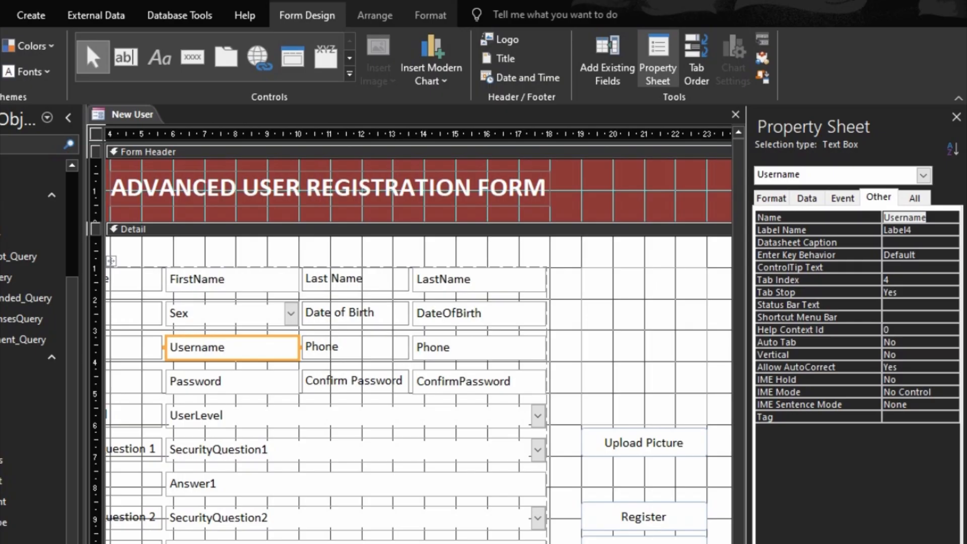
- Back in the code, continue the ElseIf line with IsNull(Me.Sex)
{"action": "key", "text": "alt+Tab"}
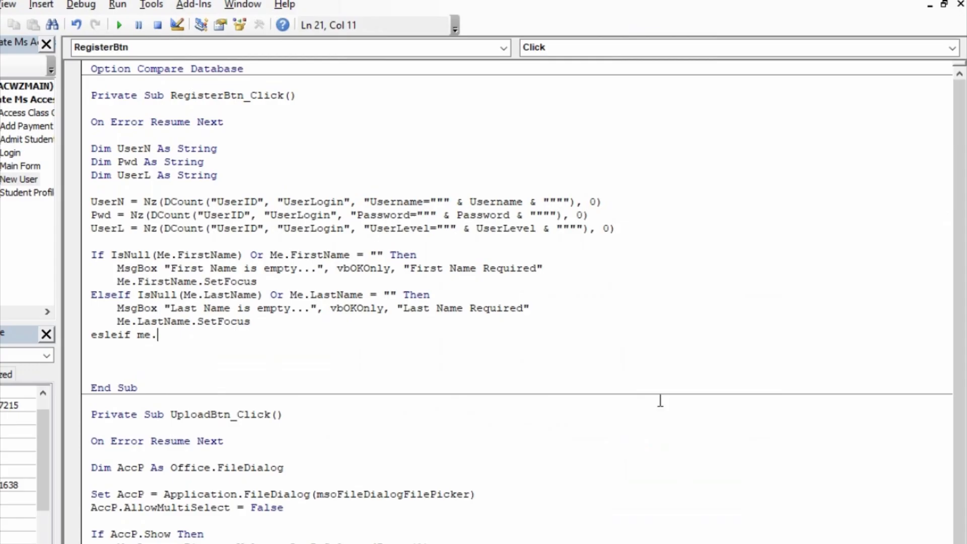
{"action": "type", "text": "sex"}
{"action": "key", "text": "BackSpace"}
{"action": "key", "text": "BackSpace"}
{"action": "key", "text": "BackSpace"}
{"action": "key", "text": "BackSpace"}
{"action": "key", "text": "BackSpace"}
{"action": "key", "text": "BackSpace"}
{"action": "type", "text": "isn"}
{"action": "key", "text": "BackSpace"}
{"action": "key", "text": "BackSpace"}
{"action": "key", "text": "BackSpace"}
{"action": "type", "text": "isnull(me.sex"}
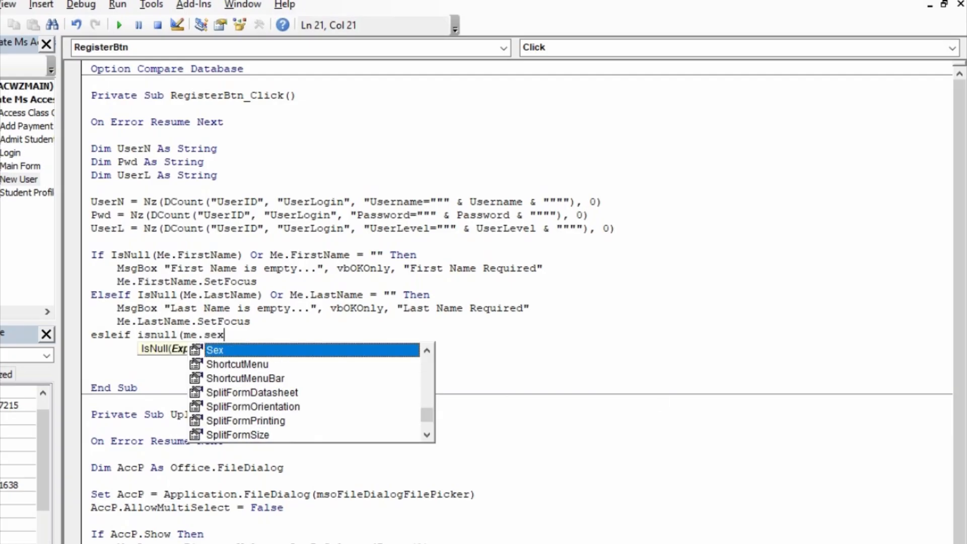
{"action": "key", "text": "Tab"}
{"action": "type", "text": ")"}
- Complete the condition with Or Me.Sex = "" Then
{"action": "key", "text": "BackSpace"}
{"action": "type", "text": ")"}
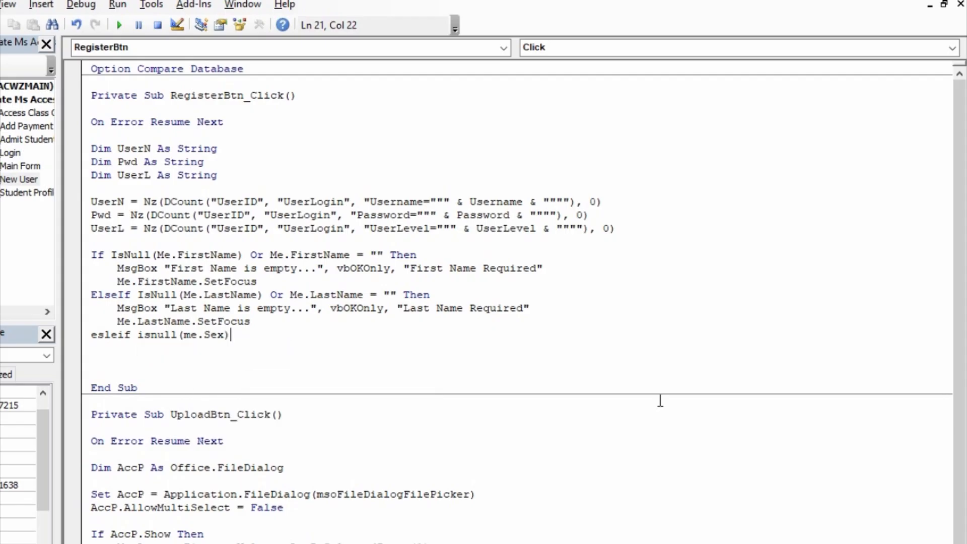
{"action": "type", "text": "or me.s"}
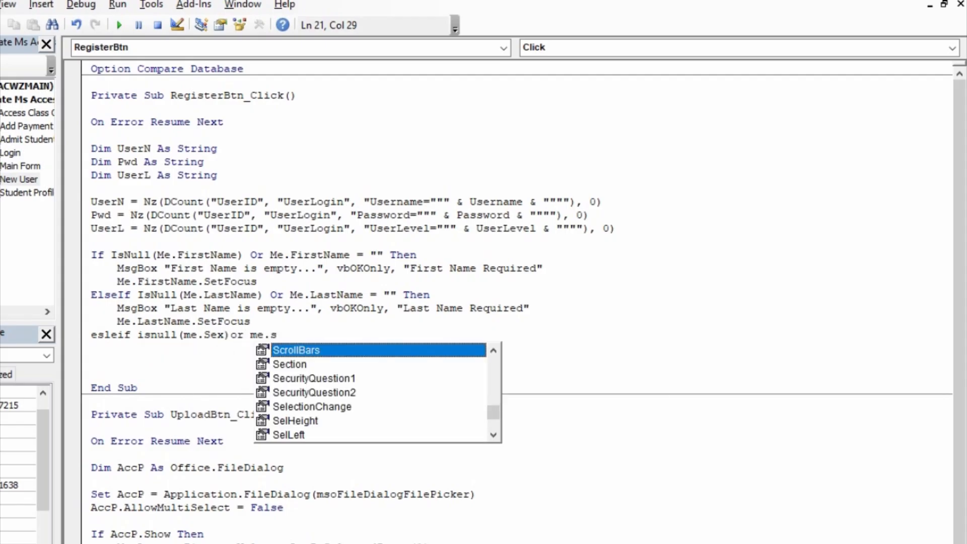
{"action": "type", "text": "ex"}
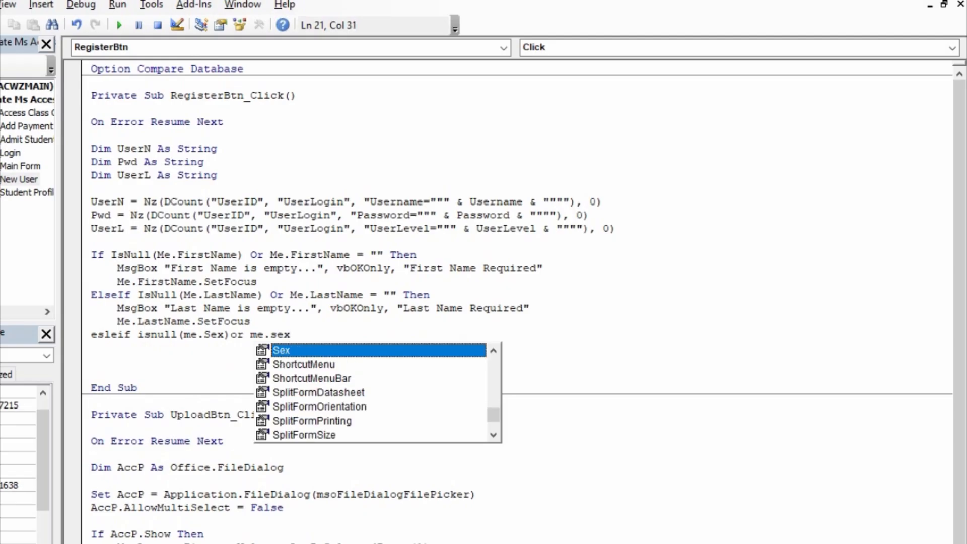
{"action": "key", "text": "Tab"}
{"action": "type", "text": "=\"\" "}
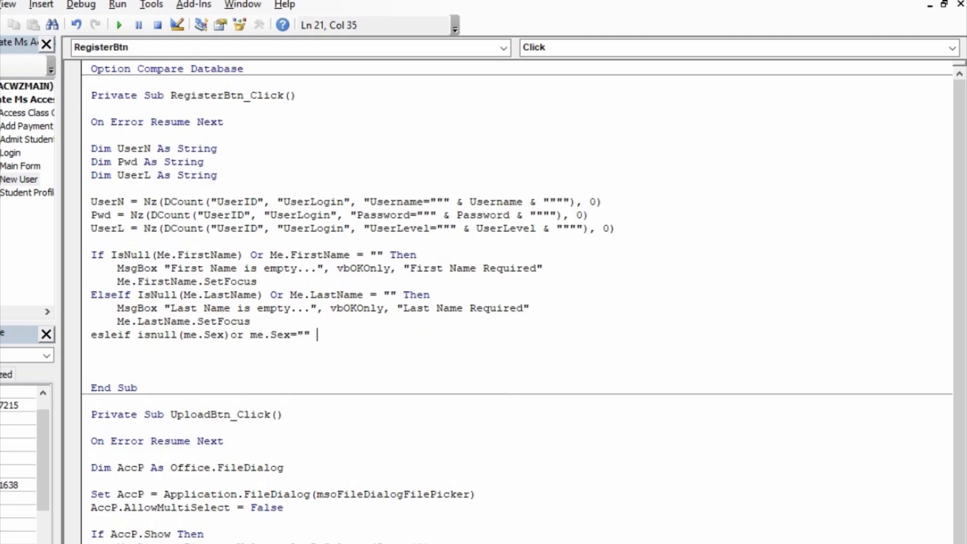
{"action": "type", "text": "thje"}
{"action": "key", "text": "BackSpace"}
{"action": "key", "text": "BackSpace"}
{"action": "type", "text": "hen"}
{"action": "key", "text": "BackSpace"}
{"action": "key", "text": "BackSpace"}
{"action": "key", "text": "BackSpace"}
{"action": "type", "text": "ebn"}
{"action": "key", "text": "BackSpace"}
{"action": "key", "text": "BackSpace"}
{"action": "type", "text": "n"}
{"action": "key", "text": "BackSpace"}
{"action": "key", "text": "Return"}
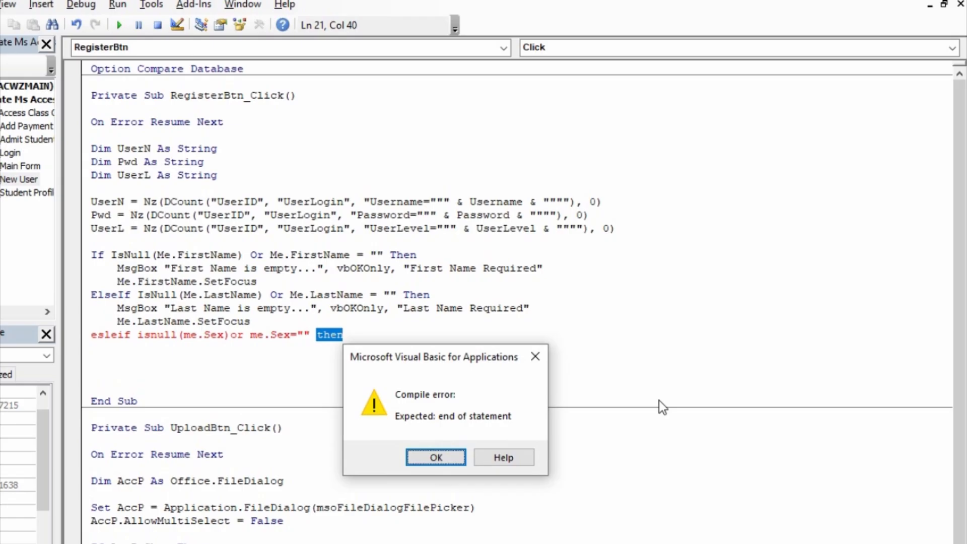
- Dismiss the compile error, fix the 'esleif' typo to ElseIf, and indent the branch body
{"action": "key", "text": "Return"}
{"action": "key", "text": "Left"}
{"action": "key", "text": "Left"}
{"action": "key", "text": "Left"}
{"action": "key", "text": "Left"}
{"action": "key", "text": "Left"}
{"action": "key", "text": "Left"}
{"action": "key", "text": "Left"}
{"action": "key", "text": "Left"}
{"action": "key", "text": "Left"}
{"action": "key", "text": "Left"}
{"action": "key", "text": "Left"}
{"action": "key", "text": "Left"}
{"action": "key", "text": "Left"}
{"action": "key", "text": "Left"}
{"action": "key", "text": "Left"}
{"action": "key", "text": "Left"}
{"action": "key", "text": "Left"}
{"action": "key", "text": "Left"}
{"action": "key", "text": "Left"}
{"action": "key", "text": "Left"}
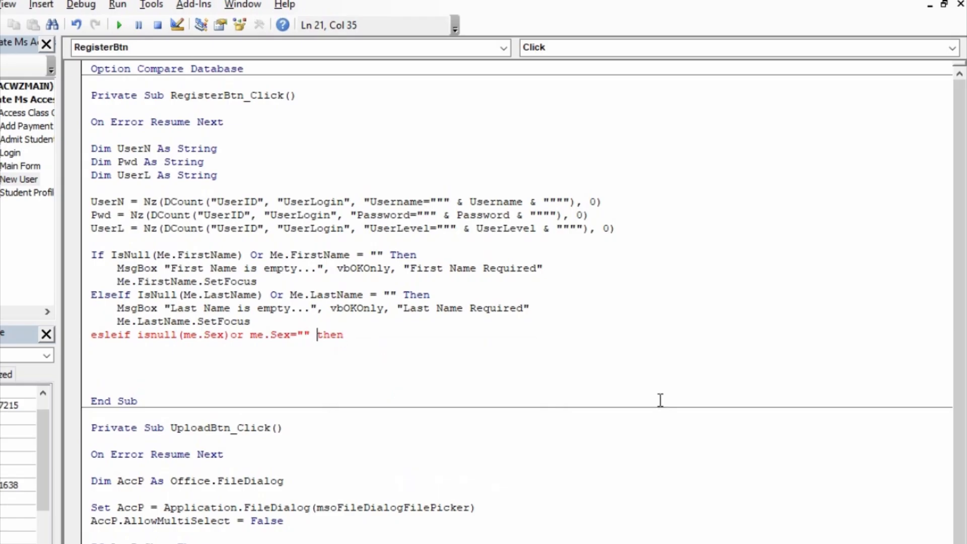
{"action": "key", "text": "Left"}
{"action": "key", "text": "Left"}
{"action": "key", "text": "Left"}
{"action": "key", "text": "Left"}
{"action": "key", "text": "Left"}
{"action": "key", "text": "Left"}
{"action": "key", "text": "Left"}
{"action": "key", "text": "Delete"}
{"action": "type", "text": "s"}
{"action": "key", "text": "Down"}
{"action": "key", "text": "Tab"}
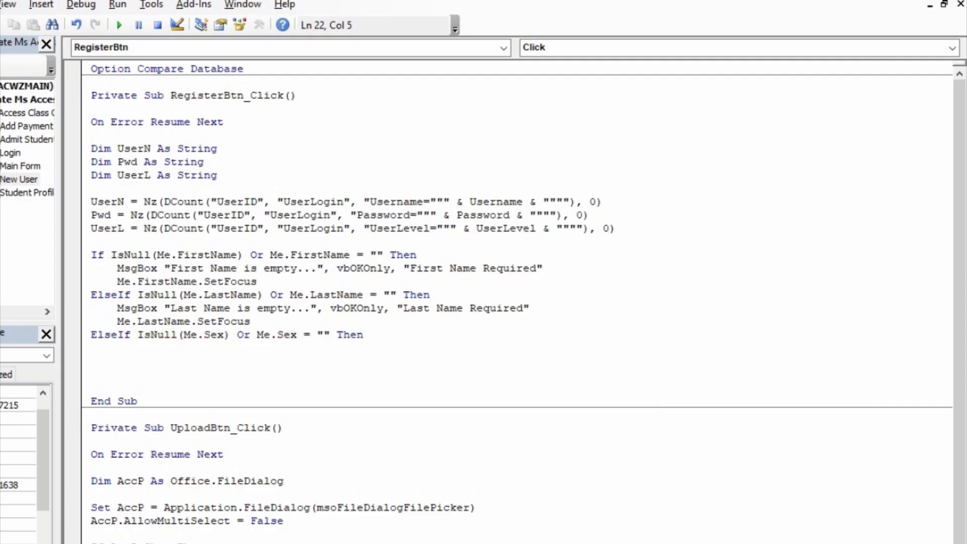
- Add MsgBox "Sex is empty...", vbOKOnly, "Sex Required" in the Sex branch
{"action": "type", "text": "mb"}
{"action": "key", "text": "BackSpace"}
{"action": "type", "text": "sb"}
{"action": "key", "text": "BackSpace"}
{"action": "type", "text": "gbox"}
{"action": "type", "text": "\"se"}
{"action": "key", "text": "BackSpace"}
{"action": "key", "text": "BackSpace"}
{"action": "type", "text": "sd"}
{"action": "key", "text": "BackSpace"}
{"action": "key", "text": "BackSpace"}
{"action": "type", "text": "Sex is "}
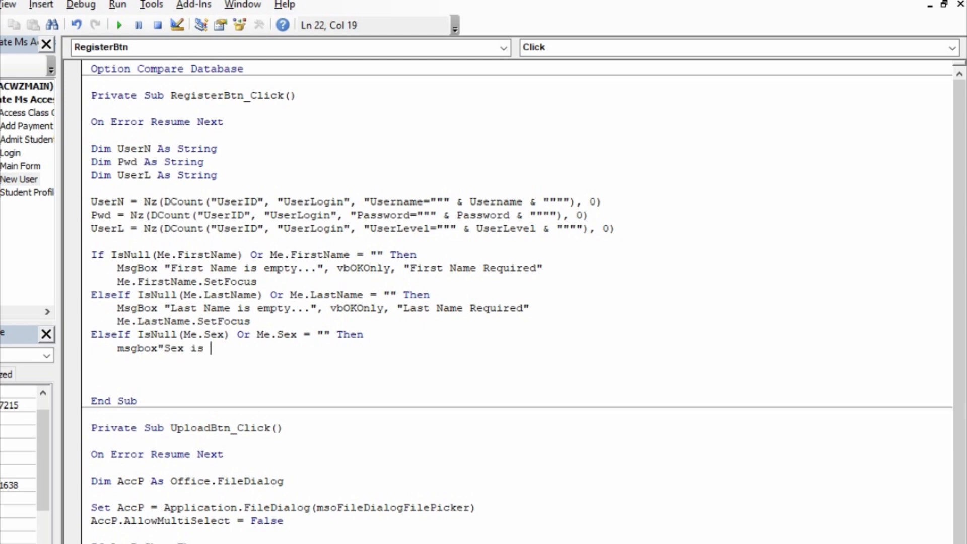
{"action": "type", "text": "empty...\",vboko"}
{"action": "key", "text": "Tab"}
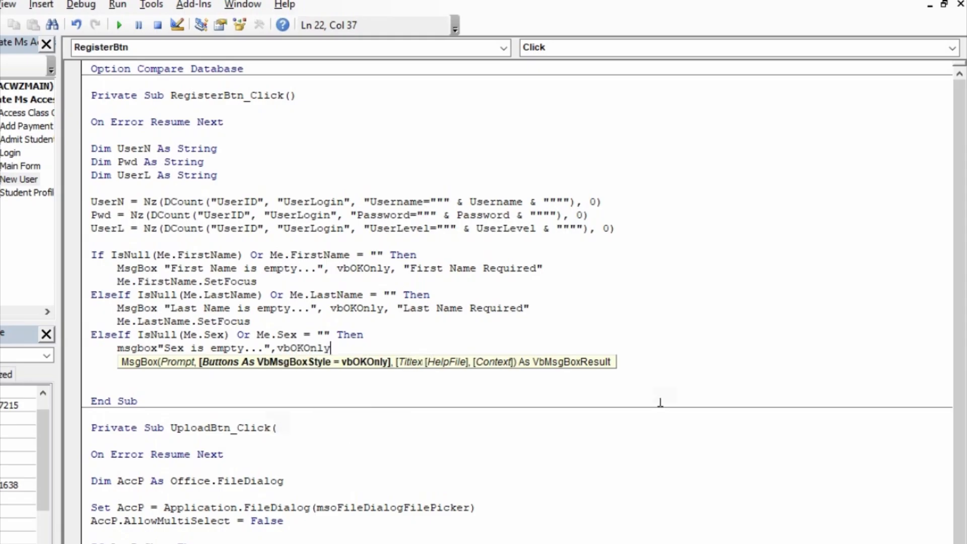
{"action": "type", "text": ",\""}
{"action": "type", "text": "Sex "}
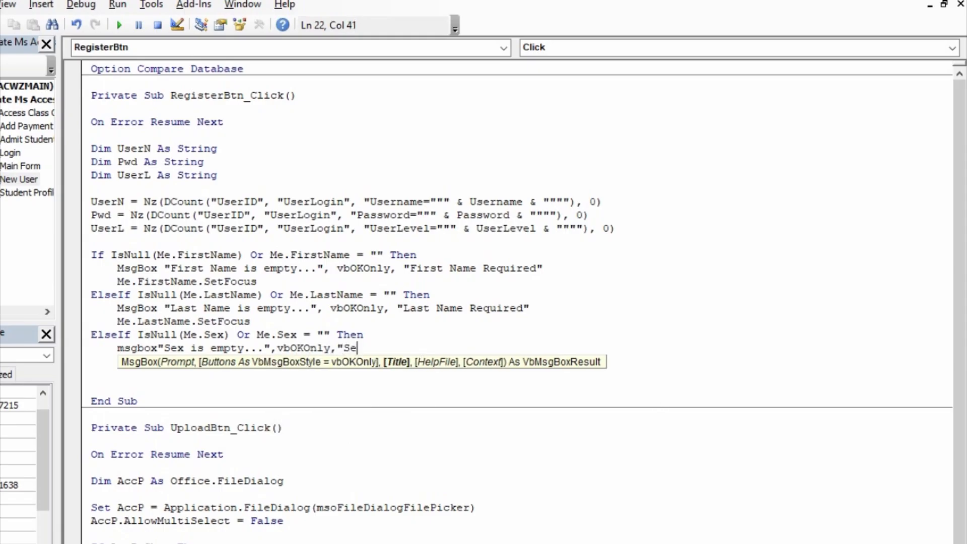
{"action": "type", "text": "Required\""}
{"action": "key", "text": "Return"}
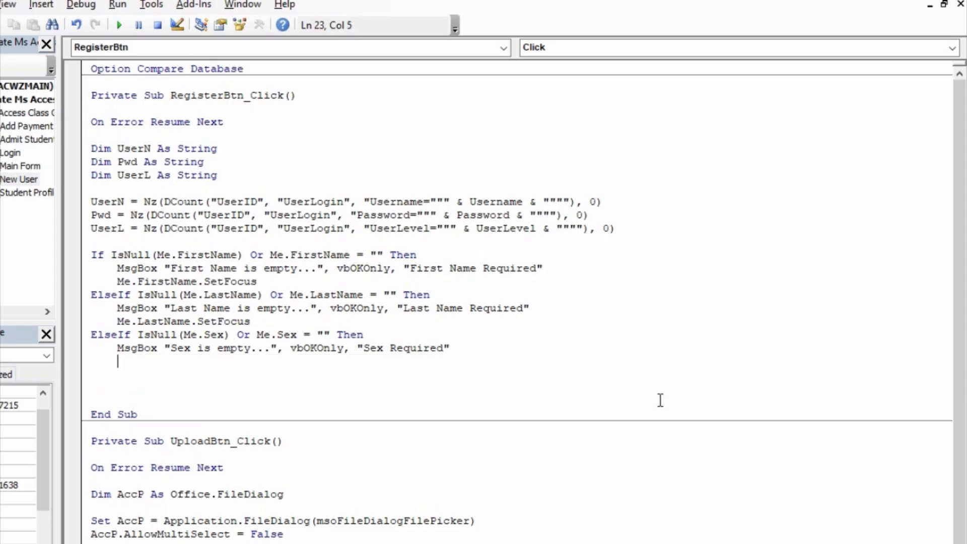
- Add Me.Sex.SetFocus and outdent the following line to the margin
{"action": "type", "text": "Me."}
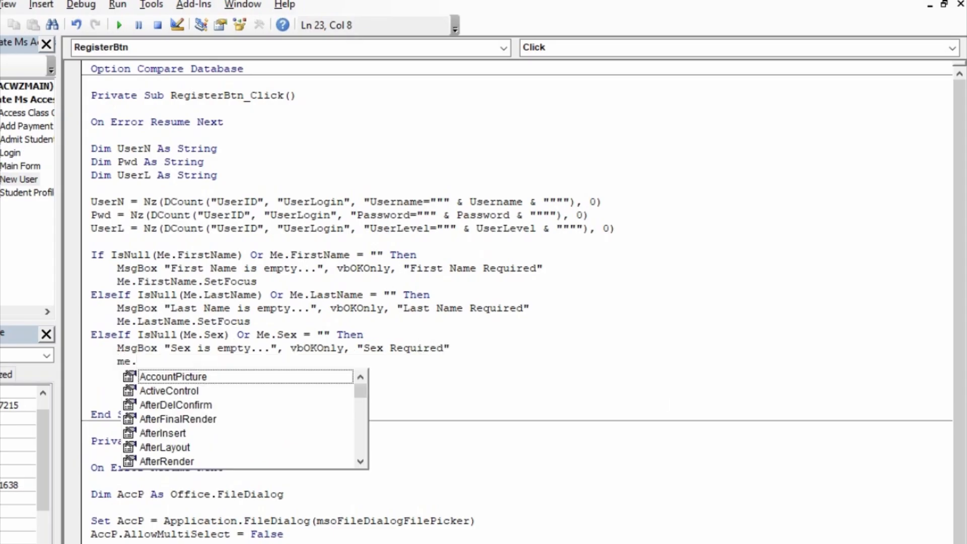
{"action": "type", "text": "set"}
{"action": "key", "text": "BackSpace"}
{"action": "type", "text": "x.set"}
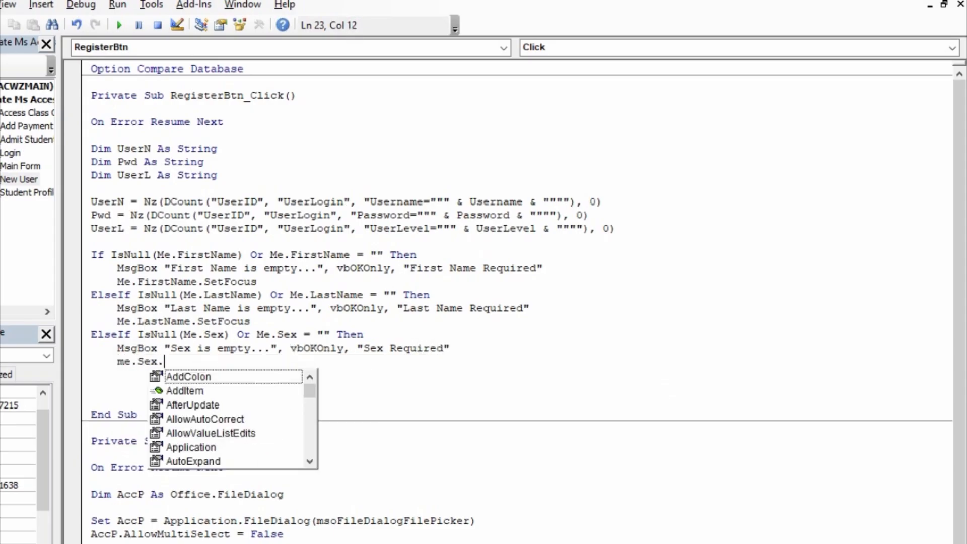
{"action": "key", "text": "Return"}
{"action": "key", "text": "BackSpace"}
{"action": "type", "text": "e;s"}
{"action": "key", "text": "BackSpace"}
{"action": "key", "text": "BackSpace"}
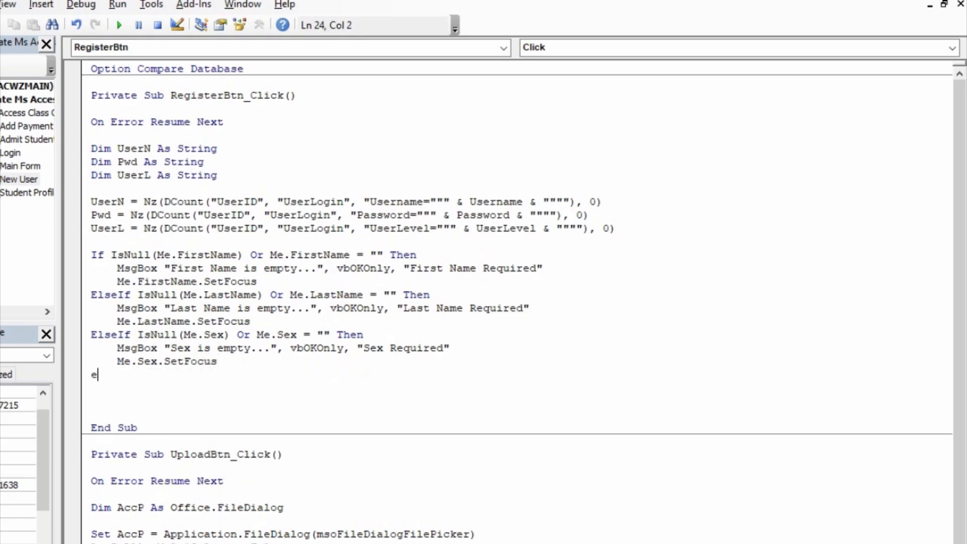
- Add the condition ElseIf IsNull(Me.DateOfBirth) Or Me.DateOfBirth = "" Then
{"action": "type", "text": "lseif  isnull("}
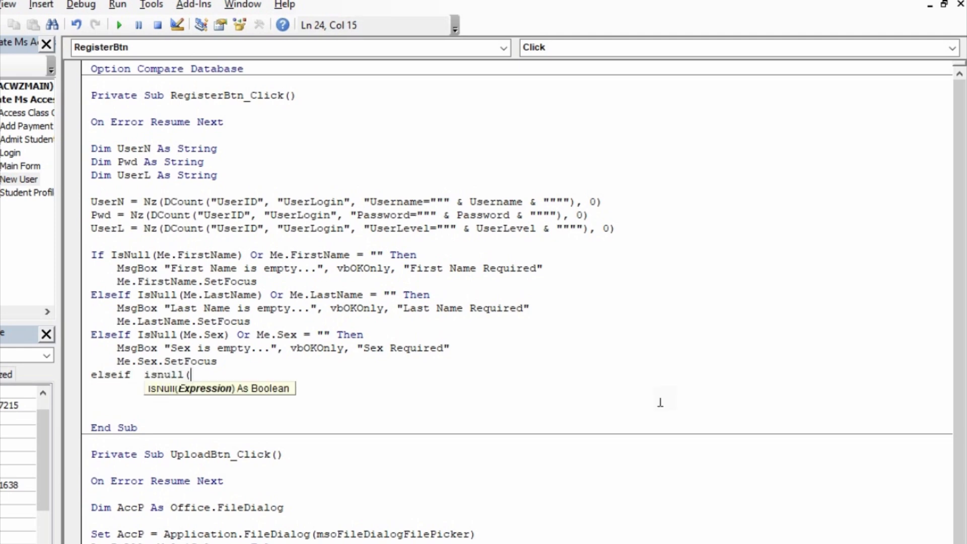
{"action": "type", "text": "me.da"}
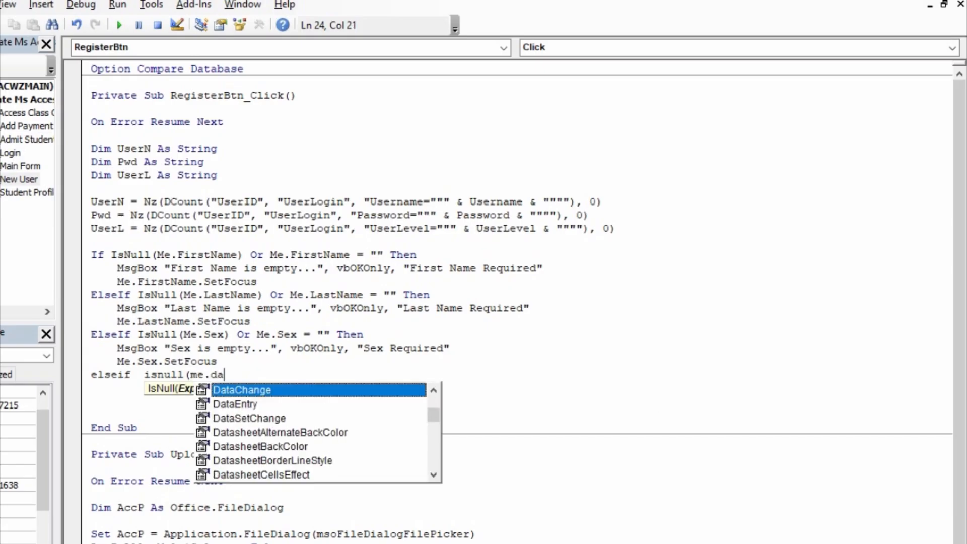
{"action": "type", "text": "te"}
{"action": "key", "text": "Tab"}
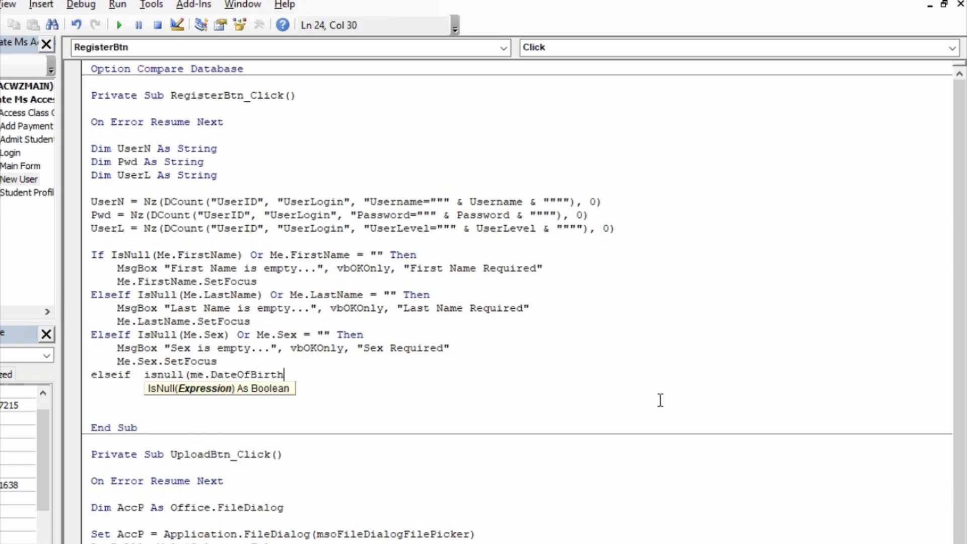
{"action": "type", "text": ")or me"}
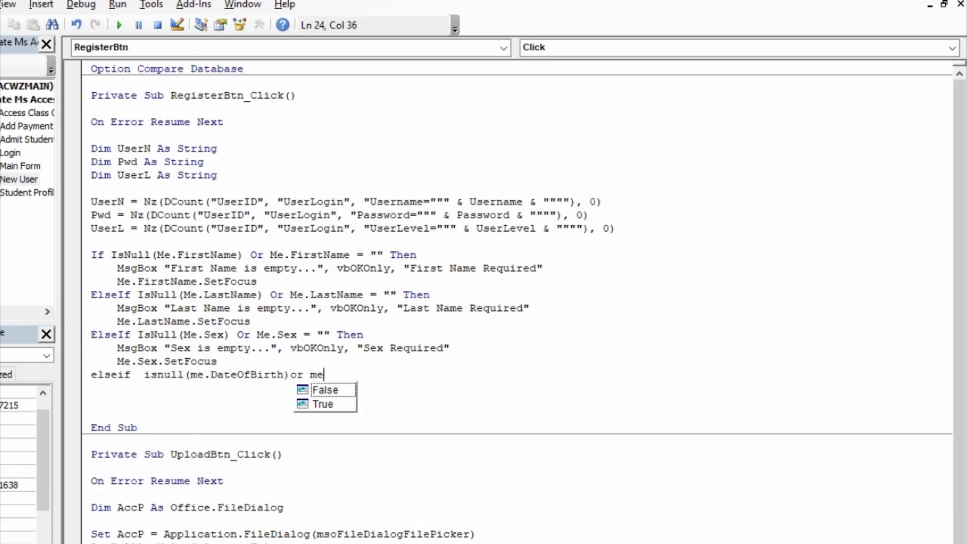
{"action": "type", "text": ".date"}
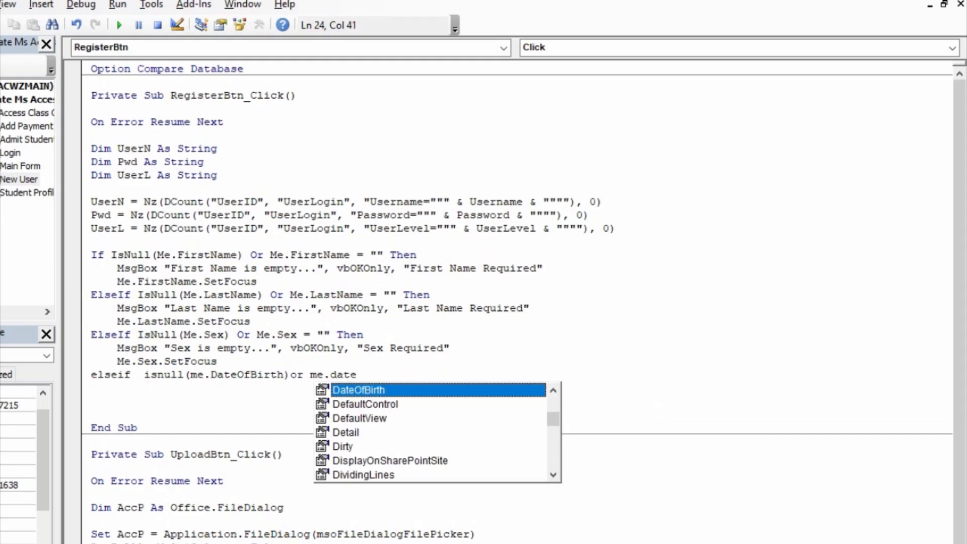
{"action": "key", "text": "Tab"}
{"action": "type", "text": "=\"\""}
{"action": "key", "text": "Return"}
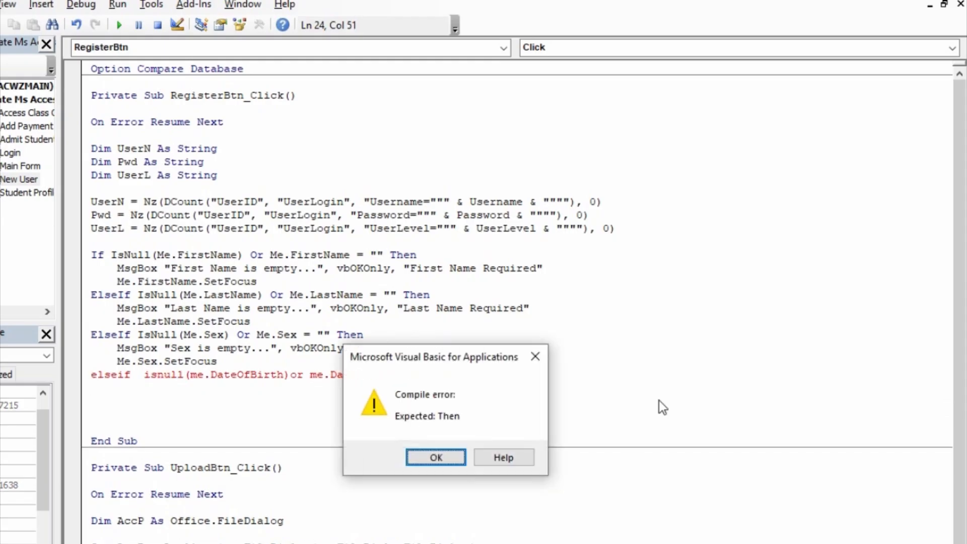
{"action": "key", "text": "Return"}
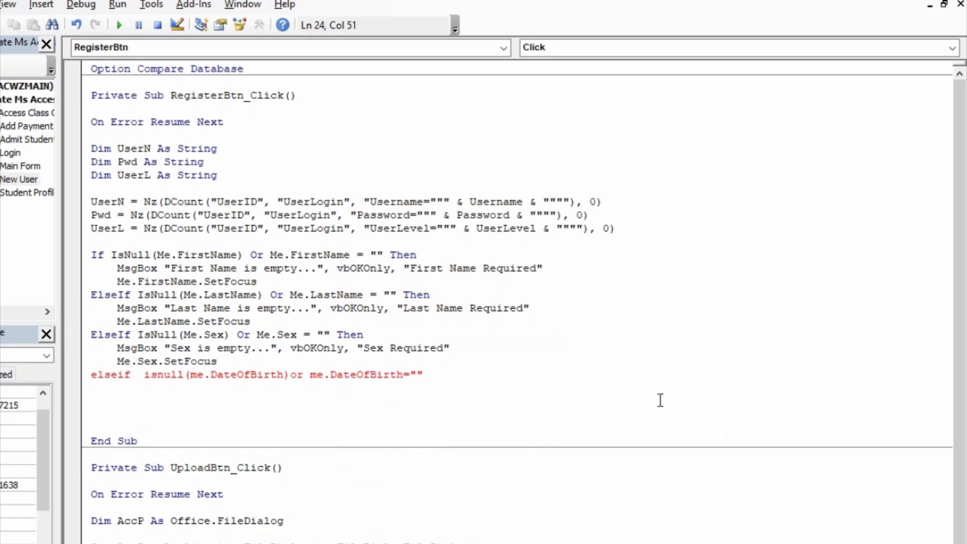
{"action": "type", "text": "then"}
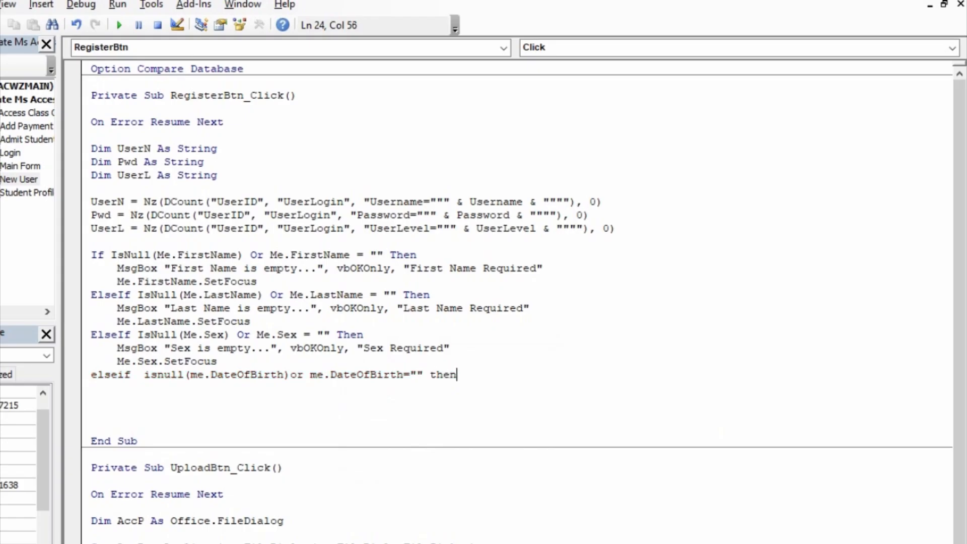
{"action": "key", "text": "Return"}
- Add MsgBox "Date of Birth is empty...", vbOKOnly, "Date of Birth Required" under the condition
{"action": "type", "text": "me."}
{"action": "key", "text": "BackSpace"}
{"action": "key", "text": "BackSpace"}
{"action": "type", "text": "sgbox\""}
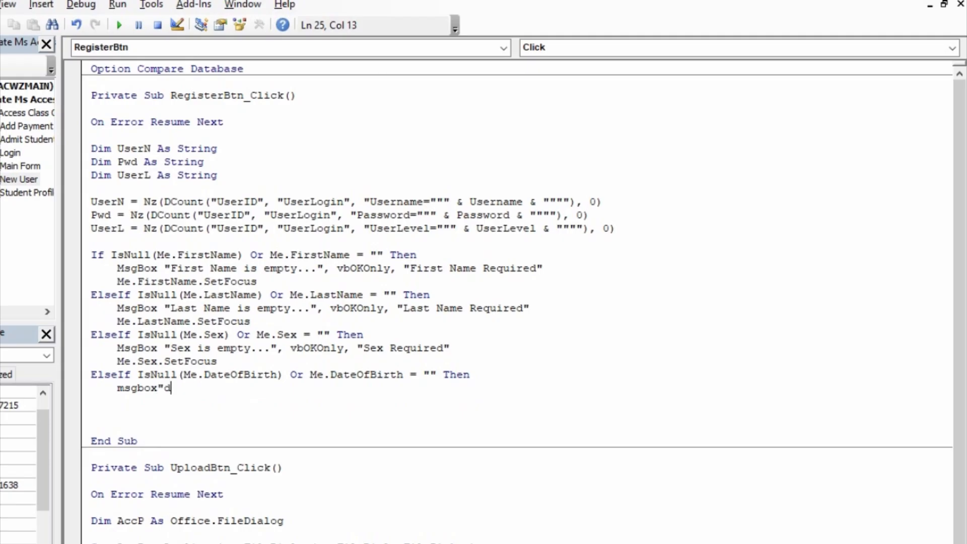
{"action": "type", "text": "Date of b"}
{"action": "key", "text": "BackSpace"}
{"action": "type", "text": "Bird"}
{"action": "key", "text": "BackSpace"}
{"action": "key", "text": "BackSpace"}
{"action": "type", "text": "rth cas"}
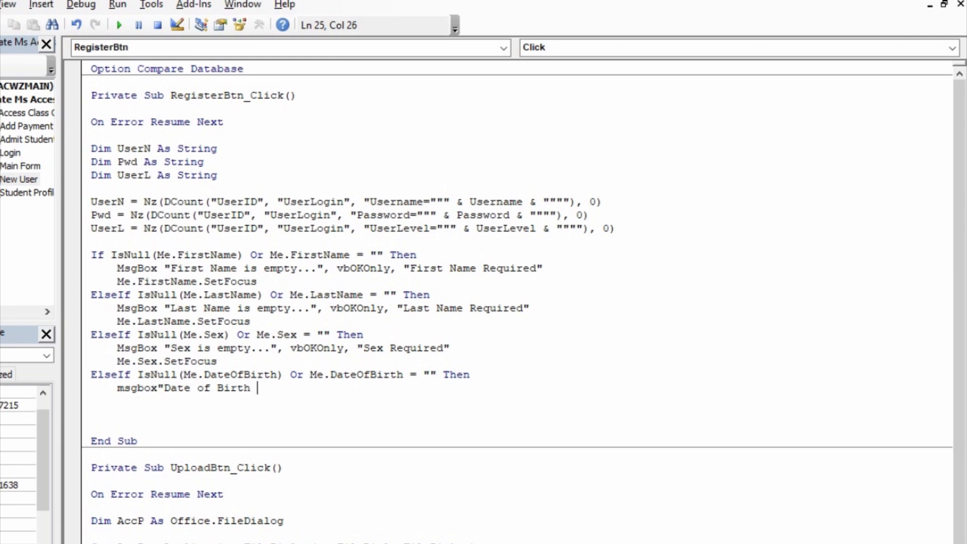
{"action": "key", "text": "BackSpace"}
{"action": "key", "text": "BackSpace"}
{"action": "key", "text": "BackSpace"}
{"action": "type", "text": "is empty...\",vob"}
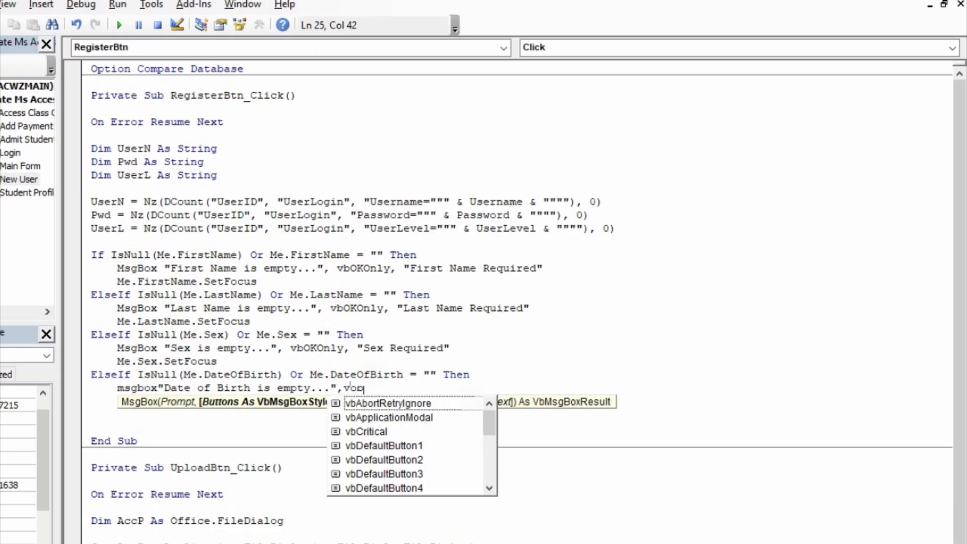
{"action": "key", "text": "BackSpace"}
{"action": "key", "text": "BackSpace"}
{"action": "type", "text": "boi"}
{"action": "key", "text": "BackSpace"}
{"action": "type", "text": "k"}
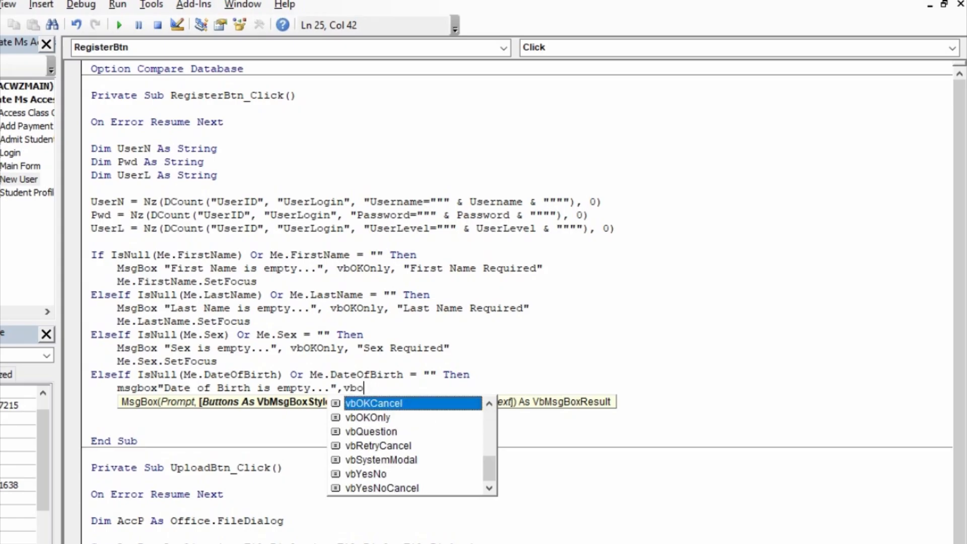
{"action": "type", "text": "o,"}
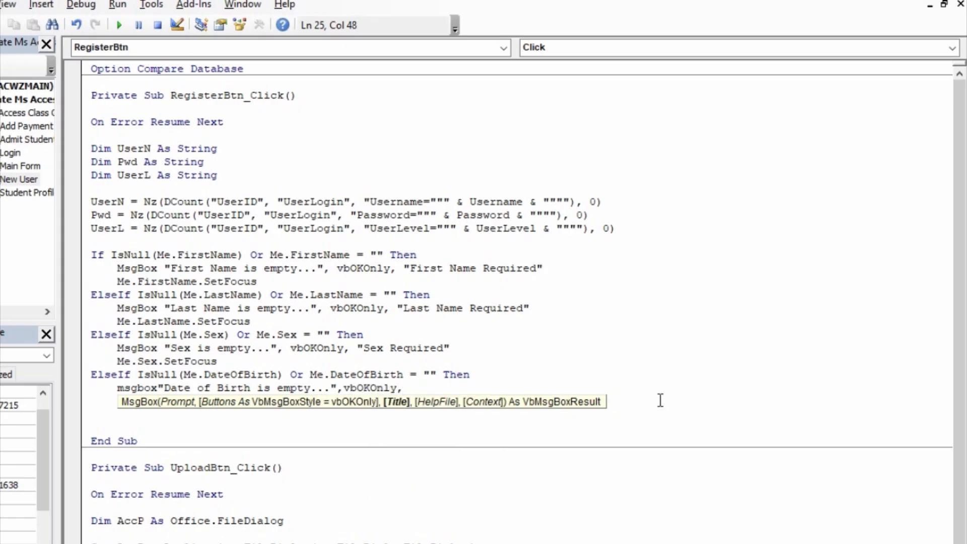
{"action": "type", "text": "\"Date of b"}
{"action": "key", "text": "BackSpace"}
{"action": "type", "text": "Bir"}
{"action": "type", "text": "th"}
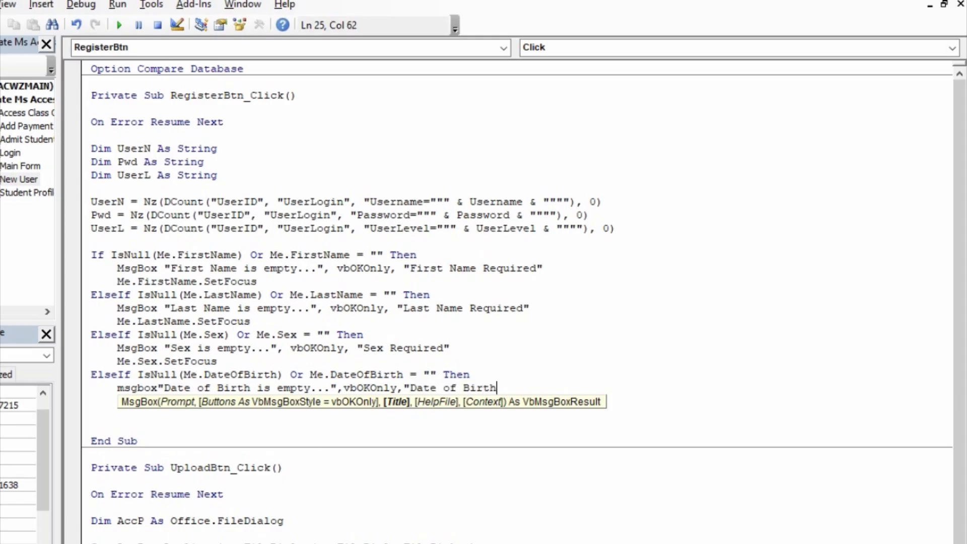
{"action": "type", "text": " Required\""}
{"action": "key", "text": "Return"}
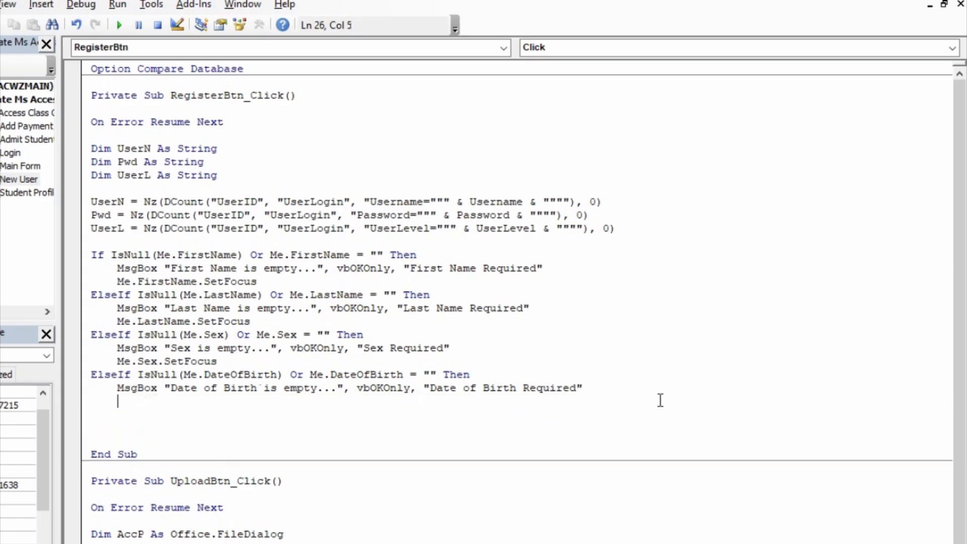
- Return focus with Me.DateOfBirth.SetFocus and outdent the following line
{"action": "type", "text": "me.DateOfBirth"}
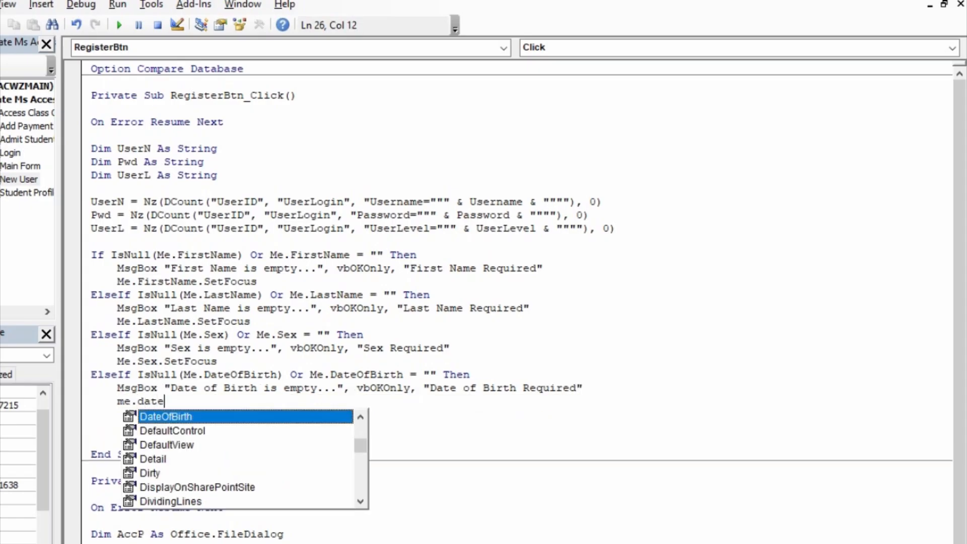
{"action": "type", "text": ".SetFocus"}
{"action": "key", "text": "Return"}
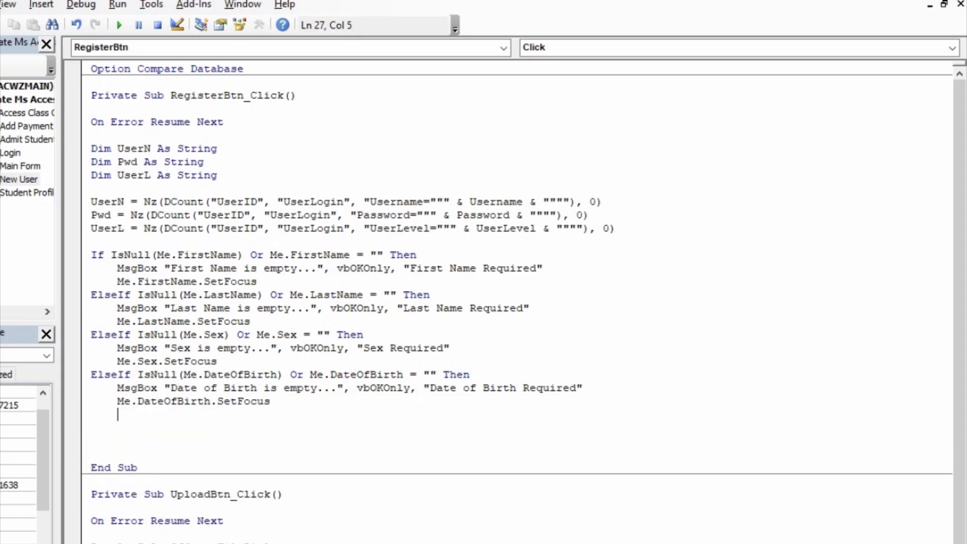
{"action": "key", "text": "BackSpace"}
- Begin an ElseIf on Me. after checking the Username field name in the form design
{"action": "type", "text": "elseif me."}
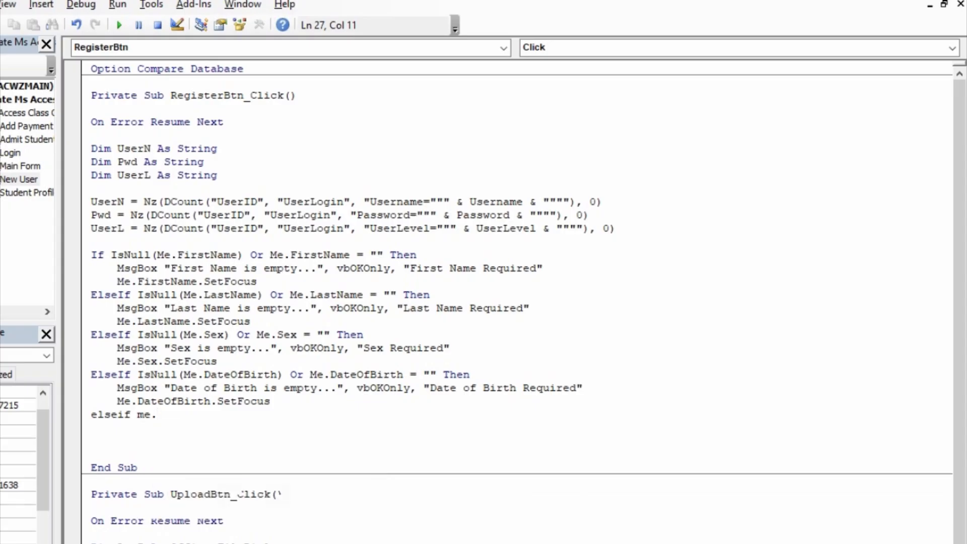
{"action": "key", "text": "alt+Tab"}
{"action": "scroll", "coordinate": [269, 381], "scroll_direction": "down", "scroll_amount": 1}
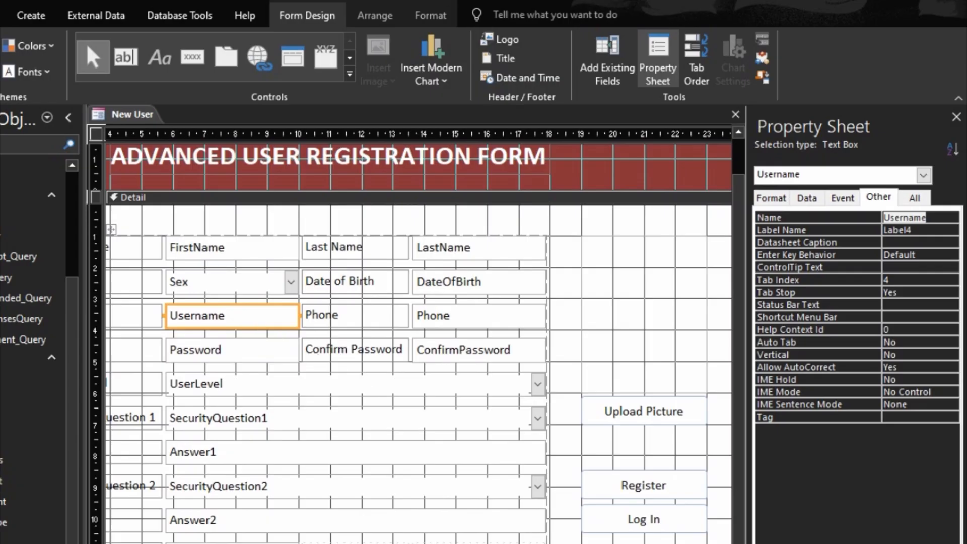
{"action": "key", "text": "alt+Tab"}
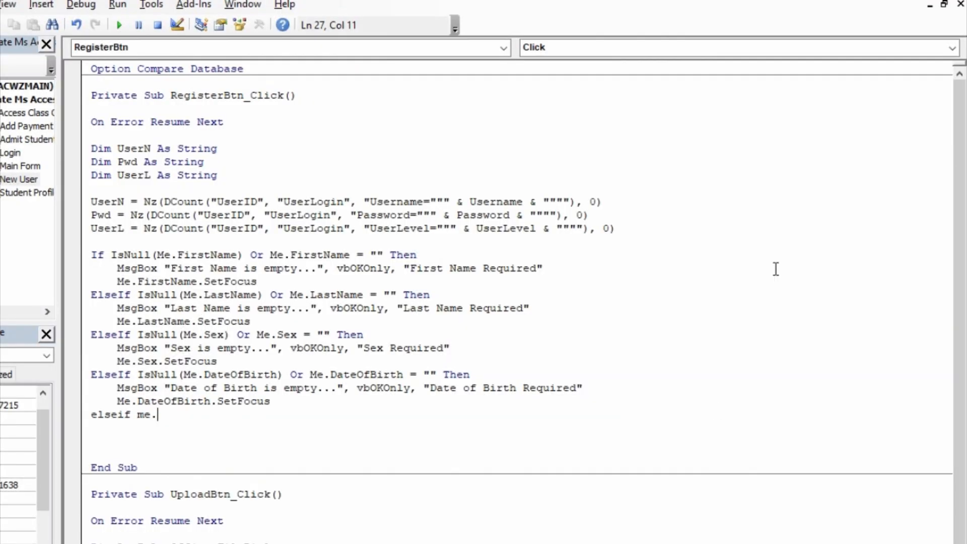
- Complete the condition IsNull(Me.Username) Or Me.Username = "" Then
{"action": "type", "text": "usernr"}
{"action": "key", "text": "BackSpace"}
{"action": "type", "text": "ame"}
{"action": "key", "text": "BackSpace"}
{"action": "key", "text": "BackSpace"}
{"action": "key", "text": "BackSpace"}
{"action": "key", "text": "BackSpace"}
{"action": "key", "text": "BackSpace"}
{"action": "key", "text": "BackSpace"}
{"action": "key", "text": "BackSpace"}
{"action": "key", "text": "BackSpace"}
{"action": "key", "text": "BackSpace"}
{"action": "key", "text": "BackSpace"}
{"action": "key", "text": "BackSpace"}
{"action": "type", "text": "isnull(mel"}
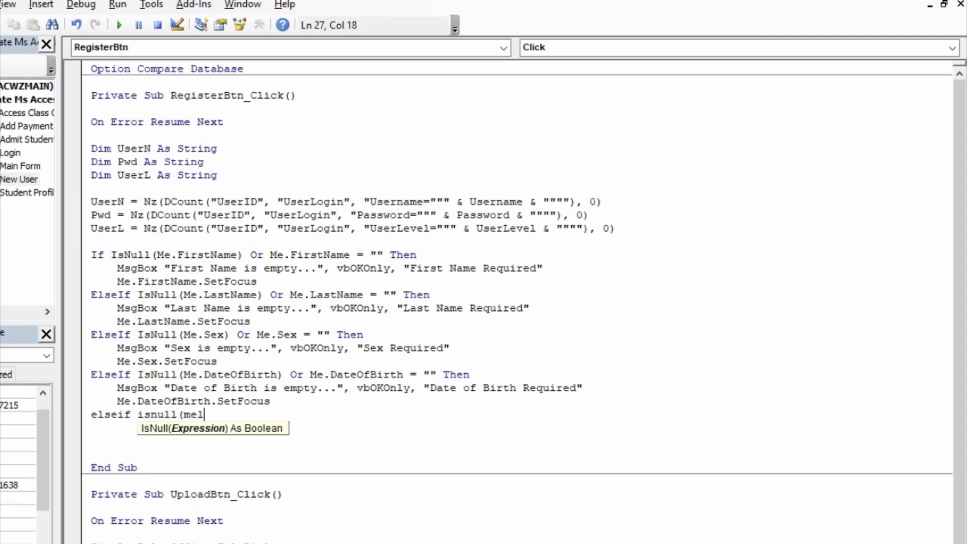
{"action": "key", "text": "BackSpace"}
{"action": "type", "text": ".user"}
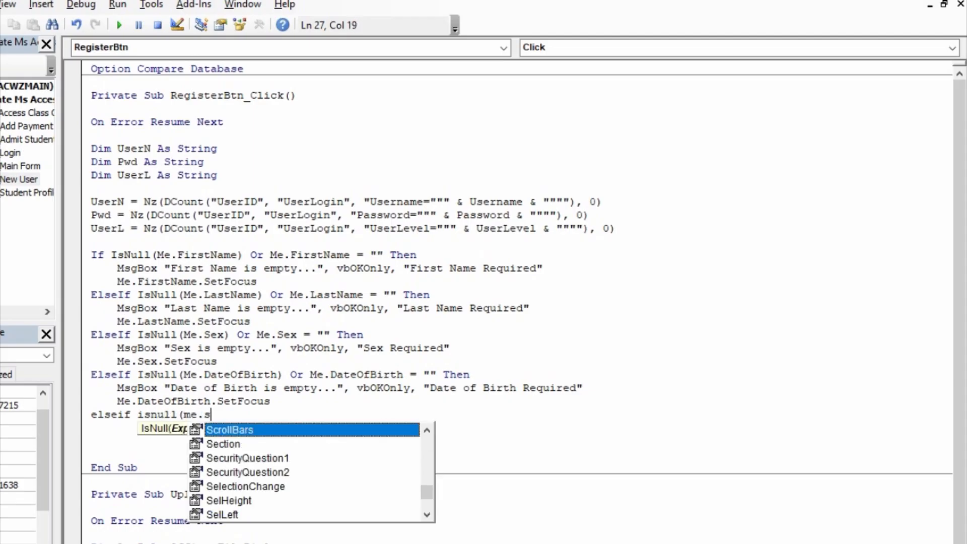
{"action": "type", "text": "n"}
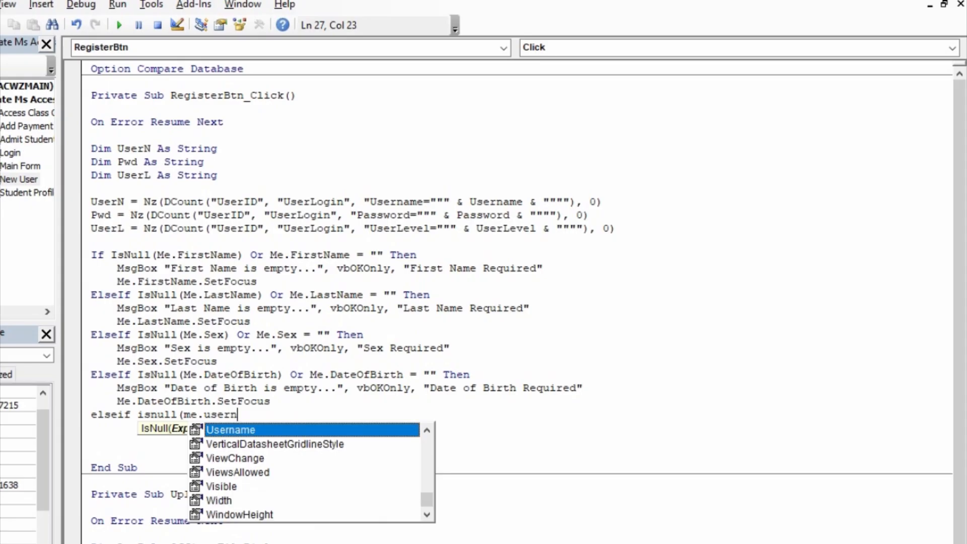
{"action": "type", "text": "ame)or me.s"}
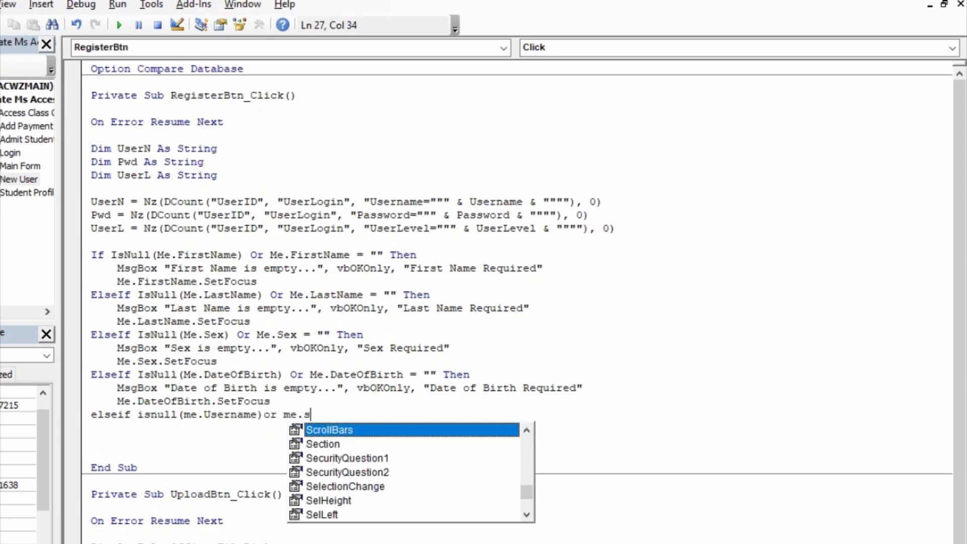
{"action": "key", "text": "BackSpace"}
{"action": "type", "text": "ull(me.Username"}
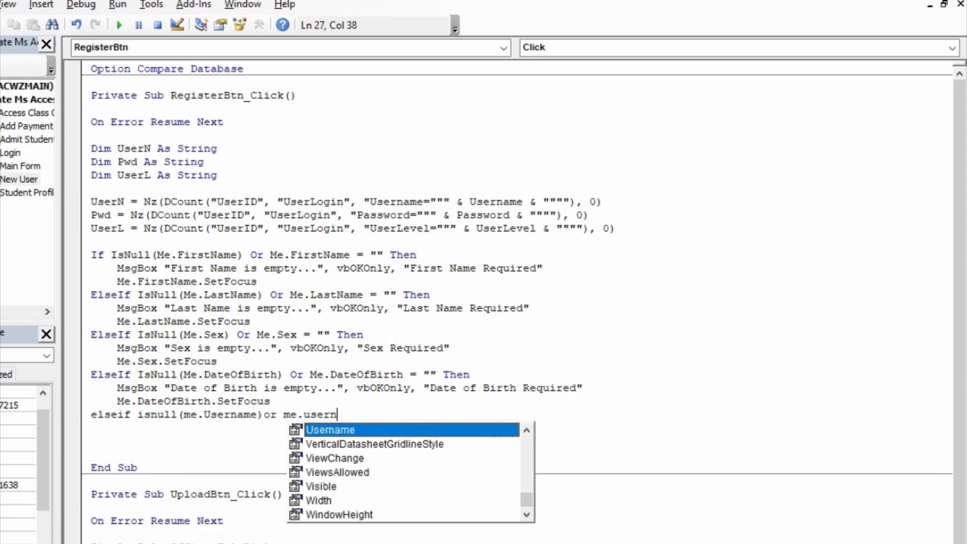
{"action": "key", "text": "Escape"}
{"action": "type", "text": "=\"\""}
{"action": "key", "text": "Return"}
{"action": "key", "text": "Return"}
{"action": "type", "text": "then"}
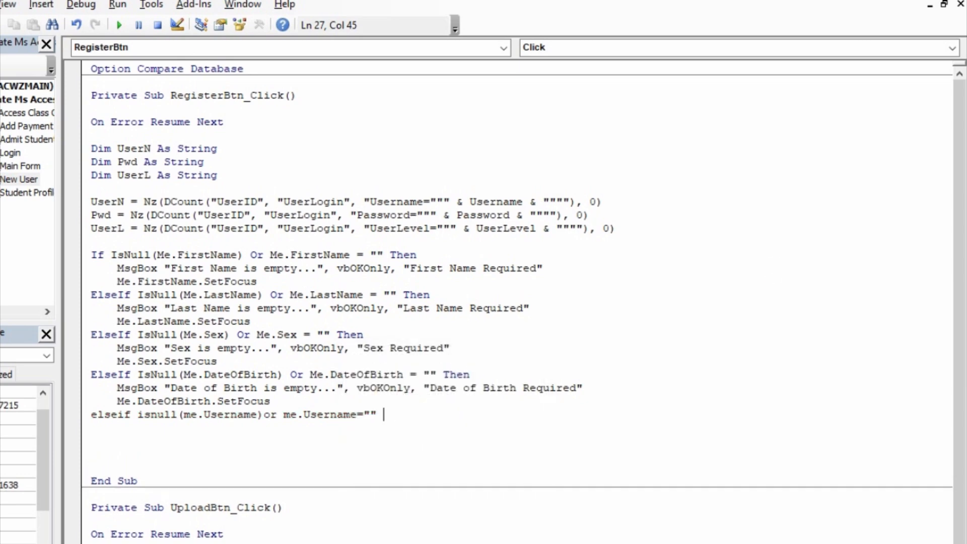
{"action": "key", "text": "Return"}
- Add MsgBox "Username is empty...", vbOKOnly, "Username Required" under the Username check
{"action": "key", "text": "Tab"}
{"action": "type", "text": "msg"}
{"action": "key", "text": "BackSpace"}
{"action": "key", "text": "BackSpace"}
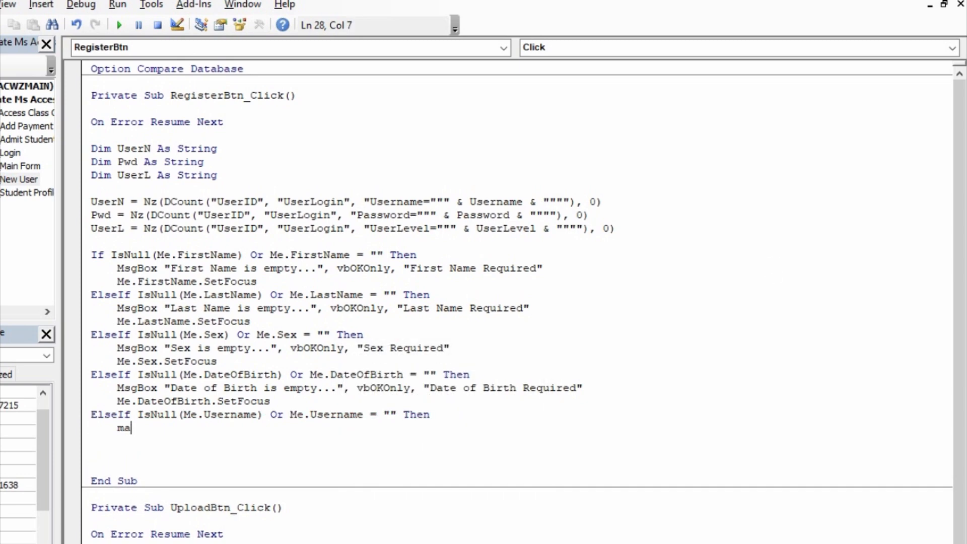
{"action": "type", "text": "msgbox\"Username is empty...\""}
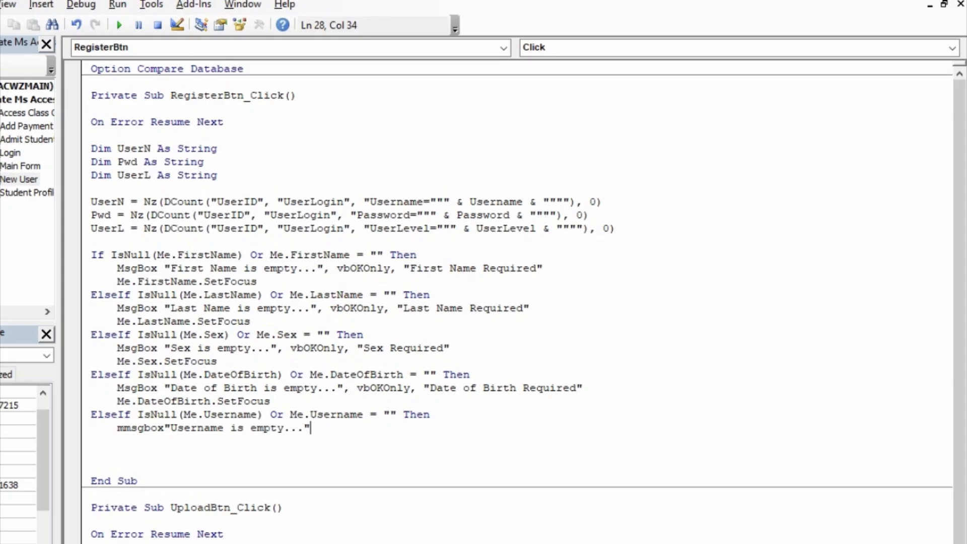
{"action": "type", "text": ",vbokonly"}
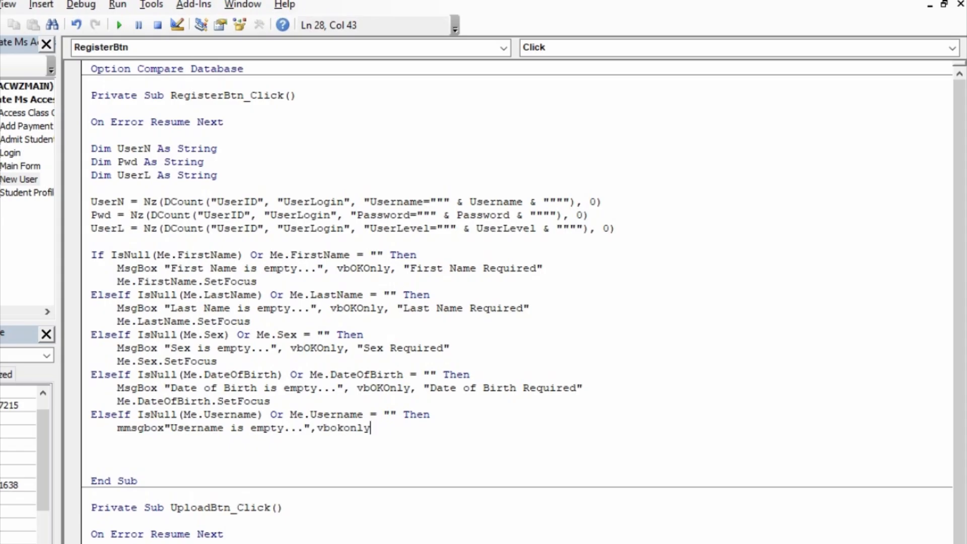
{"action": "type", "text": ",\""}
{"action": "type", "text": "User"}
{"action": "type", "text": "name"}
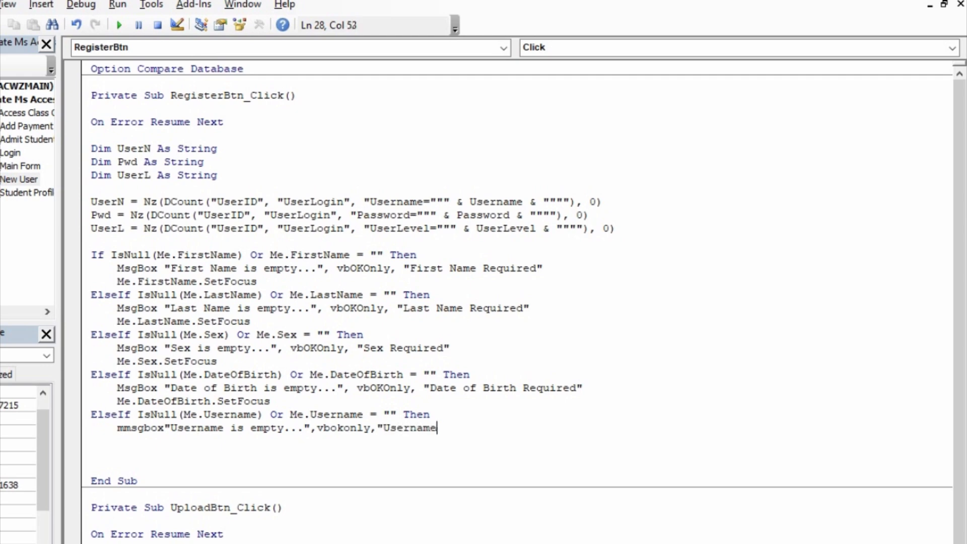
{"action": "type", "text": " Required\""}
{"action": "key", "text": "Left"}
{"action": "key", "text": "Left"}
{"action": "key", "text": "Left"}
{"action": "key", "text": "Left"}
{"action": "key", "text": "Left"}
{"action": "key", "text": "Left"}
{"action": "key", "text": "Left"}
{"action": "key", "text": "Left"}
{"action": "key", "text": "Left"}
{"action": "key", "text": "Left"}
{"action": "key", "text": "Left"}
{"action": "key", "text": "Left"}
{"action": "key", "text": "Left"}
{"action": "key", "text": "Left"}
{"action": "key", "text": "Left"}
{"action": "key", "text": "Left"}
{"action": "key", "text": "Left"}
{"action": "key", "text": "Left"}
{"action": "key", "text": "Left"}
{"action": "key", "text": "Left"}
{"action": "key", "text": "Left"}
{"action": "key", "text": "Left"}
{"action": "key", "text": "BackSpace"}
{"action": "key", "text": "Right"}
{"action": "key", "text": "Right"}
{"action": "key", "text": "Right"}
{"action": "key", "text": "Right"}
{"action": "key", "text": "Right"}
{"action": "key", "text": "Right"}
{"action": "key", "text": "Right"}
{"action": "key", "text": "Right"}
{"action": "key", "text": "Right"}
{"action": "key", "text": "Right"}
{"action": "key", "text": "Right"}
{"action": "key", "text": "Right"}
{"action": "key", "text": "Right"}
{"action": "key", "text": "Right"}
{"action": "key", "text": "Right"}
{"action": "key", "text": "Right"}
{"action": "key", "text": "Right"}
{"action": "key", "text": "Right"}
{"action": "key", "text": "Right"}
{"action": "key", "text": "Right"}
{"action": "key", "text": "Right"}
{"action": "key", "text": "Right"}
{"action": "key", "text": "Right"}
{"action": "key", "text": "Right"}
{"action": "key", "text": "Right"}
{"action": "key", "text": "Right"}
{"action": "key", "text": "Right"}
{"action": "key", "text": "Down"}
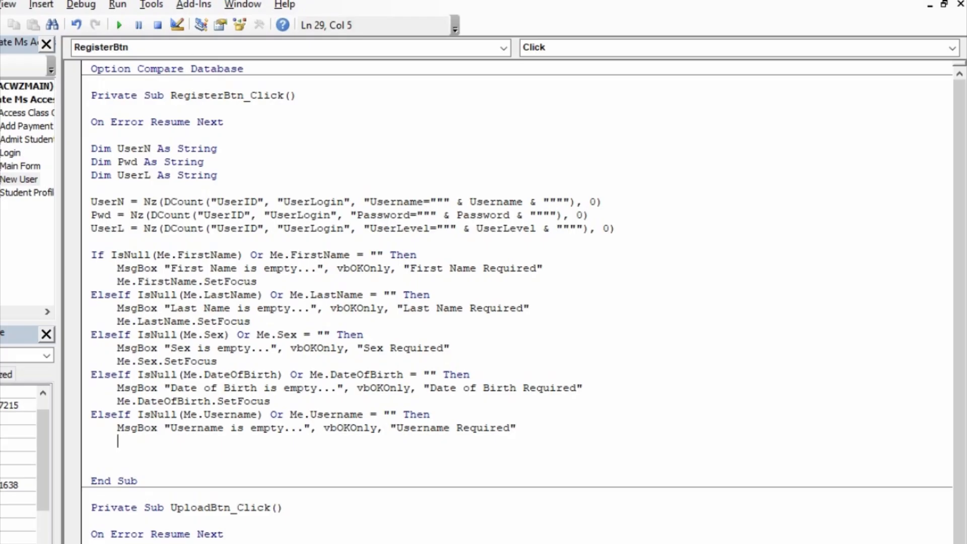
- Add Me.Username.SetFocus and begin the Phone ElseIf IsNull check
{"action": "type", "text": "me.user"}
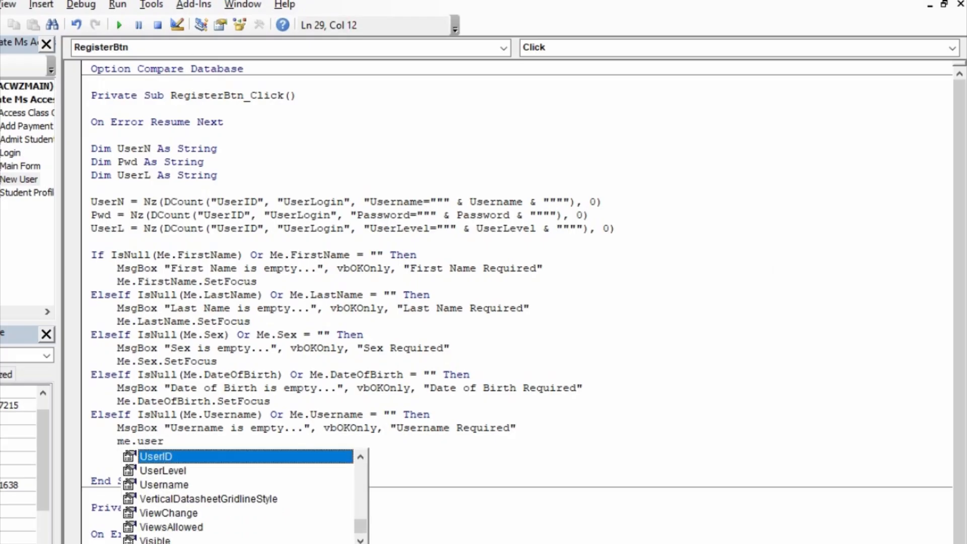
{"action": "type", "text": "name.setf"}
{"action": "key", "text": "Tab"}
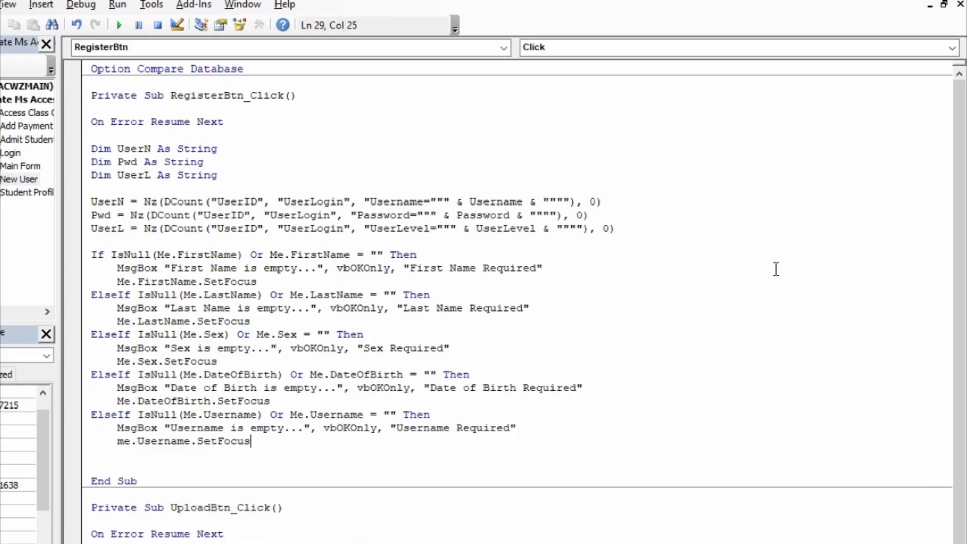
{"action": "key", "text": "Return"}
{"action": "key", "text": "BackSpace"}
{"action": "type", "text": "else"}
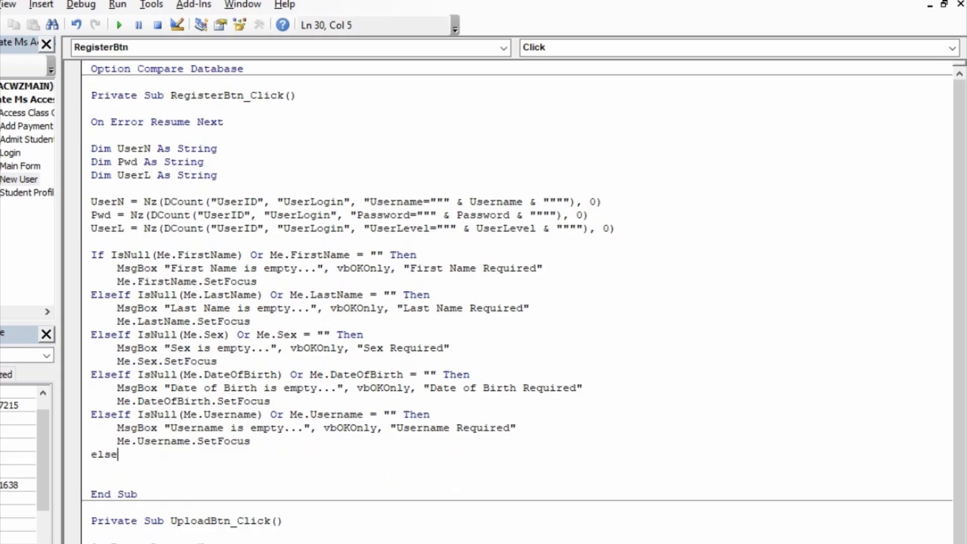
{"action": "type", "text": "if isnull(me."}
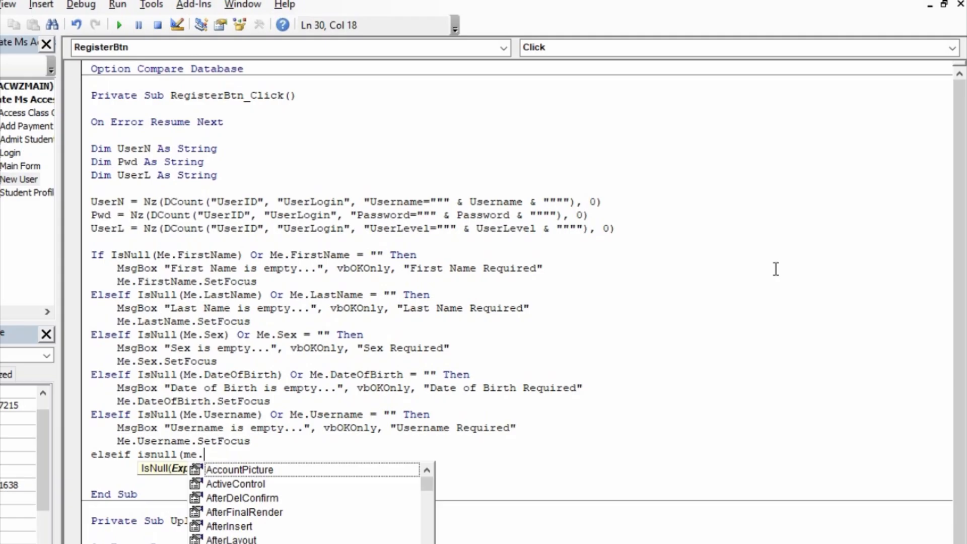
{"action": "type", "text": "pho"}
- Complete the condition IsNull(Me.Phone) Or Me.Phone = "" Then
{"action": "key", "text": "Tab"}
{"action": "type", "text": ")or me."}
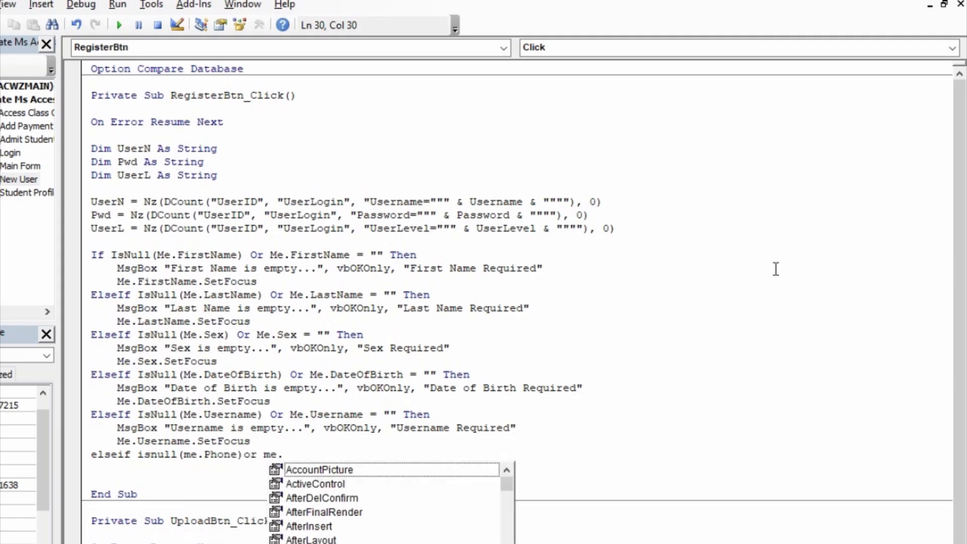
{"action": "type", "text": "pho"}
{"action": "key", "text": "Tab"}
{"action": "type", "text": "=\"\""}
{"action": "type", "text": " teh"}
{"action": "key", "text": "BackSpace"}
{"action": "type", "text": "hen"}
{"action": "key", "text": "BackSpace"}
{"action": "key", "text": "BackSpace"}
{"action": "key", "text": "BackSpace"}
{"action": "type", "text": "hen\\"}
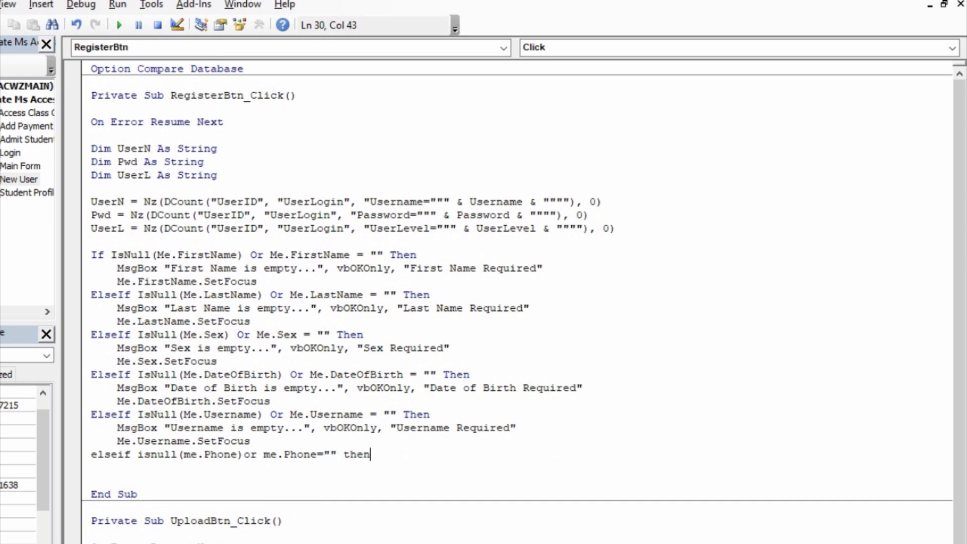
- Add MsgBox "Phone is empty...", vbOKOnly, "Phone Required" under the Phone check
{"action": "key", "text": "BackSpace"}
{"action": "key", "text": "BackSpace"}
{"action": "key", "text": "Return"}
{"action": "key", "text": "Tab"}
{"action": "type", "text": "me."}
{"action": "key", "text": "BackSpace"}
{"action": "key", "text": "BackSpace"}
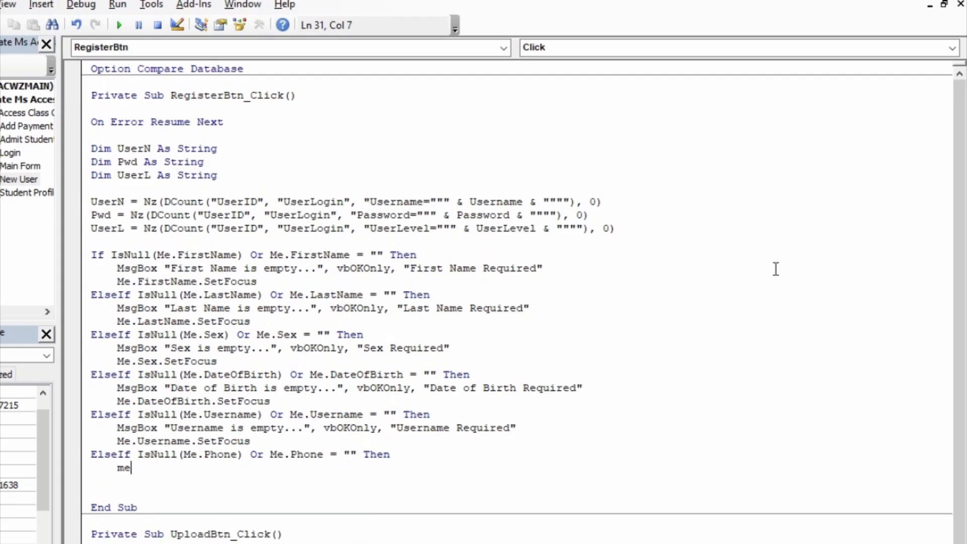
{"action": "type", "text": "sgbox\"Phone is emp"}
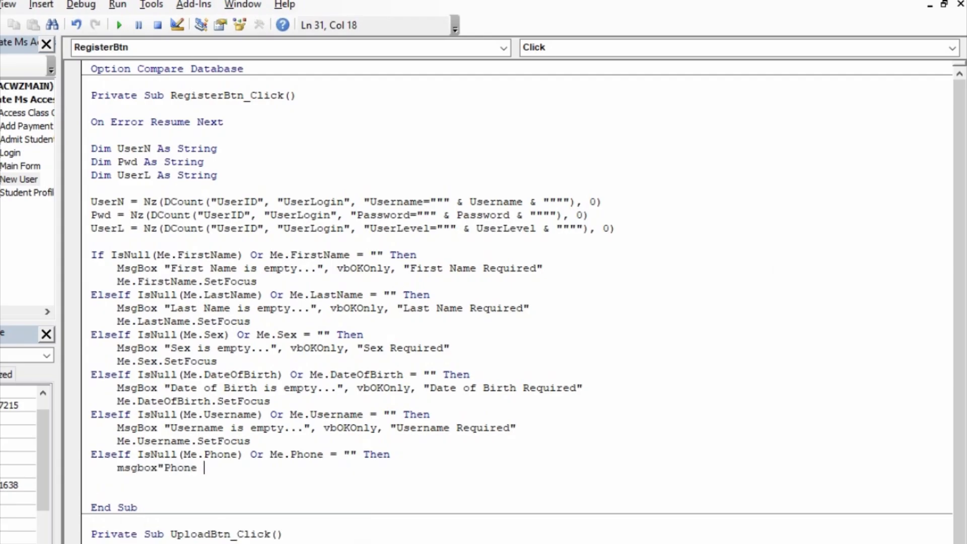
{"action": "type", "text": "ty...\",vobko"}
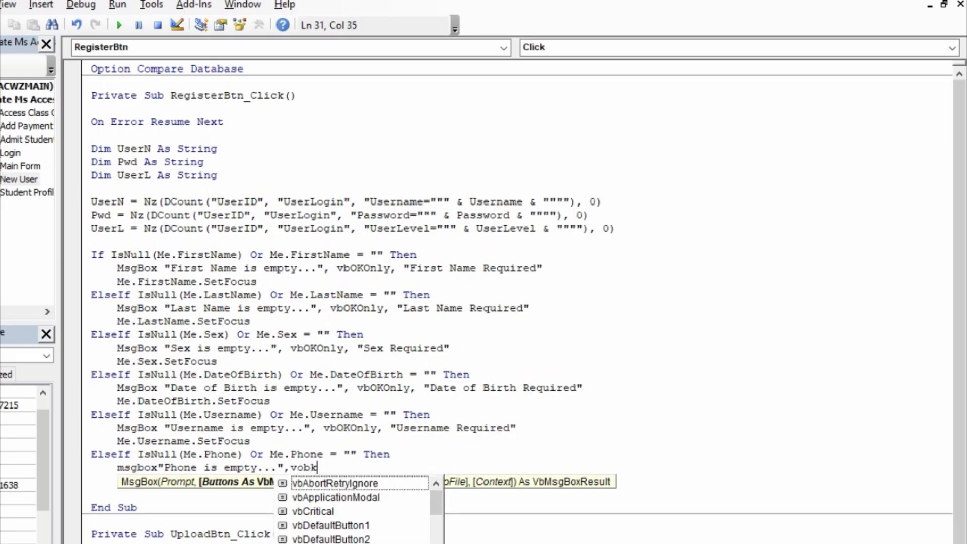
{"action": "key", "text": "BackSpace"}
{"action": "key", "text": "BackSpace"}
{"action": "key", "text": "BackSpace"}
{"action": "key", "text": "BackSpace"}
{"action": "type", "text": "boko"}
{"action": "key", "text": "Tab"}
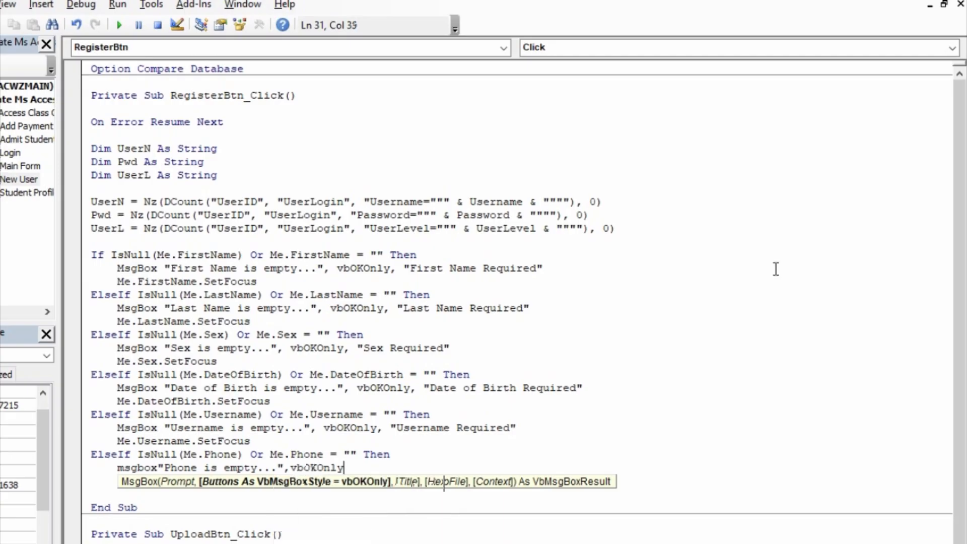
{"action": "type", "text": ",\"Ph"}
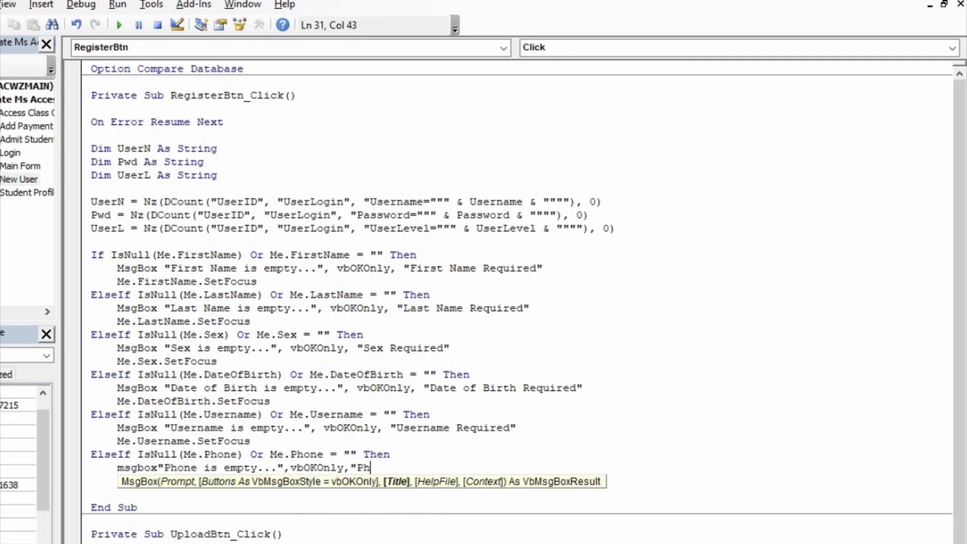
{"action": "type", "text": "one Required\""}
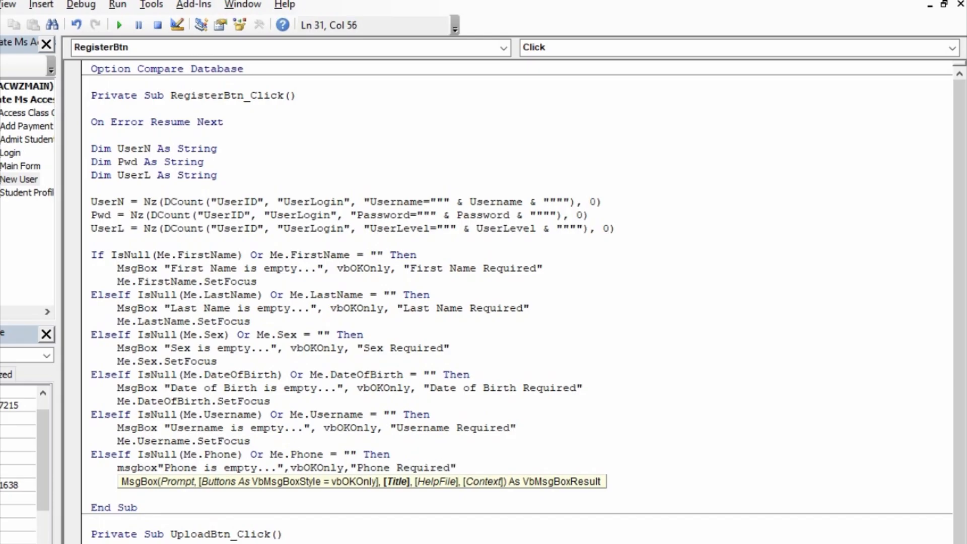
{"action": "key", "text": "Return"}
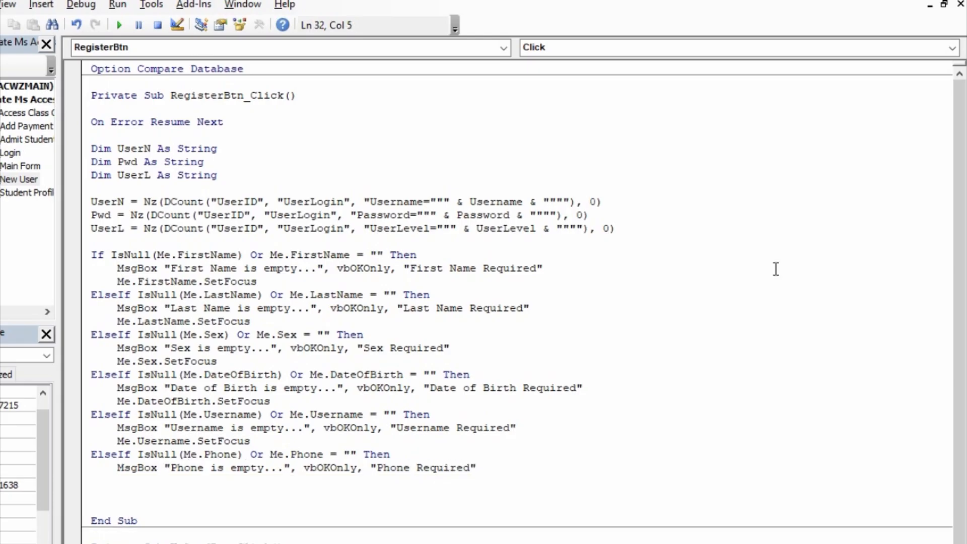
- Add Me.Phone.SetFocus and begin the next ElseIf IsNull check
{"action": "type", "text": "me.pah"}
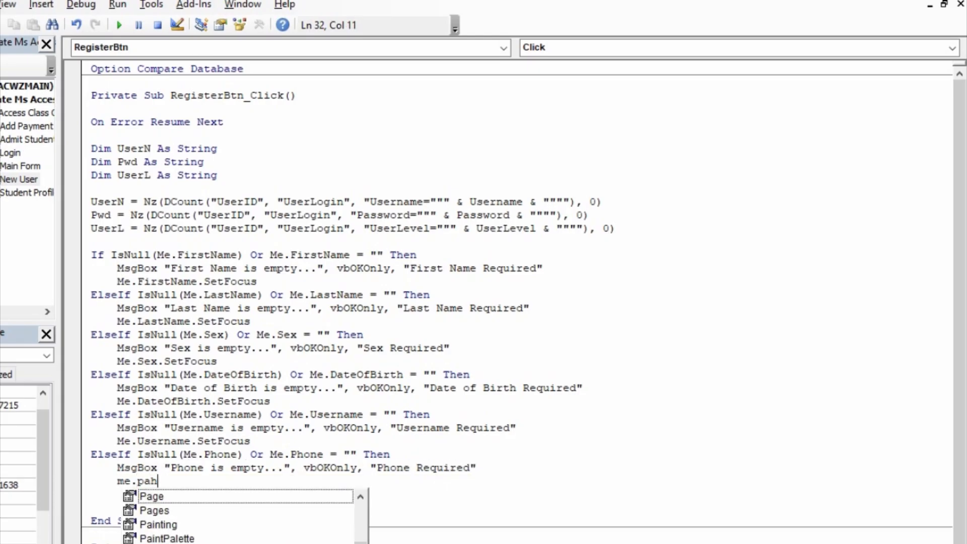
{"action": "key", "text": "BackSpace"}
{"action": "type", "text": "hone.set"}
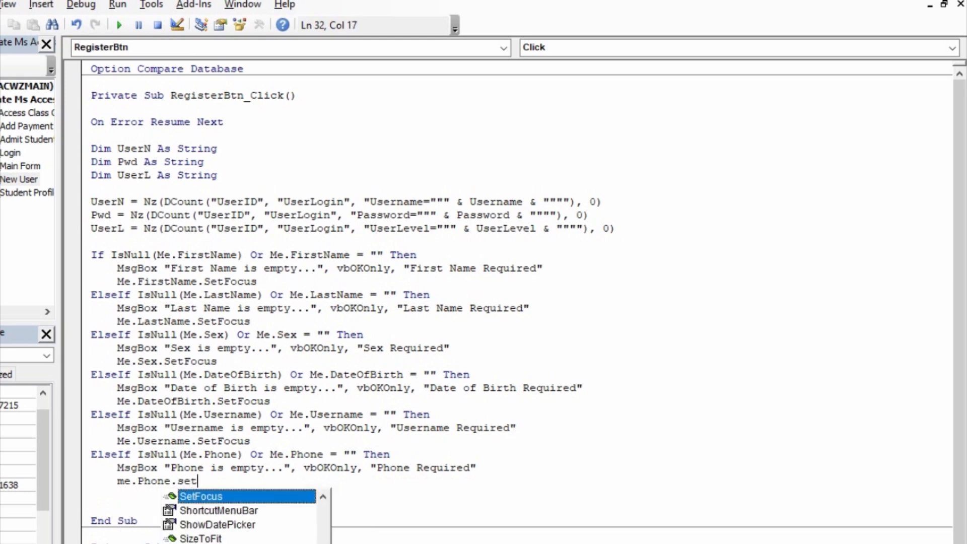
{"action": "key", "text": "Tab"}
{"action": "key", "text": "Return"}
{"action": "key", "text": "BackSpace"}
{"action": "type", "text": "elseif is"}
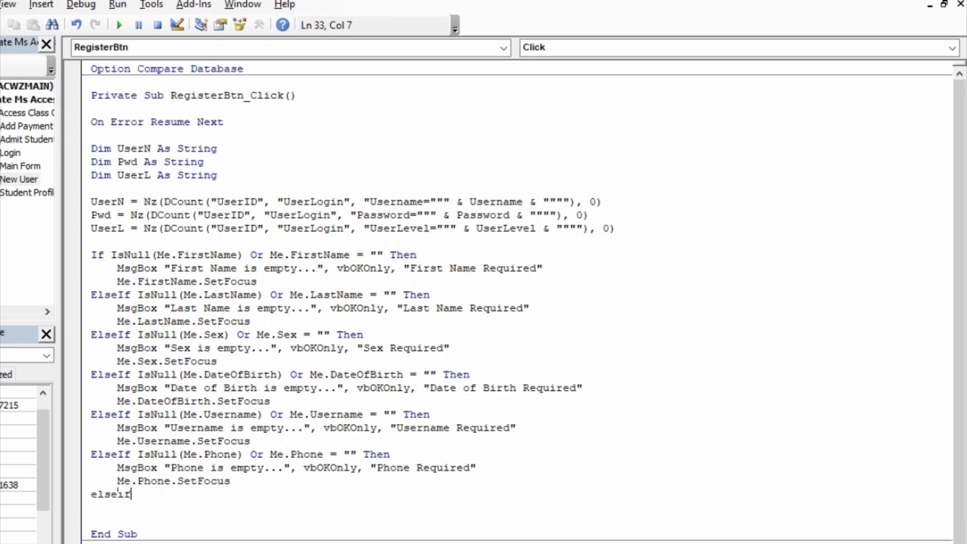
- Complete the condition IsNull(Me.Password) Or Me.Password = "" Then
{"action": "type", "text": "ll"}
{"action": "key", "text": "BackSpace"}
{"action": "key", "text": "BackSpace"}
{"action": "type", "text": "ll("}
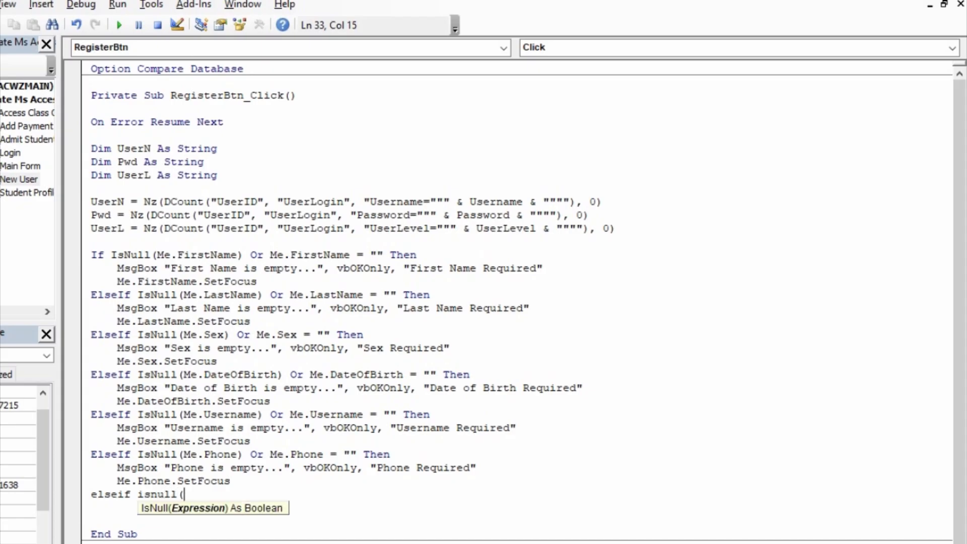
{"action": "type", "text": "me.Password"}
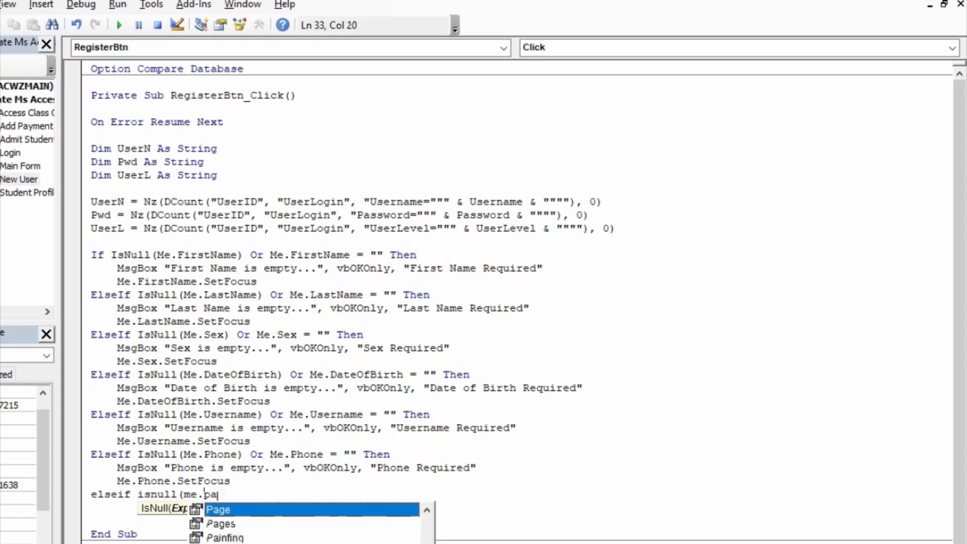
{"action": "type", "text": ")or me.pas"}
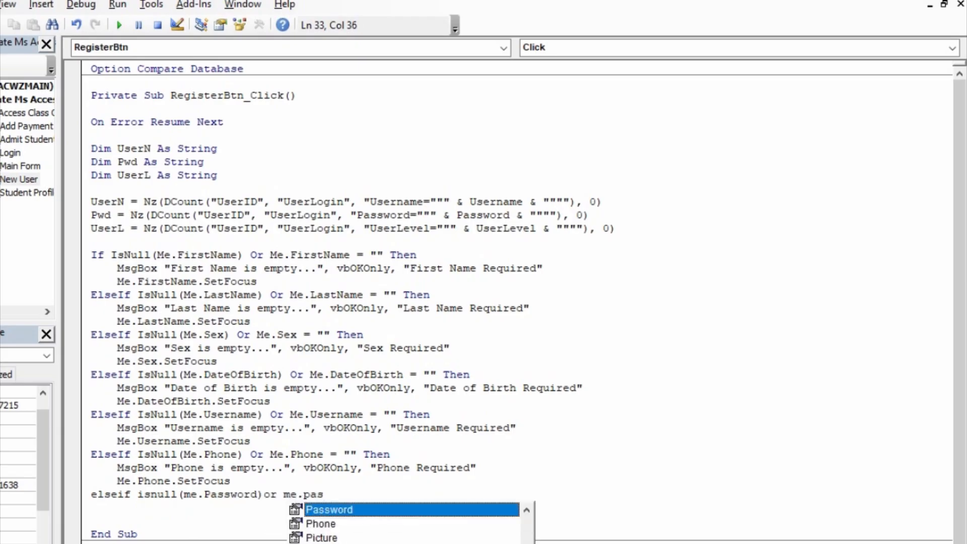
{"action": "key", "text": "Tab"}
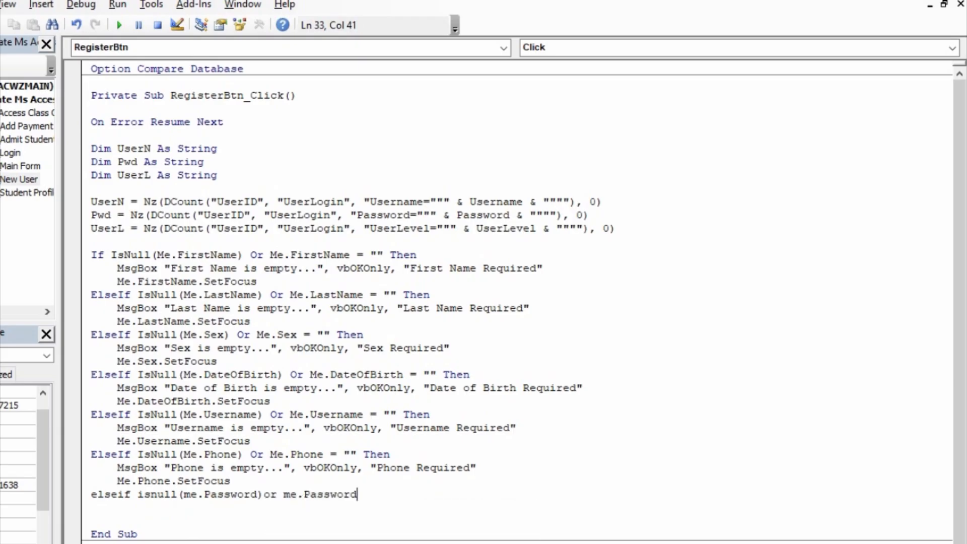
{"action": "type", "text": "=\"\" thenm"}
{"action": "key", "text": "BackSpace"}
{"action": "key", "text": "Return"}
- Add MsgBox "Password is empty...", vbOKOnly, "Password Required" under the Password check
{"action": "key", "text": "Tab"}
{"action": "type", "text": "ms"}
{"action": "type", "text": "gbxo"}
{"action": "key", "text": "BackSpace"}
{"action": "key", "text": "BackSpace"}
{"action": "type", "text": "ox"}
{"action": "key", "text": "BackSpace"}
{"action": "key", "text": "BackSpace"}
{"action": "type", "text": "ox"}
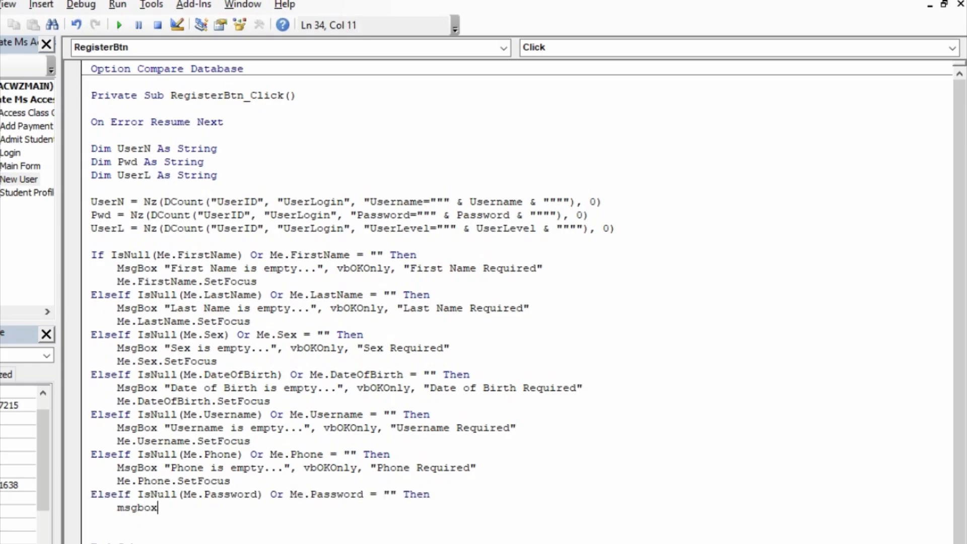
{"action": "type", "text": "\"Password is "}
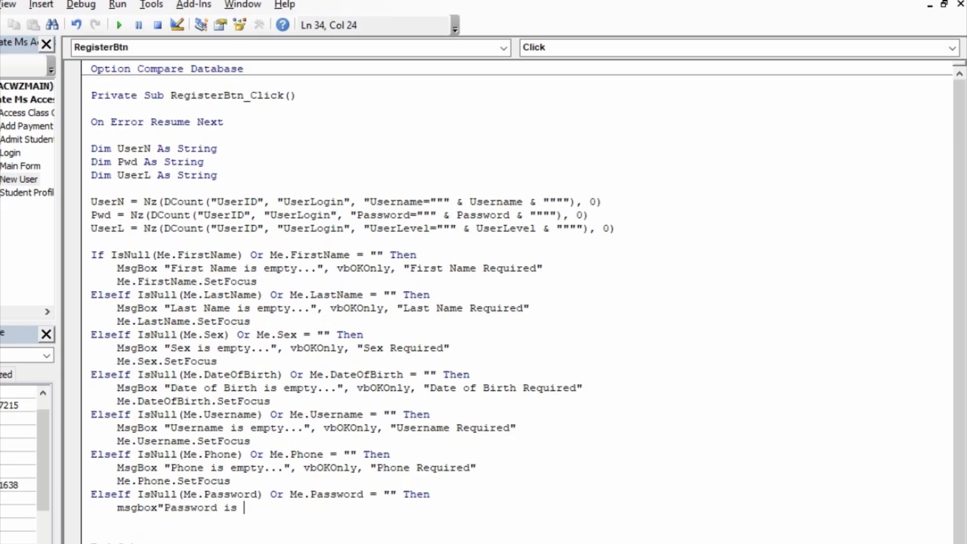
{"action": "type", "text": "empty...\",vbo"}
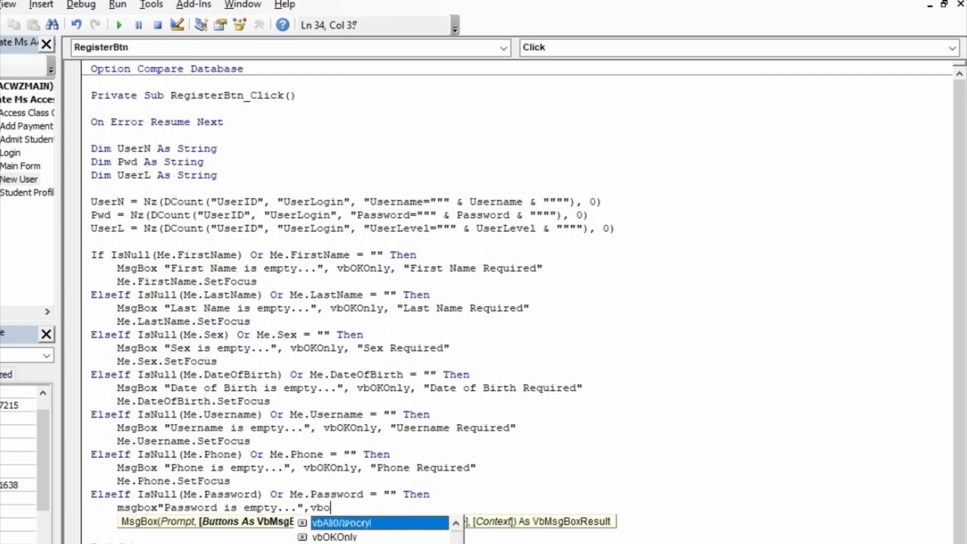
{"action": "type", "text": "konly,"}
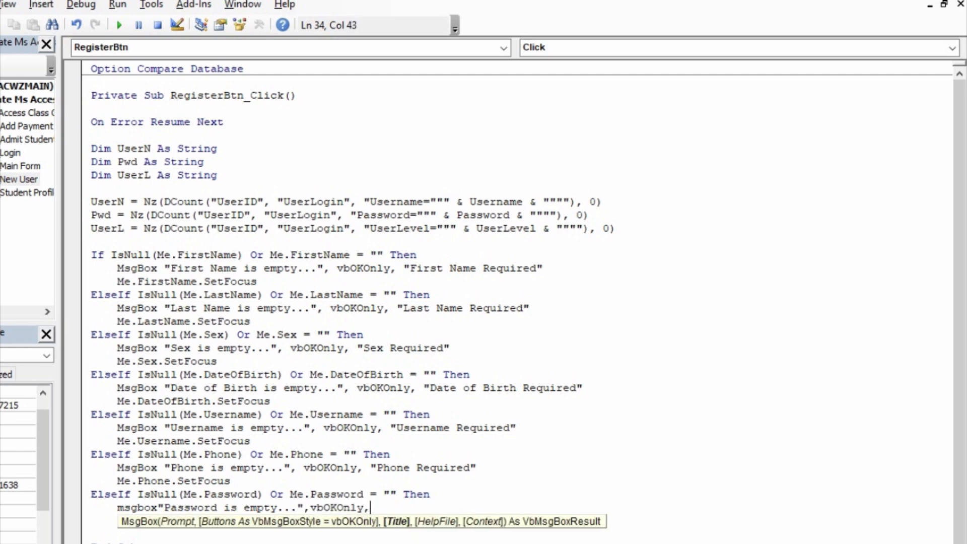
{"action": "type", "text": "\"Password Required"}
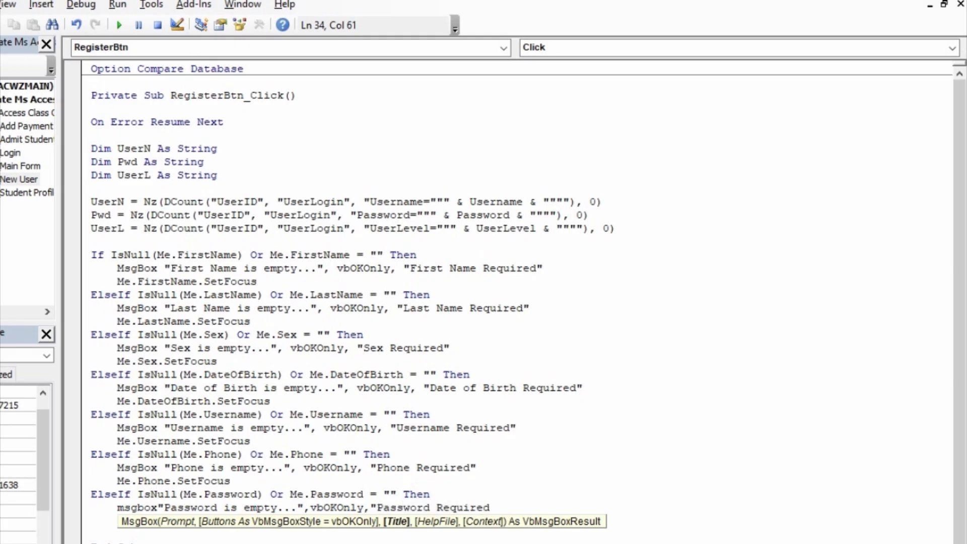
{"action": "type", "text": ":"}
{"action": "key", "text": "BackSpace"}
{"action": "type", "text": "\""}
{"action": "key", "text": "Return"}
- Add Me.Password.SetFocus and begin the next ElseIf IsNull check
{"action": "type", "text": "me."}
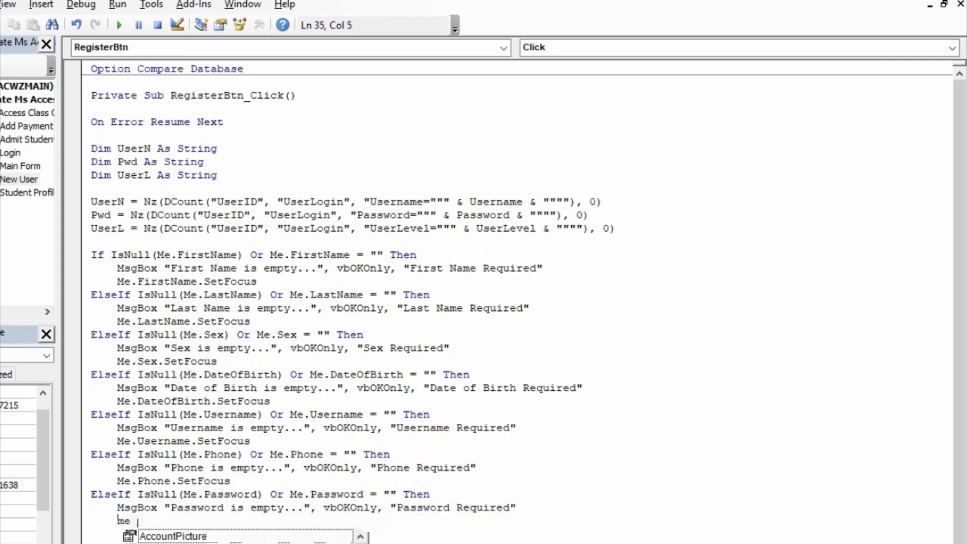
{"action": "type", "text": "Password"}
{"action": "key", "text": "Tab"}
{"action": "type", "text": ".SetFocus"}
{"action": "key", "text": "Tab"}
{"action": "key", "text": "Return"}
{"action": "key", "text": "BackSpace"}
{"action": "key", "text": "BackSpace"}
{"action": "key", "text": "BackSpace"}
{"action": "key", "text": "BackSpace"}
{"action": "type", "text": "1"}
{"action": "key", "text": "BackSpace"}
{"action": "type", "text": "elseif"}
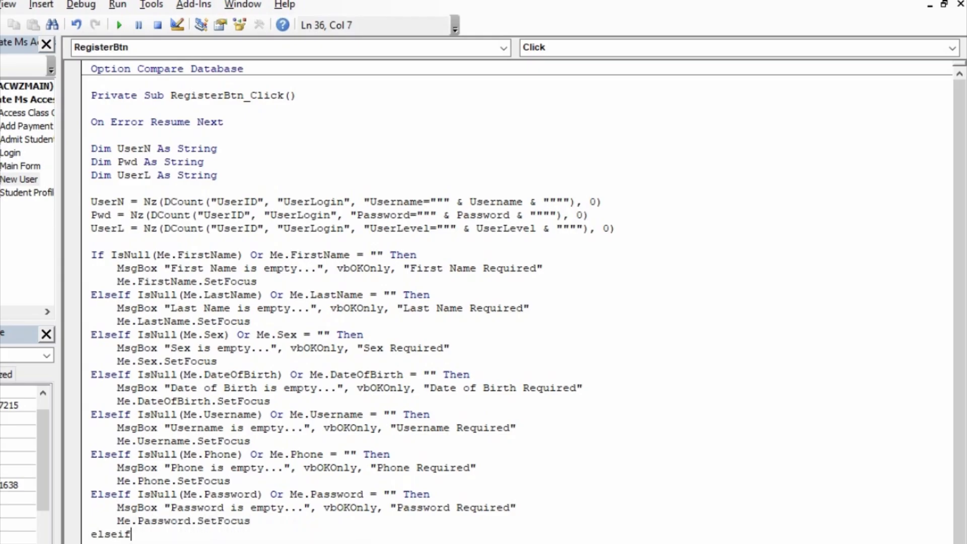
{"action": "type", "text": " is"}
- Write the ElseIf condition testing whether ConfirmPassword is Null or an empty string
{"action": "key", "text": "BackSpace"}
{"action": "type", "text": "snull"}
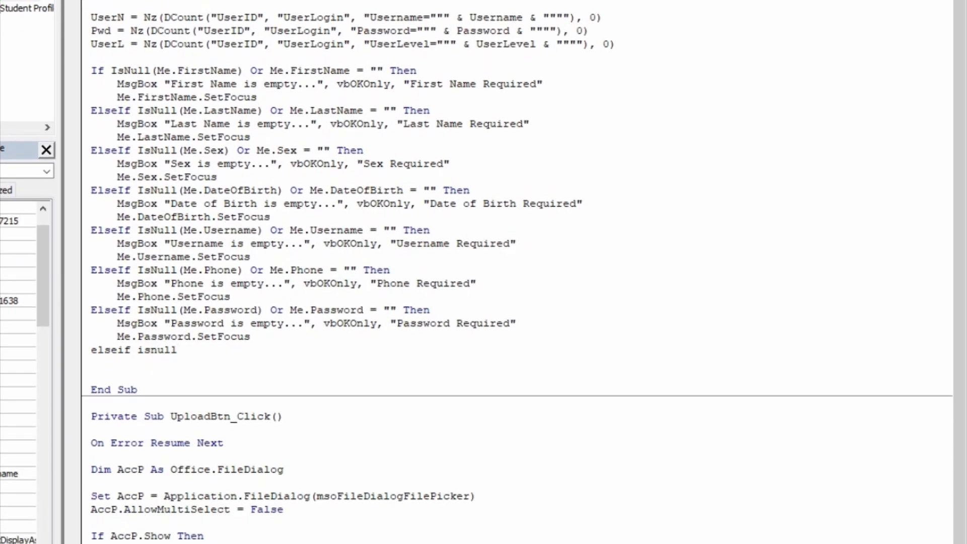
{"action": "type", "text": "(me.con"}
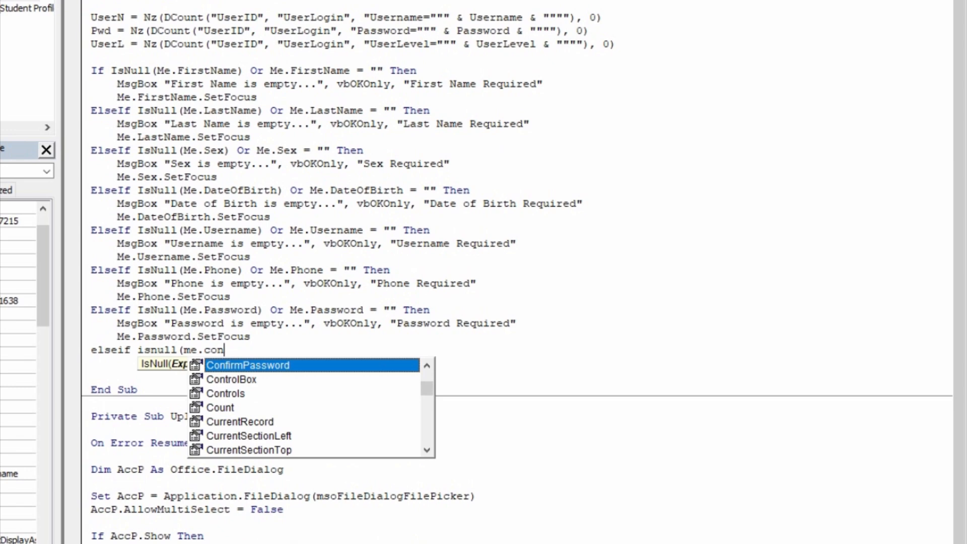
{"action": "key", "text": "Tab"}
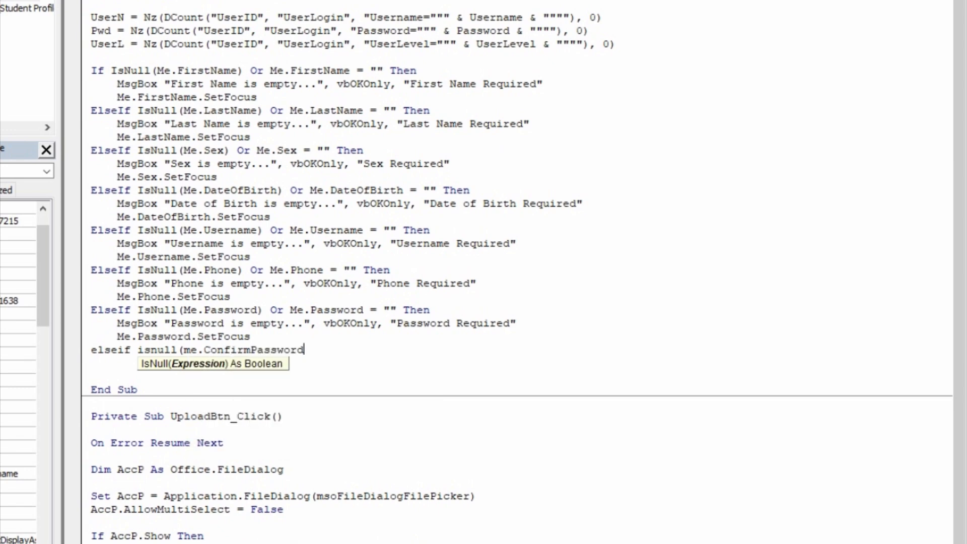
{"action": "type", "text": ")or me."}
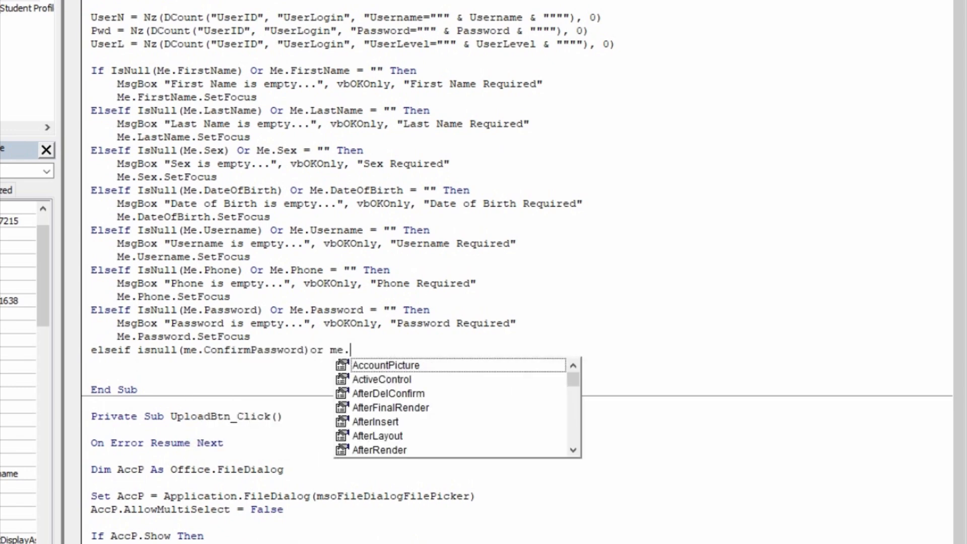
{"action": "type", "text": "con"}
{"action": "key", "text": "Tab"}
{"action": "type", "text": "="}
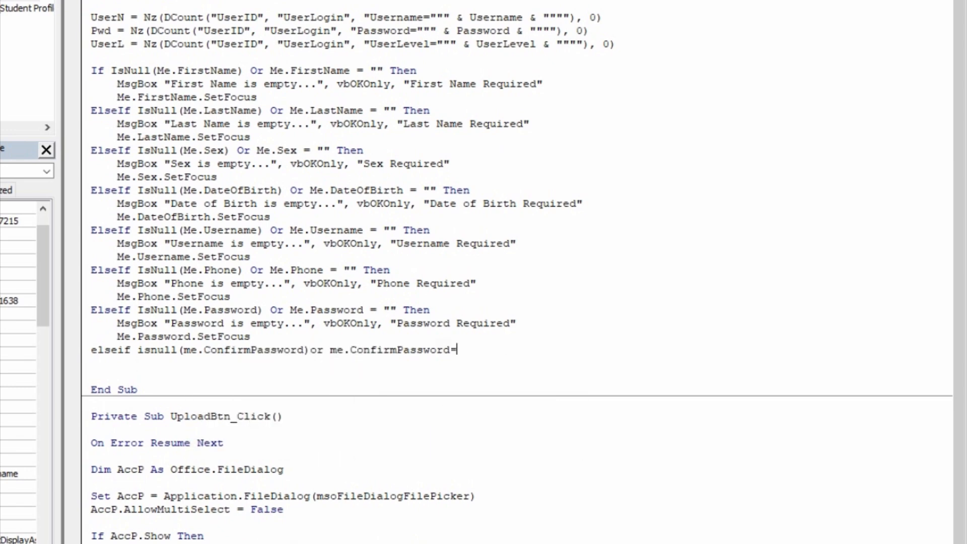
{"action": "type", "text": "\"\" then"}
{"action": "key", "text": "Return"}
- Add a MsgBox 'Confirm Password is empty...' with an OK-only button, titled 'Confirm Password Required'
{"action": "key", "text": "Tab"}
{"action": "type", "text": "msgbox"}
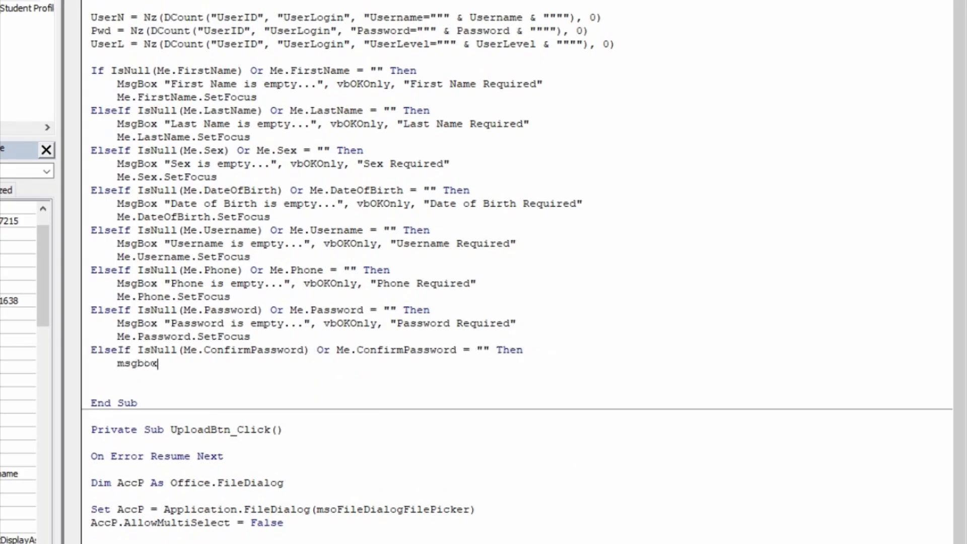
{"action": "type", "text": "\"Conf"}
{"action": "key", "text": "BackSpace"}
{"action": "key", "text": "BackSpace"}
{"action": "type", "text": "nfio"}
{"action": "key", "text": "BackSpace"}
{"action": "key", "text": "BackSpace"}
{"action": "type", "text": "rm Pasa"}
{"action": "key", "text": "BackSpace"}
{"action": "type", "text": "sr"}
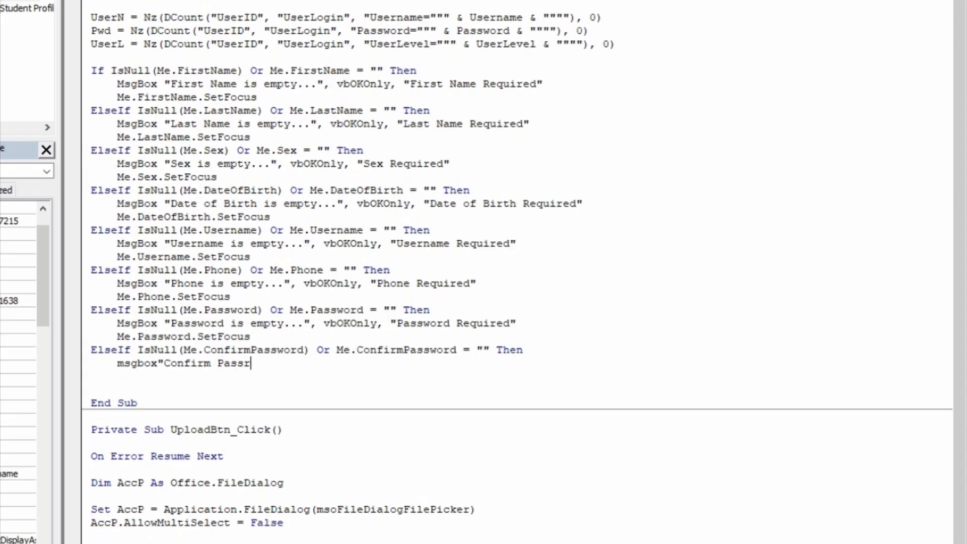
{"action": "key", "text": "BackSpace"}
{"action": "type", "text": "opw"}
{"action": "key", "text": "BackSpace"}
{"action": "key", "text": "BackSpace"}
{"action": "key", "text": "BackSpace"}
{"action": "type", "text": "word is empty...\","}
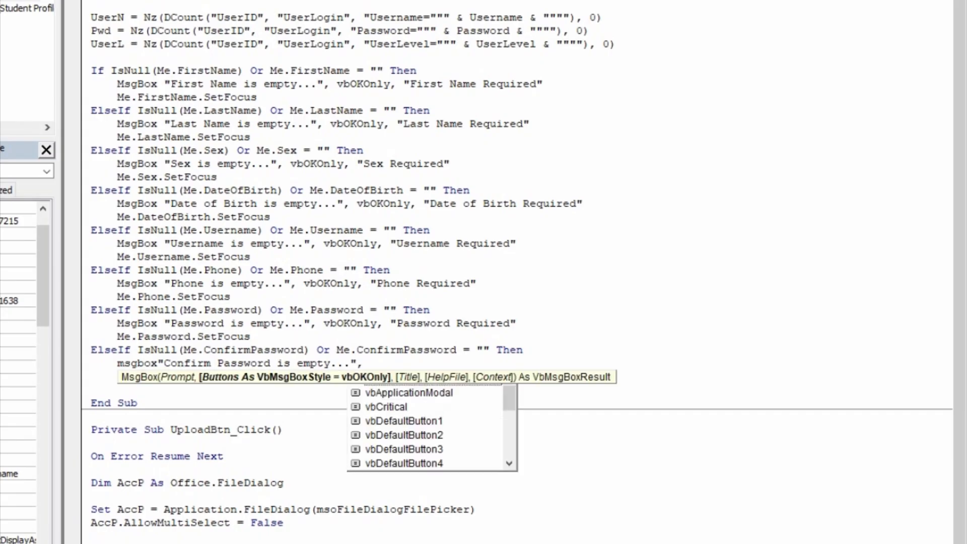
{"action": "type", "text": "vboko"}
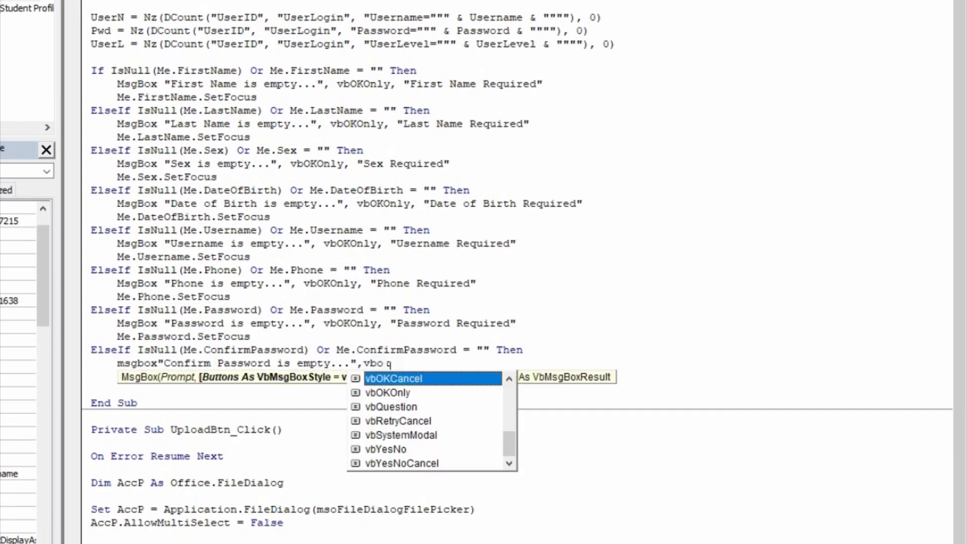
{"action": "type", "text": ",\""}
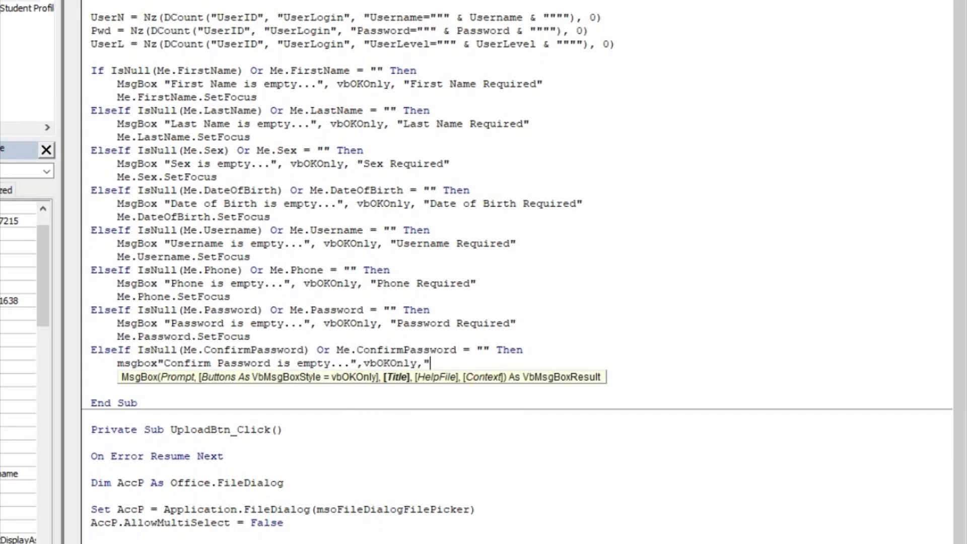
{"action": "type", "text": "Confirm Password"}
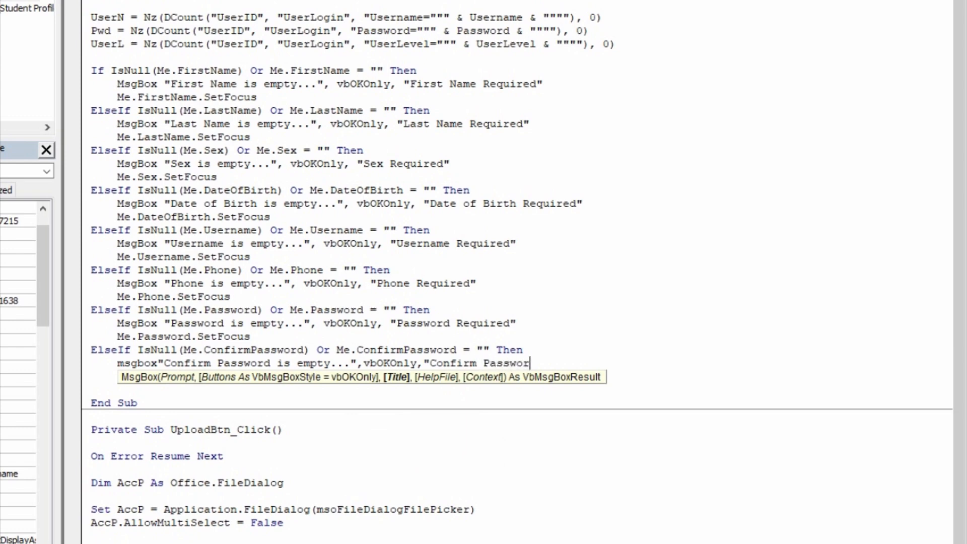
{"action": "type", "text": " Required\""}
{"action": "key", "text": "Return"}
- Return focus to the field with Me.ConfirmPassword.SetFocus
{"action": "type", "text": "me.om"}
{"action": "key", "text": "BackSpace"}
{"action": "key", "text": "BackSpace"}
{"action": "type", "text": "ConfirmPassword"}
{"action": "key", "text": "Tab"}
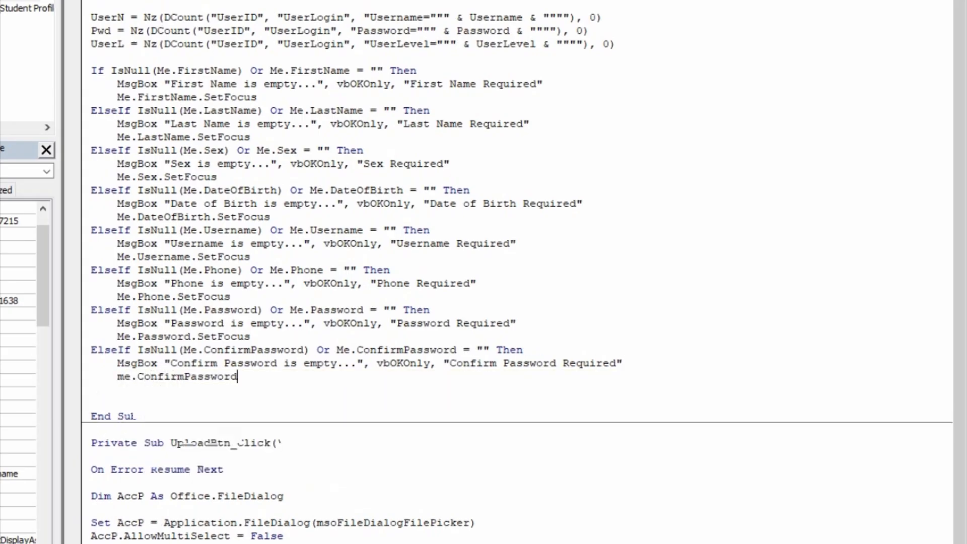
{"action": "type", "text": ".setf"}
{"action": "key", "text": "Tab"}
{"action": "key", "text": "Return"}
{"action": "key", "text": "BackSpace"}
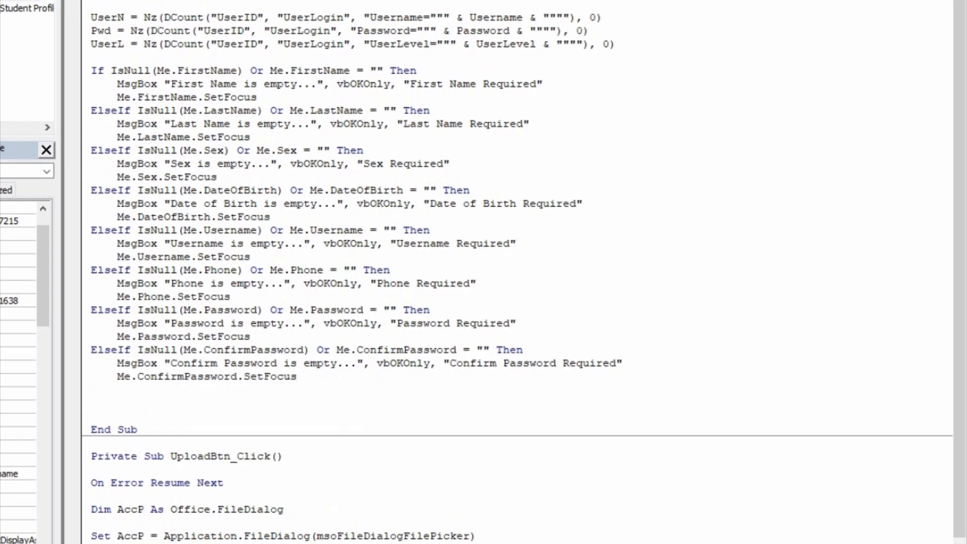
{"action": "mouse_move", "coordinate": [631, 543]}
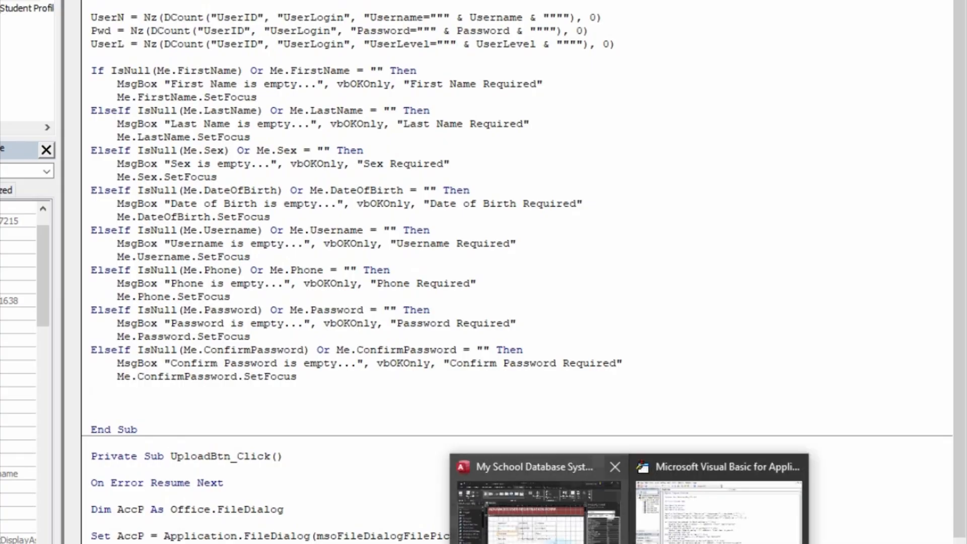
{"action": "left_click", "coordinate": [552, 533]}
{"action": "scroll", "coordinate": [379, 361], "scroll_direction": "down", "scroll_amount": 1}
{"action": "scroll", "coordinate": [379, 361], "scroll_direction": "down", "scroll_amount": 1}
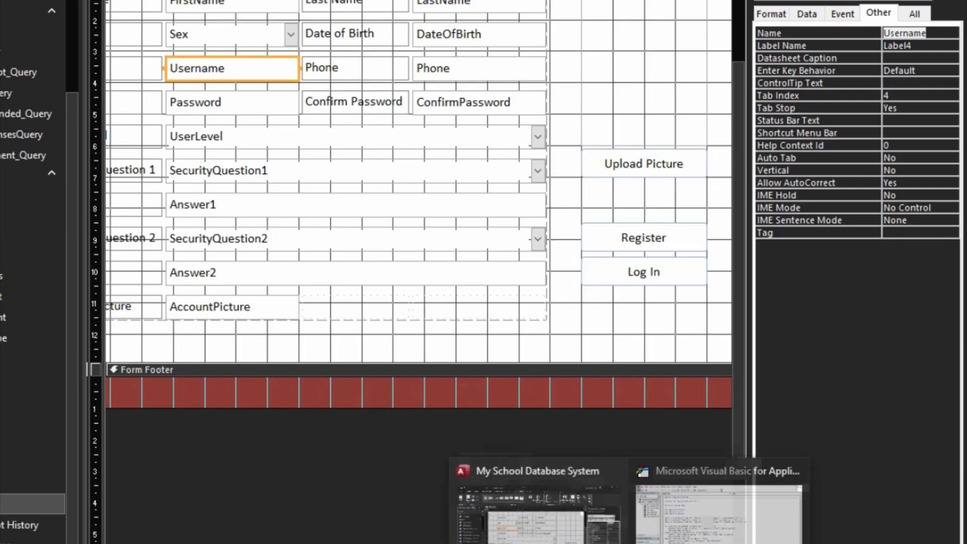
{"action": "left_click", "coordinate": [630, 509]}
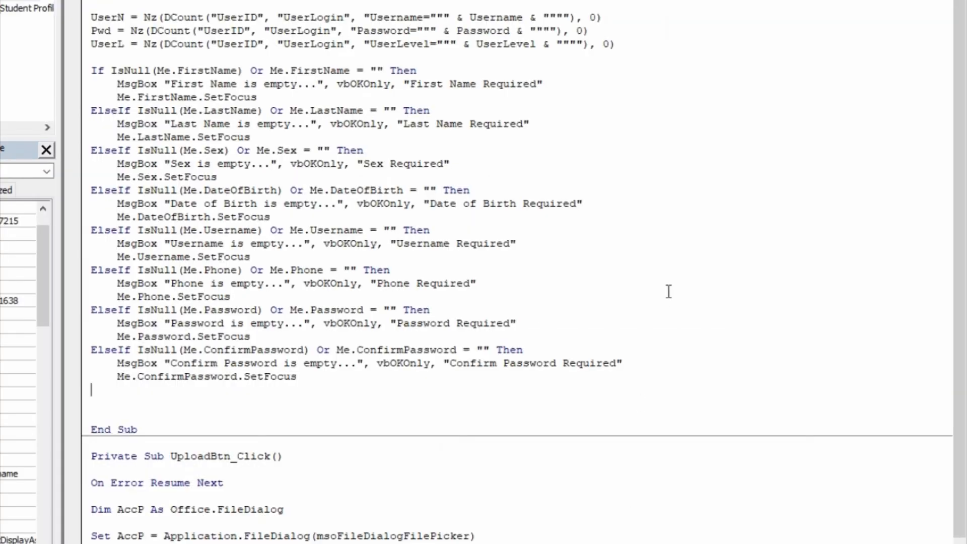
- Write the ElseIf condition testing whether SecurityQuestion1 is Null or an empty string
{"action": "type", "text": "elseif  isnull"}
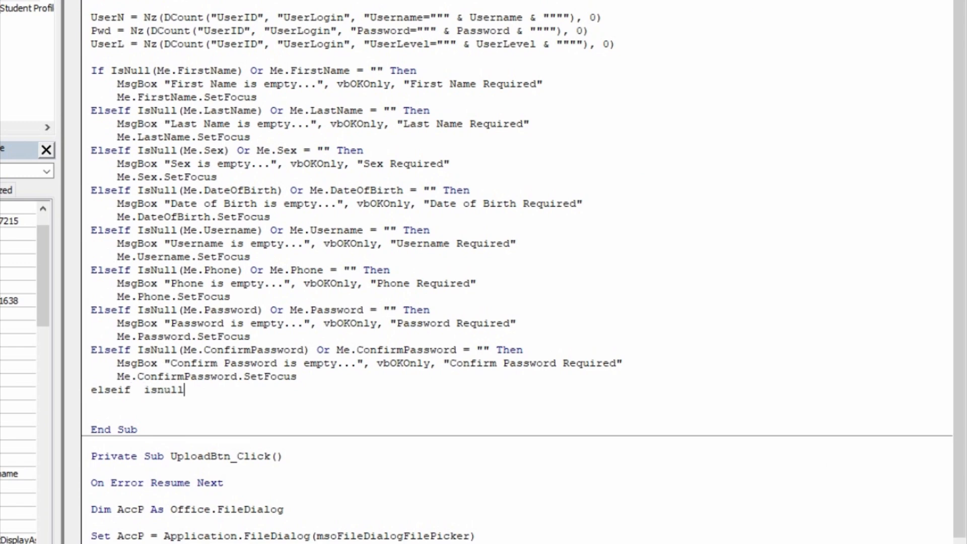
{"action": "type", "text": "(mel"}
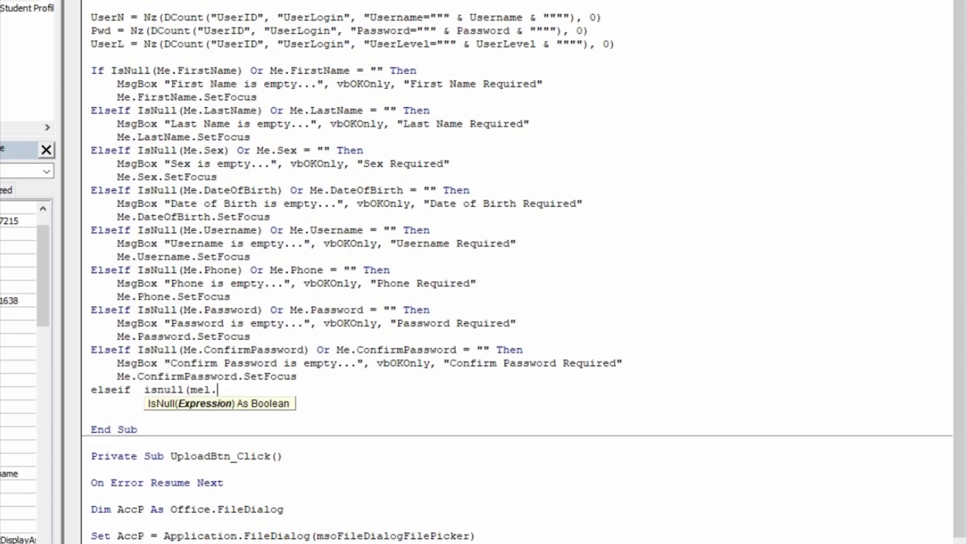
{"action": "key", "text": "BackSpace"}
{"action": "type", "text": ".se"}
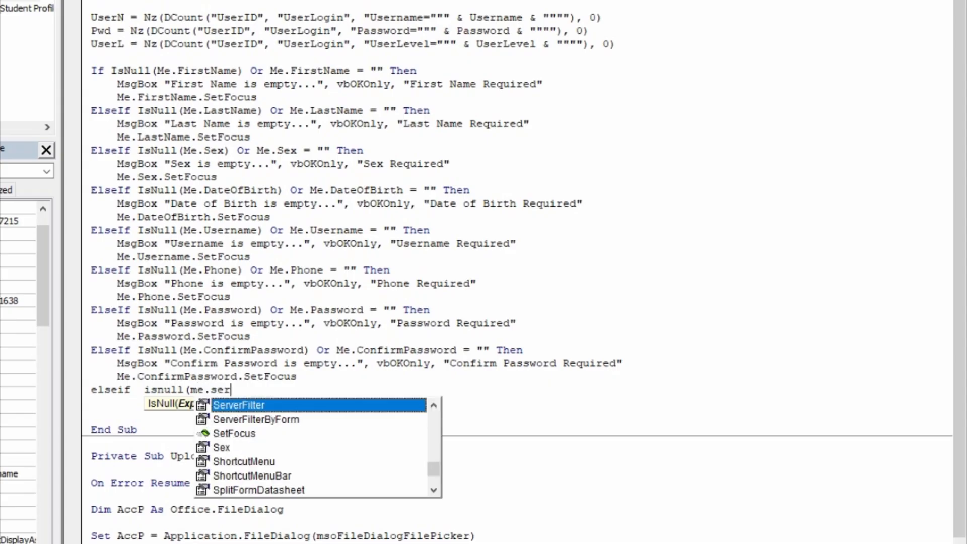
{"action": "type", "text": "cr"}
{"action": "key", "text": "BackSpace"}
{"action": "type", "text": "ur"}
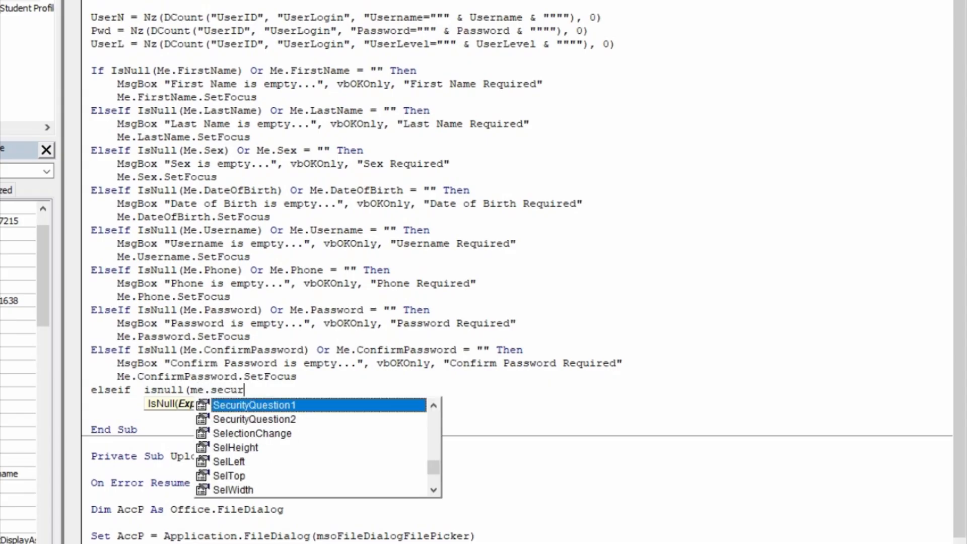
{"action": "key", "text": "Tab"}
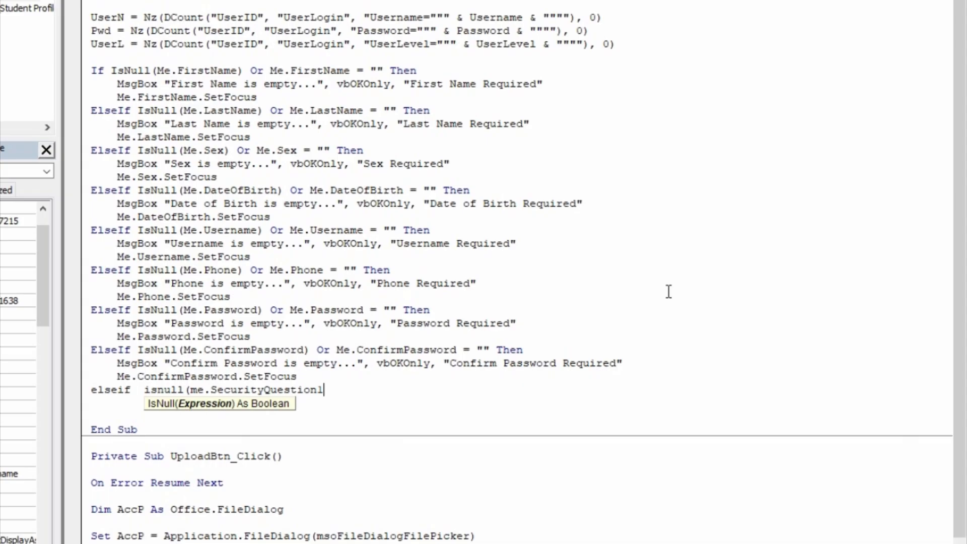
{"action": "type", "text": ")or m"}
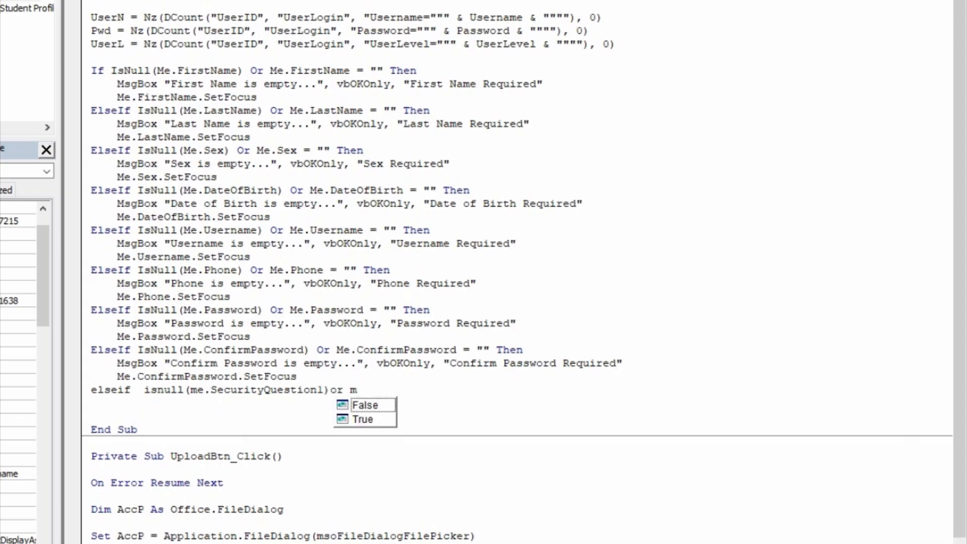
{"action": "type", "text": "e.secur"}
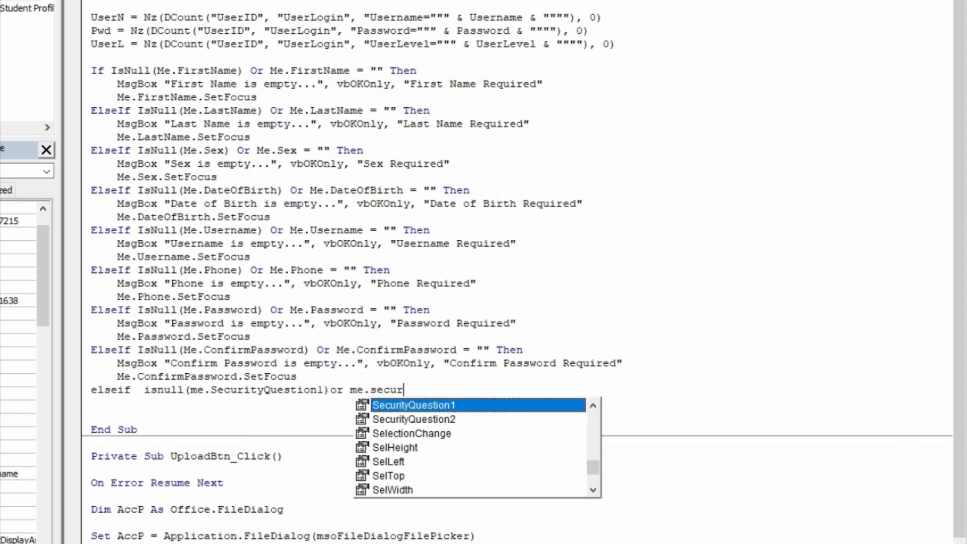
{"action": "key", "text": "Tab"}
{"action": "type", "text": "=\"\""}
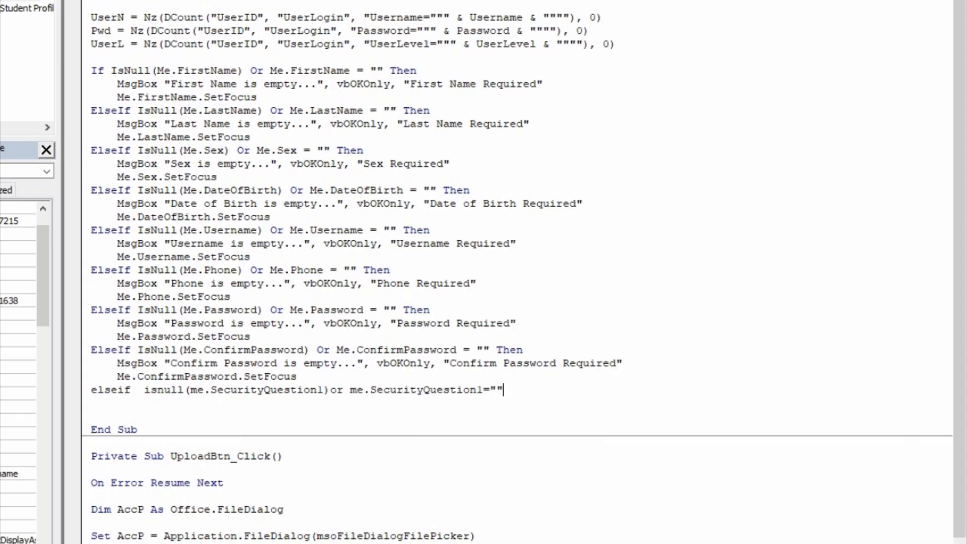
{"action": "type", "text": " then"}
{"action": "key", "text": "Return"}
- Add MsgBox 'Security Question 1 is empty...' with vbOKOnly, titled 'Security Question 1 Required'
{"action": "key", "text": "Tab"}
{"action": "type", "text": "ms"}
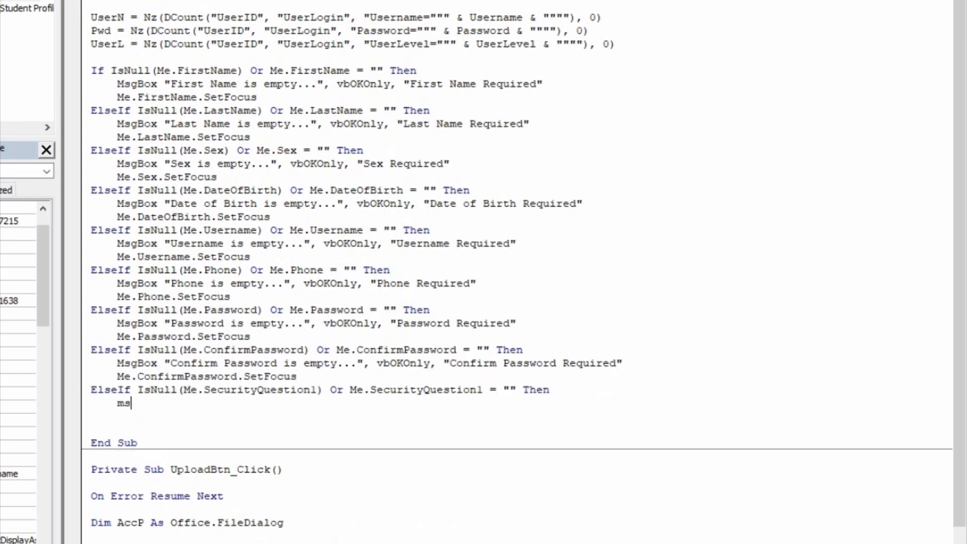
{"action": "type", "text": "gbox\"Securit"}
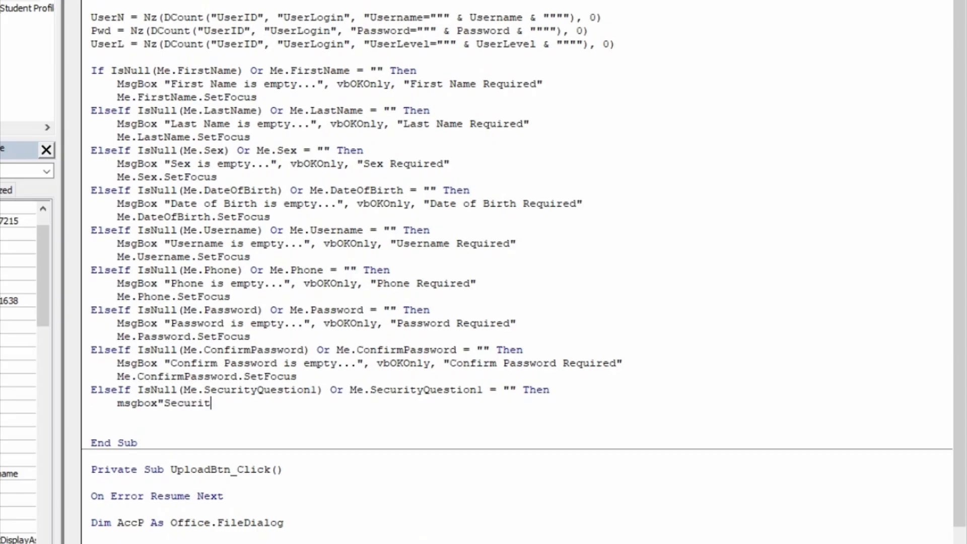
{"action": "type", "text": "y Question 1 is emp"}
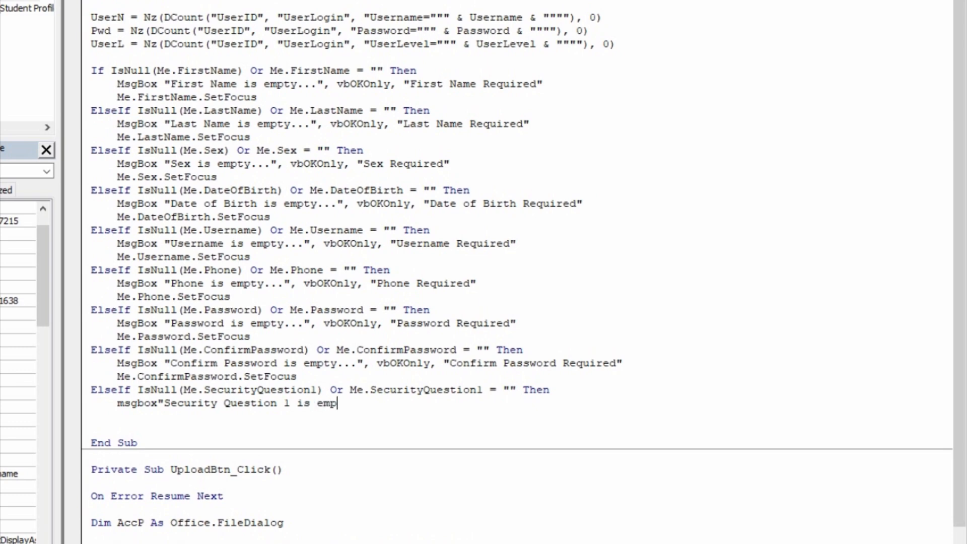
{"action": "type", "text": "ty...\", "}
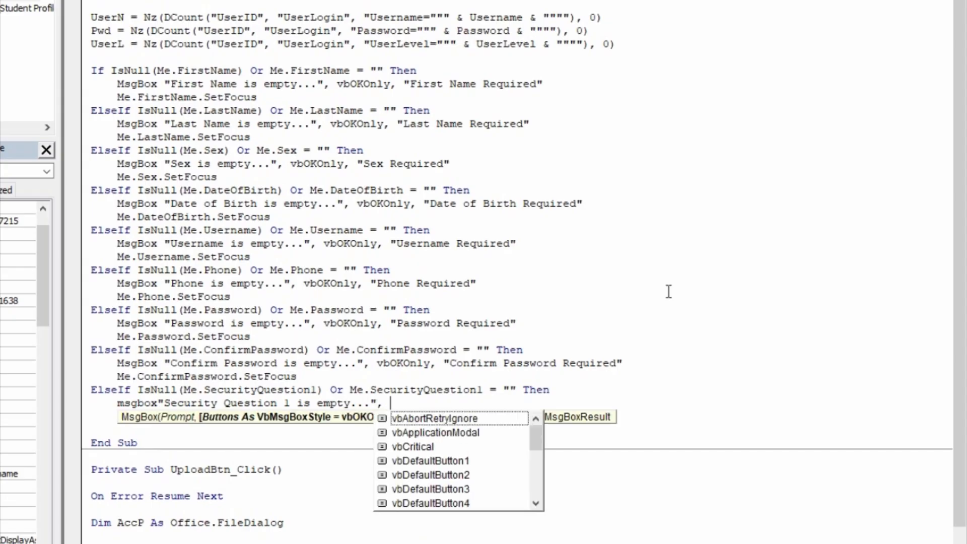
{"action": "type", "text": "vbOKOnly, "}
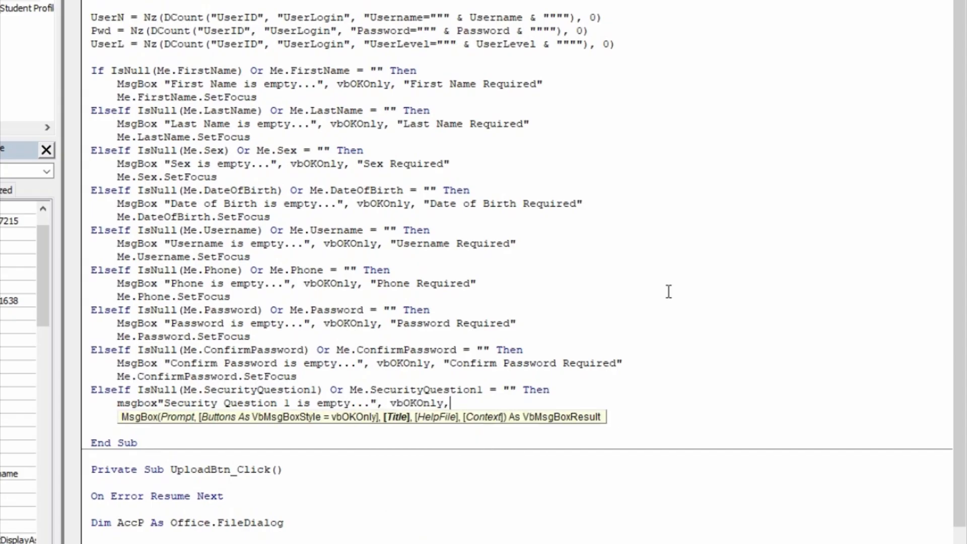
{"action": "type", "text": "\"Security Question 1 Required\""}
{"action": "key", "text": "Return"}
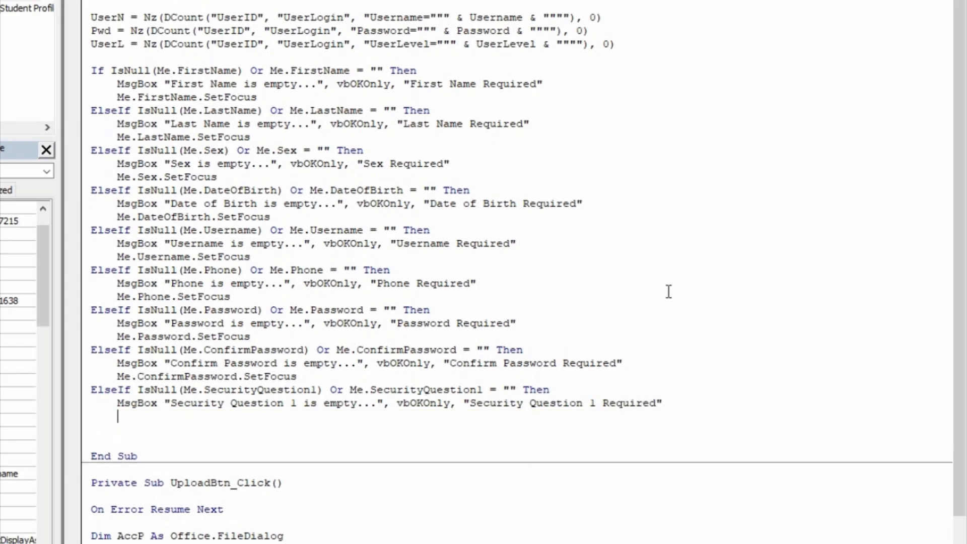
- Add Me.SecurityQuestion1.SetFocus and begin the next ElseIf IsNull check for Answer1
{"action": "type", "text": "me.secu"}
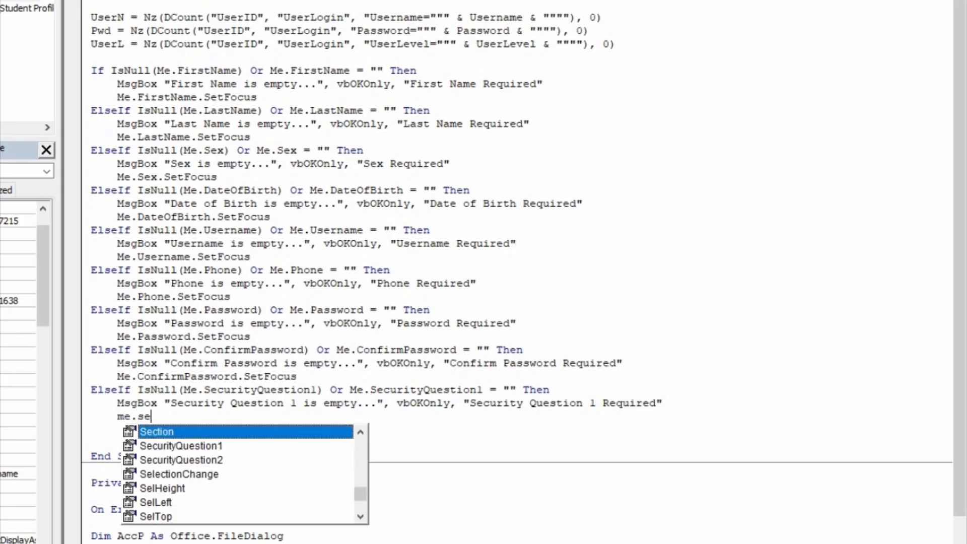
{"action": "key", "text": "Tab"}
{"action": "type", "text": ".set"}
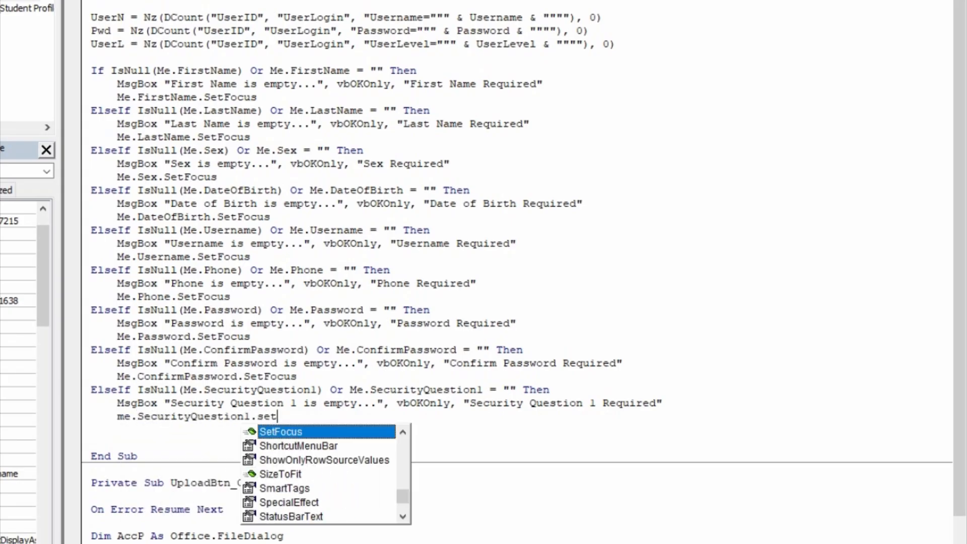
{"action": "key", "text": "Return"}
{"action": "key", "text": "BackSpace"}
{"action": "type", "text": "els"}
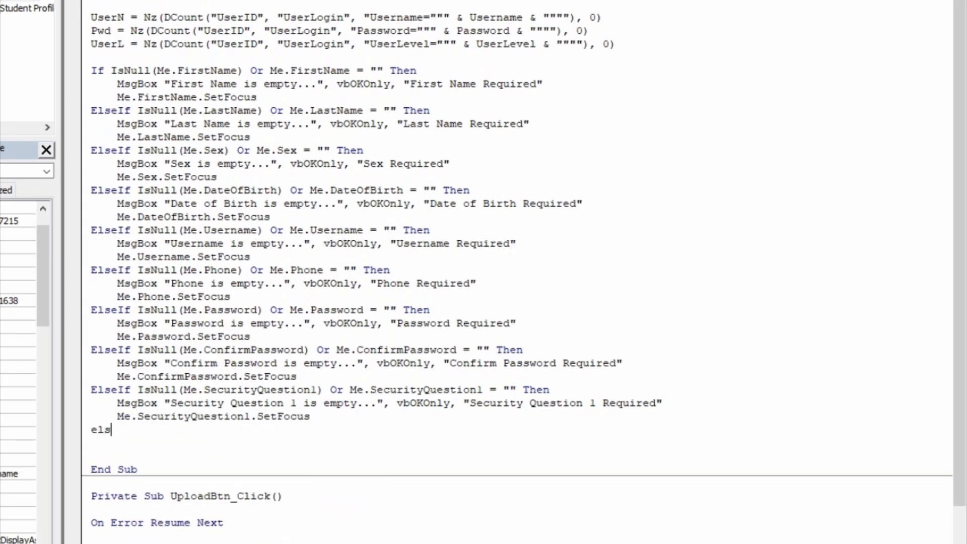
{"action": "type", "text": "eif isnull(m"}
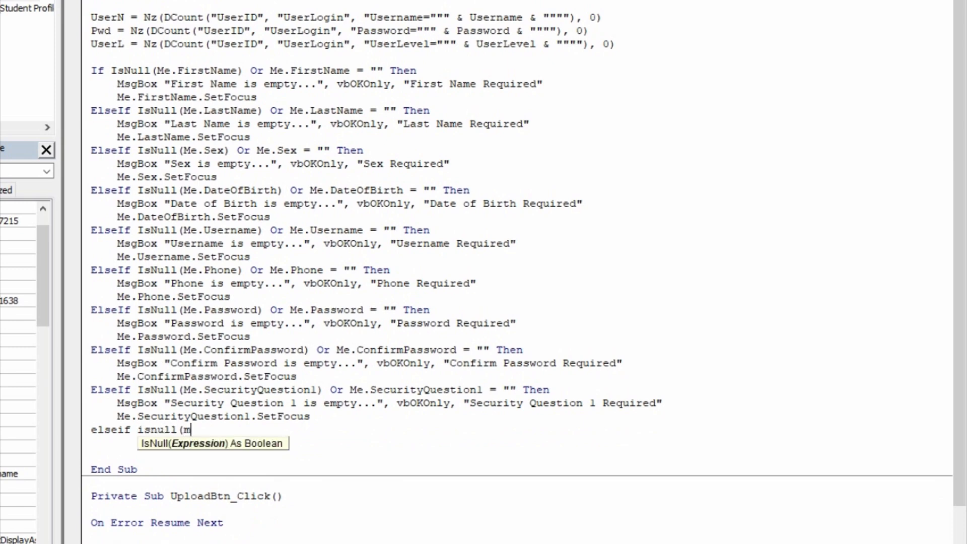
{"action": "type", "text": "e."}
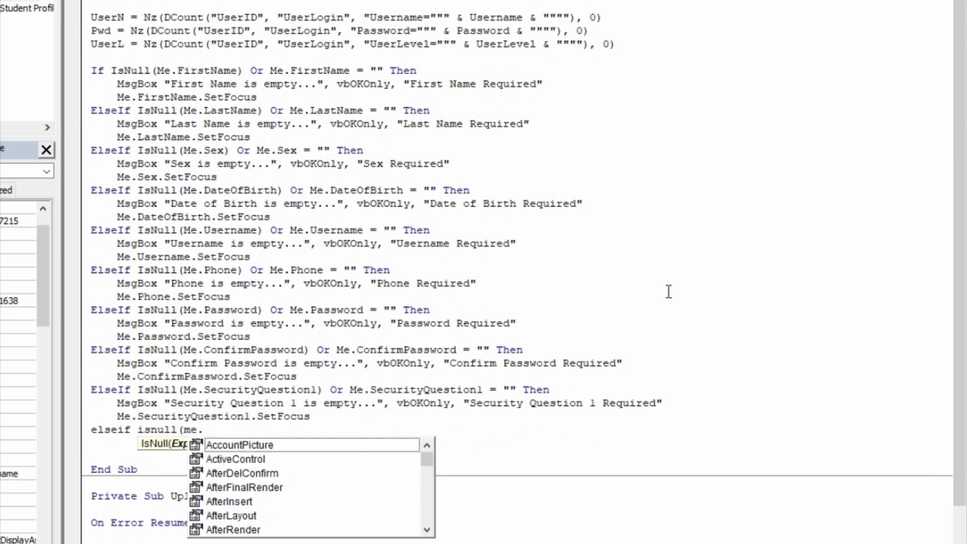
{"action": "type", "text": "ans"}
- Complete the ElseIf condition testing whether Answer1 is Null or an empty string
{"action": "key", "text": "Tab"}
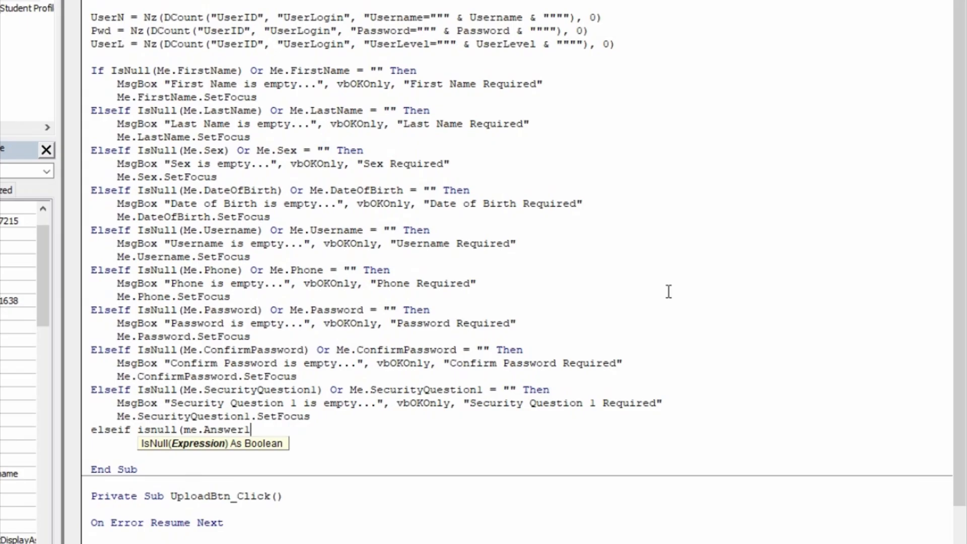
{"action": "type", "text": ")or m"}
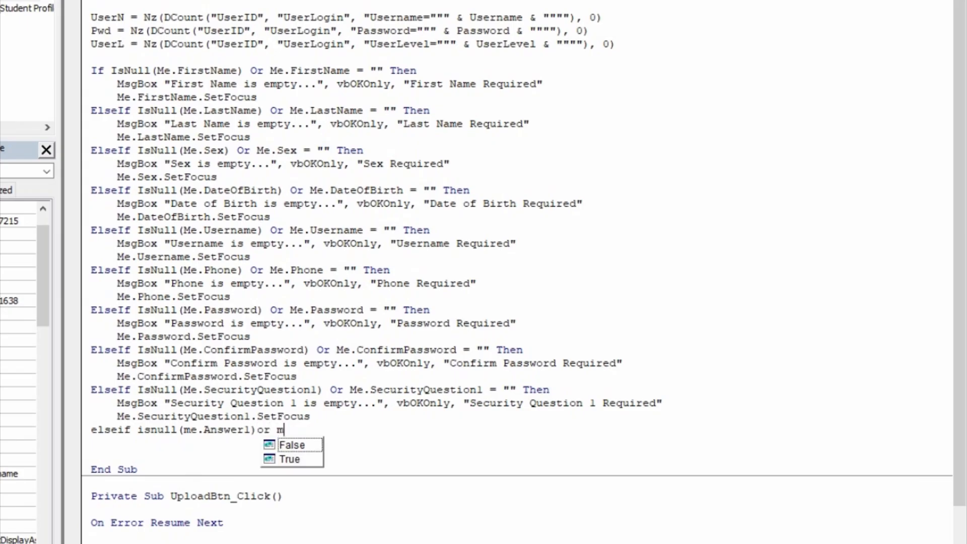
{"action": "type", "text": "e.ans"}
{"action": "key", "text": "Tab"}
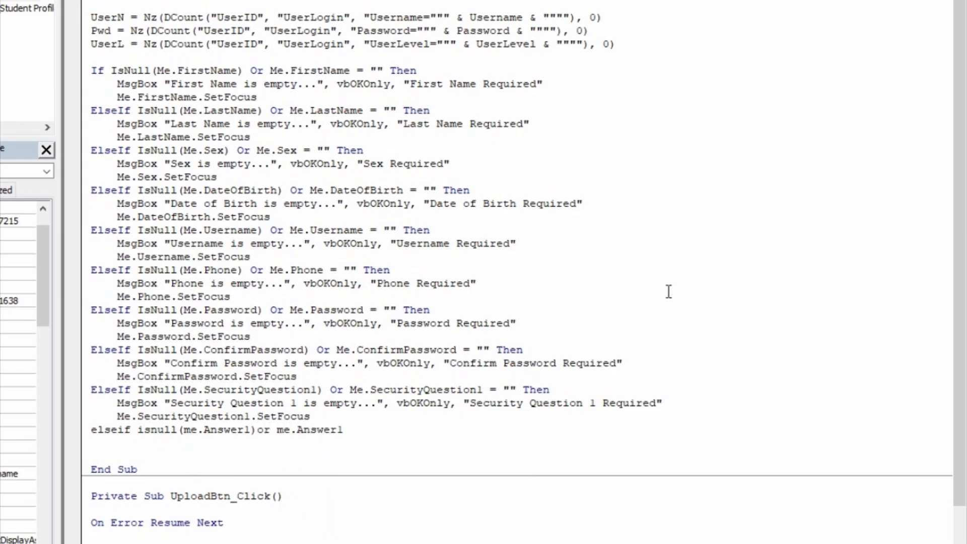
{"action": "type", "text": "="}
{"action": "type", "text": "\""}
{"action": "type", "text": " then"}
{"action": "key", "text": "Return"}
- Start the MsgBox with text 'Answer 1 is empty...' and the vbOKOnly style
{"action": "key", "text": "Tab"}
{"action": "type", "text": "msgbox"}
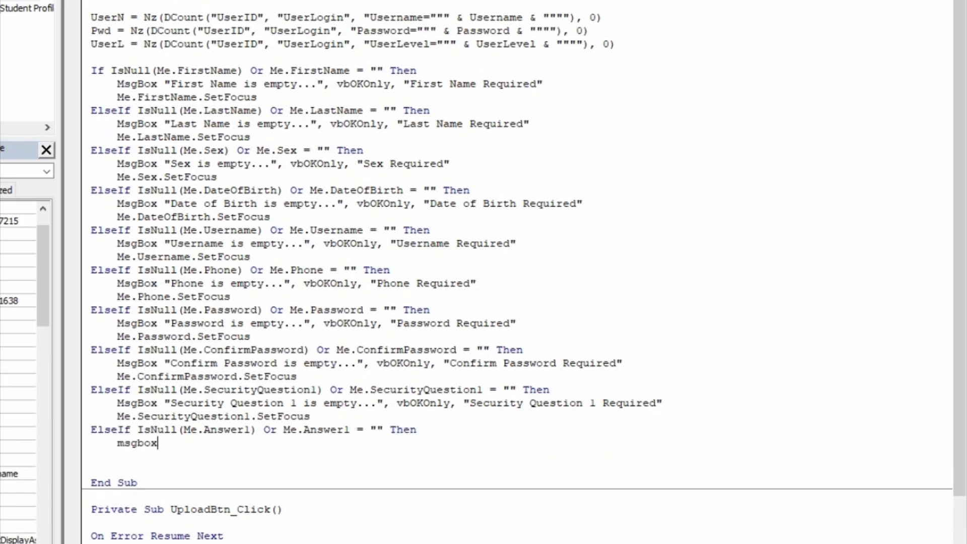
{"action": "type", "text": "\"Anwe"}
{"action": "key", "text": "BackSpace"}
{"action": "key", "text": "BackSpace"}
{"action": "type", "text": "swer 1 is emptyp"}
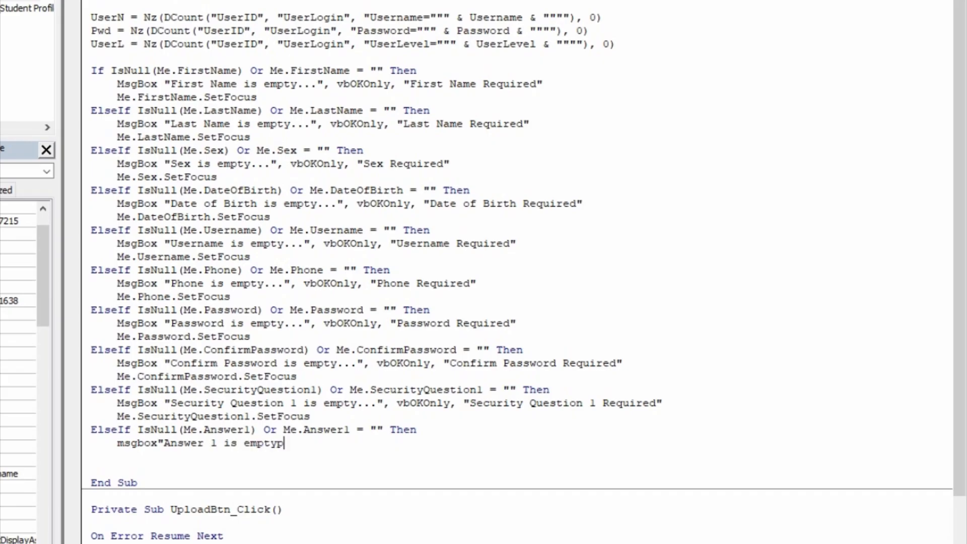
{"action": "key", "text": "BackSpace"}
{"action": "type", "text": "...\",vbo"}
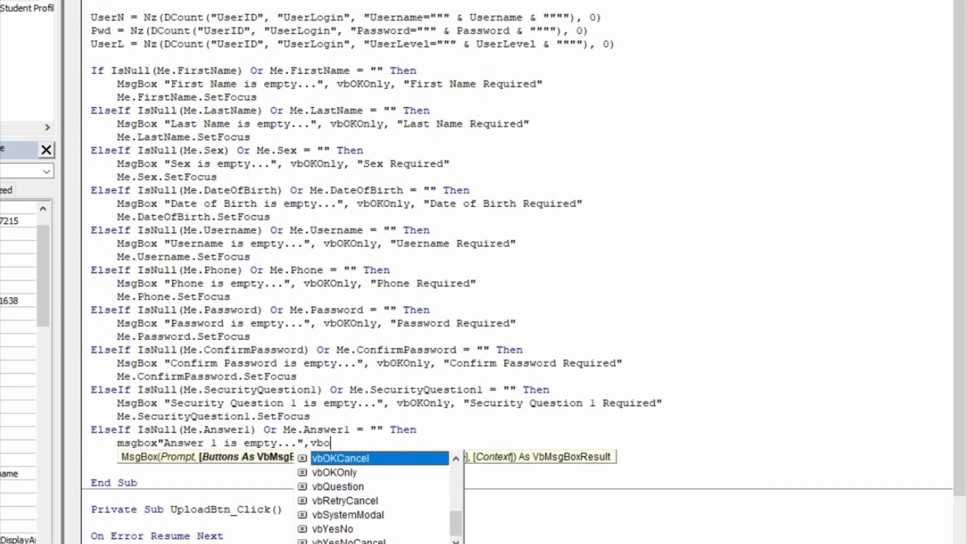
{"action": "type", "text": "ko"}
{"action": "key", "text": "Tab"}
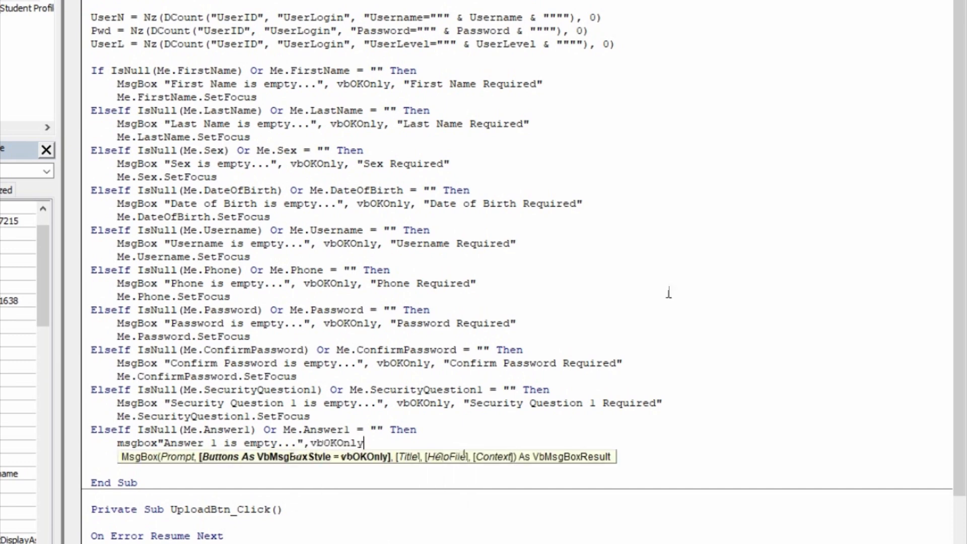
- Give the message box the title 'Answer 1 is Required'
{"action": "type", "text": ",\"Anwer"}
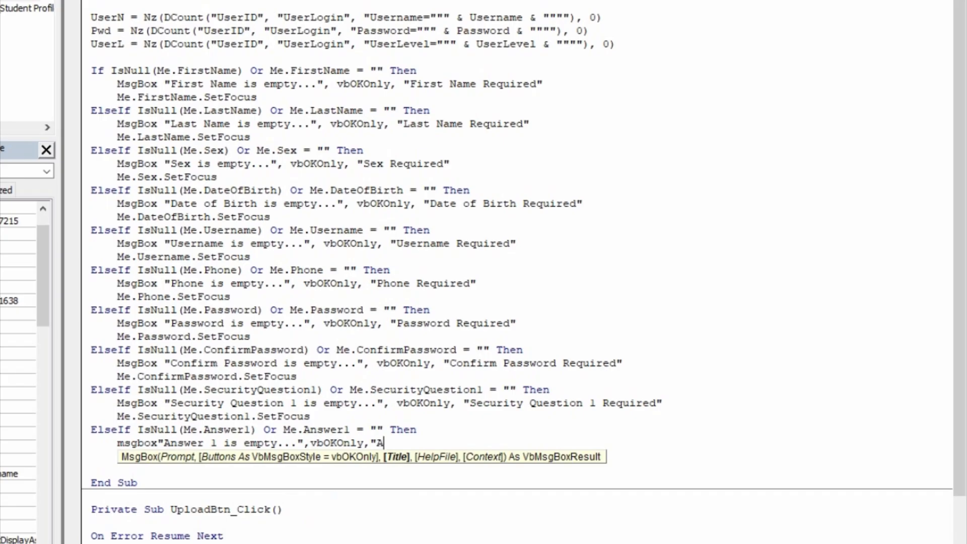
{"action": "key", "text": "BackSpace"}
{"action": "key", "text": "BackSpace"}
{"action": "type", "text": "er"}
{"action": "key", "text": "BackSpace"}
{"action": "key", "text": "BackSpace"}
{"action": "type", "text": "e"}
{"action": "key", "text": "BackSpace"}
{"action": "key", "text": "BackSpace"}
{"action": "type", "text": "swre"}
{"action": "key", "text": "BackSpace"}
{"action": "key", "text": "BackSpace"}
{"action": "type", "text": "er 1 is required"}
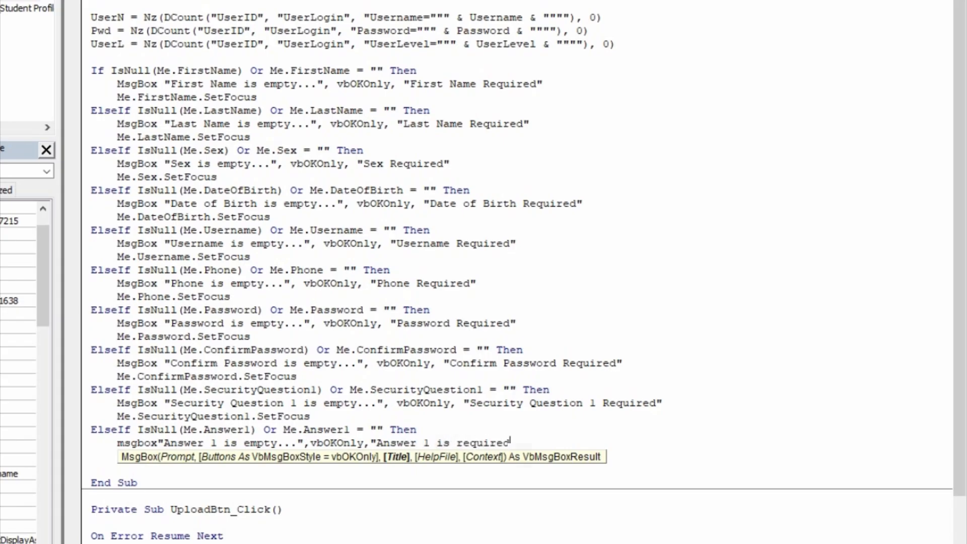
{"action": "key", "text": "BackSpace"}
{"action": "key", "text": "BackSpace"}
{"action": "key", "text": "BackSpace"}
{"action": "key", "text": "BackSpace"}
{"action": "key", "text": "BackSpace"}
{"action": "key", "text": "BackSpace"}
{"action": "key", "text": "BackSpace"}
{"action": "key", "text": "BackSpace"}
{"action": "type", "text": "Required\""}
- Add Me.Answer1.SetFocus and clear the following line for the next branch
{"action": "key", "text": "Return"}
{"action": "type", "text": "me.a"}
{"action": "type", "text": "nsw.set"}
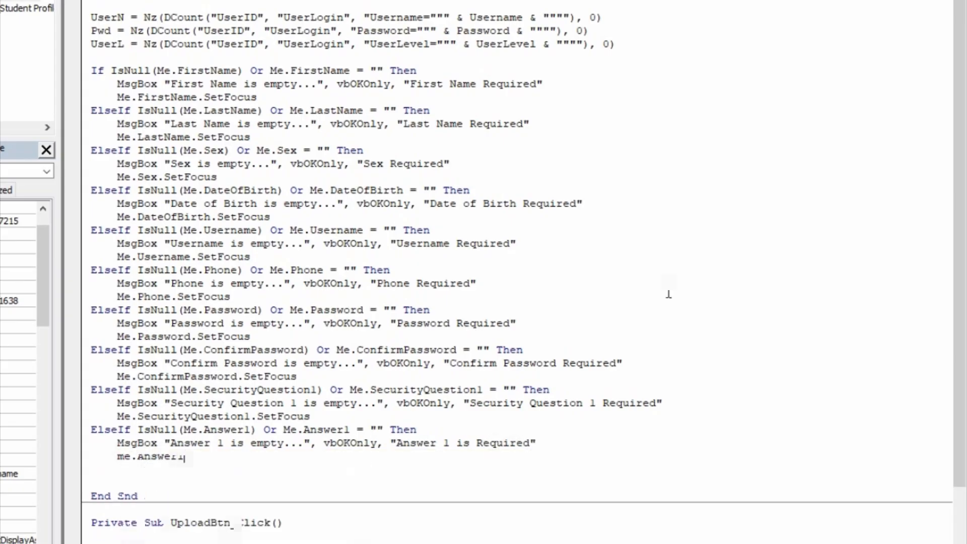
{"action": "key", "text": "Return"}
{"action": "key", "text": "BackSpace"}
{"action": "type", "text": "les1"}
{"action": "key", "text": "BackSpace"}
{"action": "key", "text": "BackSpace"}
{"action": "key", "text": "BackSpace"}
{"action": "key", "text": "BackSpace"}
- Write the ElseIf condition testing whether SecurityQuestion2 is Null or an empty string
{"action": "type", "text": "elseif isnull"}
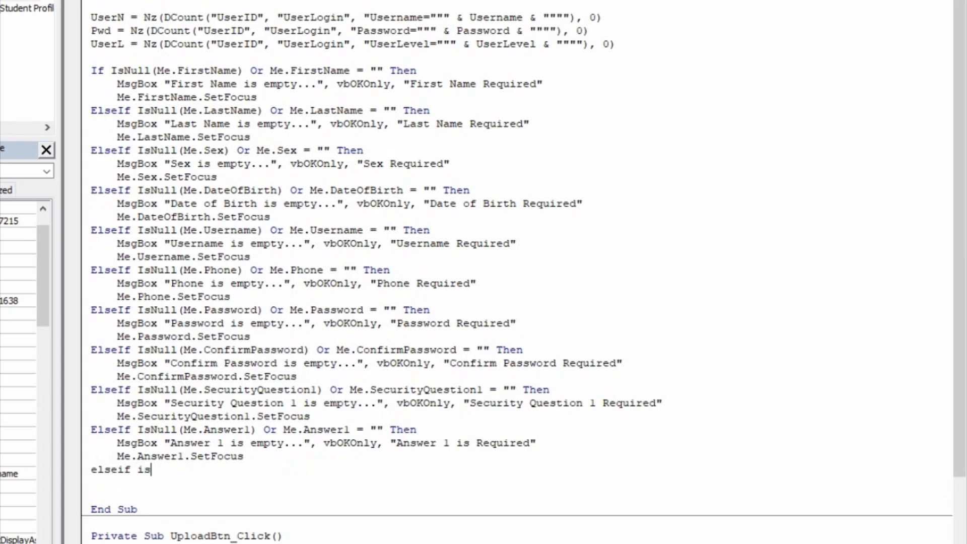
{"action": "key", "text": "BackSpace"}
{"action": "key", "text": "BackSpace"}
{"action": "type", "text": "(me"}
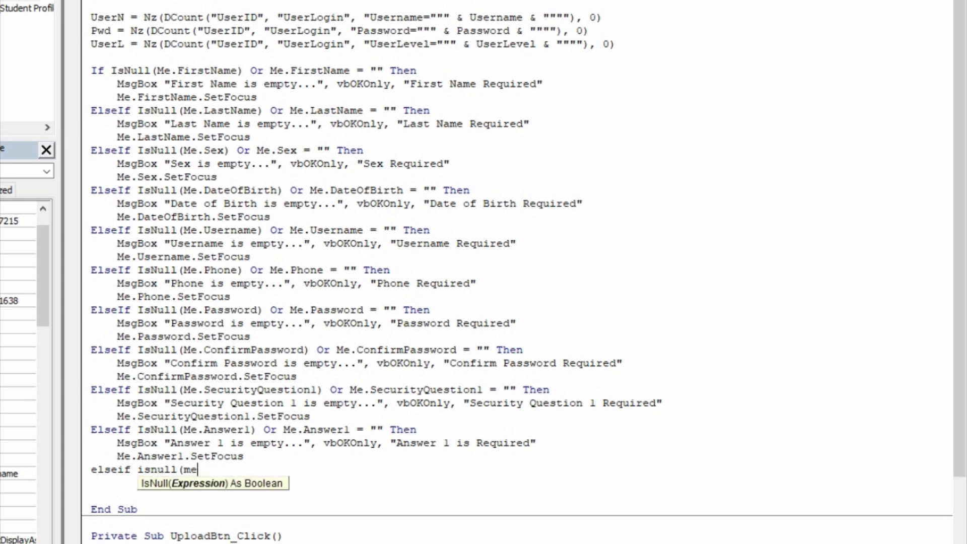
{"action": "type", "text": ".secu"}
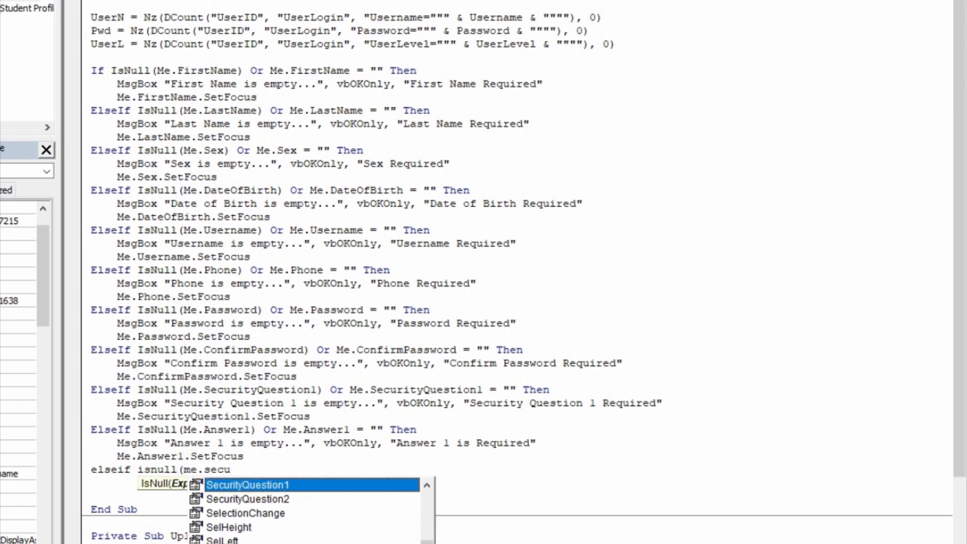
{"action": "key", "text": "Down"}
{"action": "key", "text": "Tab"}
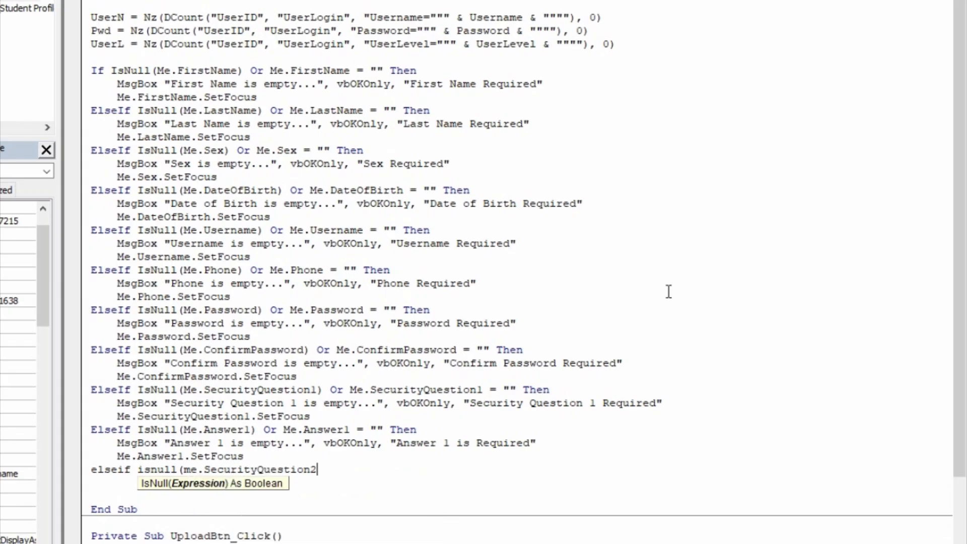
{"action": "key", "text": "BackSpace"}
{"action": "type", "text": ")or m"}
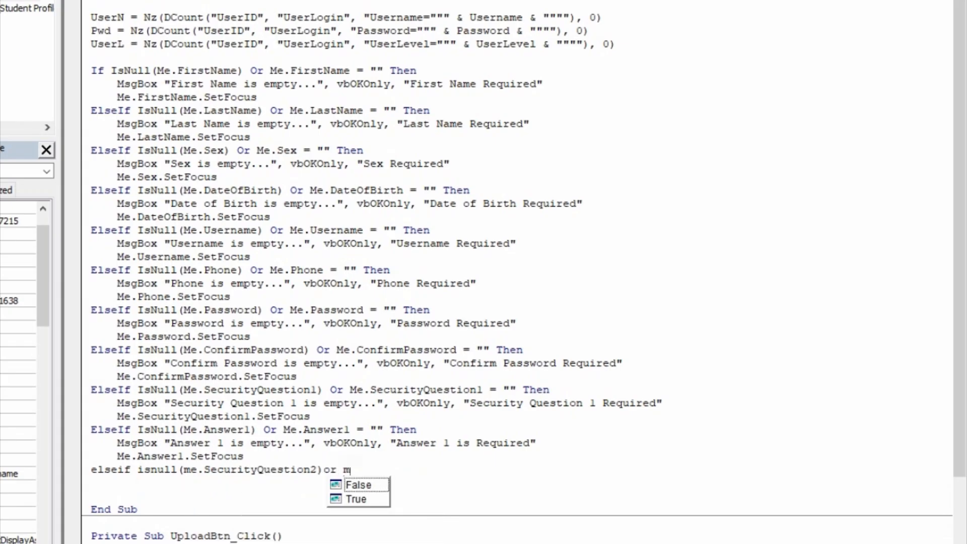
{"action": "type", "text": "e.secur"}
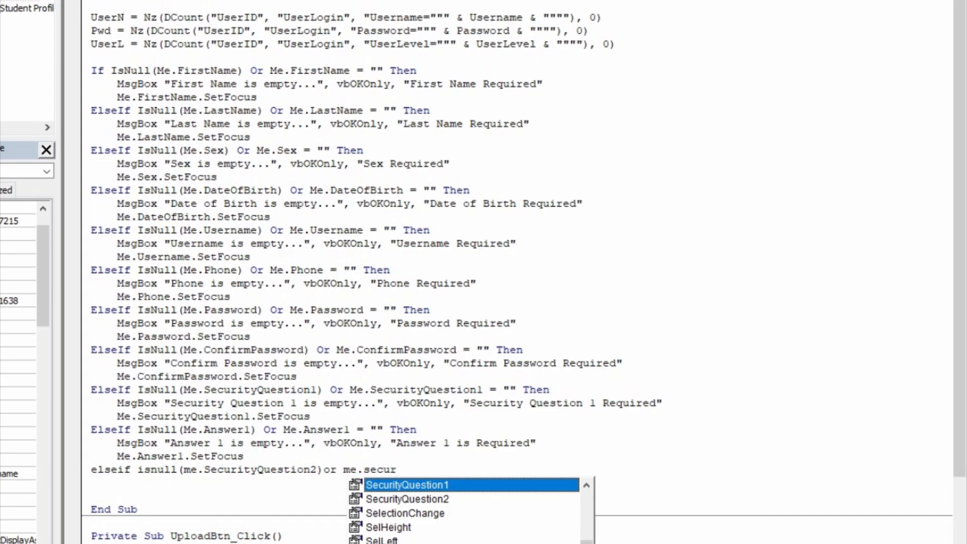
{"action": "key", "text": "Down"}
{"action": "key", "text": "Tab"}
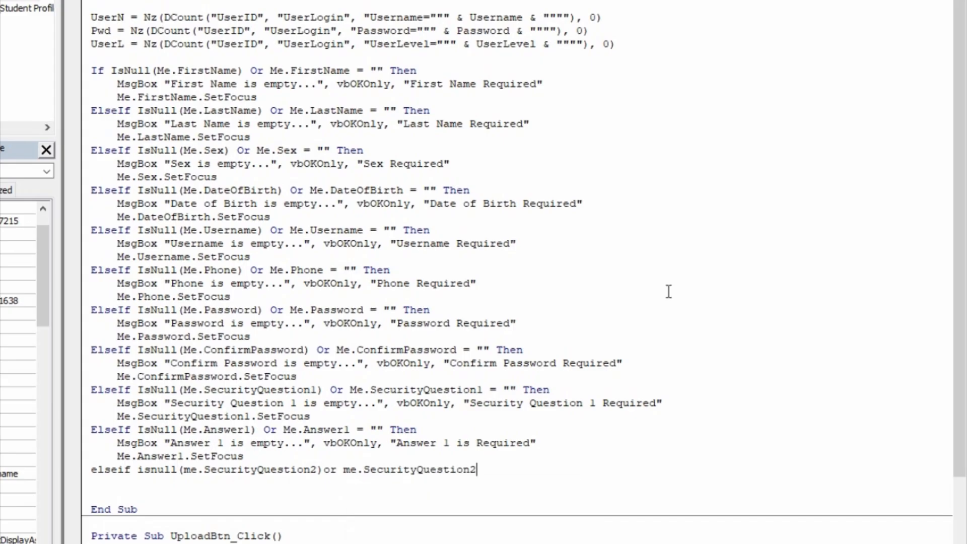
{"action": "type", "text": "=\"|\""}
{"action": "key", "text": "BackSpace"}
{"action": "key", "text": "BackSpace"}
{"action": "type", "text": "\"then"}
{"action": "key", "text": "Return"}
- Add MsgBox 'Security Questions 2 is empty...' with vbOKOnly, titled 'Security Question 2 Required'
{"action": "key", "text": "Tab"}
{"action": "type", "text": "msb"}
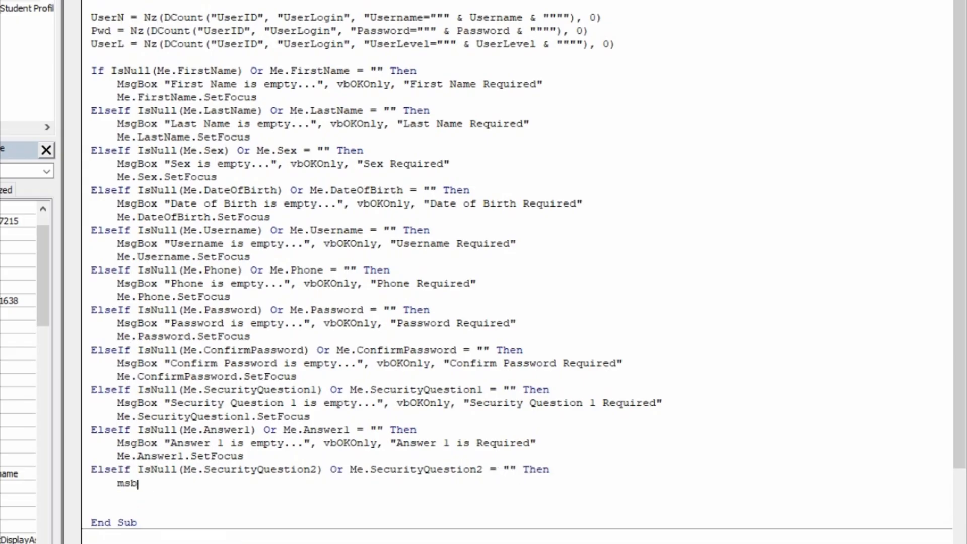
{"action": "type", "text": "ox\""}
{"action": "key", "text": "BackSpace"}
{"action": "key", "text": "BackSpace"}
{"action": "key", "text": "BackSpace"}
{"action": "type", "text": "box\"Security"}
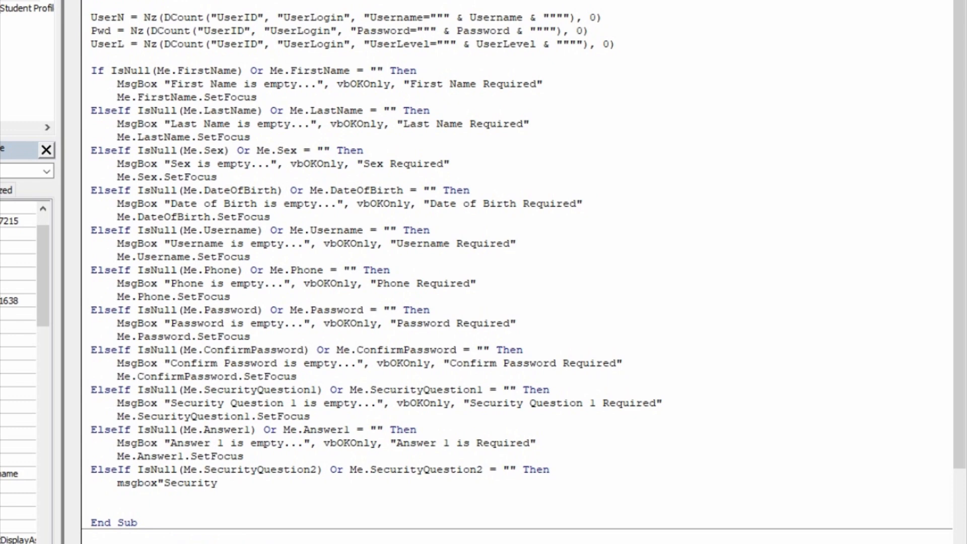
{"action": "type", "text": " Questions 2 is empty"}
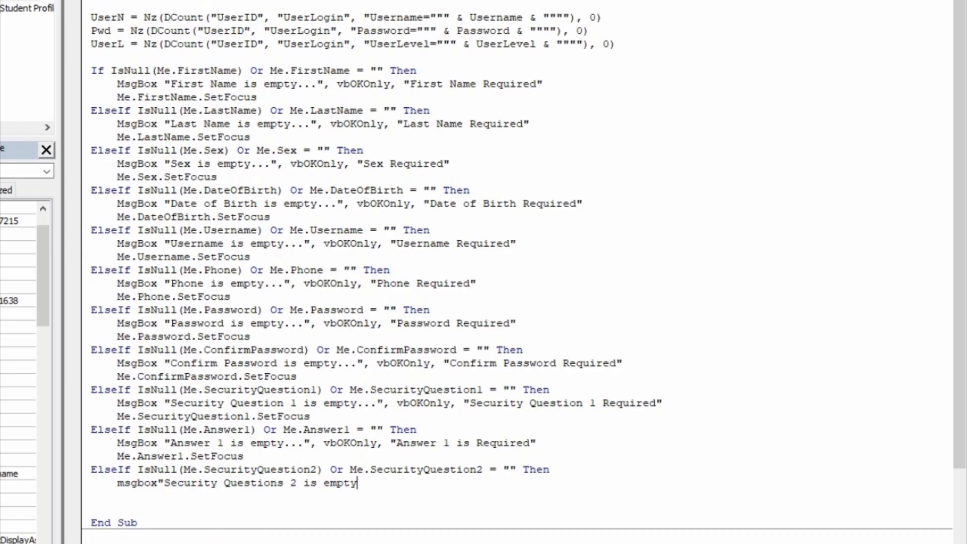
{"action": "type", "text": "...\","}
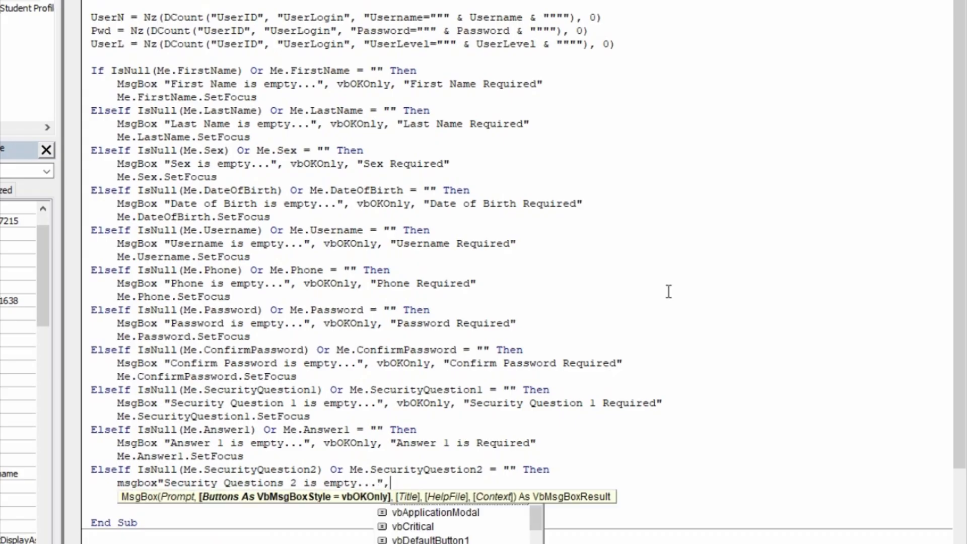
{"action": "type", "text": "vbOKOnly"}
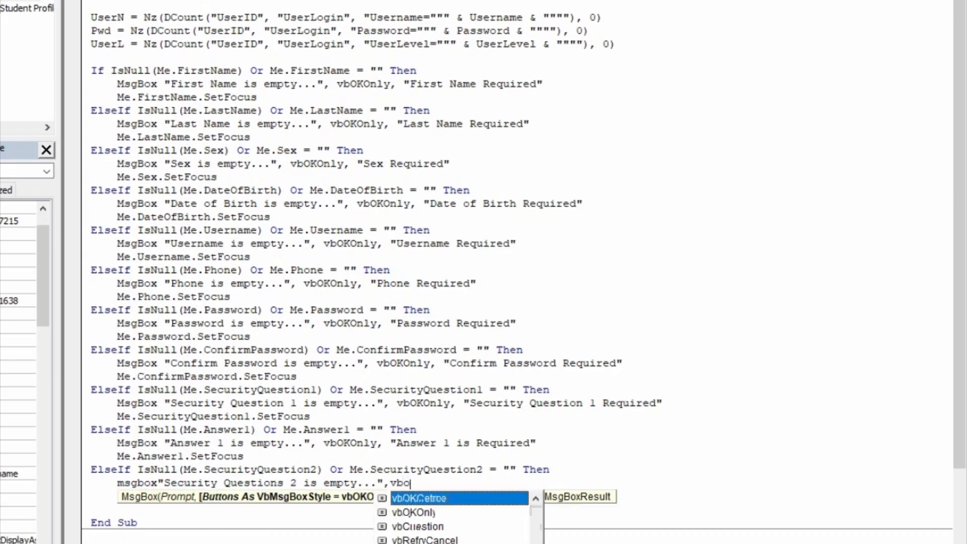
{"action": "type", "text": ","}
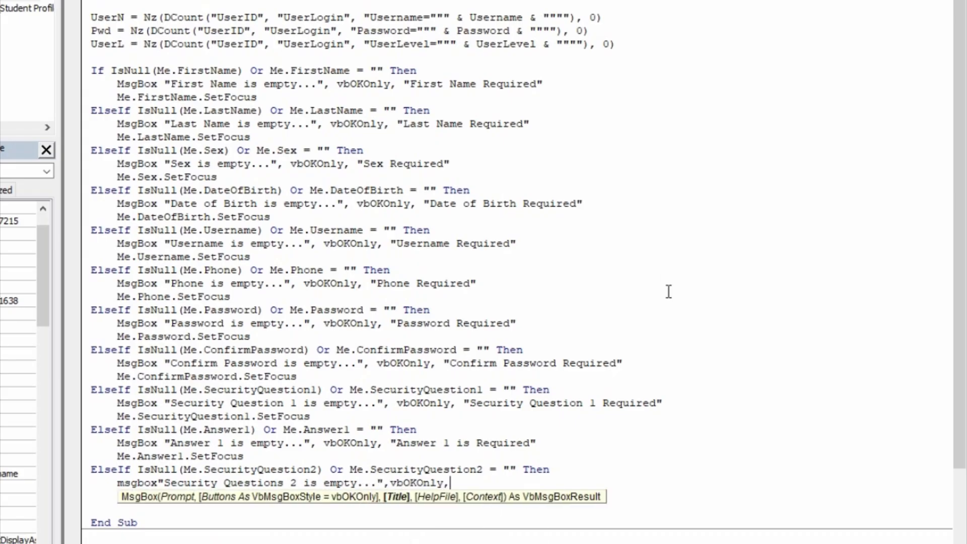
{"action": "type", "text": "\"Security Question "}
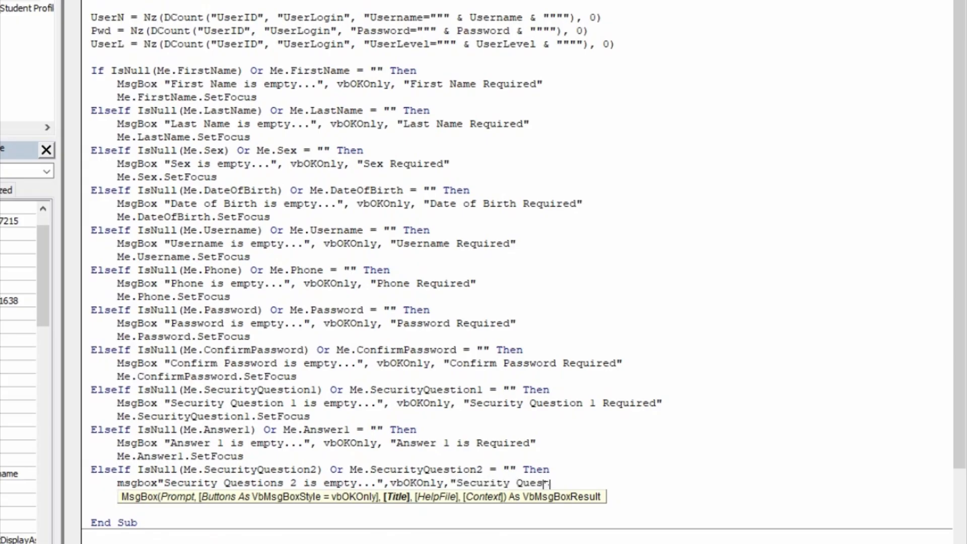
{"action": "type", "text": "2 Requieed"}
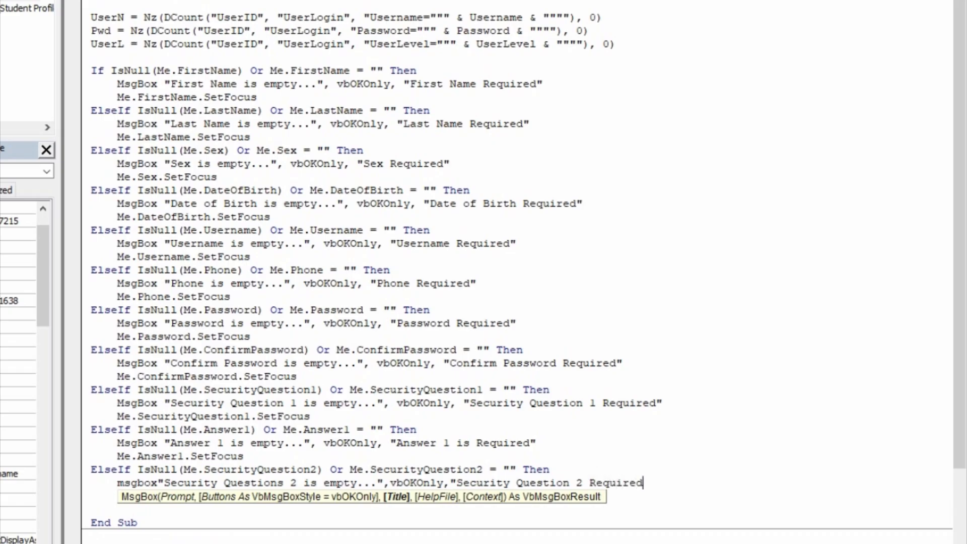
{"action": "type", "text": "\""}
{"action": "key", "text": "Return"}
- Add Me.SecurityQuestion2.SetFocus and begin typing the next ElseIf IsNull condition
{"action": "type", "text": "me.secur"}
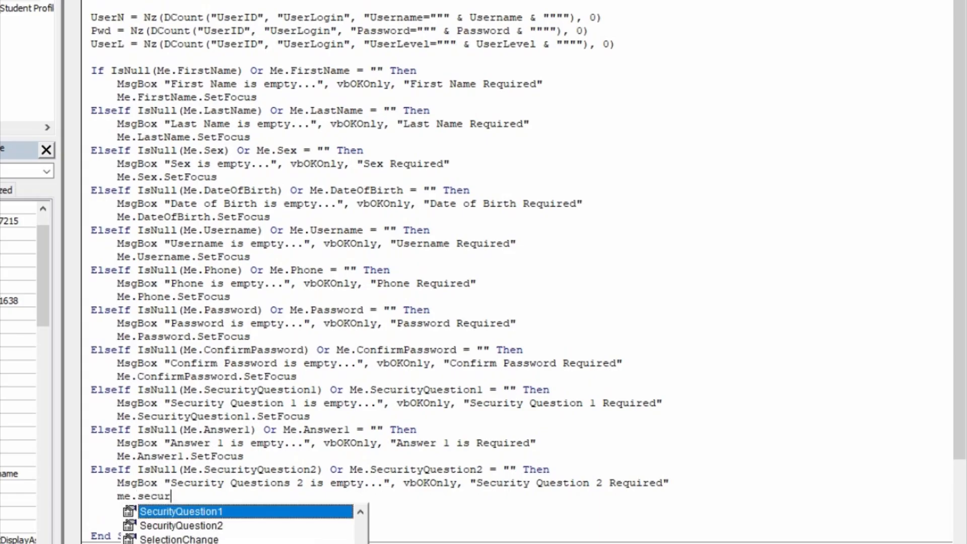
{"action": "key", "text": "Down"}
{"action": "key", "text": "Tab"}
{"action": "type", "text": "/set"}
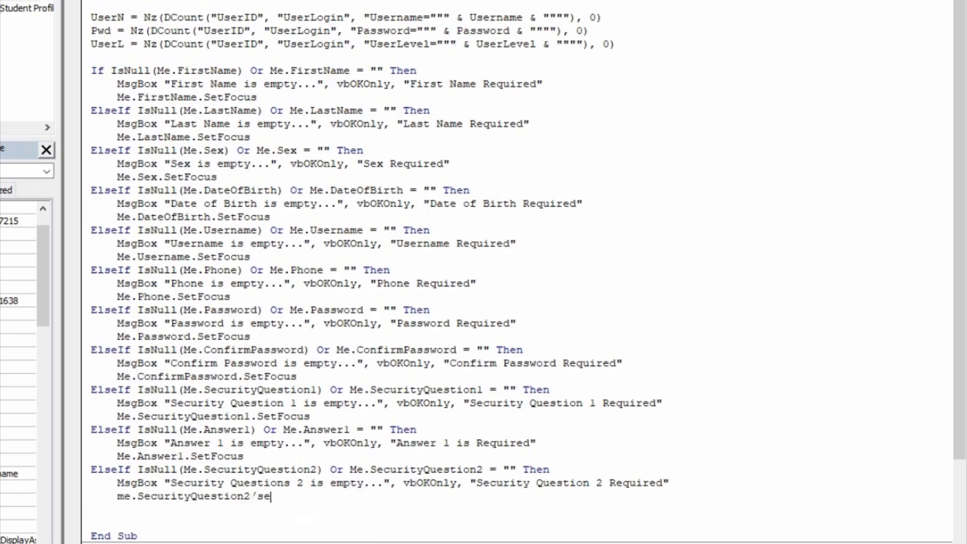
{"action": "key", "text": "BackSpace"}
{"action": "key", "text": "BackSpace"}
{"action": "key", "text": "BackSpace"}
{"action": "key", "text": "BackSpace"}
{"action": "type", "text": ".set"}
{"action": "key", "text": "Tab"}
{"action": "key", "text": "Return"}
{"action": "key", "text": "BackSpace"}
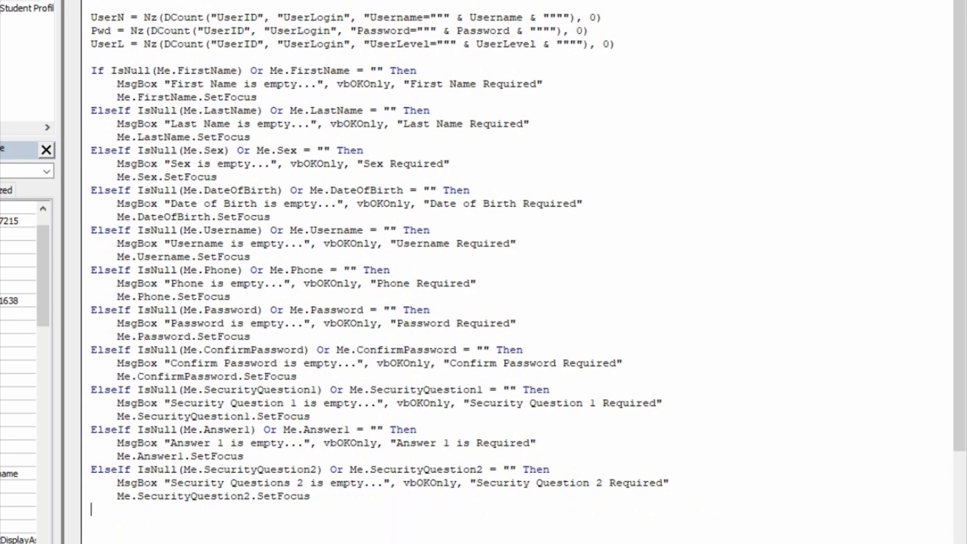
{"action": "type", "text": "elseif"}
{"action": "type", "text": " isnuoll"}
- Write the condition ElseIf IsNull(Me.Answer2) Or Me.Answer2 = "" Then
{"action": "key", "text": "BackSpace"}
{"action": "key", "text": "BackSpace"}
{"action": "key", "text": "BackSpace"}
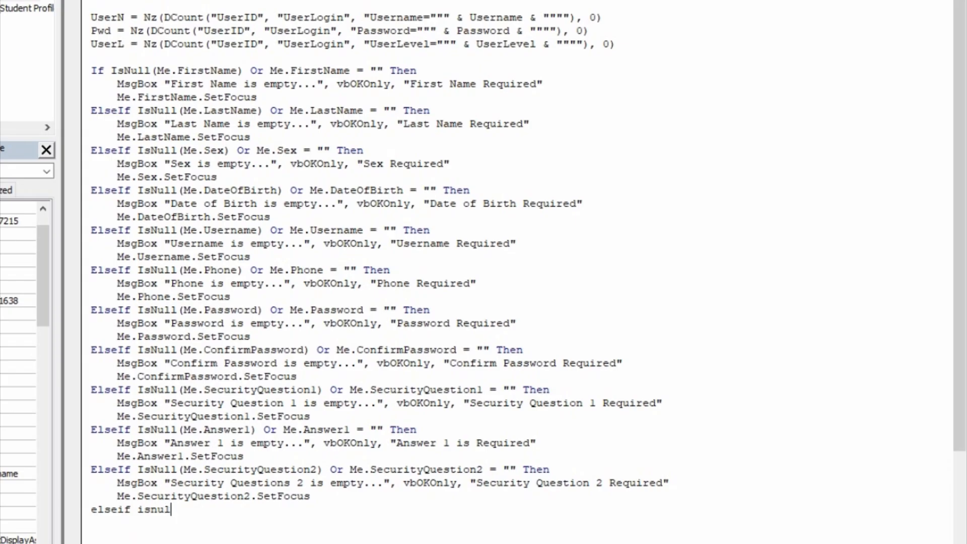
{"action": "type", "text": "ll(me.asns"}
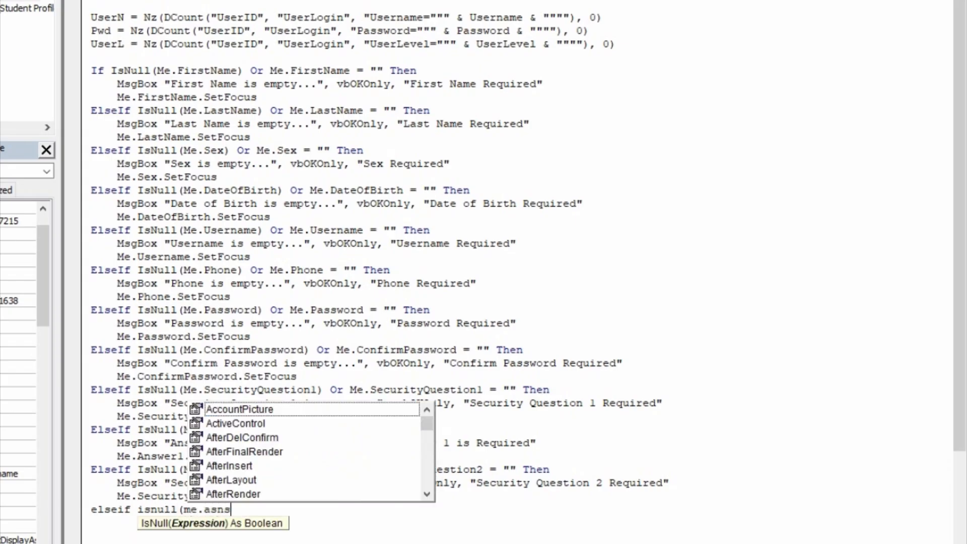
{"action": "key", "text": "BackSpace"}
{"action": "key", "text": "BackSpace"}
{"action": "key", "text": "BackSpace"}
{"action": "type", "text": "nsw"}
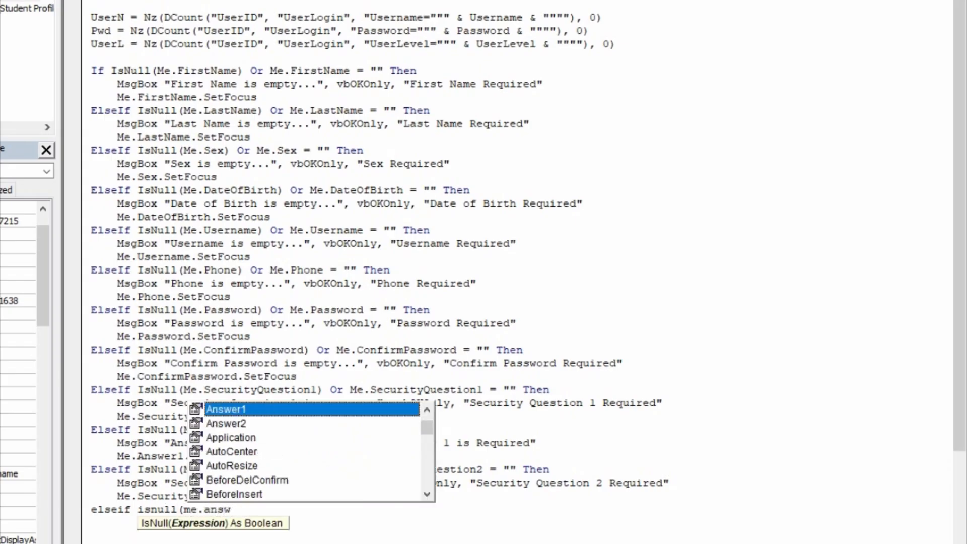
{"action": "key", "text": "Down"}
{"action": "key", "text": "Tab"}
{"action": "type", "text": ")or me.answr"}
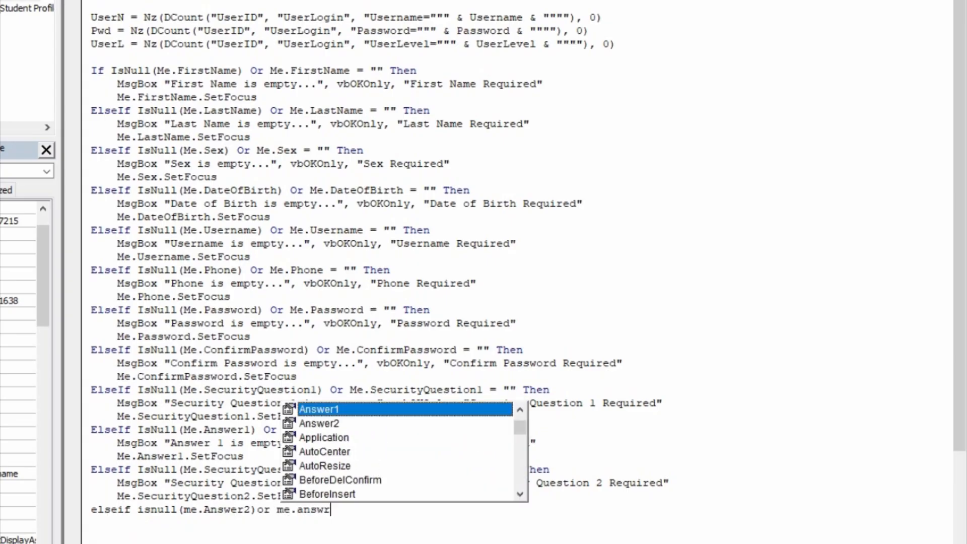
{"action": "key", "text": "Tab"}
{"action": "key", "text": "BackSpace"}
{"action": "type", "text": "2"}
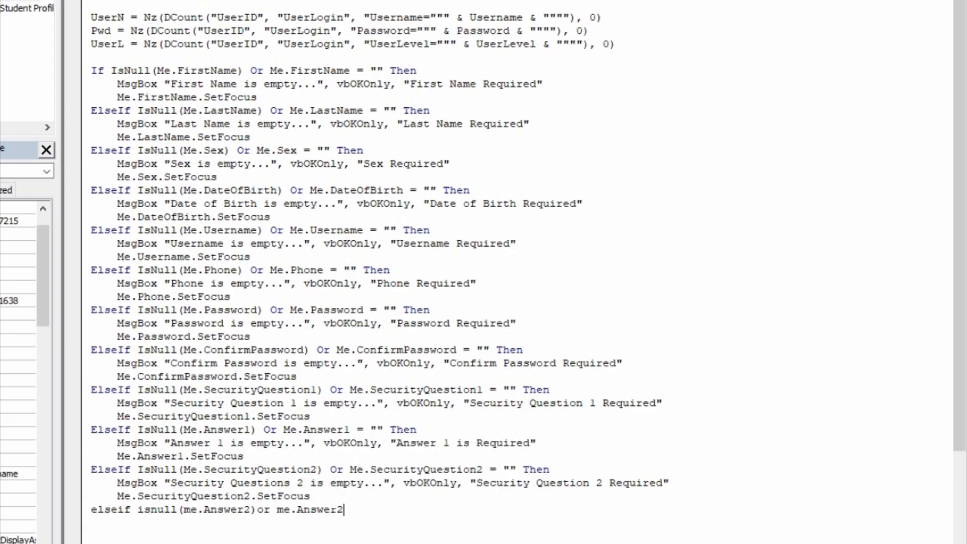
{"action": "type", "text": "= \"\"then"}
{"action": "key", "text": "Return"}
- Add an indented MsgBox "Answer 2 is empty..." with vbOKOnly, titled "Answer 2 Required"
{"action": "key", "text": "Tab"}
{"action": "type", "text": "msgbox"}
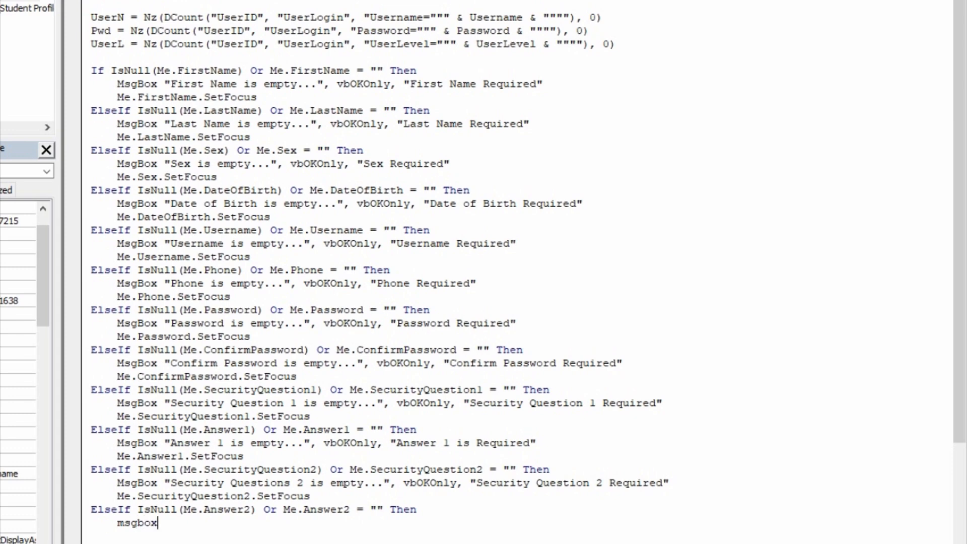
{"action": "type", "text": "\""}
{"action": "type", "text": "Anhs"}
{"action": "key", "text": "BackSpace"}
{"action": "key", "text": "BackSpace"}
{"action": "type", "text": "sw"}
{"action": "type", "text": "er 3"}
{"action": "key", "text": "BackSpace"}
{"action": "type", "text": "2 is"}
{"action": "key", "text": "BackSpace"}
{"action": "key", "text": "BackSpace"}
{"action": "key", "text": "BackSpace"}
{"action": "key", "text": "BackSpace"}
{"action": "type", "text": "is empty...\","}
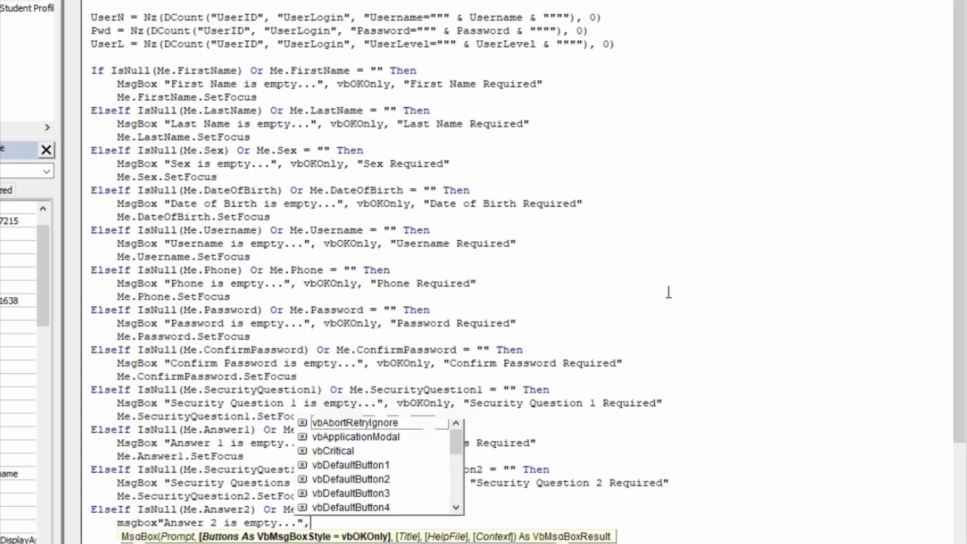
{"action": "type", "text": "vboko"}
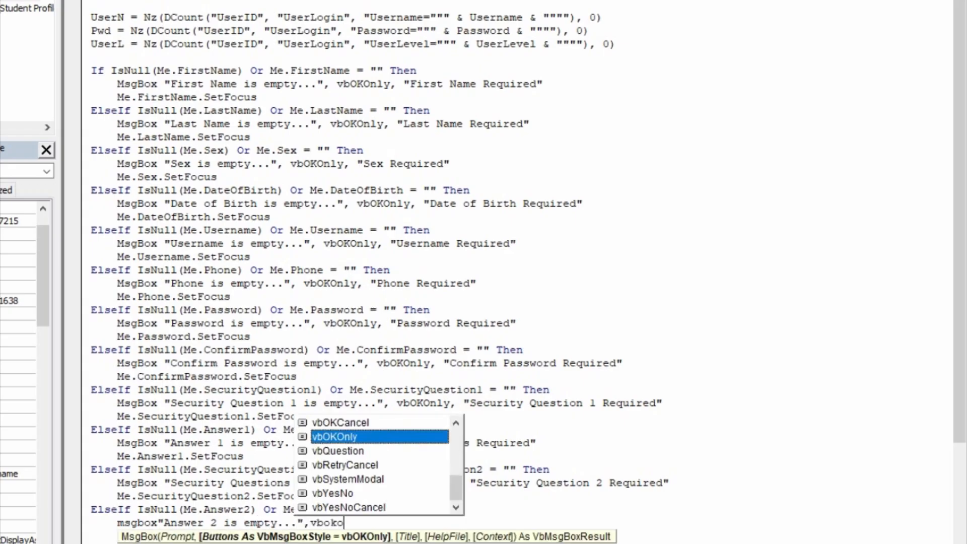
{"action": "key", "text": "Tab"}
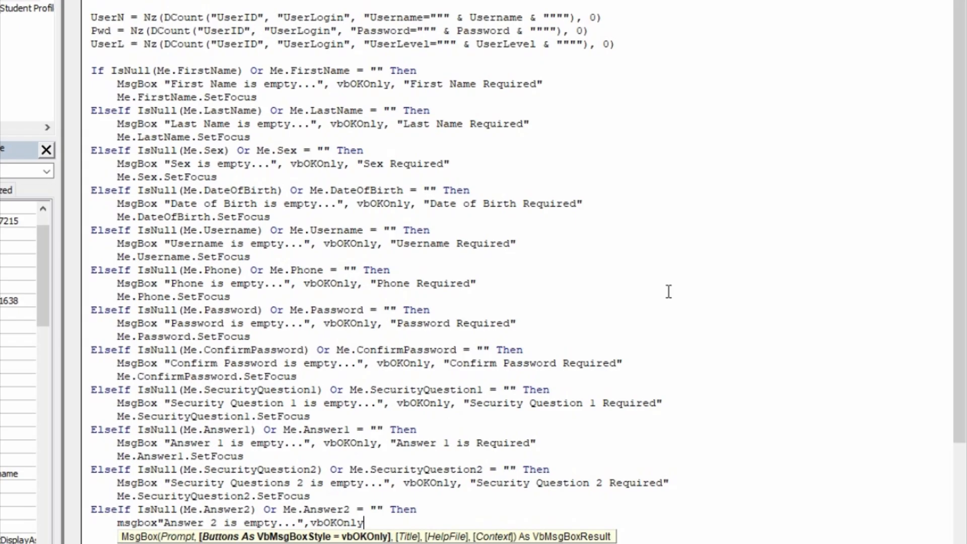
{"action": "type", "text": ",\"Answr"}
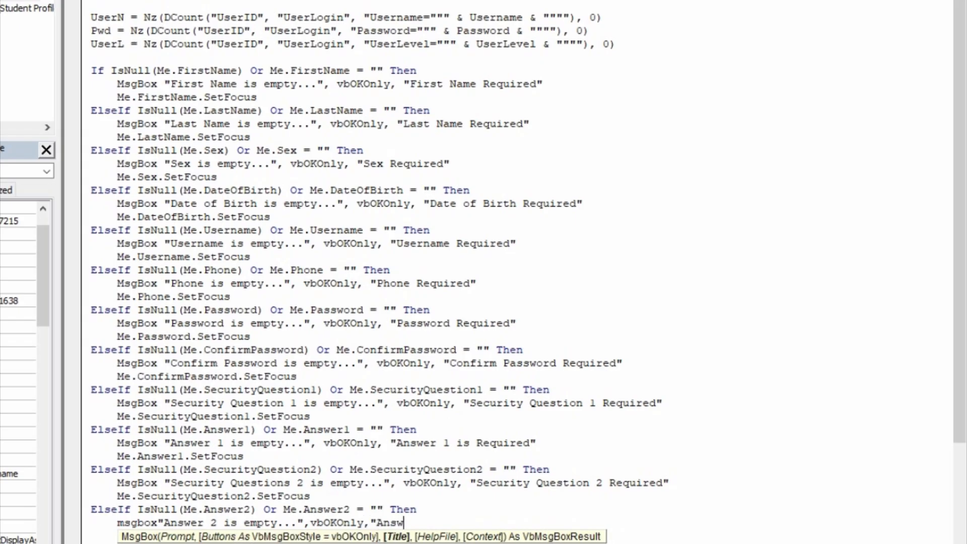
{"action": "key", "text": "BackSpace"}
{"action": "type", "text": "er 2 is"}
{"action": "key", "text": "BackSpace"}
{"action": "key", "text": "BackSpace"}
{"action": "key", "text": "BackSpace"}
{"action": "type", "text": "Requ"}
{"action": "key", "text": "BackSpace"}
{"action": "key", "text": "BackSpace"}
{"action": "type", "text": "quird"}
{"action": "key", "text": "BackSpace"}
{"action": "type", "text": "ed\""}
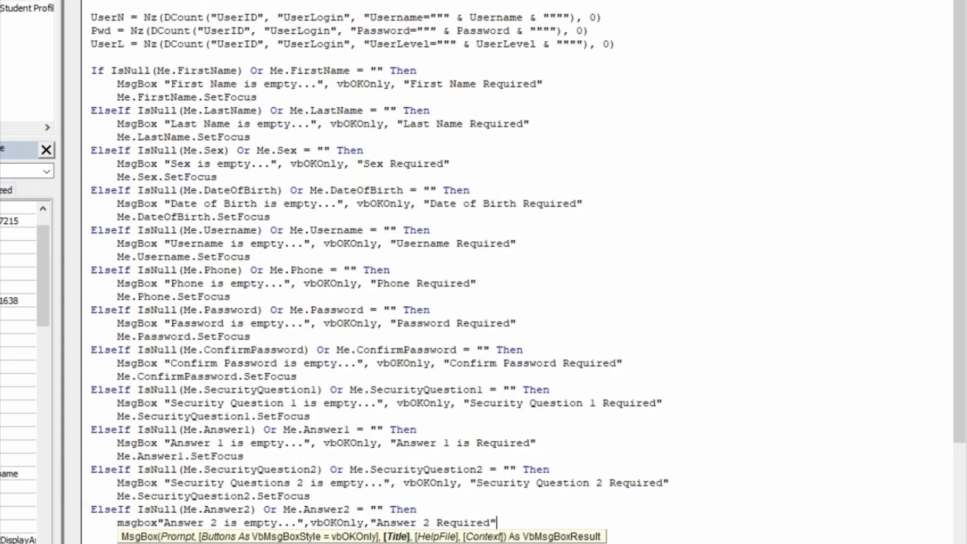
{"action": "key", "text": "Return"}
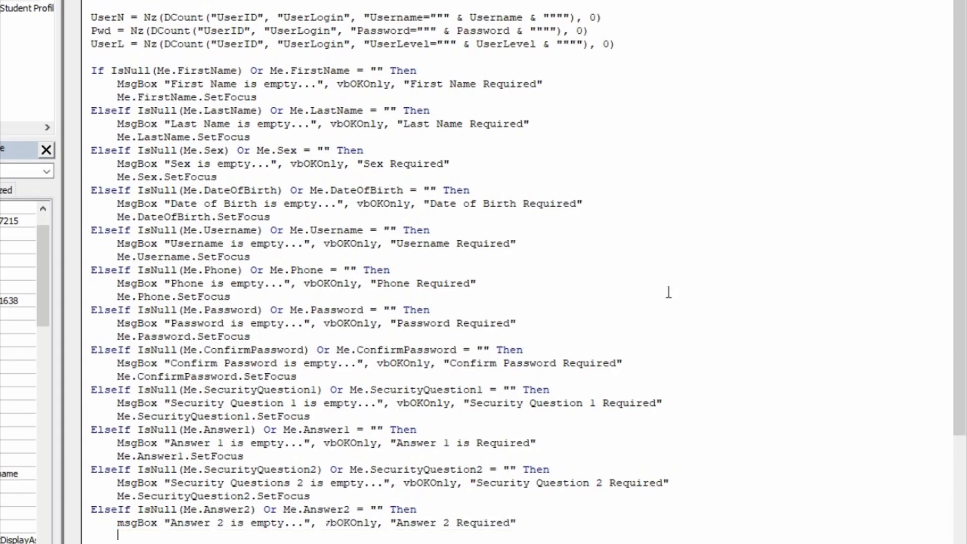
- Add Me.Answer2.SetFocus below the message box line
{"action": "type", "text": "me.answr"}
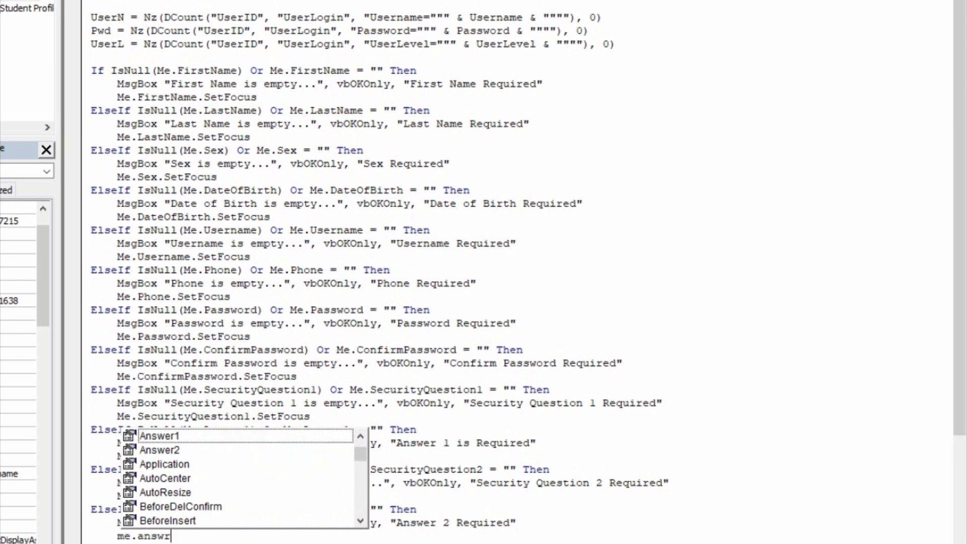
{"action": "key", "text": "Down"}
{"action": "key", "text": "Down"}
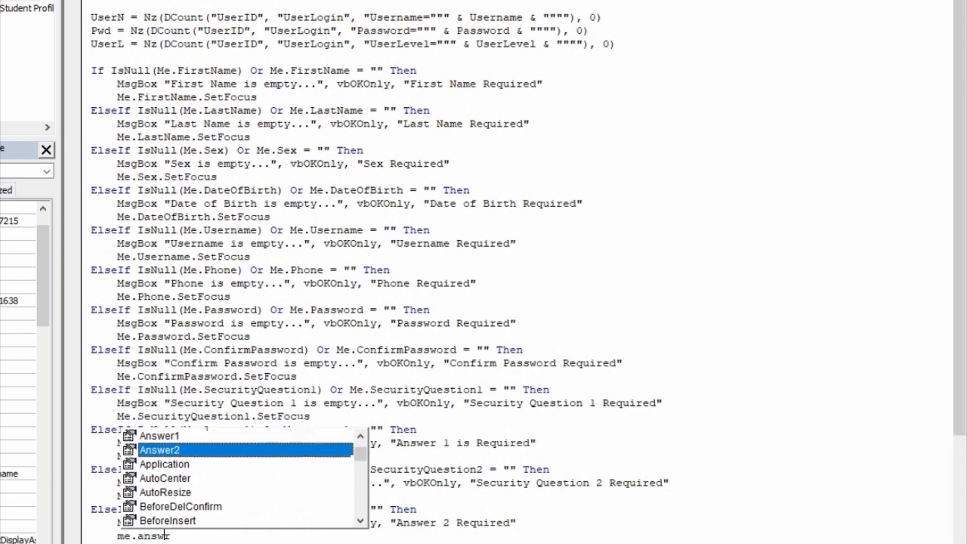
{"action": "key", "text": "Tab"}
{"action": "type", "text": ".setf"}
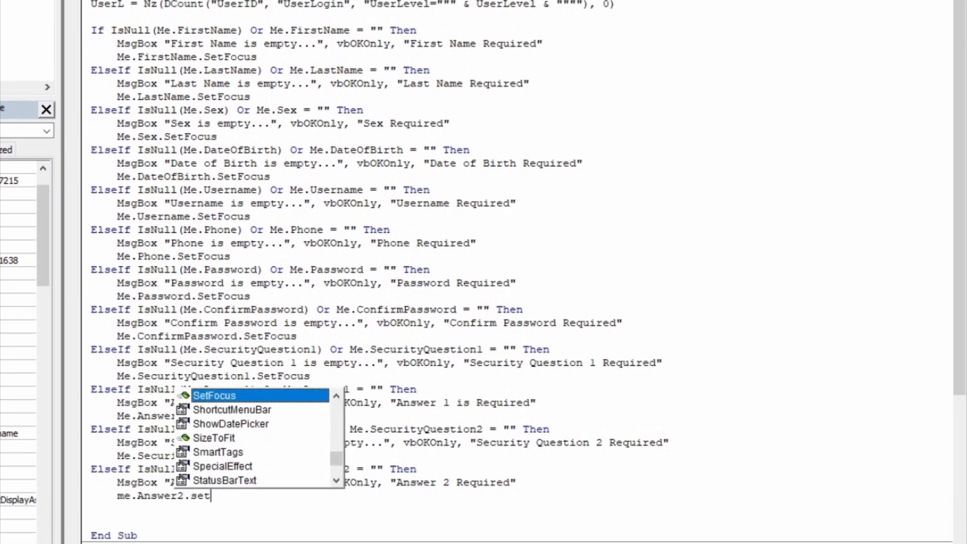
{"action": "key", "text": "Tab"}
{"action": "key", "text": "Return"}
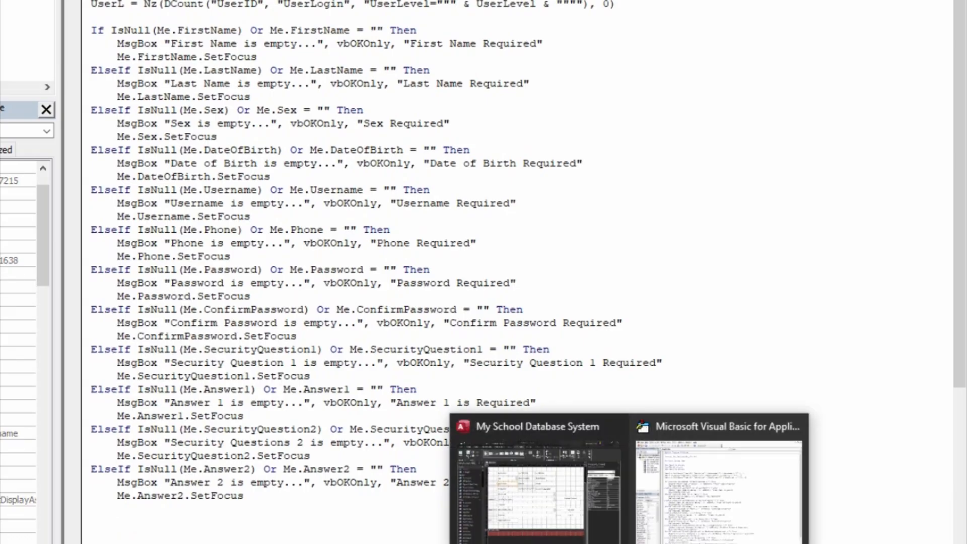
- Switch between Access and the VBA editor, ending on the New User form in Design View
{"action": "left_click", "coordinate": [568, 524]}
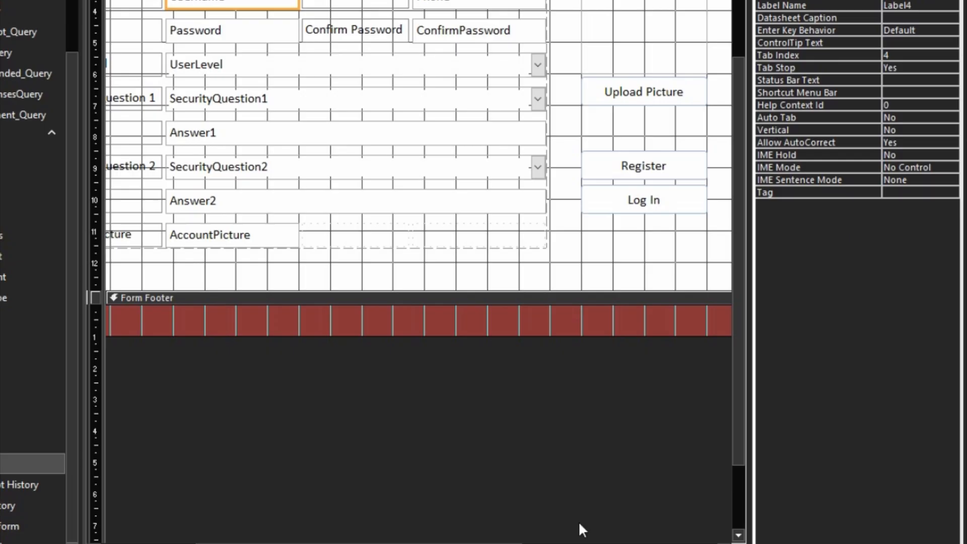
{"action": "mouse_move", "coordinate": [630, 543]}
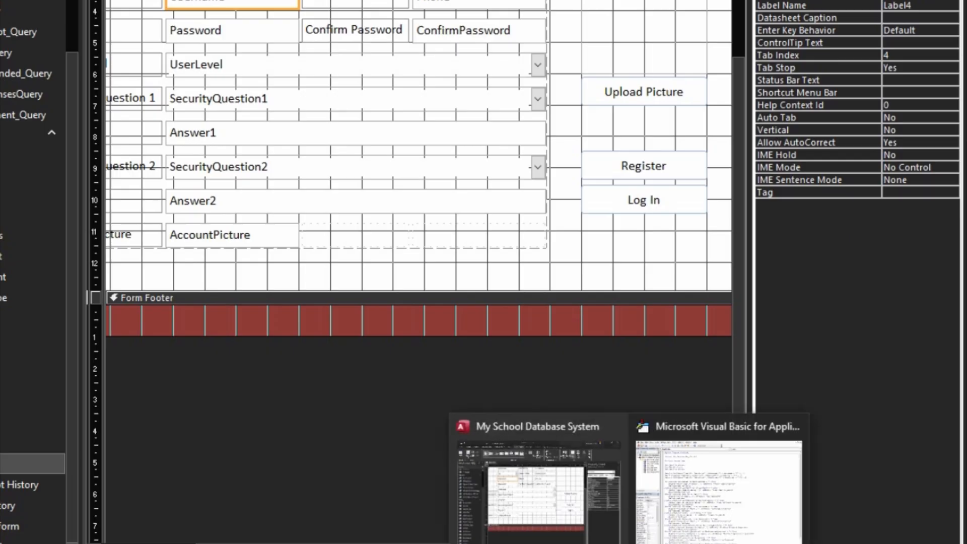
{"action": "left_click", "coordinate": [664, 503]}
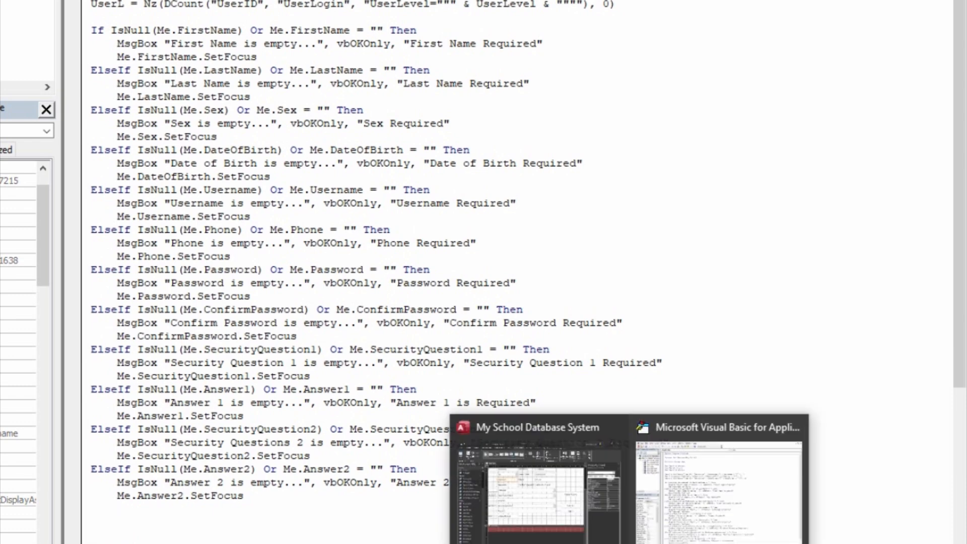
{"action": "left_click", "coordinate": [524, 453]}
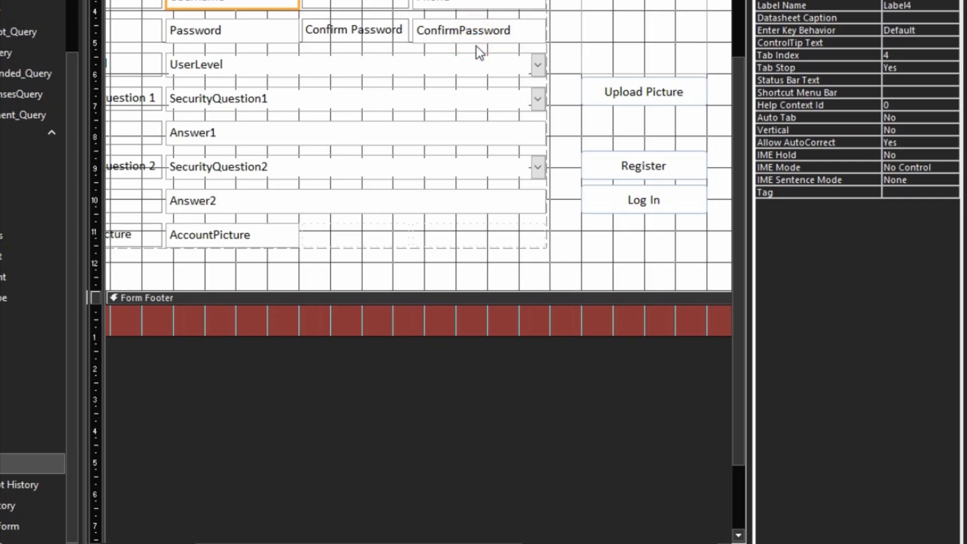
- Dismiss the form Design View context menu and bring the VBA code window back to the front
{"action": "right_click", "coordinate": [478, 49]}
{"action": "left_click", "coordinate": [669, 372]}
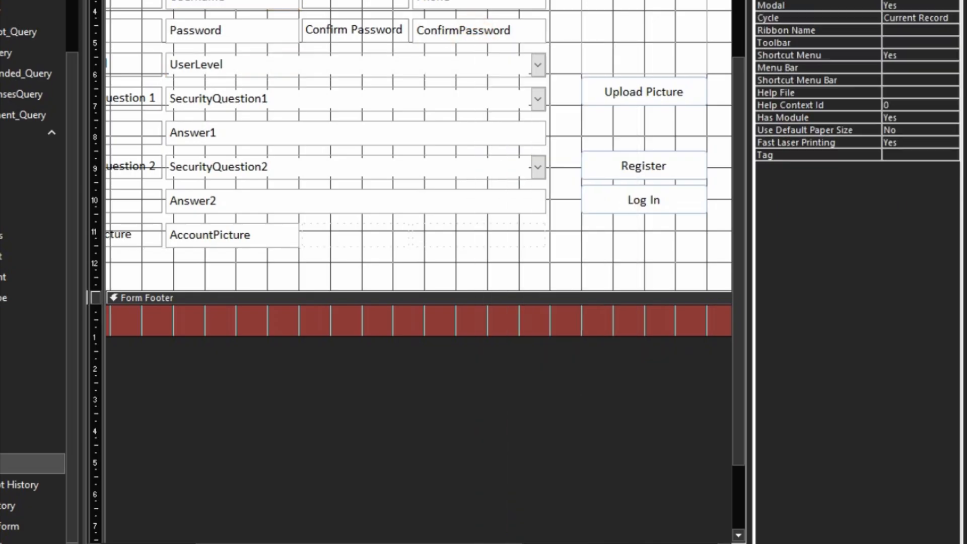
{"action": "left_click", "coordinate": [688, 495]}
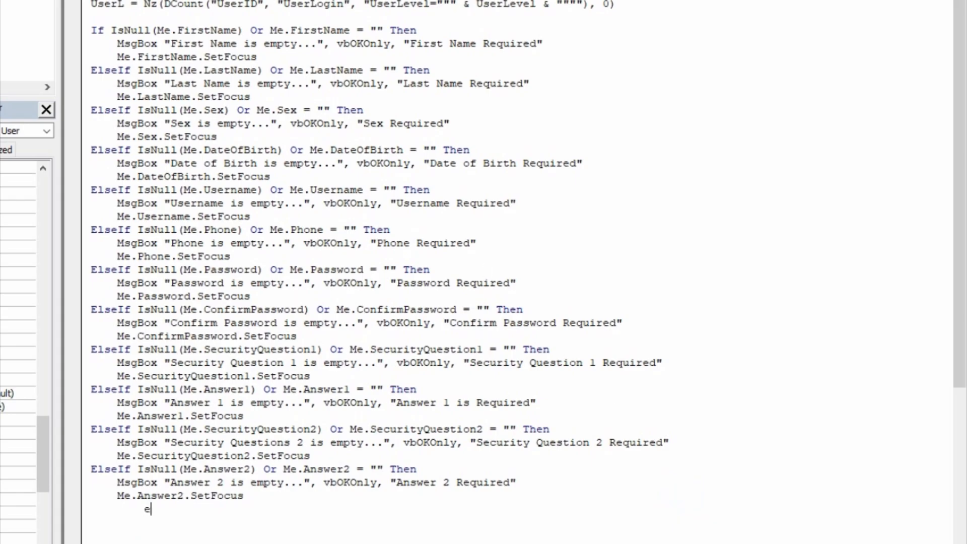
- Add the line ElseIf StrComp(Password, ConfirmPassword, vbBinaryCompare) <> 0 Then
{"action": "key", "text": "BackSpace"}
{"action": "type", "text": "else"}
{"action": "key", "text": "BackSpace"}
{"action": "key", "text": "BackSpace"}
{"action": "key", "text": "BackSpace"}
{"action": "type", "text": "lseif strcomp"}
{"action": "key", "text": "BackSpace"}
{"action": "key", "text": "BackSpace"}
{"action": "type", "text": "n"}
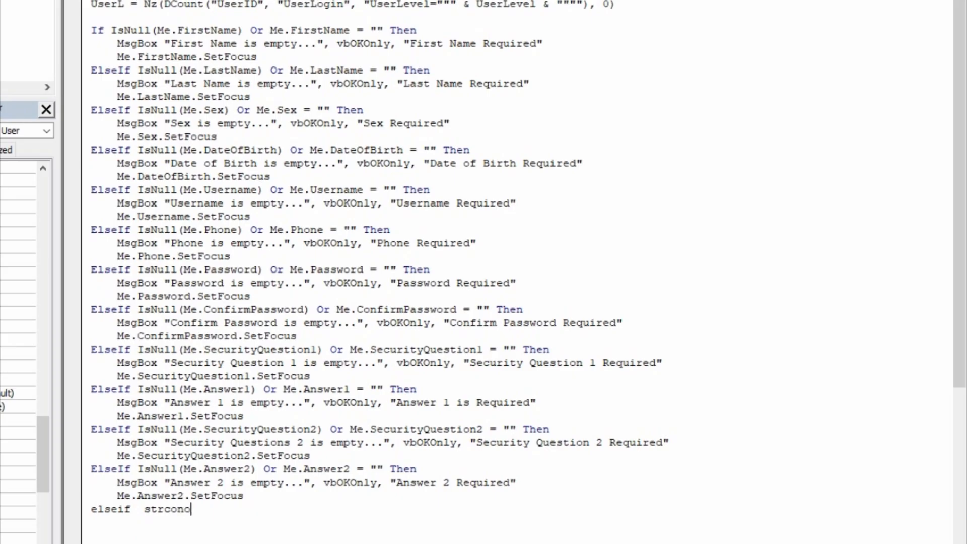
{"action": "key", "text": "BackSpace"}
{"action": "type", "text": "mp("}
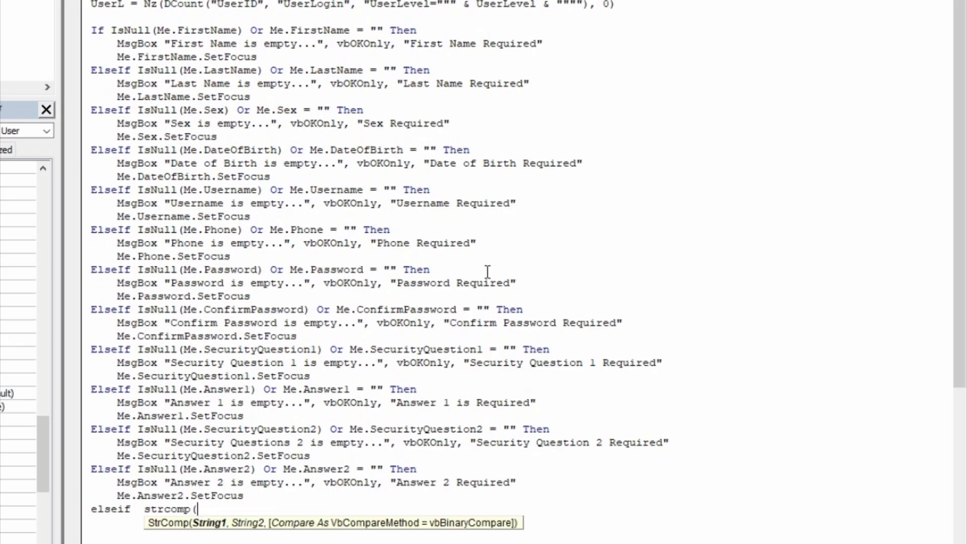
{"action": "type", "text": "c"}
{"action": "key", "text": "BackSpace"}
{"action": "type", "text": "passwo"}
{"action": "type", "text": "rd,"}
{"action": "type", "text": "confi"}
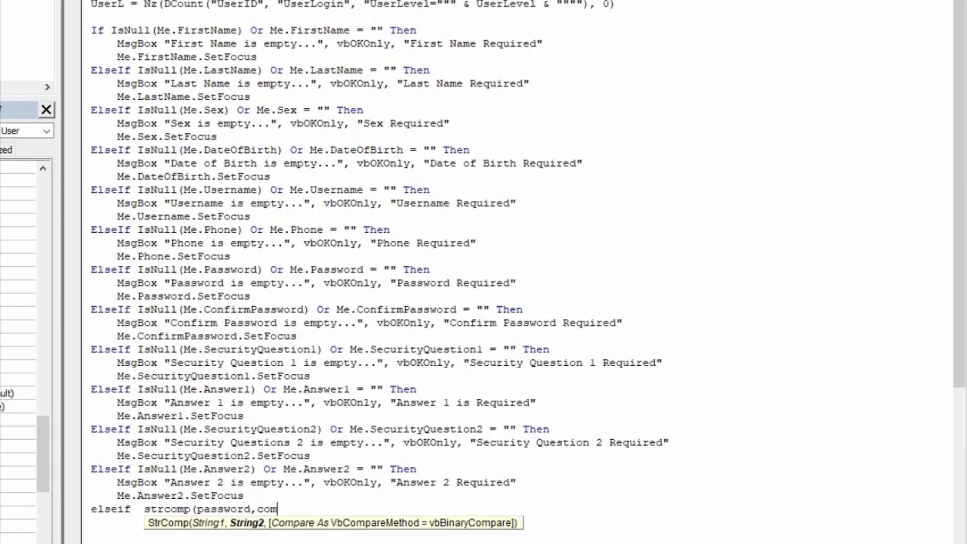
{"action": "type", "text": "rmpassw"}
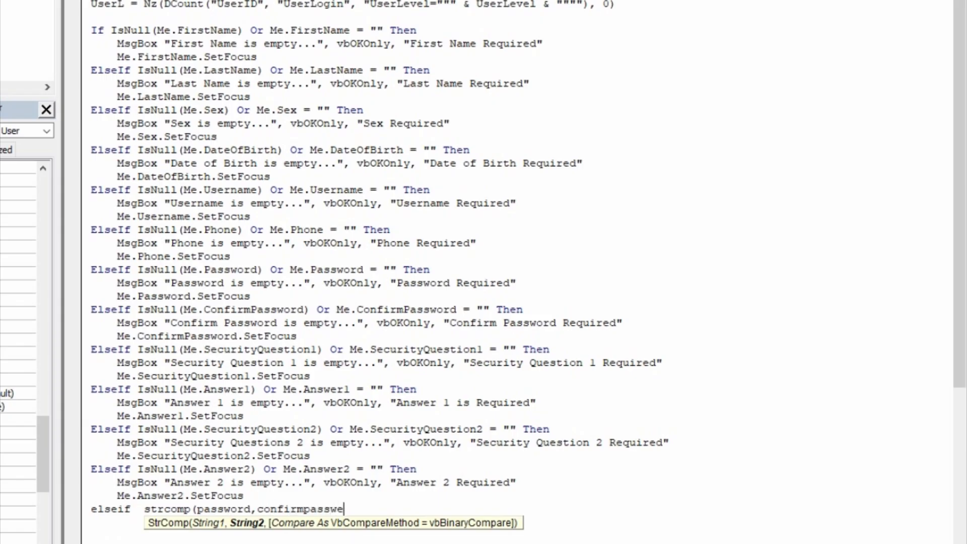
{"action": "type", "text": "ord,"}
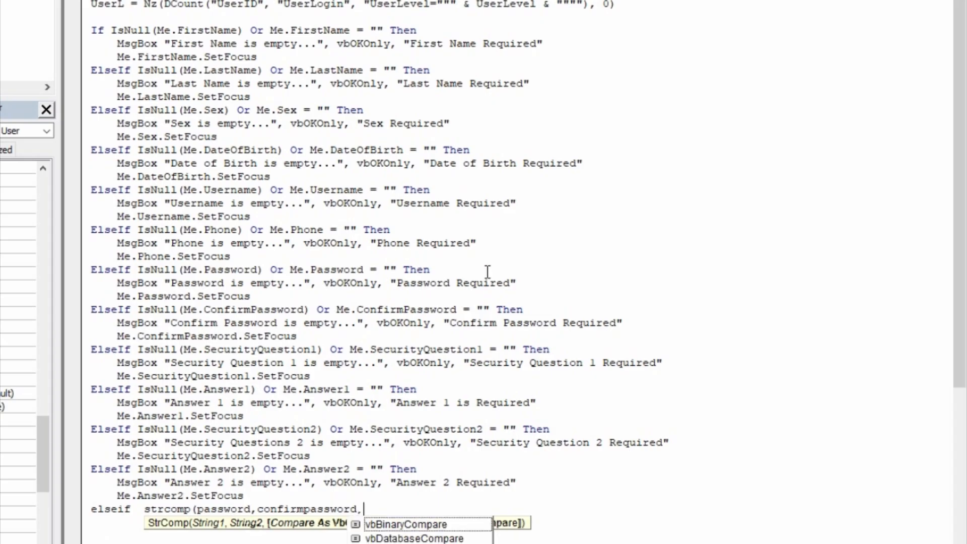
{"action": "key", "text": "Tab"}
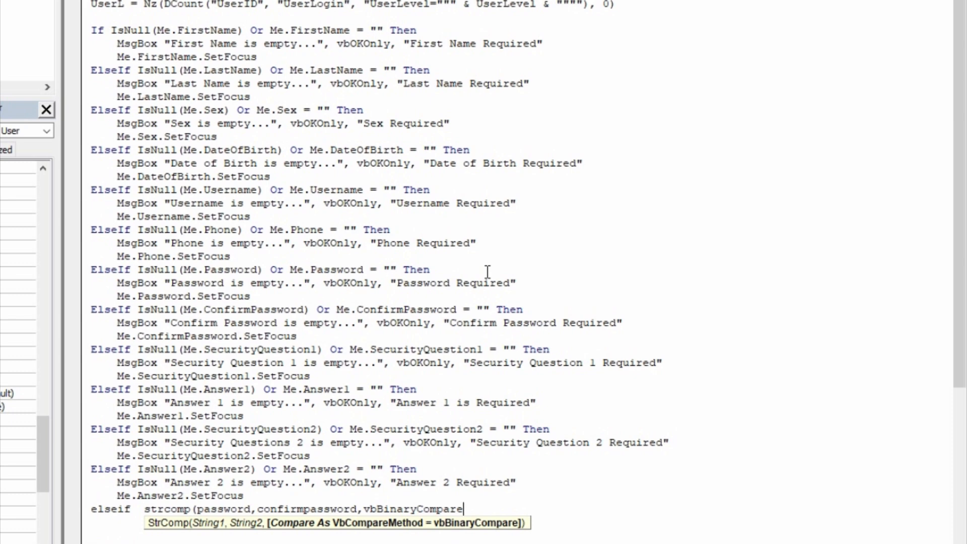
{"action": "type", "text": ")<"}
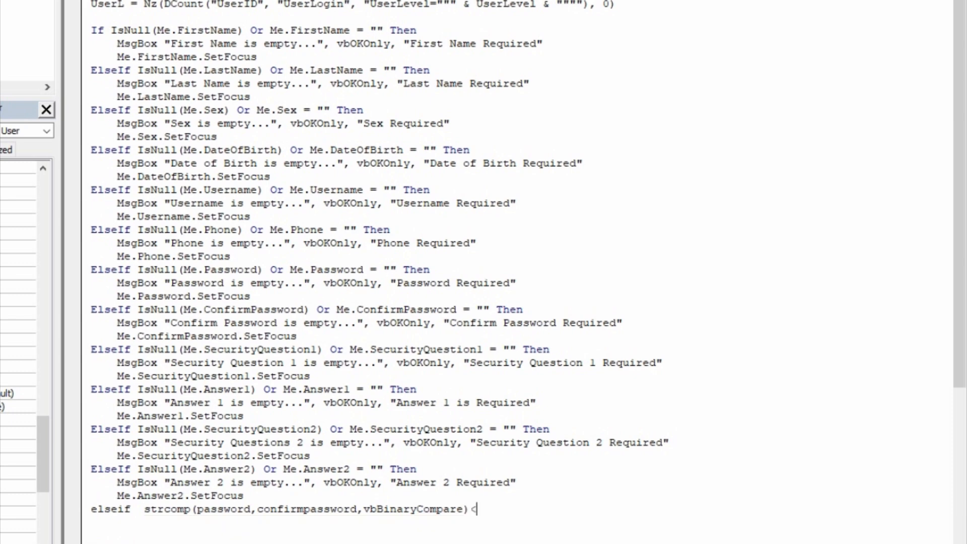
{"action": "type", "text": ">0"}
{"action": "type", "text": "then"}
{"action": "key", "text": "Return"}
- Add MsgBox "The password you entered do not match..." with vbOKOnly, titled "Check Password"
{"action": "type", "text": "msg"}
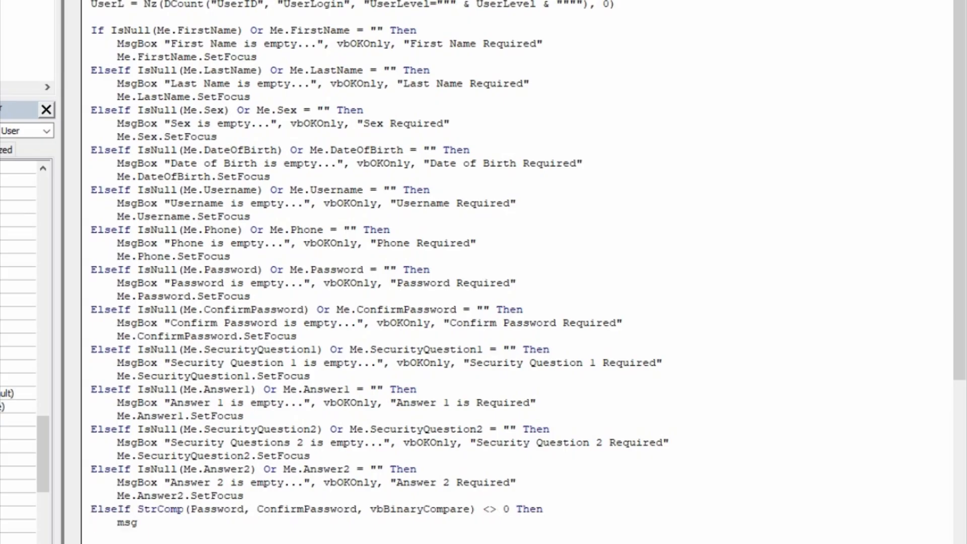
{"action": "type", "text": "box\"the"}
{"action": "key", "text": "BackSpace"}
{"action": "key", "text": "BackSpace"}
{"action": "key", "text": "BackSpace"}
{"action": "key", "text": "BackSpace"}
{"action": "type", "text": "The passwowrd"}
{"action": "key", "text": "BackSpace"}
{"action": "key", "text": "BackSpace"}
{"action": "key", "text": "BackSpace"}
{"action": "key", "text": "BackSpace"}
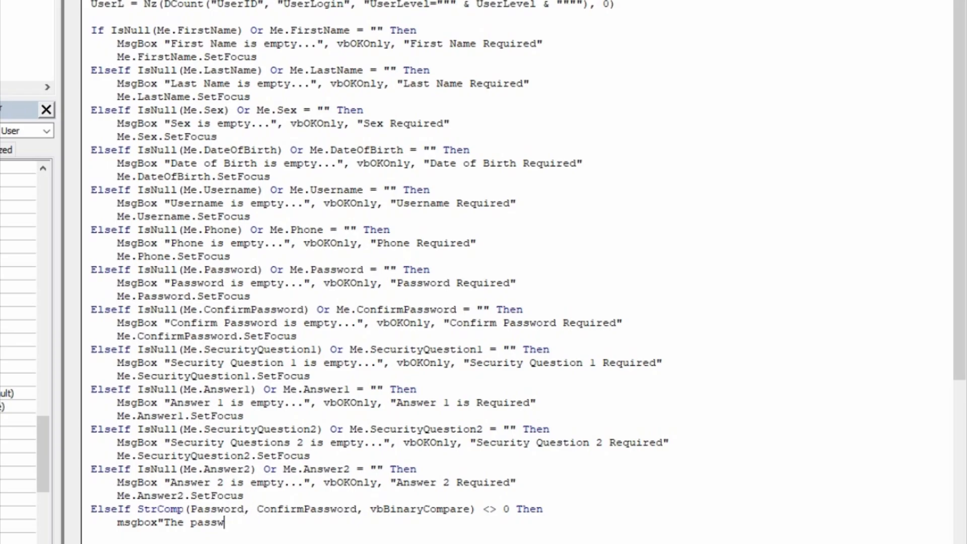
{"action": "type", "text": "ord you entered "}
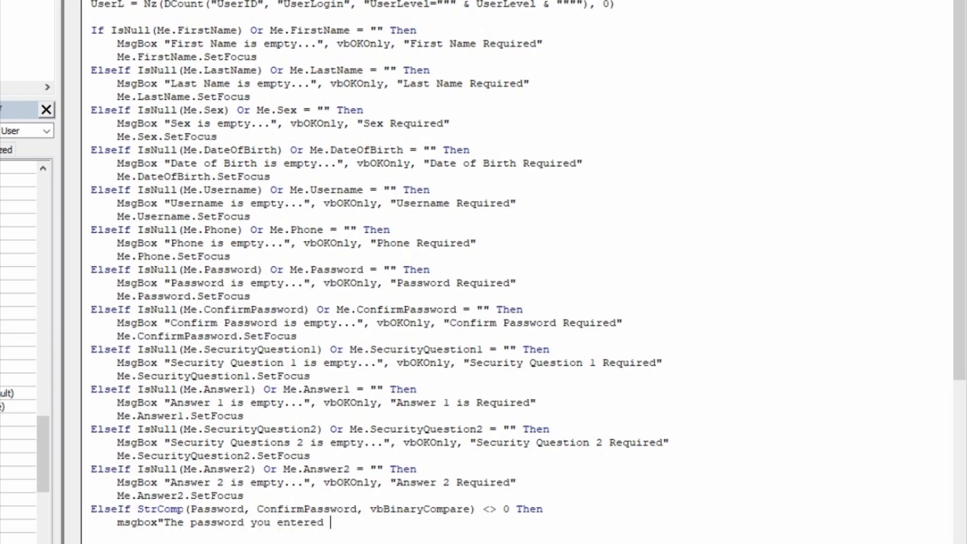
{"action": "type", "text": "do not match...\",vbok"}
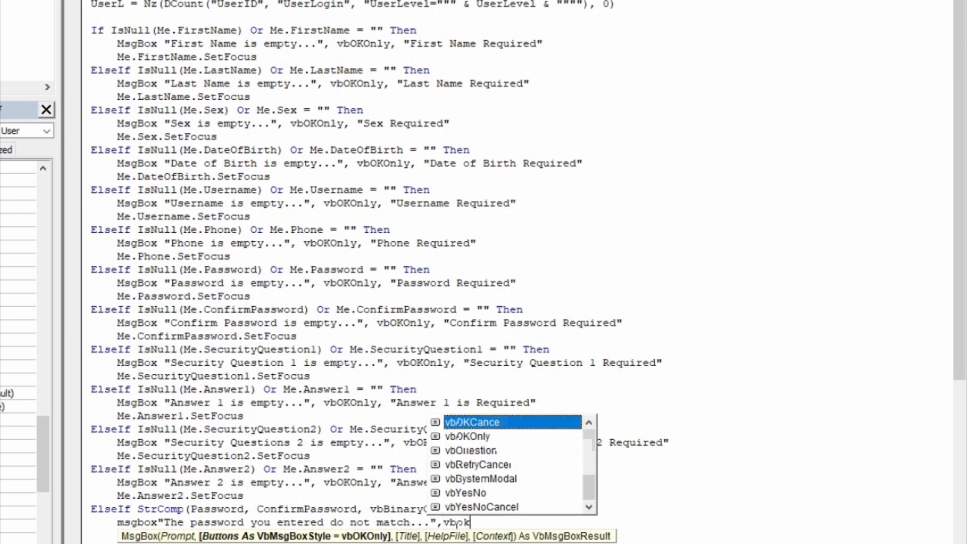
{"action": "key", "text": "Tab"}
{"action": "type", "text": "\""}
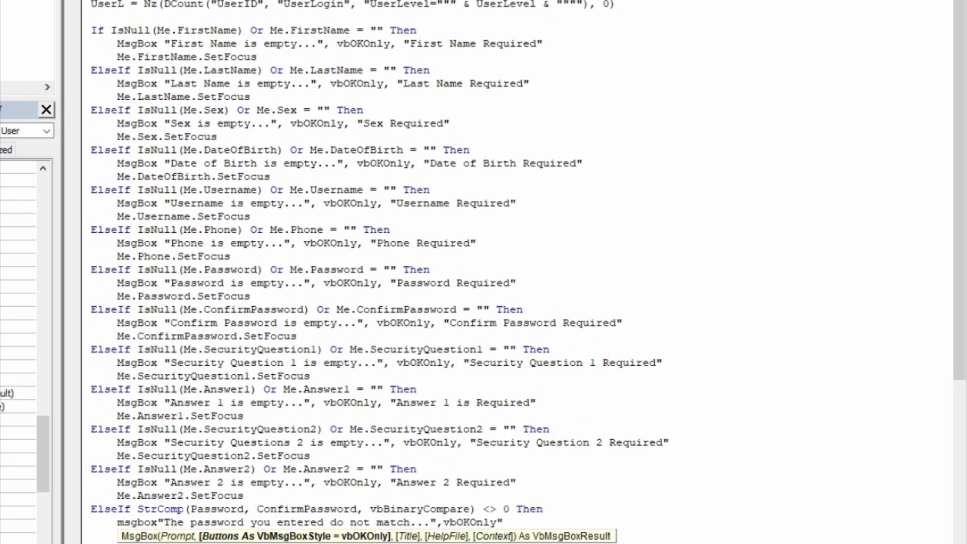
{"action": "key", "text": "BackSpace"}
{"action": "type", "text": ","}
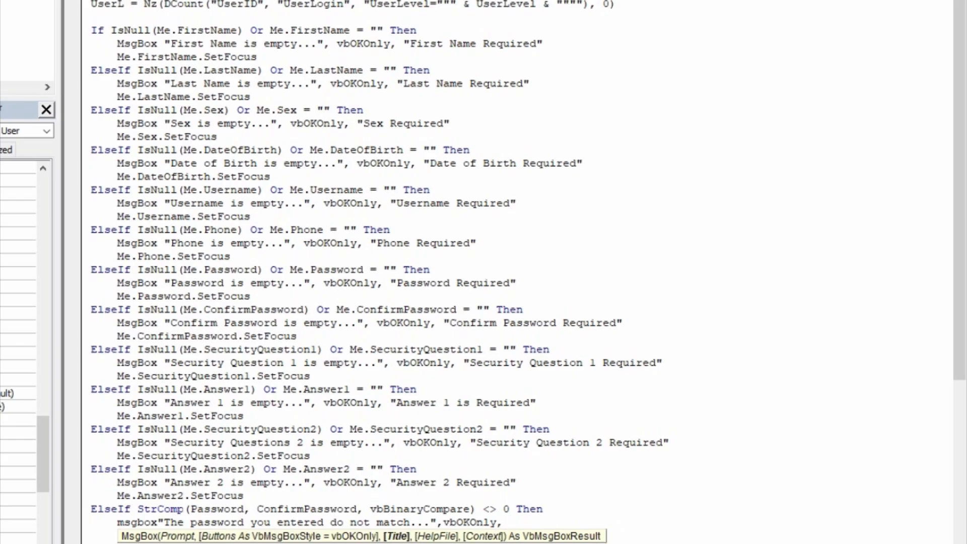
{"action": "type", "text": " \"Check Password\""}
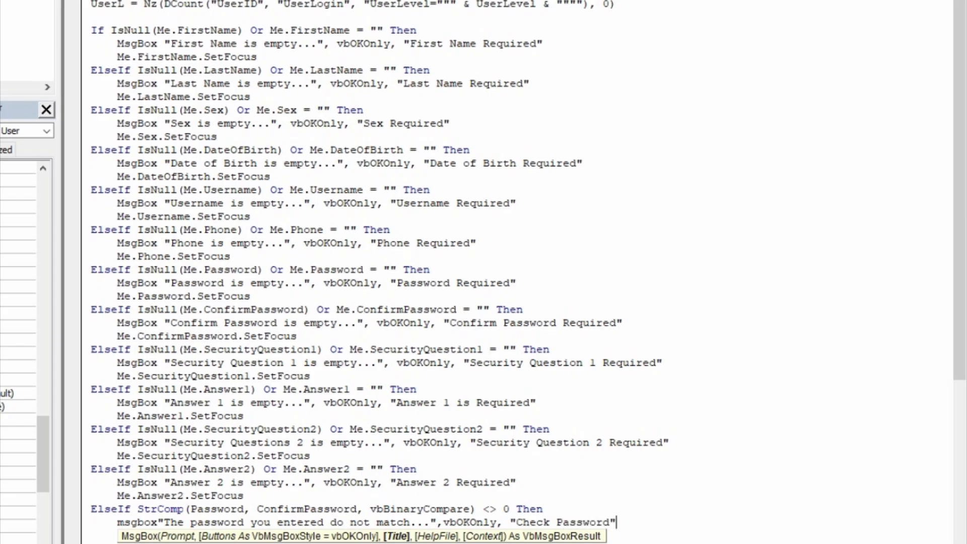
{"action": "key", "text": "Return"}
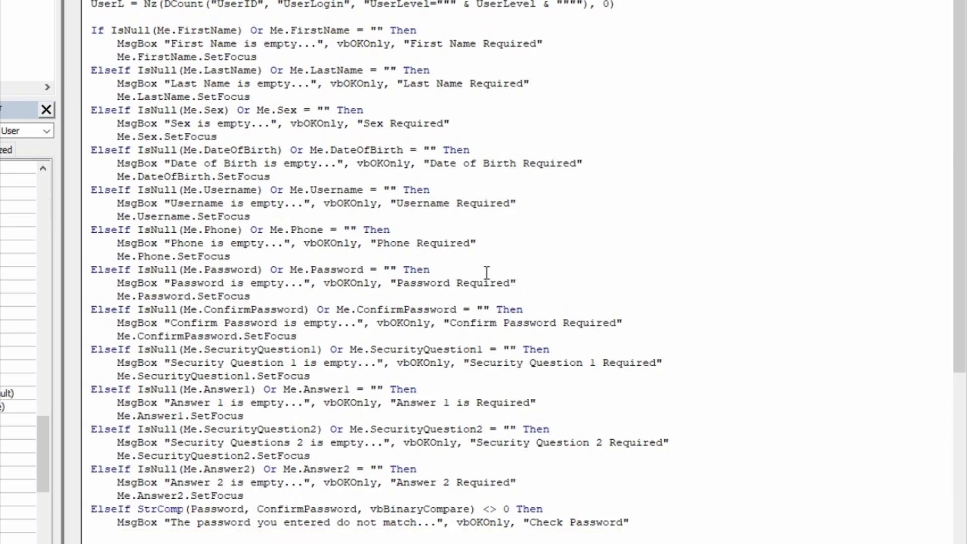
- Clear both fields with Me.ConfirmPassword = "" and Me.Password = ""
{"action": "scroll", "coordinate": [487, 273], "scroll_direction": "down", "scroll_amount": 4}
{"action": "scroll", "coordinate": [487, 273], "scroll_direction": "down", "scroll_amount": 2}
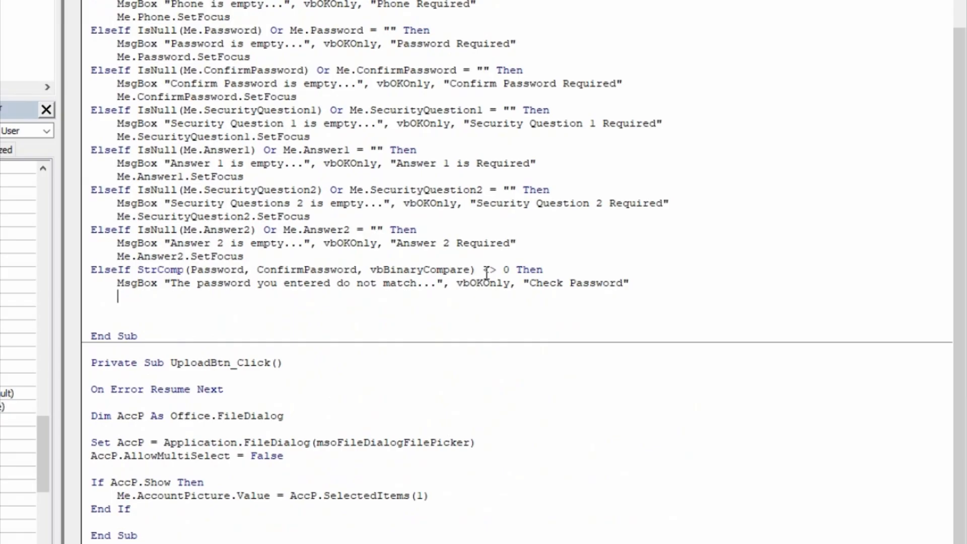
{"action": "type", "text": ",e/"}
{"action": "key", "text": "BackSpace"}
{"action": "key", "text": "BackSpace"}
{"action": "key", "text": "BackSpace"}
{"action": "type", "text": "me."}
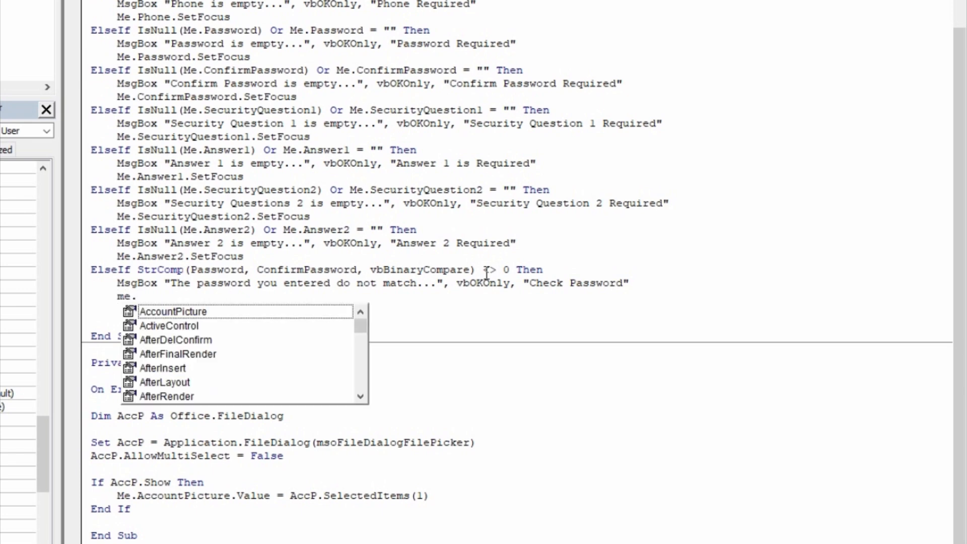
{"action": "type", "text": "conf"}
{"action": "key", "text": "Tab"}
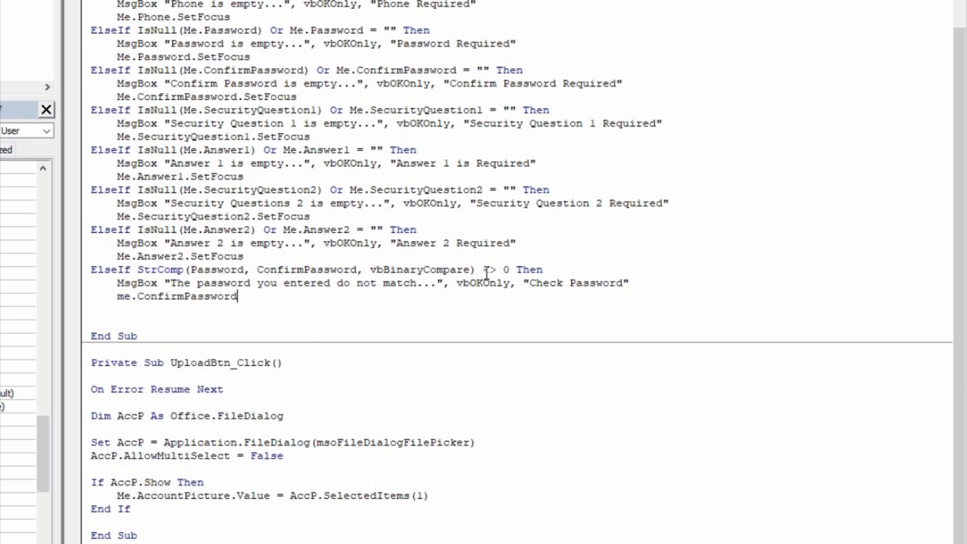
{"action": "type", "text": "=\"\""}
{"action": "key", "text": "Return"}
{"action": "type", "text": "me."}
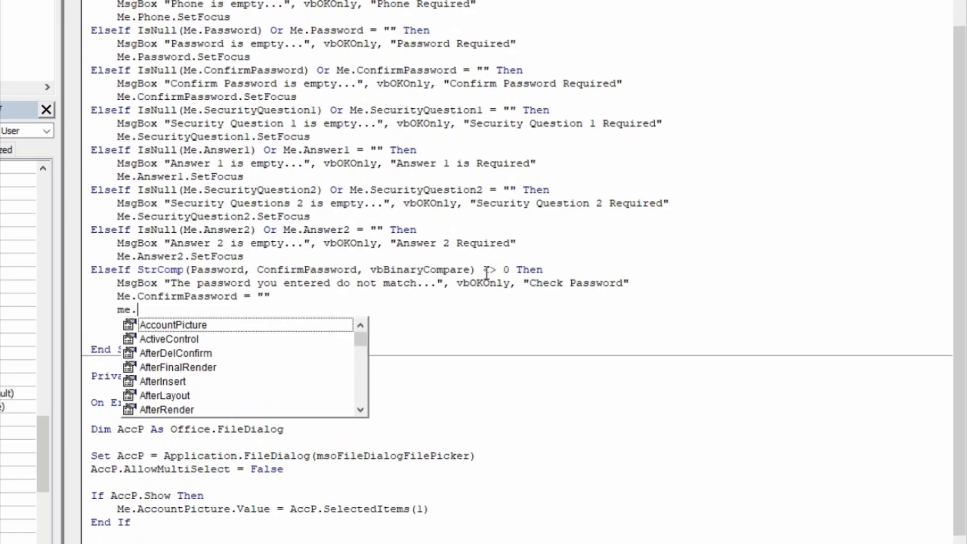
{"action": "type", "text": "passw"}
{"action": "key", "text": "Tab"}
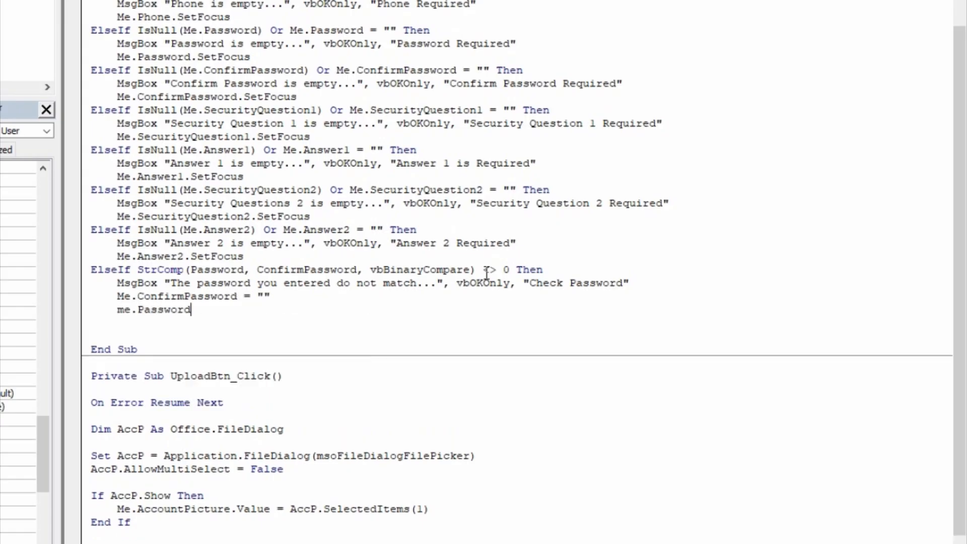
{"action": "type", "text": "=\"\""}
{"action": "key", "text": "Return"}
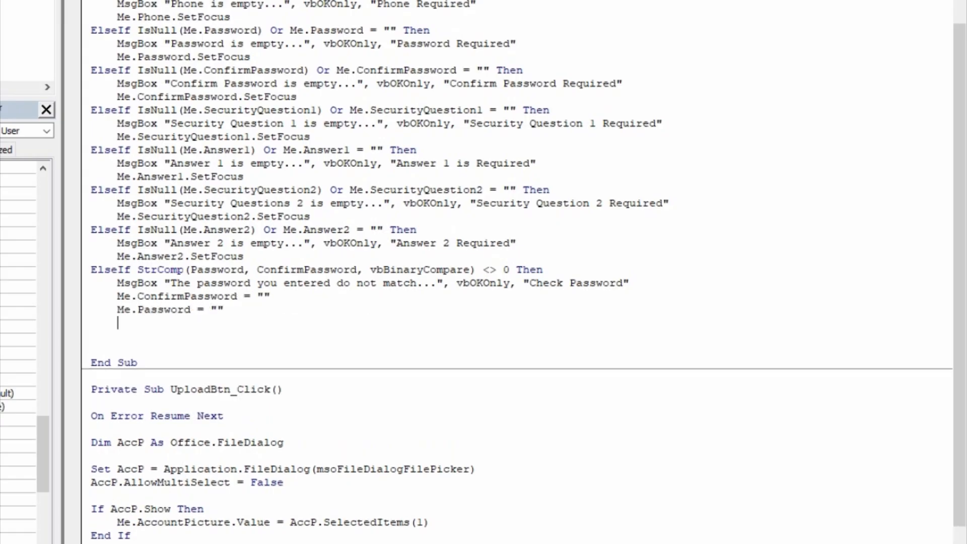
- Add Me.Password.SetFocus, then start the branch ElseIf UserN <> 0 Then
{"action": "type", "text": "me.pas"}
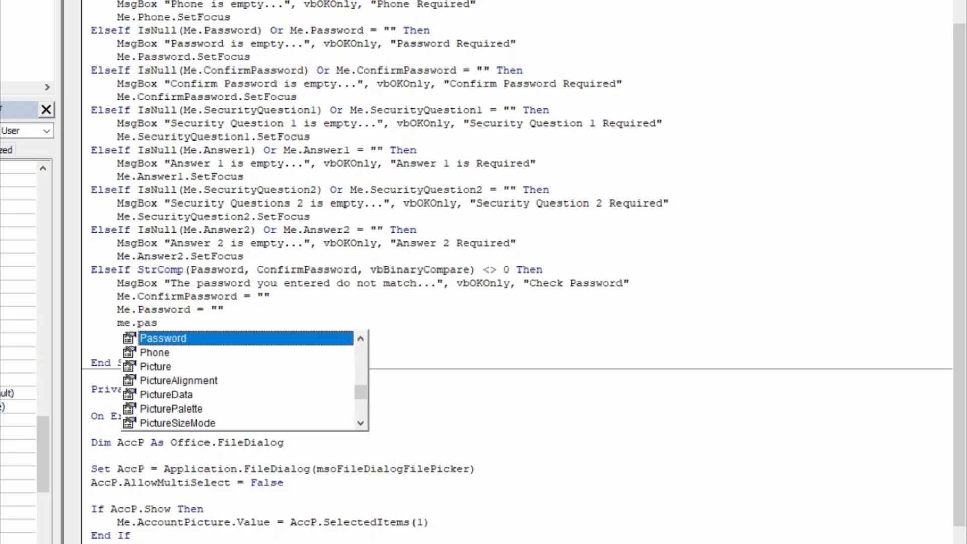
{"action": "key", "text": "Tab"}
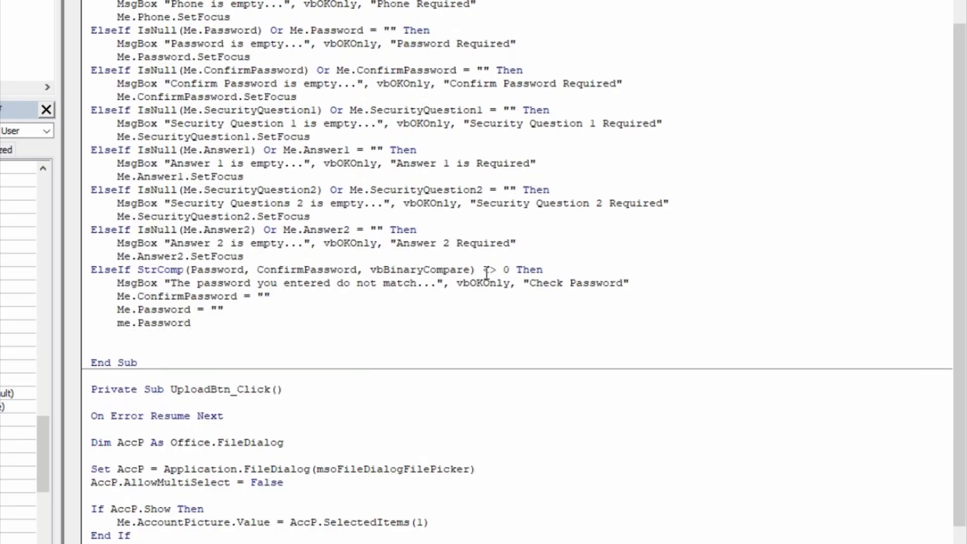
{"action": "type", "text": ".set"}
{"action": "key", "text": "Tab"}
{"action": "key", "text": "Return"}
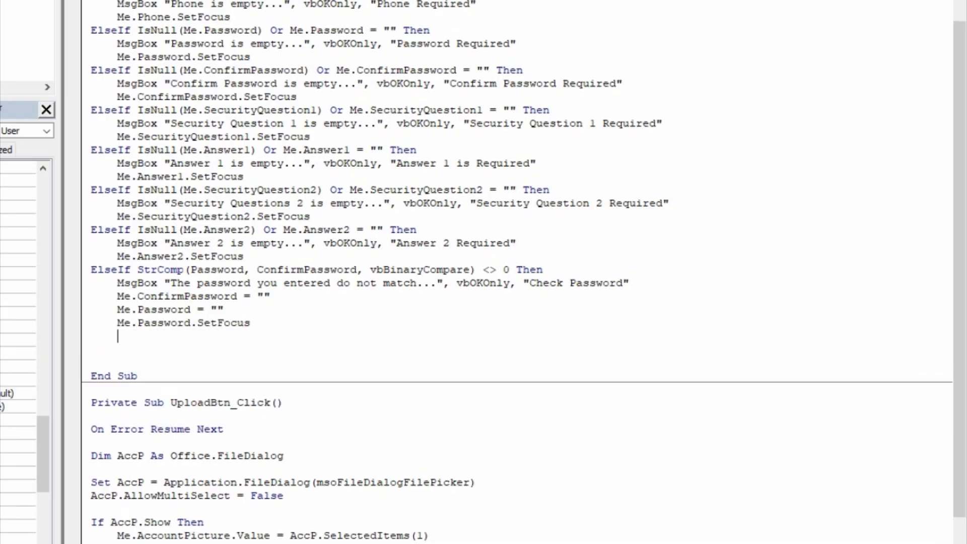
{"action": "key", "text": "BackSpace"}
{"action": "type", "text": "elseif userN<>0 then"}
- Add MsgBox "Username already exist..." with vbOKOnly, titled "Username Taken"
{"action": "key", "text": "Return"}
{"action": "key", "text": "Tab"}
{"action": "type", "text": "msb"}
{"action": "key", "text": "BackSpace"}
{"action": "type", "text": "gbox"}
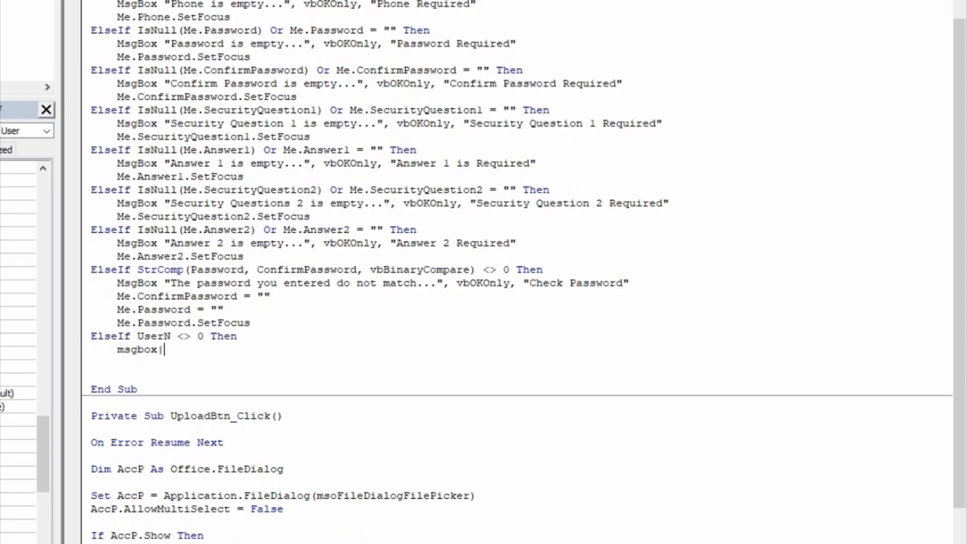
{"action": "type", "text": "\"Username already exist"}
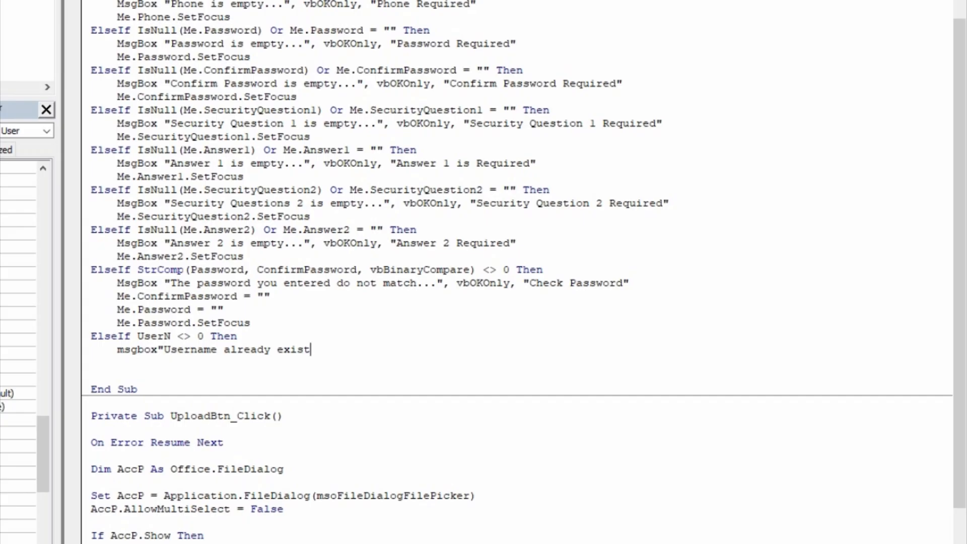
{"action": "type", "text": "...\",vob"}
{"action": "key", "text": "BackSpace"}
{"action": "key", "text": "BackSpace"}
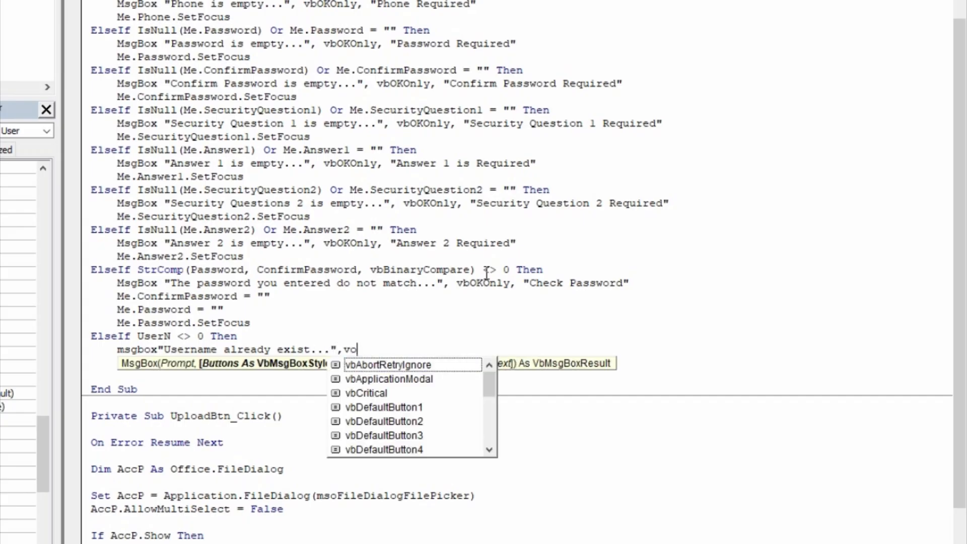
{"action": "type", "text": "boko"}
{"action": "key", "text": "Tab"}
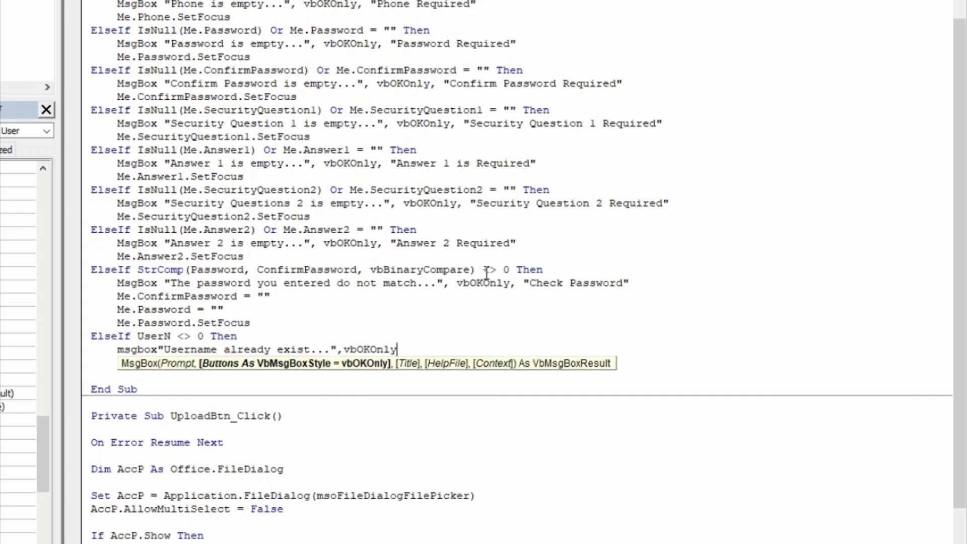
{"action": "type", "text": ",\""}
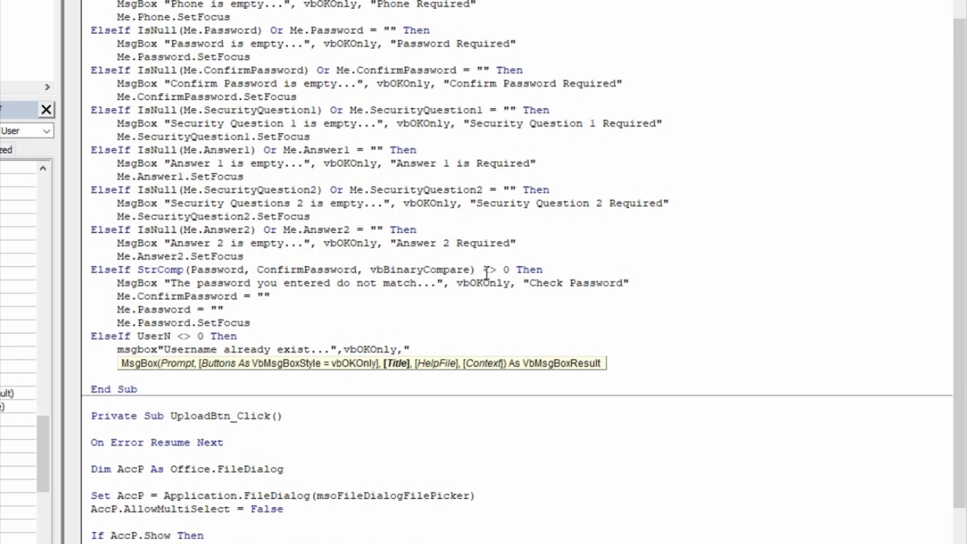
{"action": "type", "text": "Username Taken\""}
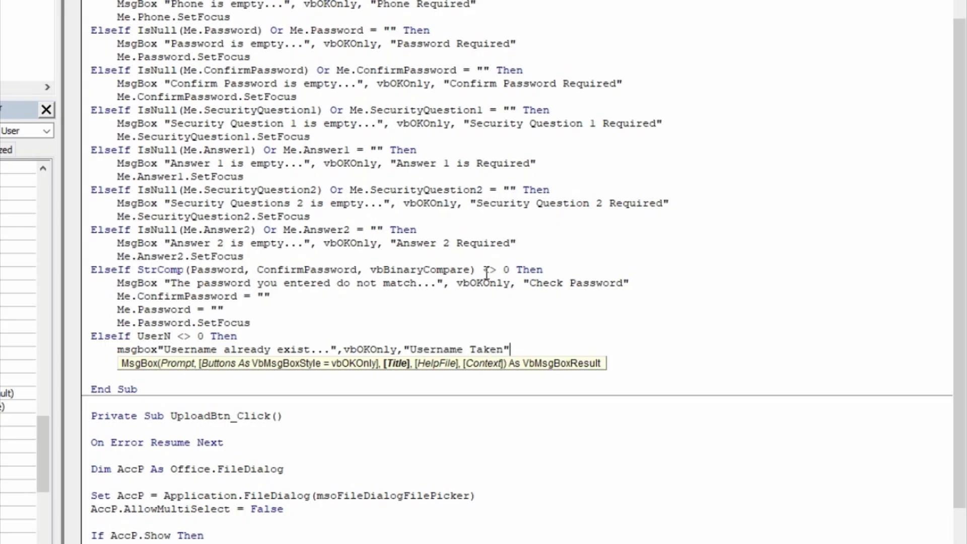
{"action": "key", "text": "Return"}
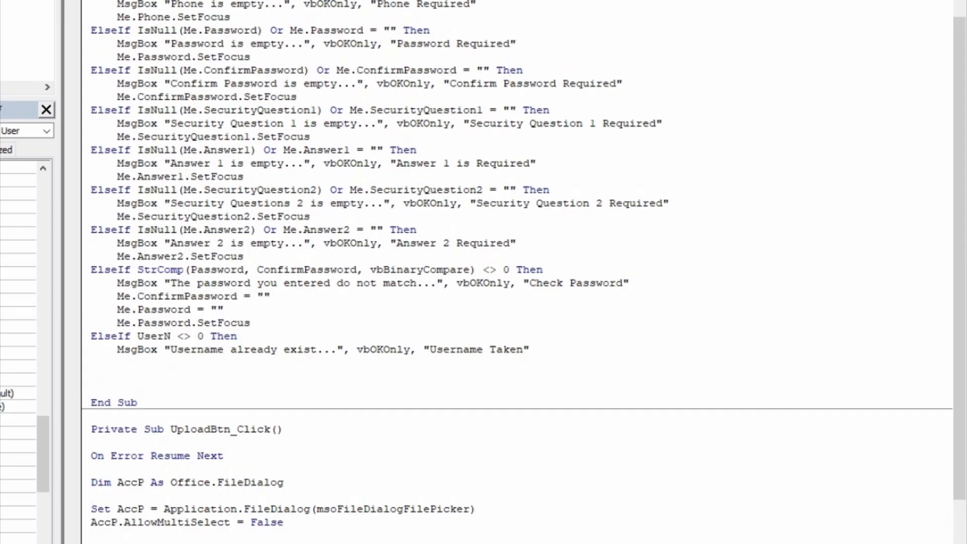
- Add Me.Username.SetFocus to return focus to the Username field
{"action": "type", "text": "Me.suernam"}
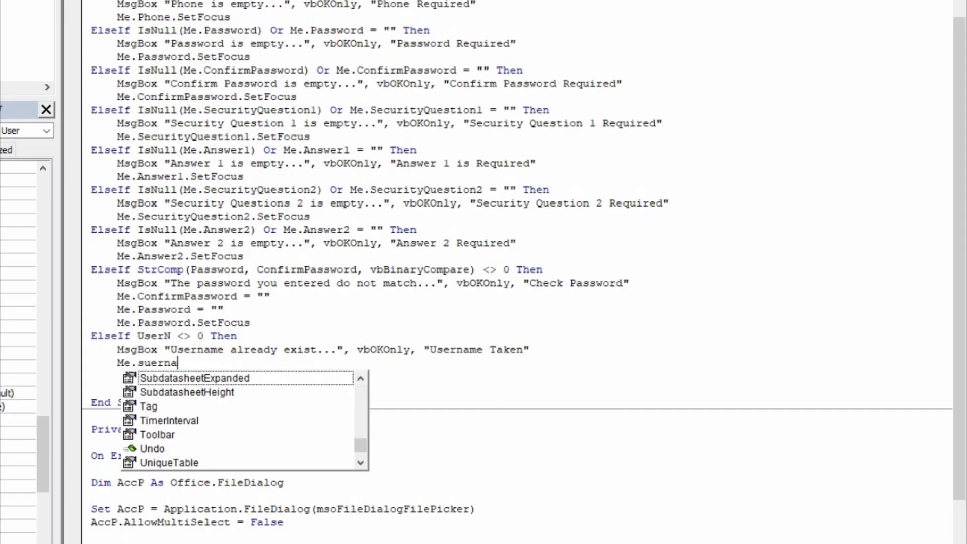
{"action": "key", "text": "BackSpace"}
{"action": "key", "text": "BackSpace"}
{"action": "key", "text": "BackSpace"}
{"action": "key", "text": "BackSpace"}
{"action": "key", "text": "BackSpace"}
{"action": "key", "text": "BackSpace"}
{"action": "key", "text": "BackSpace"}
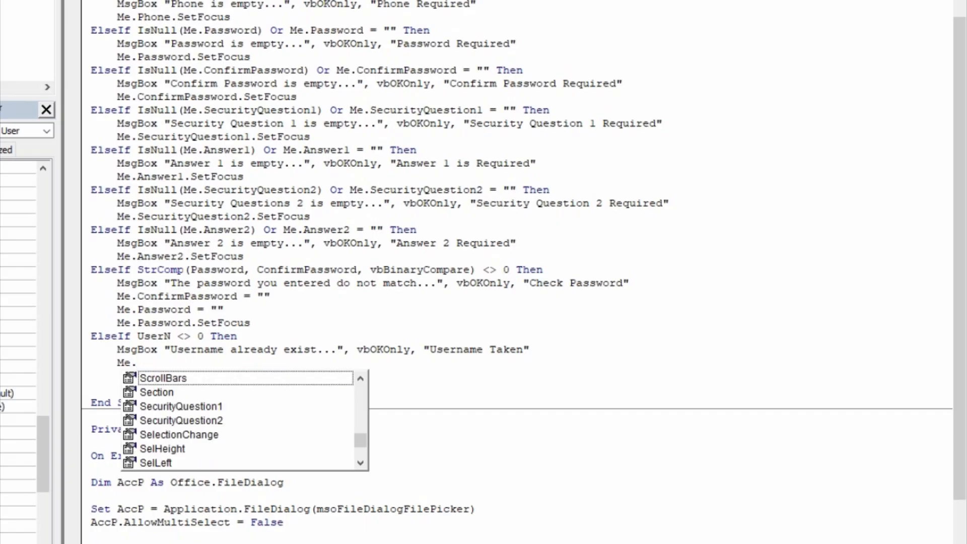
{"action": "type", "text": "sus"}
{"action": "key", "text": "BackSpace"}
{"action": "key", "text": "BackSpace"}
{"action": "key", "text": "BackSpace"}
{"action": "type", "text": "username"}
{"action": "key", "text": "Tab"}
{"action": "type", "text": ".SetFocus"}
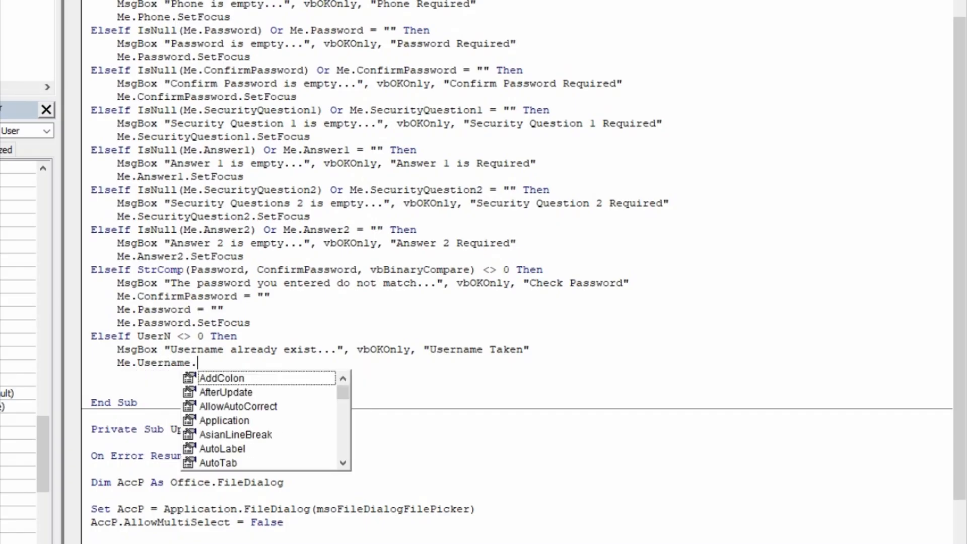
{"action": "key", "text": "Tab"}
{"action": "key", "text": "Return"}
- Start the next branch with ElseIf Pwd <> 0 Then
{"action": "key", "text": "BackSpace"}
{"action": "type", "text": "l"}
{"action": "key", "text": "BackSpace"}
{"action": "type", "text": "else"}
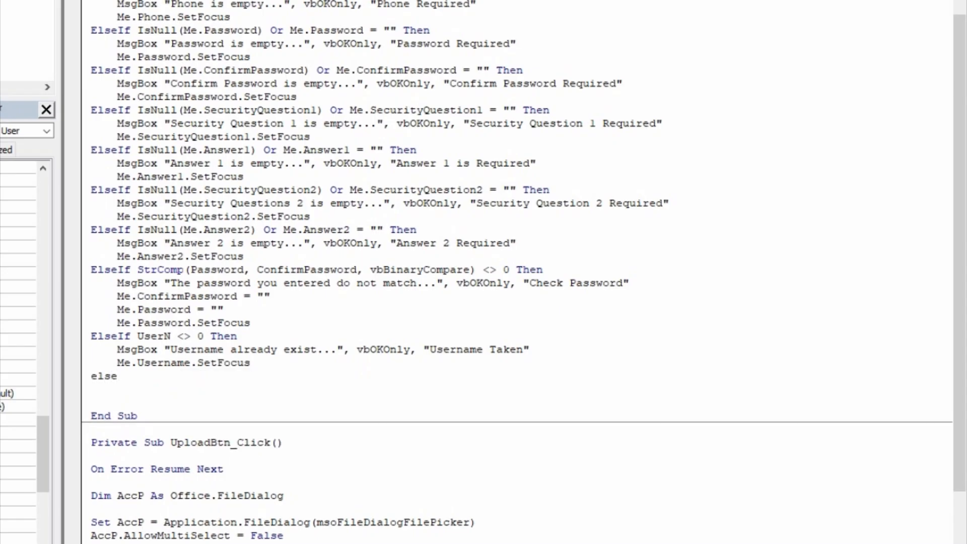
{"action": "type", "text": "if pwd<>0 then"}
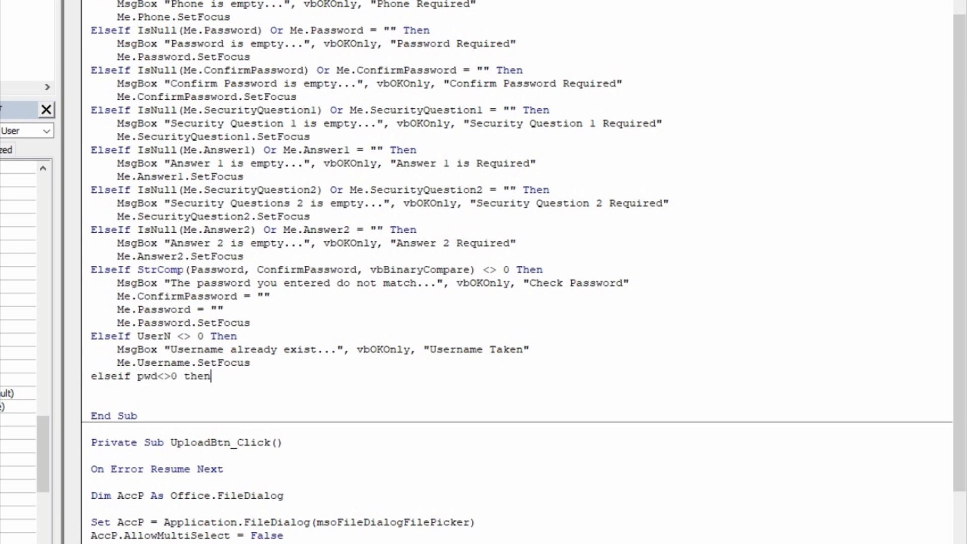
- Add MsgBox "Password is already taken..." with vbOKOnly, titled "Password Taken"
{"action": "key", "text": "Return"}
{"action": "type", "text": "msgbox"}
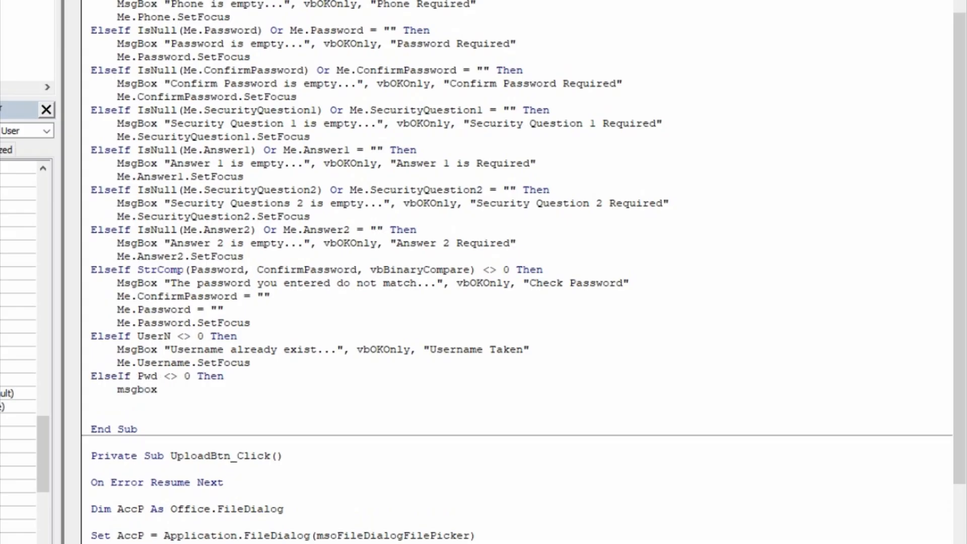
{"action": "type", "text": "\"Pass"}
{"action": "type", "text": "woer"}
{"action": "key", "text": "BackSpace"}
{"action": "key", "text": "BackSpace"}
{"action": "key", "text": "BackSpace"}
{"action": "type", "text": "ord"}
{"action": "type", "text": "is alreak"}
{"action": "key", "text": "BackSpace"}
{"action": "type", "text": "dy "}
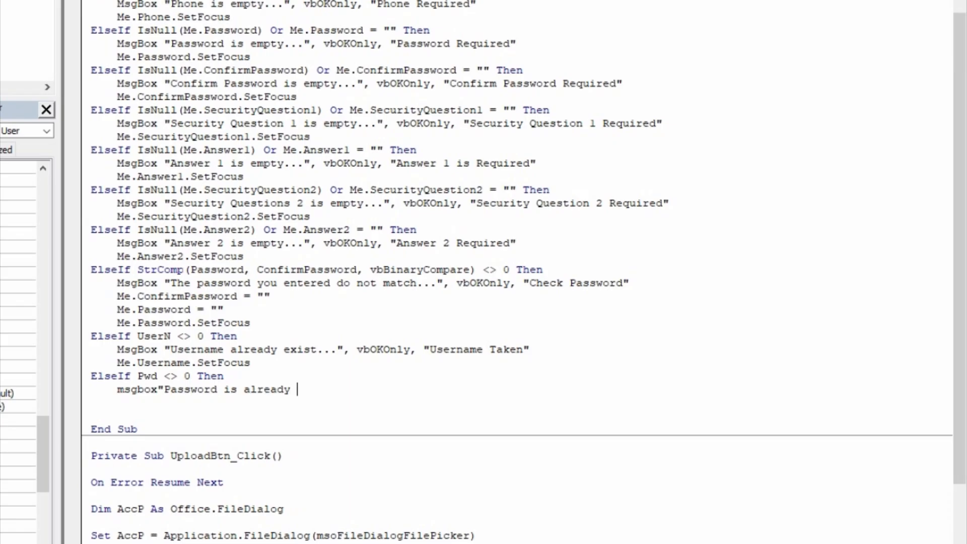
{"action": "type", "text": "taken...\","}
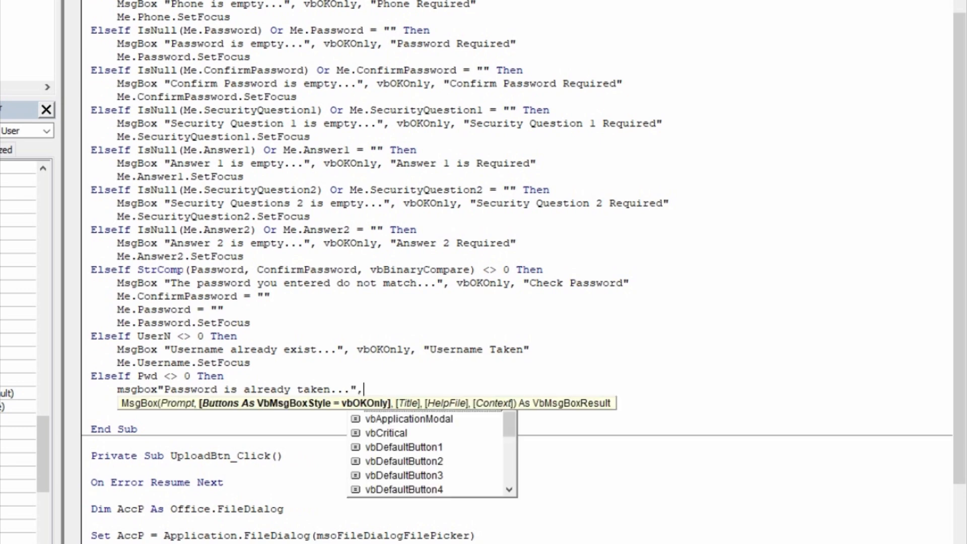
{"action": "type", "text": "vbok"}
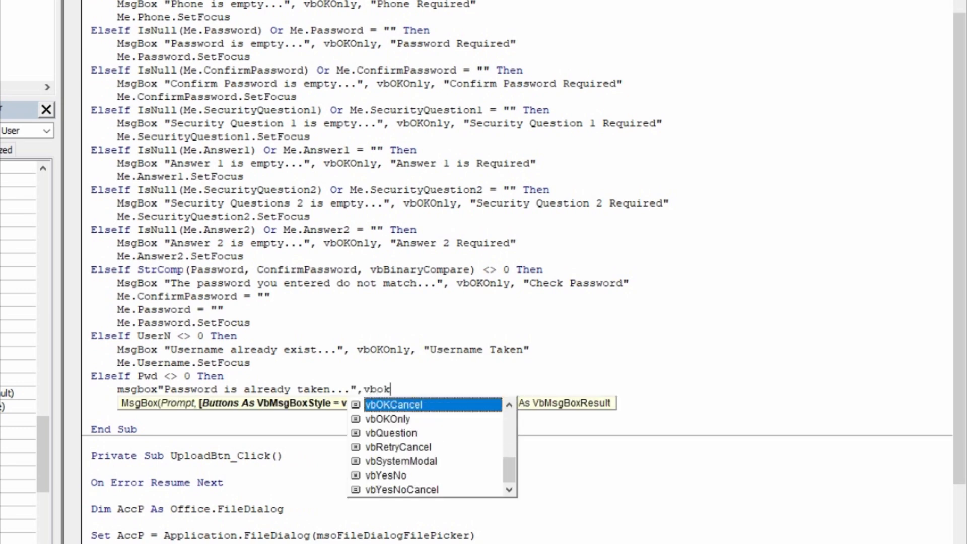
{"action": "type", "text": "Only,\"Pass"}
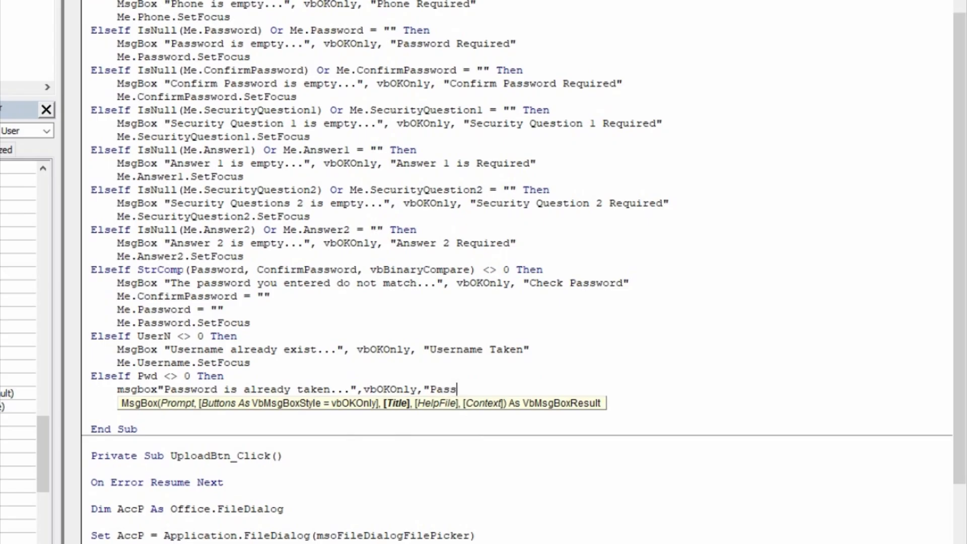
{"action": "type", "text": "word t"}
{"action": "key", "text": "BackSpace"}
{"action": "type", "text": "ta"}
{"action": "key", "text": "BackSpace"}
{"action": "key", "text": "BackSpace"}
{"action": "type", "text": "Taken\""}
{"action": "key", "text": "Return"}
- Add Me.Password.SetFocus and outdent the following line
{"action": "type", "text": "me.pas"}
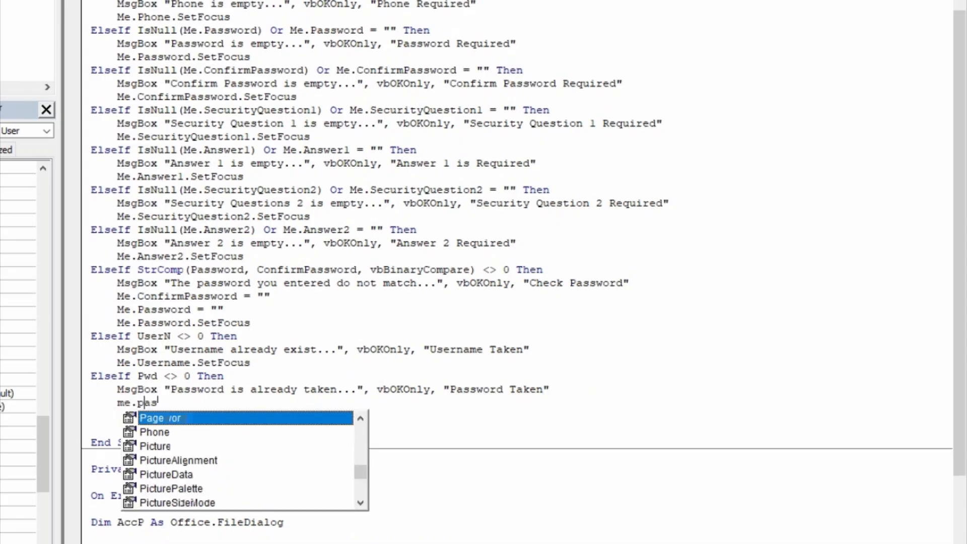
{"action": "key", "text": "ctrl+space"}
{"action": "key", "text": "Escape"}
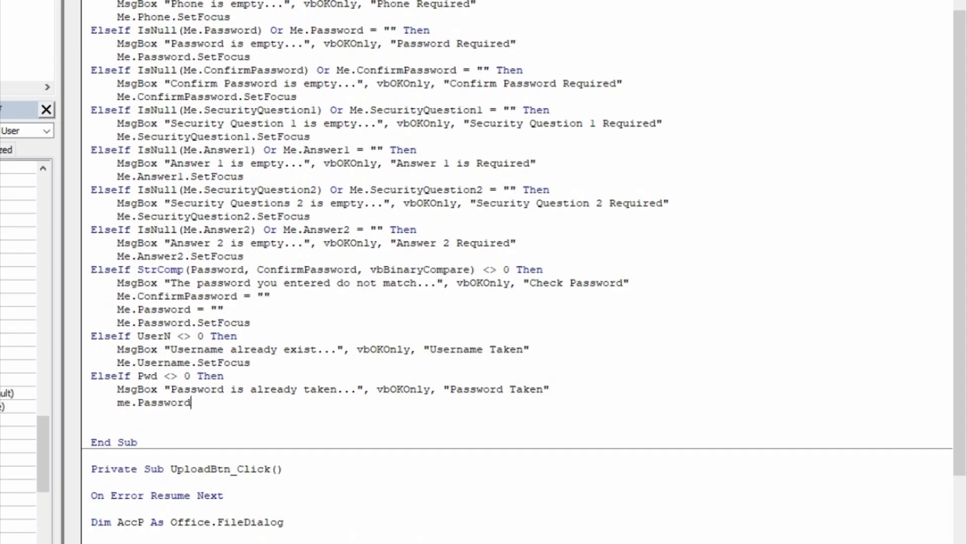
{"action": "type", "text": ".SetFocus"}
{"action": "key", "text": "Return"}
{"action": "key", "text": "BackSpace"}
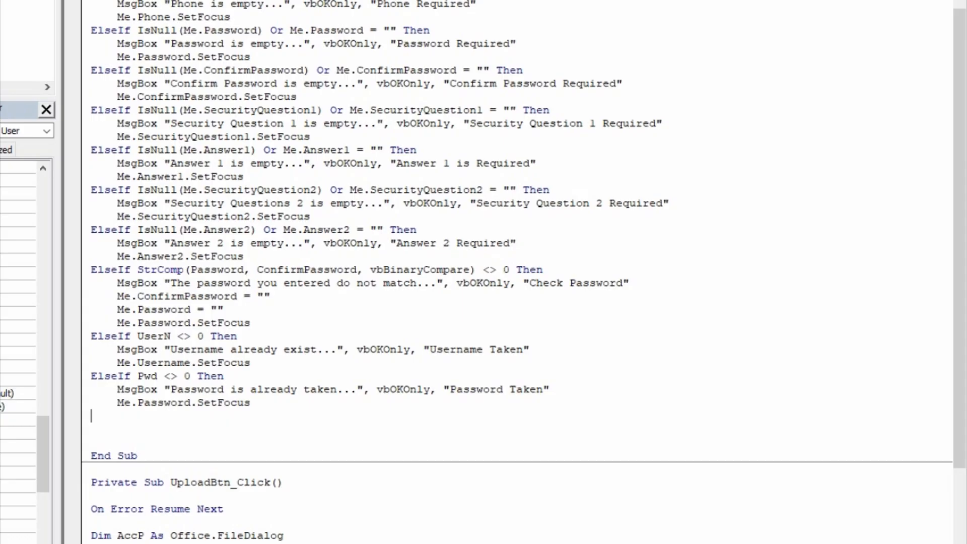
- Add the condition line ElseIf UserL <> 0 Then
{"action": "type", "text": "elseif userl"}
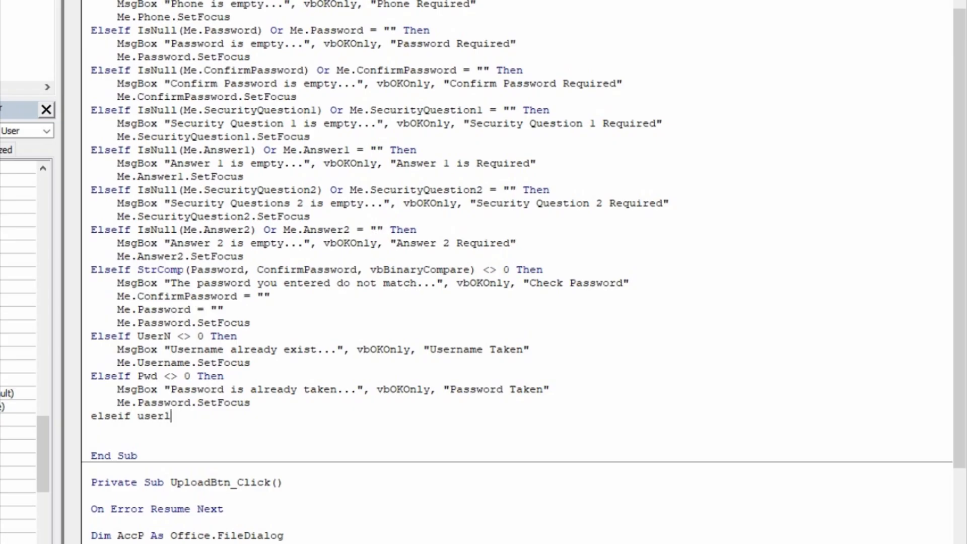
{"action": "type", "text": "<>00"}
{"action": "key", "text": "BackSpace"}
{"action": "type", "text": "trhen"}
{"action": "key", "text": "BackSpace"}
{"action": "key", "text": "BackSpace"}
{"action": "key", "text": "BackSpace"}
{"action": "key", "text": "BackSpace"}
{"action": "type", "text": "hen"}
{"action": "key", "text": "Return"}
- Warn "The user level you selected is already taken..." with vbOKOnly, titled "User Level Exist"
{"action": "key", "text": "Tab"}
{"action": "type", "text": "msgbox"}
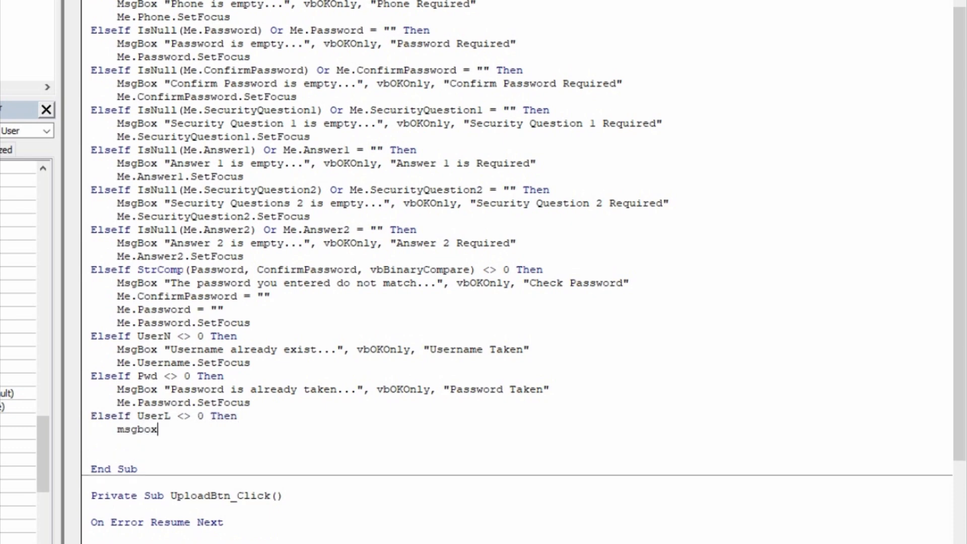
{"action": "type", "text": "\""}
{"action": "type", "text": "The "}
{"action": "type", "text": "iser le"}
{"action": "type", "text": "vle"}
{"action": "key", "text": "BackSpace"}
{"action": "key", "text": "BackSpace"}
{"action": "type", "text": "el you seletc"}
{"action": "key", "text": "BackSpace"}
{"action": "key", "text": "BackSpace"}
{"action": "type", "text": "cted is"}
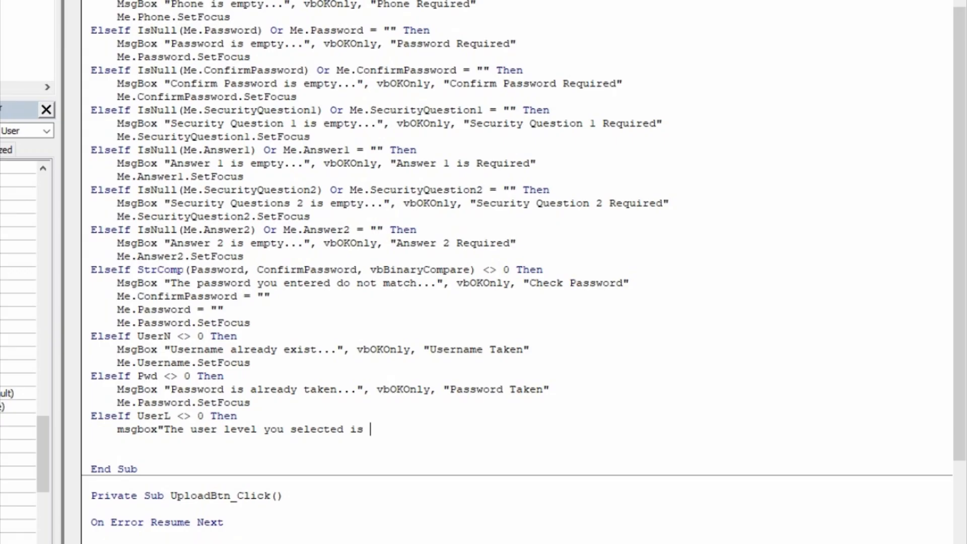
{"action": "type", "text": "already taken"}
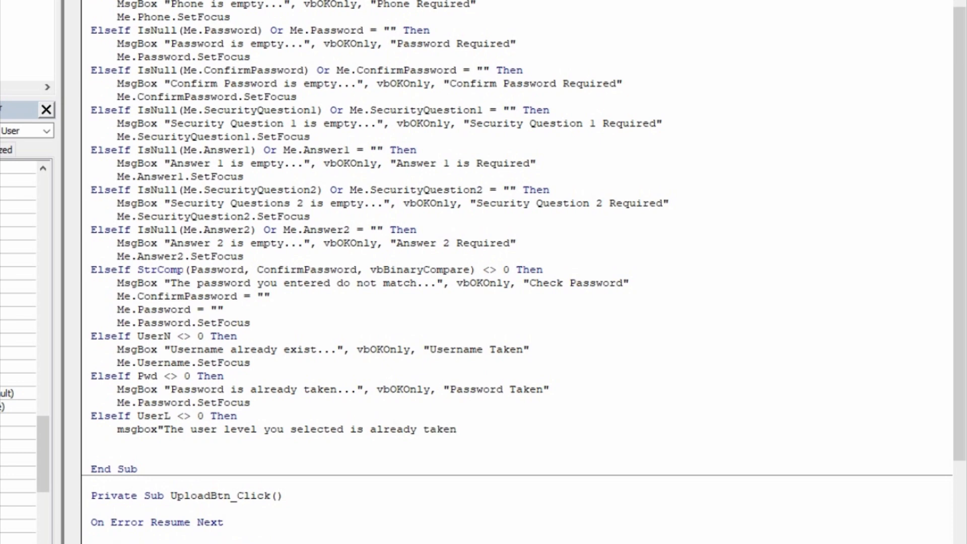
{"action": "type", "text": "...\",vboko"}
{"action": "key", "text": "Tab"}
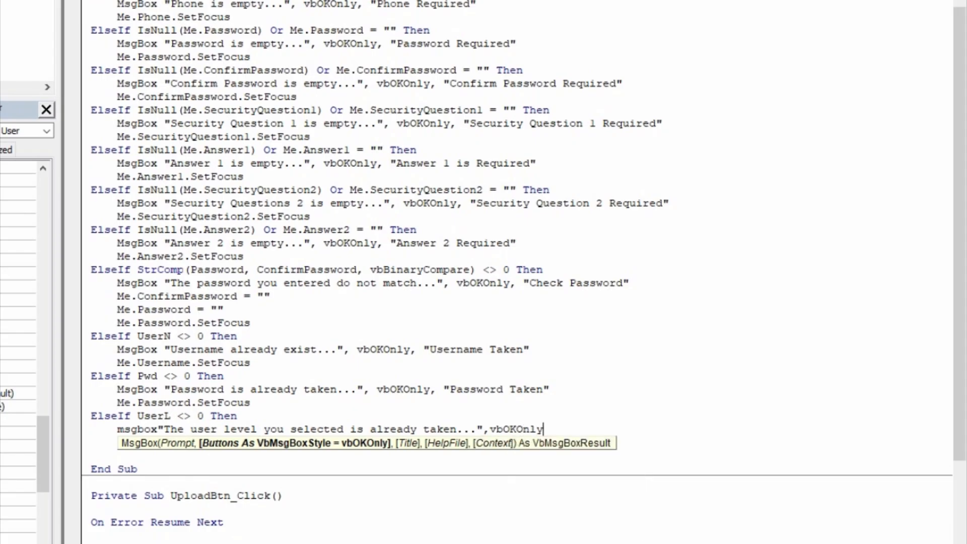
{"action": "type", "text": ",\""}
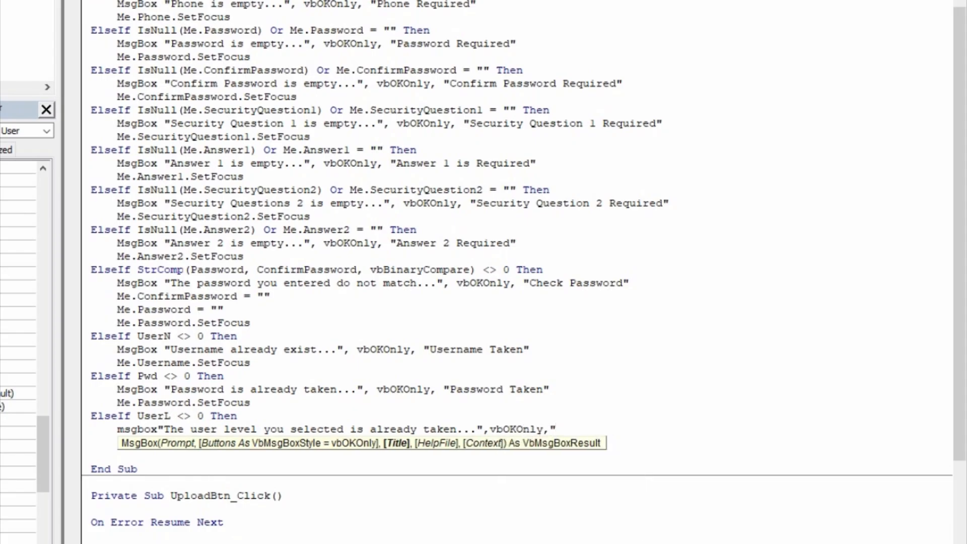
{"action": "type", "text": "User Level e"}
{"action": "type", "text": "Exist\""}
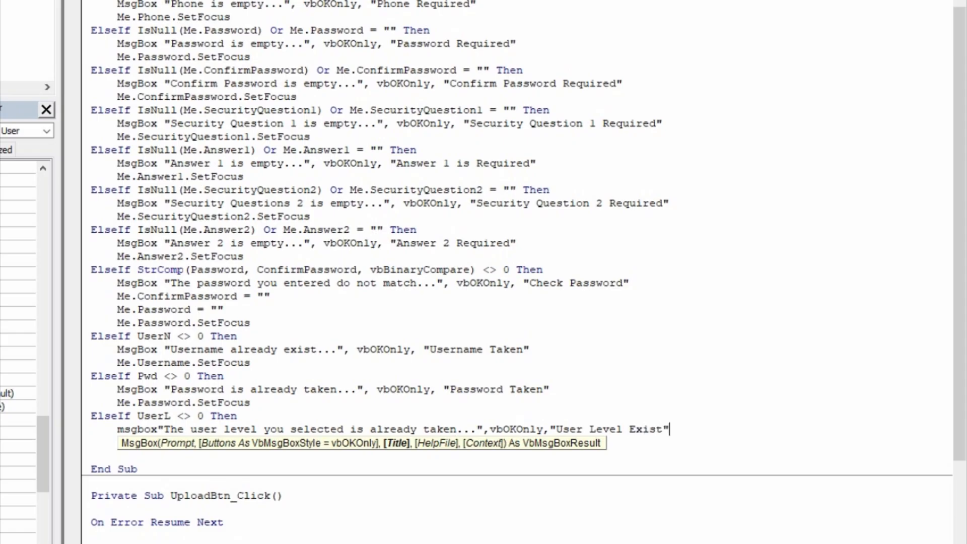
{"action": "key", "text": "Return"}
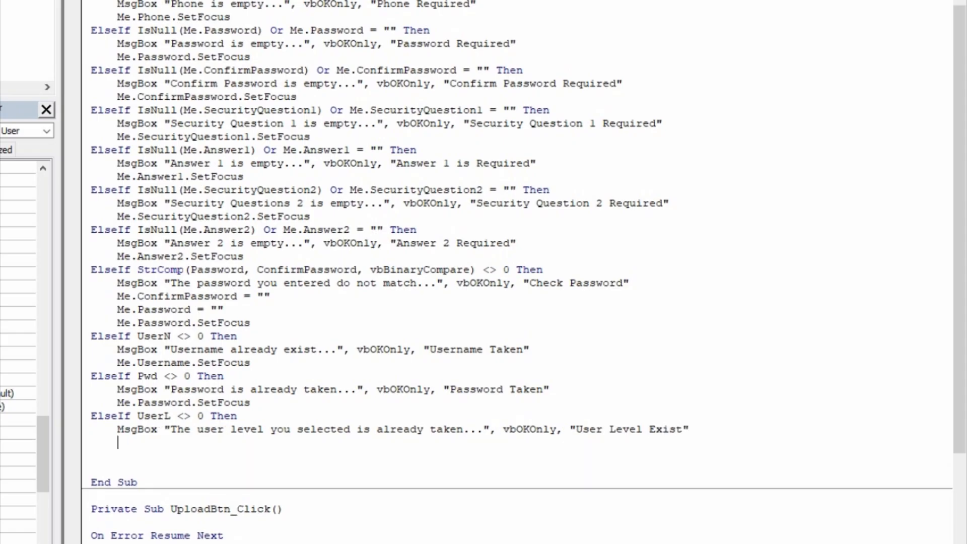
- Add Me.UserLevel.SetFocus and outdent the next line to the margin
{"action": "type", "text": "me.userl"}
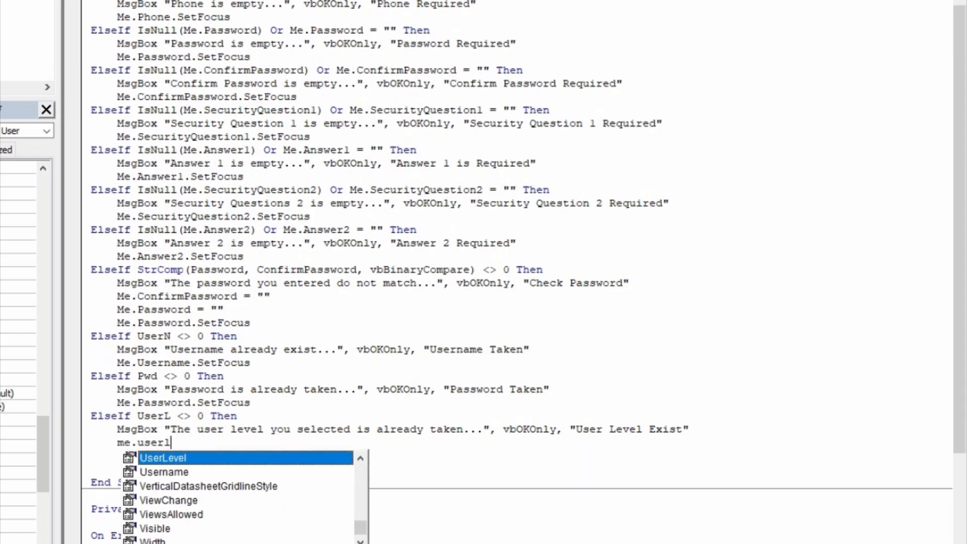
{"action": "key", "text": "Tab"}
{"action": "type", "text": ".set"}
{"action": "key", "text": "Tab"}
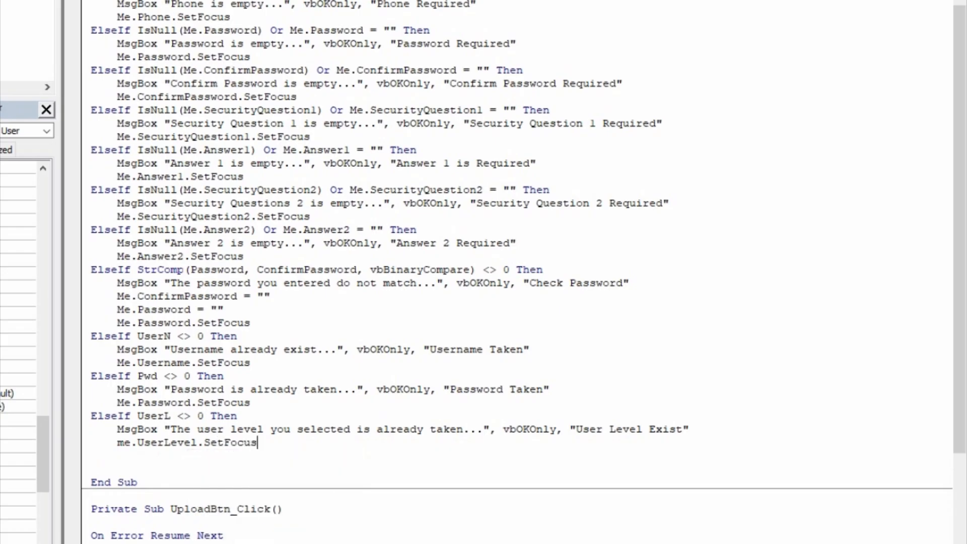
{"action": "key", "text": "Return"}
{"action": "key", "text": "BackSpace"}
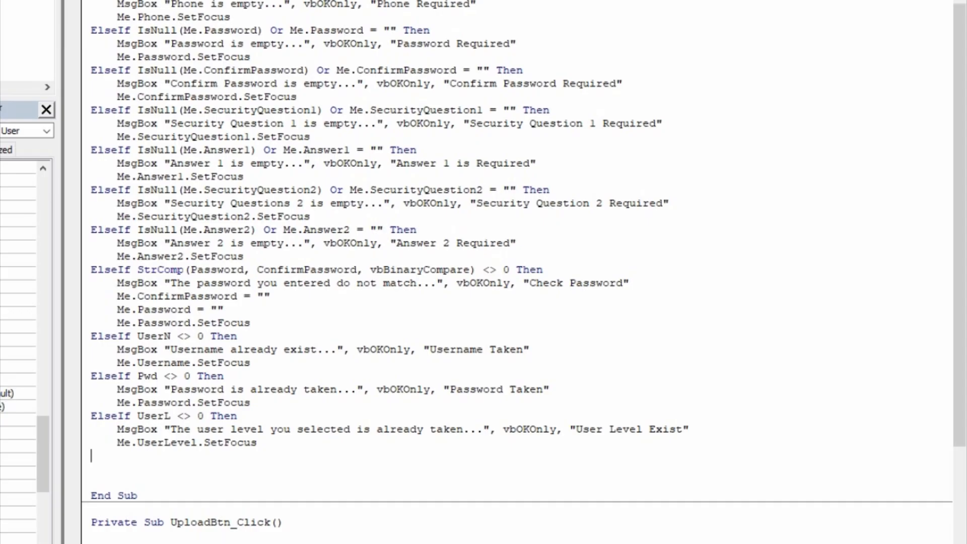
- Add the condition ElseIf Not Len(Phone) = 10 Then, removing a stray backslash
{"action": "type", "text": "elseif not len(phone"}
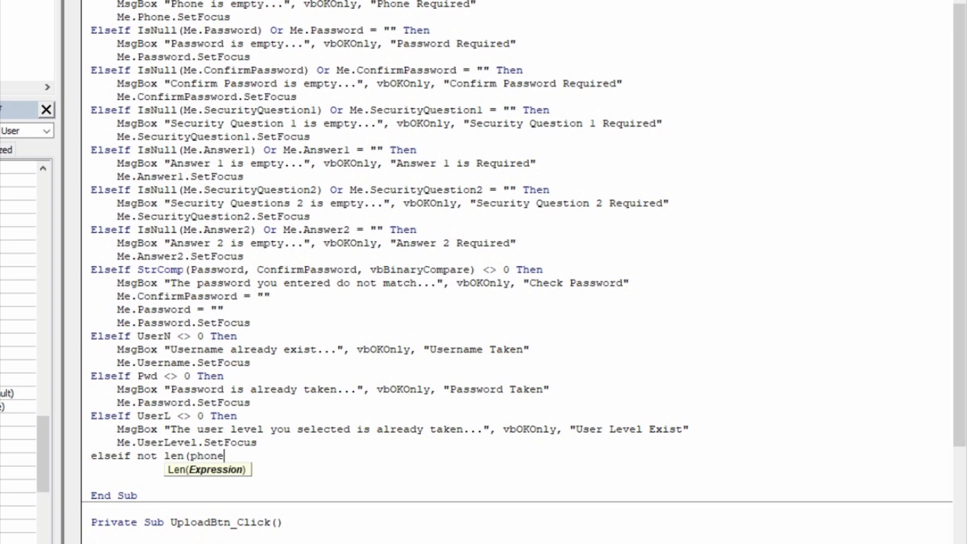
{"action": "type", "text": ")="}
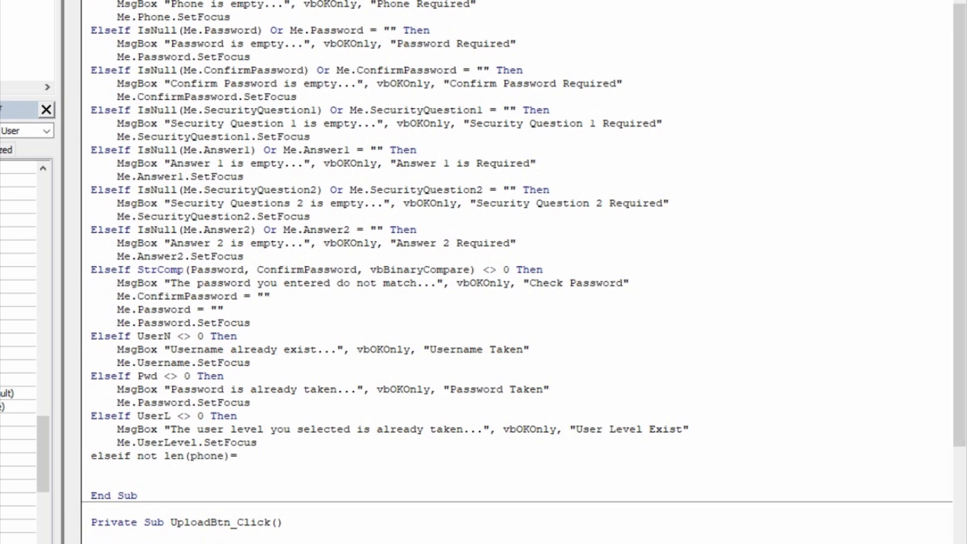
{"action": "type", "text": "10 then\\"}
{"action": "key", "text": "Return"}
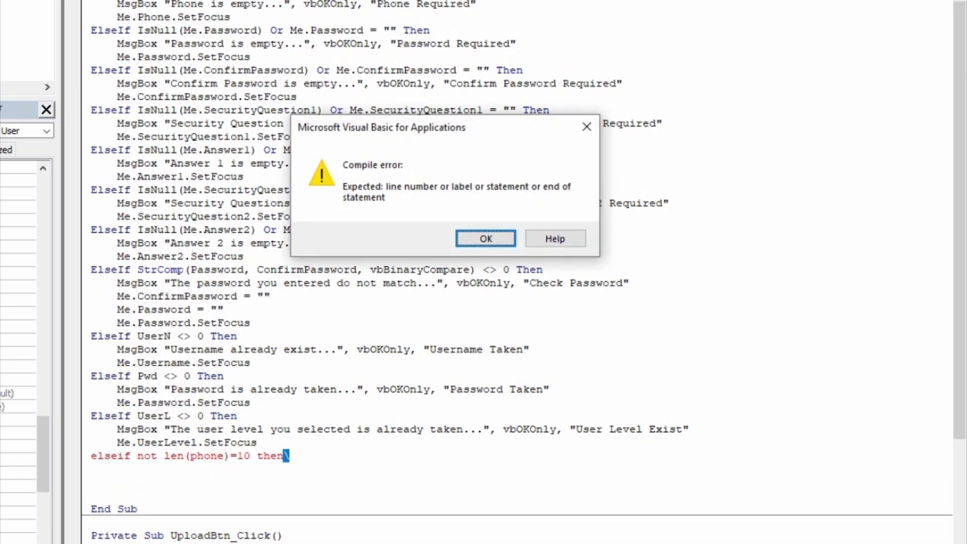
{"action": "key", "text": "Return"}
{"action": "key", "text": "BackSpace"}
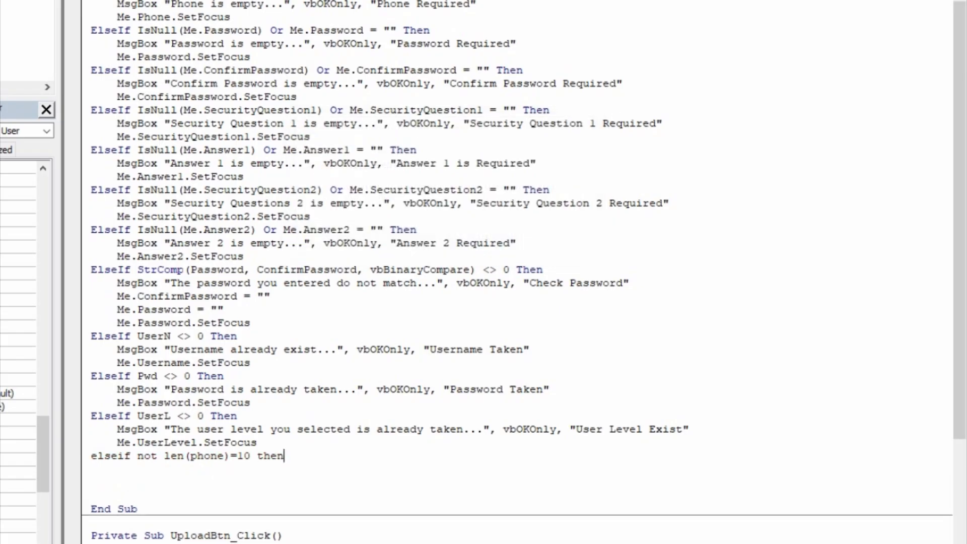
{"action": "key", "text": "Return"}
- Warn "Phone numbe should contain 10 digits..." with vbOKOnly, titled "Insufficient Phone Digits"
{"action": "key", "text": "Tab"}
{"action": "type", "text": "msgbox"}
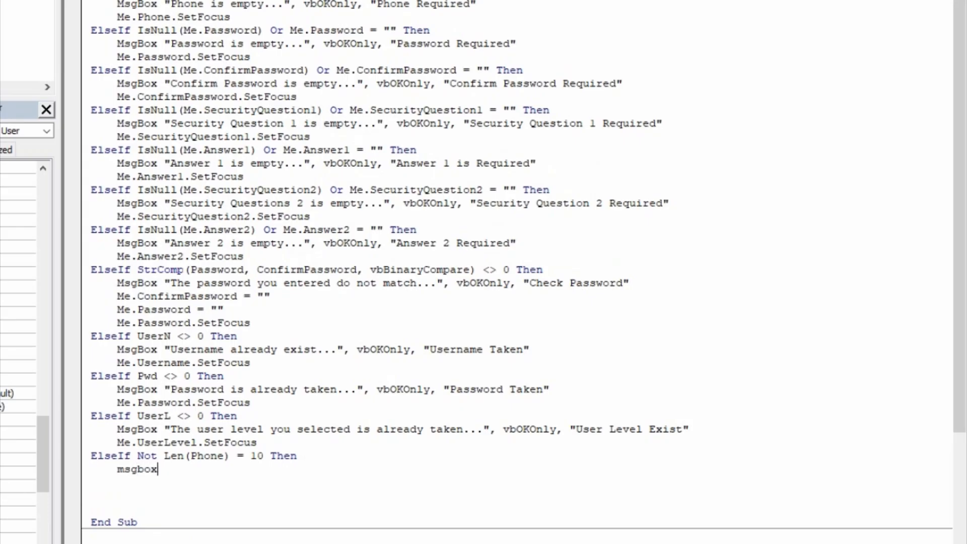
{"action": "type", "text": "\"Phone numbe s"}
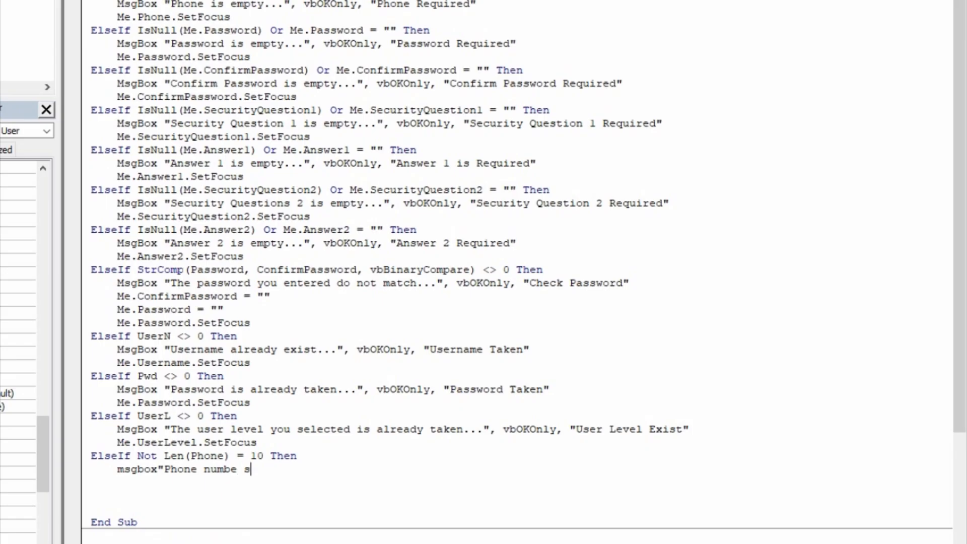
{"action": "type", "text": "hould contain 10 digits"}
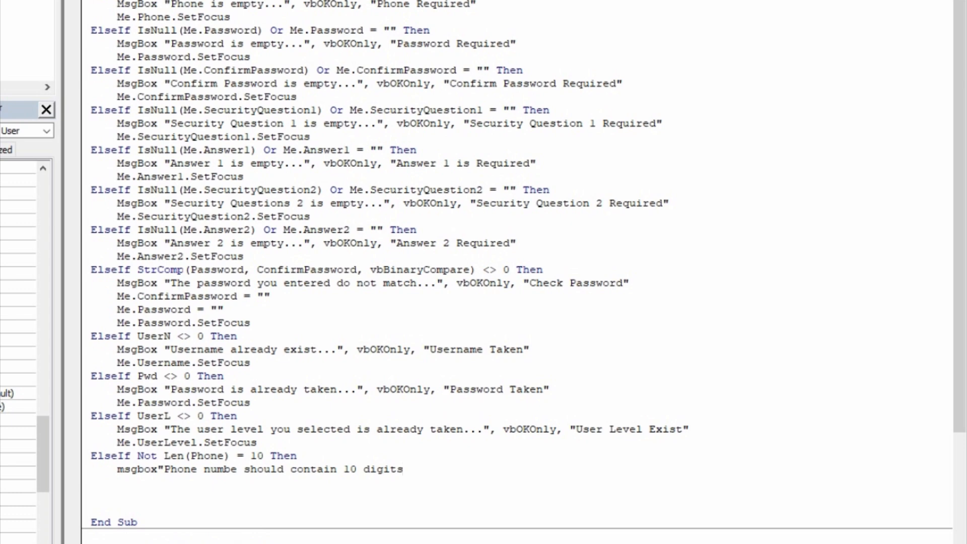
{"action": "type", "text": "...\","}
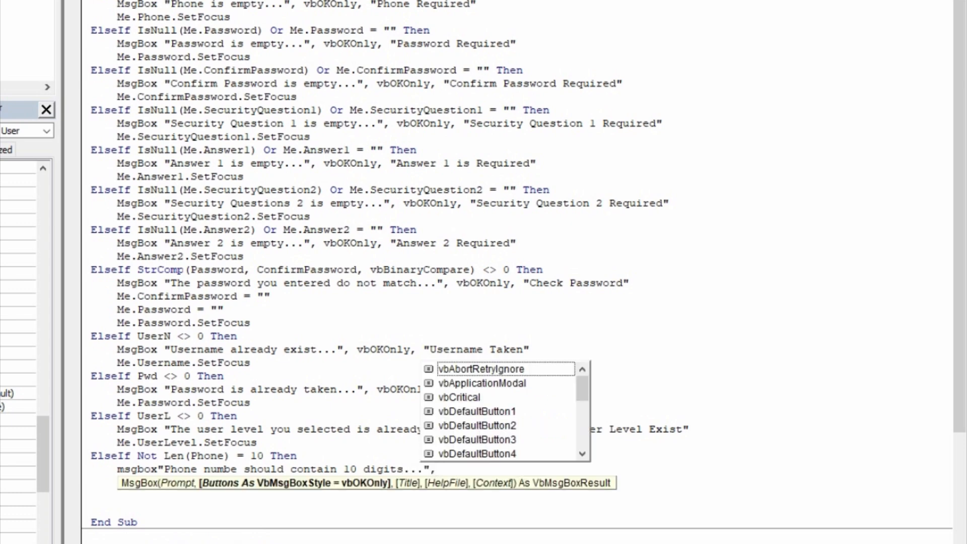
{"action": "type", "text": "vboko"}
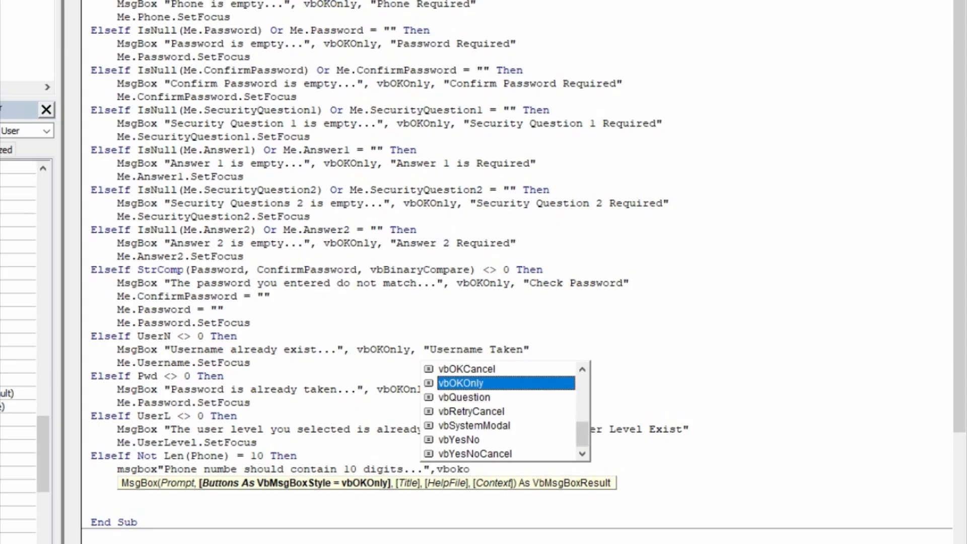
{"action": "type", "text": ",\""}
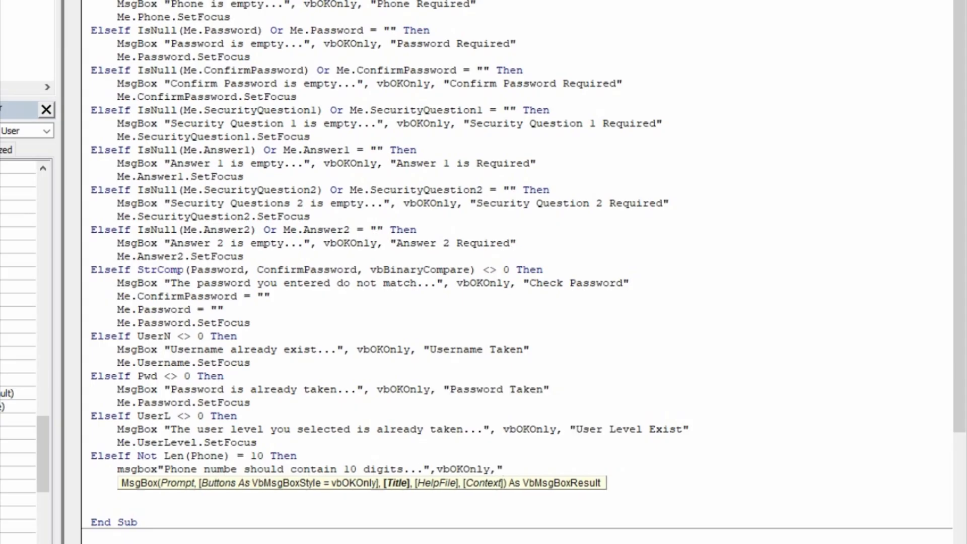
{"action": "type", "text": "Insufficient Phone Digits"}
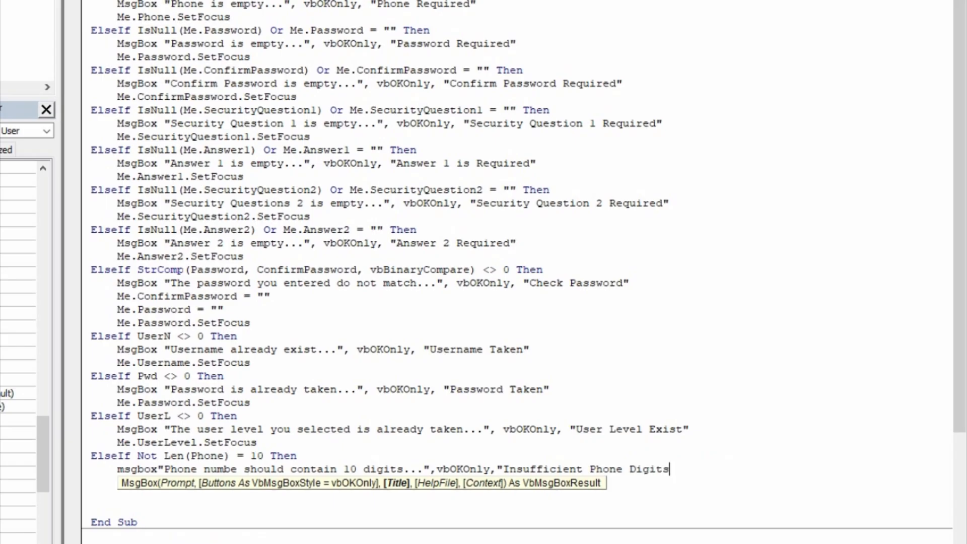
{"action": "type", "text": "\""}
{"action": "key", "text": "Return"}
- Add Me.Phone.SetFocus to return focus to the Phone field
{"action": "type", "text": "m"}
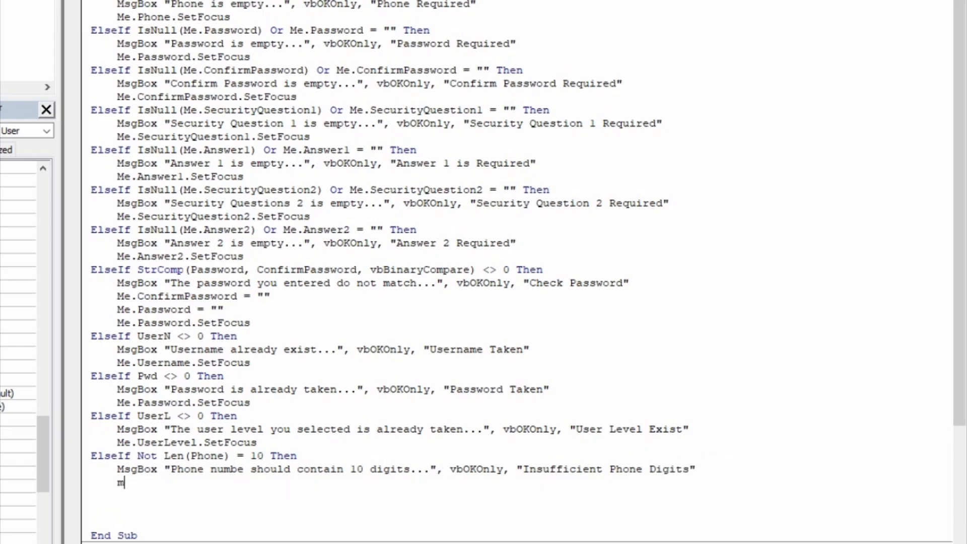
{"action": "type", "text": "e.phhone"}
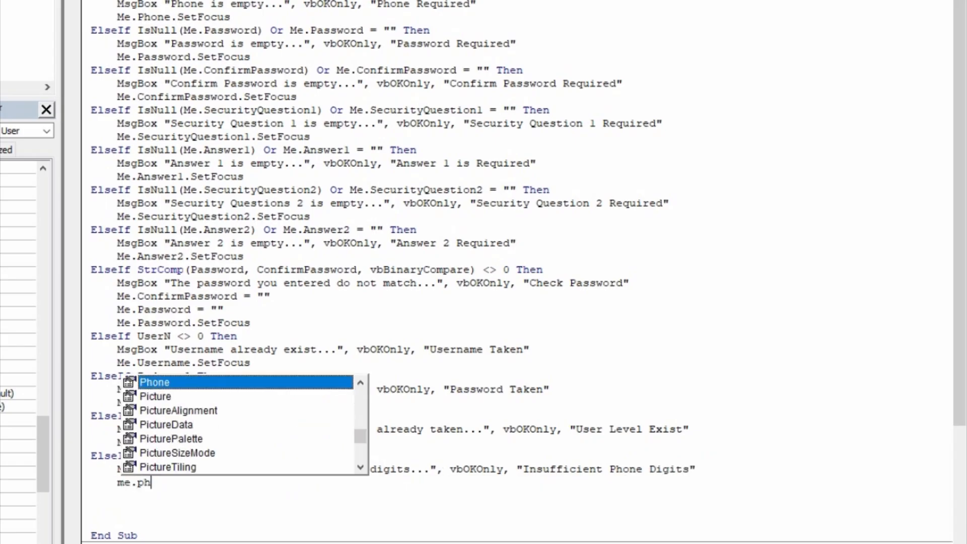
{"action": "key", "text": "BackSpace"}
{"action": "key", "text": "BackSpace"}
{"action": "key", "text": "BackSpace"}
{"action": "key", "text": "BackSpace"}
{"action": "type", "text": "one.set"}
{"action": "key", "text": "Tab"}
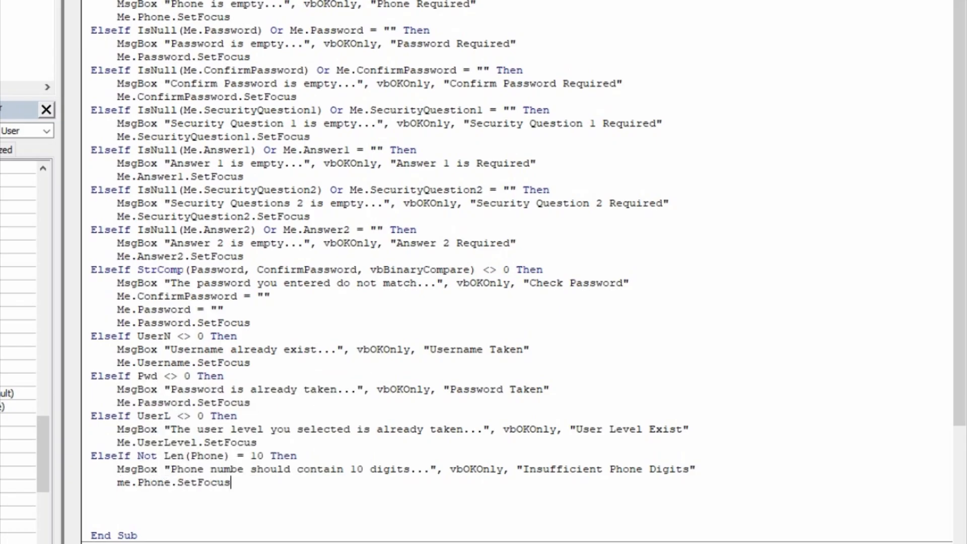
{"action": "key", "text": "Return"}
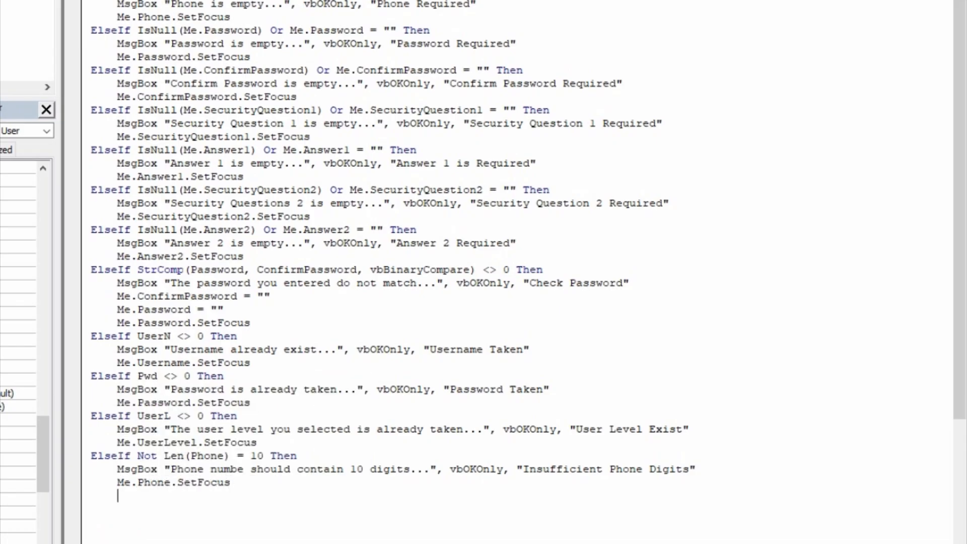
- Add an Else branch that saves the record with DoCmd.RunCommand acCmdSave
{"action": "scroll", "coordinate": [514, 289], "scroll_direction": "down", "scroll_amount": 5}
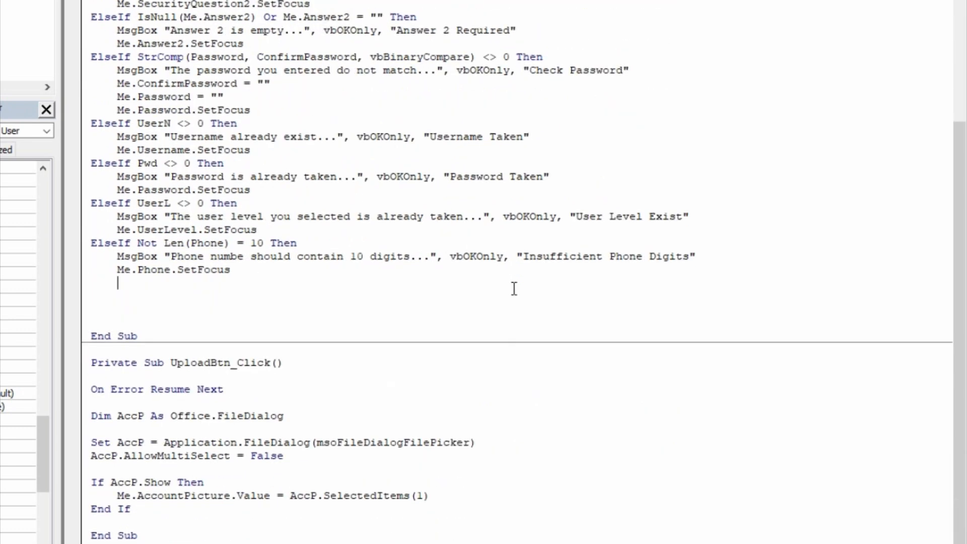
{"action": "key", "text": "BackSpace"}
{"action": "type", "text": "else"}
{"action": "key", "text": "Return"}
{"action": "key", "text": "Tab"}
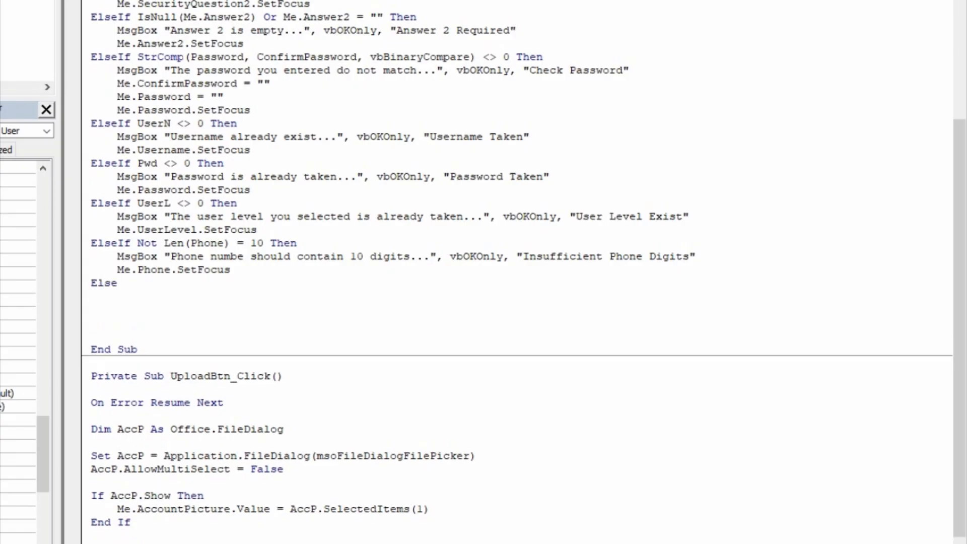
{"action": "type", "text": "docmd."}
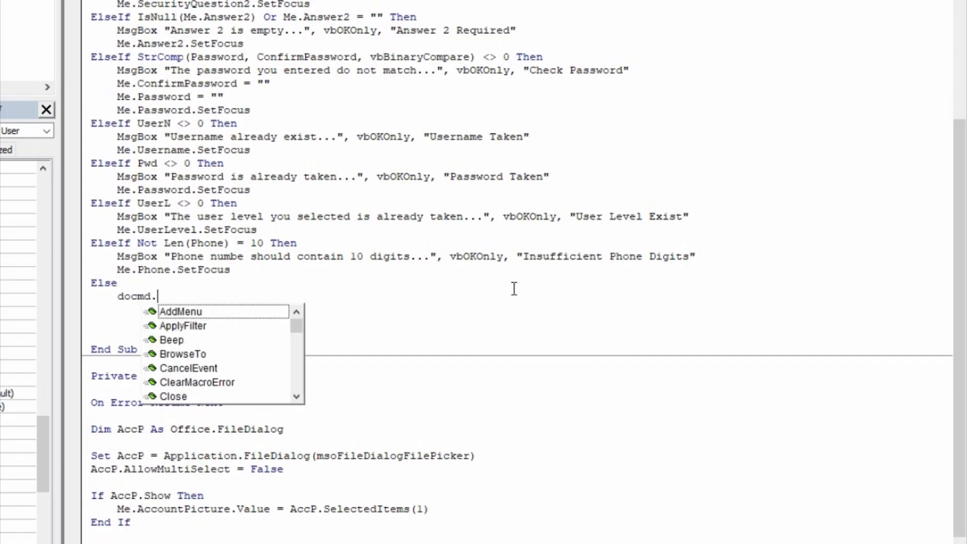
{"action": "type", "text": "rund"}
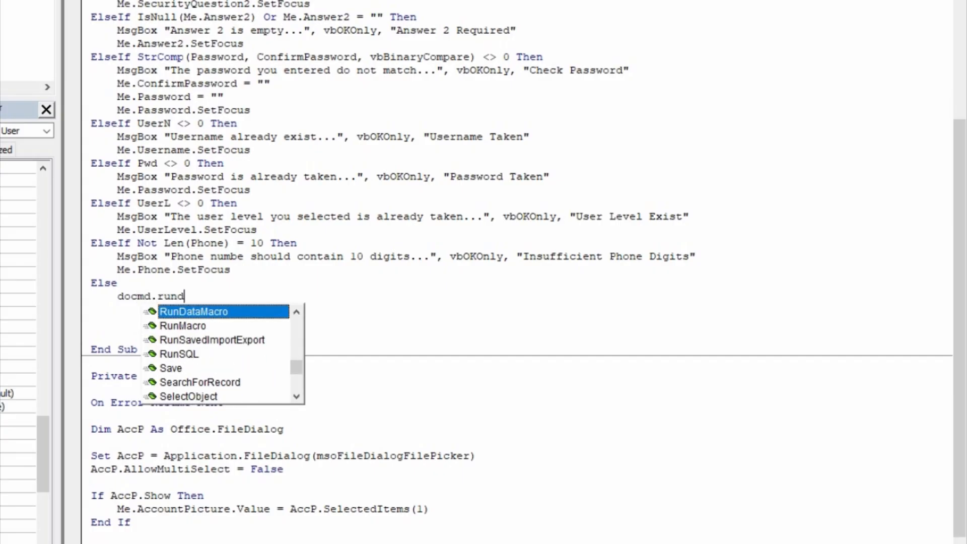
{"action": "key", "text": "BackSpace"}
{"action": "type", "text": "accms"}
{"action": "key", "text": "BackSpace"}
{"action": "type", "text": "ds"}
{"action": "key", "text": "Tab"}
{"action": "key", "text": "Return"}
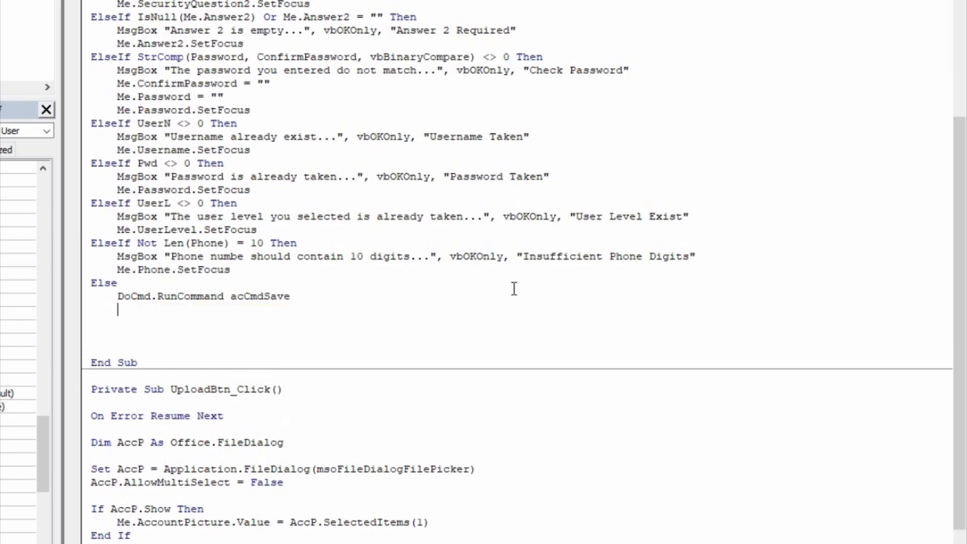
- Add a vbOKOnly MsgBox 'Registered successfully...' titled 'Registered Successfully', then outdent the next line
{"action": "type", "text": "msgbox\"Registered successf"}
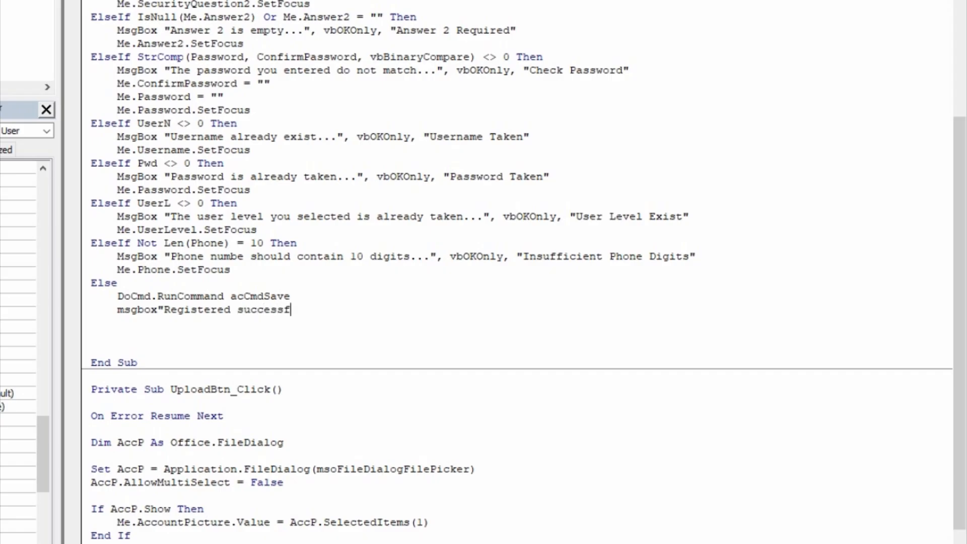
{"action": "type", "text": "ully... Preceed"}
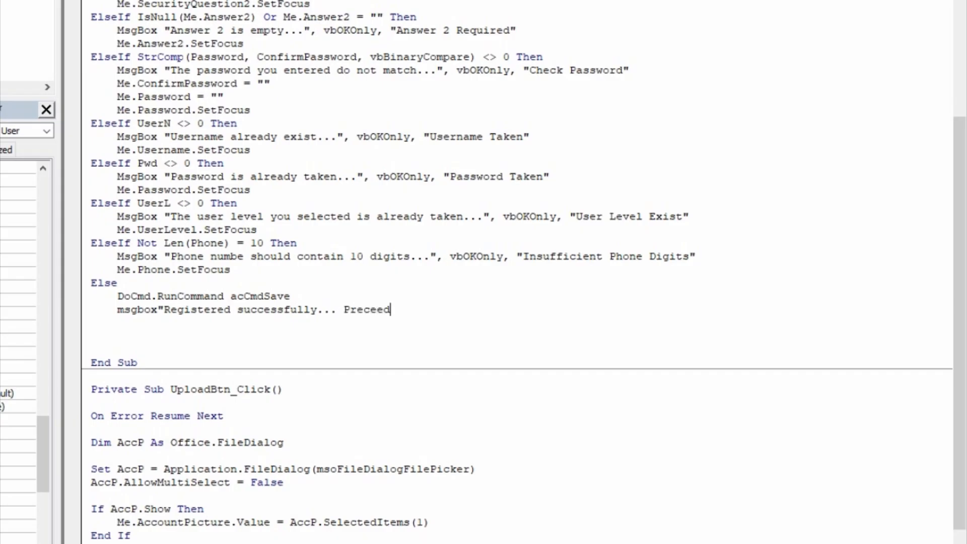
{"action": "type", "text": " to the logi"}
{"action": "type", "text": "n page "}
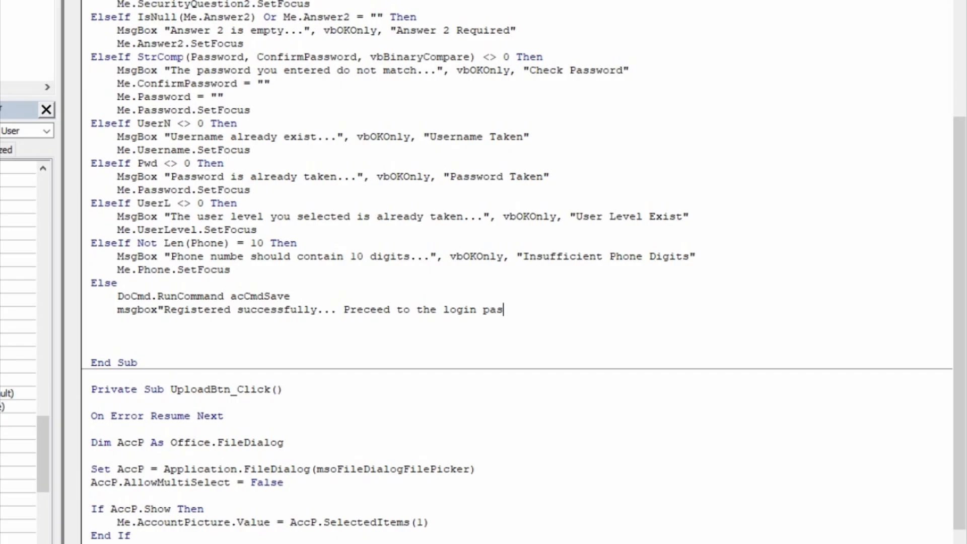
{"action": "type", "text": "to enter your "}
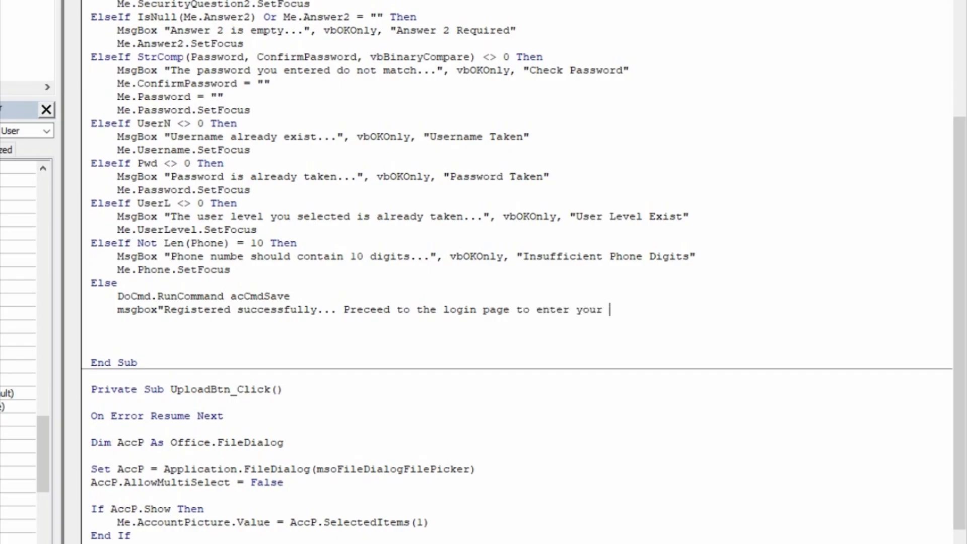
{"action": "type", "text": "credentials"}
{"action": "key", "text": "BackSpace"}
{"action": "key", "text": "BackSpace"}
{"action": "key", "text": "BackSpace"}
{"action": "type", "text": "als."}
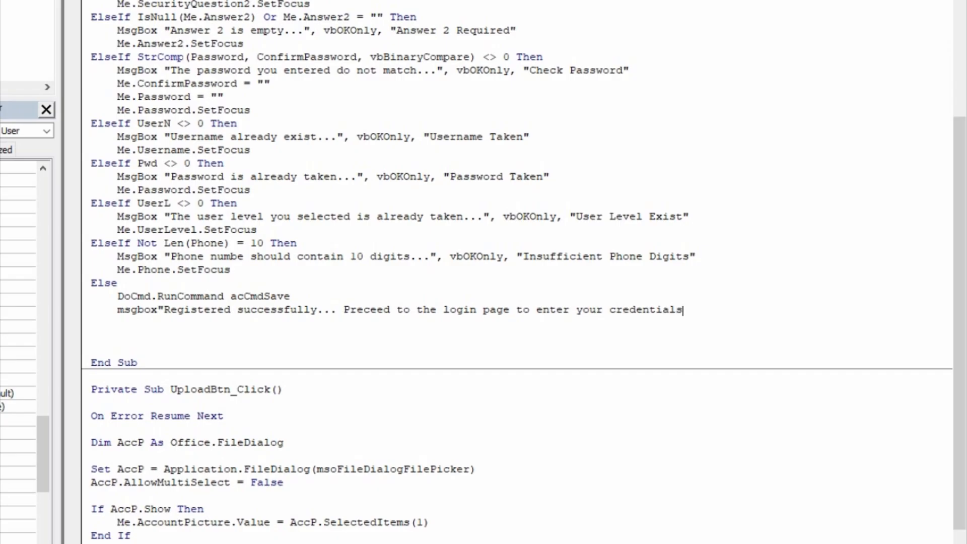
{"action": "type", "text": "..\",vboko"}
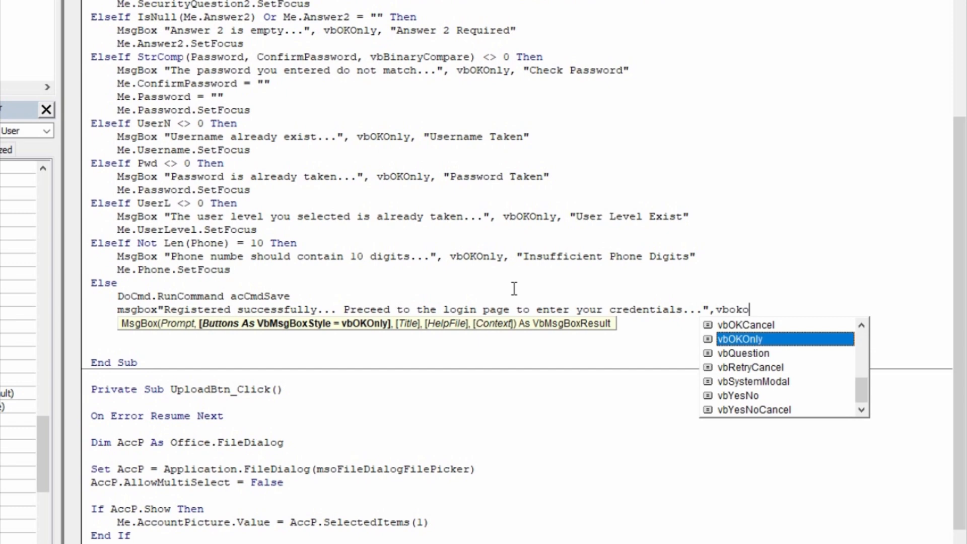
{"action": "key", "text": "Tab"}
{"action": "type", "text": ","}
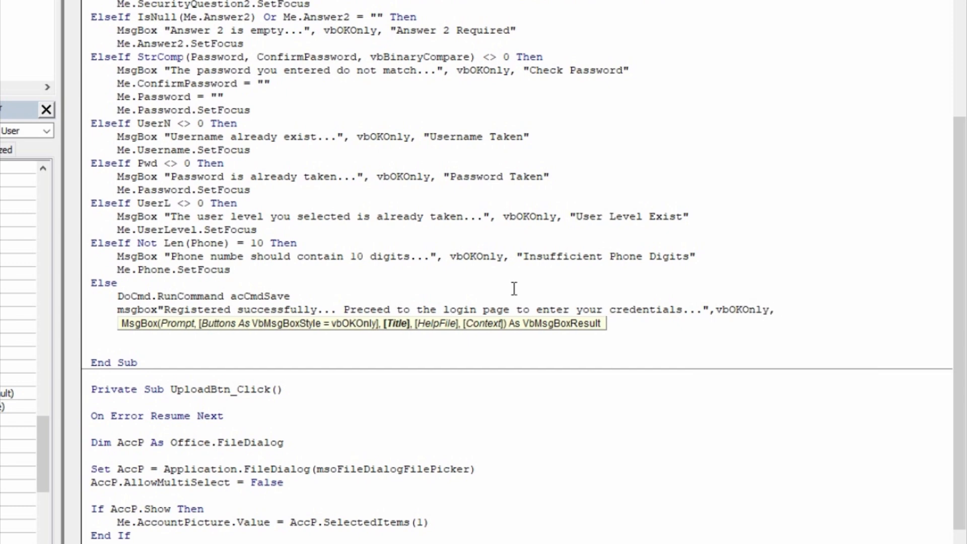
{"action": "type", "text": "\"Registered S"}
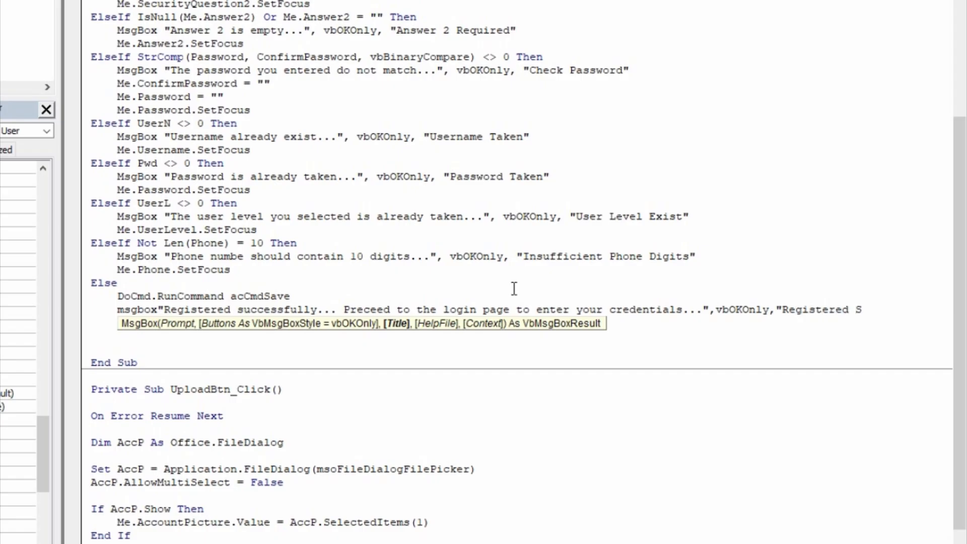
{"action": "type", "text": "uccessfull"}
{"action": "type", "text": "y\""}
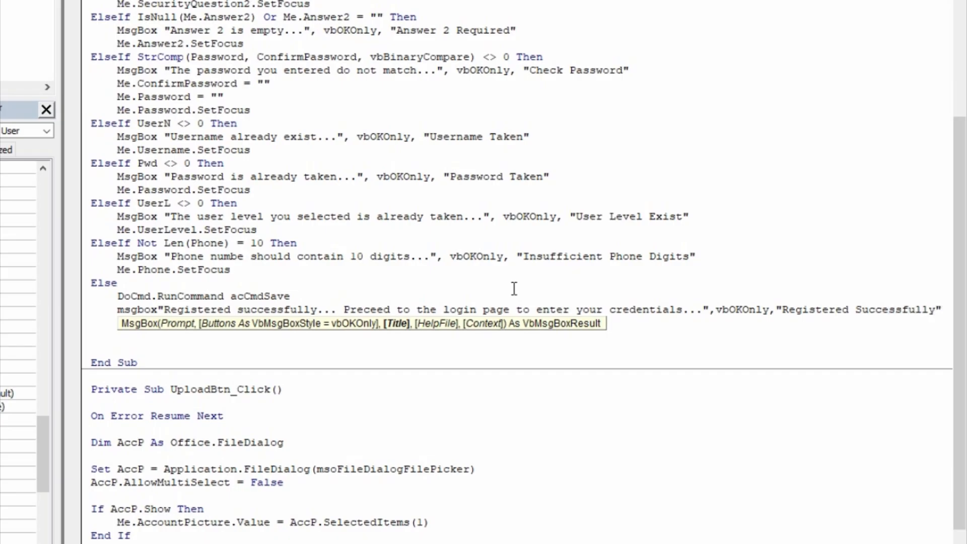
{"action": "key", "text": "Return"}
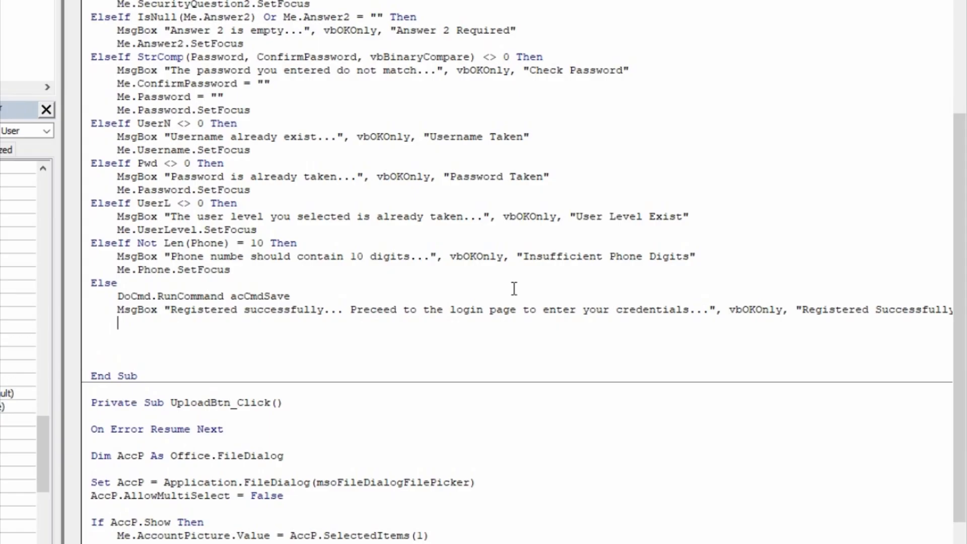
{"action": "key", "text": "BackSpace"}
- Add End If to close the validation block, then review the code and check the Debug menu
{"action": "type", "text": "endif"}
{"action": "key", "text": "Return"}
{"action": "scroll", "coordinate": [495, 303], "scroll_direction": "up", "scroll_amount": 8}
{"action": "scroll", "coordinate": [494, 295], "scroll_direction": "up", "scroll_amount": 1}
{"action": "scroll", "coordinate": [494, 294], "scroll_direction": "down", "scroll_amount": 10}
{"action": "scroll", "coordinate": [494, 295], "scroll_direction": "up", "scroll_amount": 3}
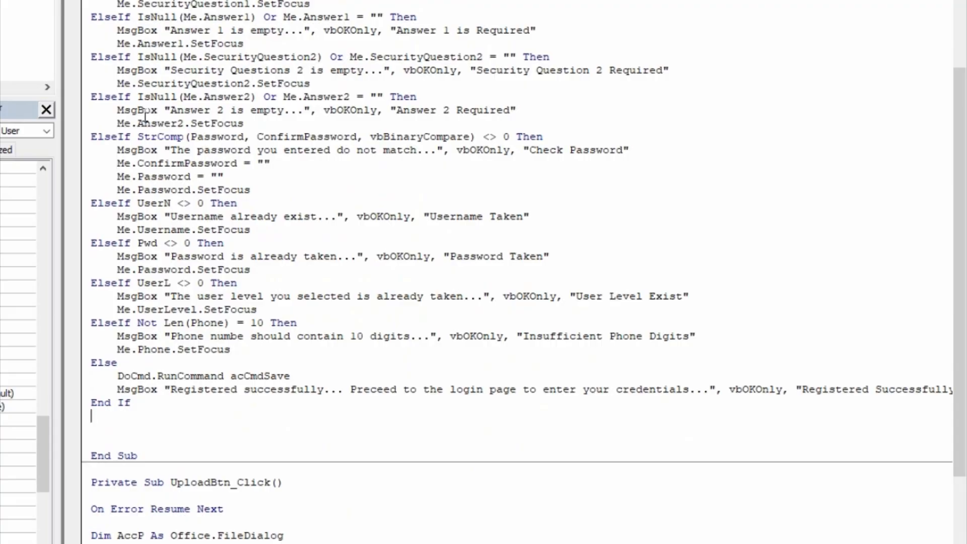
{"action": "key", "text": "alt+d"}
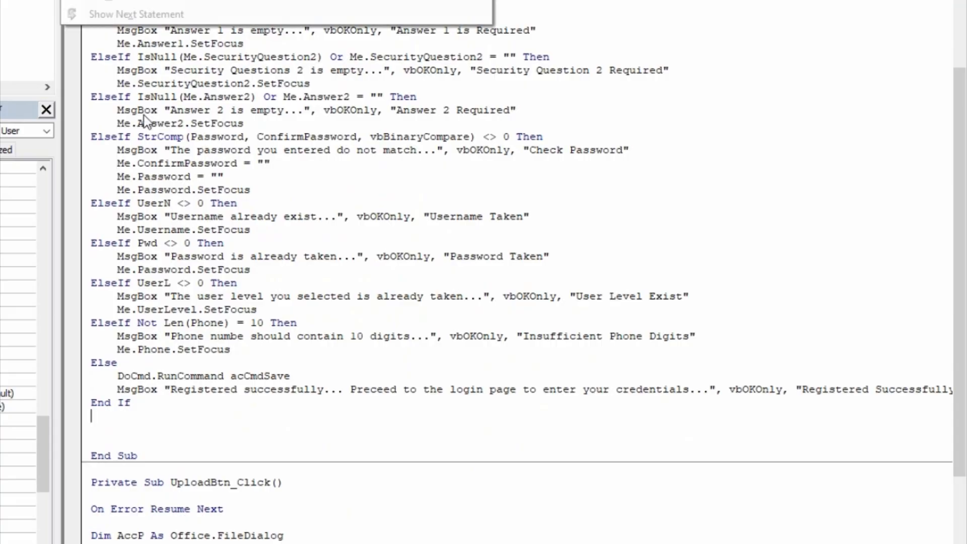
{"action": "key", "text": "Escape"}
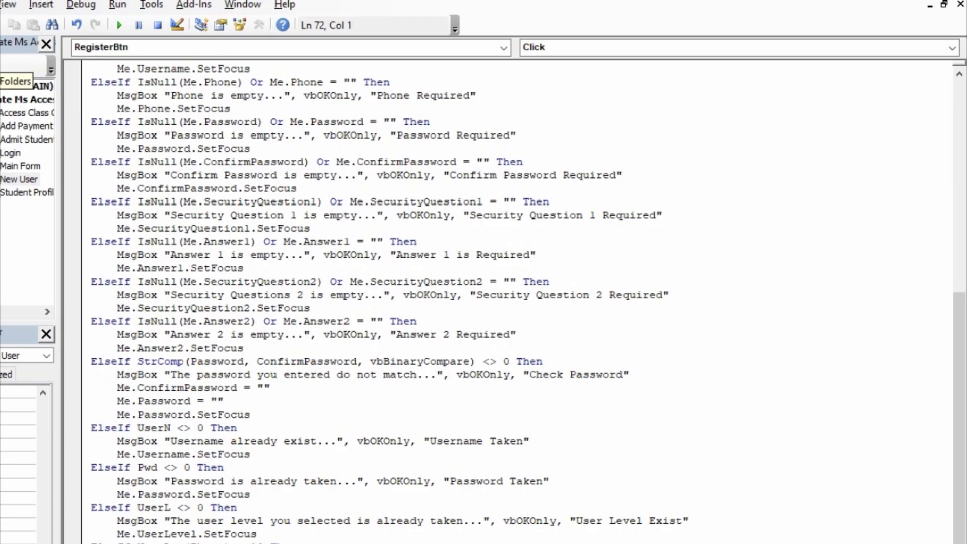
- Run the New User form and click Register empty twice, dismissing the First Name warning
{"action": "left_click", "coordinate": [935, 4]}
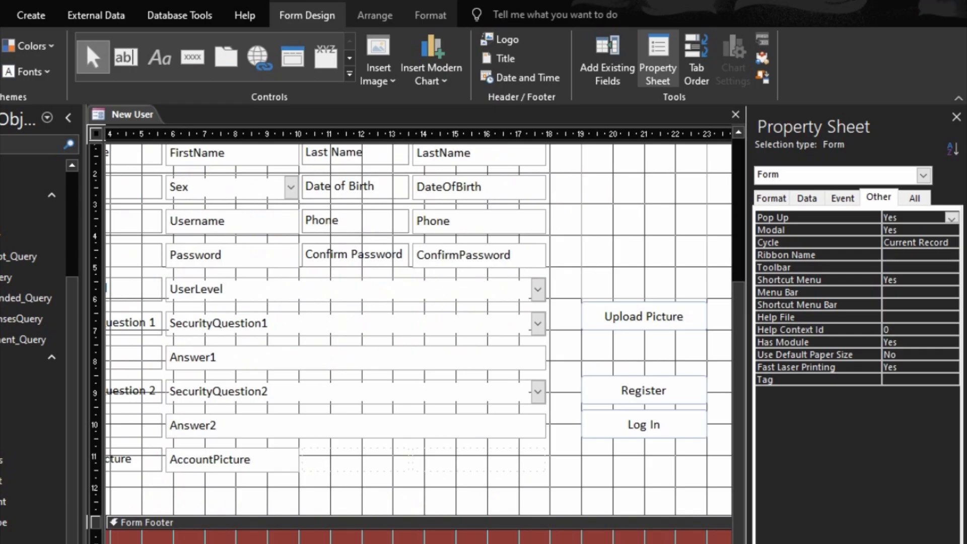
{"action": "key", "text": "F5"}
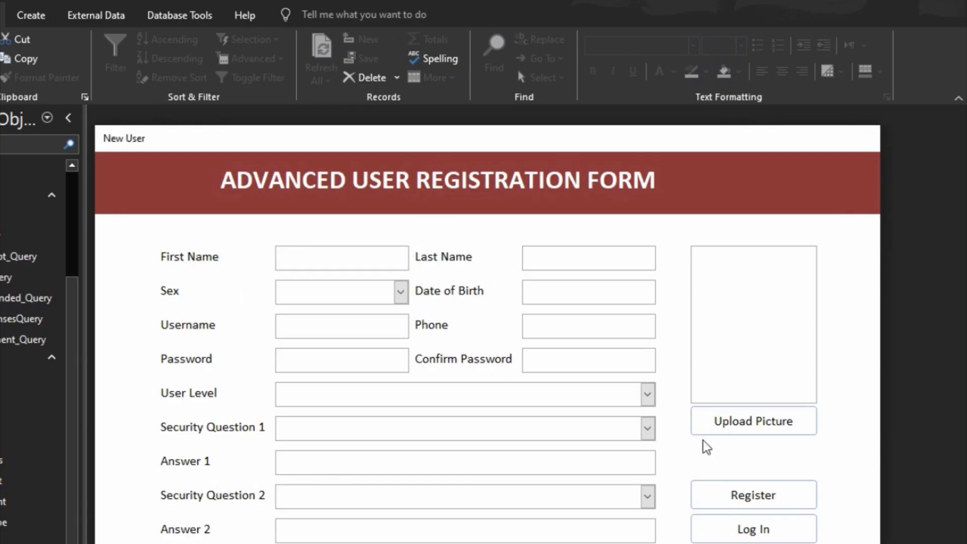
{"action": "left_click", "coordinate": [743, 495]}
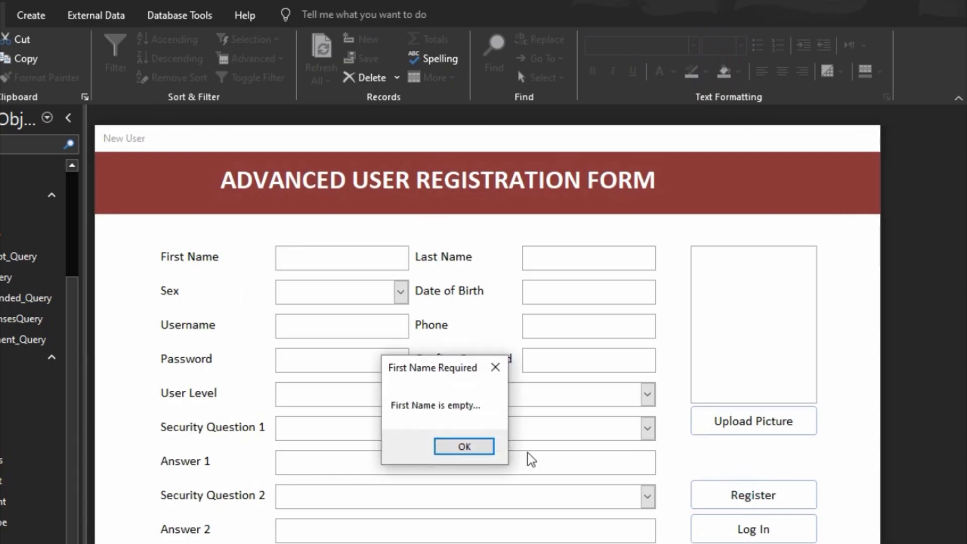
{"action": "left_click", "coordinate": [464, 448]}
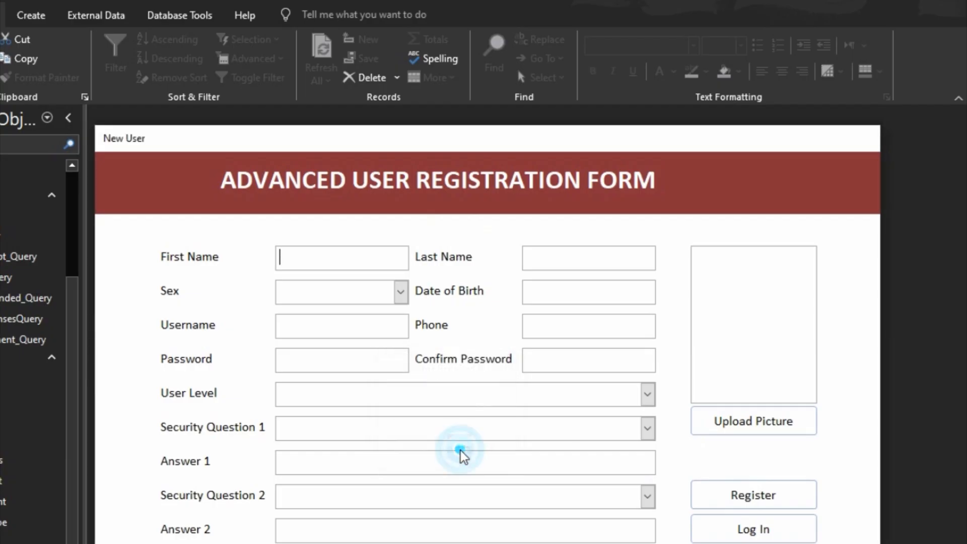
{"action": "left_click", "coordinate": [764, 508]}
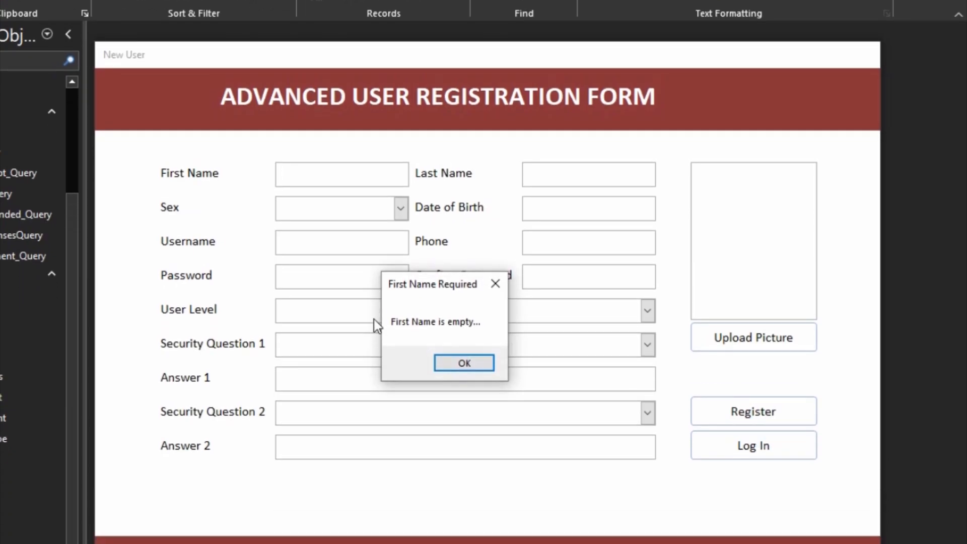
{"action": "left_click", "coordinate": [472, 364]}
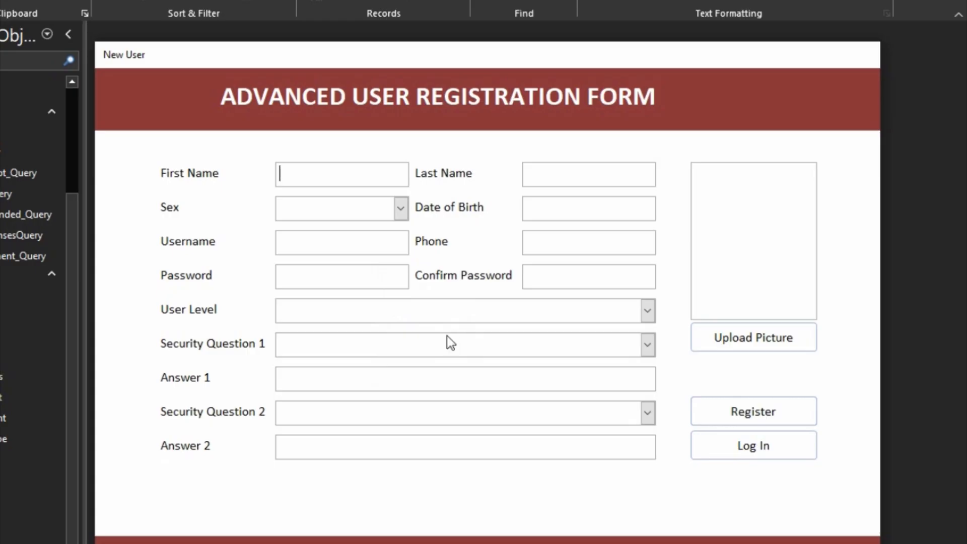
- Check the Sex, User Level and both Security Question drop-down lists without choosing anything
{"action": "left_click", "coordinate": [402, 208]}
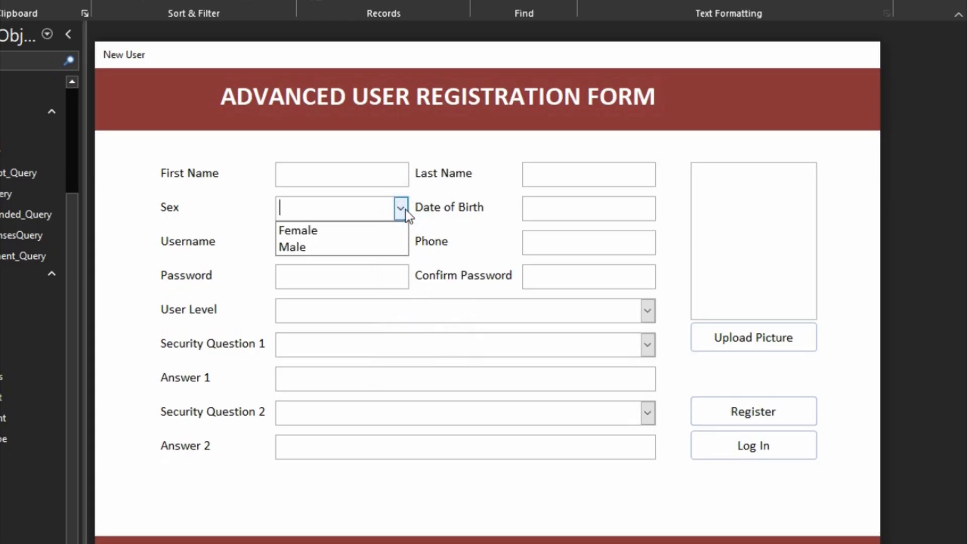
{"action": "left_click", "coordinate": [402, 208]}
{"action": "left_click", "coordinate": [646, 312]}
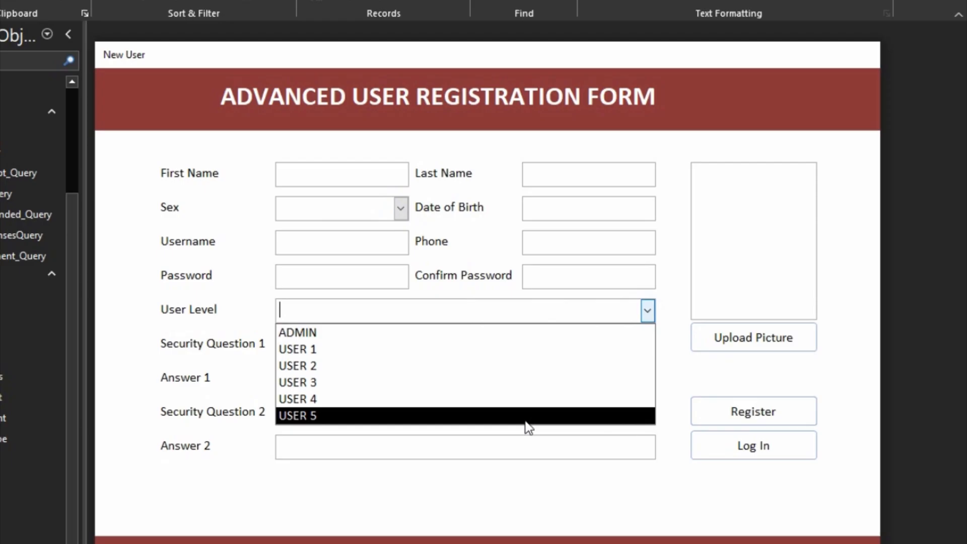
{"action": "left_click", "coordinate": [509, 454]}
{"action": "left_click", "coordinate": [648, 346]}
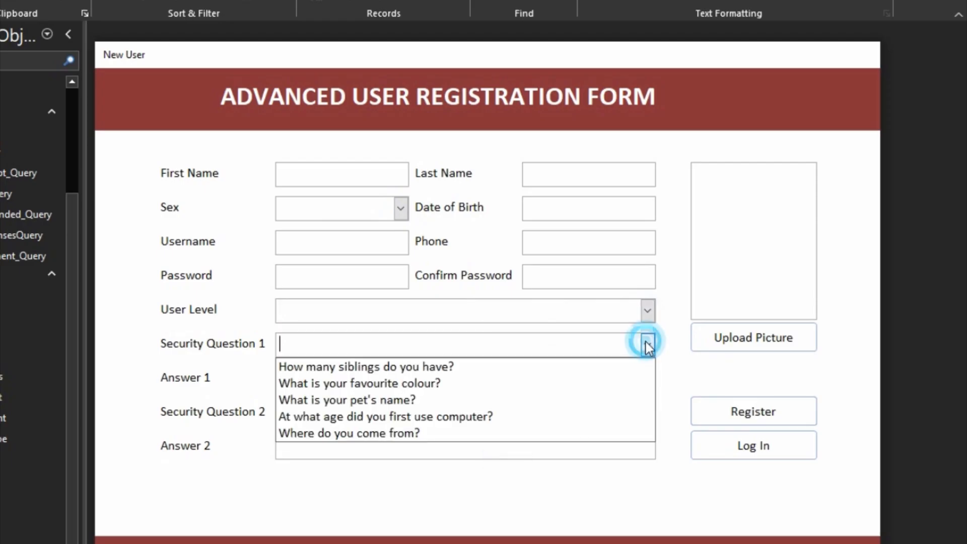
{"action": "left_click", "coordinate": [570, 488]}
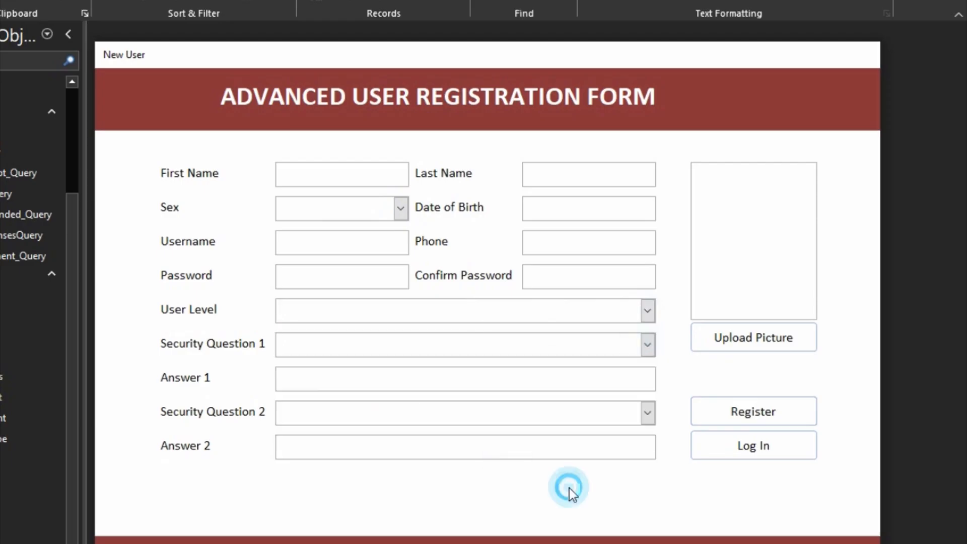
{"action": "left_click", "coordinate": [648, 413]}
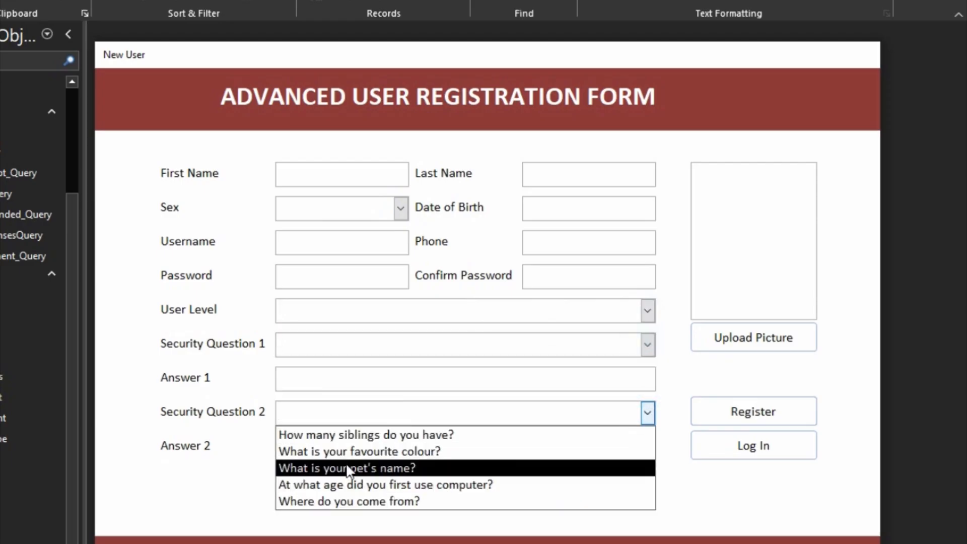
{"action": "left_click", "coordinate": [258, 495]}
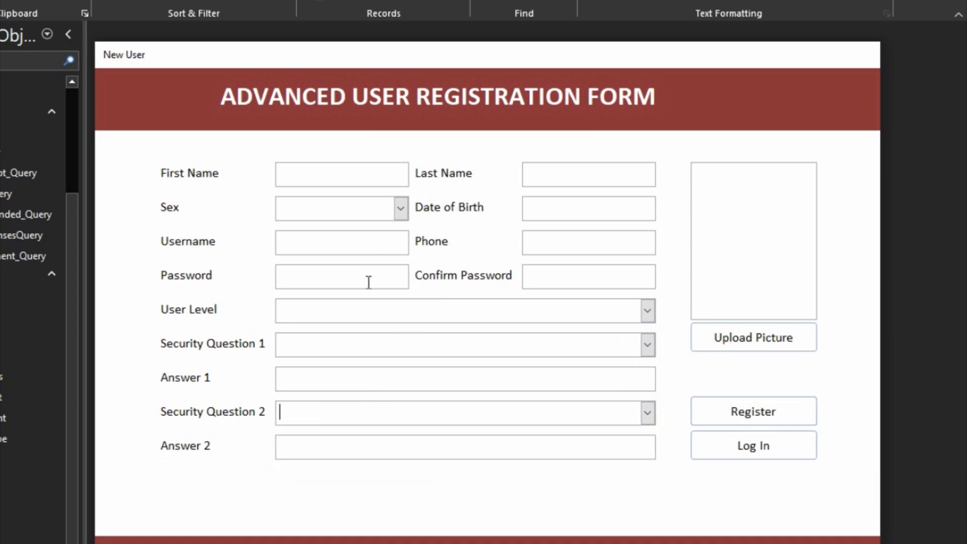
- Switch the New User form back to Design View
{"action": "right_click", "coordinate": [418, 283]}
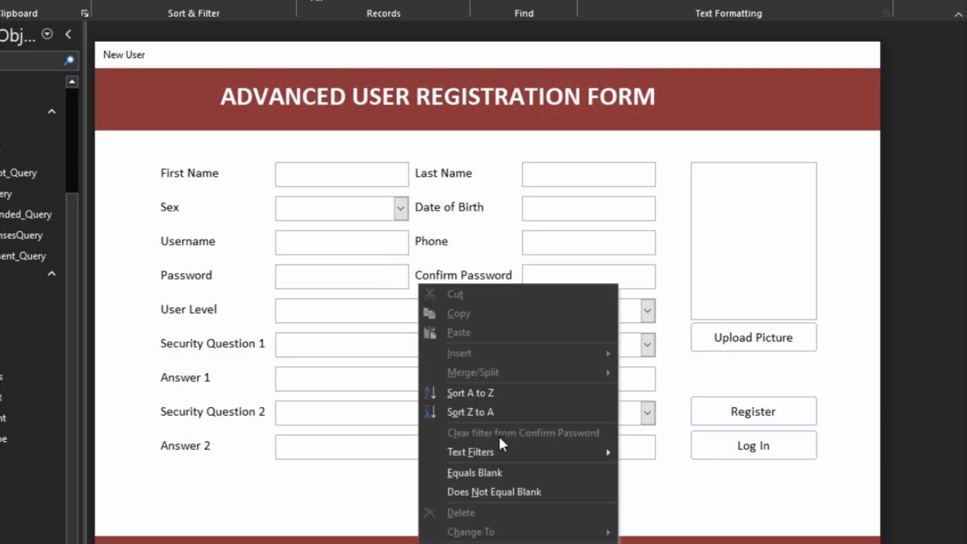
{"action": "right_click", "coordinate": [687, 469]}
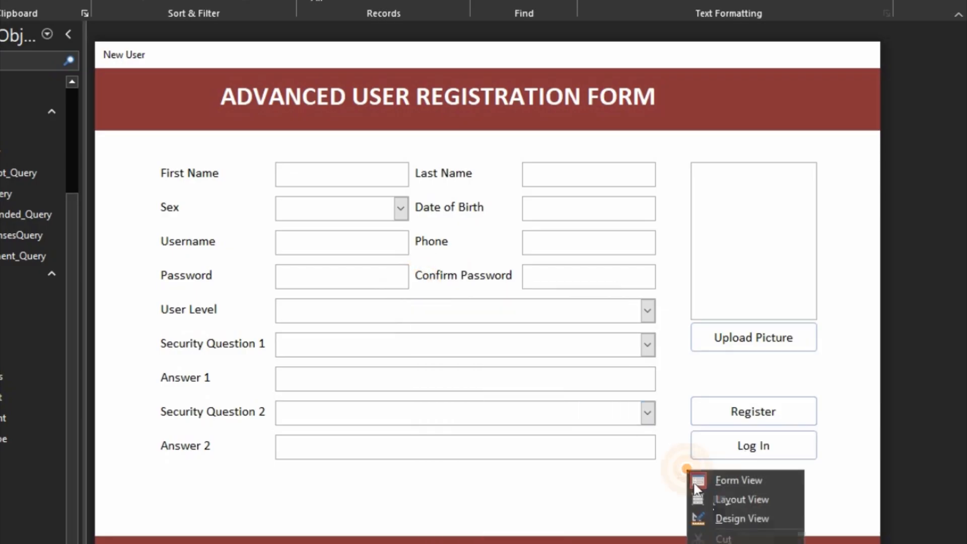
{"action": "left_click", "coordinate": [736, 518]}
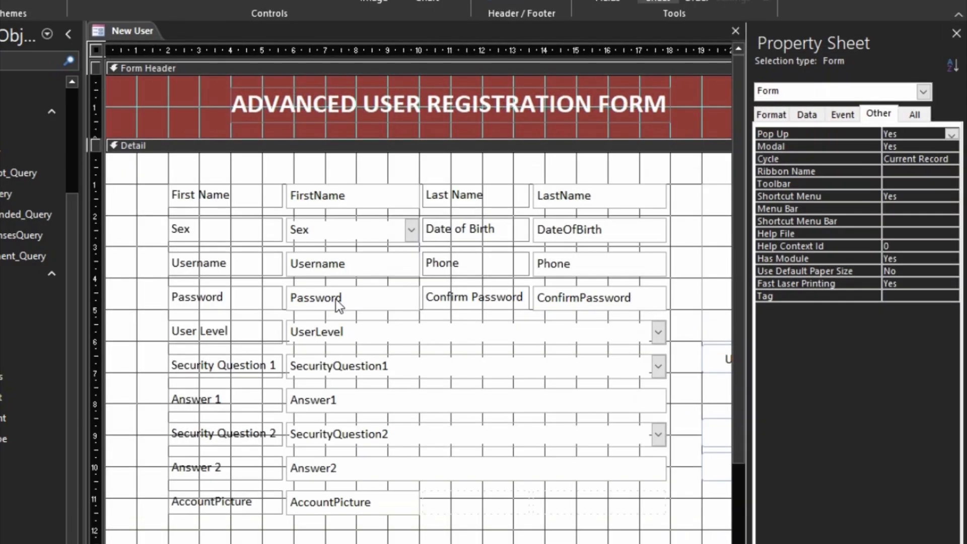
- Inspect the Password box's event properties, then bring up the Register button's shortcut menu for its code
{"action": "left_click", "coordinate": [337, 299]}
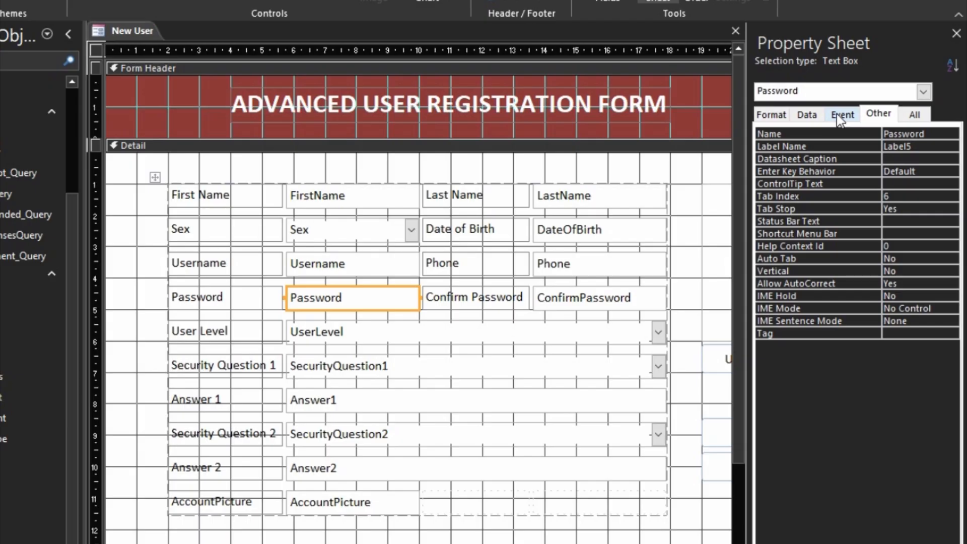
{"action": "scroll", "coordinate": [522, 416], "scroll_direction": "right", "scroll_amount": 5}
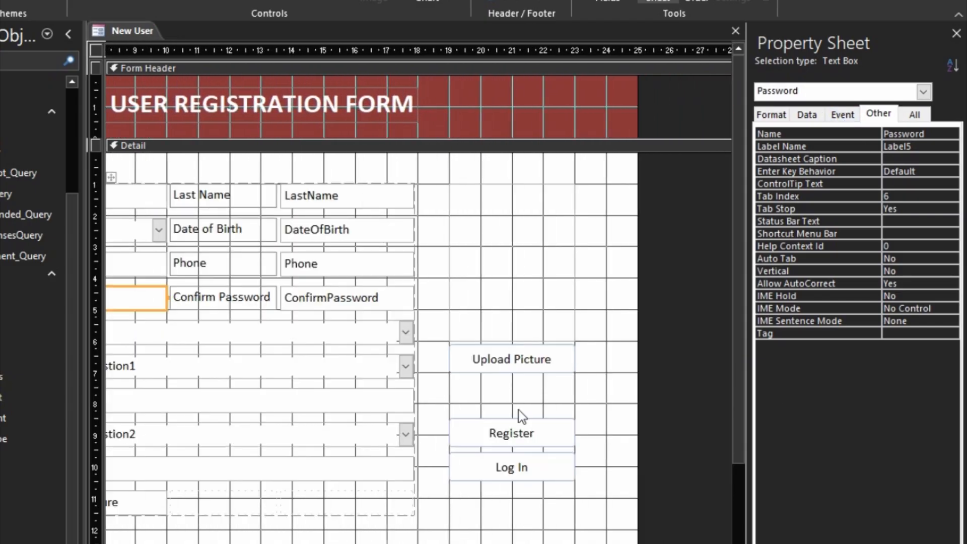
{"action": "scroll", "coordinate": [296, 295], "scroll_direction": "left", "scroll_amount": 5}
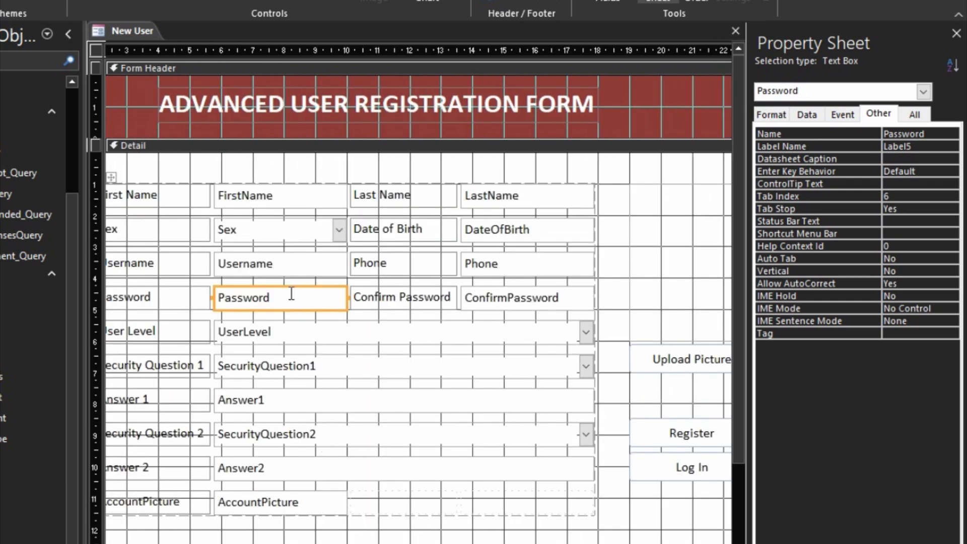
{"action": "left_click", "coordinate": [844, 116]}
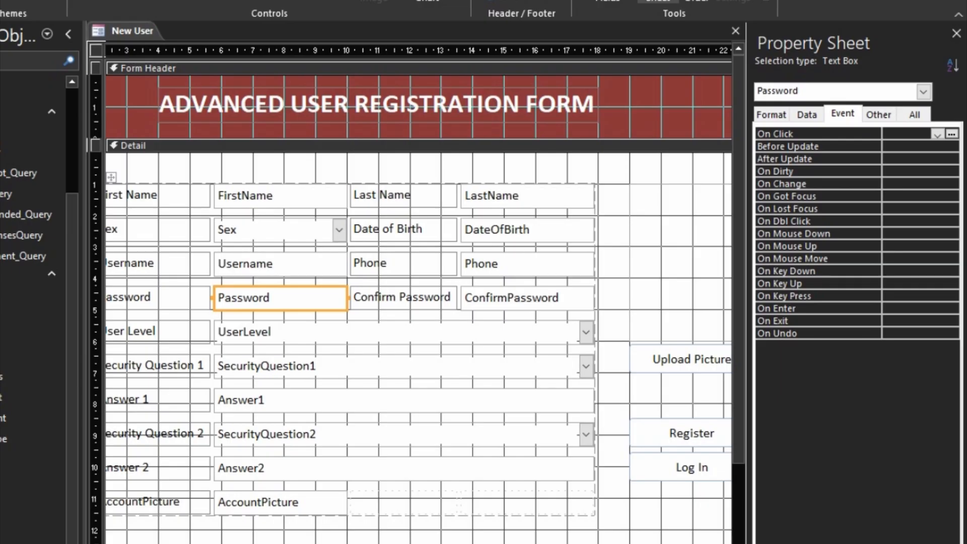
{"action": "scroll", "coordinate": [610, 465], "scroll_direction": "right", "scroll_amount": 3}
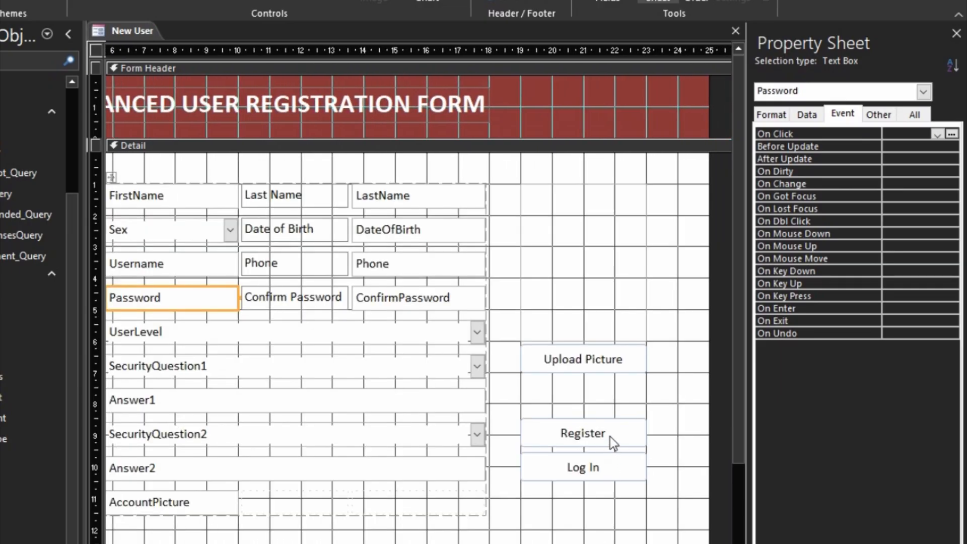
{"action": "right_click", "coordinate": [609, 437]}
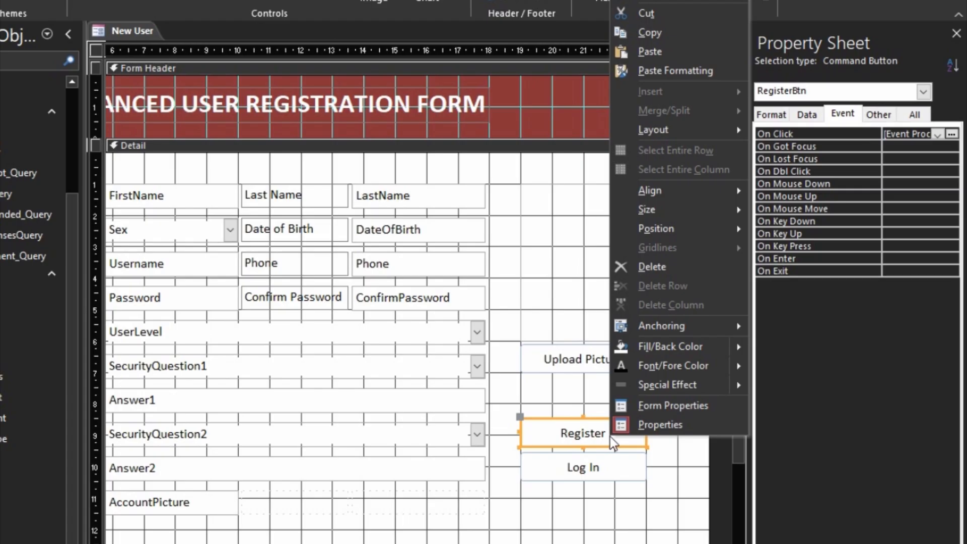
{"action": "right_click", "coordinate": [616, 200]}
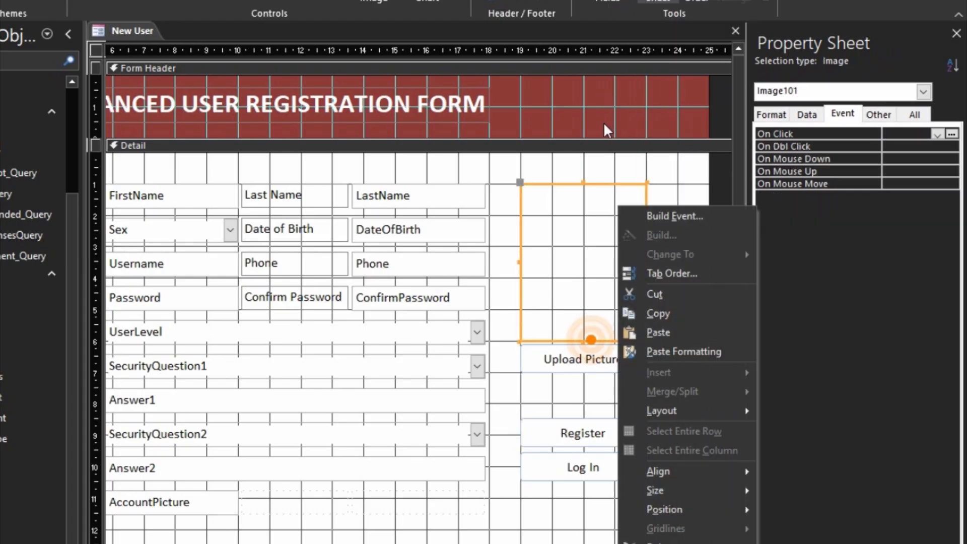
{"action": "right_click", "coordinate": [558, 433]}
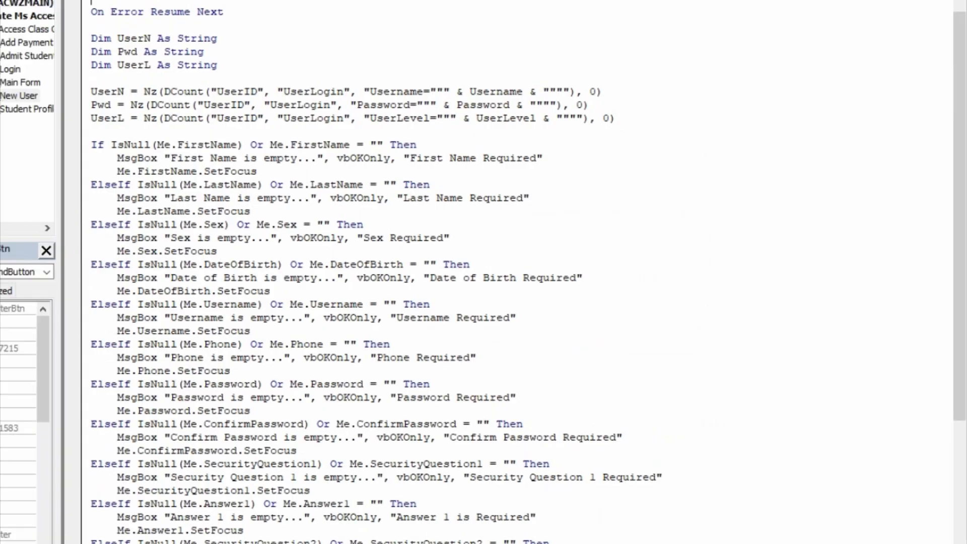
- Insert an outdented blank line after Me.Password.SetFocus at the end of the mismatch branch
{"action": "scroll", "coordinate": [340, 323], "scroll_direction": "down", "scroll_amount": 4}
{"action": "scroll", "coordinate": [340, 324], "scroll_direction": "down", "scroll_amount": 7}
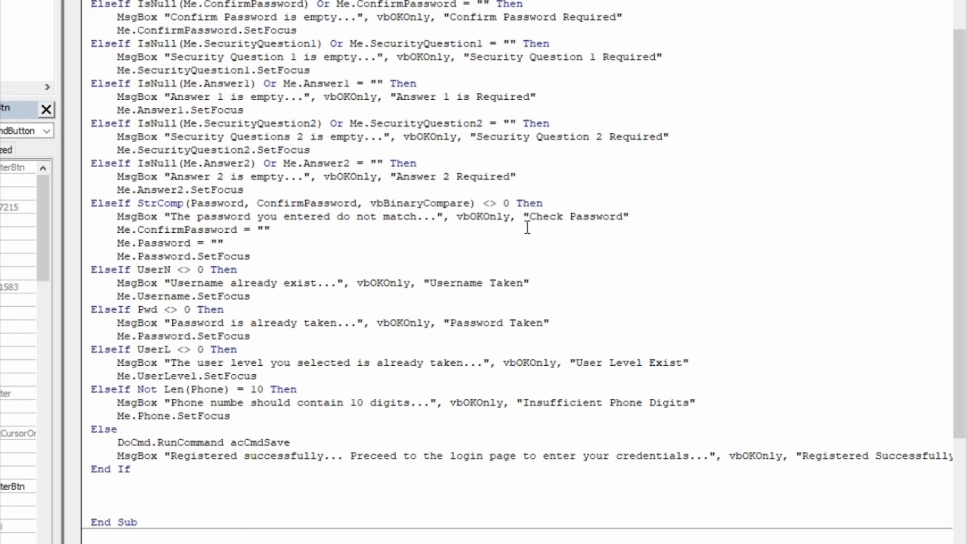
{"action": "left_click", "coordinate": [252, 257]}
{"action": "key", "text": "Return"}
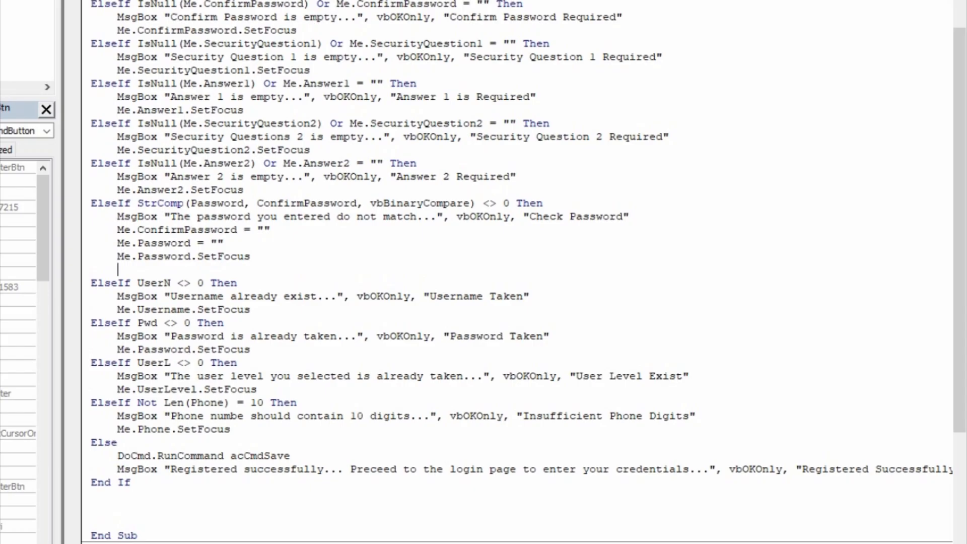
{"action": "key", "text": "BackSpace"}
- Type the condition ElseIf Len(Me.Password) < 6 Then on the new line
{"action": "type", "text": "elsed"}
{"action": "key", "text": "BackSpace"}
{"action": "type", "text": "if if len("}
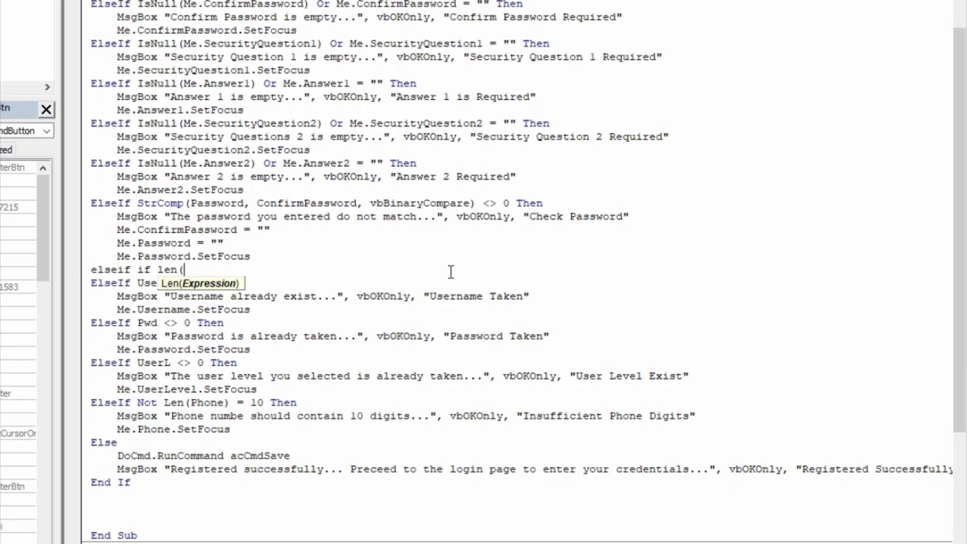
{"action": "type", "text": "me.pass"}
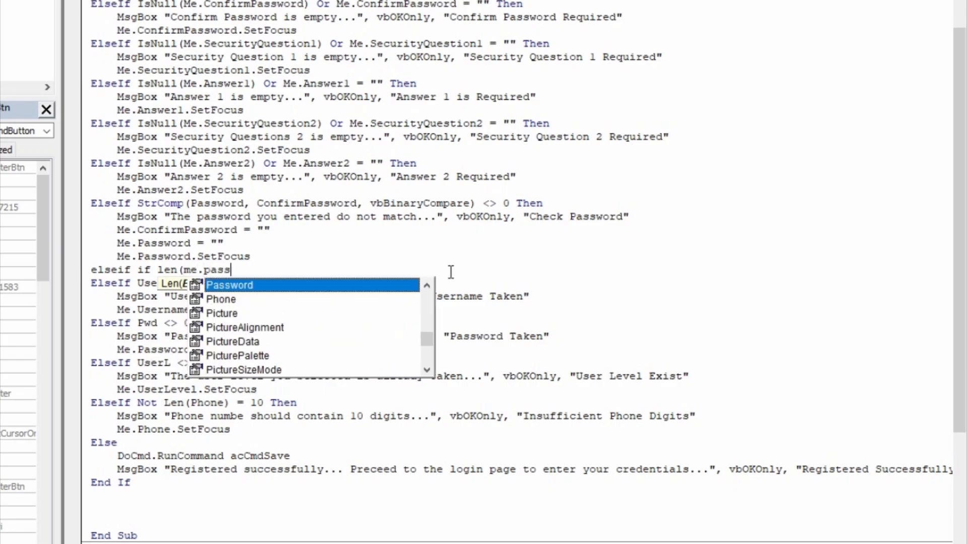
{"action": "key", "text": "Tab"}
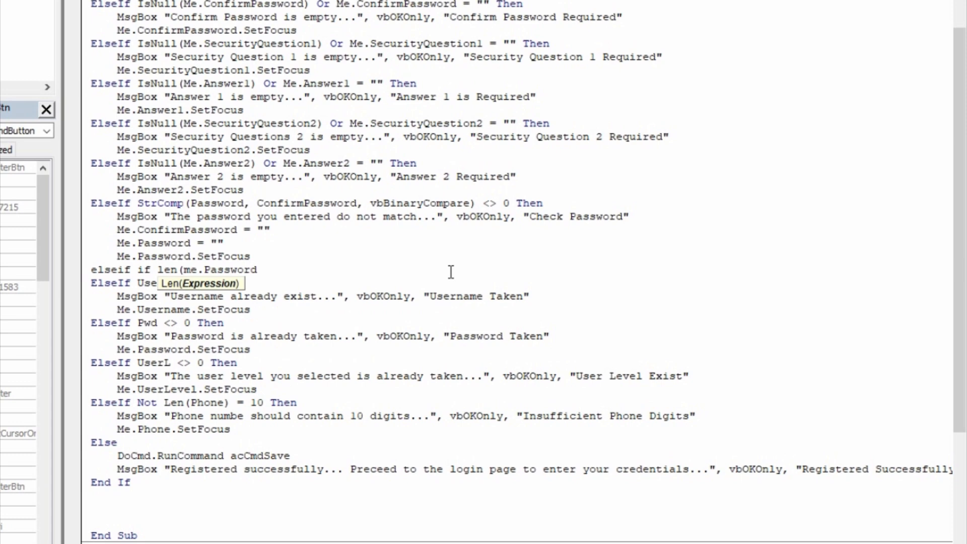
{"action": "type", "text": ")>"}
{"action": "key", "text": "BackSpace"}
{"action": "type", "text": "<M"}
{"action": "key", "text": "BackSpace"}
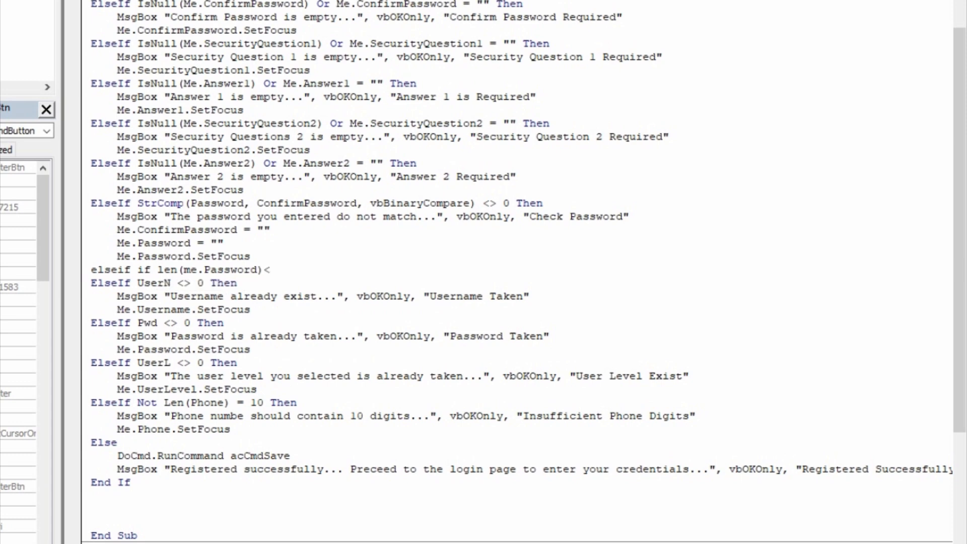
{"action": "key", "text": "BackSpace"}
{"action": "type", "text": "<6 then"}
{"action": "key", "text": "Return"}
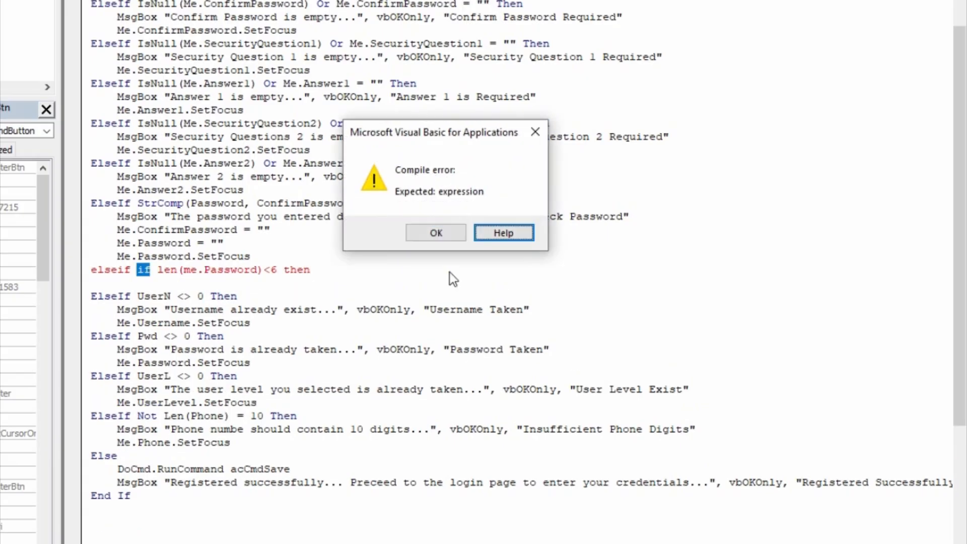
- Dismiss the compile error, delete the extra 'if', and indent the line under the condition
{"action": "left_click", "coordinate": [434, 233]}
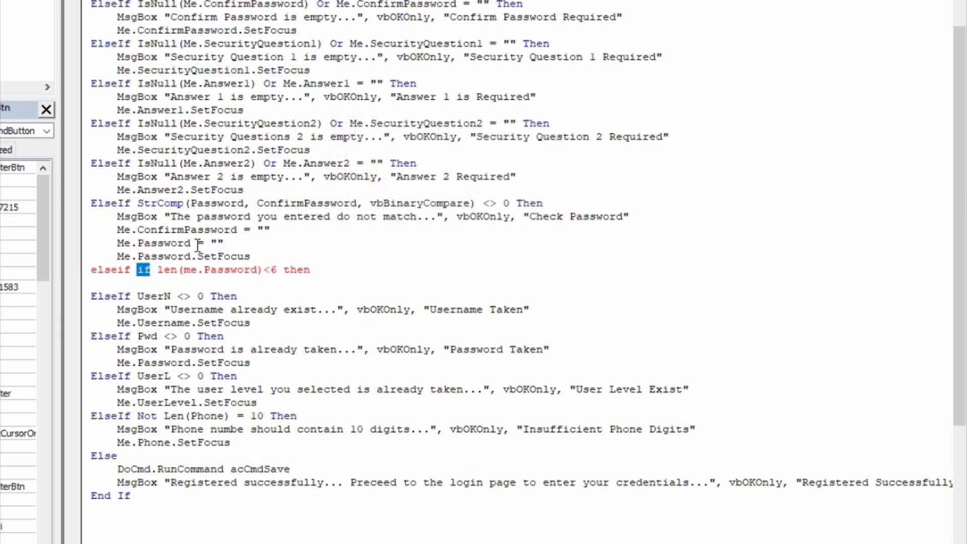
{"action": "key", "text": "Delete"}
{"action": "key", "text": "Delete"}
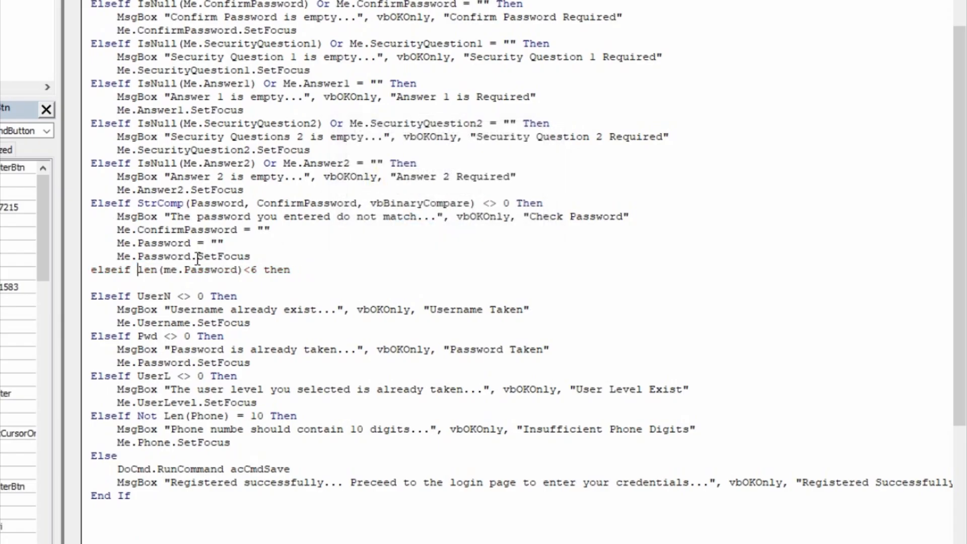
{"action": "left_click", "coordinate": [283, 282]}
{"action": "key", "text": "Tab"}
{"action": "type", "text": "msgbox\""}
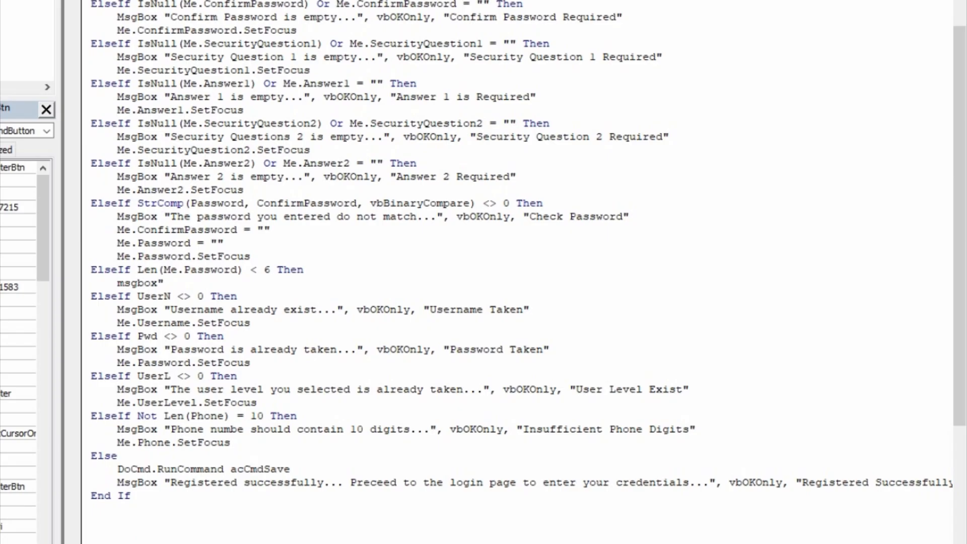
- Write MsgBox 'Password should be at least 6 characters...' with vbOKOnly and title 'Insufficient Characters'
{"action": "type", "text": "Pas"}
{"action": "key", "text": "BackSpace"}
{"action": "key", "text": "BackSpace"}
{"action": "key", "text": "BackSpace"}
{"action": "type", "text": "Passwrd"}
{"action": "key", "text": "BackSpace"}
{"action": "key", "text": "BackSpace"}
{"action": "key", "text": "BackSpace"}
{"action": "type", "text": "ord shou"}
{"action": "type", "text": "ld "}
{"action": "type", "text": "me"}
{"action": "key", "text": "BackSpace"}
{"action": "key", "text": "BackSpace"}
{"action": "type", "text": "be at"}
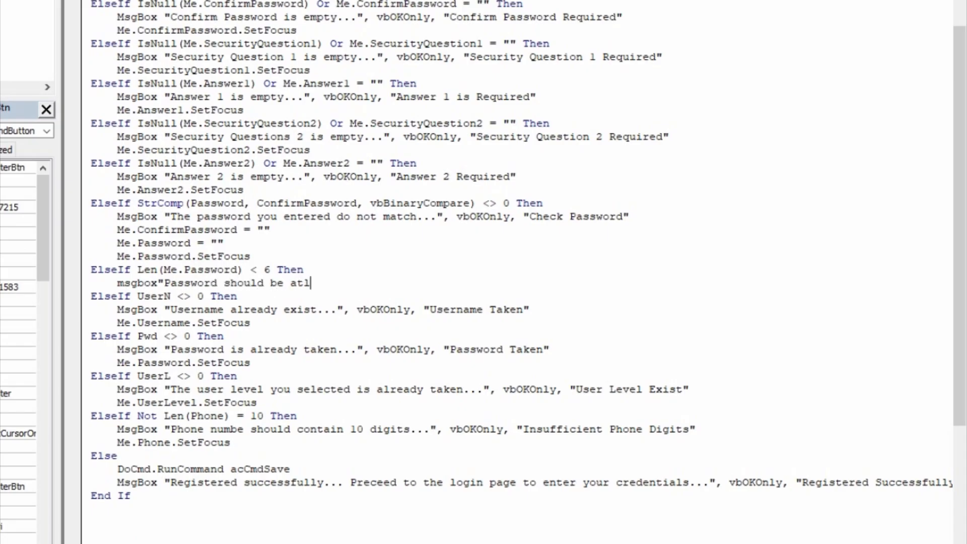
{"action": "type", "text": " least 6 characters"}
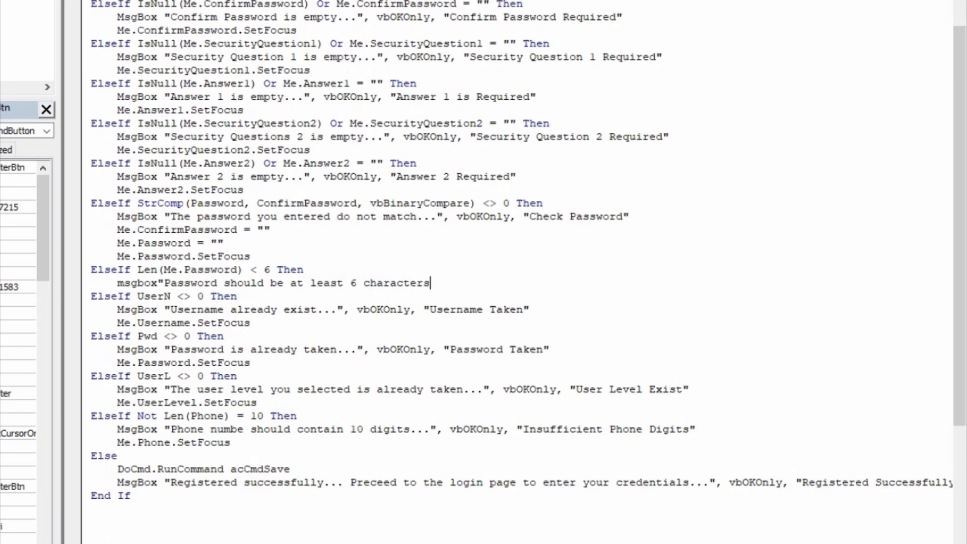
{"action": "type", "text": "1...\","}
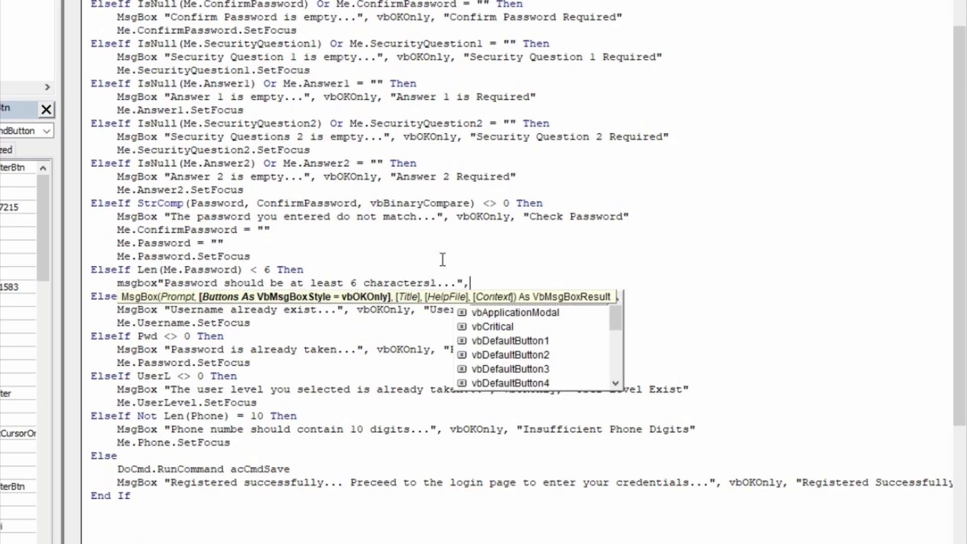
{"action": "type", "text": "vboko"}
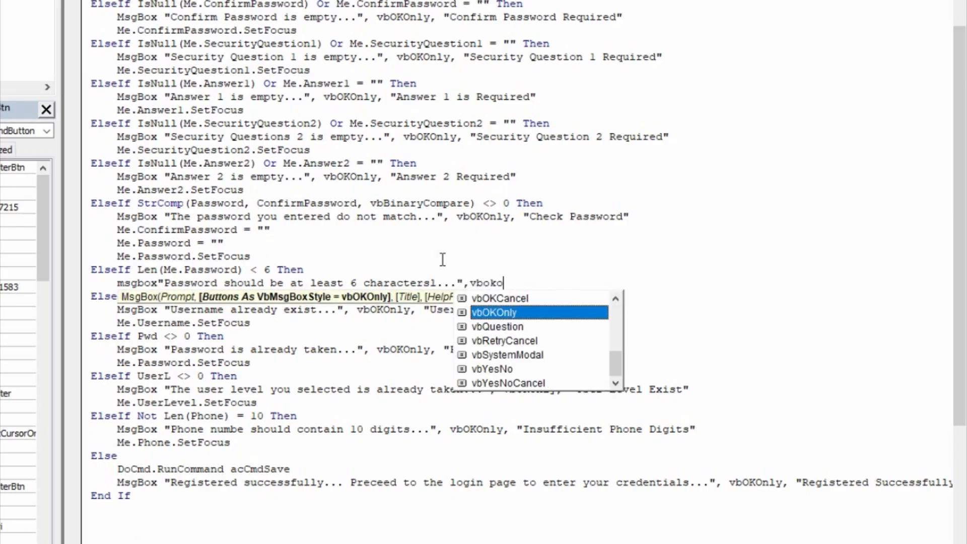
{"action": "key", "text": "Tab"}
{"action": "type", "text": ","}
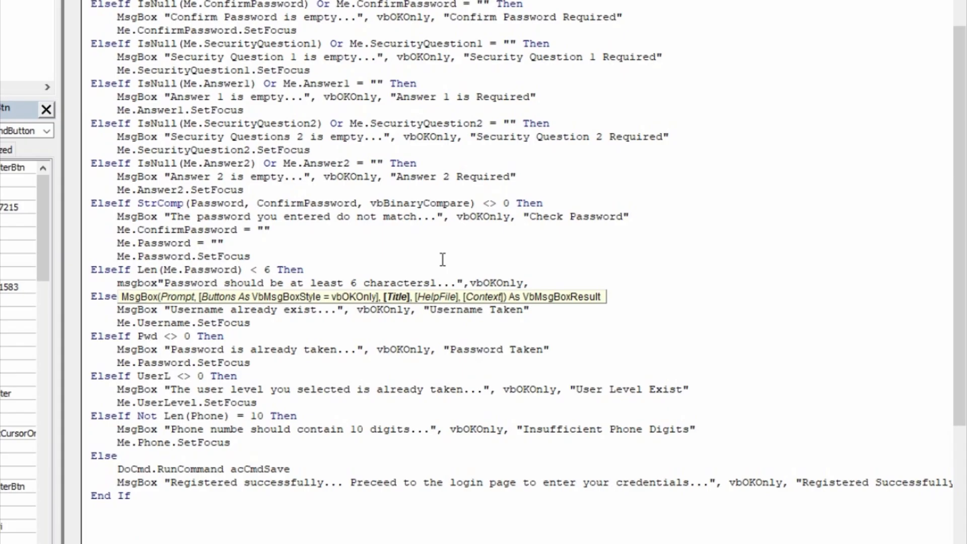
{"action": "type", "text": "\"Inssu"}
{"action": "key", "text": "BackSpace"}
{"action": "key", "text": "BackSpace"}
{"action": "type", "text": "ufficie"}
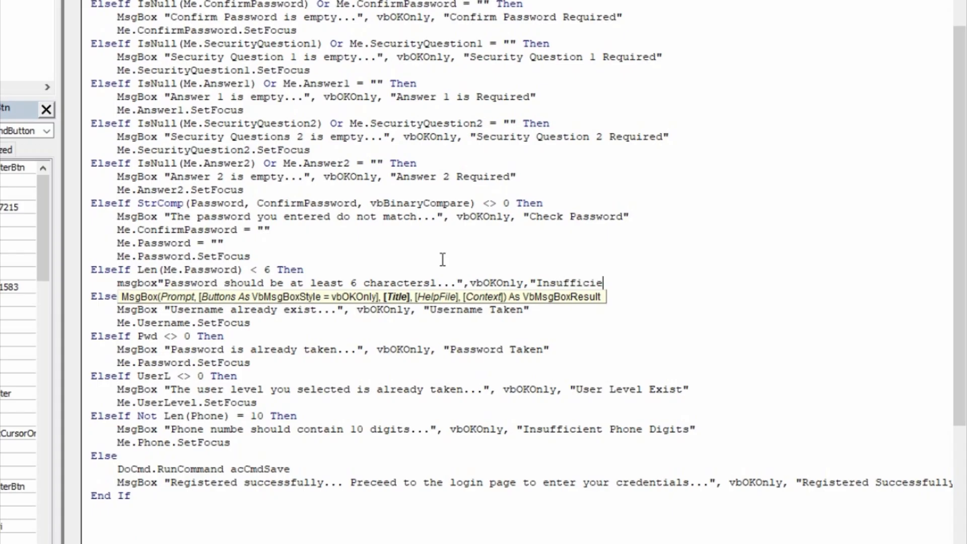
{"action": "type", "text": "nt Characters\""}
- Finish the message line and add Me.Password.SetFocus beneath it
{"action": "key", "text": "Return"}
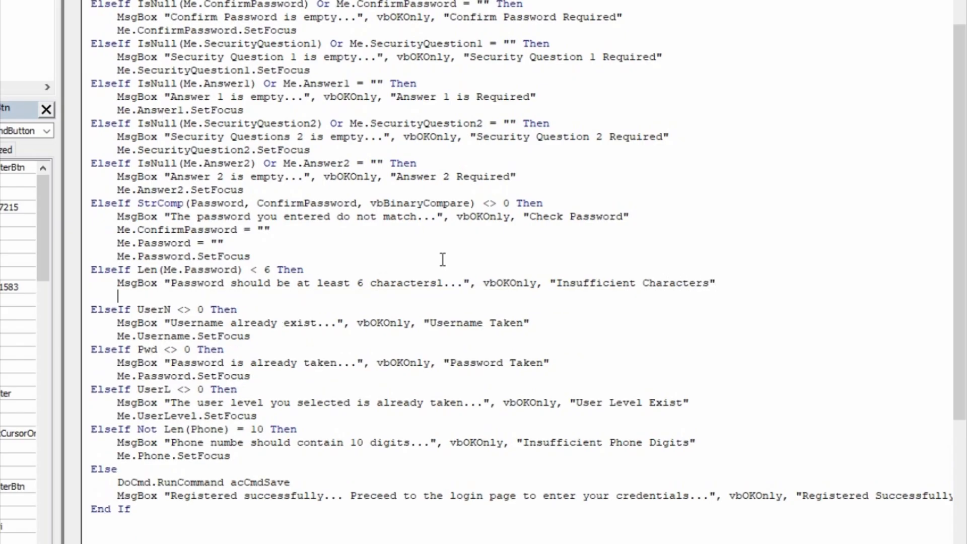
{"action": "type", "text": "me."}
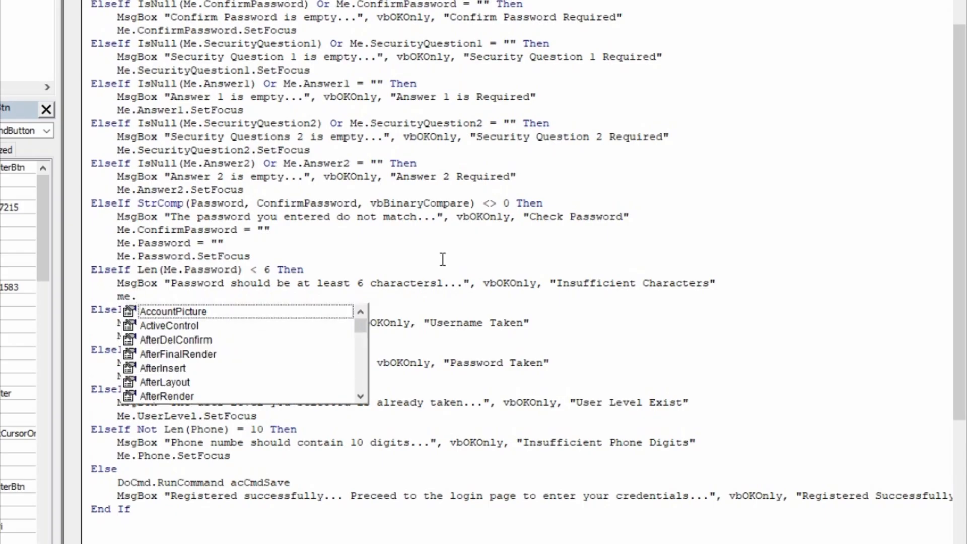
{"action": "type", "text": "passw"}
{"action": "key", "text": "Tab"}
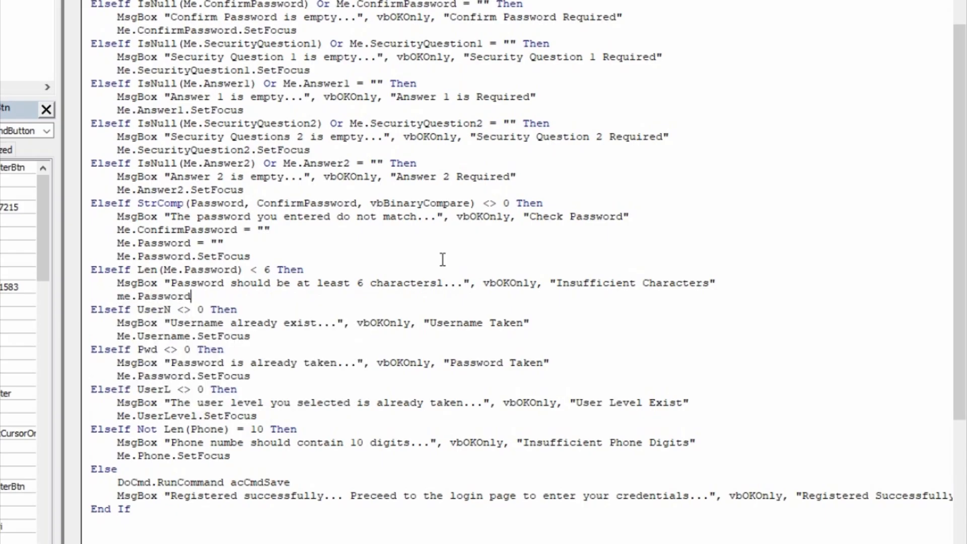
{"action": "type", "text": ".set"}
{"action": "key", "text": "Tab"}
{"action": "key", "text": "Return"}
- Abandon the half-typed ElseIf line and select the password-length block
{"action": "type", "text": "\\"}
{"action": "key", "text": "BackSpace"}
{"action": "key", "text": "BackSpace"}
{"action": "type", "text": "wlse"}
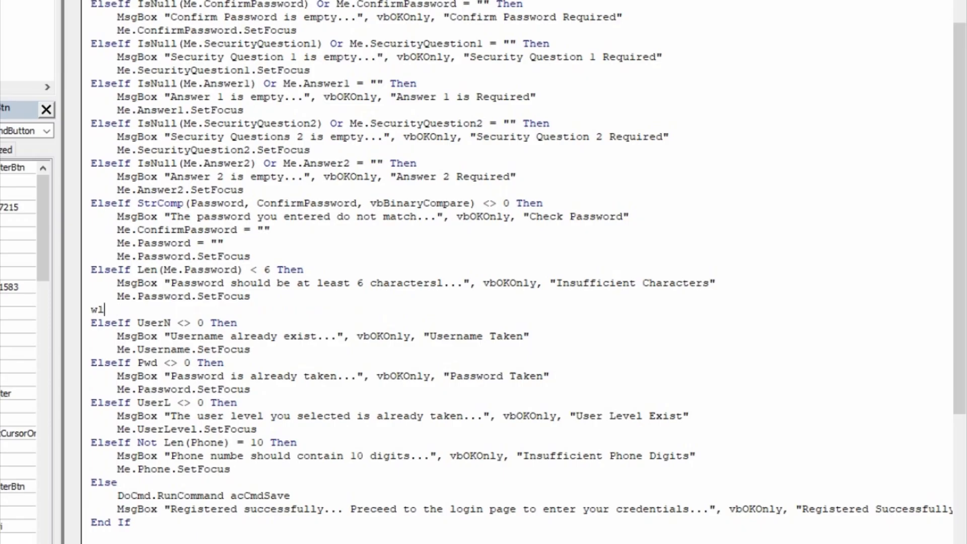
{"action": "key", "text": "BackSpace"}
{"action": "key", "text": "BackSpace"}
{"action": "key", "text": "BackSpace"}
{"action": "key", "text": "BackSpace"}
{"action": "type", "text": "else"}
{"action": "key", "text": "BackSpace"}
{"action": "key", "text": "BackSpace"}
{"action": "key", "text": "BackSpace"}
{"action": "type", "text": "lseif lest"}
{"action": "key", "text": "BackSpace"}
{"action": "key", "text": "BackSpace"}
{"action": "type", "text": "n"}
{"action": "key", "text": "BackSpace"}
{"action": "key", "text": "BackSpace"}
{"action": "key", "text": "BackSpace"}
{"action": "key", "text": "BackSpace"}
{"action": "key", "text": "BackSpace"}
{"action": "key", "text": "BackSpace"}
{"action": "key", "text": "BackSpace"}
{"action": "key", "text": "BackSpace"}
{"action": "key", "text": "BackSpace"}
{"action": "key", "text": "BackSpace"}
{"action": "key", "text": "BackSpace"}
{"action": "key", "text": "shift+Up"}
{"action": "key", "text": "shift+Up"}
{"action": "key", "text": "shift+Left"}
{"action": "key", "text": "shift+Left"}
{"action": "key", "text": "shift+Left"}
{"action": "key", "text": "shift+Left"}
{"action": "key", "text": "shift+Left"}
{"action": "key", "text": "shift+Left"}
{"action": "key", "text": "shift+Left"}
{"action": "key", "text": "shift+Left"}
{"action": "key", "text": "shift+Left"}
{"action": "key", "text": "shift+Left"}
{"action": "key", "text": "shift+Left"}
{"action": "key", "text": "shift+Left"}
{"action": "key", "text": "shift+Left"}
{"action": "key", "text": "shift+Left"}
{"action": "key", "text": "shift+Left"}
{"action": "key", "text": "shift+Left"}
{"action": "key", "text": "shift+Left"}
{"action": "key", "text": "shift+Left"}
{"action": "key", "text": "shift+Left"}
{"action": "key", "text": "shift+Left"}
{"action": "key", "text": "shift+Left"}
{"action": "key", "text": "shift+Left"}
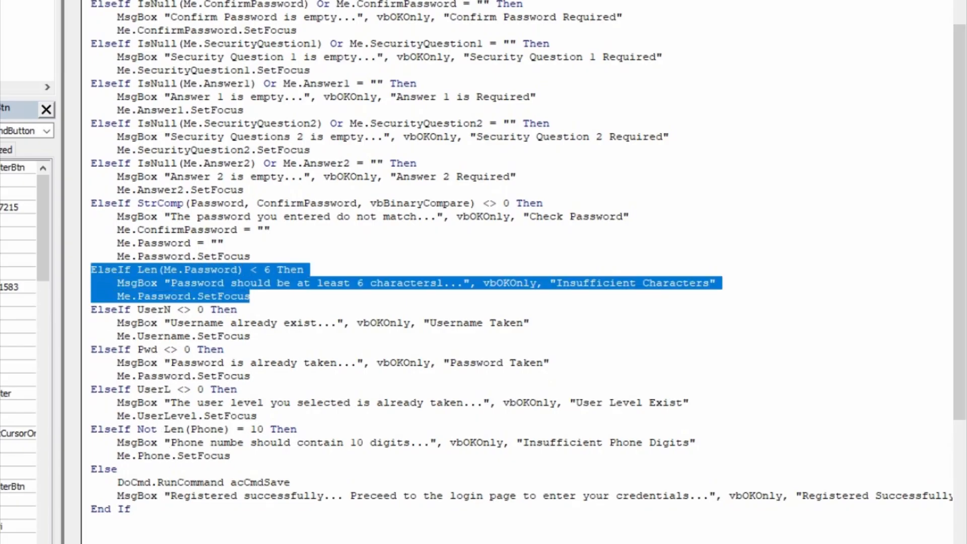
- Cut the password-length block out of the Register code and remove the leftover blank line
{"action": "key", "text": "ctrl+x"}
{"action": "key", "text": "Delete"}
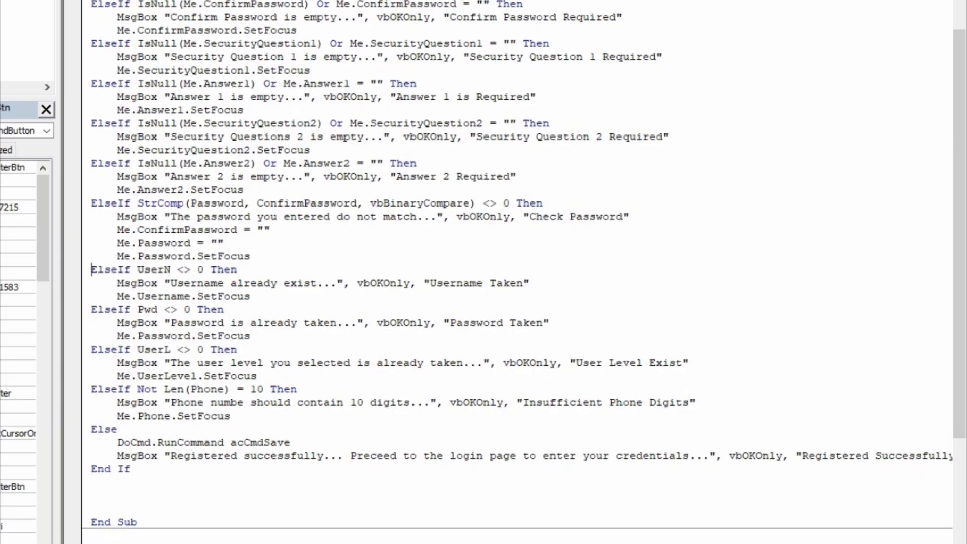
{"action": "key", "text": "alt+d"}
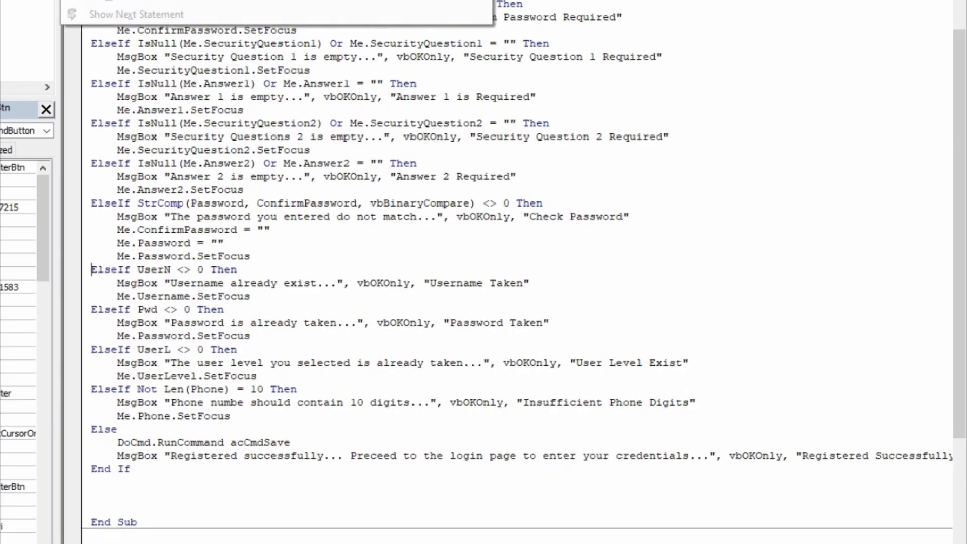
{"action": "key", "text": "l"}
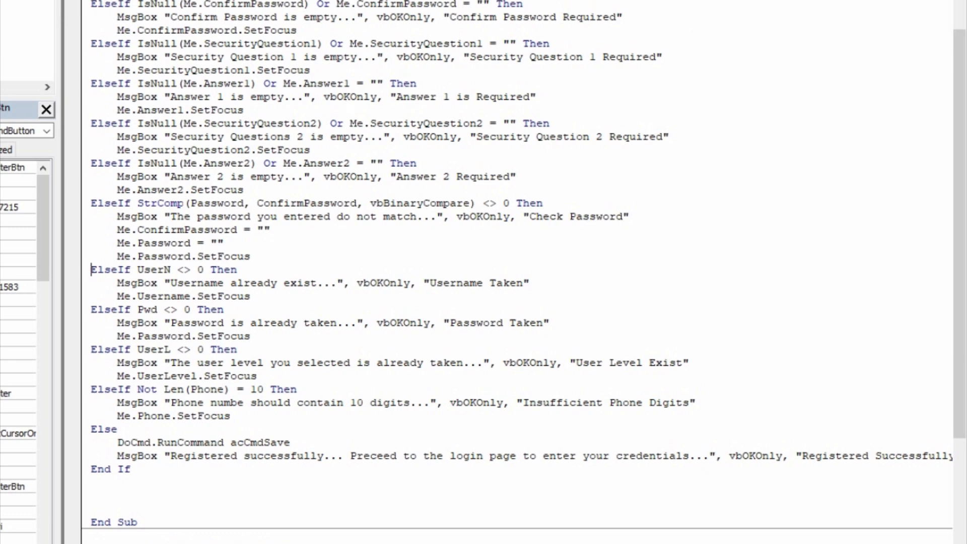
- In form design, set the Password box's After Update to [Event Procedure] and open its code
{"action": "key", "text": "alt+F11"}
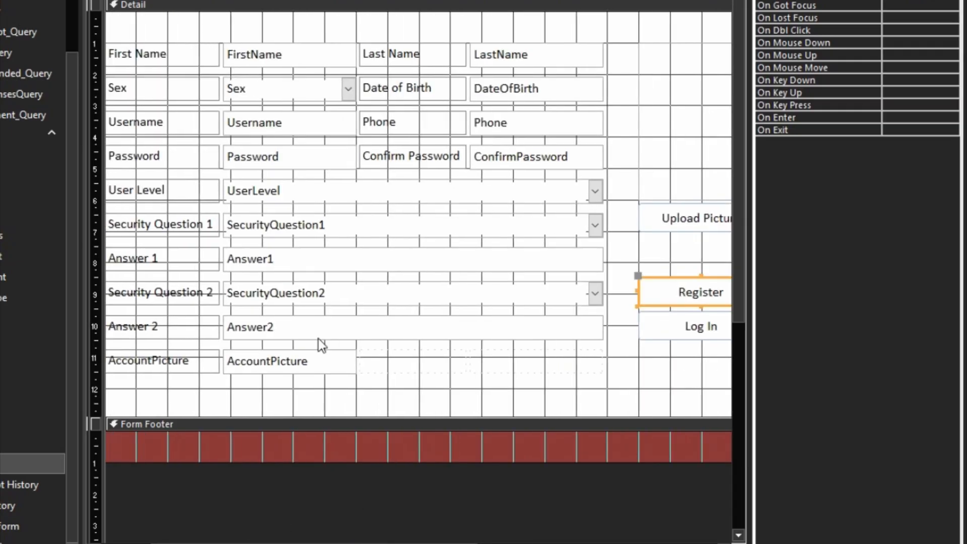
{"action": "left_click", "coordinate": [256, 154]}
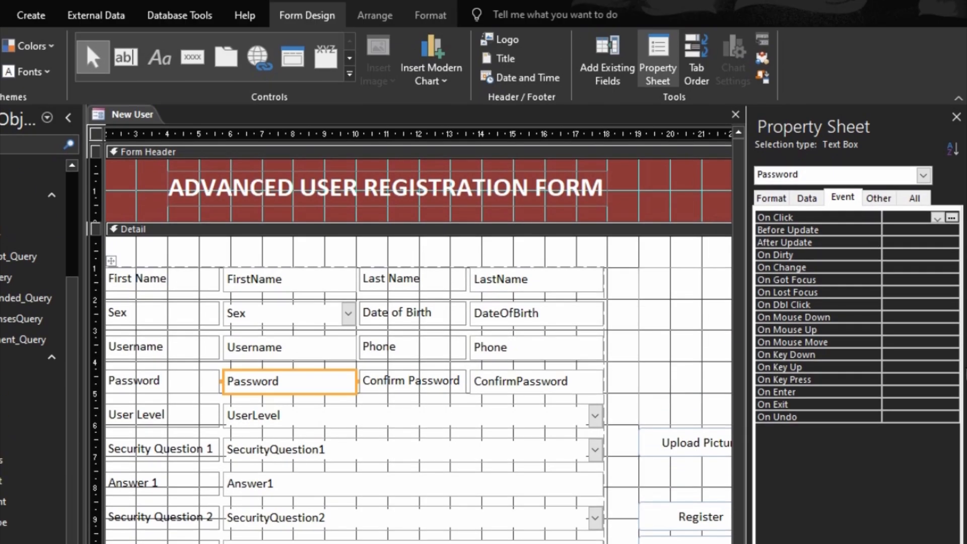
{"action": "left_click", "coordinate": [843, 198]}
{"action": "left_click", "coordinate": [807, 244]}
{"action": "left_click", "coordinate": [866, 243]}
{"action": "double_click", "coordinate": [866, 243]}
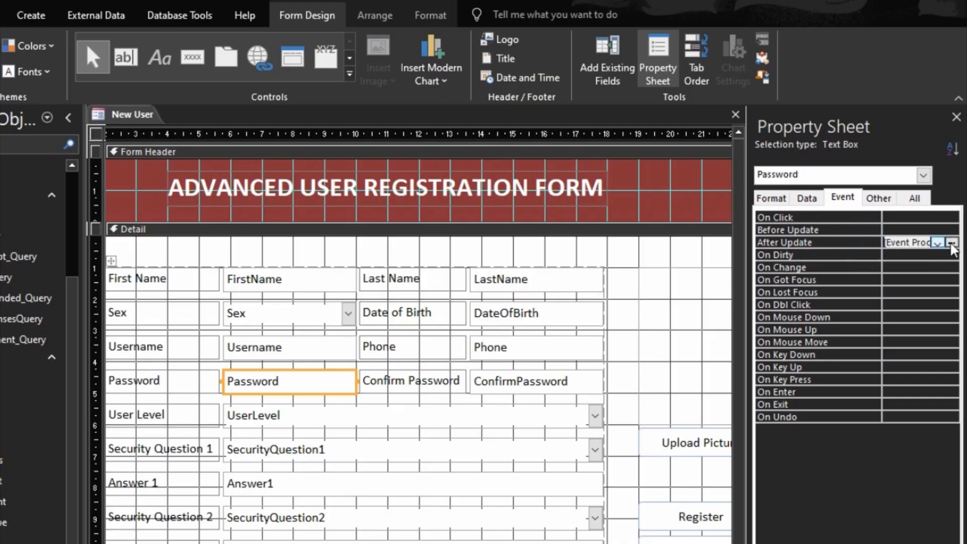
{"action": "left_click", "coordinate": [952, 243]}
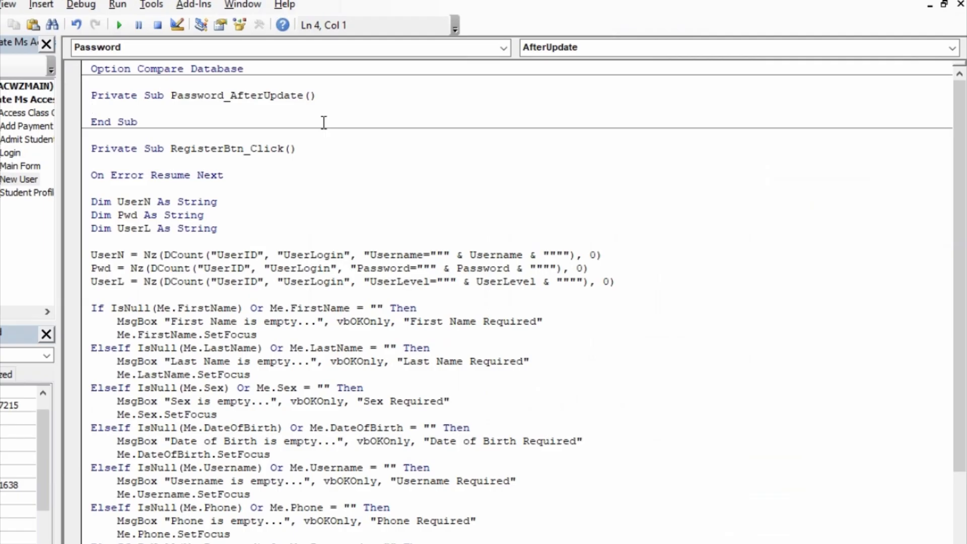
- Paste the Len(Me.Password) < 6 warning into Password_AfterUpdate as an If block ending in End If
{"action": "key", "text": "Return"}
{"action": "key", "text": "Return"}
{"action": "key", "text": "Up"}
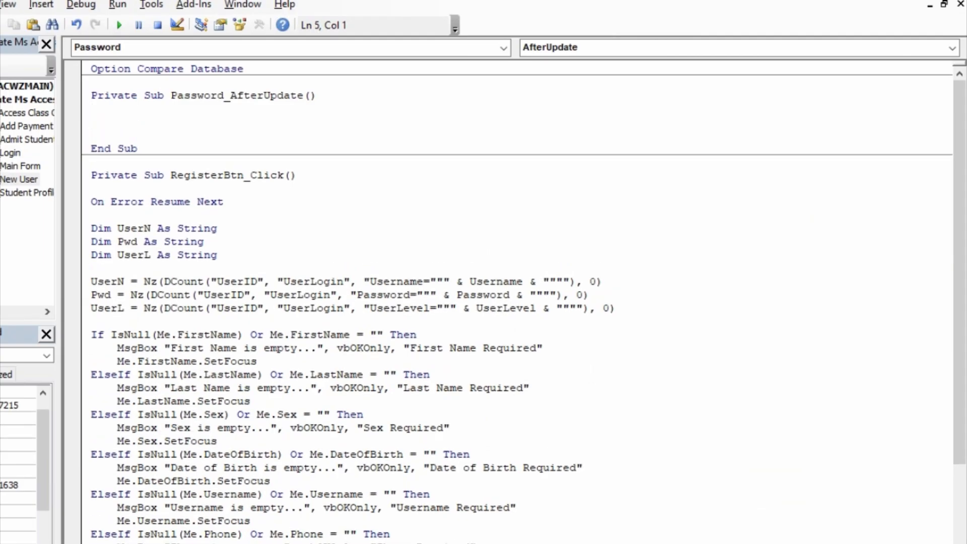
{"action": "key", "text": "ctrl+v"}
{"action": "key", "text": "Up"}
{"action": "key", "text": "Left"}
{"action": "key", "text": "Left"}
{"action": "key", "text": "Up"}
{"action": "key", "text": "Left"}
{"action": "key", "text": "Left"}
{"action": "key", "text": "Left"}
{"action": "key", "text": "Left"}
{"action": "key", "text": "Left"}
{"action": "key", "text": "Left"}
{"action": "key", "text": "Left"}
{"action": "key", "text": "Left"}
{"action": "key", "text": "Left"}
{"action": "key", "text": "Left"}
{"action": "key", "text": "Left"}
{"action": "key", "text": "Left"}
{"action": "key", "text": "Left"}
{"action": "key", "text": "Left"}
{"action": "key", "text": "Left"}
{"action": "key", "text": "Left"}
{"action": "key", "text": "Left"}
{"action": "key", "text": "Left"}
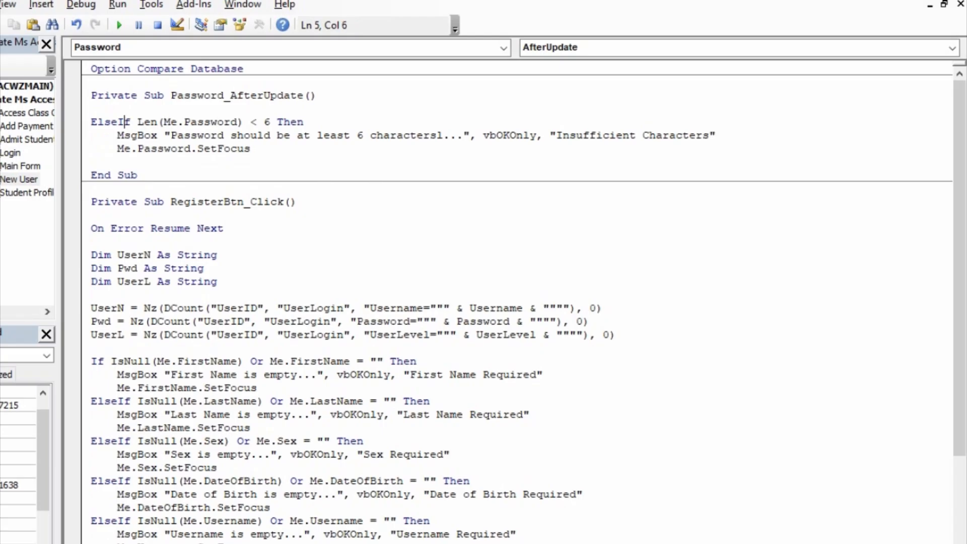
{"action": "key", "text": "BackSpace"}
{"action": "key", "text": "BackSpace"}
{"action": "key", "text": "BackSpace"}
{"action": "key", "text": "BackSpace"}
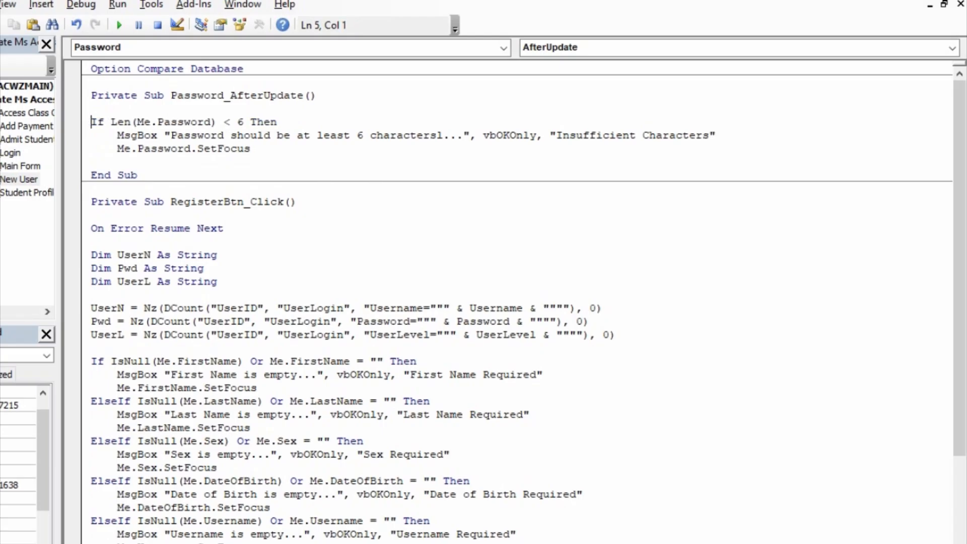
{"action": "key", "text": "Down"}
{"action": "key", "text": "Down"}
{"action": "key", "text": "Down"}
{"action": "type", "text": "endif"}
{"action": "key", "text": "Up"}
- Compile the project, select the length-check block, and go back to the New User form design
{"action": "key", "text": "alt+d"}
{"action": "key", "text": "Return"}
{"action": "left_click_drag", "start_coordinate": [131, 162], "coordinate": [95, 127]}
{"action": "key", "text": "ctrl+c"}
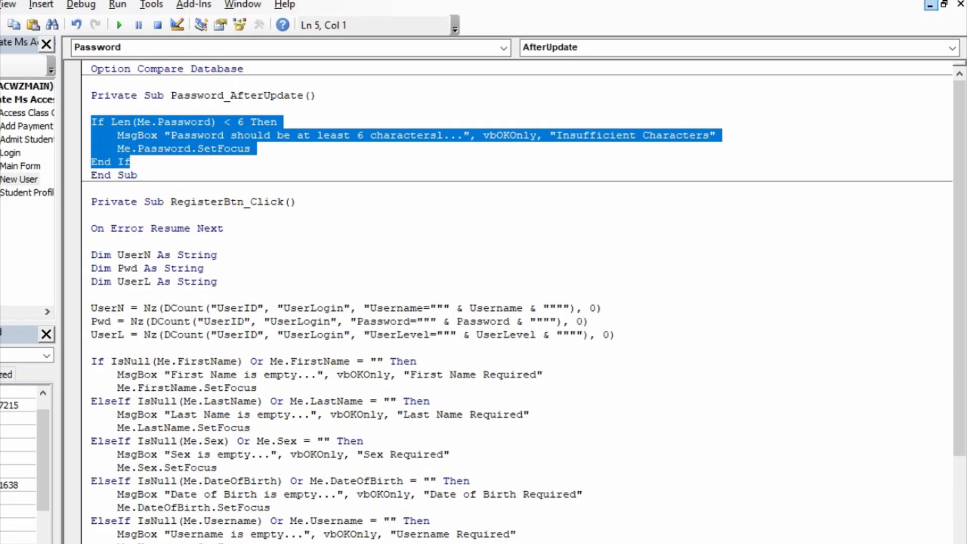
{"action": "left_click", "coordinate": [943, 1]}
- Create a ConfirmPassword After Update procedure and paste the length-check block into it
{"action": "left_click", "coordinate": [522, 387]}
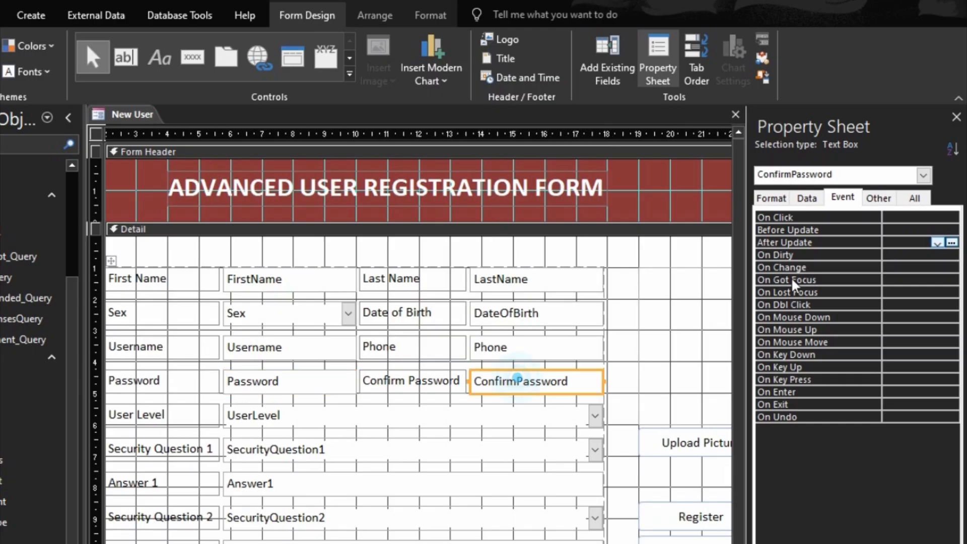
{"action": "left_click", "coordinate": [866, 241]}
{"action": "left_click", "coordinate": [952, 243]}
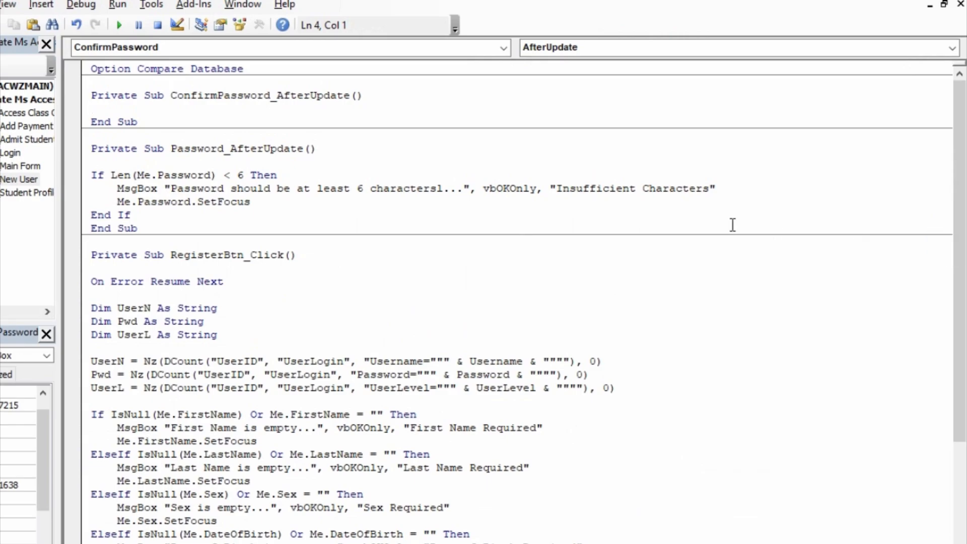
{"action": "key", "text": "Return"}
{"action": "key", "text": "Return"}
{"action": "key", "text": "Up"}
{"action": "key", "text": "ctrl+v"}
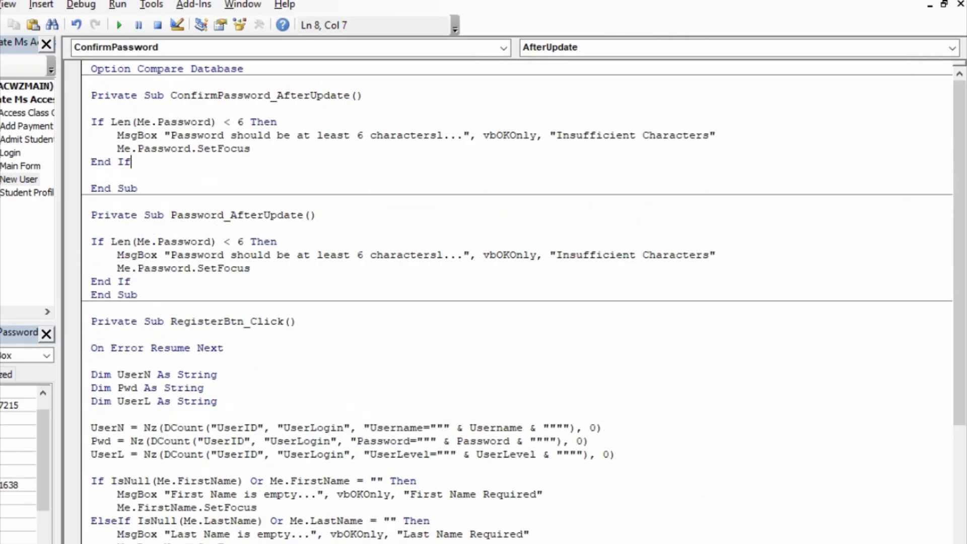
- Change Password to ConfirmPassword in the condition and SetFocus, and the message to 'Confirm Password'
{"action": "left_click", "coordinate": [160, 122]}
{"action": "type", "text": "confirm"}
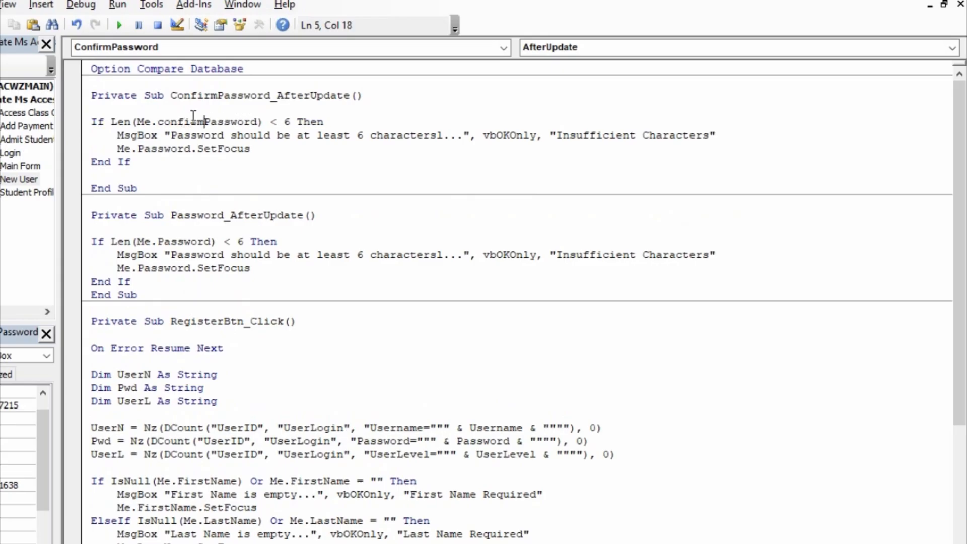
{"action": "left_click", "coordinate": [181, 175]}
{"action": "left_click", "coordinate": [144, 148]}
{"action": "key", "text": "Left"}
{"action": "type", "text": "confirm"}
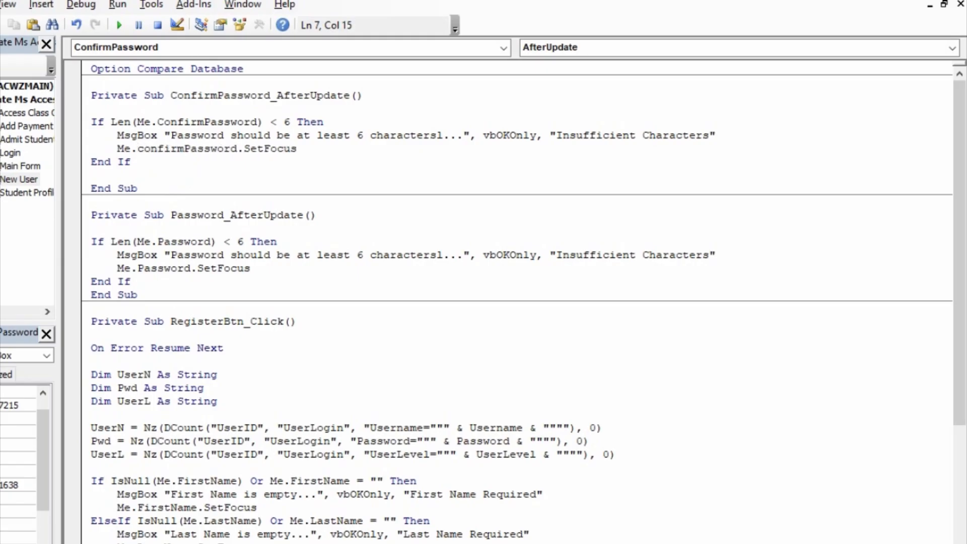
{"action": "left_click", "coordinate": [174, 134]}
{"action": "key", "text": "Left"}
{"action": "type", "text": "Confr"}
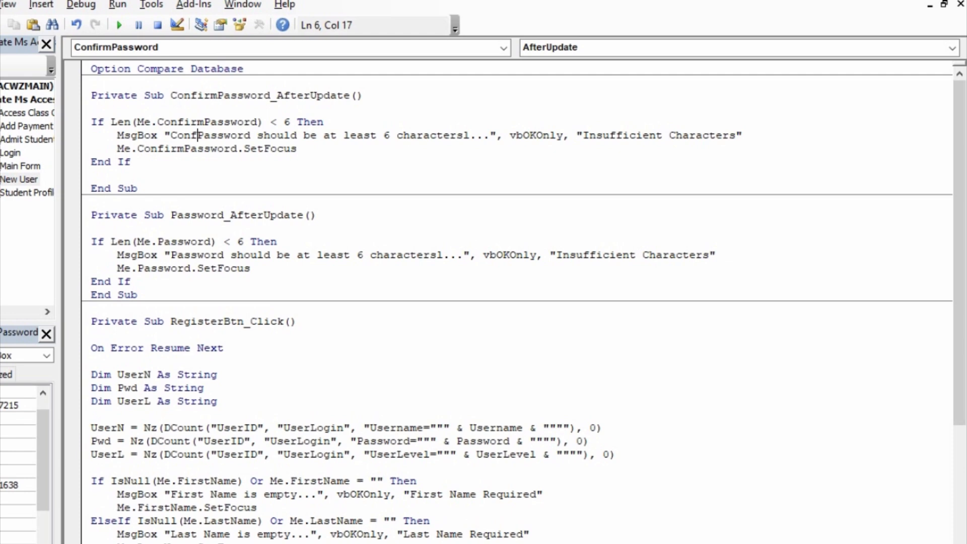
{"action": "key", "text": "BackSpace"}
{"action": "type", "text": "irm"}
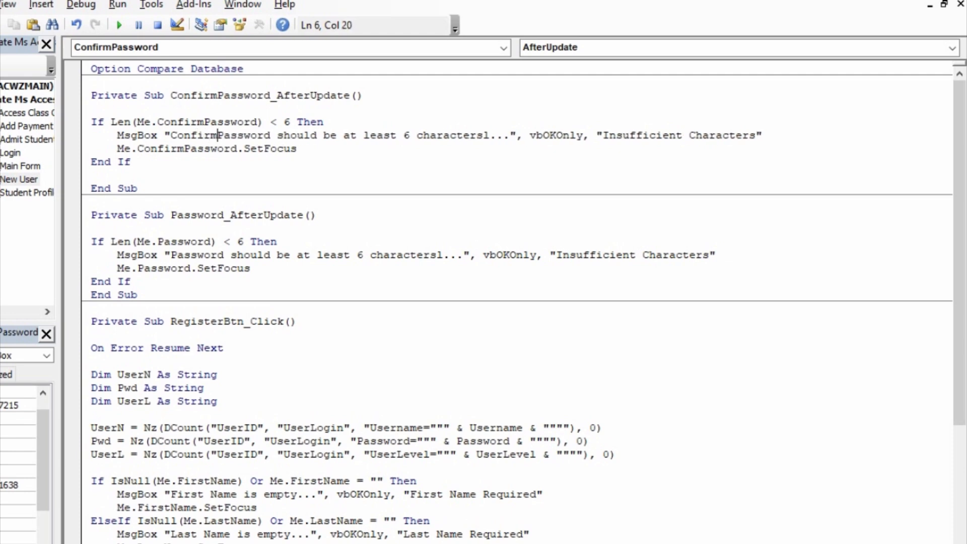
{"action": "left_click", "coordinate": [322, 174]}
- Remove the stray '1' after 'characters' in both warning messages, then return to Access
{"action": "left_click", "coordinate": [495, 135]}
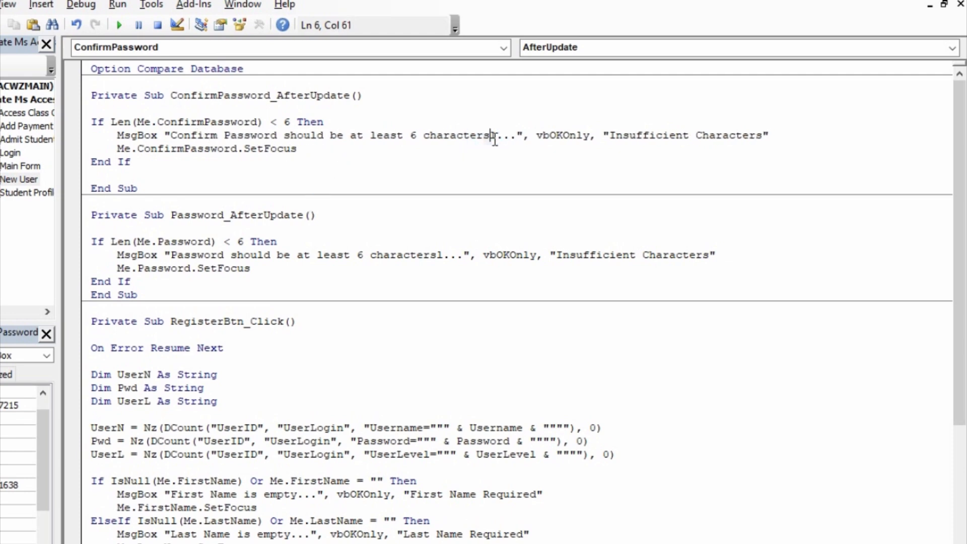
{"action": "key", "text": "Delete"}
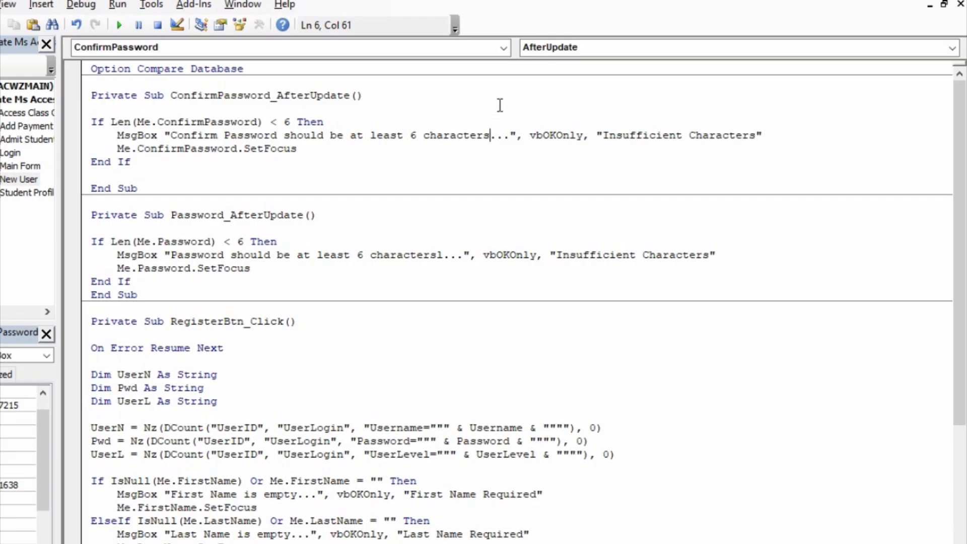
{"action": "left_click", "coordinate": [436, 255]}
{"action": "key", "text": "Delete"}
{"action": "left_click", "coordinate": [431, 281]}
{"action": "left_click", "coordinate": [276, 164]}
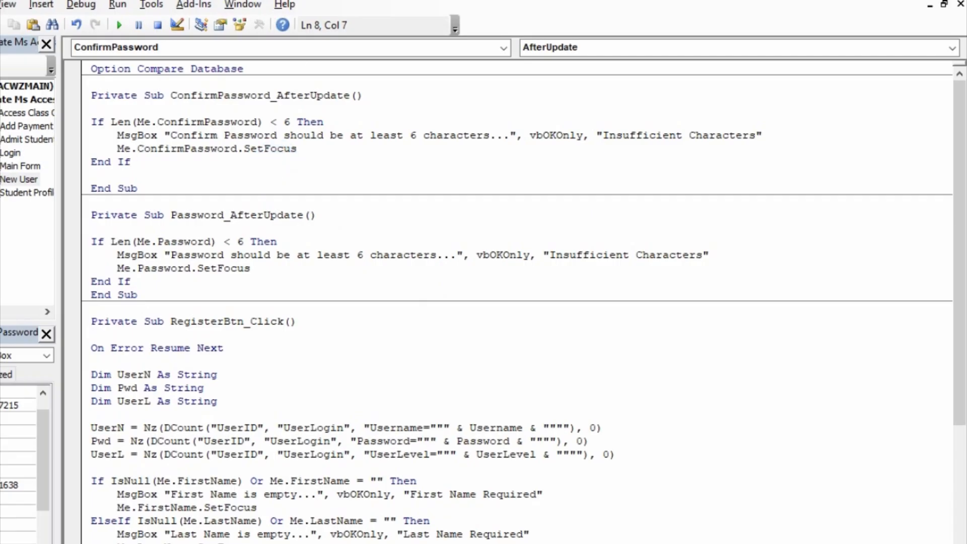
{"action": "key", "text": "alt+F11"}
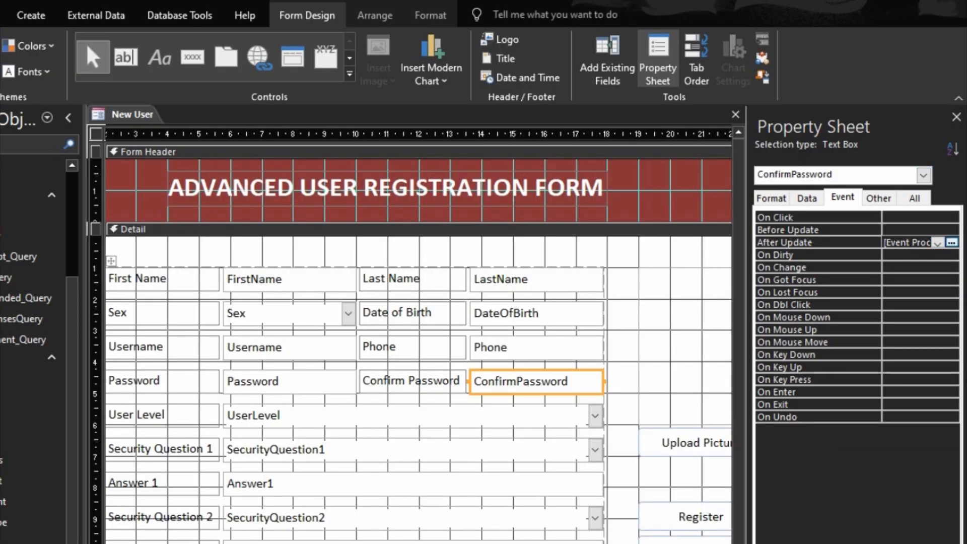
- Preview the New User form in Form View, then switch back to Design View
{"action": "key", "text": "F5"}
{"action": "left_click", "coordinate": [666, 141]}
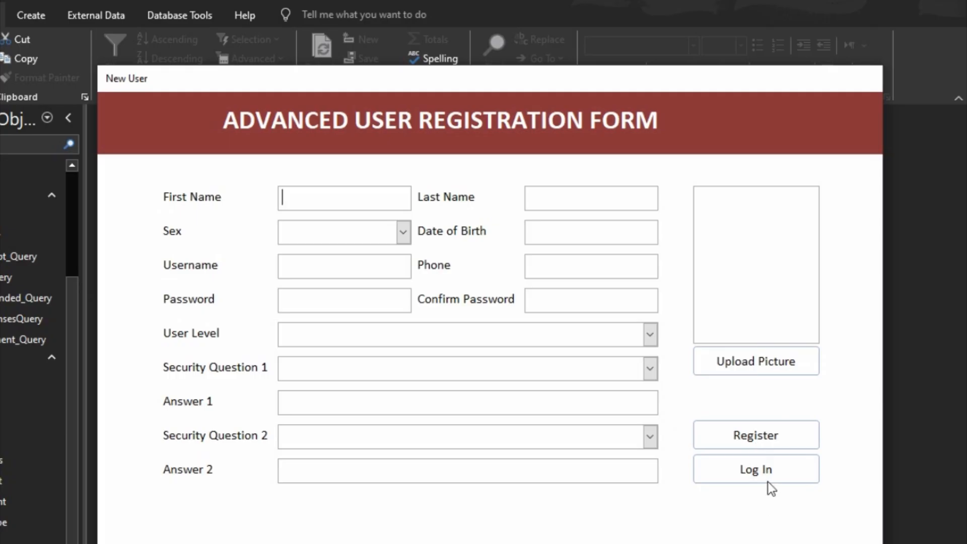
{"action": "right_click", "coordinate": [756, 513]}
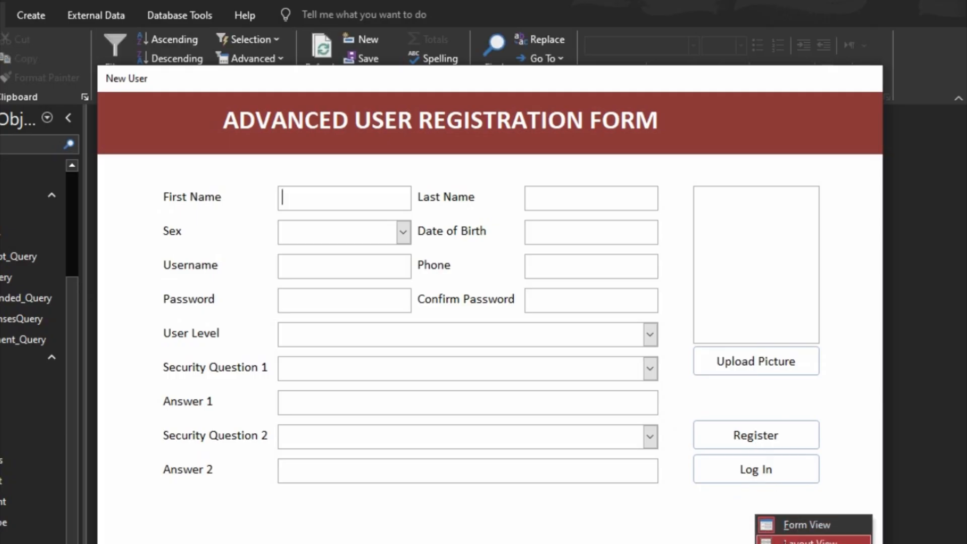
{"action": "left_click", "coordinate": [809, 543]}
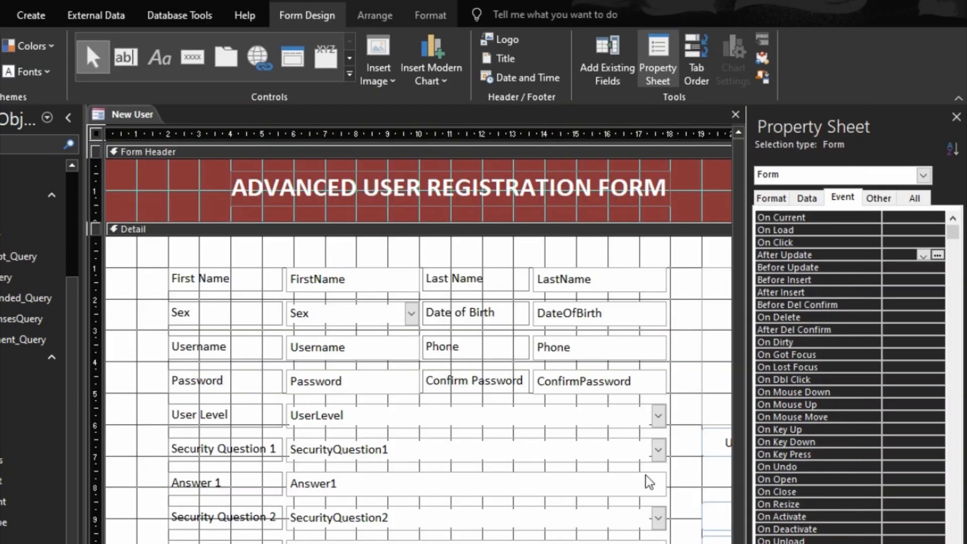
- Build a Code Builder click event for the Log In button, adding blank lines in LoginBtn_Click
{"action": "scroll", "coordinate": [462, 525], "scroll_direction": "right", "scroll_amount": 6}
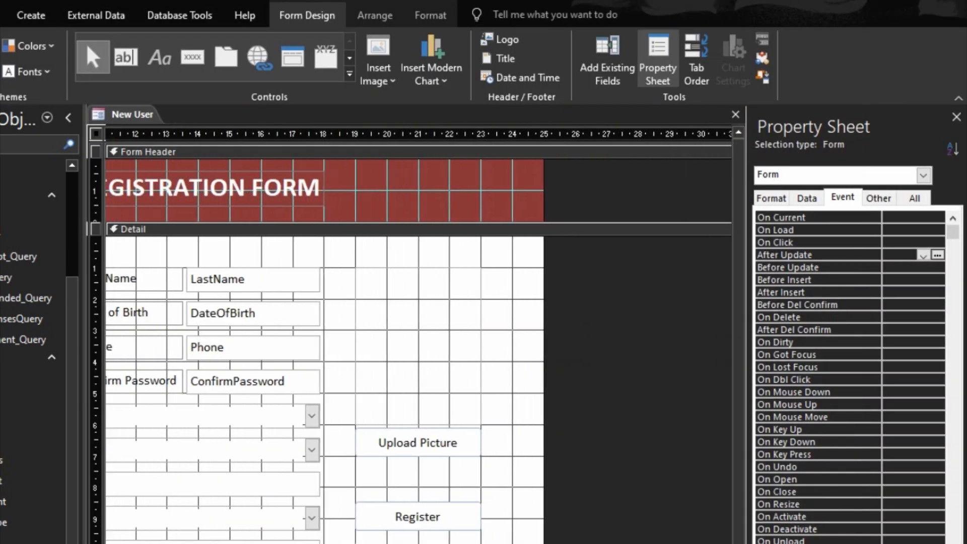
{"action": "scroll", "coordinate": [463, 525], "scroll_direction": "down", "scroll_amount": 3}
{"action": "right_click", "coordinate": [404, 457]}
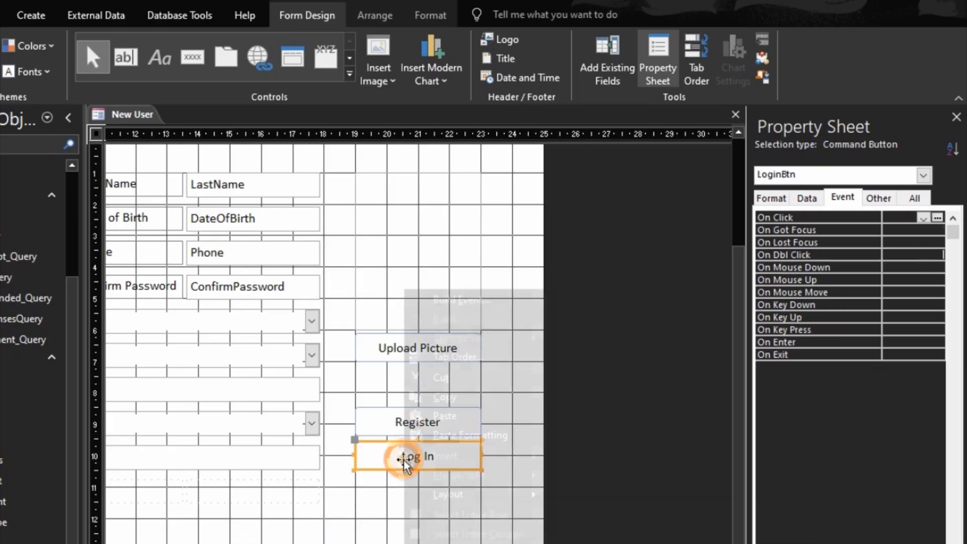
{"action": "left_click", "coordinate": [440, 299]}
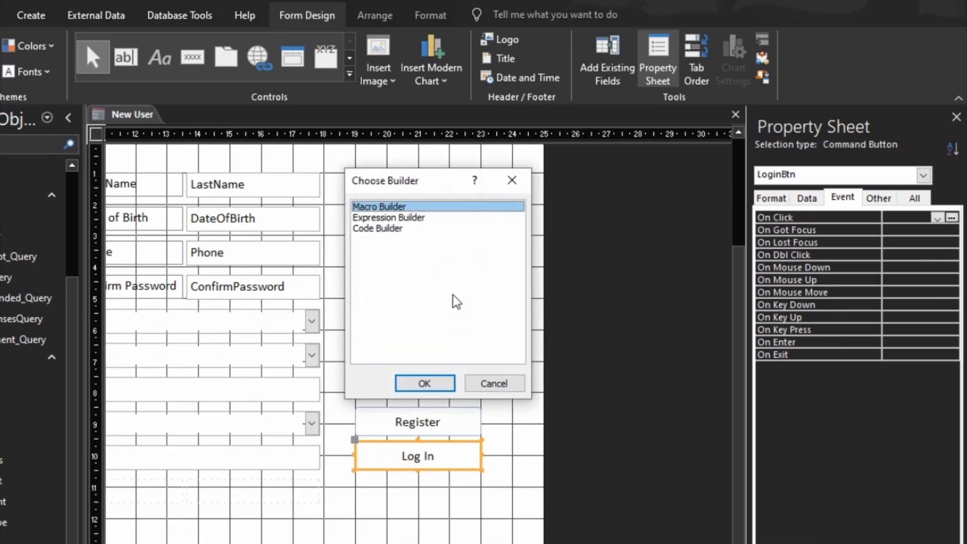
{"action": "left_click", "coordinate": [390, 239]}
{"action": "double_click", "coordinate": [389, 239]}
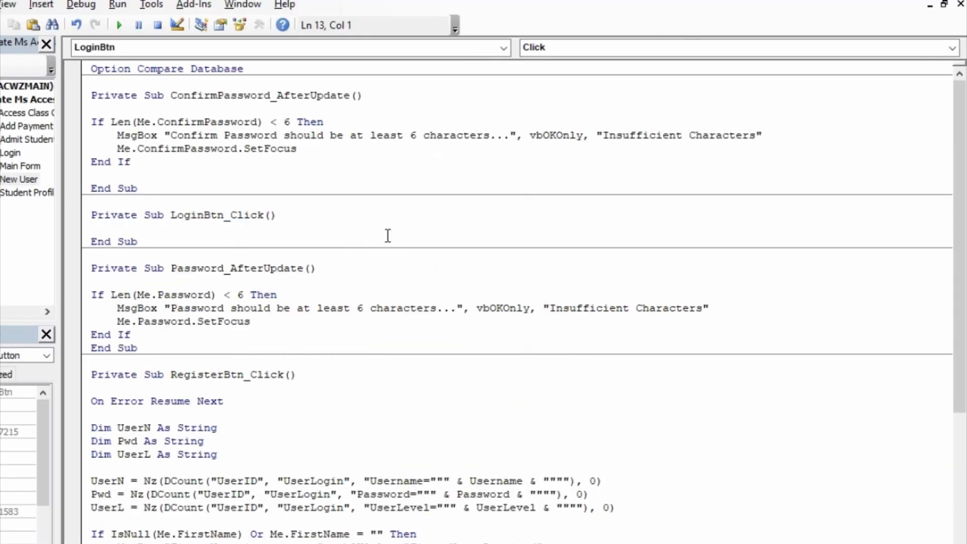
{"action": "key", "text": "Return"}
{"action": "key", "text": "Return"}
{"action": "key", "text": "Up"}
{"action": "key", "text": "Up"}
{"action": "key", "text": "Down"}
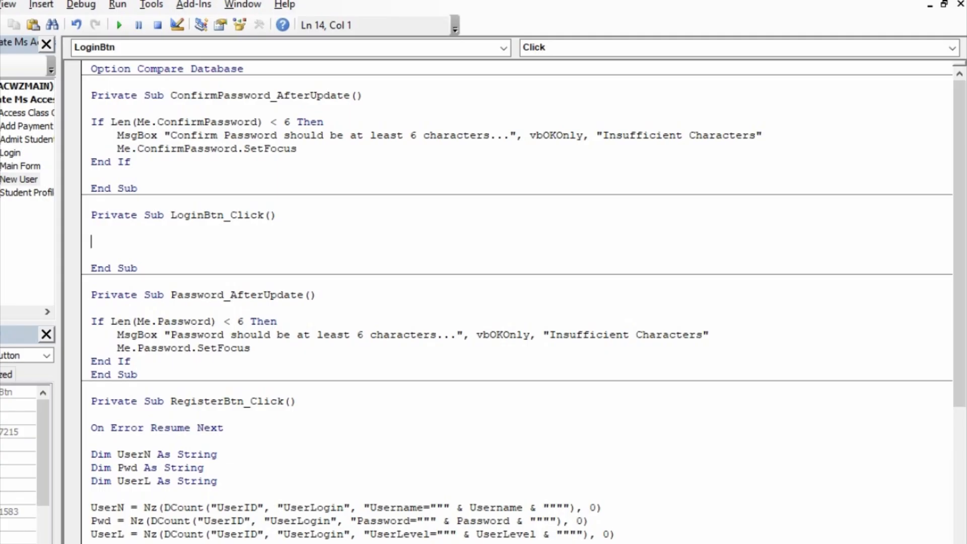
- Enter Me.Undo as the first line of LoginBtn_Click
{"action": "type", "text": "me."}
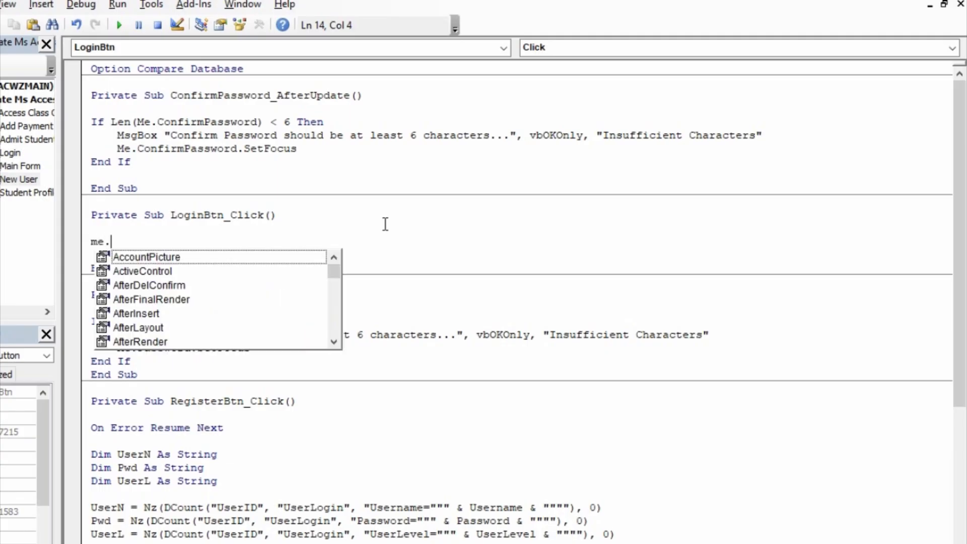
{"action": "type", "text": "us"}
{"action": "key", "text": "Tab"}
{"action": "key", "text": "BackSpace"}
{"action": "key", "text": "BackSpace"}
{"action": "key", "text": "BackSpace"}
{"action": "key", "text": "BackSpace"}
{"action": "key", "text": "BackSpace"}
{"action": "key", "text": "BackSpace"}
{"action": "key", "text": "BackSpace"}
{"action": "key", "text": "BackSpace"}
{"action": "key", "text": "BackSpace"}
{"action": "key", "text": "BackSpace"}
{"action": "key", "text": "BackSpace"}
{"action": "key", "text": "BackSpace"}
{"action": "key", "text": "BackSpace"}
{"action": "key", "text": "BackSpace"}
{"action": "key", "text": "BackSpace"}
{"action": "key", "text": "BackSpace"}
{"action": "key", "text": "BackSpace"}
{"action": "key", "text": "BackSpace"}
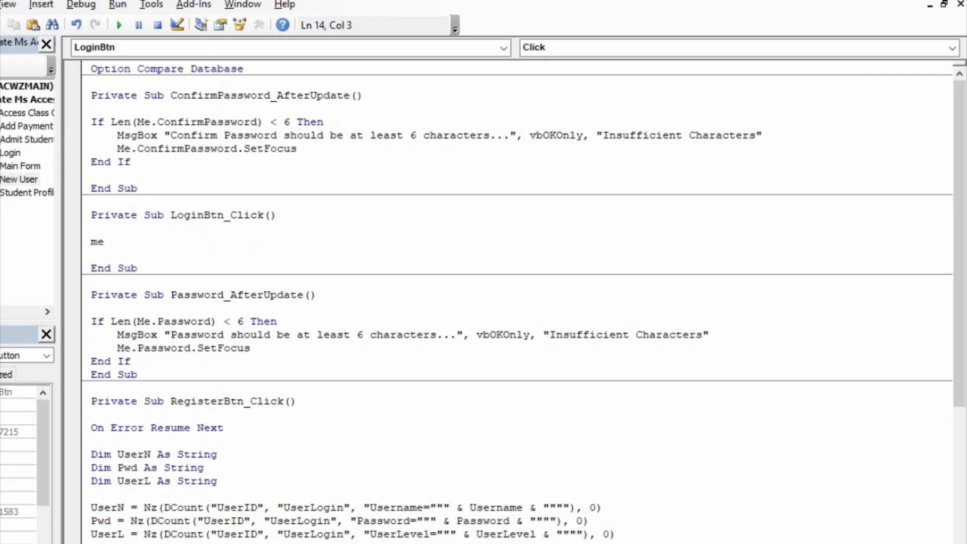
{"action": "type", "text": ".u"}
{"action": "key", "text": "Tab"}
{"action": "key", "text": "Return"}
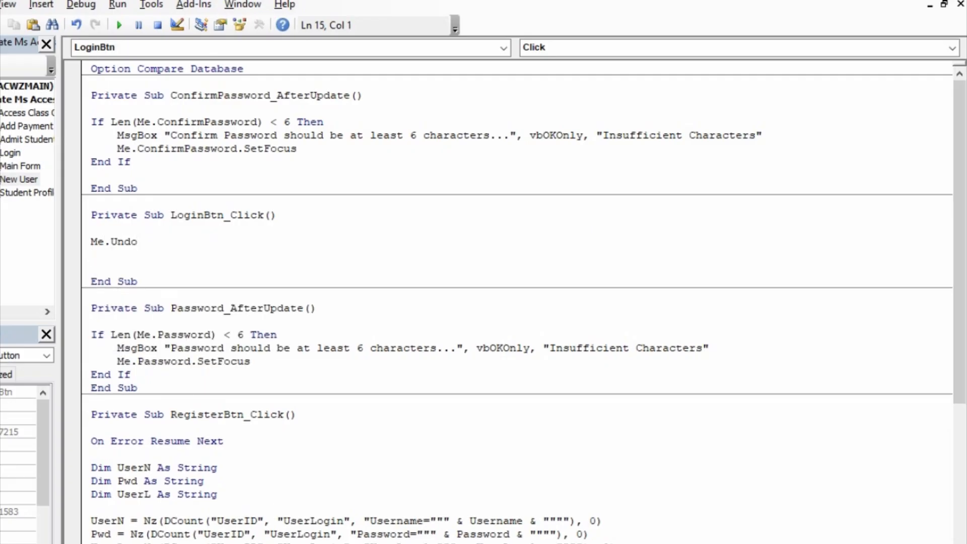
- Add DoCmd.OpenForm "Main Form" on the next line
{"action": "type", "text": "docmd."}
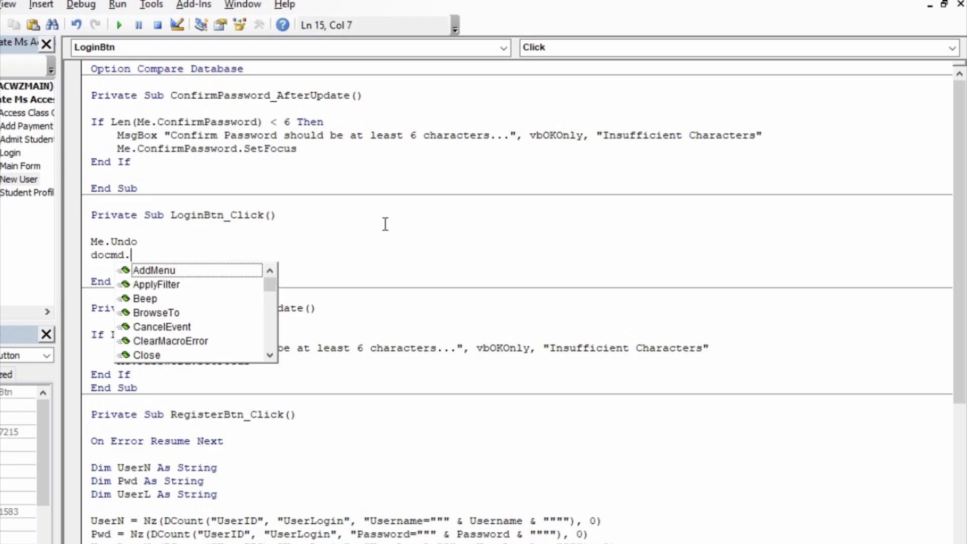
{"action": "type", "text": "open"}
{"action": "key", "text": "BackSpace"}
{"action": "key", "text": "BackSpace"}
{"action": "key", "text": "BackSpace"}
{"action": "type", "text": "e"}
{"action": "key", "text": "BackSpace"}
{"action": "type", "text": "penf"}
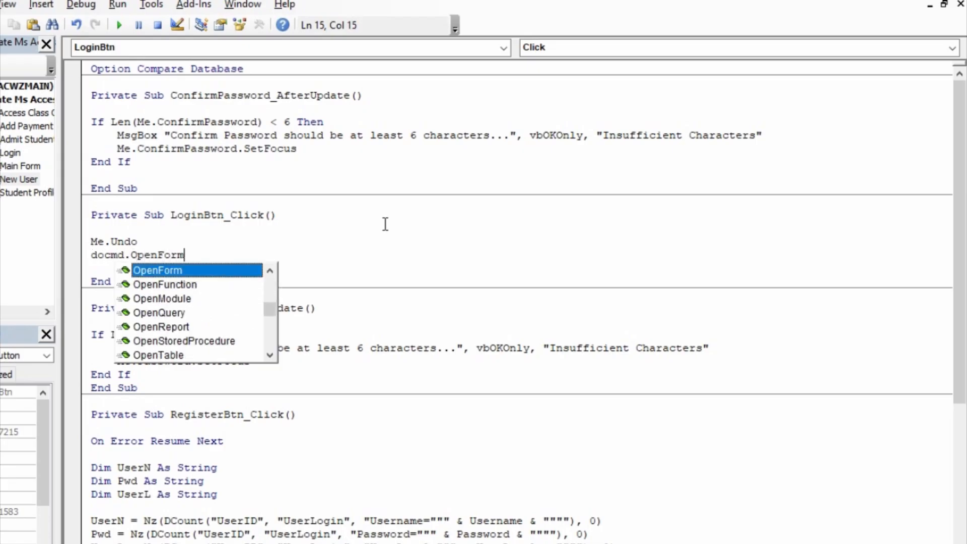
{"action": "key", "text": "Tab"}
{"action": "type", "text": "\""}
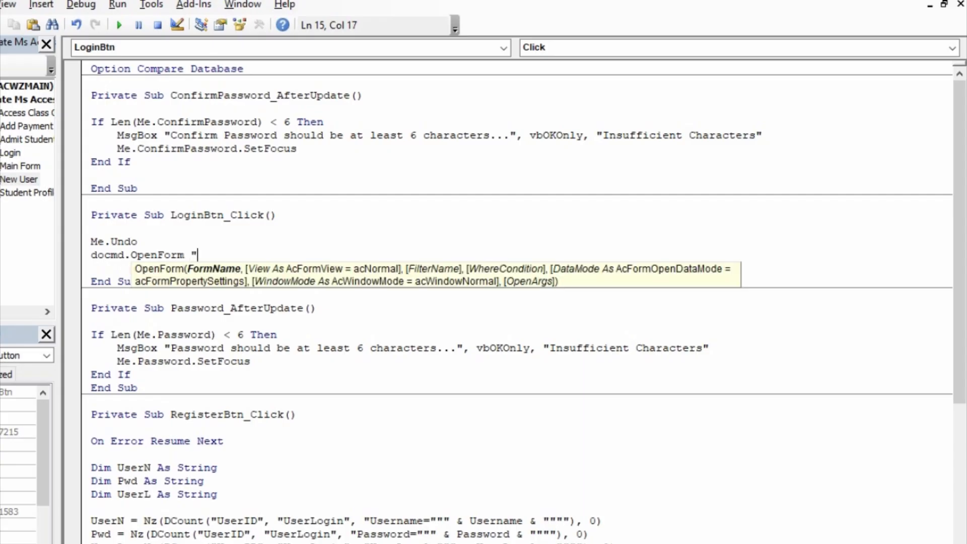
{"action": "type", "text": "Main Form\""}
{"action": "key", "text": "Return"}
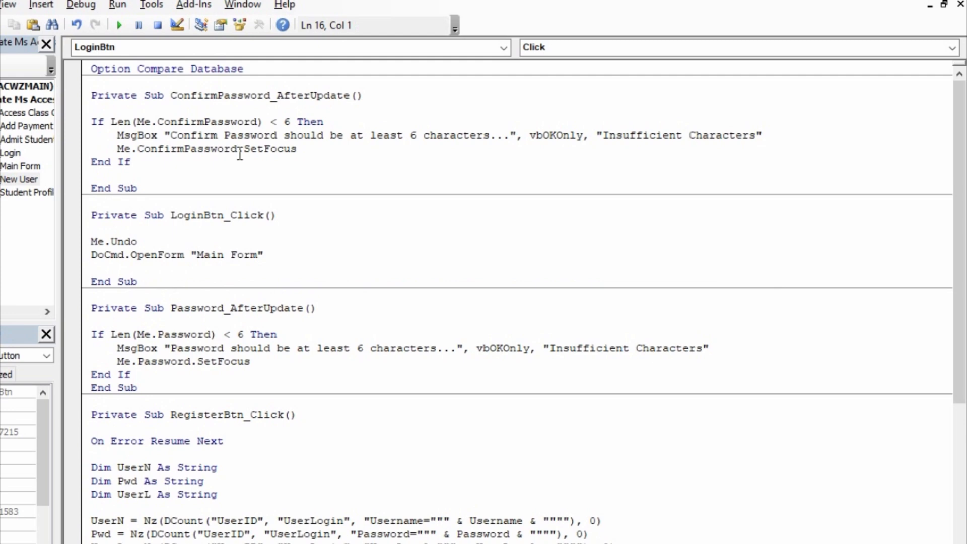
- Close the VBA editor to return to the New User form design
{"action": "left_click", "coordinate": [0, 25]}
{"action": "left_click", "coordinate": [0, 24]}
{"action": "left_click", "coordinate": [956, 1]}
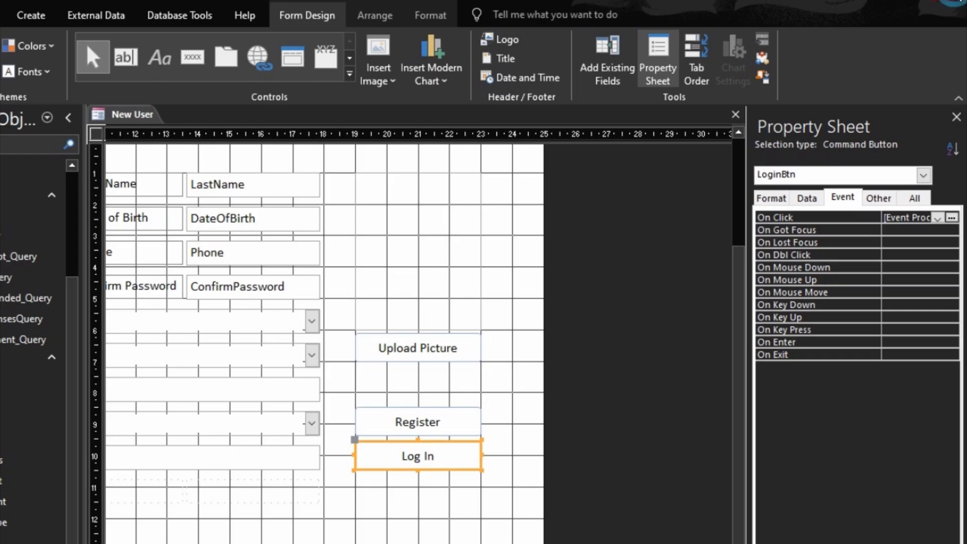
- Close the New User form and reopen it in Design View
{"action": "left_click", "coordinate": [736, 114]}
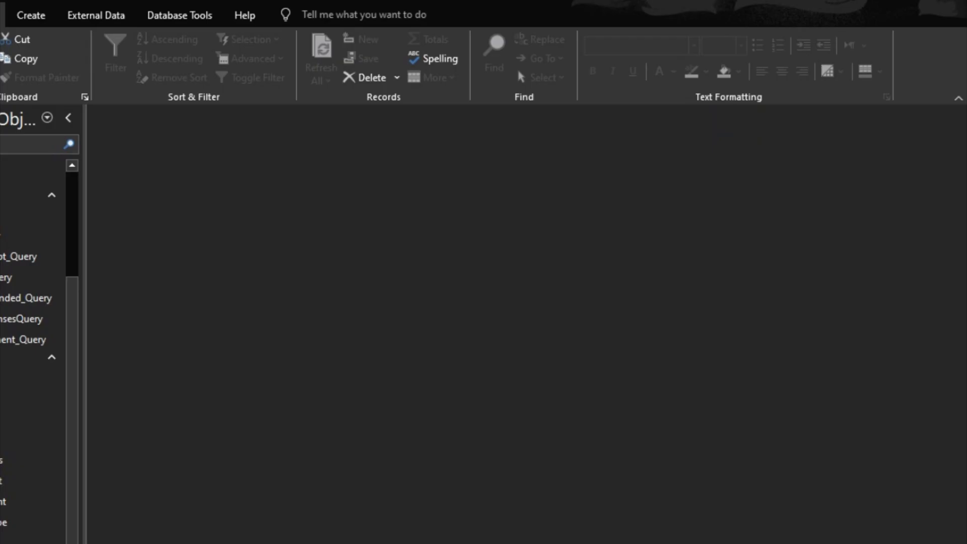
{"action": "right_click", "coordinate": [1, 454]}
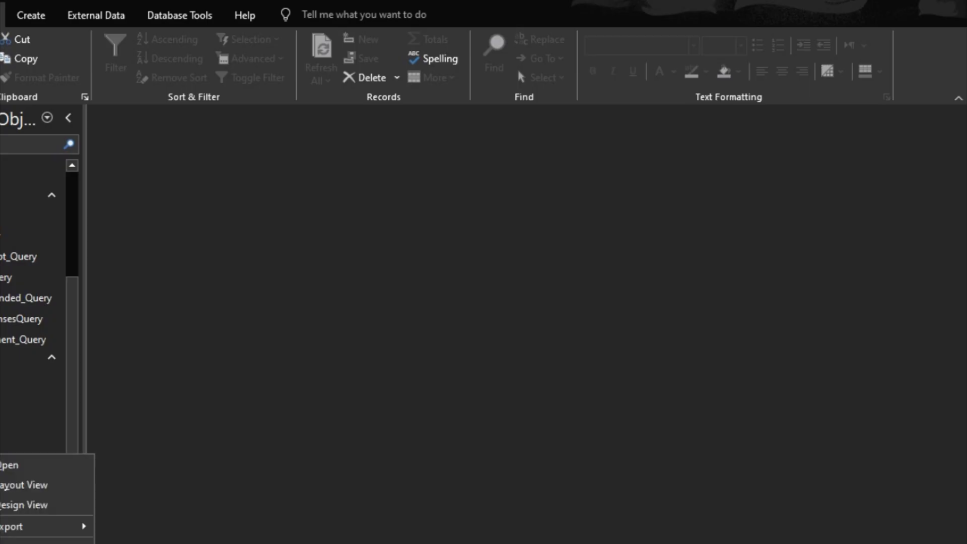
{"action": "left_click", "coordinate": [35, 506]}
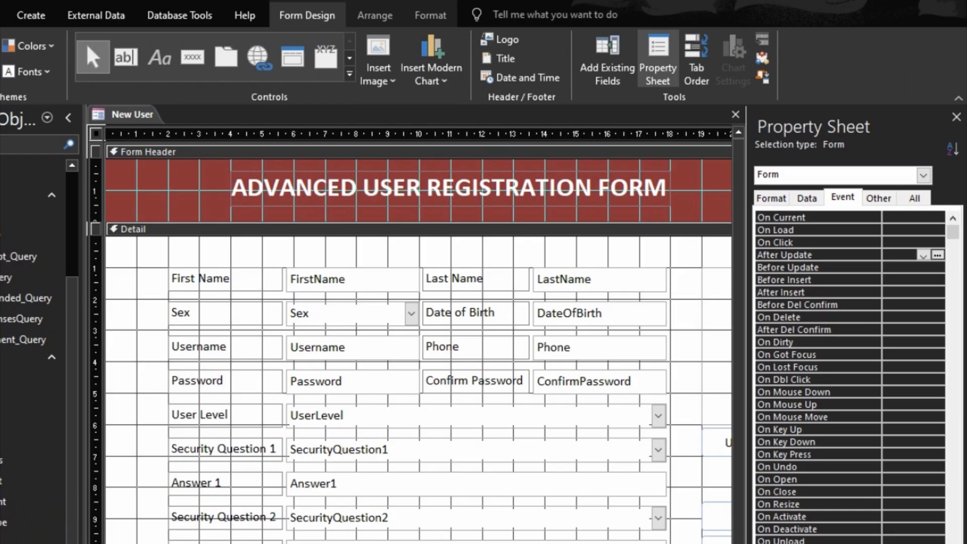
{"action": "scroll", "coordinate": [418, 337], "scroll_direction": "right", "scroll_amount": 5}
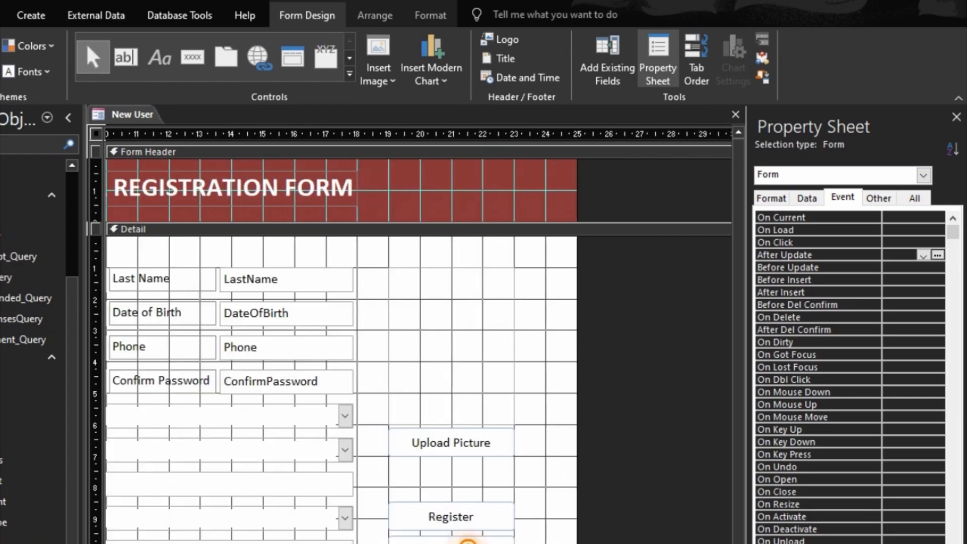
- In the Log In button's click code, replace "Main Form" with "Login"
{"action": "right_click", "coordinate": [469, 542]}
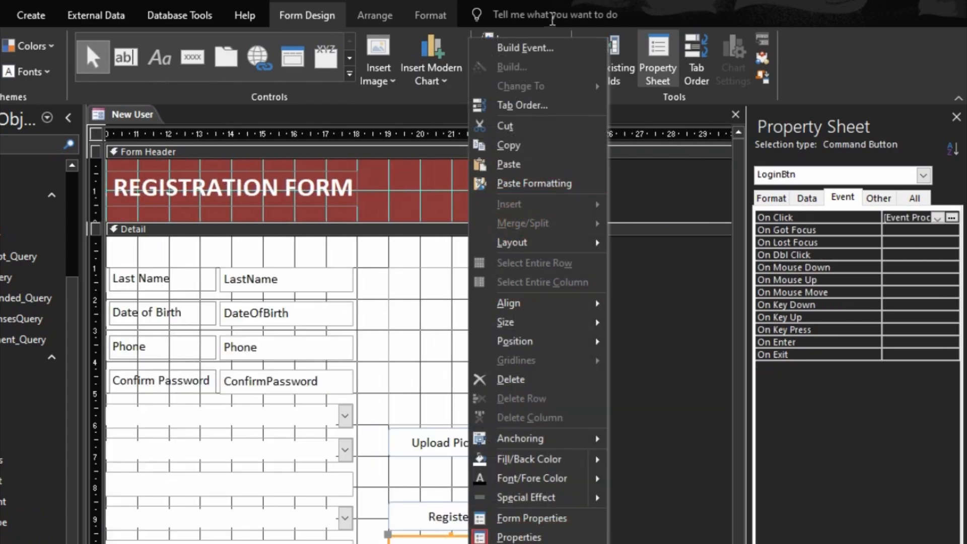
{"action": "left_click", "coordinate": [534, 48]}
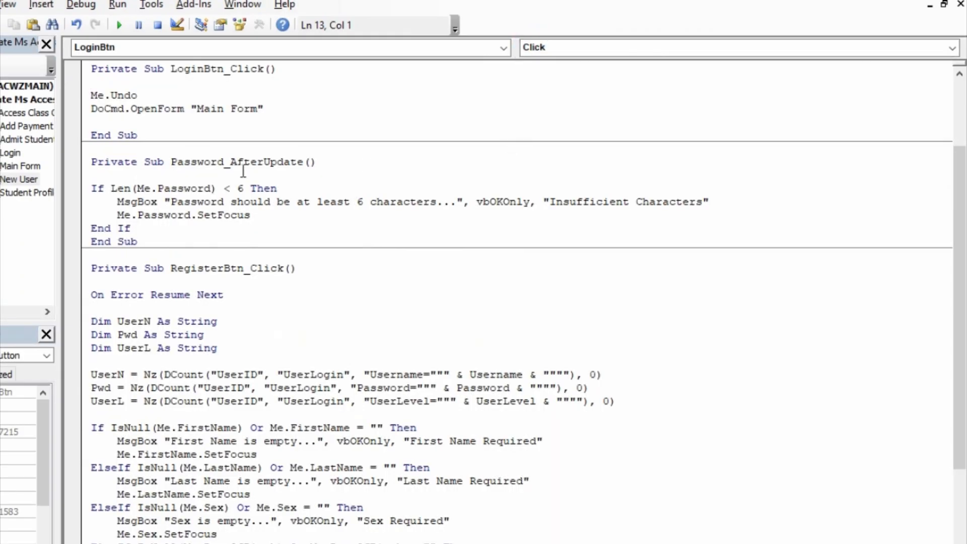
{"action": "left_click_drag", "start_coordinate": [262, 109], "coordinate": [198, 110]}
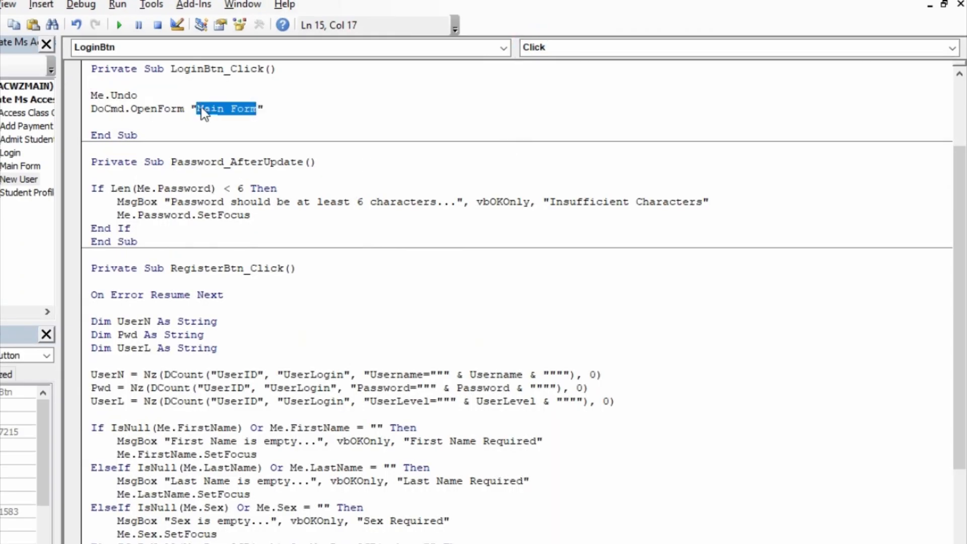
{"action": "type", "text": "Login"}
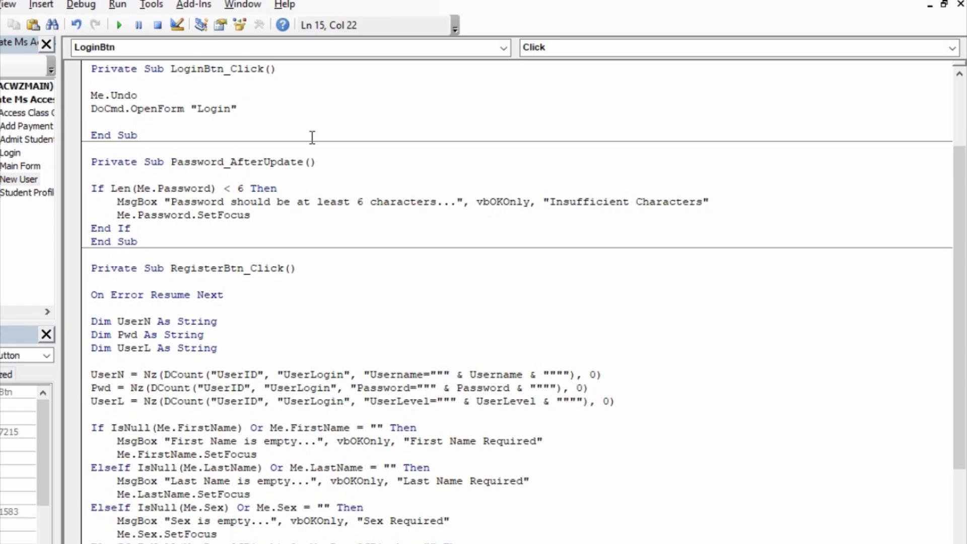
{"action": "left_click", "coordinate": [320, 163]}
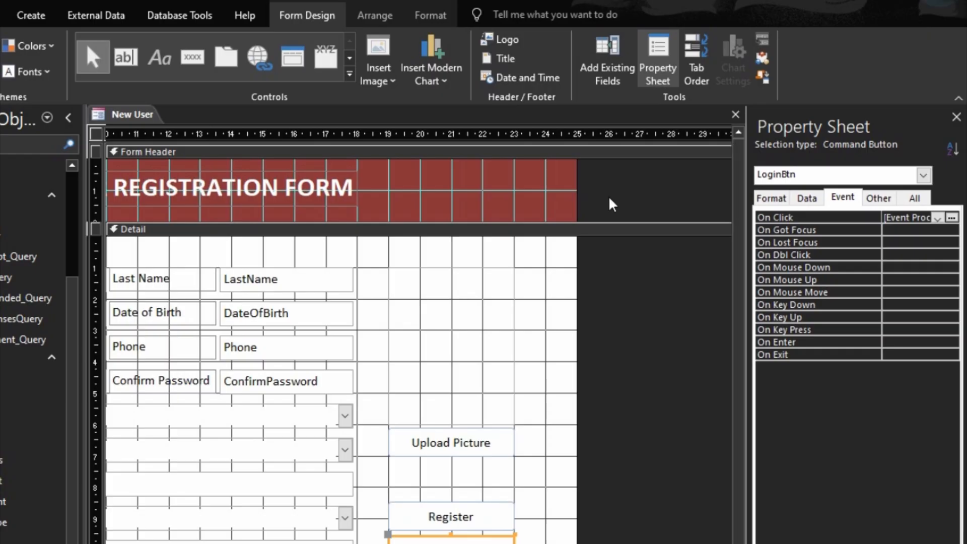
- Save the New User design, open the form and test its Log In button
{"action": "left_click", "coordinate": [736, 114]}
{"action": "left_click", "coordinate": [388, 437]}
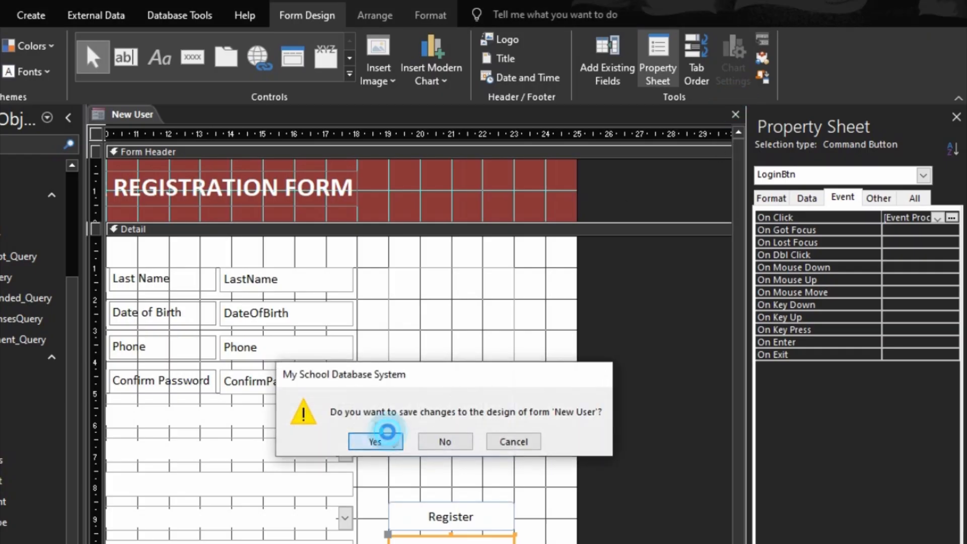
{"action": "double_click", "coordinate": [21, 539]}
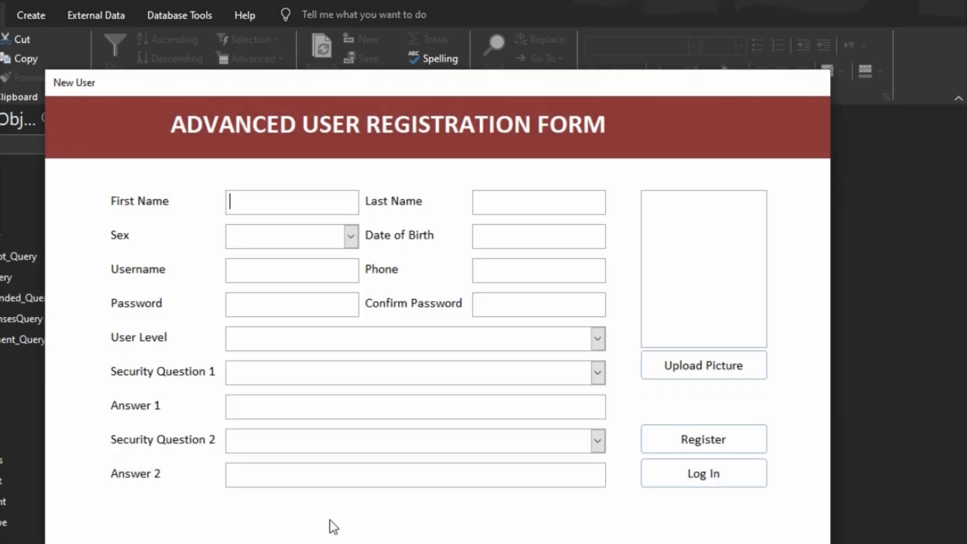
{"action": "left_click", "coordinate": [699, 474]}
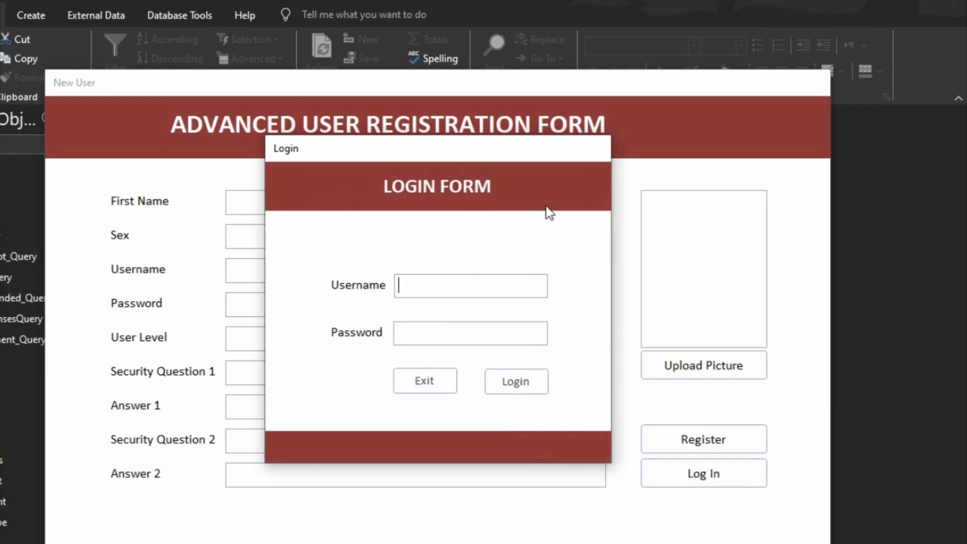
- Close the Login form and switch New User back to Design View
{"action": "right_click", "coordinate": [546, 192]}
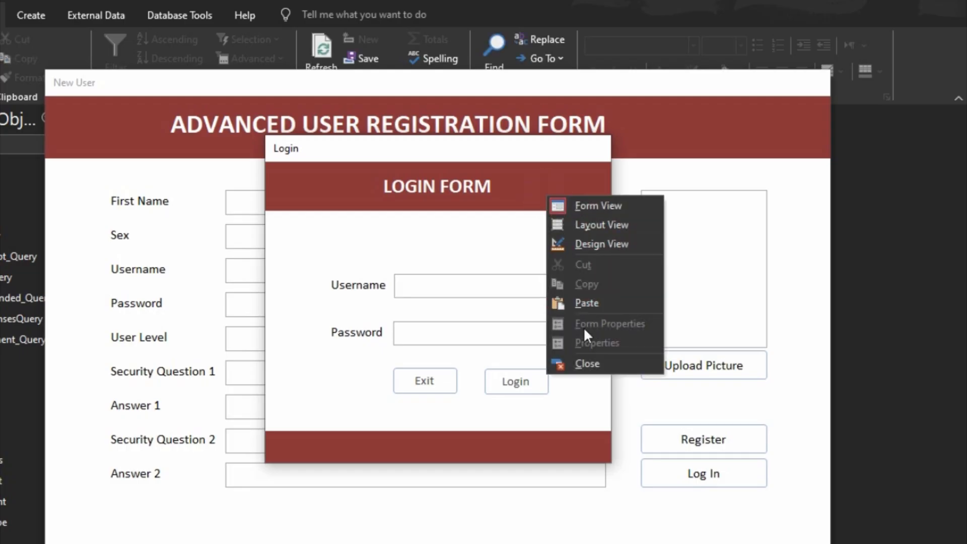
{"action": "left_click", "coordinate": [594, 364]}
{"action": "right_click", "coordinate": [797, 420]}
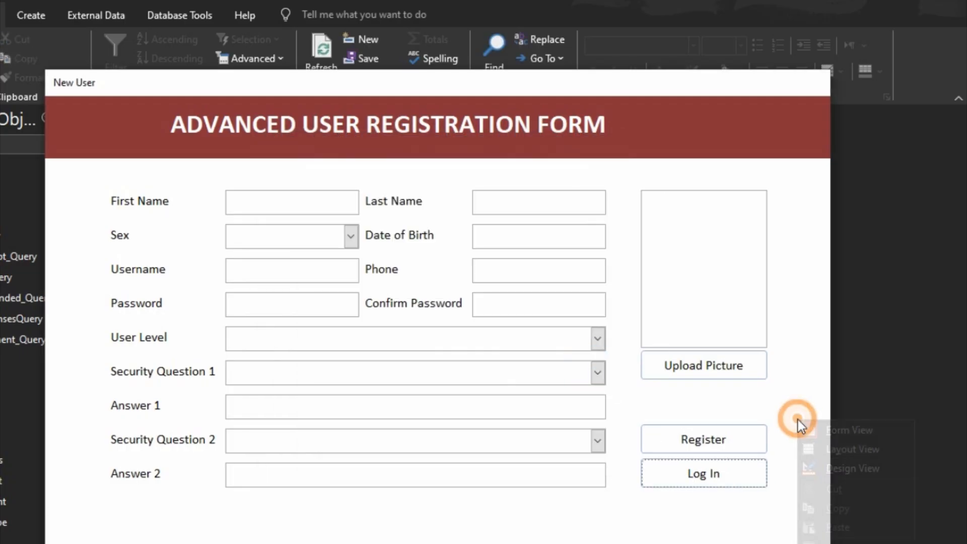
{"action": "left_click", "coordinate": [832, 469]}
{"action": "left_click_drag", "start_coordinate": [403, 543], "coordinate": [545, 543]}
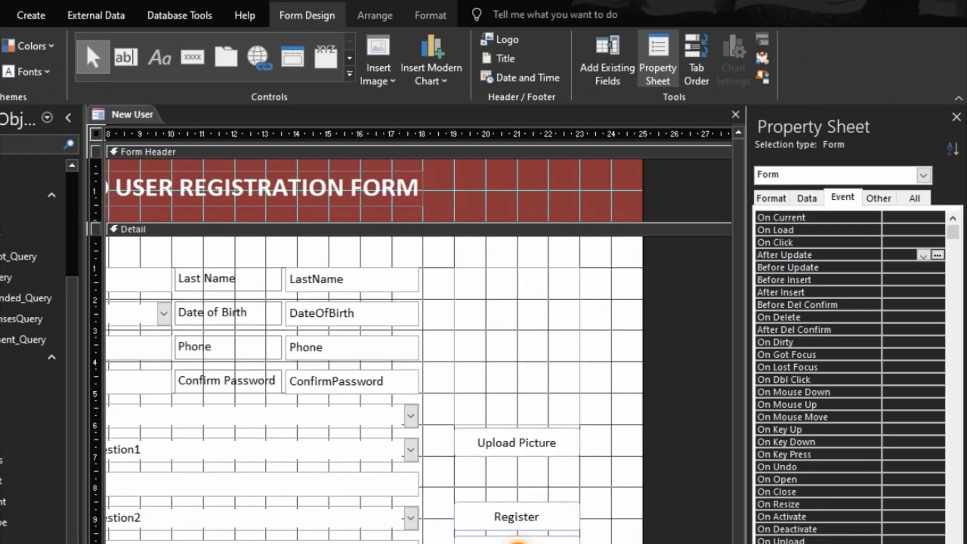
{"action": "right_click", "coordinate": [519, 541]}
- Add a new line after Me.Undo starting with DoCmd.Close acForm
{"action": "left_click", "coordinate": [558, 52]}
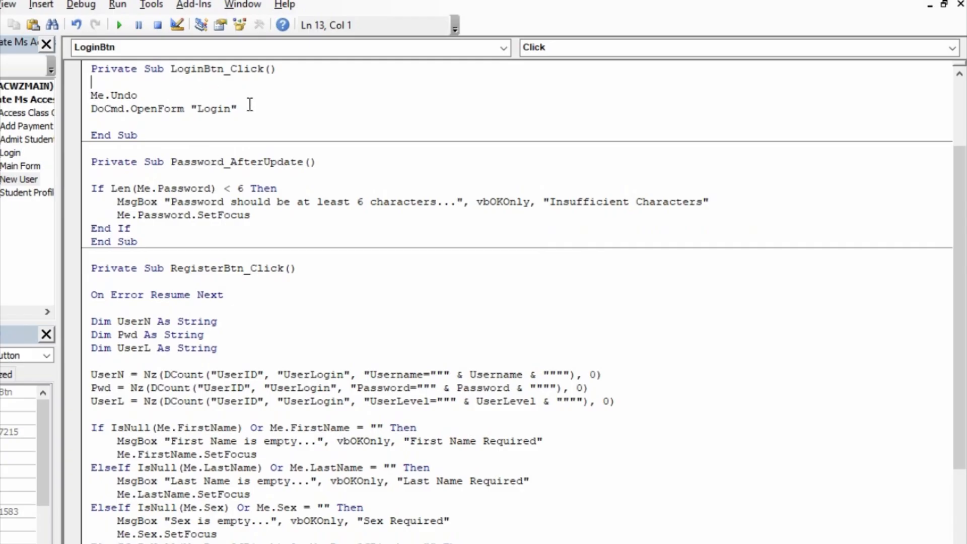
{"action": "left_click", "coordinate": [207, 93]}
{"action": "key", "text": "Return"}
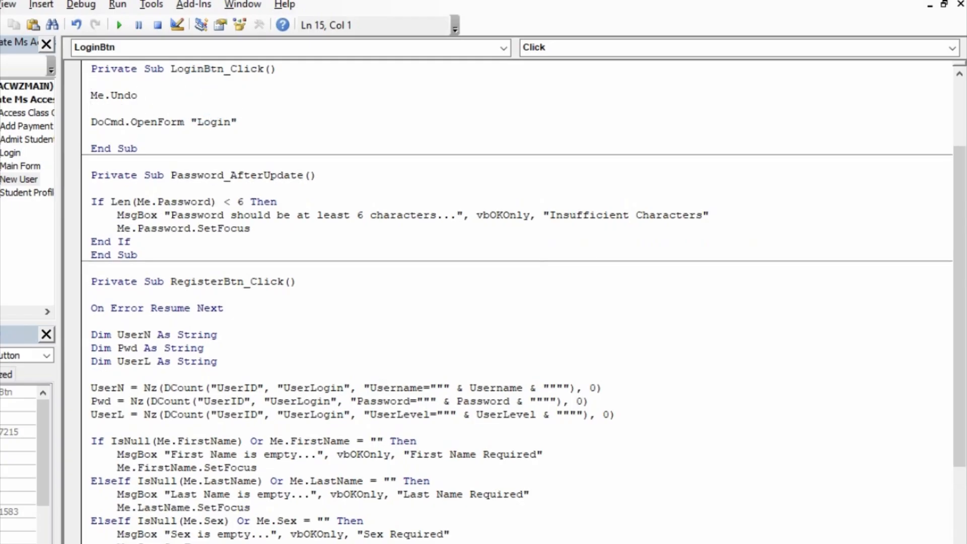
{"action": "type", "text": "doc."}
{"action": "key", "text": "BackSpace"}
{"action": "key", "text": "BackSpace"}
{"action": "type", "text": "md.clos"}
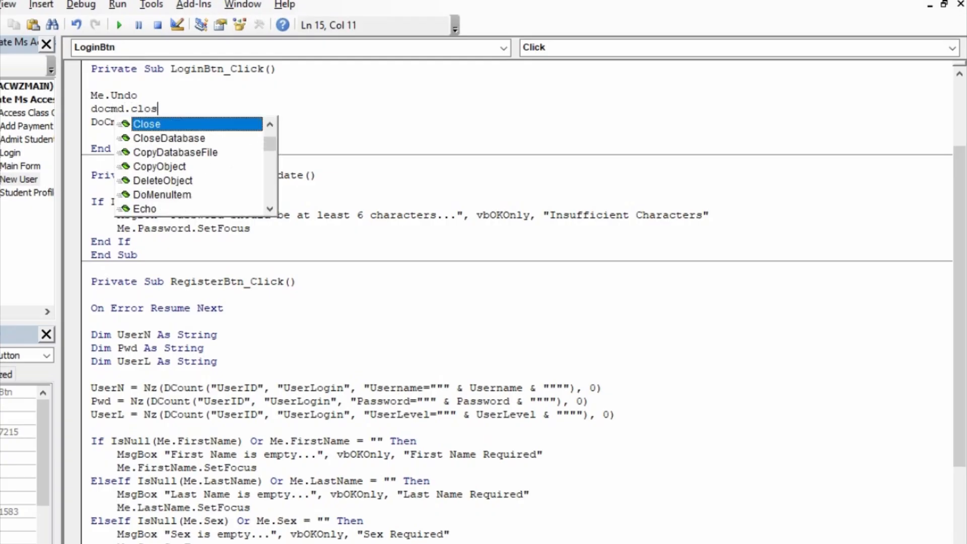
{"action": "key", "text": "Tab"}
{"action": "type", "text": "acfo"}
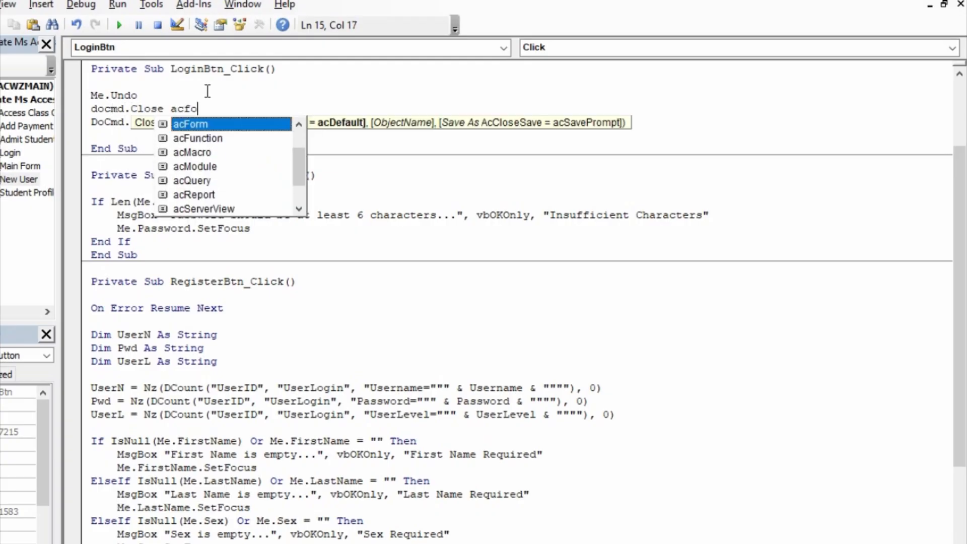
{"action": "key", "text": "Tab"}
- Finish the line as DoCmd.Close acForm, Me.Name and compile the form's code
{"action": "type", "text": ", me.na"}
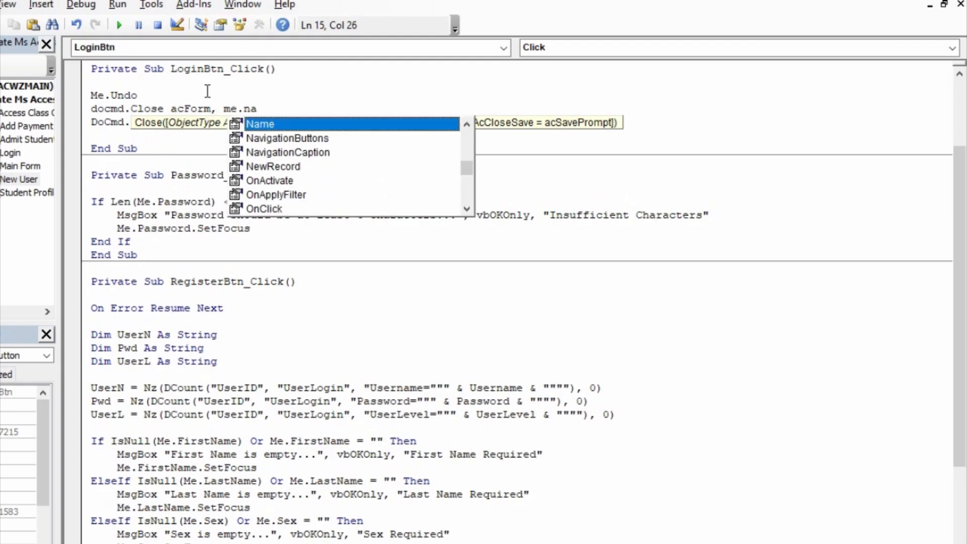
{"action": "key", "text": "Tab"}
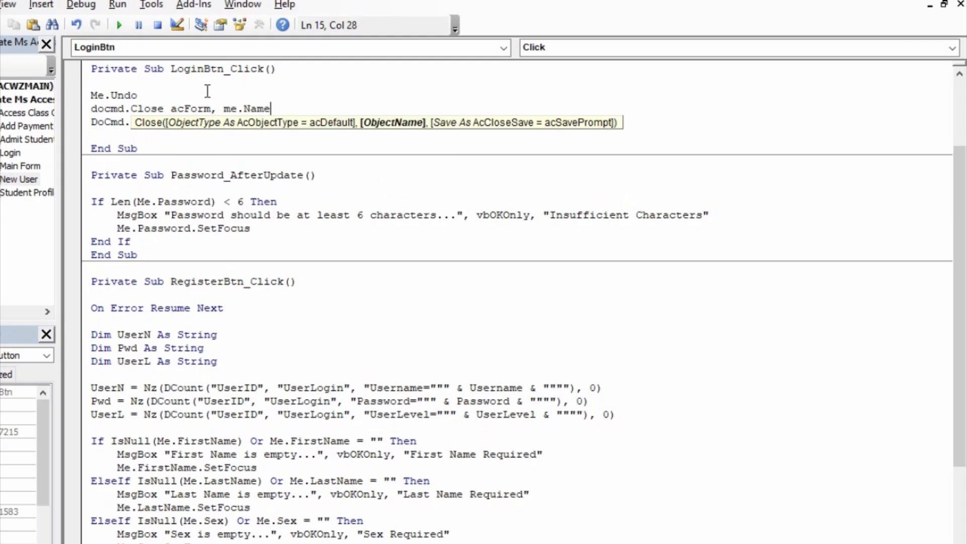
{"action": "left_click", "coordinate": [208, 92]}
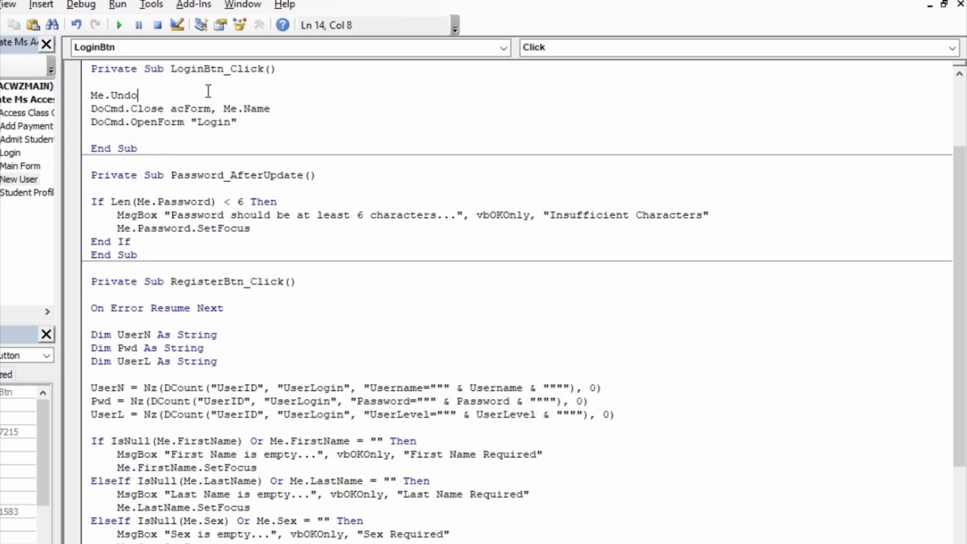
{"action": "key", "text": "alt+d"}
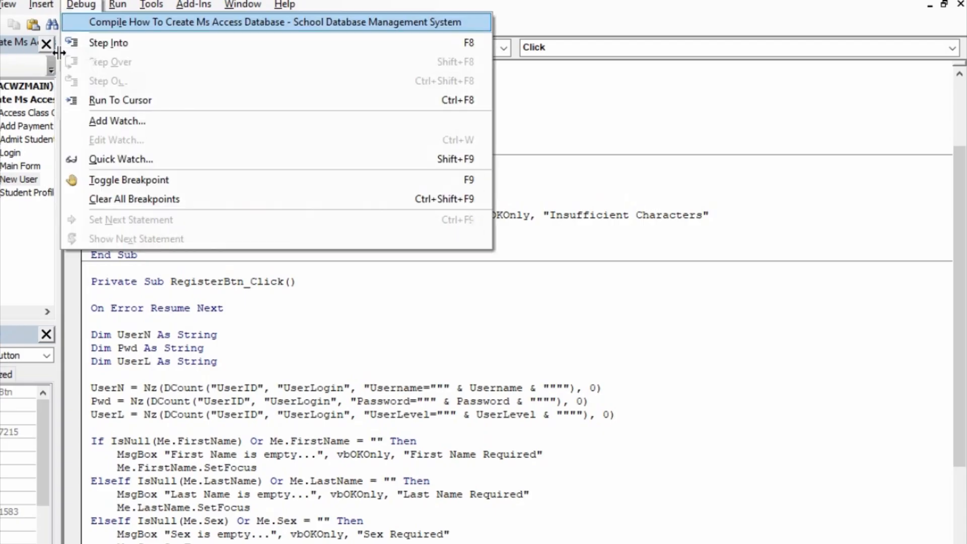
{"action": "key", "text": "Return"}
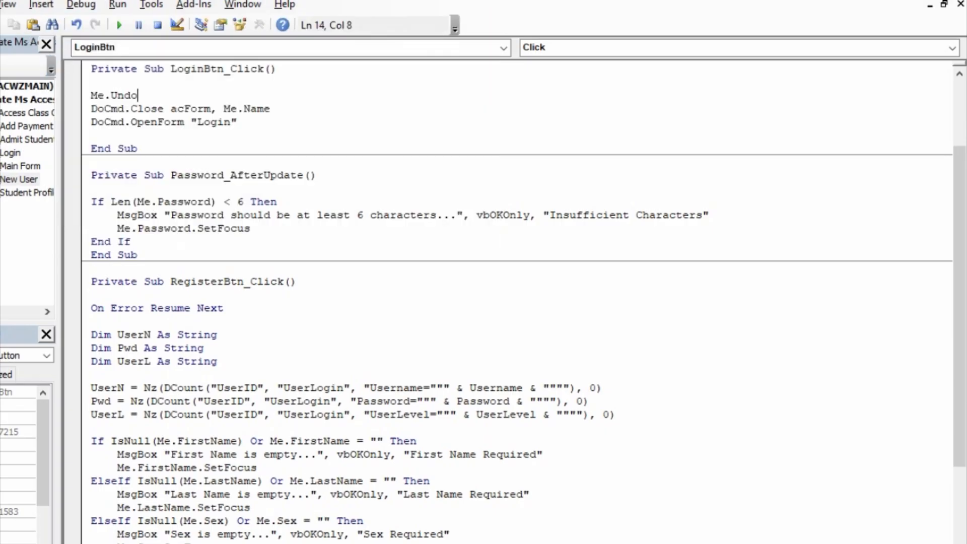
- Close the code editor and design, then confirm Log In opens the Login form
{"action": "left_click", "coordinate": [951, 1]}
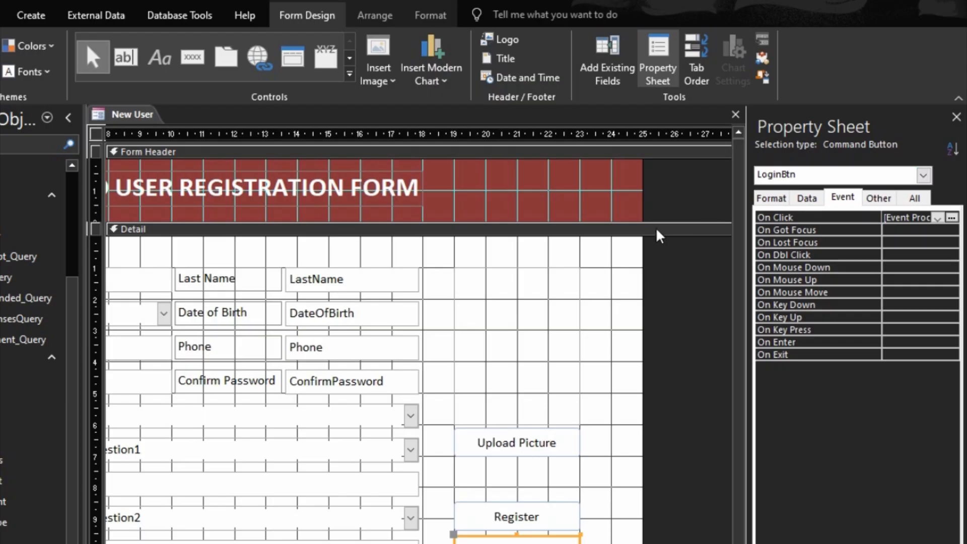
{"action": "left_click", "coordinate": [729, 120]}
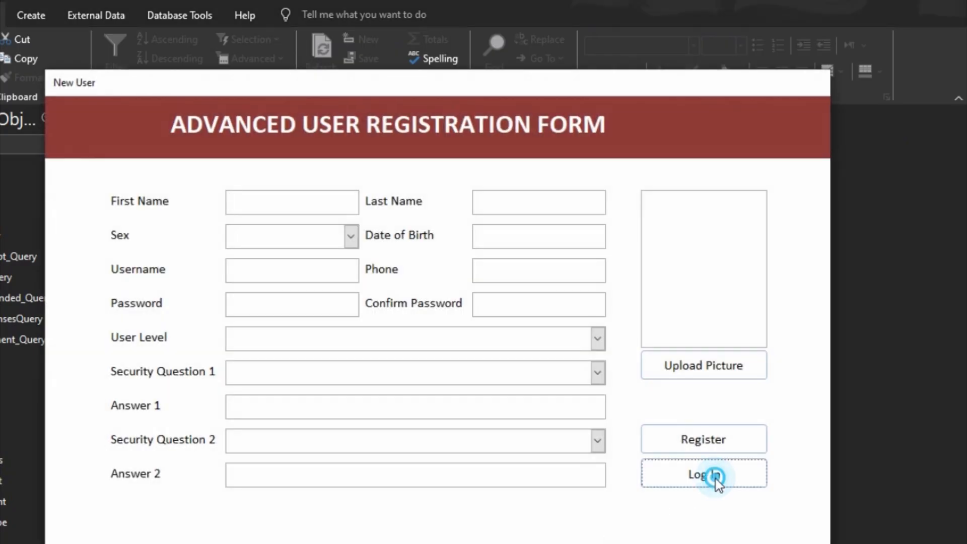
{"action": "left_click", "coordinate": [716, 477]}
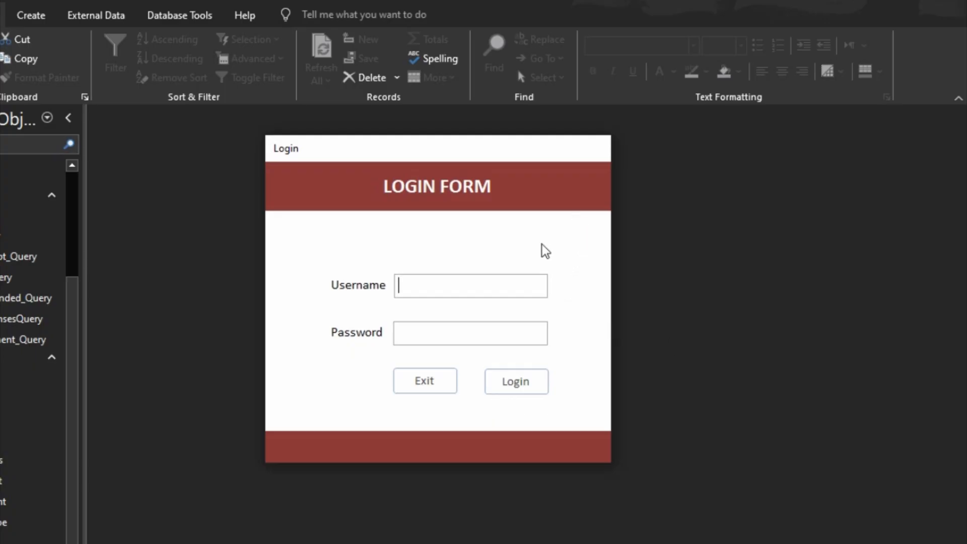
{"action": "right_click", "coordinate": [543, 251]}
- Open the Login form in Design View and drag the Form Footer down to enlarge the detail area
{"action": "left_click", "coordinate": [590, 289]}
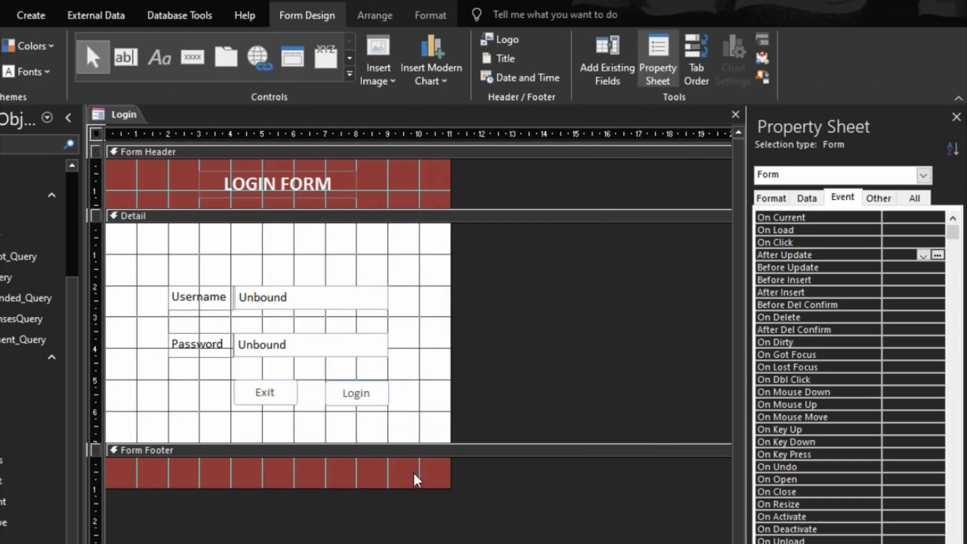
{"action": "right_click", "coordinate": [369, 400]}
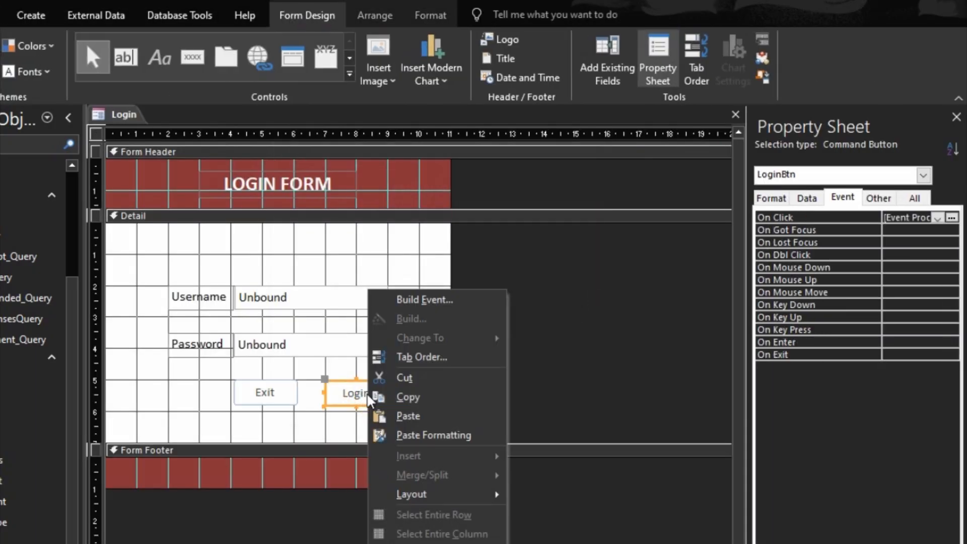
{"action": "left_click", "coordinate": [349, 434]}
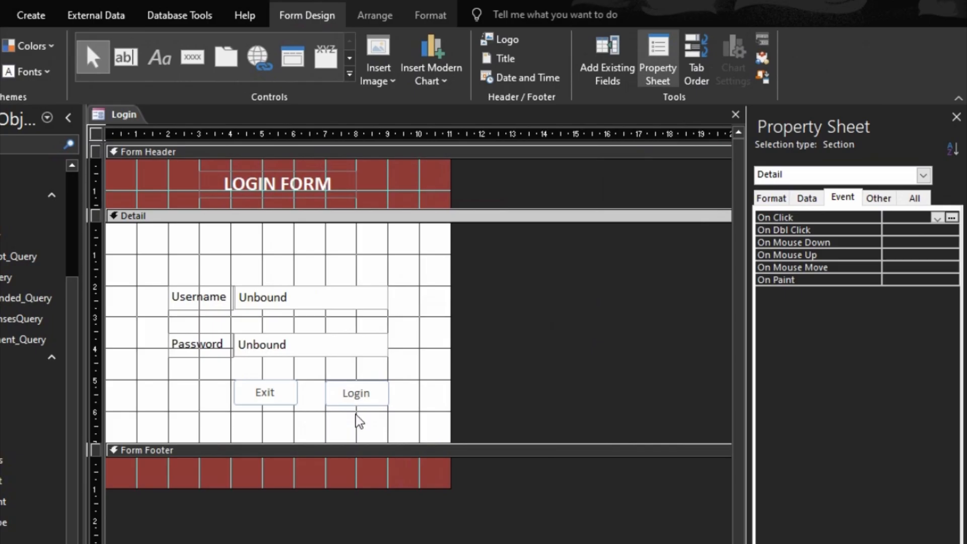
{"action": "left_click_drag", "start_coordinate": [381, 442], "coordinate": [398, 539]}
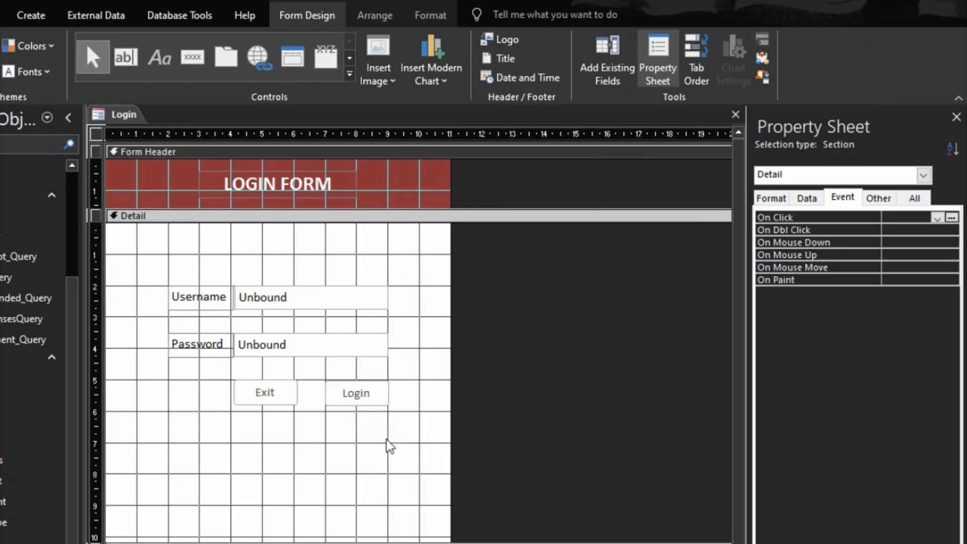
- Select the Exit button and paste a duplicate of it (Command7)
{"action": "left_click", "coordinate": [336, 307]}
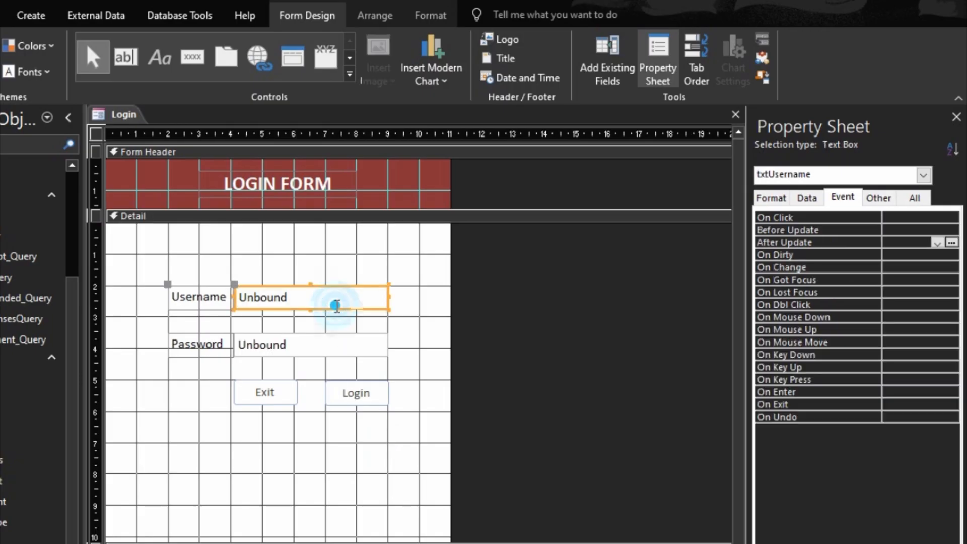
{"action": "left_click", "coordinate": [341, 346]}
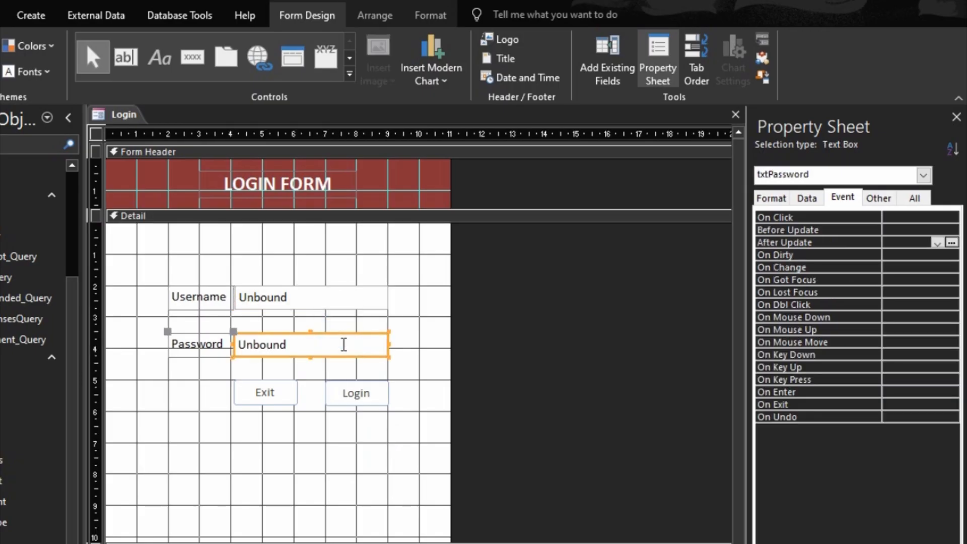
{"action": "left_click", "coordinate": [349, 309]}
{"action": "left_click", "coordinate": [353, 353]}
{"action": "left_click", "coordinate": [353, 398]}
{"action": "left_click", "coordinate": [291, 395]}
{"action": "left_click", "coordinate": [358, 400]}
{"action": "left_click", "coordinate": [282, 396]}
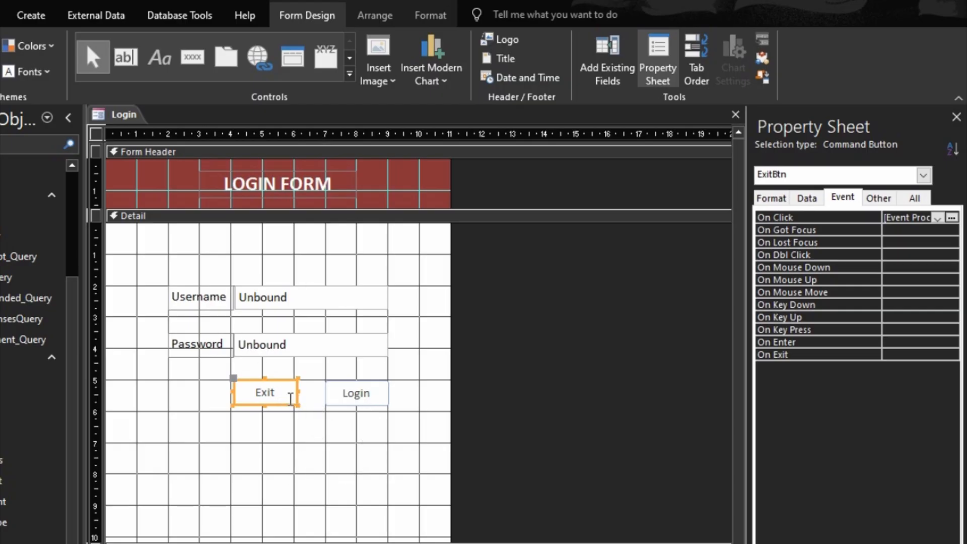
{"action": "key", "text": "ctrl+c"}
{"action": "key", "text": "ctrl+v"}
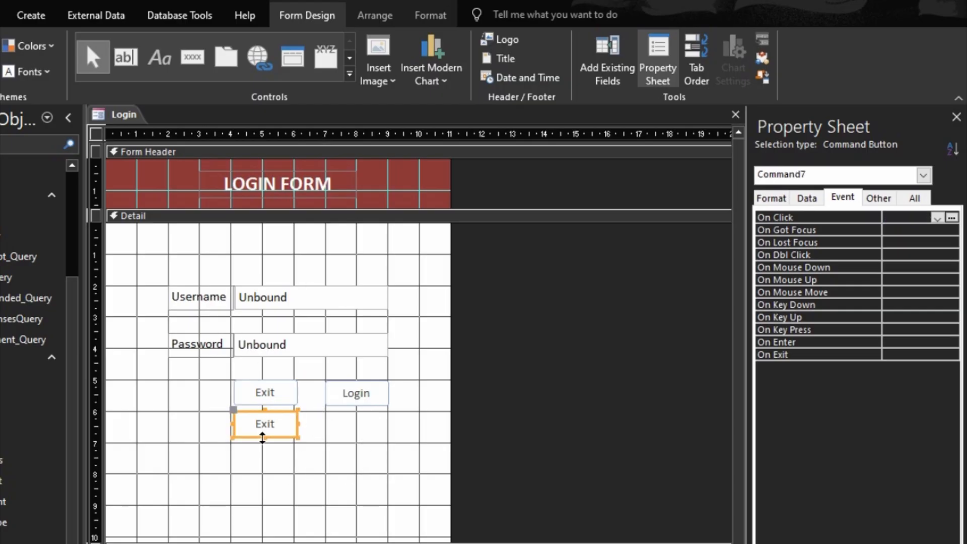
- Move the copied button near the form's bottom and caption it REGISTER HERE
{"action": "left_click_drag", "start_coordinate": [267, 434], "coordinate": [267, 543]}
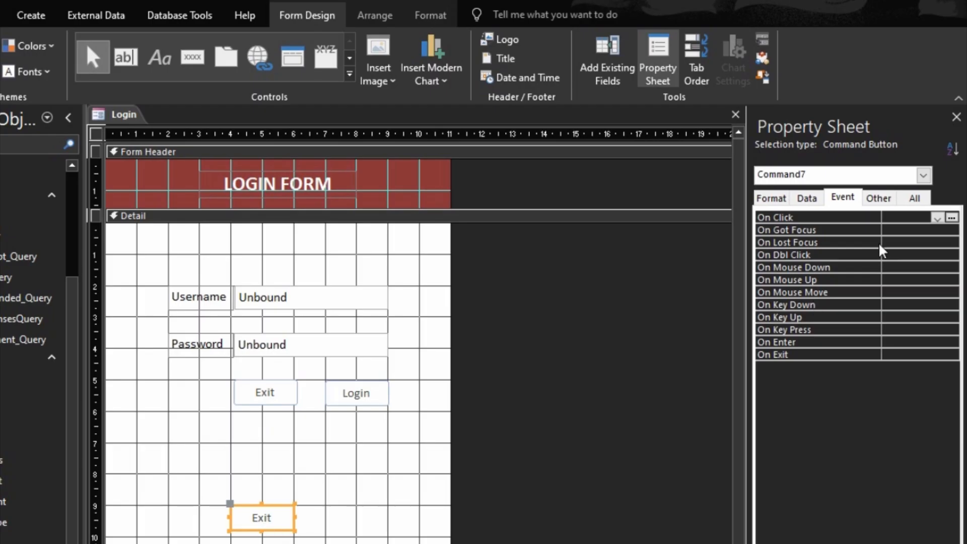
{"action": "left_click", "coordinate": [772, 198]}
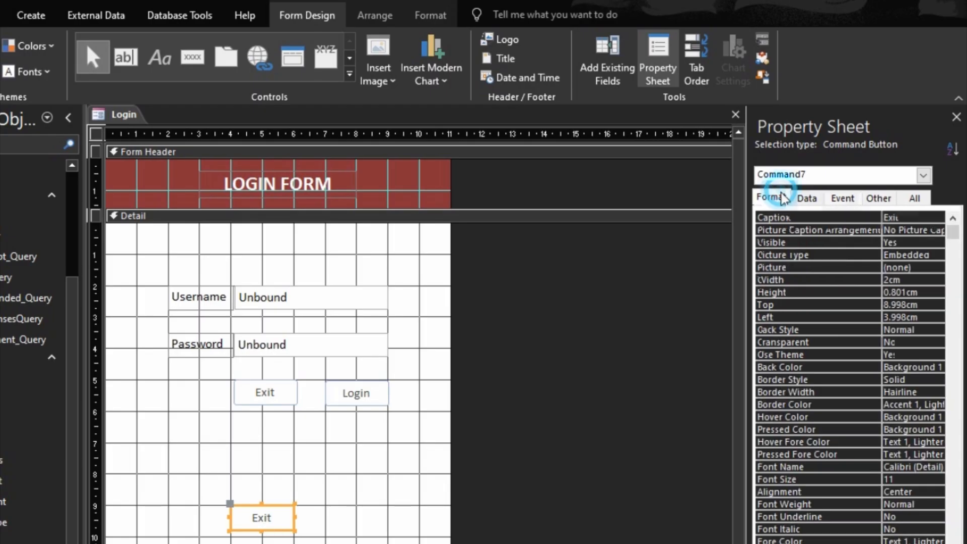
{"action": "left_click", "coordinate": [808, 221]}
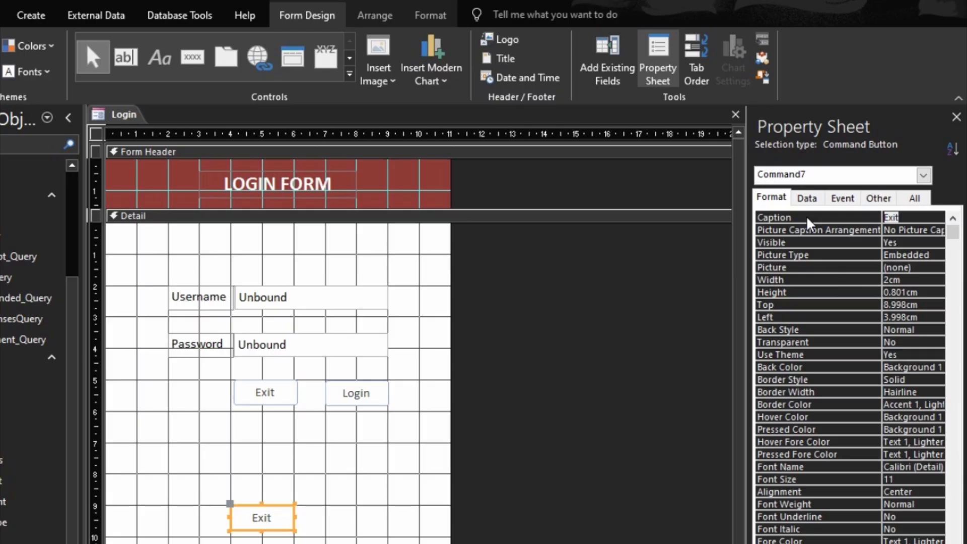
{"action": "type", "text": "Regi"}
{"action": "key", "text": "BackSpace"}
{"action": "key", "text": "BackSpace"}
{"action": "key", "text": "BackSpace"}
{"action": "type", "text": "EGI"}
{"action": "type", "text": "STER"}
{"action": "type", "text": " HERE"}
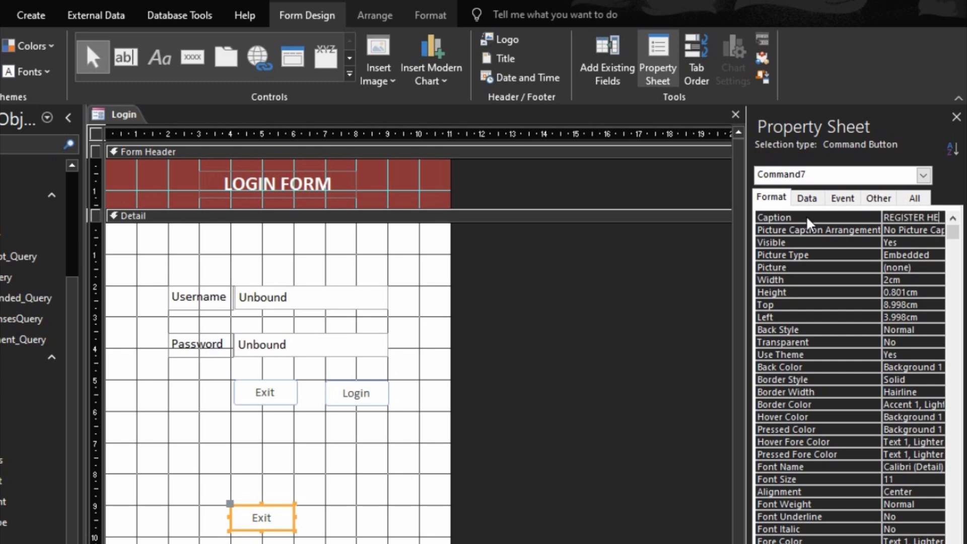
{"action": "left_click", "coordinate": [365, 504]}
- Resize the REGISTER HERE button to 3.984cm wide and 1.012cm tall
{"action": "left_click", "coordinate": [291, 519]}
{"action": "left_click_drag", "start_coordinate": [294, 518], "coordinate": [358, 524]}
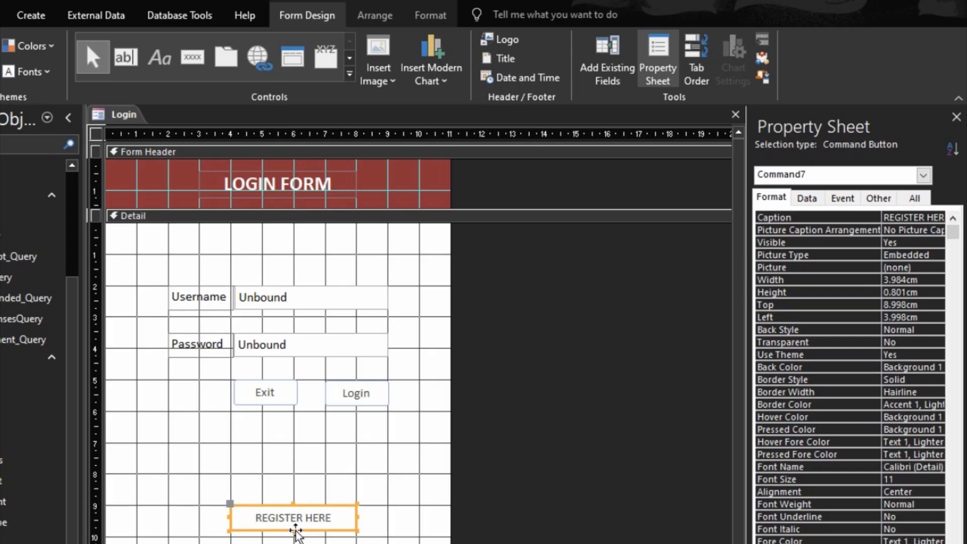
{"action": "left_click_drag", "start_coordinate": [294, 531], "coordinate": [296, 539]}
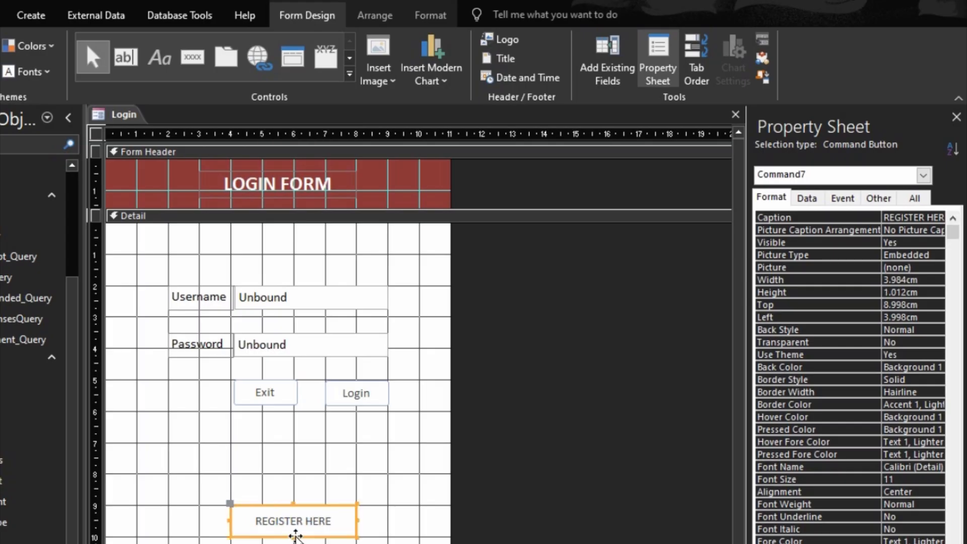
- Format the button text as Arial, size 16, in a darker colour
{"action": "left_click", "coordinate": [424, 14]}
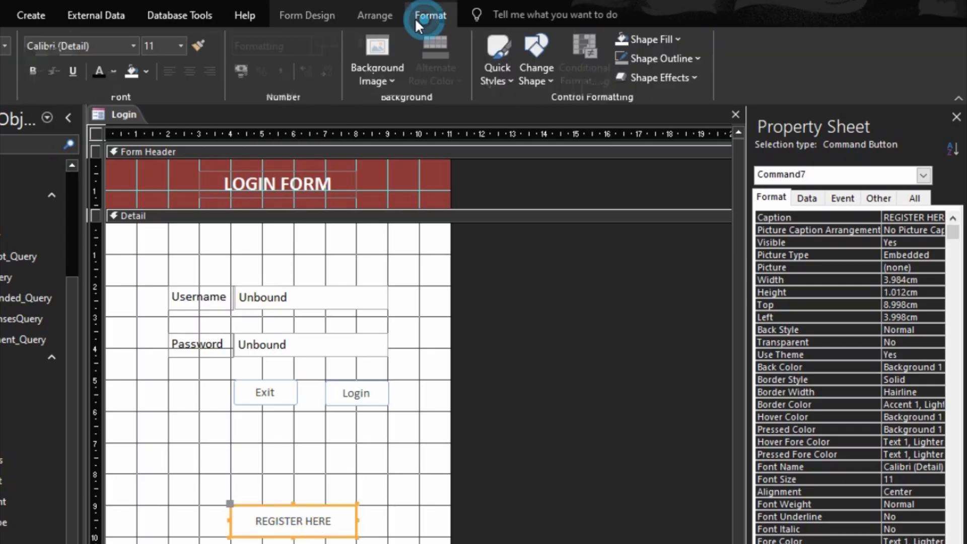
{"action": "left_click", "coordinate": [182, 46]}
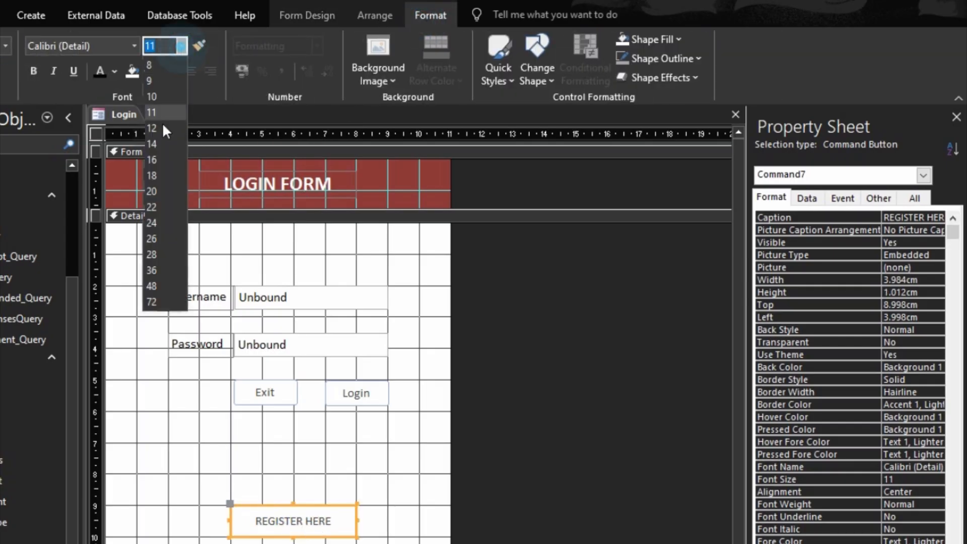
{"action": "left_click", "coordinate": [161, 163]}
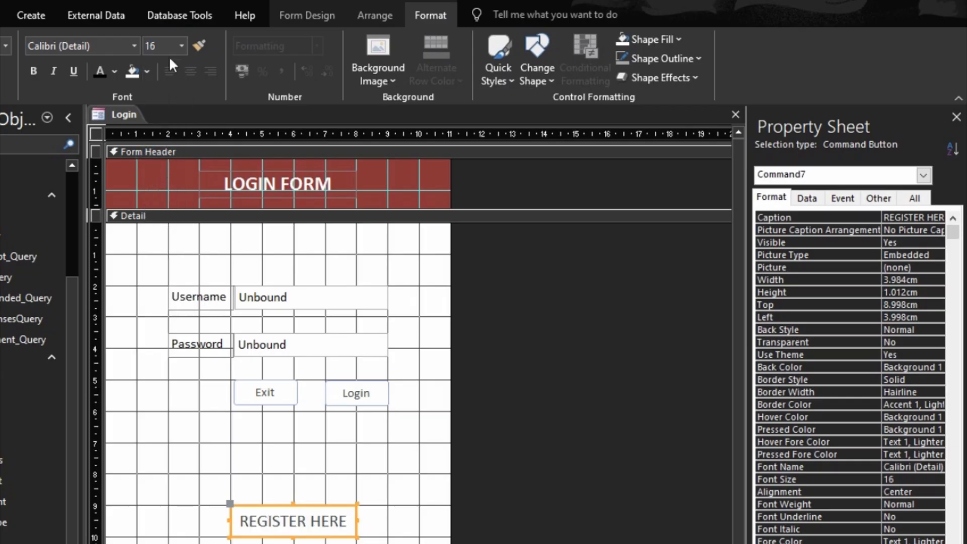
{"action": "left_click", "coordinate": [98, 70]}
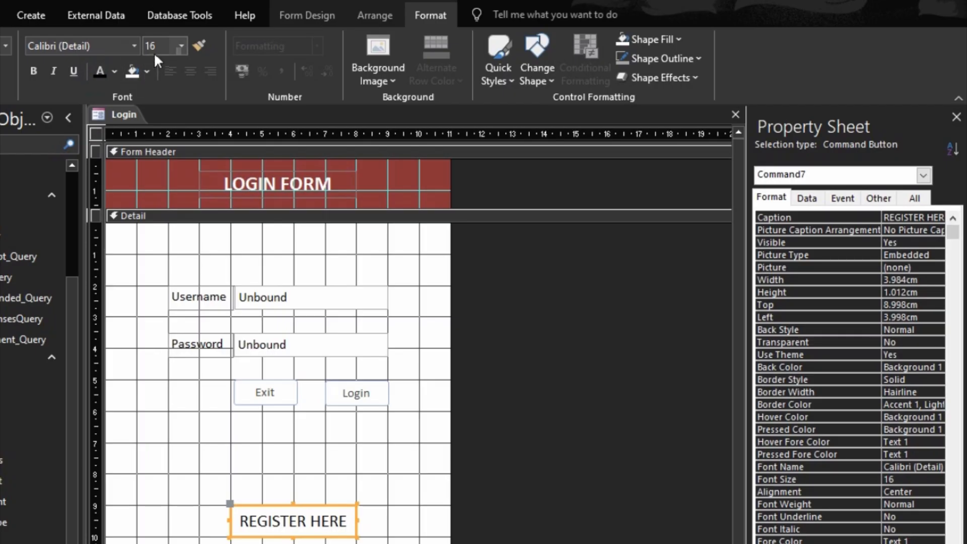
{"action": "left_click", "coordinate": [92, 45]}
{"action": "type", "text": "Arial"}
{"action": "key", "text": "Return"}
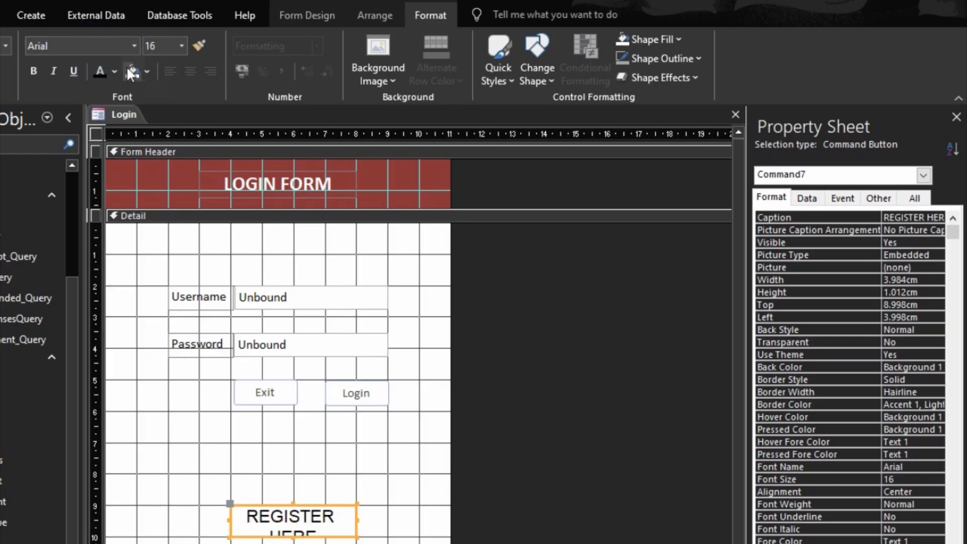
- Widen the button further to the left and reduce its text size to 14
{"action": "left_click_drag", "start_coordinate": [228, 518], "coordinate": [199, 521]}
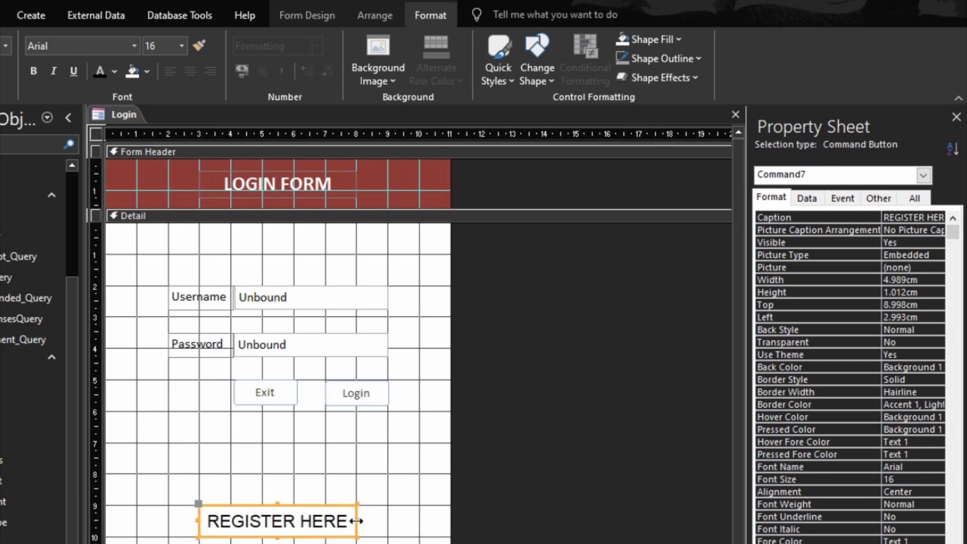
{"action": "left_click_drag", "start_coordinate": [357, 522], "coordinate": [357, 521]}
{"action": "left_click", "coordinate": [310, 471]}
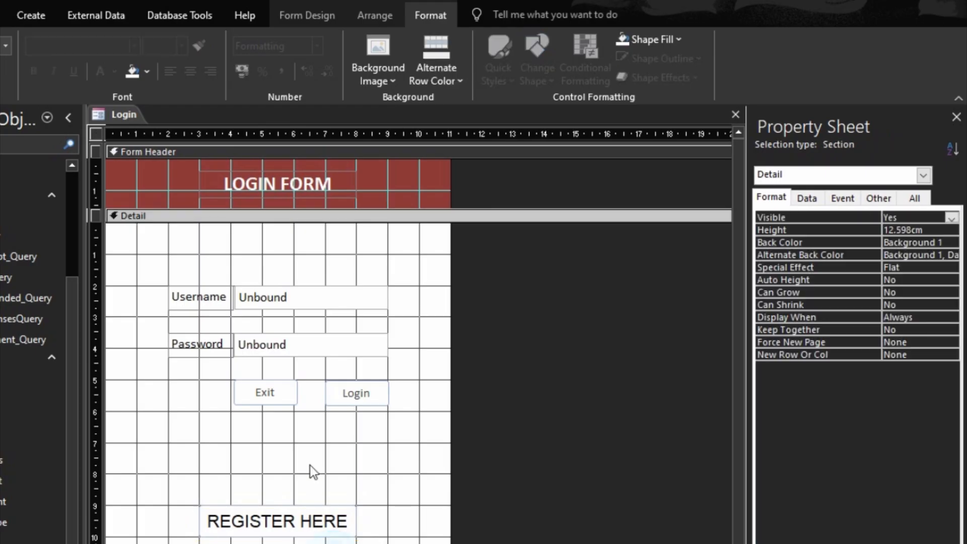
{"action": "left_click", "coordinate": [276, 520]}
{"action": "left_click", "coordinate": [183, 44]}
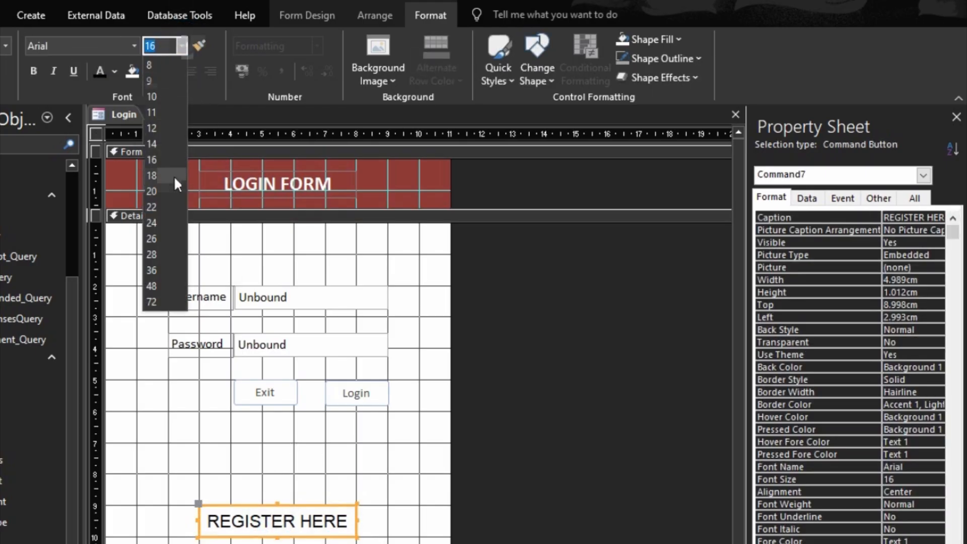
{"action": "left_click", "coordinate": [156, 147]}
{"action": "left_click", "coordinate": [383, 510]}
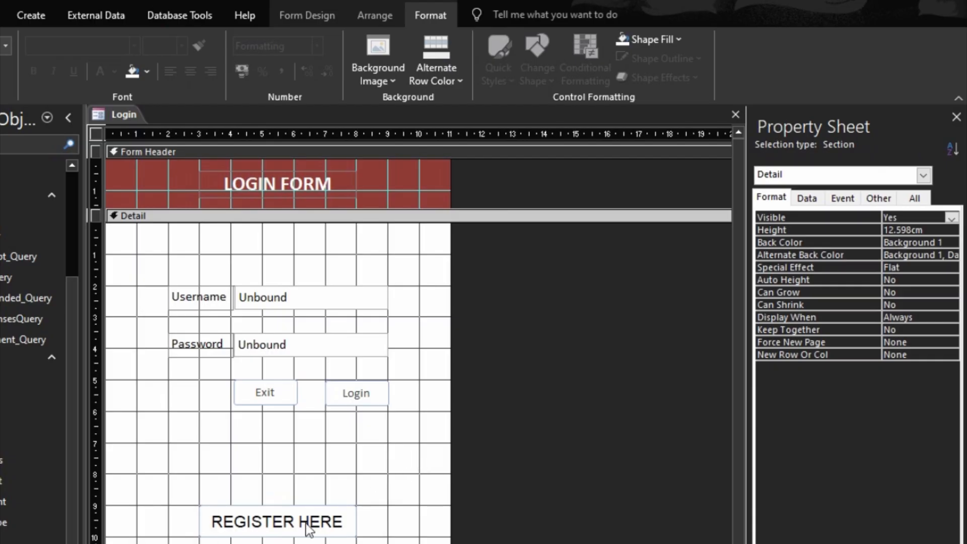
- Name the REGISTER HERE button RegisterBtn on the Other tab
{"action": "left_click", "coordinate": [877, 199]}
{"action": "left_click", "coordinate": [867, 217]}
{"action": "left_click", "coordinate": [325, 529]}
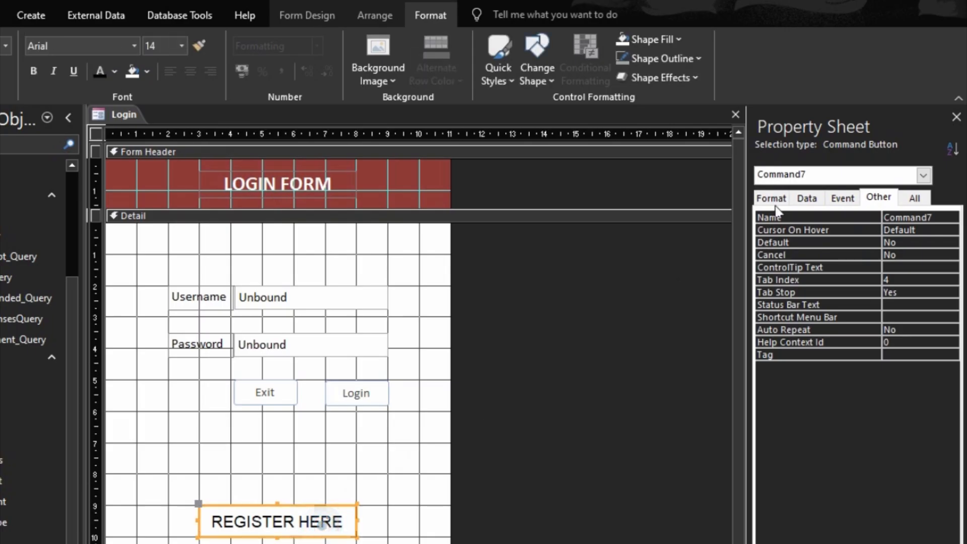
{"action": "left_click", "coordinate": [839, 215]}
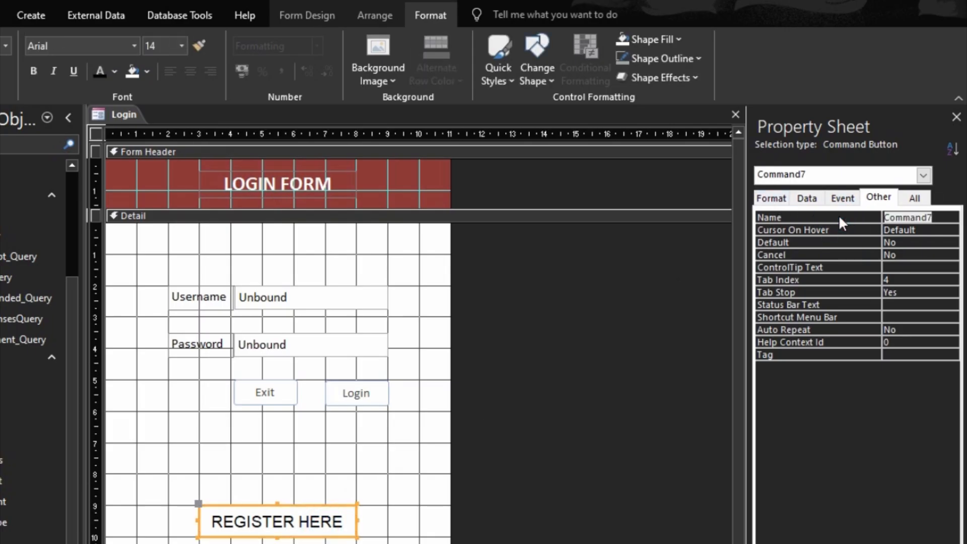
{"action": "type", "text": "Register"}
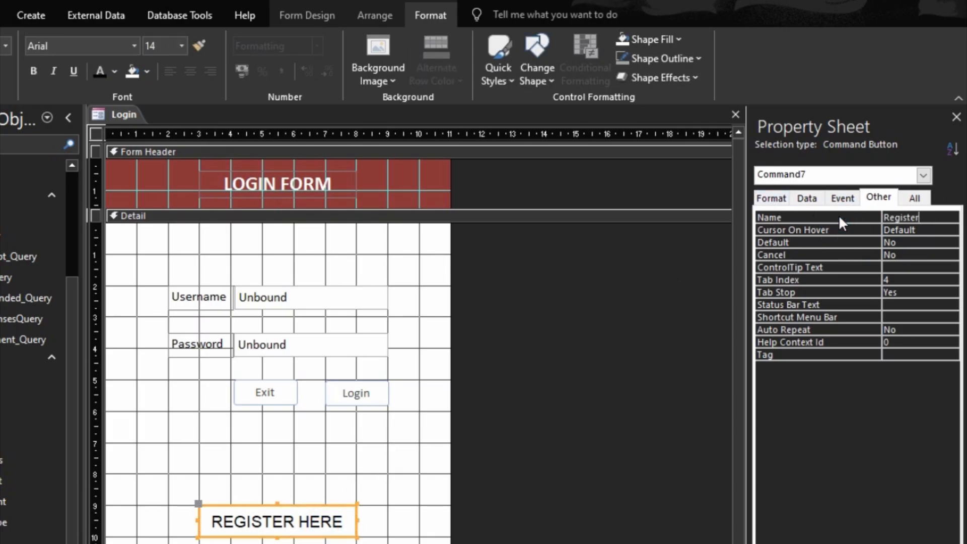
{"action": "type", "text": " B"}
{"action": "key", "text": "BackSpace"}
{"action": "key", "text": "BackSpace"}
{"action": "type", "text": "Btn"}
{"action": "left_click", "coordinate": [837, 216]}
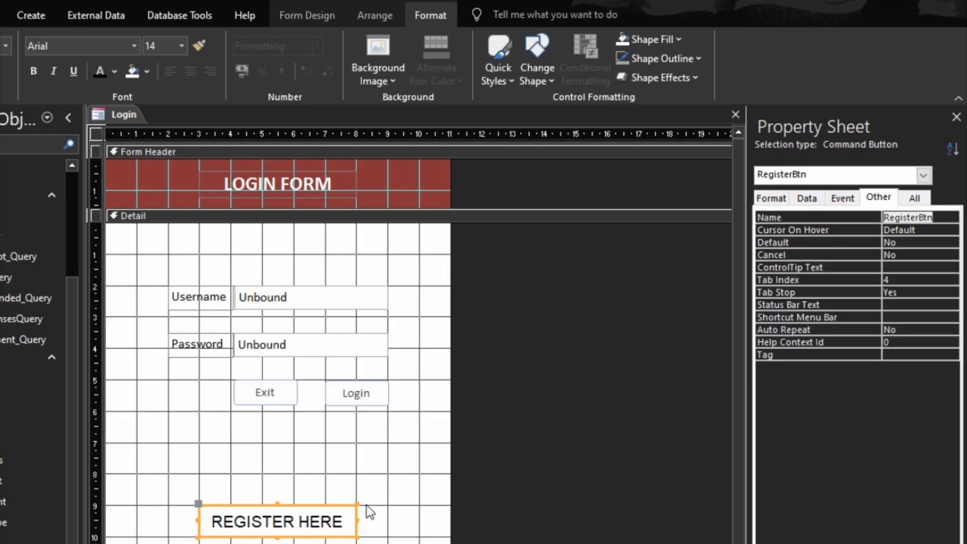
{"action": "right_click", "coordinate": [348, 528]}
- Create the RegisterBtn_Click procedure with Code Builder and prepare a blank line
{"action": "left_click", "coordinate": [398, 25]}
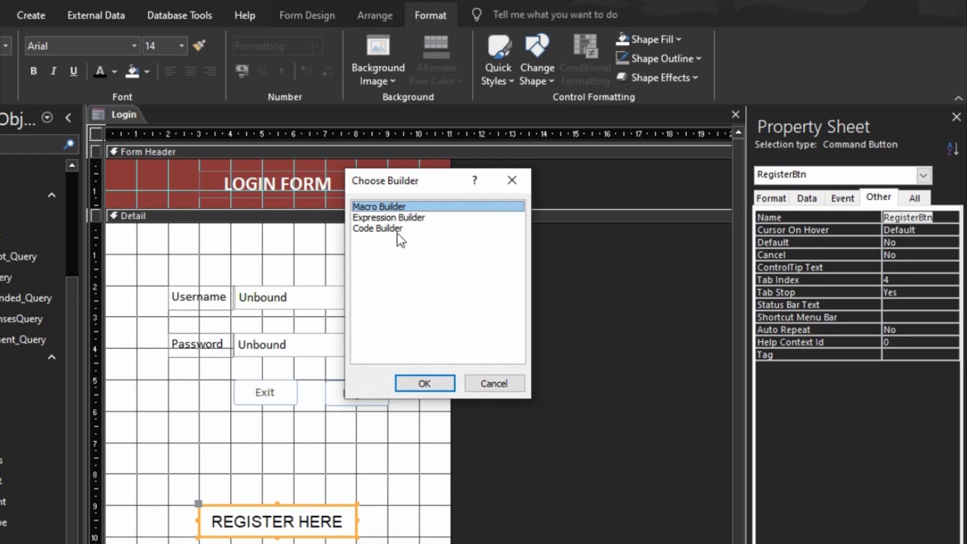
{"action": "double_click", "coordinate": [398, 233]}
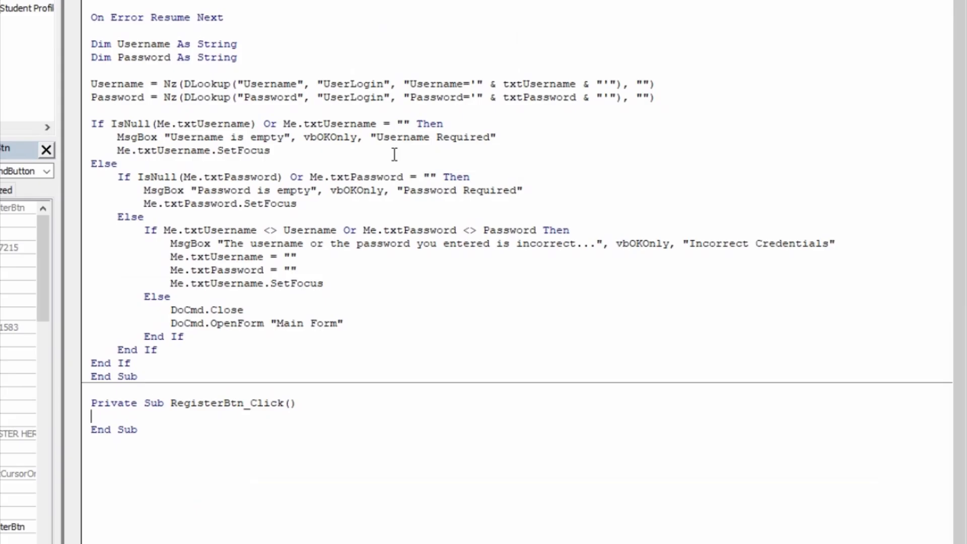
{"action": "key", "text": "Return"}
{"action": "key", "text": "Return"}
{"action": "key", "text": "Return"}
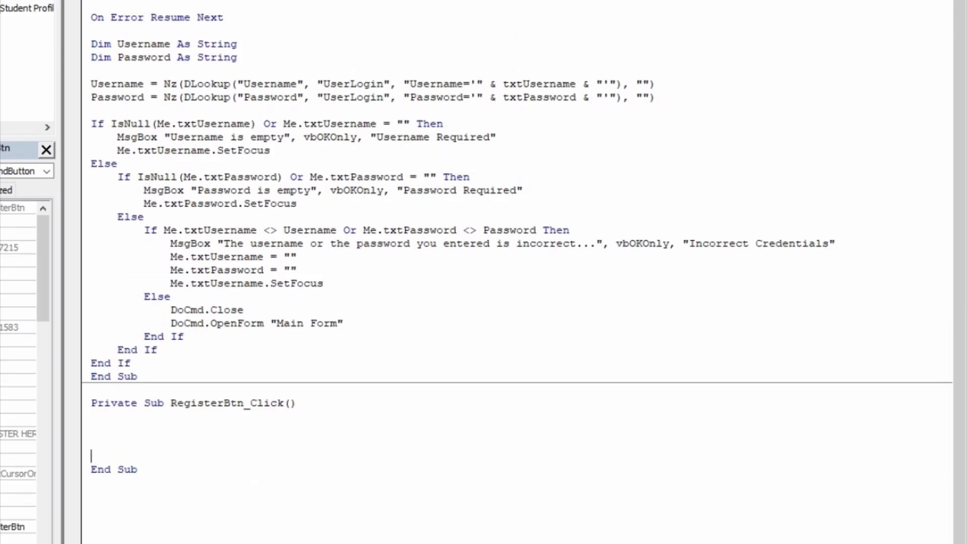
{"action": "key", "text": "Up"}
{"action": "key", "text": "BackSpace"}
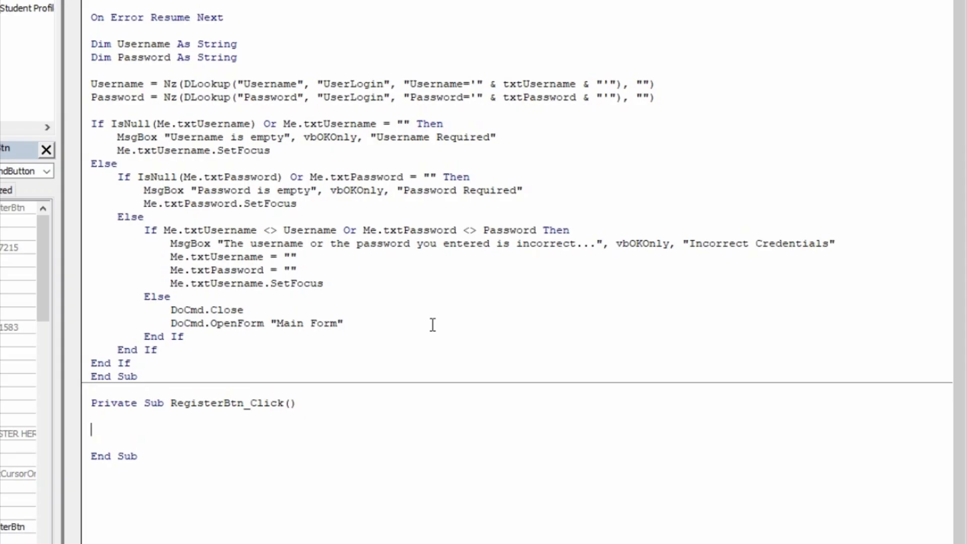
- Enter DoCmd.Close acForm, Me.Name as the first line of the procedure
{"action": "type", "text": "docmd.clao"}
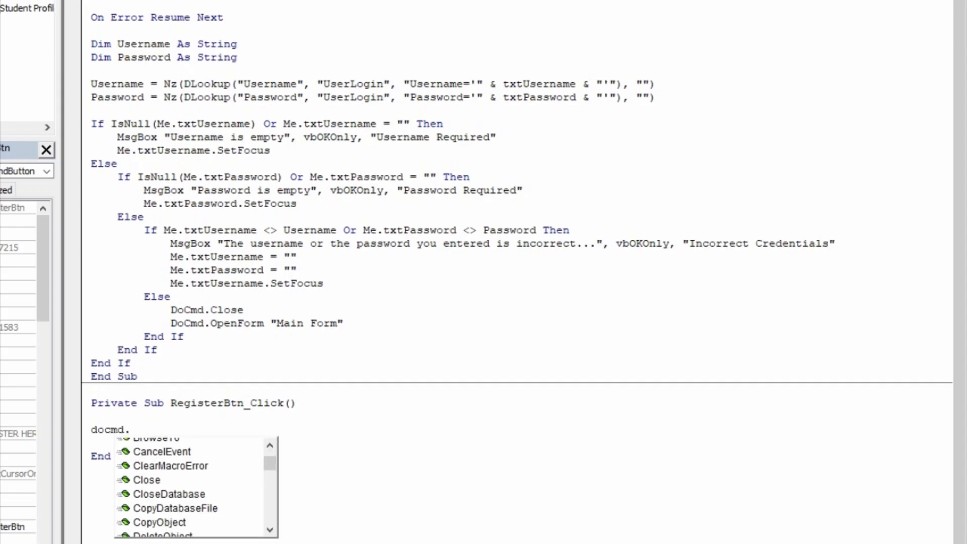
{"action": "key", "text": "BackSpace"}
{"action": "type", "text": "os"}
{"action": "key", "text": "BackSpace"}
{"action": "key", "text": "BackSpace"}
{"action": "key", "text": "BackSpace"}
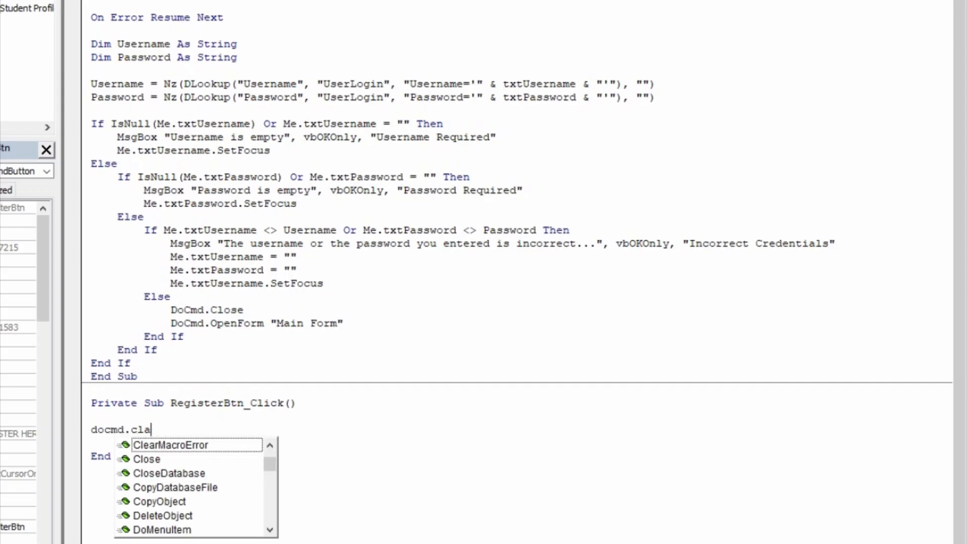
{"action": "type", "text": "ose"}
{"action": "key", "text": "Tab"}
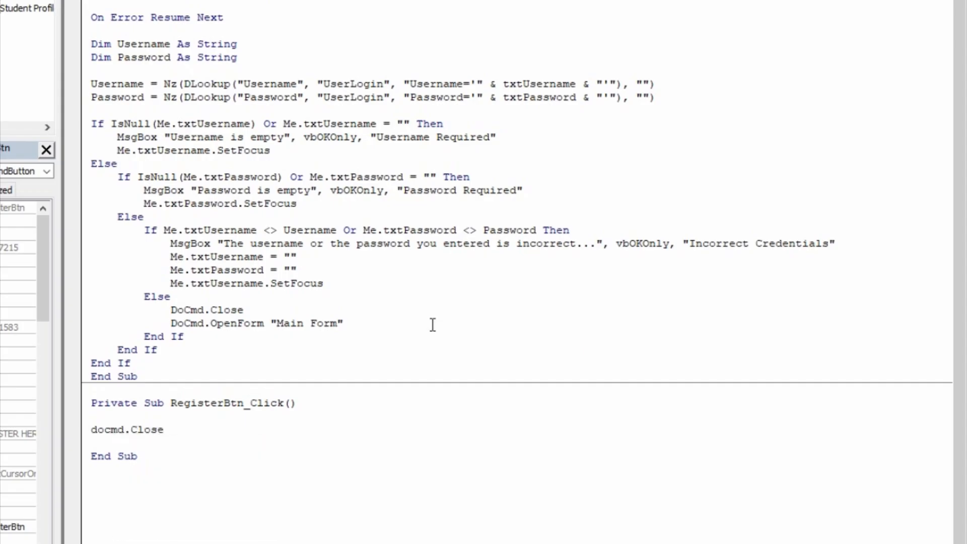
{"action": "type", "text": "acForm"}
{"action": "key", "text": "Tab"}
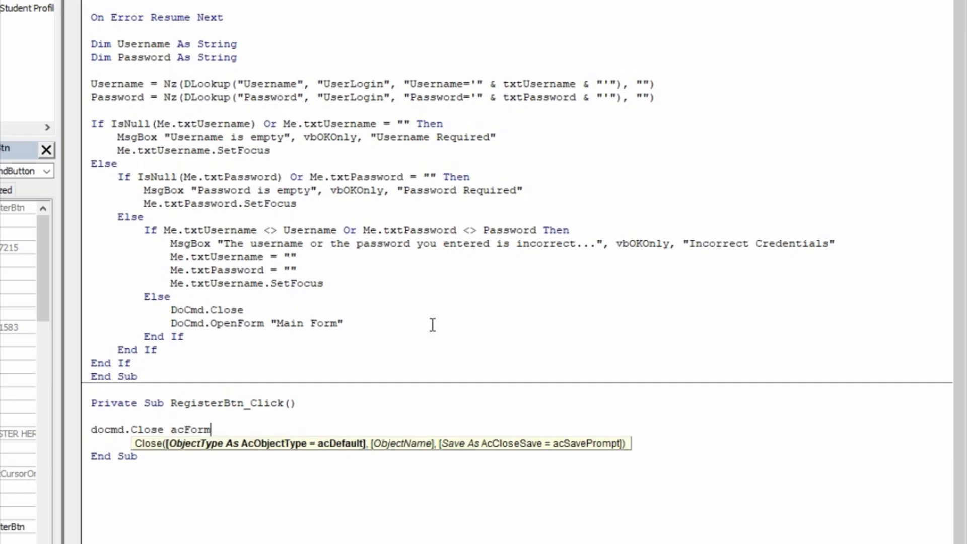
{"action": "type", "text": ", me.s"}
{"action": "key", "text": "BackSpace"}
{"action": "type", "text": "name"}
{"action": "key", "text": "Tab"}
{"action": "key", "text": "Return"}
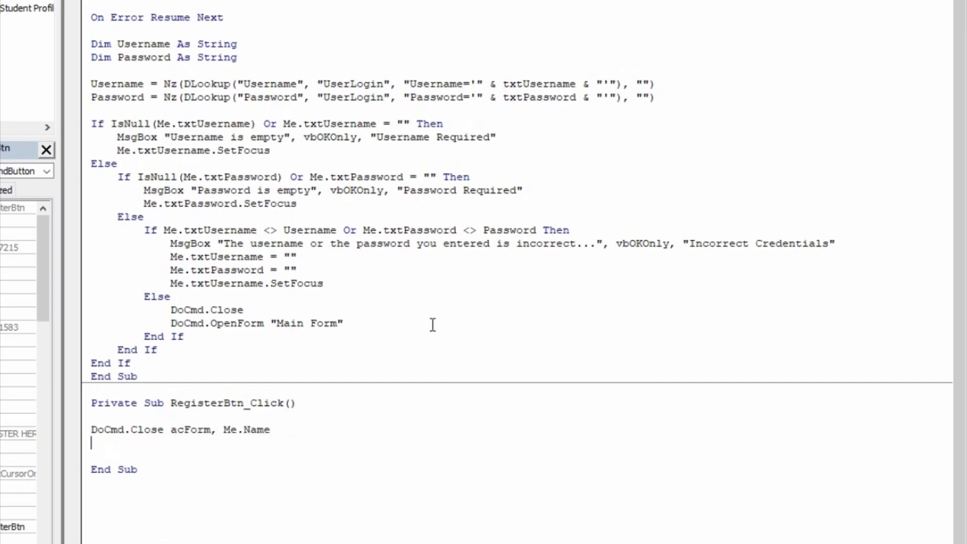
- Add DoCmd.OpenForm ,"New User" on the following line
{"action": "type", "text": "domc.d"}
{"action": "key", "text": "BackSpace"}
{"action": "key", "text": "BackSpace"}
{"action": "type", "text": "dm"}
{"action": "key", "text": "BackSpace"}
{"action": "key", "text": "BackSpace"}
{"action": "key", "text": "BackSpace"}
{"action": "key", "text": "BackSpace"}
{"action": "type", "text": "cmd.openf"}
{"action": "key", "text": "Tab"}
{"action": "type", "text": ","}
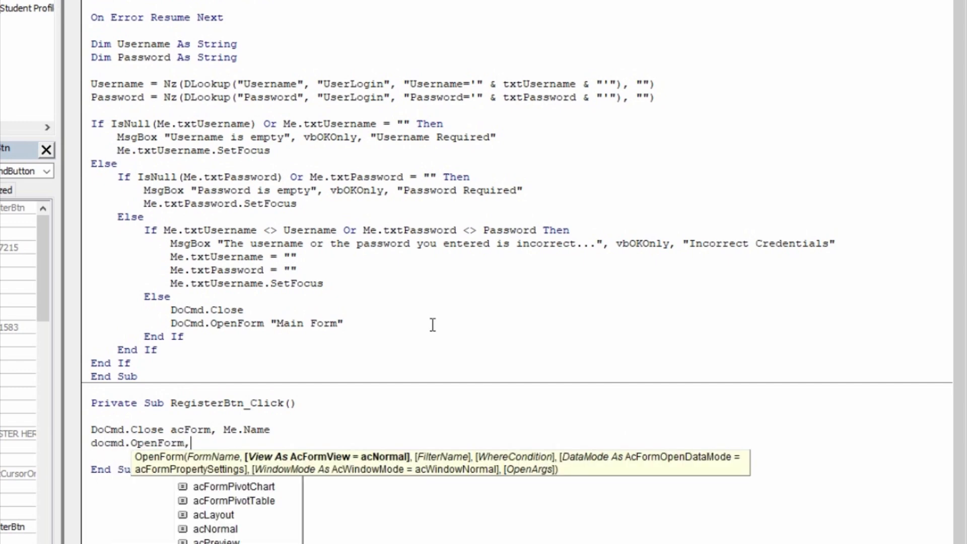
{"action": "type", "text": "\""}
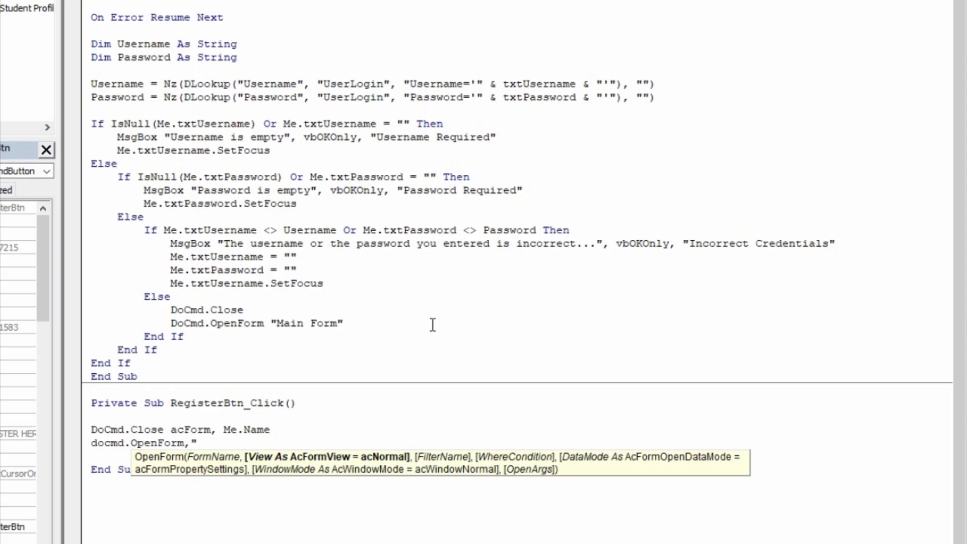
{"action": "type", "text": "New User\""}
{"action": "key", "text": "Down"}
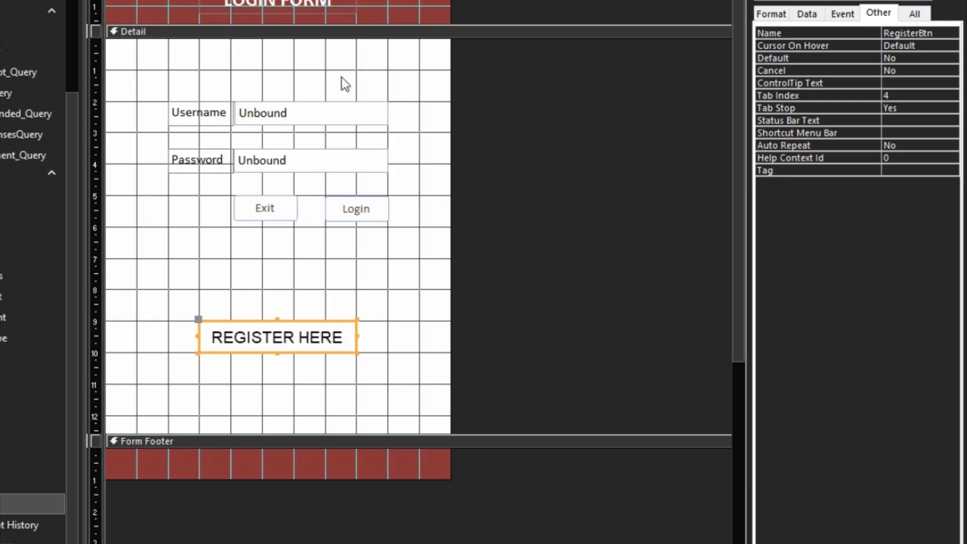
- Move the login fields and buttons down, then nudge the Exit and Login buttons into place
{"action": "left_click_drag", "start_coordinate": [353, 83], "coordinate": [223, 207]}
{"action": "key", "text": "Down"}
{"action": "key", "text": "Down"}
{"action": "key", "text": "Down"}
{"action": "key", "text": "Down"}
{"action": "key", "text": "Down"}
{"action": "key", "text": "Down"}
{"action": "key", "text": "Down"}
{"action": "key", "text": "Down"}
{"action": "key", "text": "Down"}
{"action": "key", "text": "Down"}
{"action": "key", "text": "Down"}
{"action": "key", "text": "Down"}
{"action": "key", "text": "Down"}
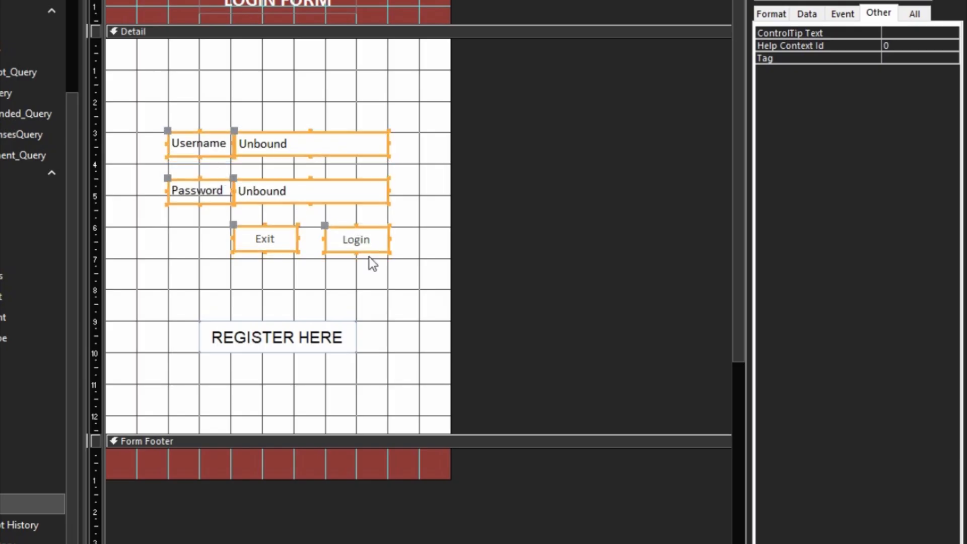
{"action": "left_click", "coordinate": [380, 276]}
{"action": "left_click_drag", "start_coordinate": [380, 276], "coordinate": [279, 223]}
{"action": "key", "text": "Down"}
{"action": "key", "text": "Down"}
{"action": "key", "text": "Down"}
{"action": "key", "text": "Down"}
{"action": "key", "text": "Up"}
{"action": "key", "text": "Up"}
{"action": "key", "text": "Up"}
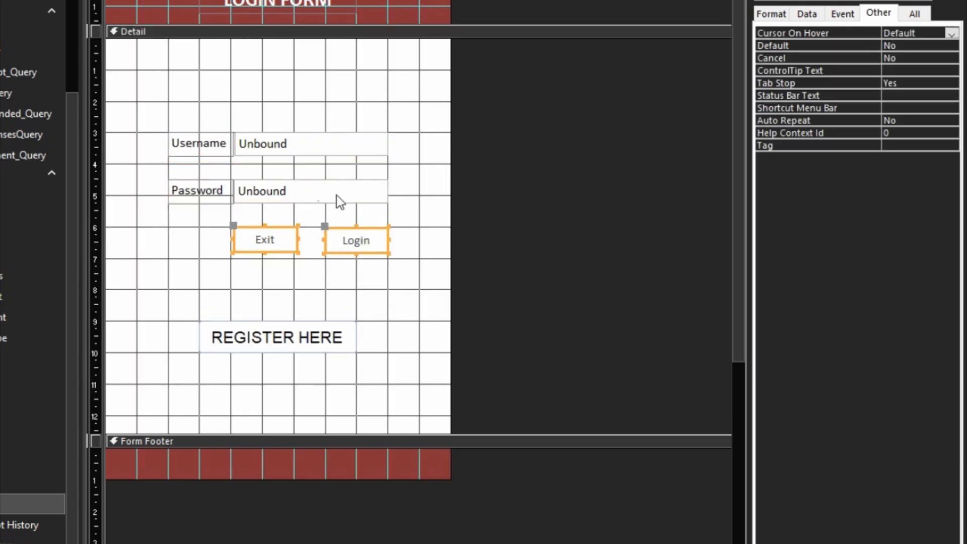
- Size the Username and Password labels and boxes to the widest, then to fit
{"action": "left_click_drag", "start_coordinate": [380, 108], "coordinate": [227, 182]}
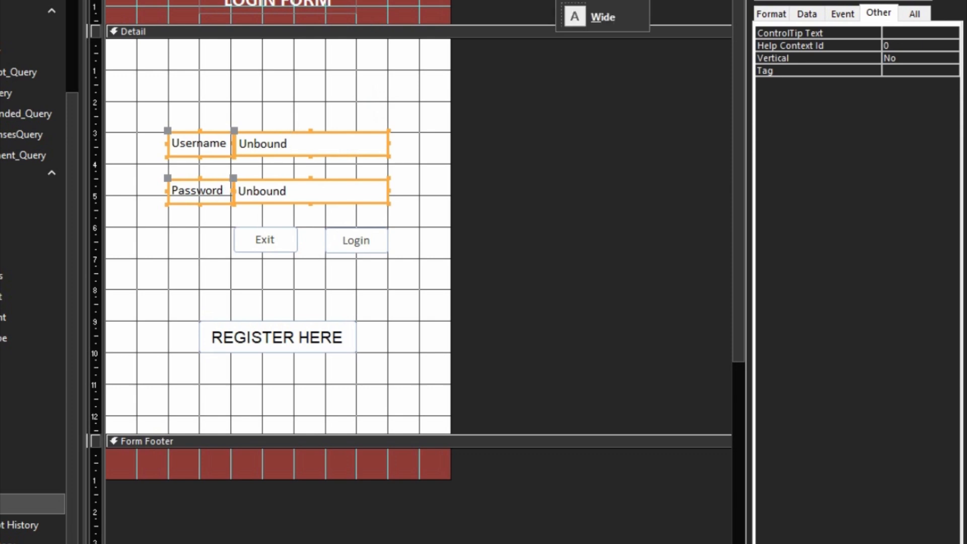
{"action": "left_click", "coordinate": [619, 18]}
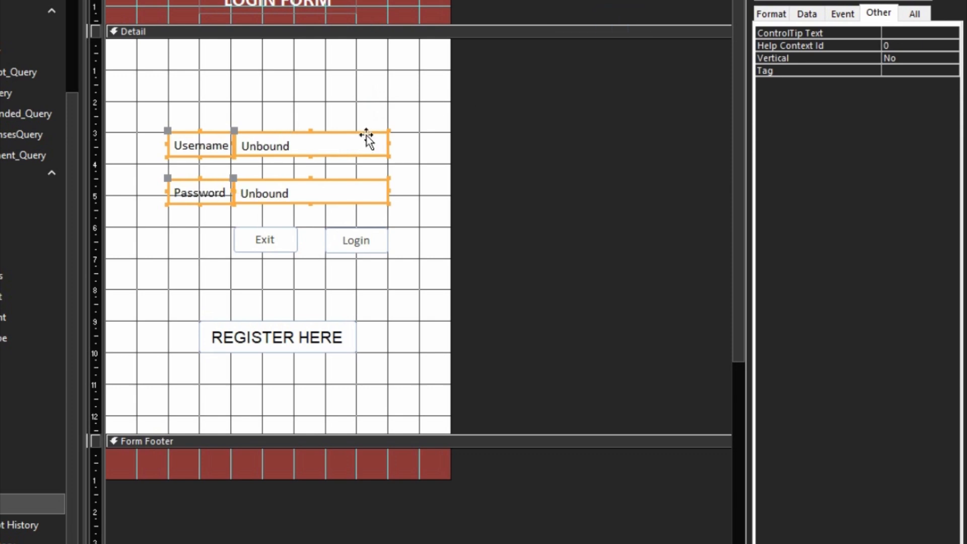
{"action": "right_click", "coordinate": [371, 134]}
{"action": "mouse_move", "coordinate": [434, 379]}
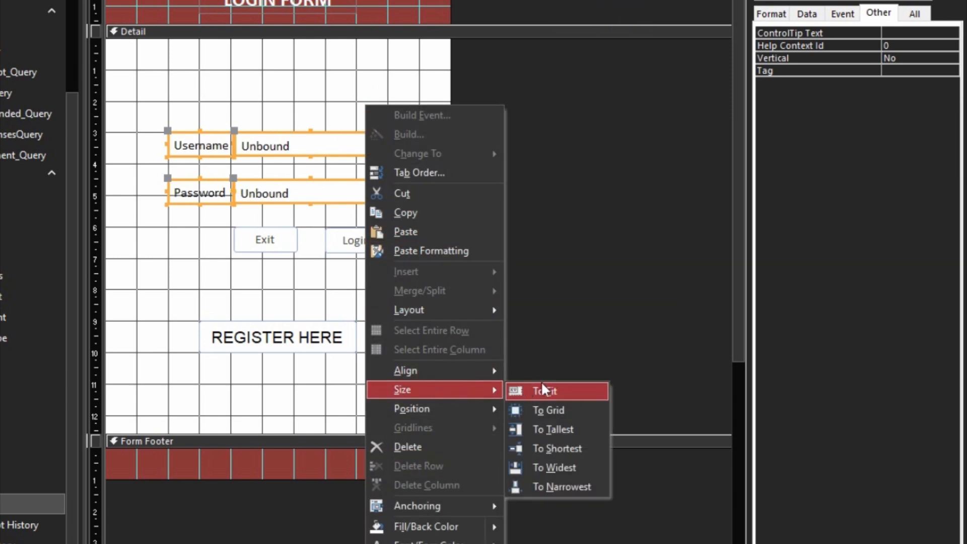
{"action": "left_click", "coordinate": [545, 383]}
{"action": "left_click", "coordinate": [383, 265]}
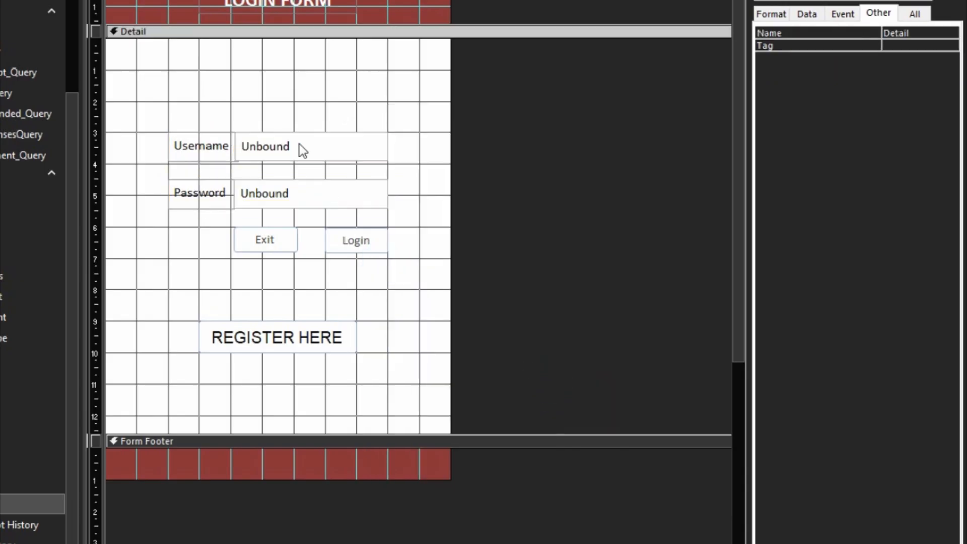
- Shrink both Unbound text boxes from their left edge
{"action": "left_click_drag", "start_coordinate": [294, 107], "coordinate": [298, 190]}
{"action": "left_click_drag", "start_coordinate": [173, 102], "coordinate": [190, 173]}
{"action": "left_click", "coordinate": [190, 104]}
{"action": "left_click_drag", "start_coordinate": [193, 229], "coordinate": [195, 205]}
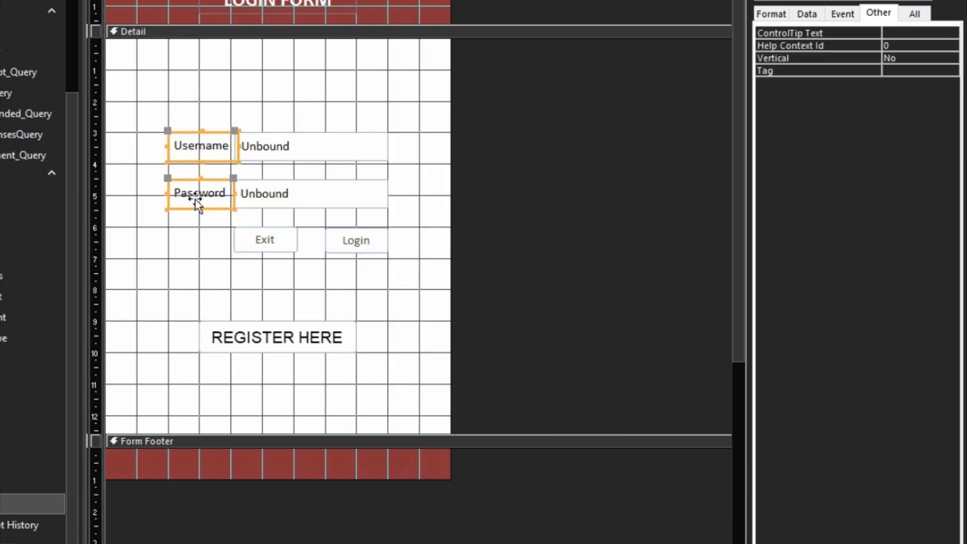
{"action": "left_click_drag", "start_coordinate": [305, 103], "coordinate": [309, 216]}
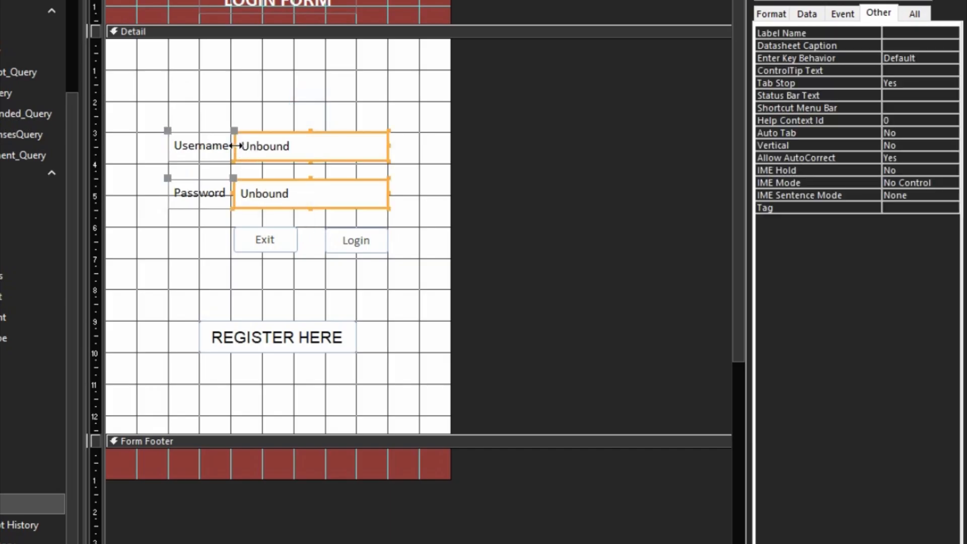
{"action": "left_click_drag", "start_coordinate": [234, 146], "coordinate": [243, 147]}
- Make the Username and Password labels equally wide, matching the widest
{"action": "left_click_drag", "start_coordinate": [203, 119], "coordinate": [207, 207]}
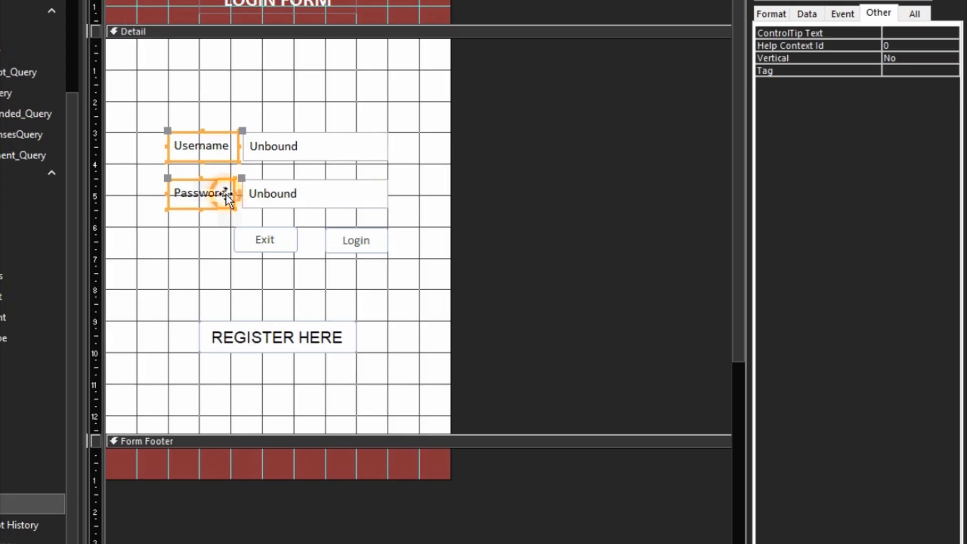
{"action": "right_click", "coordinate": [226, 196]}
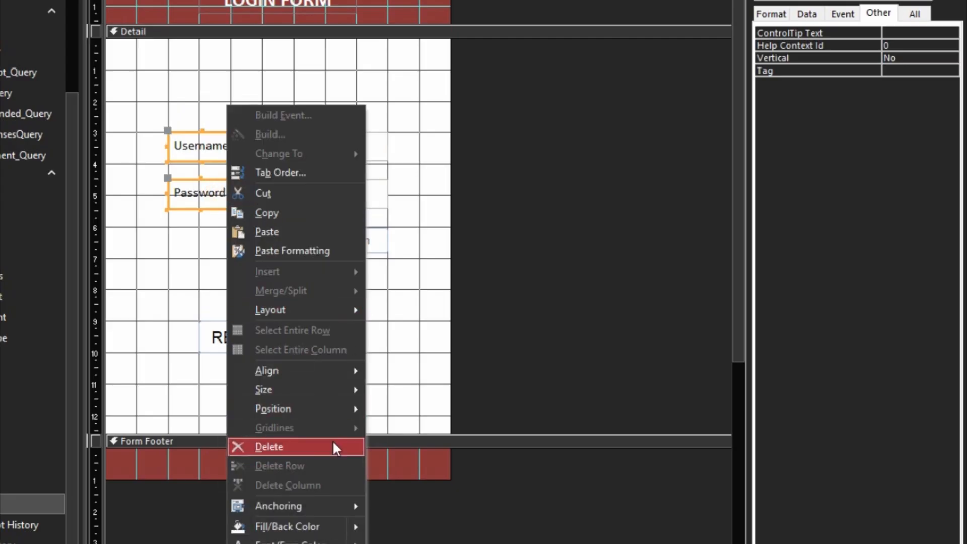
{"action": "mouse_move", "coordinate": [324, 396]}
{"action": "left_click", "coordinate": [434, 462]}
{"action": "left_click", "coordinate": [269, 93]}
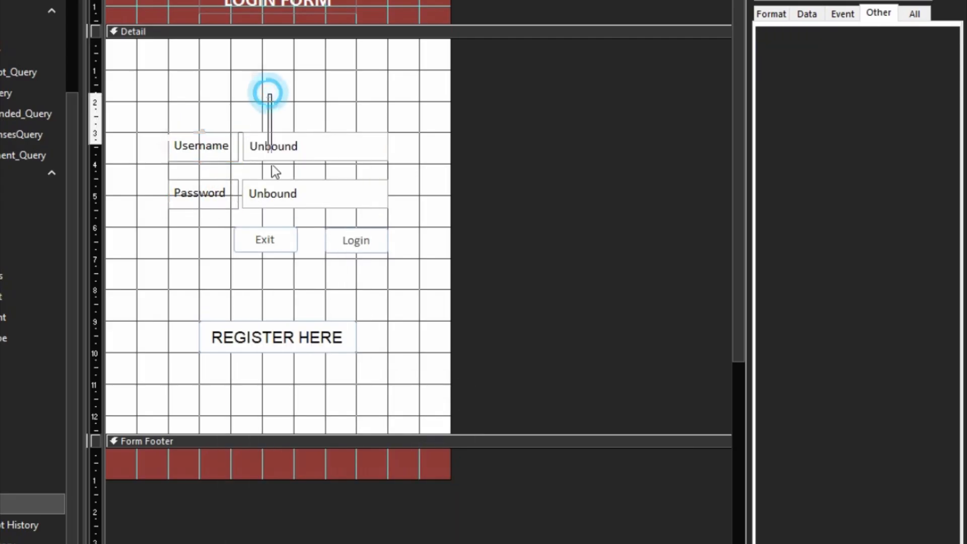
- Widen both text boxes to the right and shift the fields and Exit/Login buttons right
{"action": "left_click_drag", "start_coordinate": [272, 144], "coordinate": [272, 199]}
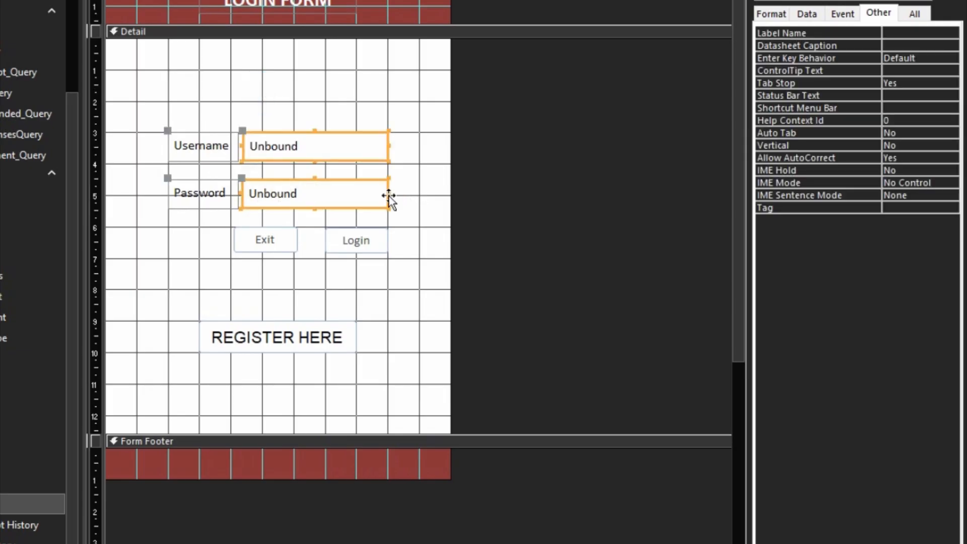
{"action": "left_click_drag", "start_coordinate": [389, 194], "coordinate": [543, 192]}
{"action": "left_click_drag", "start_coordinate": [421, 88], "coordinate": [187, 223]}
{"action": "key", "text": "Right"}
{"action": "key", "text": "Right"}
{"action": "key", "text": "Right"}
{"action": "key", "text": "Right"}
{"action": "key", "text": "Right"}
{"action": "key", "text": "Right"}
{"action": "key", "text": "Right"}
{"action": "key", "text": "Right"}
{"action": "key", "text": "Right"}
{"action": "key", "text": "Right"}
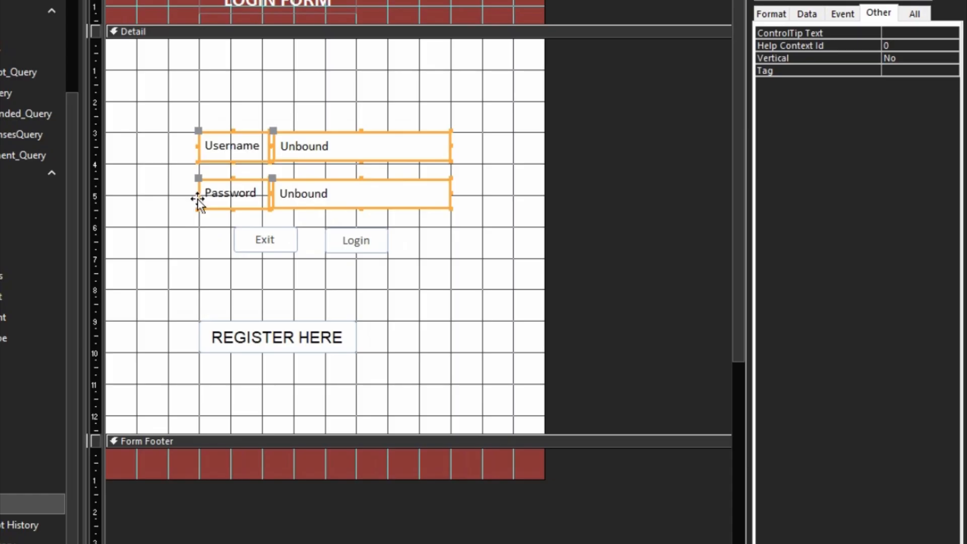
{"action": "left_click_drag", "start_coordinate": [242, 255], "coordinate": [433, 237]}
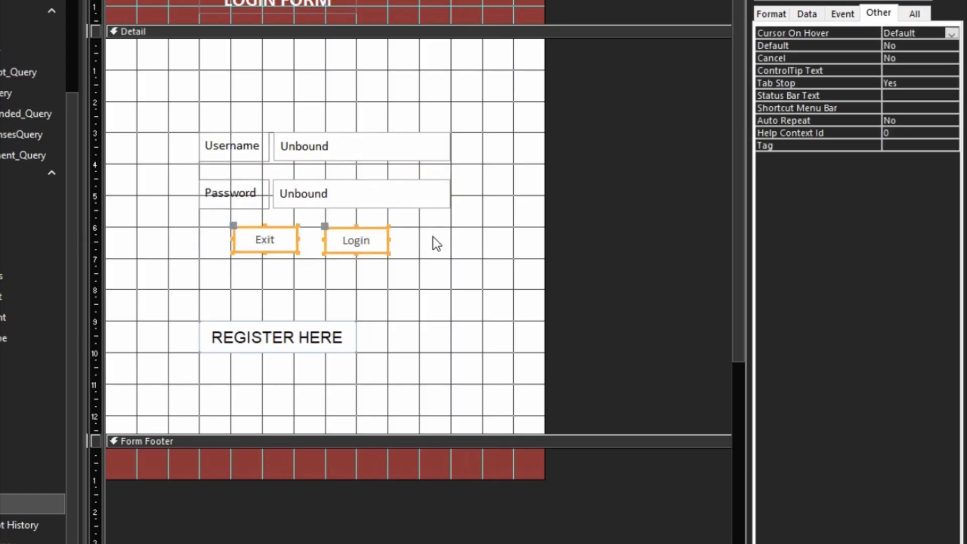
{"action": "key", "text": "Right"}
{"action": "key", "text": "Right"}
{"action": "key", "text": "Right"}
{"action": "key", "text": "Right"}
{"action": "key", "text": "Right"}
{"action": "key", "text": "Right"}
{"action": "key", "text": "Right"}
{"action": "key", "text": "Right"}
{"action": "key", "text": "Right"}
{"action": "key", "text": "Right"}
{"action": "key", "text": "Right"}
{"action": "key", "text": "Right"}
{"action": "key", "text": "Right"}
{"action": "key", "text": "Right"}
{"action": "key", "text": "Right"}
{"action": "key", "text": "Right"}
{"action": "key", "text": "Right"}
- Right-align the Password box with the Login button
{"action": "left_click_drag", "start_coordinate": [475, 183], "coordinate": [416, 256]}
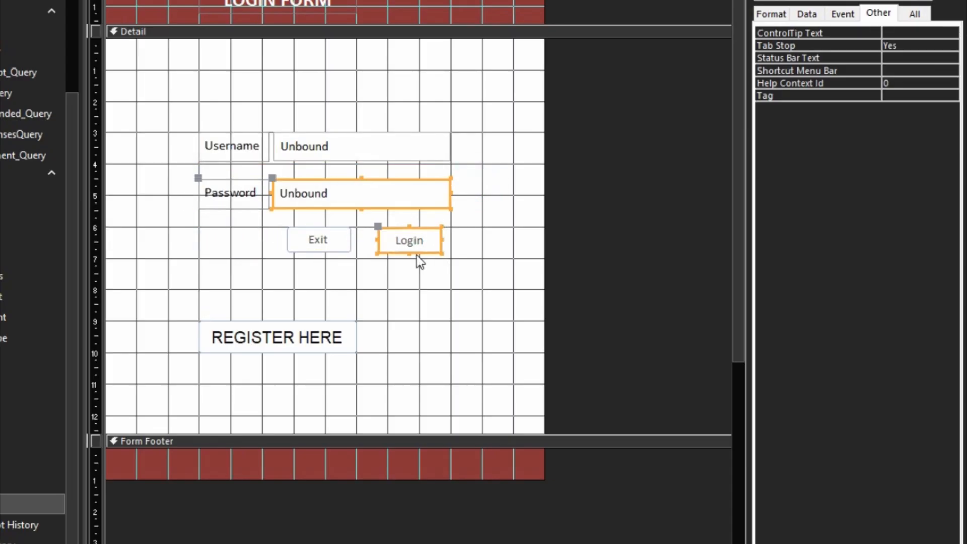
{"action": "right_click", "coordinate": [415, 244]}
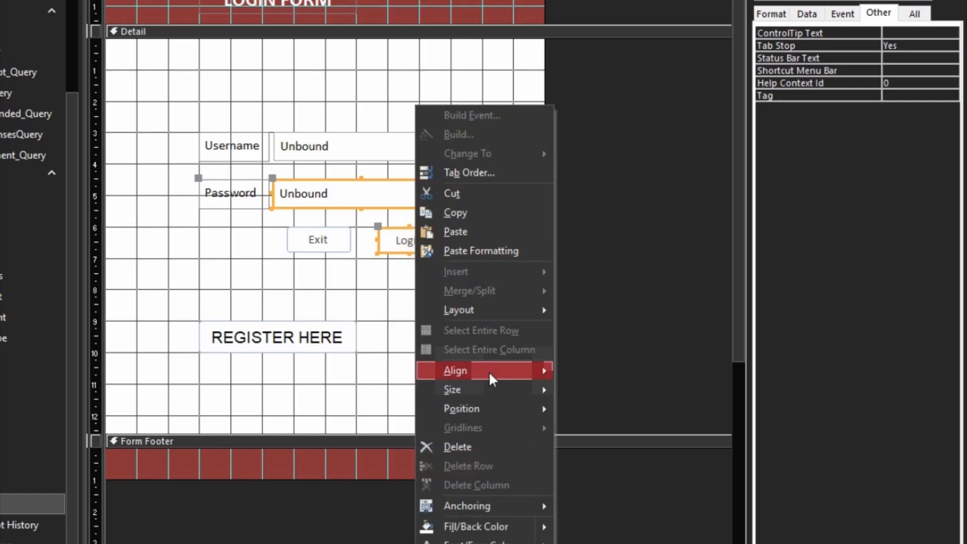
{"action": "mouse_move", "coordinate": [525, 393]}
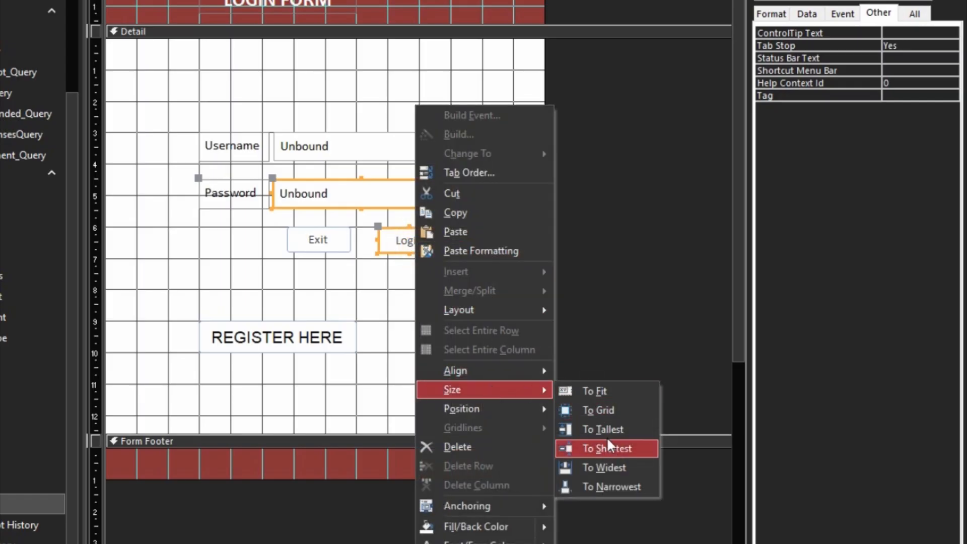
{"action": "mouse_move", "coordinate": [543, 378]}
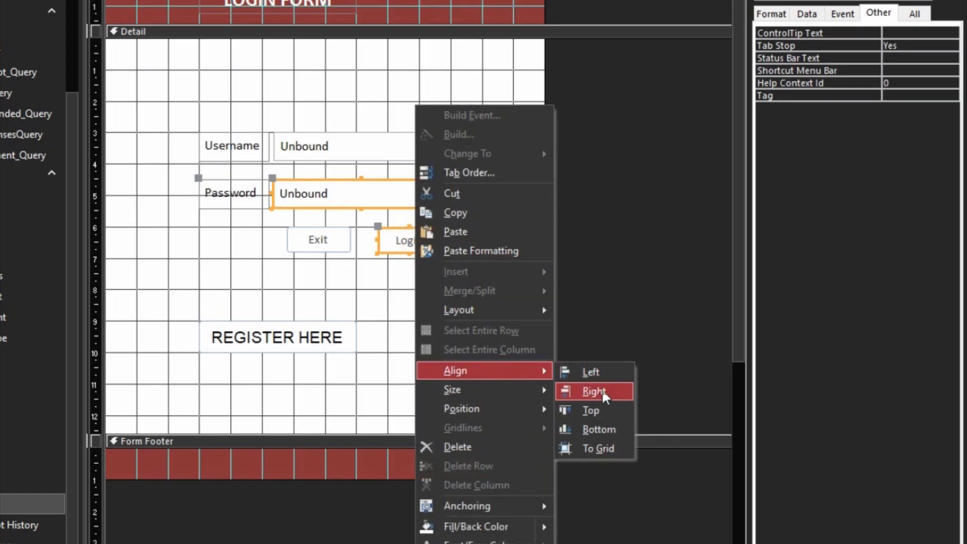
{"action": "left_click", "coordinate": [600, 389]}
- Left-align the Password box with the Exit button
{"action": "left_click_drag", "start_coordinate": [343, 283], "coordinate": [272, 180]}
{"action": "right_click", "coordinate": [303, 231]}
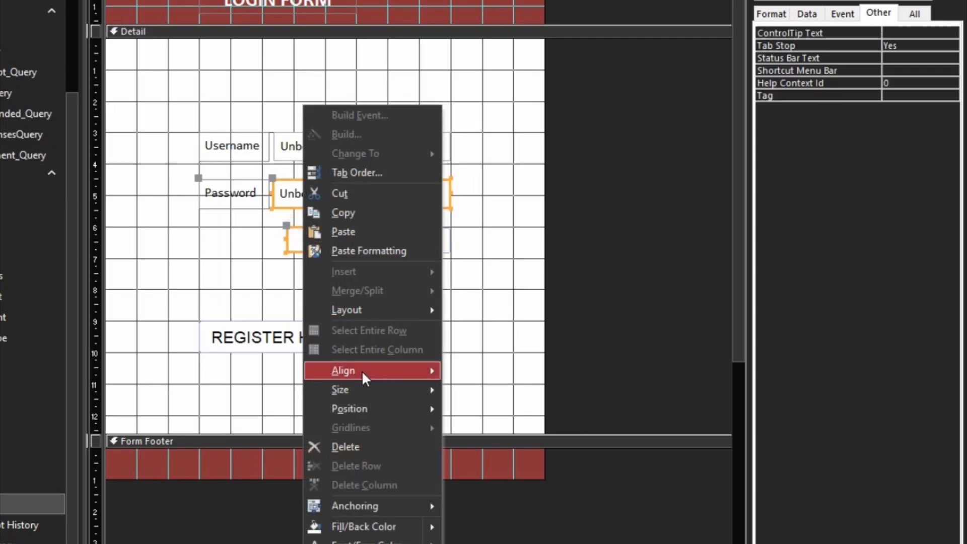
{"action": "mouse_move", "coordinate": [363, 373]}
{"action": "left_click", "coordinate": [479, 374]}
{"action": "left_click", "coordinate": [368, 291]}
- Nudge the Exit and Login buttons slightly down and right into final position
{"action": "left_click_drag", "start_coordinate": [253, 238], "coordinate": [460, 249]}
{"action": "key", "text": "Down"}
{"action": "key", "text": "Down"}
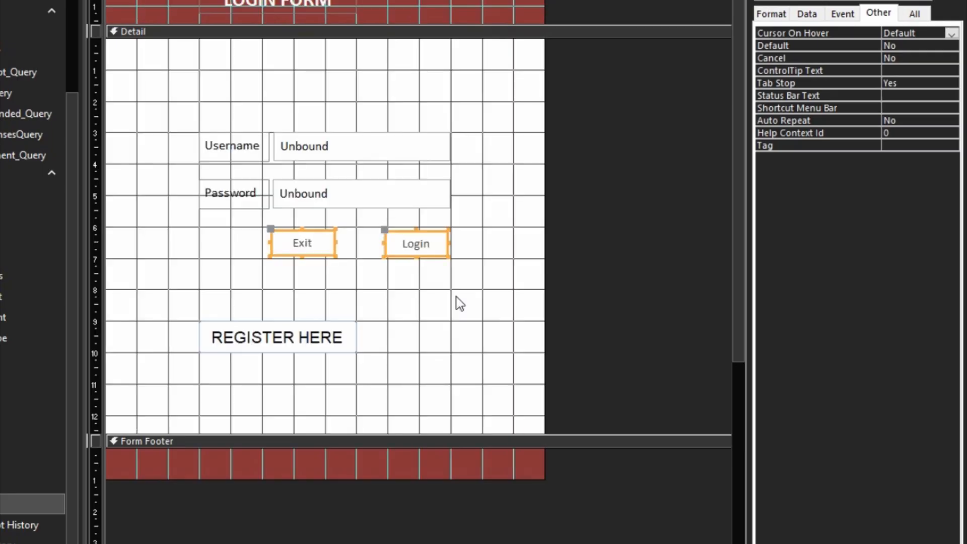
{"action": "key", "text": "Up"}
{"action": "key", "text": "Right"}
{"action": "key", "text": "Down"}
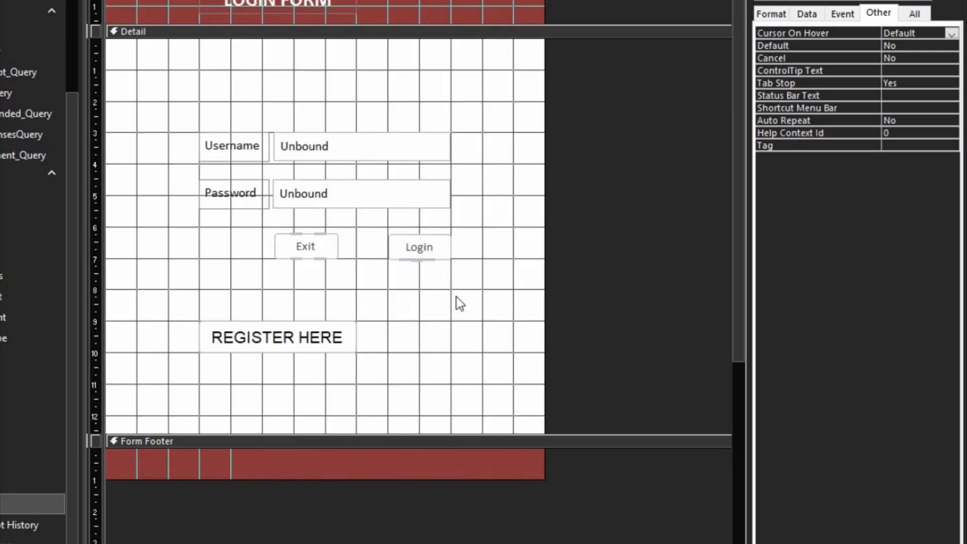
{"action": "left_click", "coordinate": [445, 300]}
- Increase the font size of the Exit and Login button captions
{"action": "left_click_drag", "start_coordinate": [484, 225], "coordinate": [244, 257]}
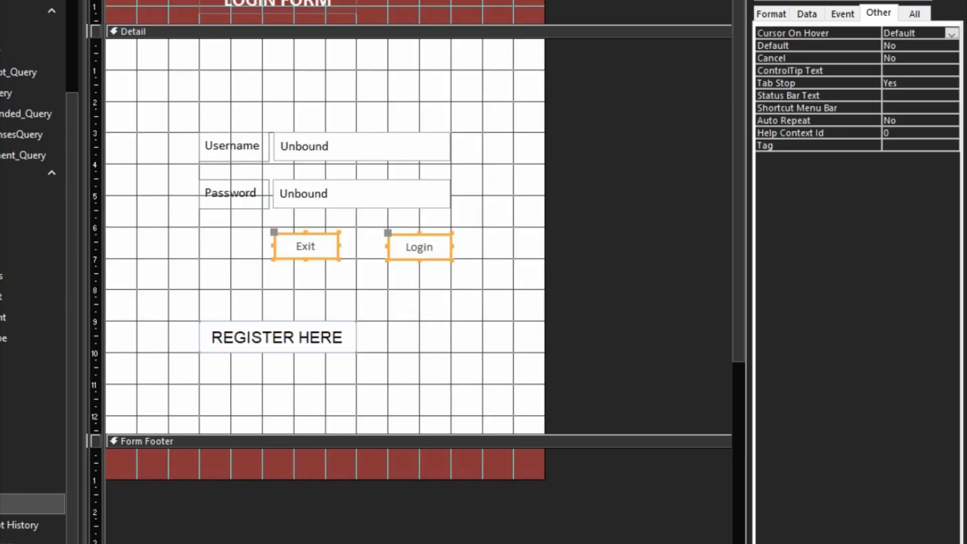
{"action": "left_click", "coordinate": [182, 0]}
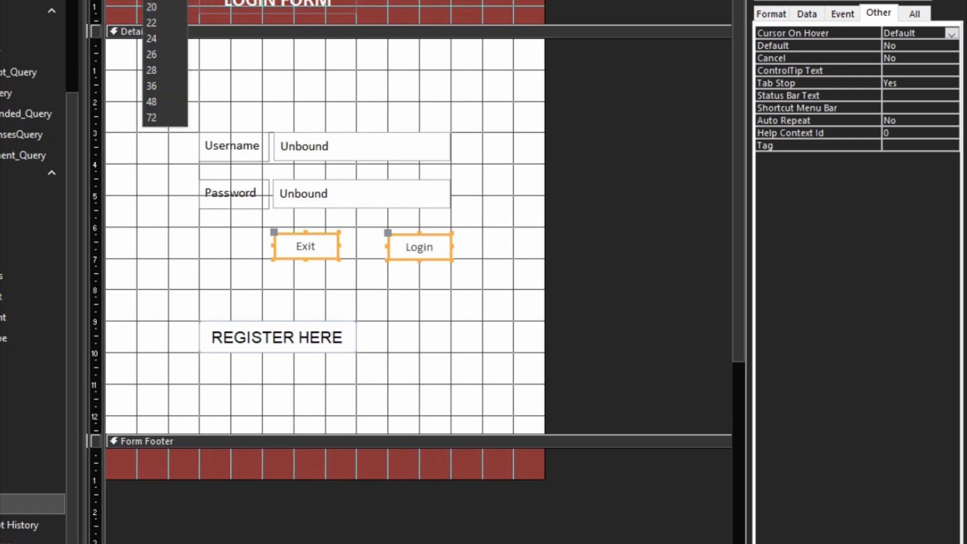
{"action": "left_click", "coordinate": [153, 0]}
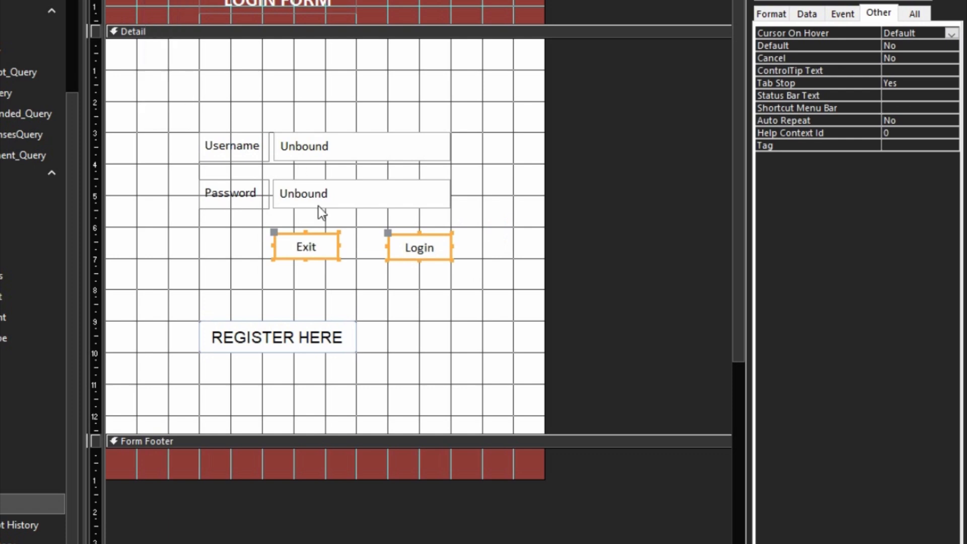
{"action": "left_click", "coordinate": [386, 314]}
{"action": "left_click_drag", "start_coordinate": [374, 315], "coordinate": [235, 356]}
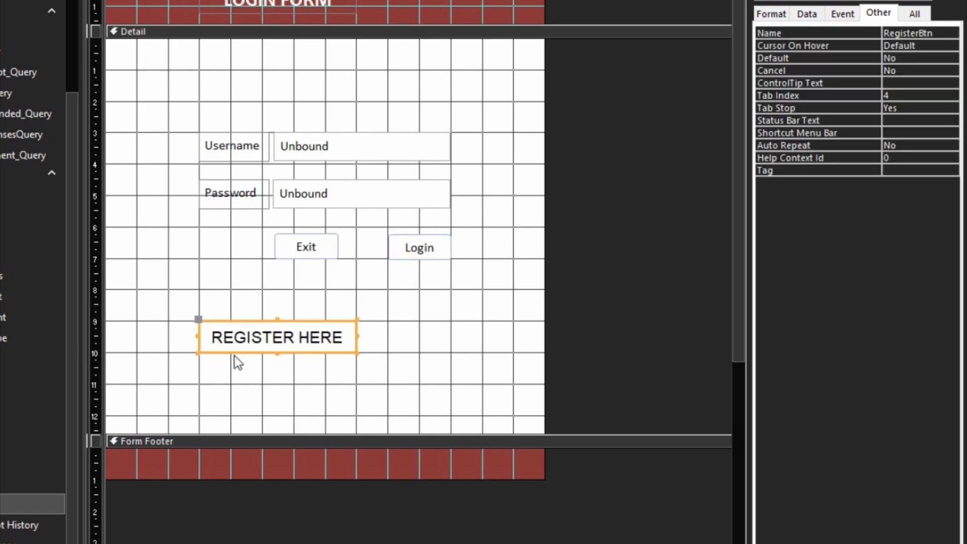
- Move the REGISTER HERE button lower and to the right
{"action": "left_click", "coordinate": [235, 356]}
{"action": "left_click", "coordinate": [251, 347]}
{"action": "left_click_drag", "start_coordinate": [271, 352], "coordinate": [366, 377]}
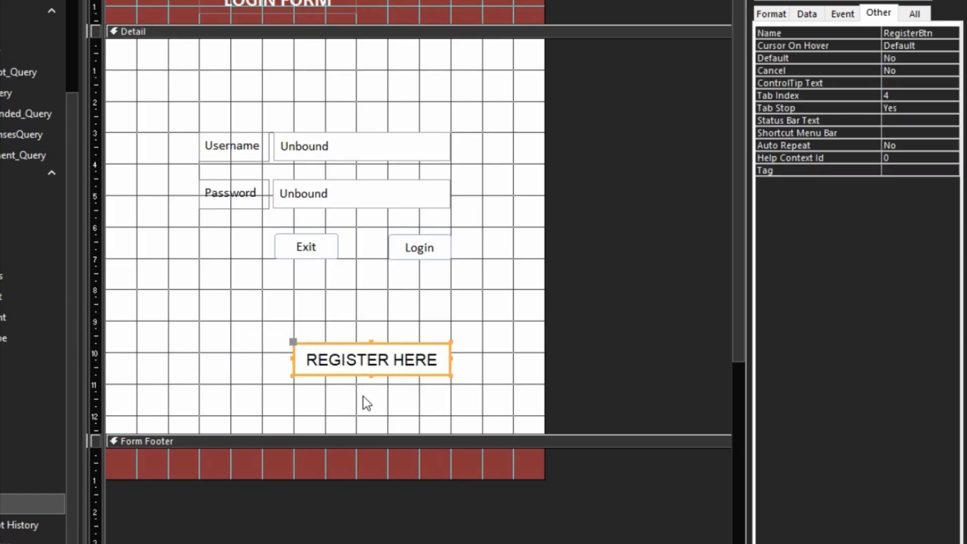
{"action": "key", "text": "Down"}
{"action": "key", "text": "Down"}
{"action": "key", "text": "Down"}
{"action": "key", "text": "Up"}
{"action": "key", "text": "Down"}
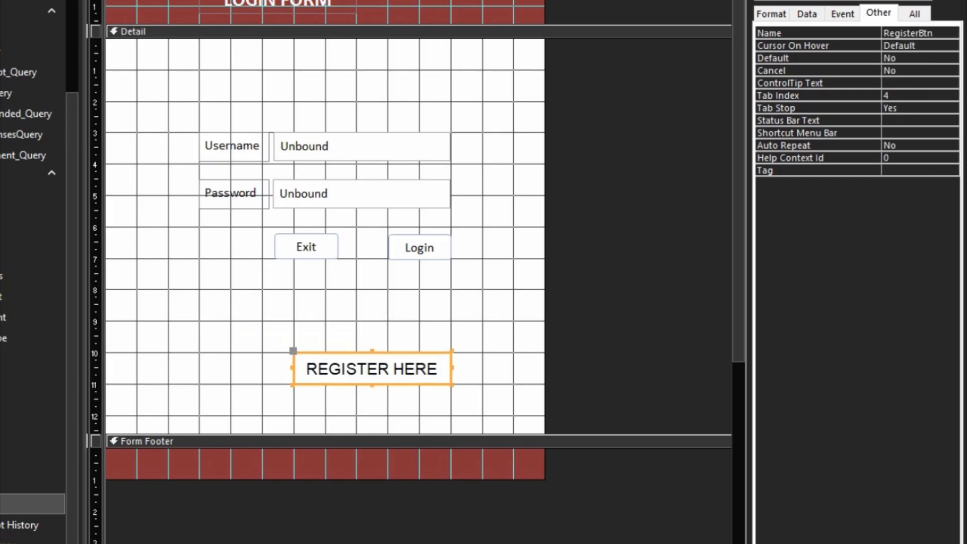
- Add a 'New User?' label just above the REGISTER HERE button
{"action": "left_click", "coordinate": [318, 333]}
{"action": "type", "text": "Ne"}
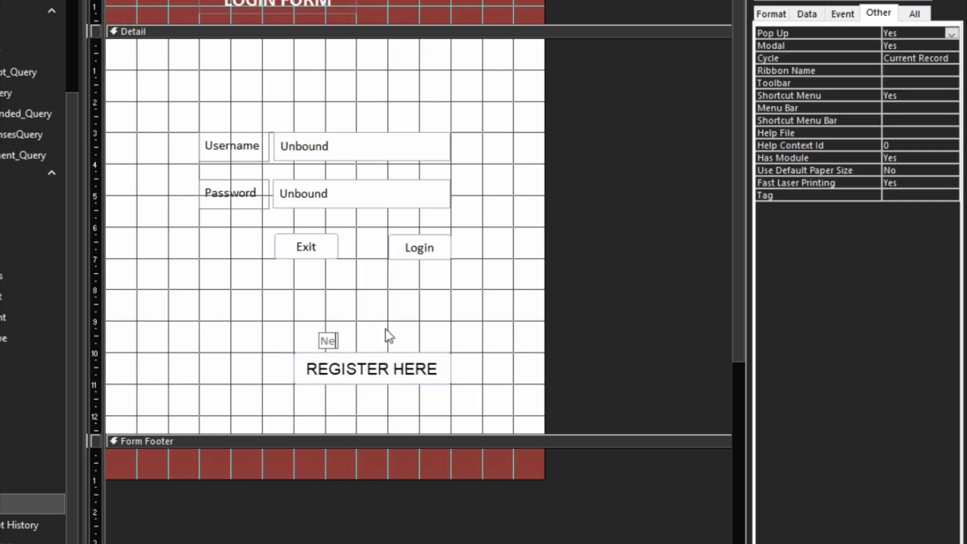
{"action": "type", "text": "w User"}
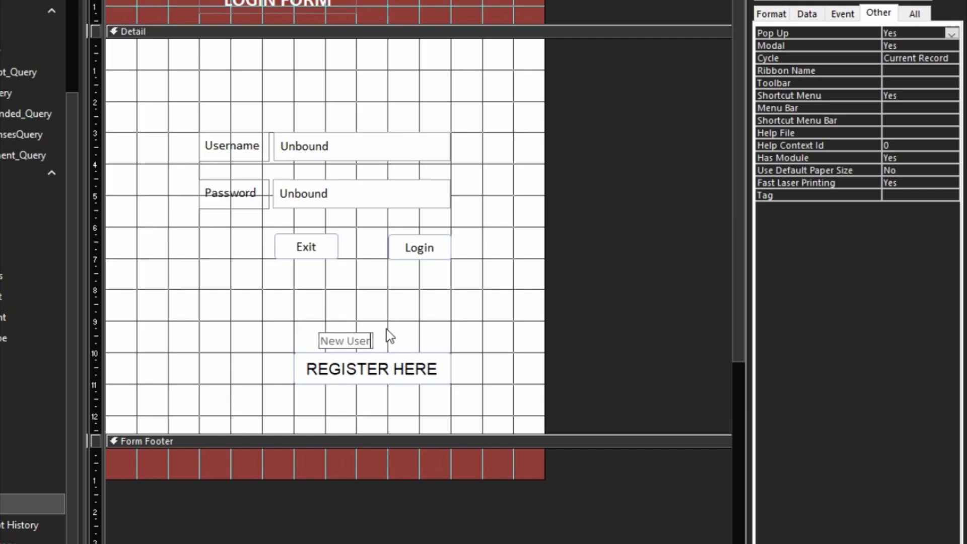
{"action": "type", "text": "?"}
{"action": "left_click", "coordinate": [421, 317]}
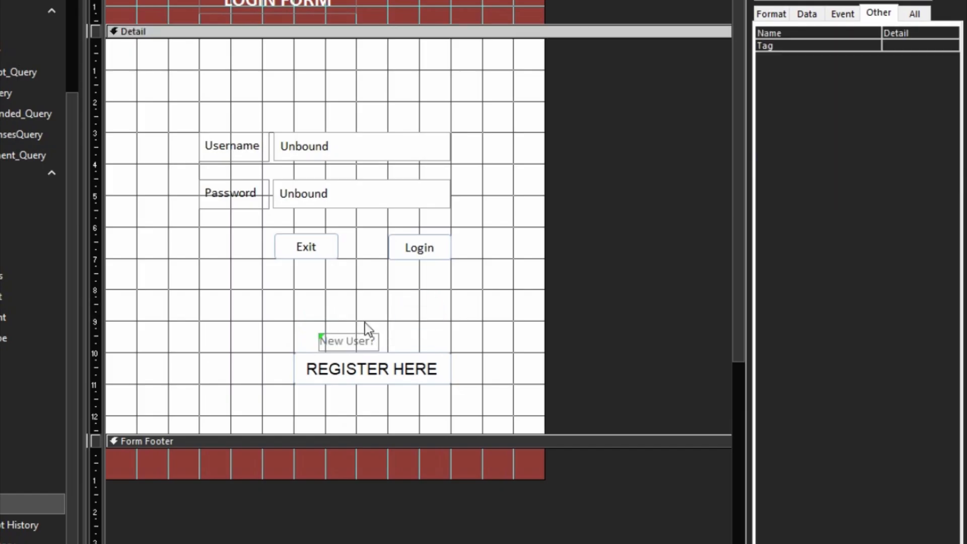
{"action": "left_click", "coordinate": [373, 338]}
{"action": "left_click_drag", "start_coordinate": [374, 338], "coordinate": [379, 333]}
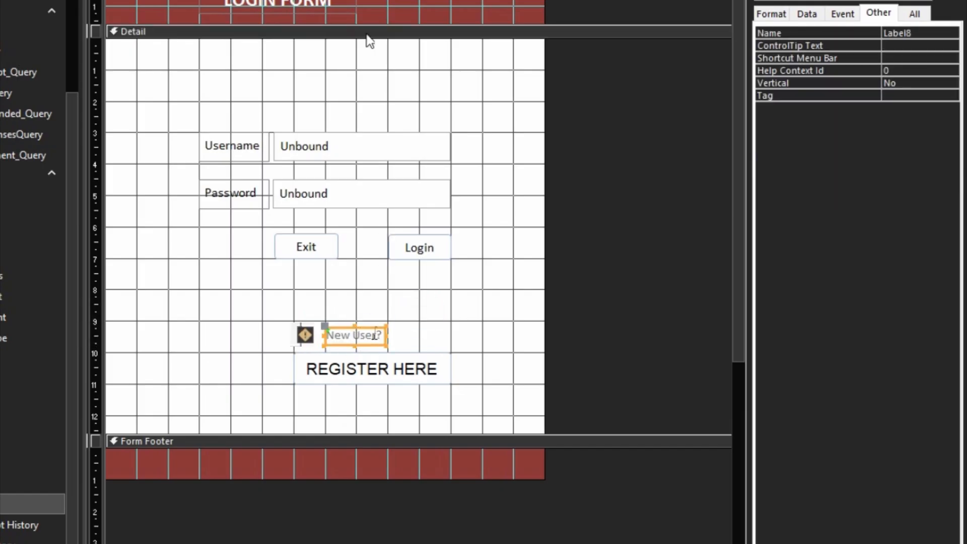
- Make the New User? label text larger and black, and size it to fit
{"action": "left_click", "coordinate": [183, 0]}
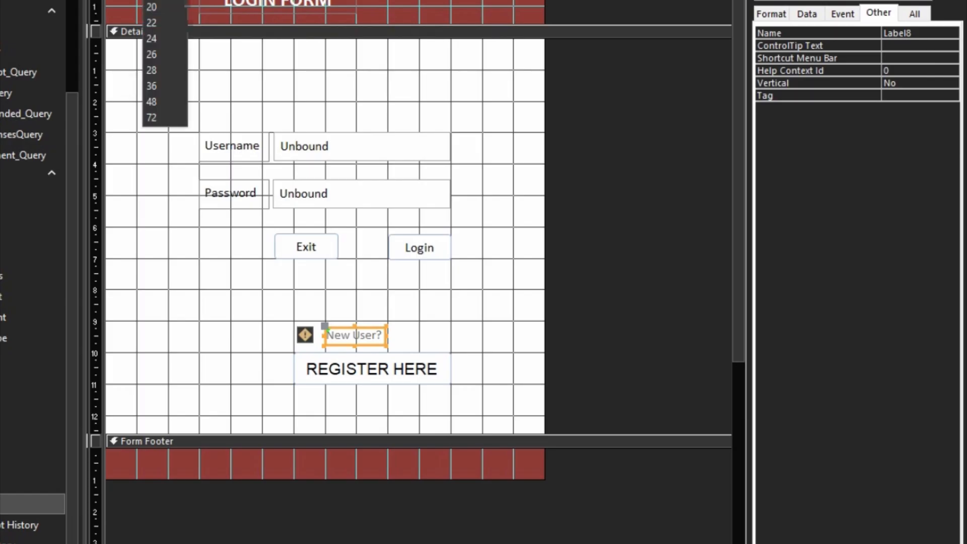
{"action": "left_click", "coordinate": [152, 0]}
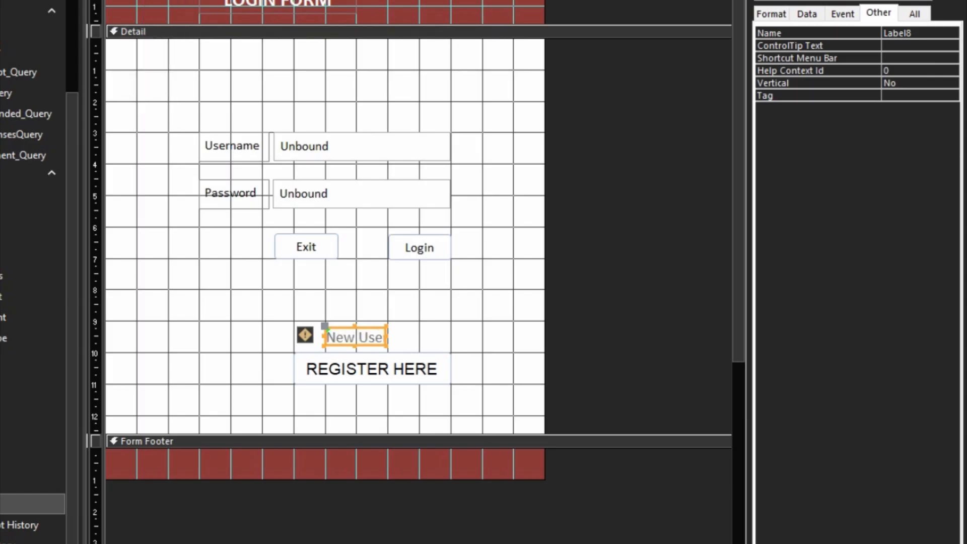
{"action": "left_click", "coordinate": [138, 1]}
{"action": "right_click", "coordinate": [348, 330]}
{"action": "mouse_move", "coordinate": [455, 100]}
{"action": "left_click", "coordinate": [514, 103]}
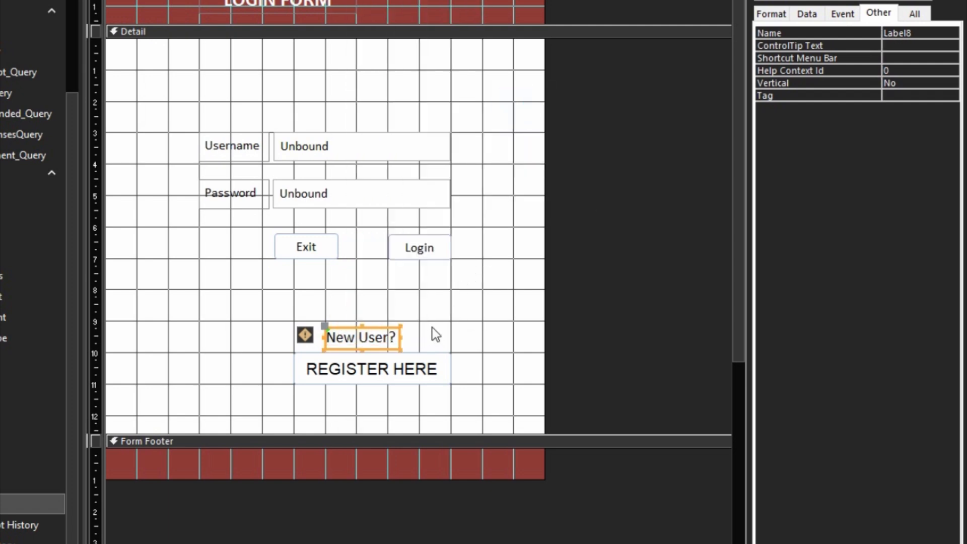
- Nudge the New User? label into position and preview the form with F5
{"action": "key", "text": "Right"}
{"action": "key", "text": "Right"}
{"action": "key", "text": "Right"}
{"action": "key", "text": "Right"}
{"action": "key", "text": "Right"}
{"action": "key", "text": "Right"}
{"action": "key", "text": "Right"}
{"action": "key", "text": "Right"}
{"action": "key", "text": "Right"}
{"action": "key", "text": "Right"}
{"action": "key", "text": "Right"}
{"action": "key", "text": "Right"}
{"action": "key", "text": "Right"}
{"action": "key", "text": "Left"}
{"action": "key", "text": "Left"}
{"action": "key", "text": "Left"}
{"action": "key", "text": "Left"}
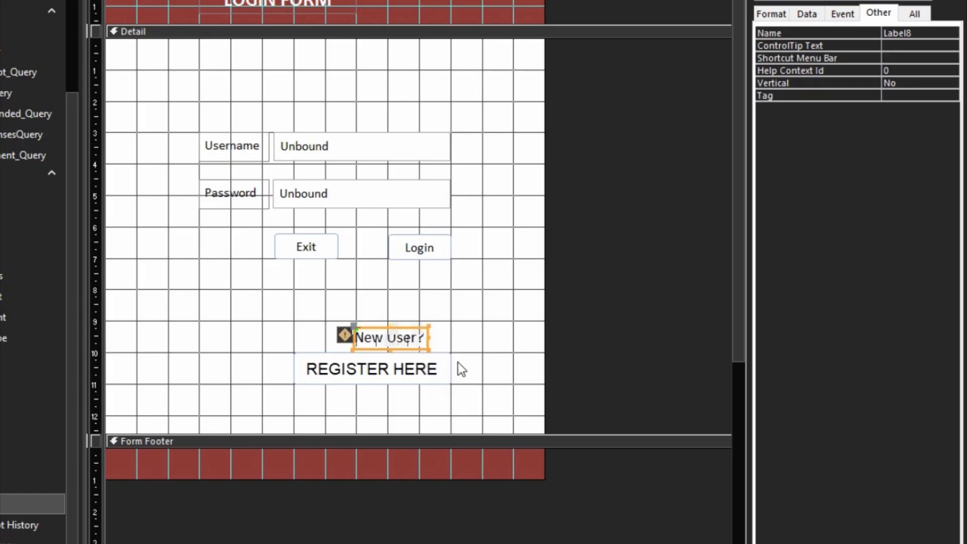
{"action": "key", "text": "Left"}
{"action": "key", "text": "Left"}
{"action": "key", "text": "Left"}
{"action": "key", "text": "Left"}
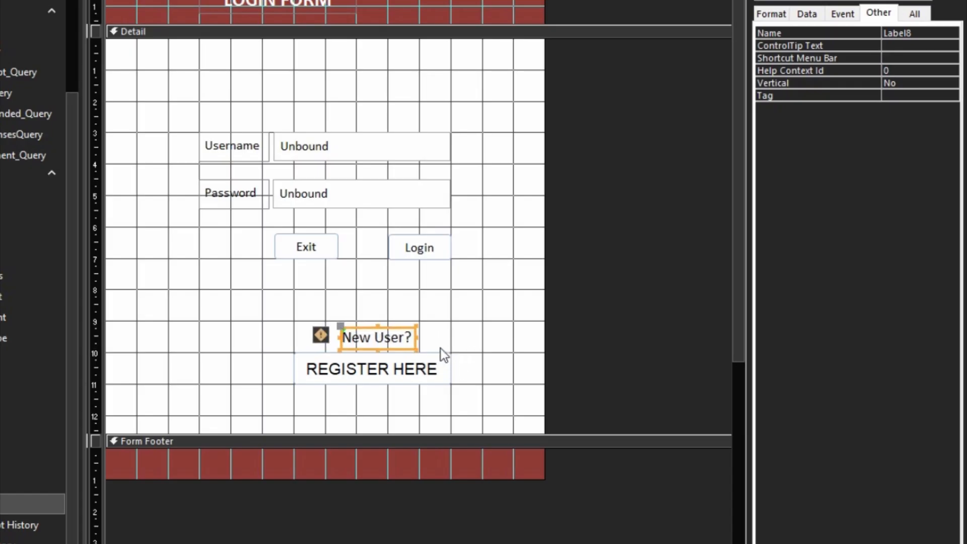
{"action": "key", "text": "Left"}
{"action": "key", "text": "Left"}
{"action": "key", "text": "Left"}
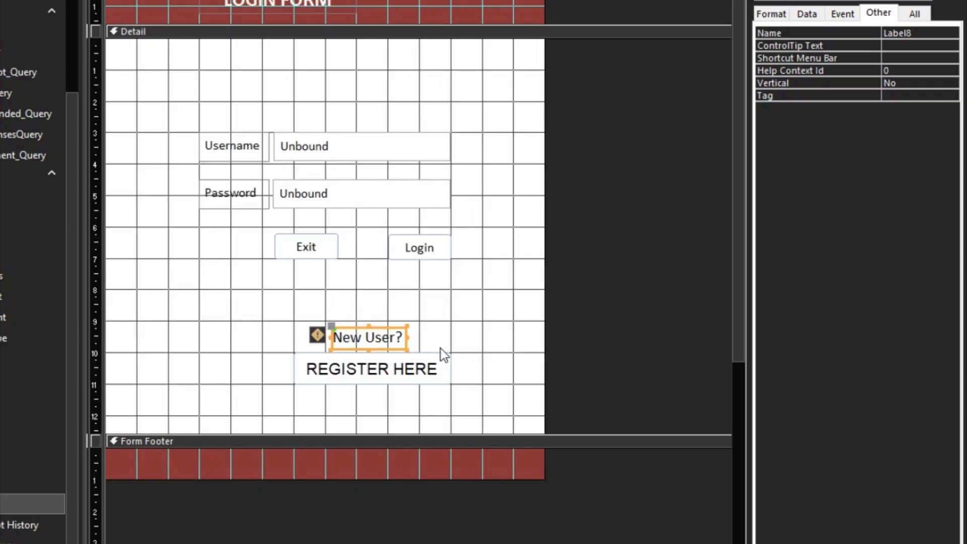
{"action": "left_click", "coordinate": [443, 337]}
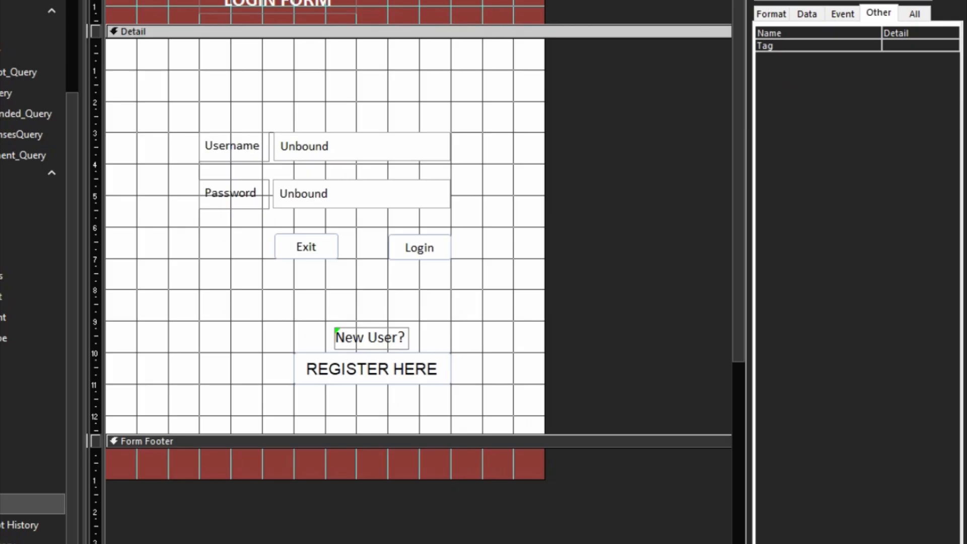
{"action": "key", "text": "F5"}
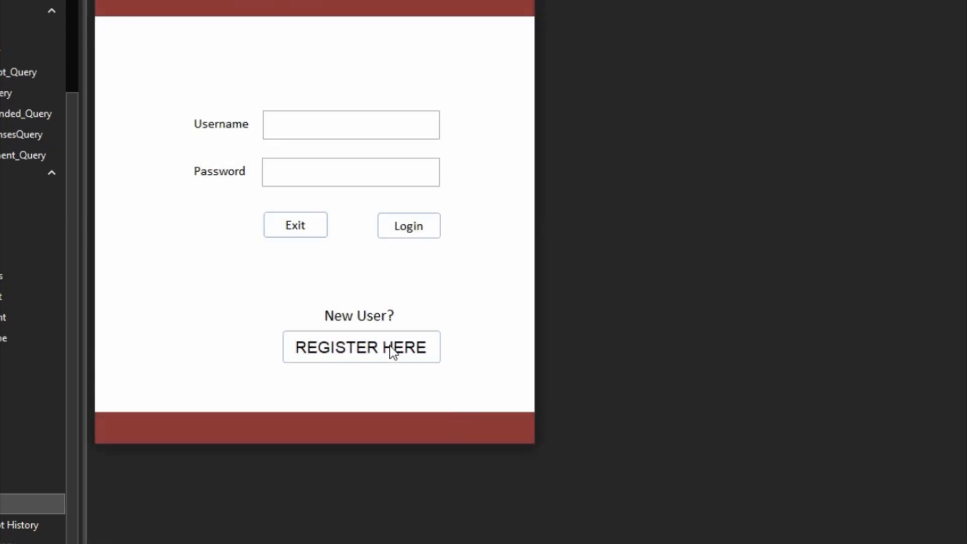
- Return to Design View and move the login fields and buttons up
{"action": "right_click", "coordinate": [486, 250]}
{"action": "left_click", "coordinate": [513, 301]}
{"action": "left_click_drag", "start_coordinate": [445, 108], "coordinate": [261, 274]}
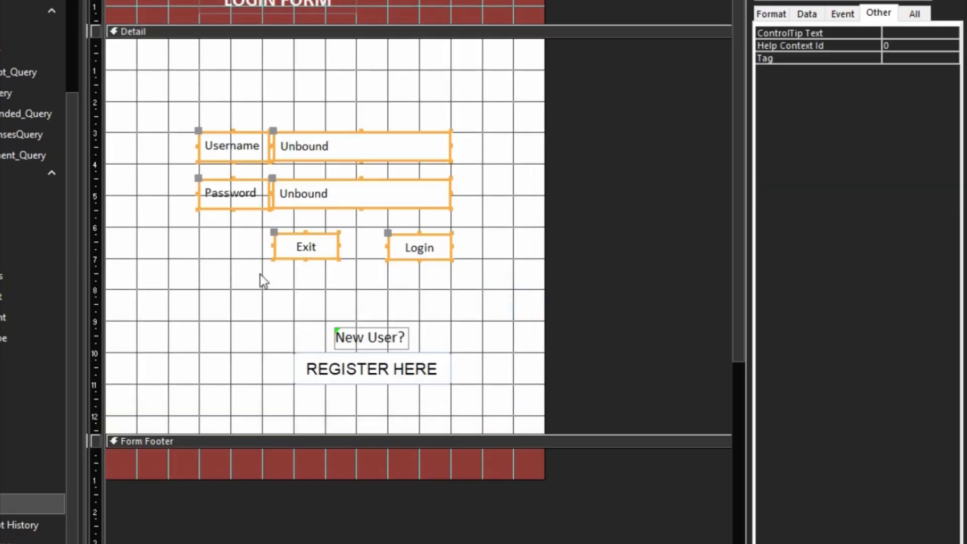
{"action": "key", "text": "Up"}
{"action": "key", "text": "Up"}
{"action": "key", "text": "Up"}
{"action": "key", "text": "Up"}
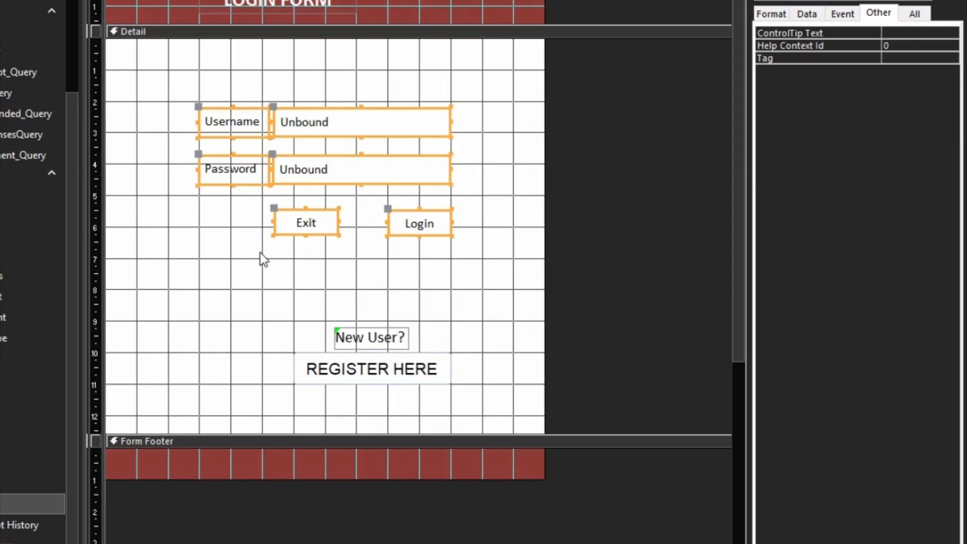
- Move New User? and REGISTER HERE up and left beneath the Exit and Login buttons
{"action": "left_click_drag", "start_coordinate": [448, 329], "coordinate": [272, 390]}
{"action": "key", "text": "Up"}
{"action": "key", "text": "Up"}
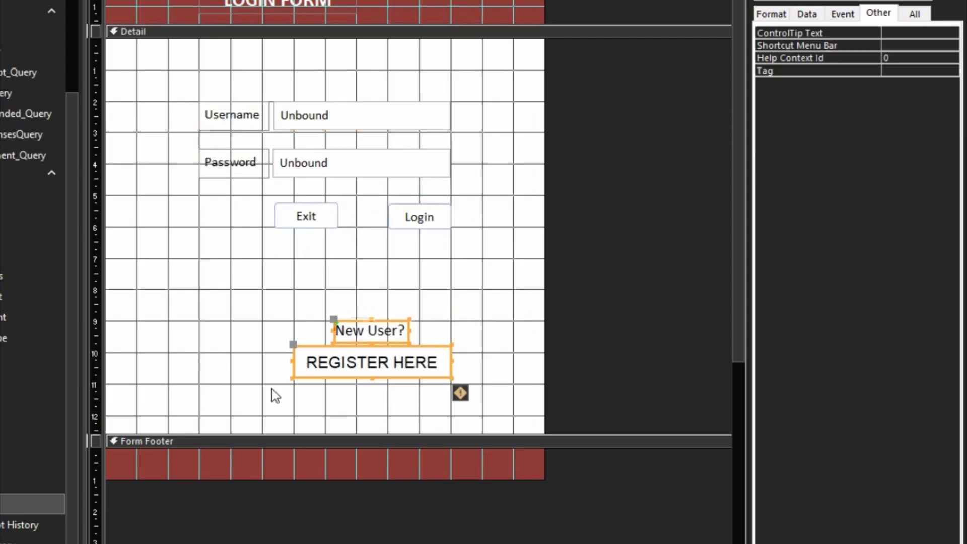
{"action": "key", "text": "Up"}
{"action": "key", "text": "Up"}
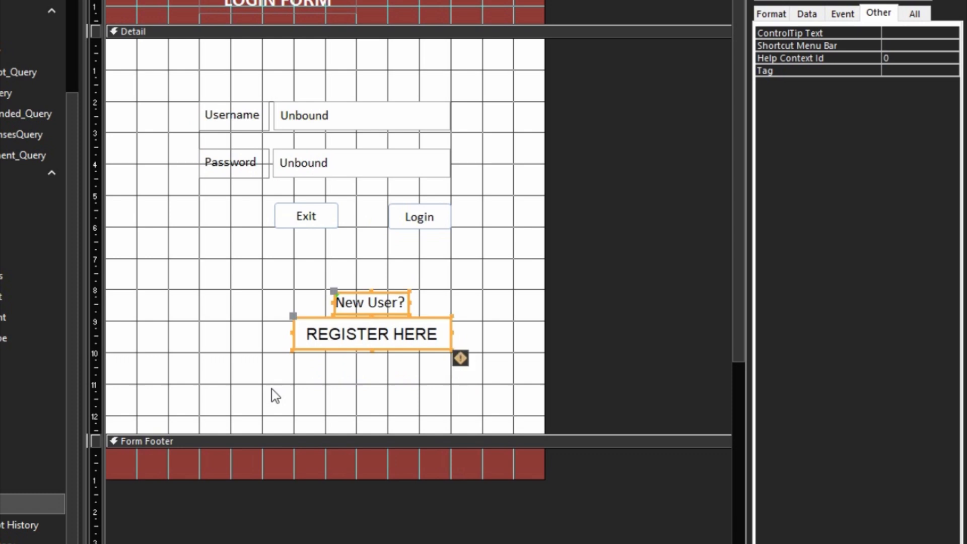
{"action": "key", "text": "Up"}
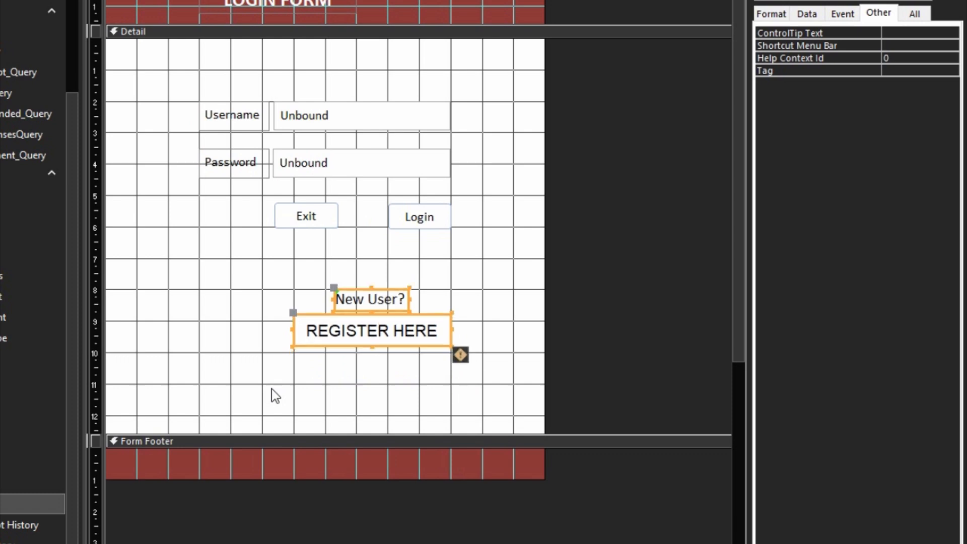
{"action": "key", "text": "Left"}
{"action": "key", "text": "Left"}
{"action": "key", "text": "Left"}
{"action": "key", "text": "Left"}
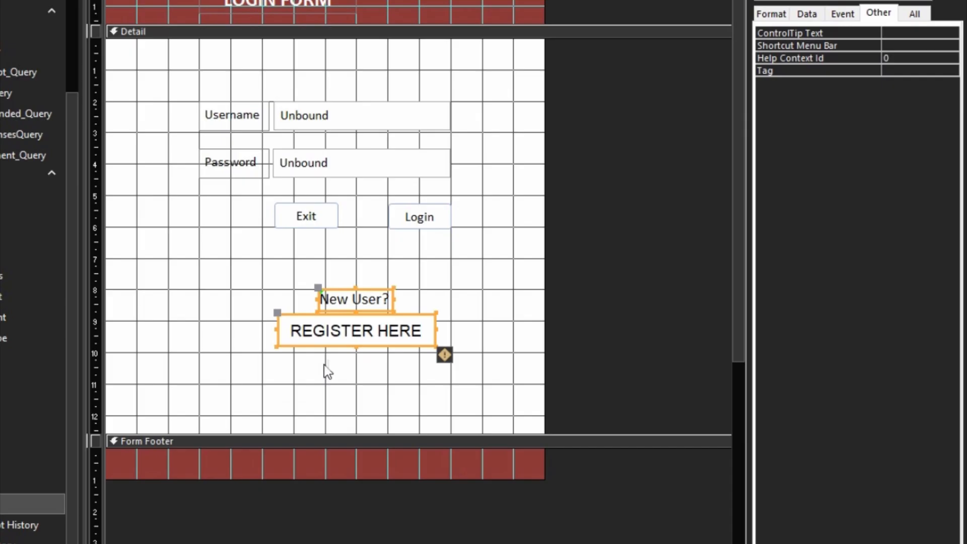
{"action": "key", "text": "Up"}
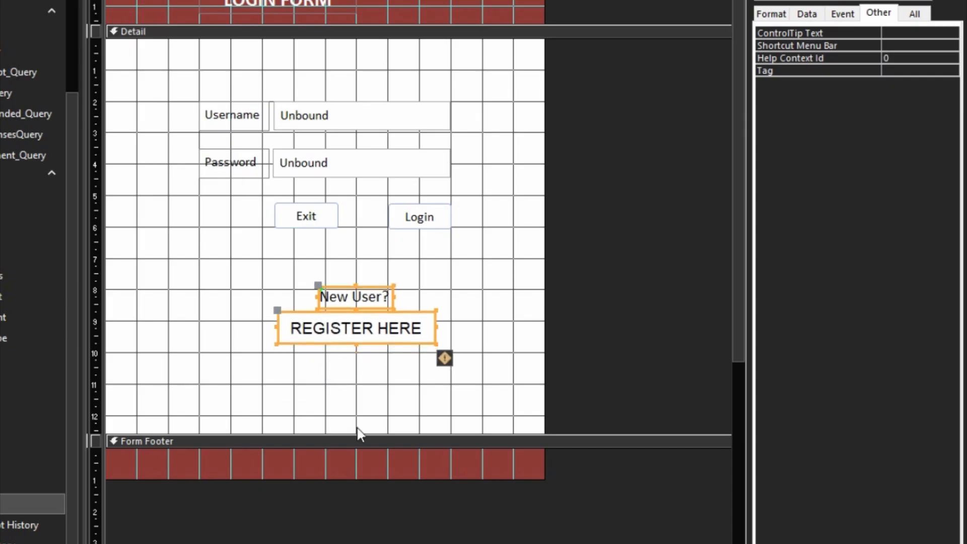
- Shorten the Detail section, settle the register controls, and run the form
{"action": "left_click_drag", "start_coordinate": [358, 434], "coordinate": [364, 413]}
{"action": "key", "text": "Down"}
{"action": "key", "text": "Down"}
{"action": "key", "text": "Down"}
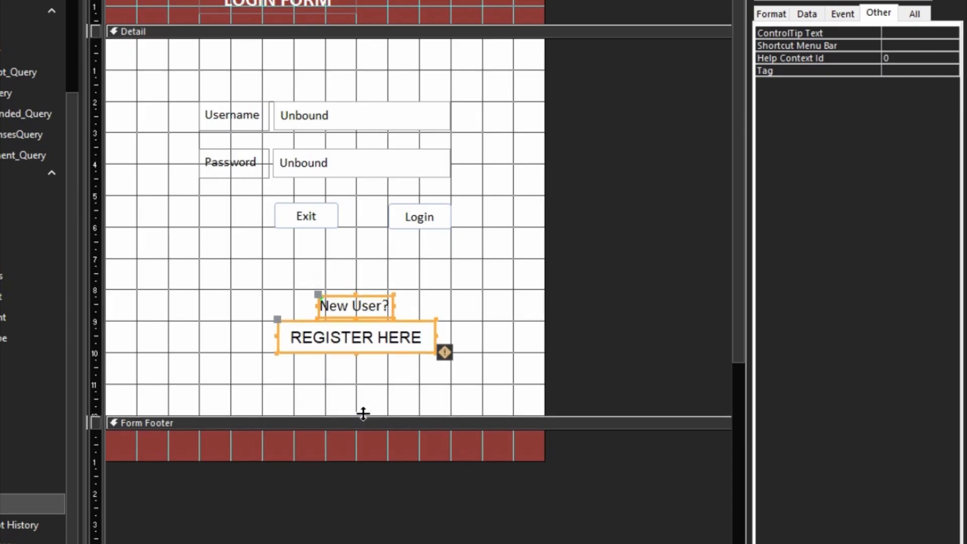
{"action": "left_click", "coordinate": [464, 287]}
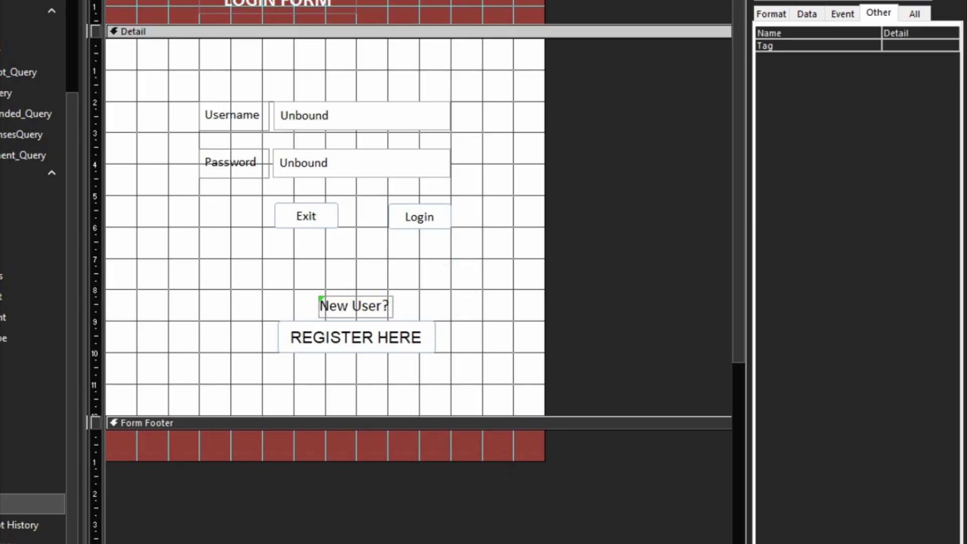
{"action": "key", "text": "F5"}
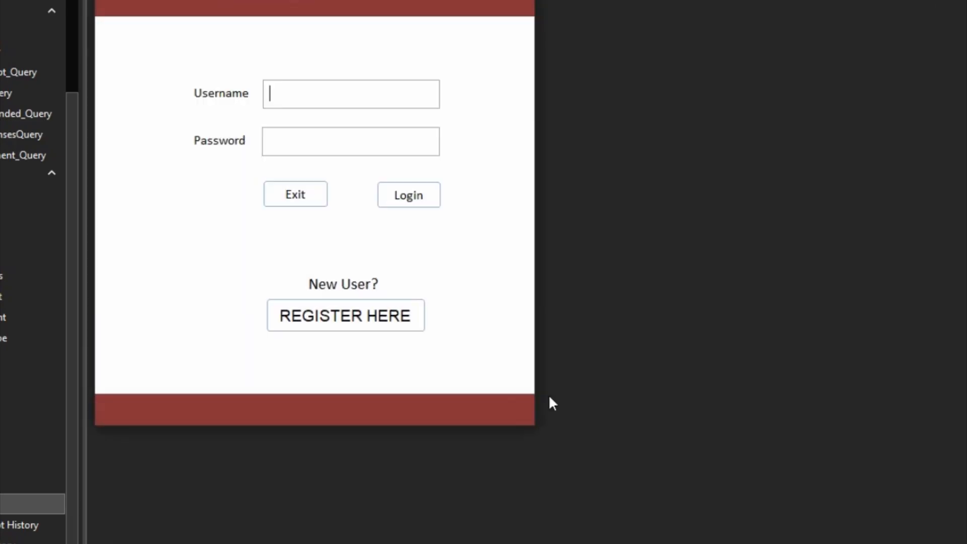
- Test the REGISTER HERE button in Form View, which raises the compile error
{"action": "left_click", "coordinate": [334, 317]}
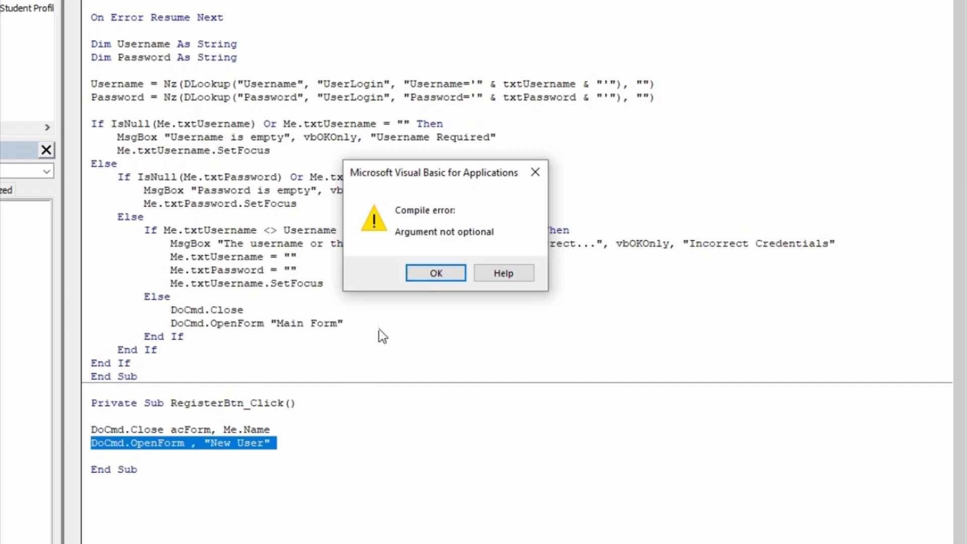
- Dismiss the error, reset, and remove the stray comma and spaces before "New User"
{"action": "left_click", "coordinate": [433, 273]}
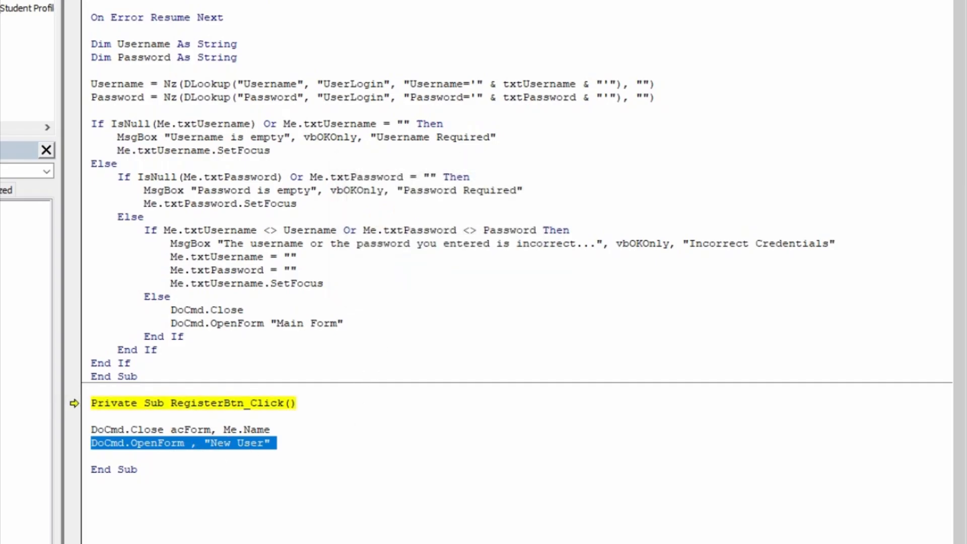
{"action": "left_click", "coordinate": [186, 1]}
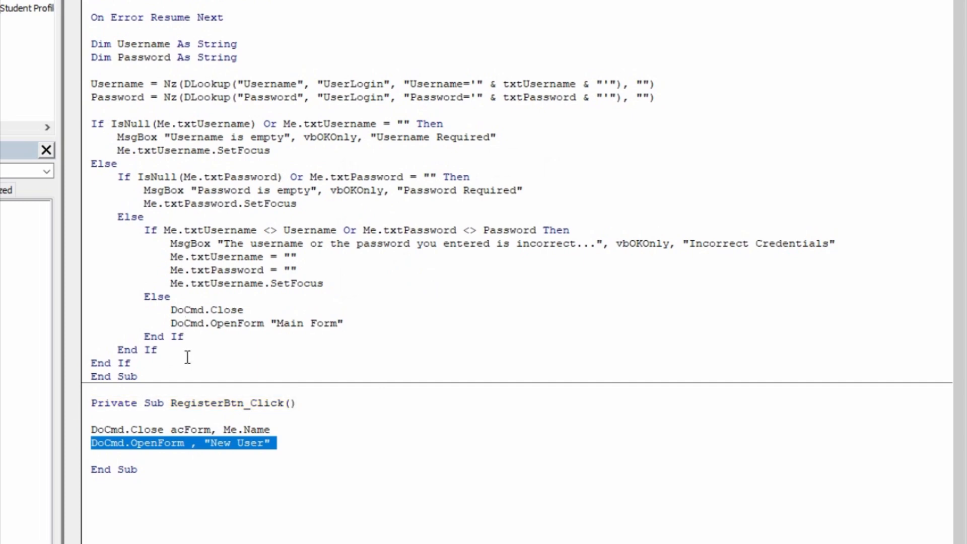
{"action": "left_click", "coordinate": [202, 443]}
{"action": "key", "text": "BackSpace"}
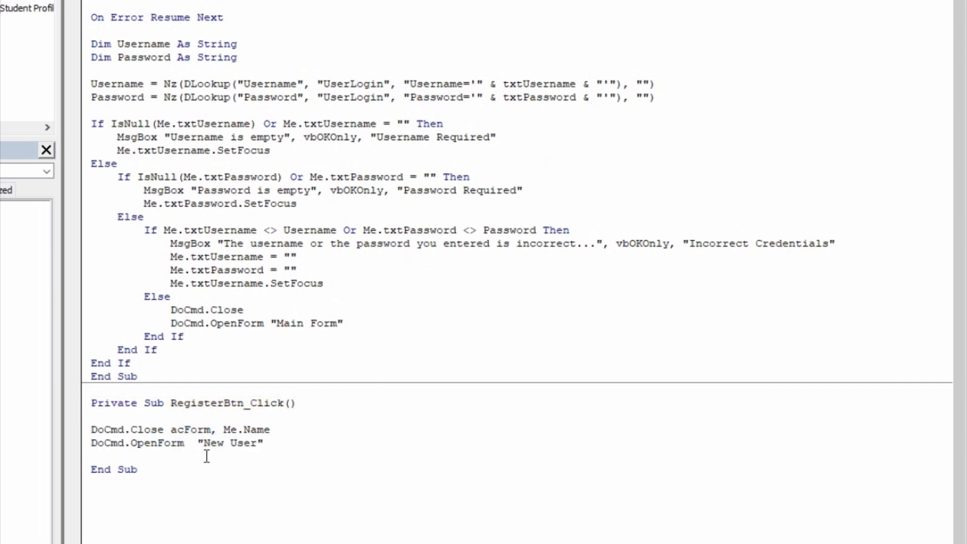
{"action": "key", "text": "BackSpace"}
{"action": "key", "text": "alt+d"}
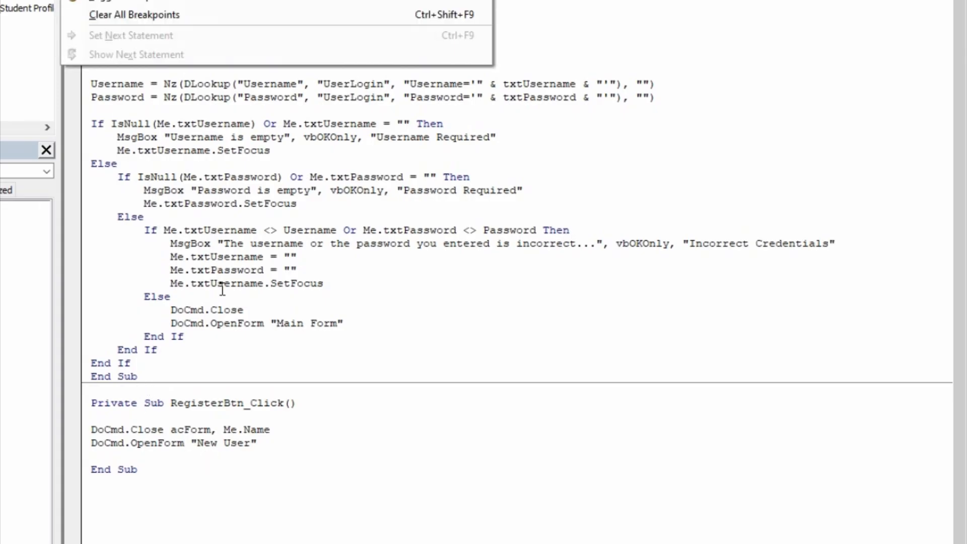
- Compile the corrected DoCmd.OpenForm "New User" code from the Debug menu
{"action": "left_click", "coordinate": [108, 1]}
{"action": "left_click", "coordinate": [218, 282]}
{"action": "left_click_drag", "start_coordinate": [200, 244], "coordinate": [207, 244]}
{"action": "key", "text": "alt+d"}
{"action": "key", "text": "Escape"}
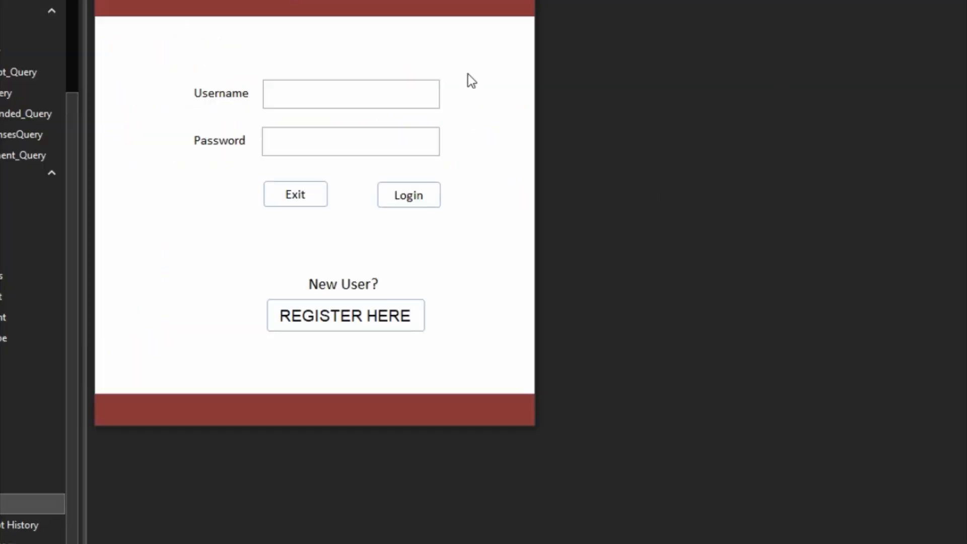
- Close the login form from its tab's context menu
{"action": "right_click", "coordinate": [487, 24]}
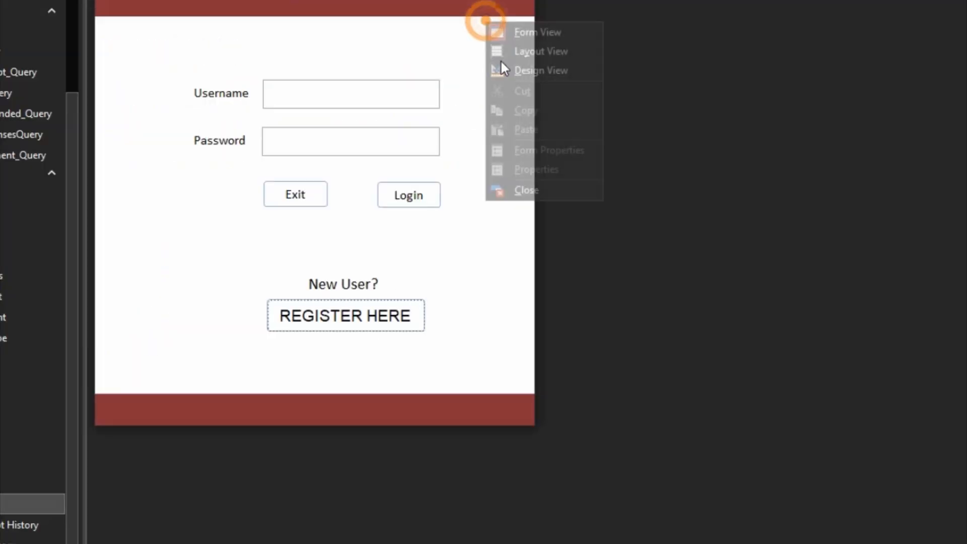
{"action": "left_click", "coordinate": [543, 188]}
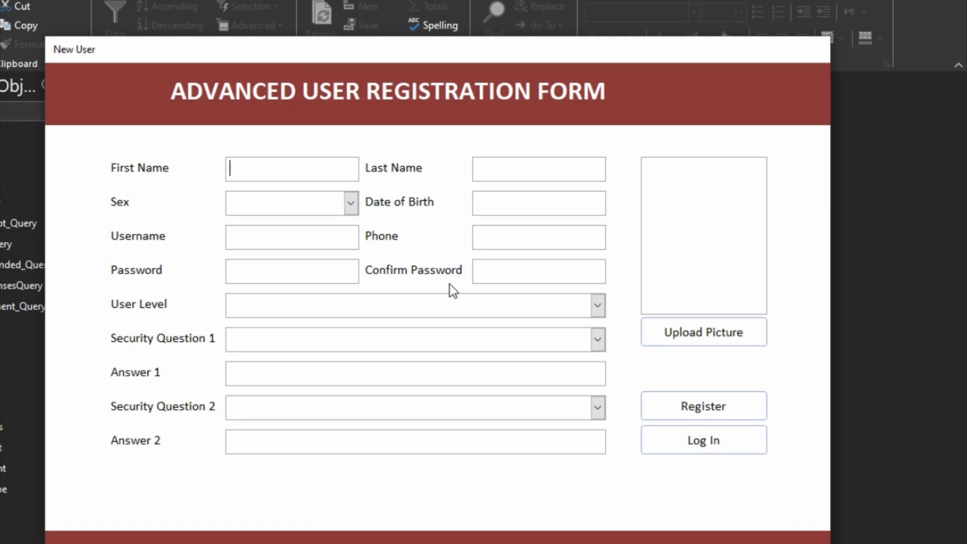
- Enter a sample first and last name, Male sex, and date of birth 10/10/1970
{"action": "type", "text": "Do"}
{"action": "key", "text": "Tab"}
{"action": "type", "text": "With"}
{"action": "key", "text": "Tab"}
{"action": "type", "text": "m"}
{"action": "key", "text": "Tab"}
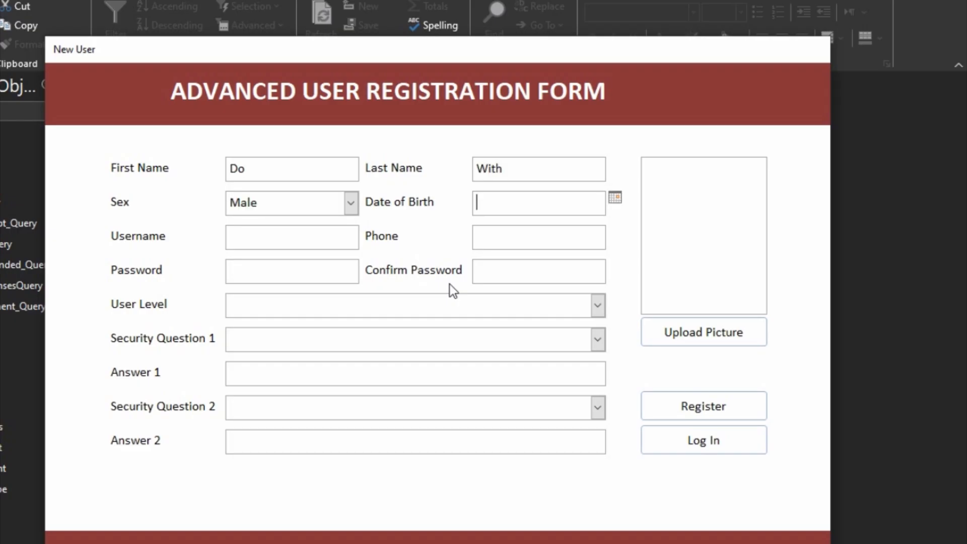
{"action": "type", "text": "10"}
{"action": "type", "text": "/10/"}
{"action": "type", "text": "1970"}
{"action": "key", "text": "Tab"}
- Enter a sample username, a phone number, and a four-character password, then leave the field
{"action": "type", "text": "S"}
{"action": "key", "text": "BackSpace"}
{"action": "type", "text": "DoWithMe"}
{"action": "key", "text": "Tab"}
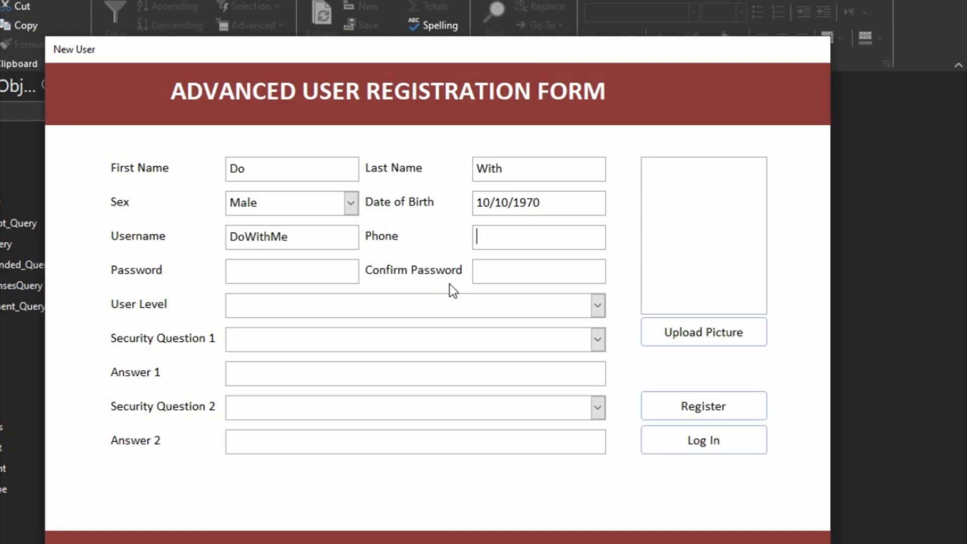
{"action": "type", "text": "0244444444"}
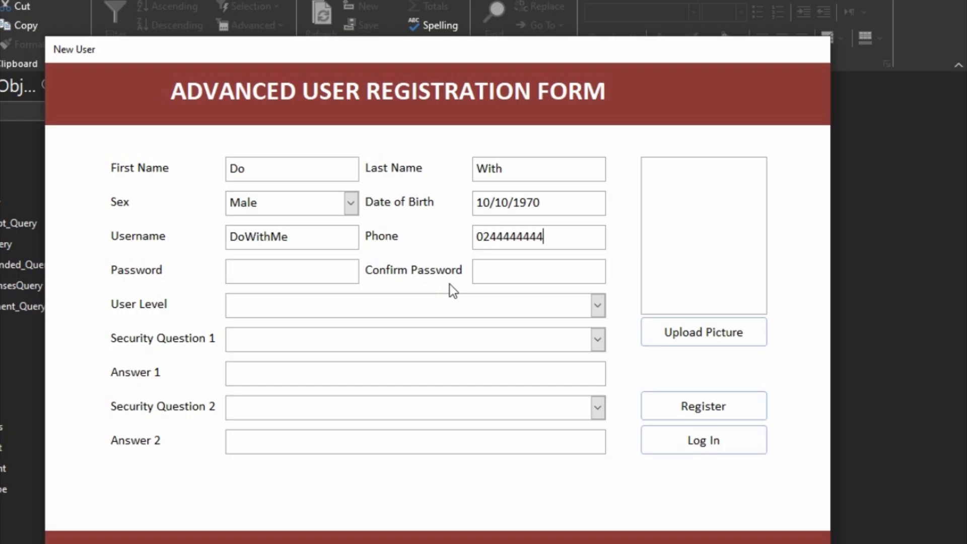
{"action": "type", "text": "44"}
{"action": "key", "text": "Tab"}
{"action": "type", "text": "asdf"}
{"action": "key", "text": "Tab"}
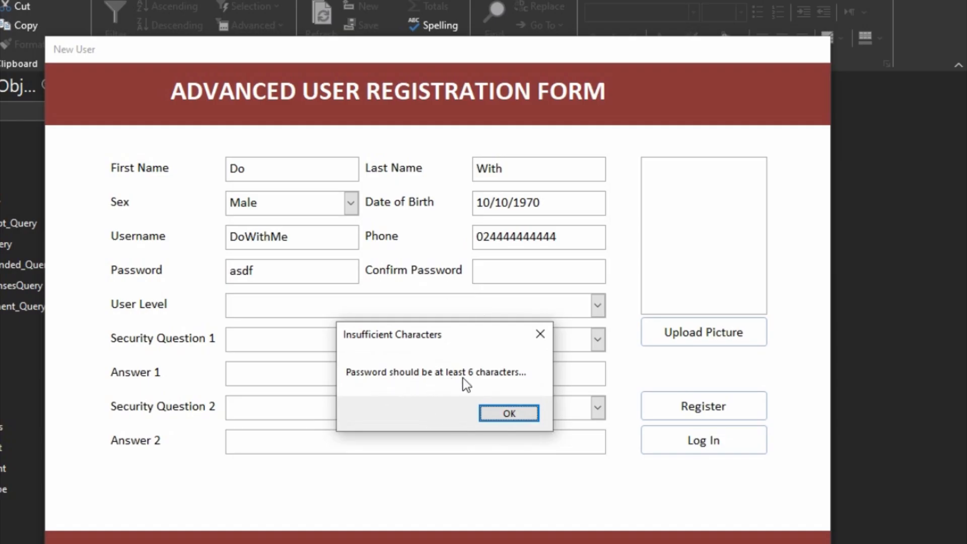
- Replace the password with a five-character one and confirm the length warning still appears
{"action": "left_click", "coordinate": [486, 414]}
{"action": "left_click", "coordinate": [261, 276]}
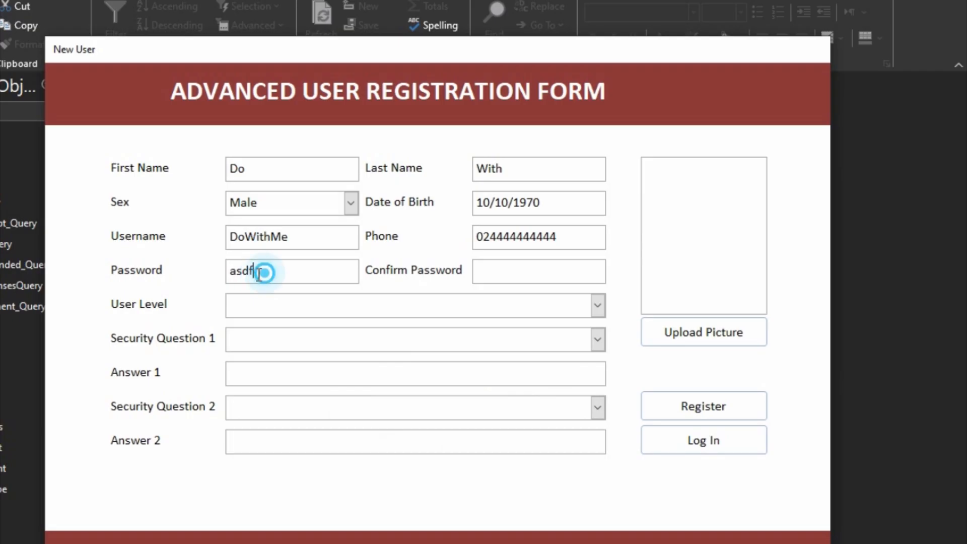
{"action": "left_click_drag", "start_coordinate": [261, 275], "coordinate": [226, 275]}
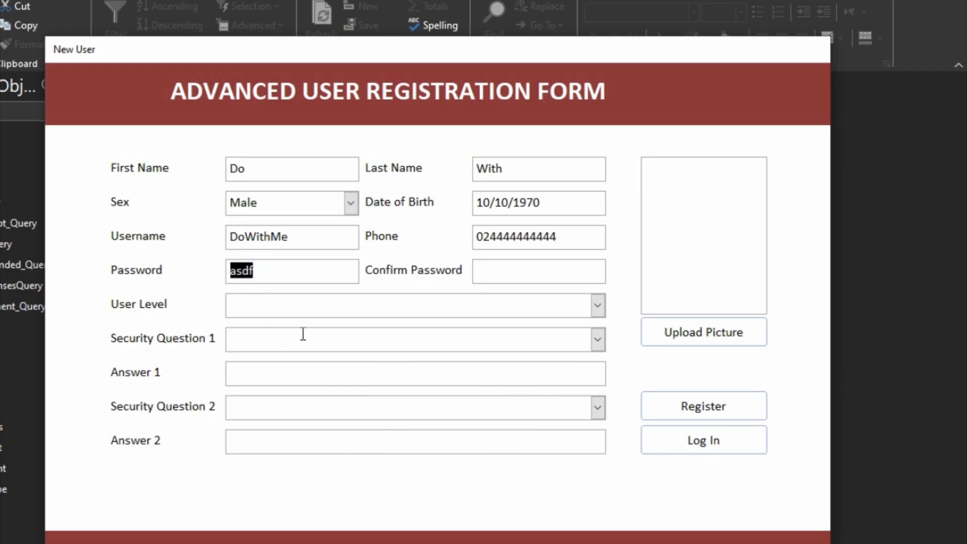
{"action": "type", "text": "asdf12"}
{"action": "key", "text": "BackSpace"}
{"action": "left_click", "coordinate": [508, 272]}
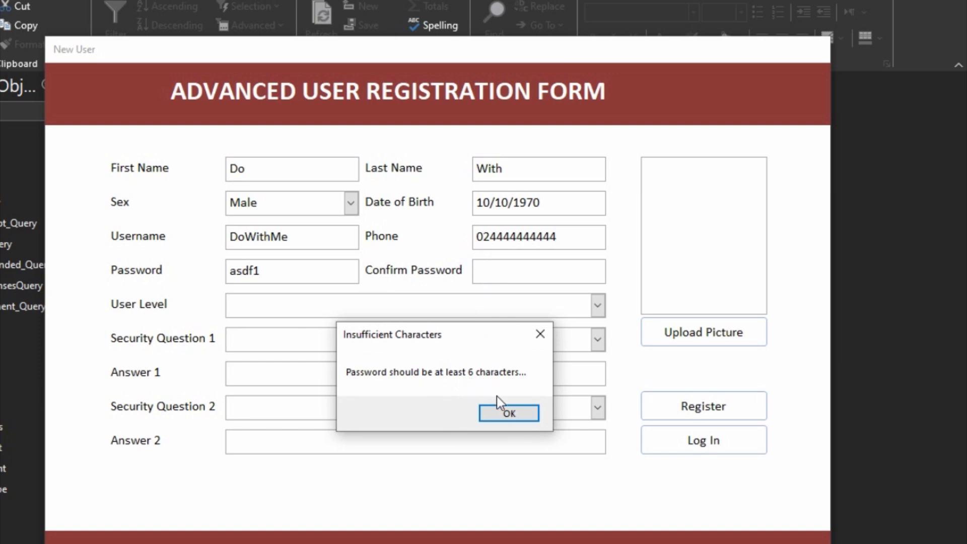
{"action": "left_click", "coordinate": [504, 414]}
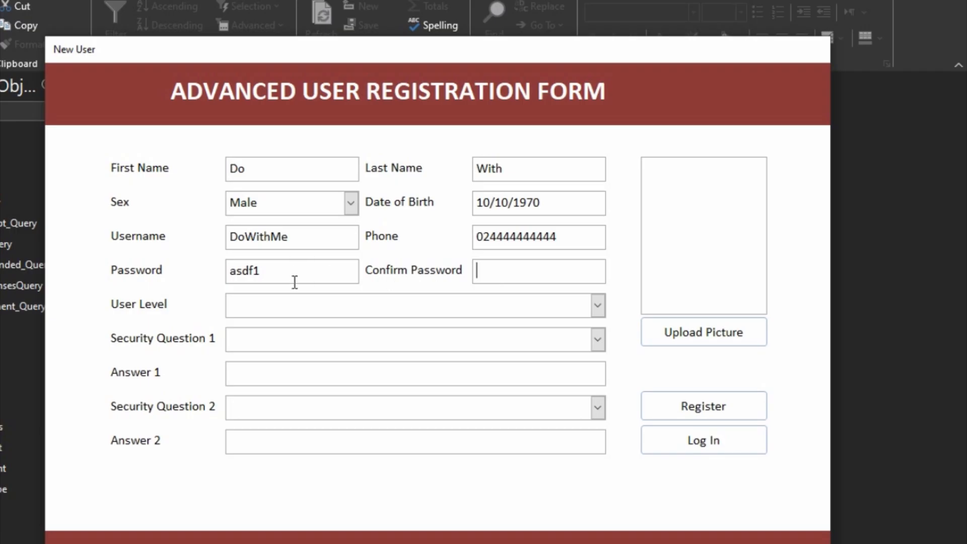
- Go back to the login form, reopen the registration form, and switch it to Design View
{"action": "left_click", "coordinate": [682, 440]}
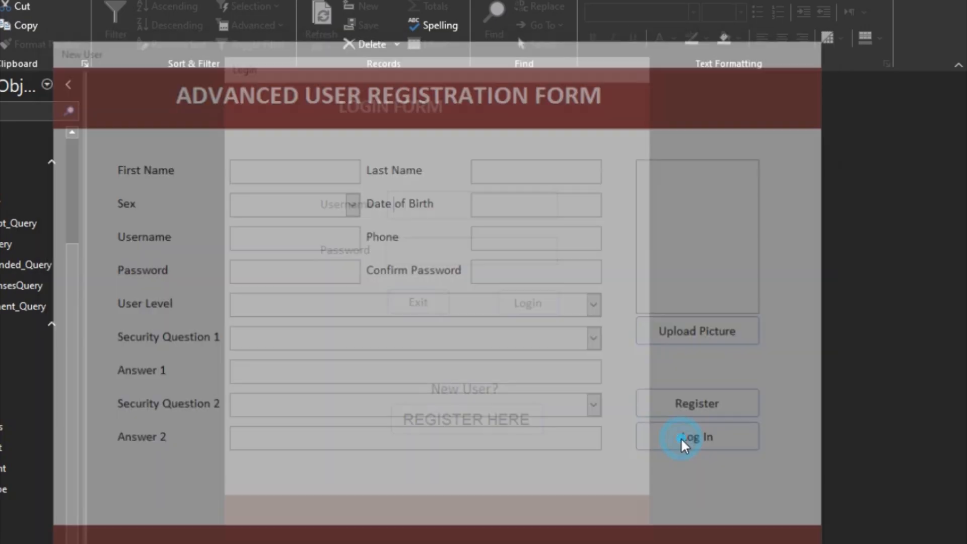
{"action": "left_click", "coordinate": [487, 427]}
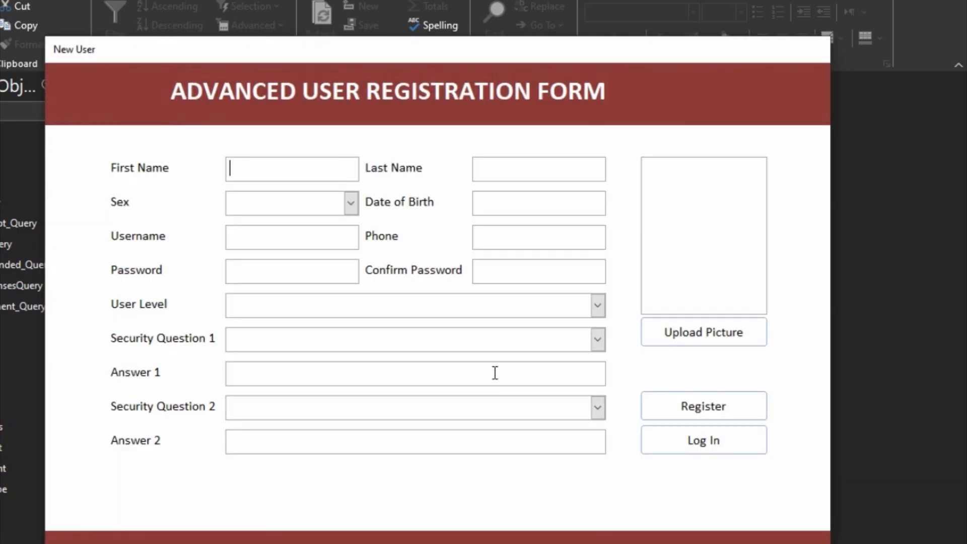
{"action": "right_click", "coordinate": [618, 278]}
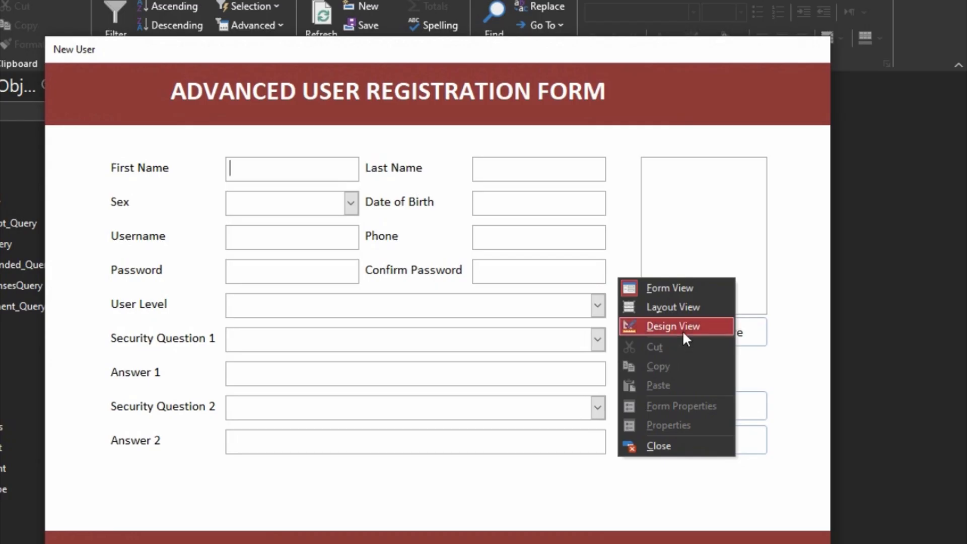
{"action": "left_click", "coordinate": [683, 328]}
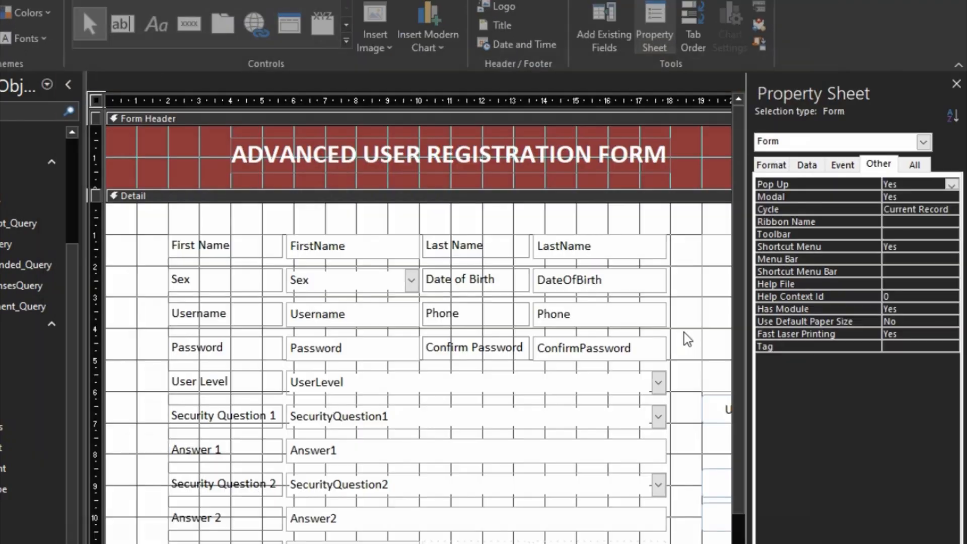
- Open the After Update event code of the Password text box
{"action": "left_click", "coordinate": [377, 354]}
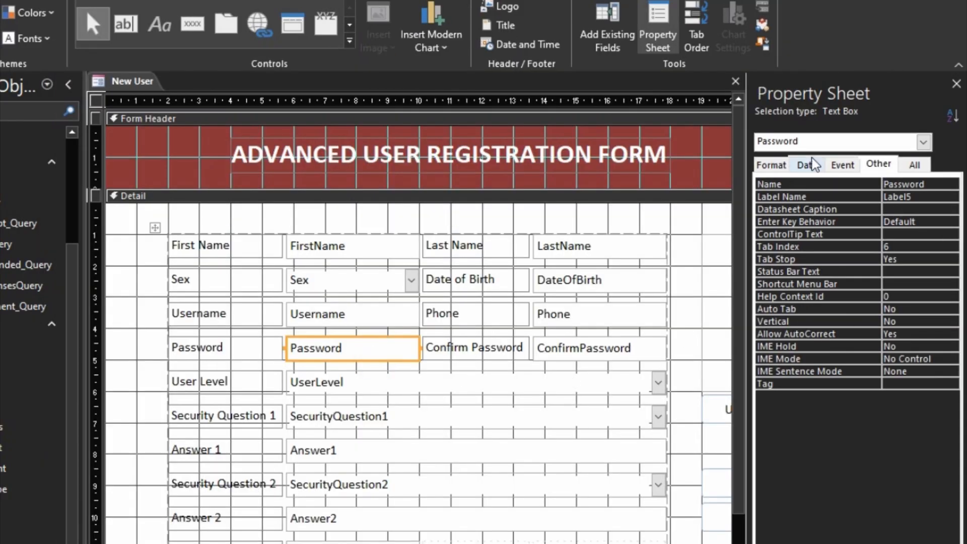
{"action": "left_click", "coordinate": [837, 167]}
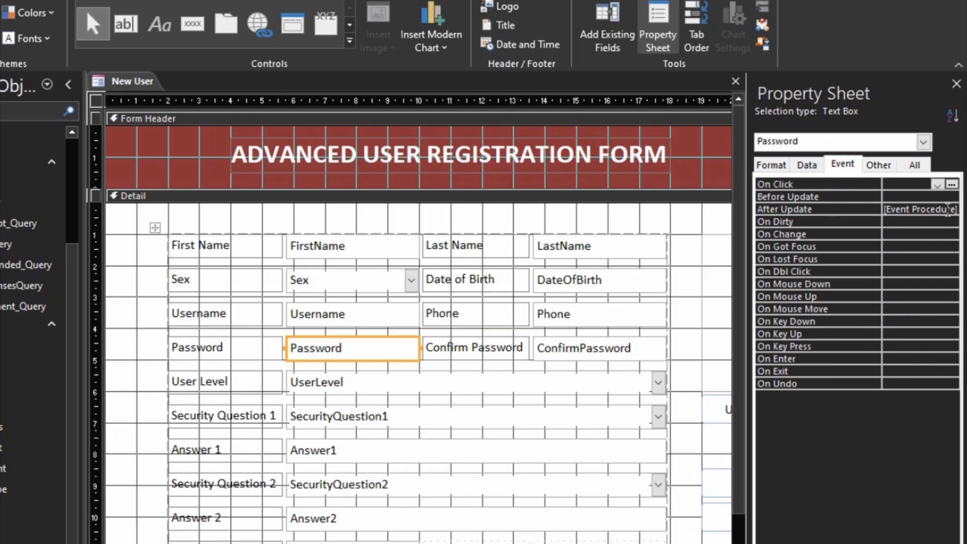
{"action": "left_click", "coordinate": [956, 211]}
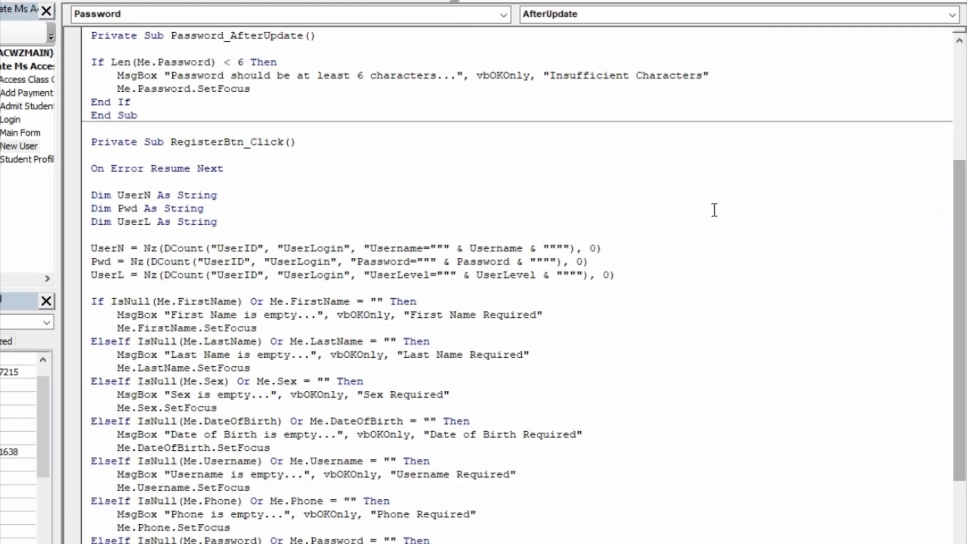
{"action": "left_click", "coordinate": [120, 93]}
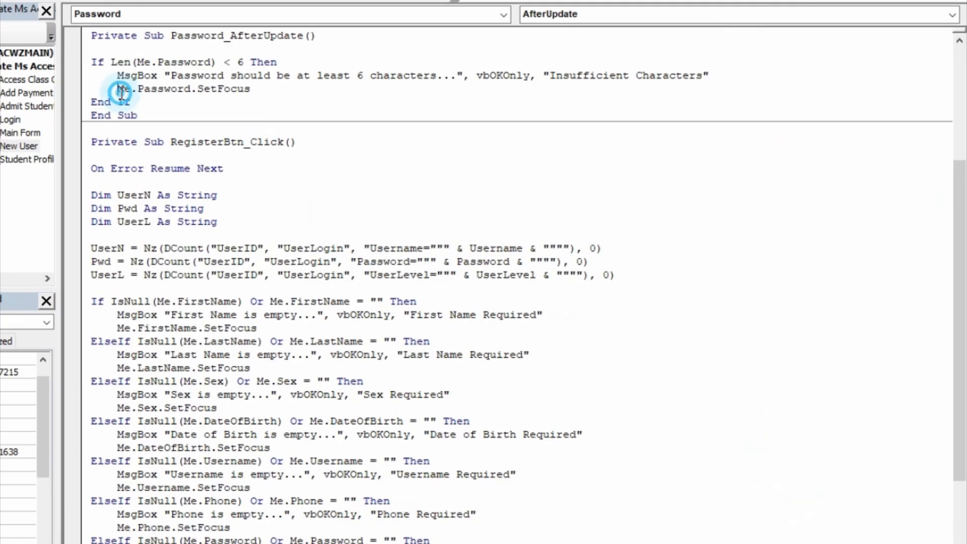
- Insert Me.ConfirmPassword.SetFocus above the Password SetFocus line in Password_AfterUpdate
{"action": "key", "text": "Return"}
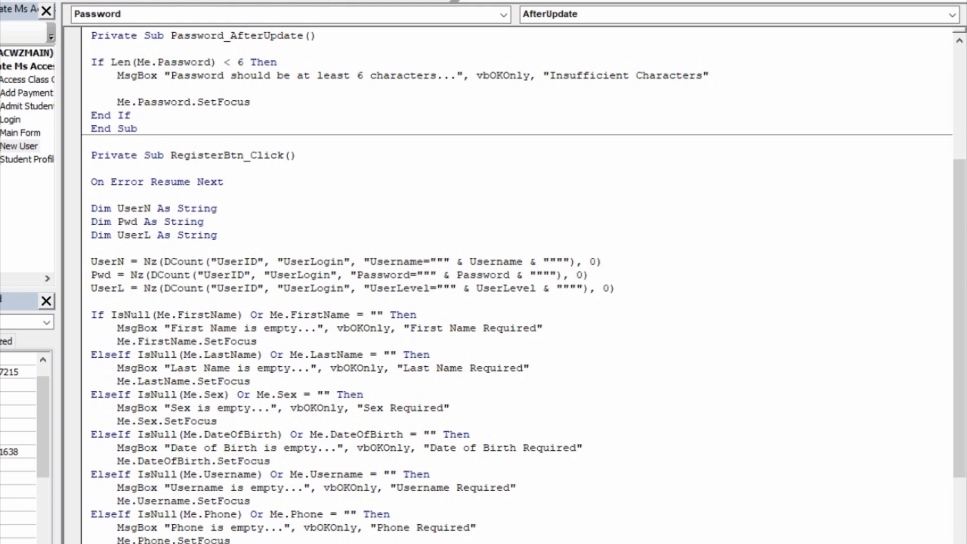
{"action": "type", "text": "me.conf"}
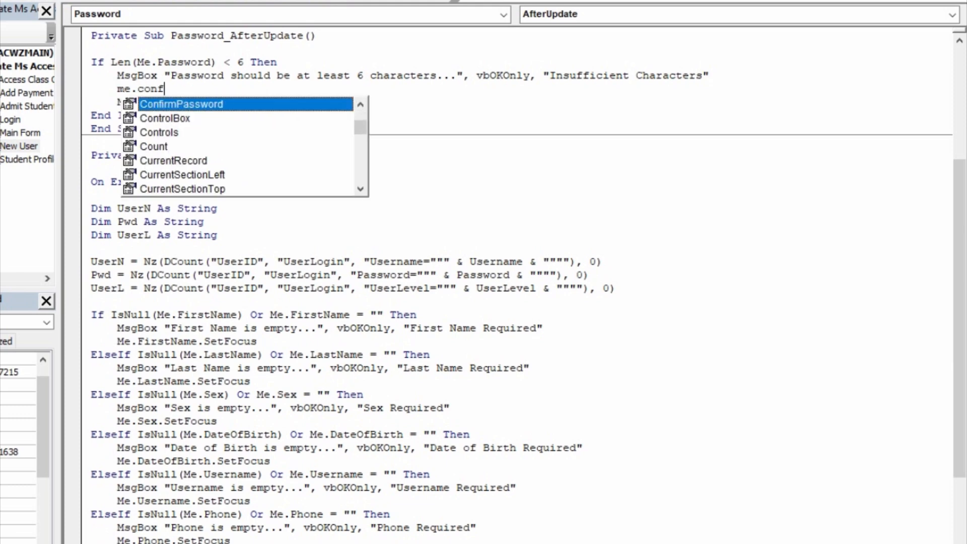
{"action": "key", "text": "Tab"}
{"action": "type", "text": ".setf"}
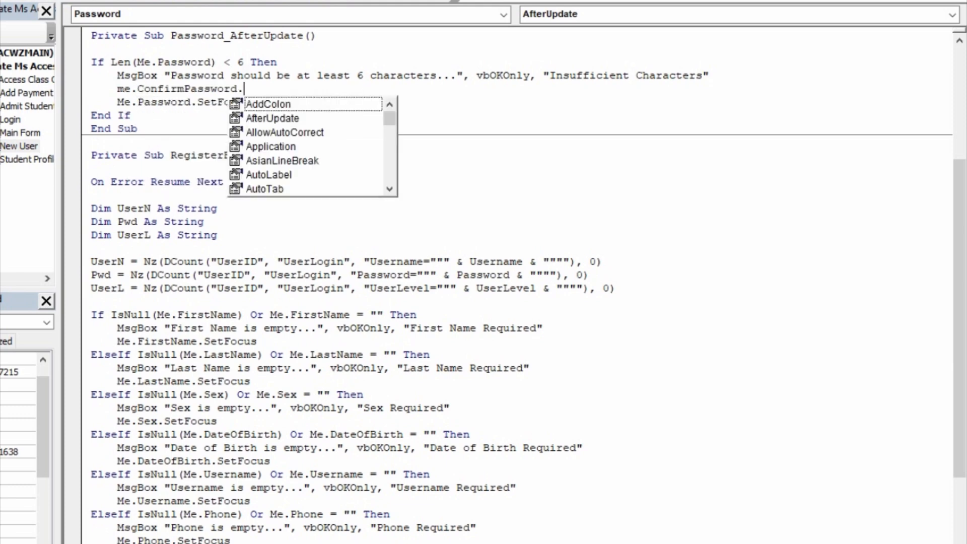
{"action": "key", "text": "Tab"}
{"action": "key", "text": "Down"}
{"action": "scroll", "coordinate": [181, 139], "scroll_direction": "up", "scroll_amount": 4}
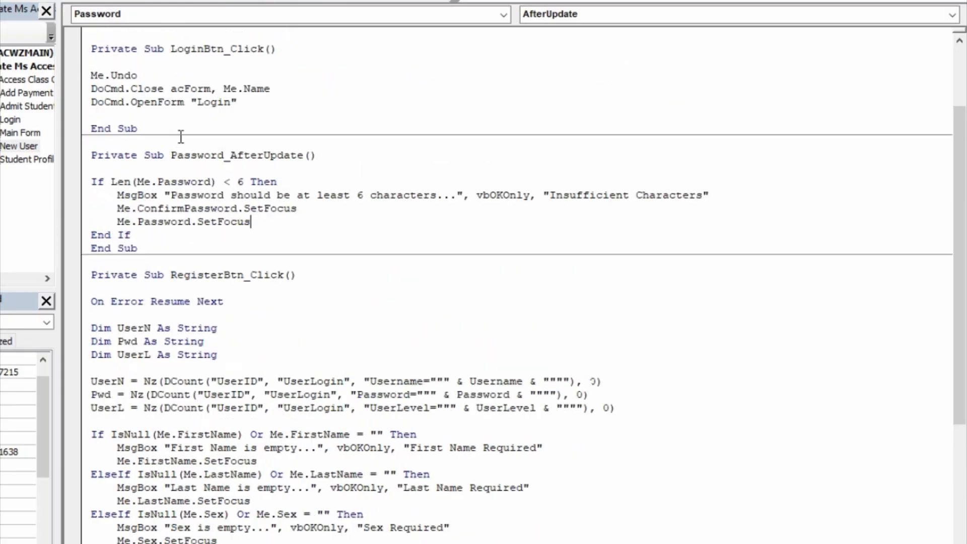
{"action": "scroll", "coordinate": [220, 155], "scroll_direction": "up", "scroll_amount": 3}
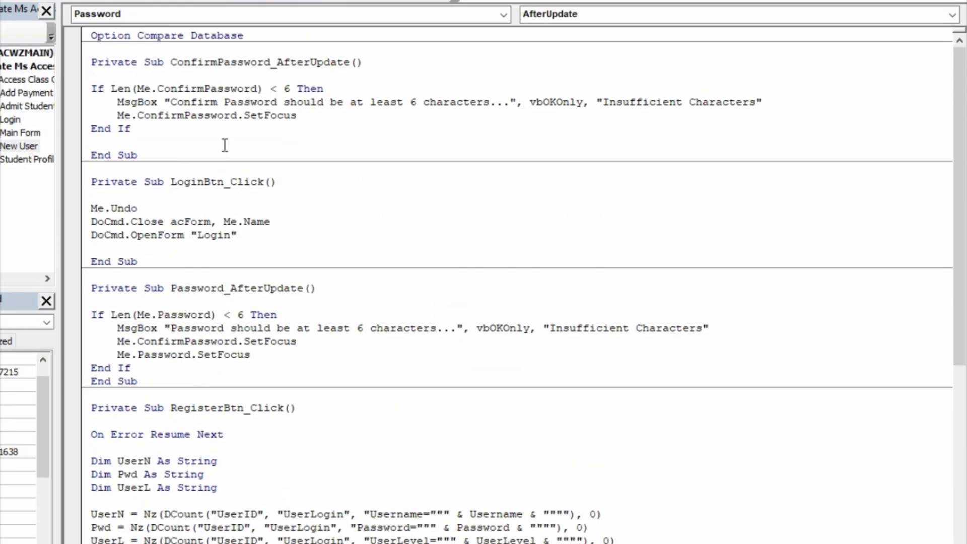
{"action": "left_click", "coordinate": [115, 115]}
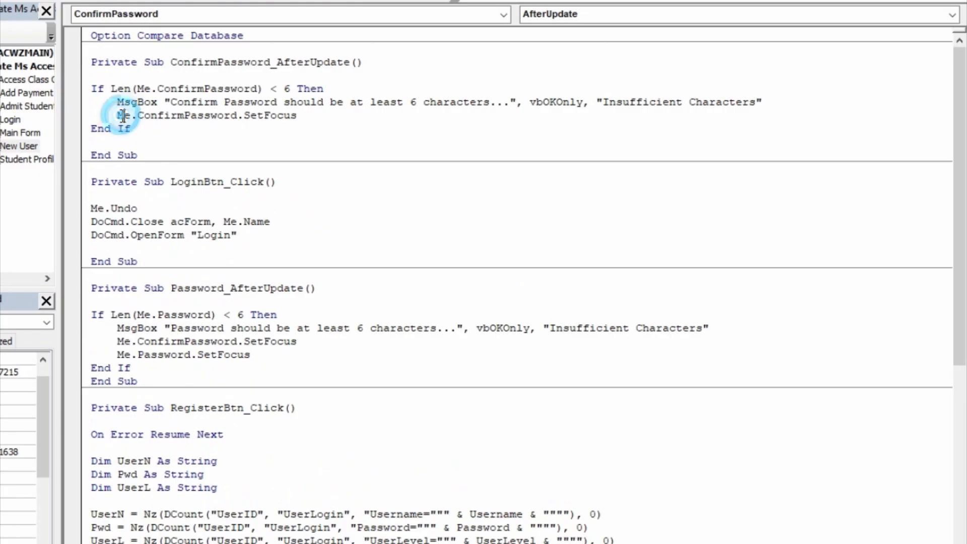
{"action": "left_click", "coordinate": [115, 115]}
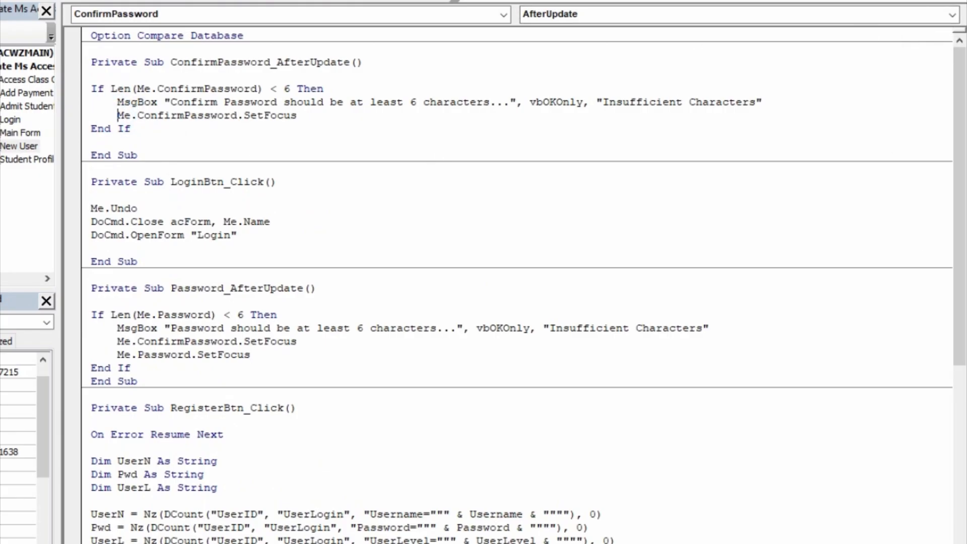
- Run the form, enter 'asdfd' in Confirm Password, dismiss the Insufficient Characters warning, then clear it
{"action": "key", "text": "alt+F11"}
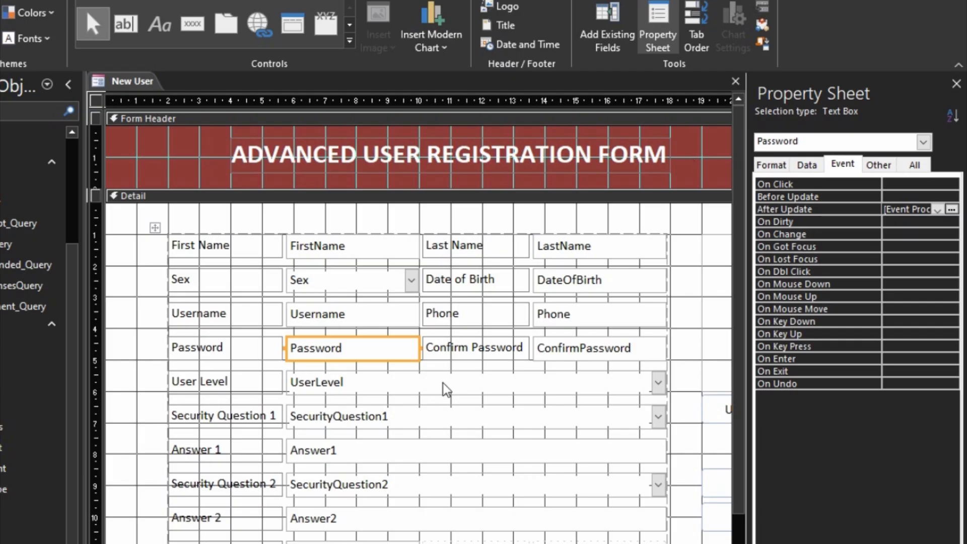
{"action": "key", "text": "F5"}
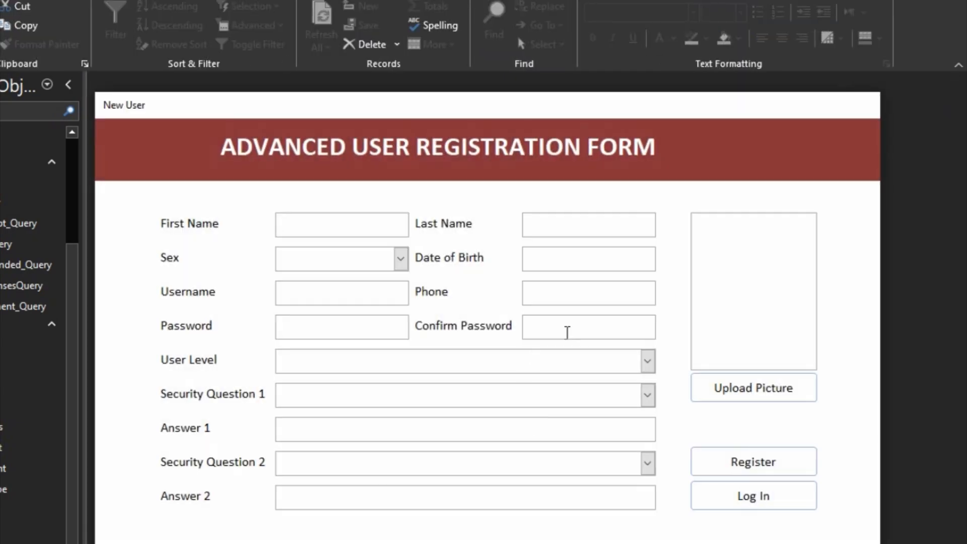
{"action": "left_click", "coordinate": [574, 325]}
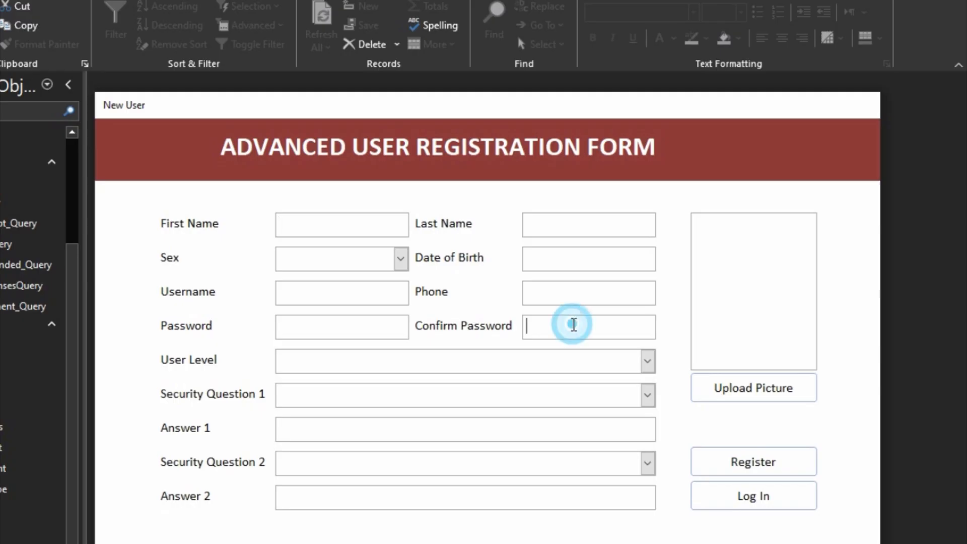
{"action": "type", "text": "asdfd"}
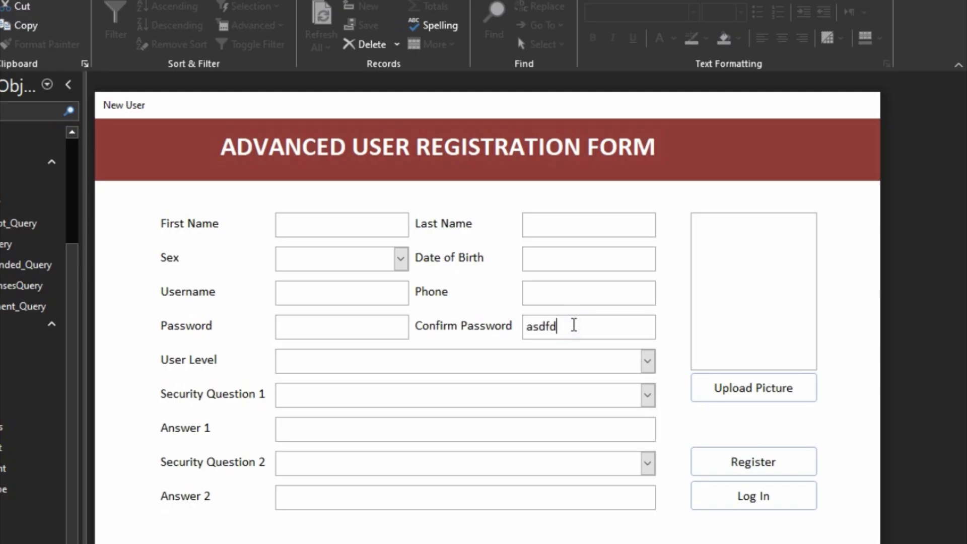
{"action": "left_click", "coordinate": [449, 359]}
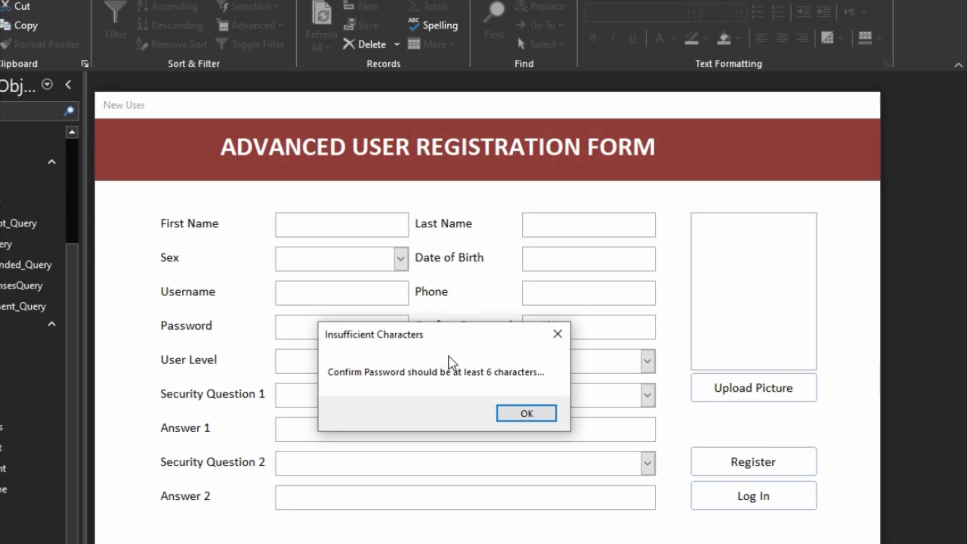
{"action": "left_click", "coordinate": [503, 418]}
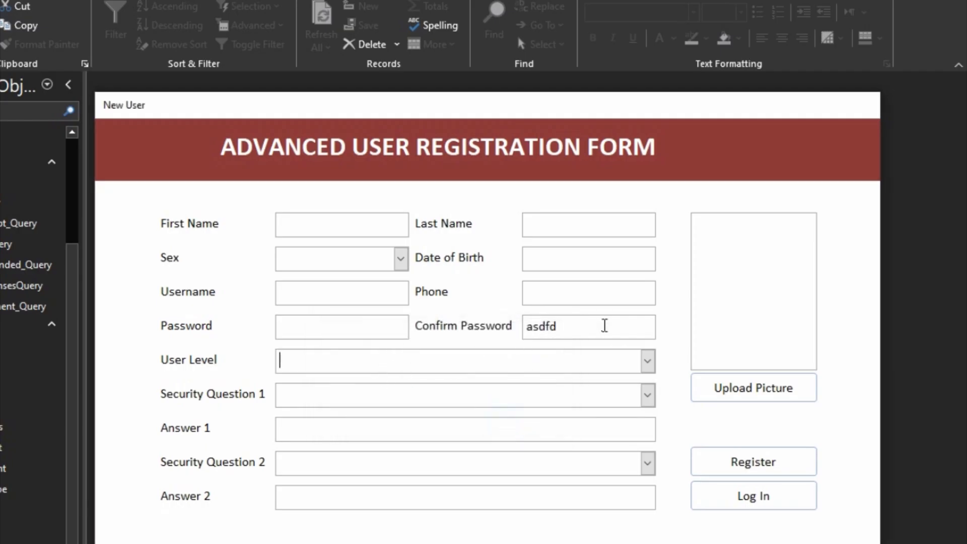
{"action": "left_click_drag", "start_coordinate": [598, 324], "coordinate": [490, 327]}
{"action": "key", "text": "BackSpace"}
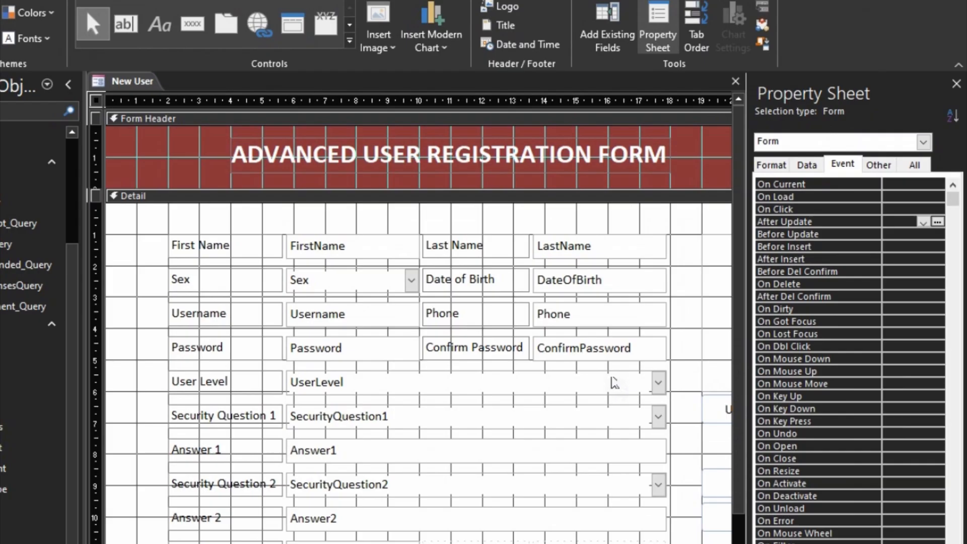
- Add Me.SecurityQuestion1.SetFocus above the ConfirmPassword SetFocus line in ConfirmPassword_AfterUpdate
{"action": "left_click", "coordinate": [613, 360]}
{"action": "left_click", "coordinate": [938, 221]}
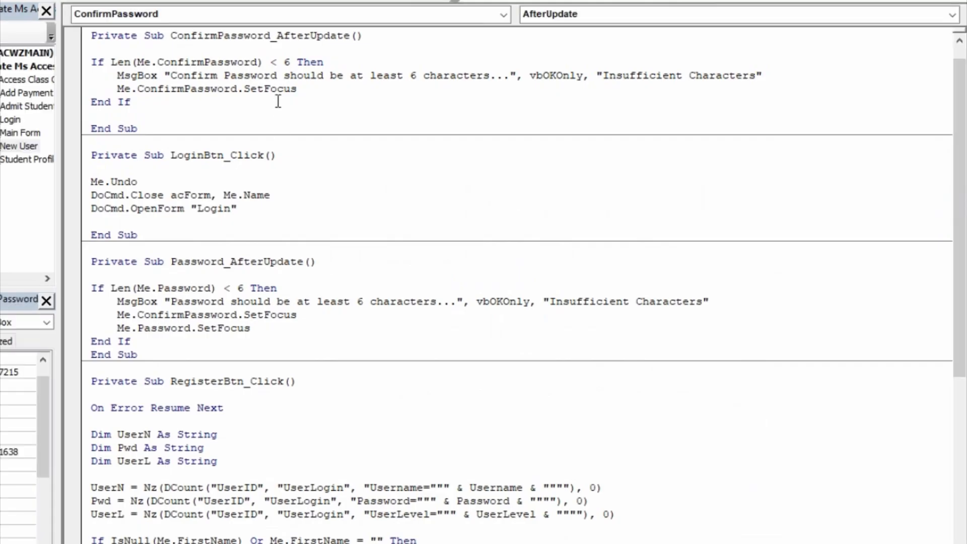
{"action": "left_click", "coordinate": [121, 90]}
{"action": "left_click", "coordinate": [119, 85]}
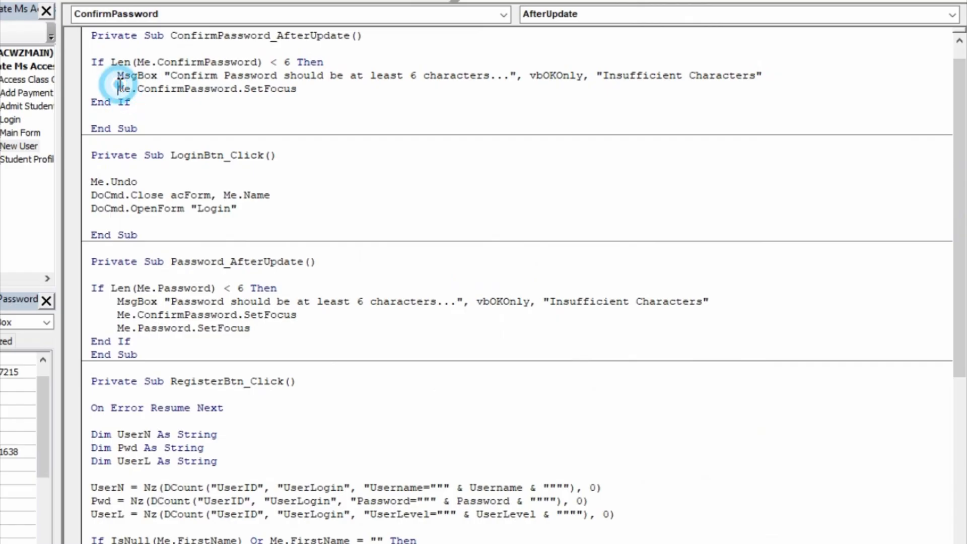
{"action": "key", "text": "Return"}
{"action": "type", "text": "me.se"}
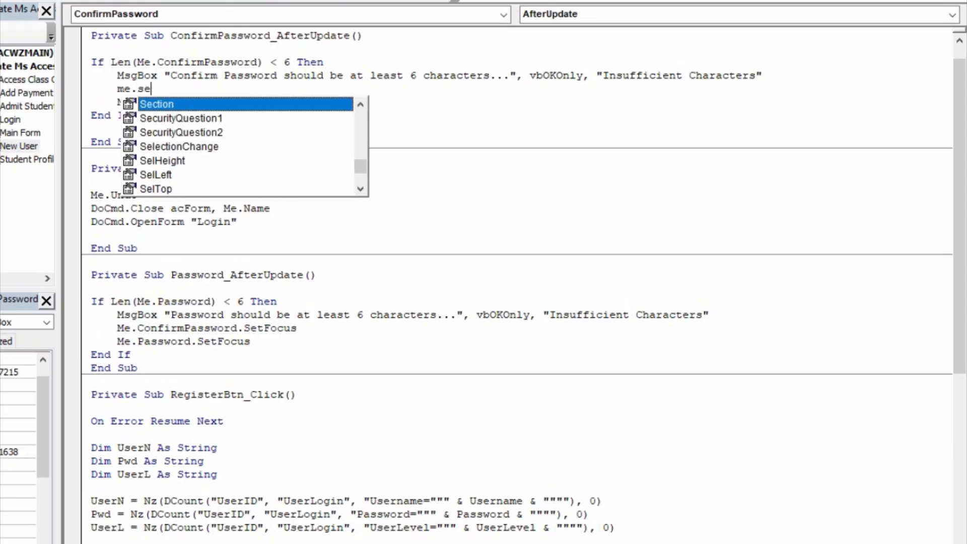
{"action": "type", "text": "cu"}
{"action": "key", "text": "Tab"}
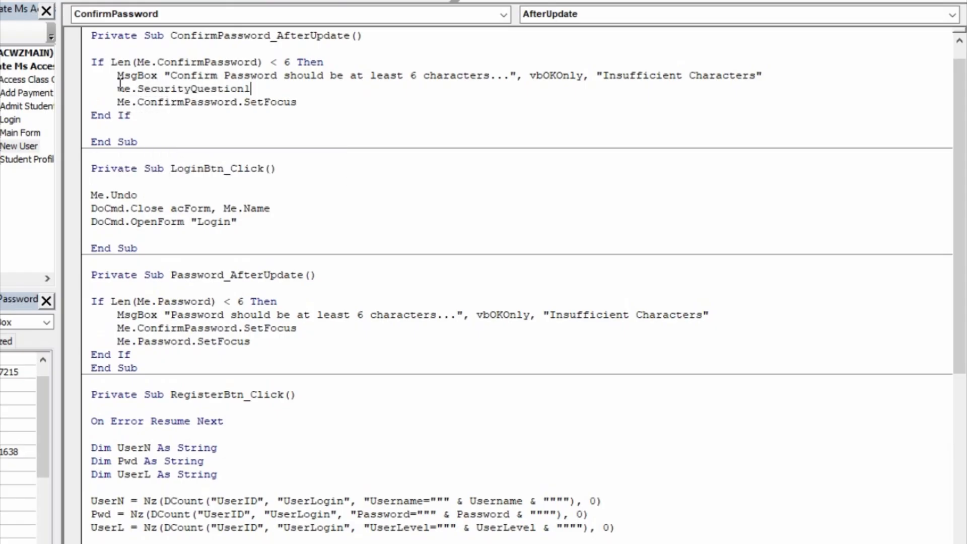
{"action": "type", "text": ".set"}
{"action": "key", "text": "Tab"}
{"action": "key", "text": "Down"}
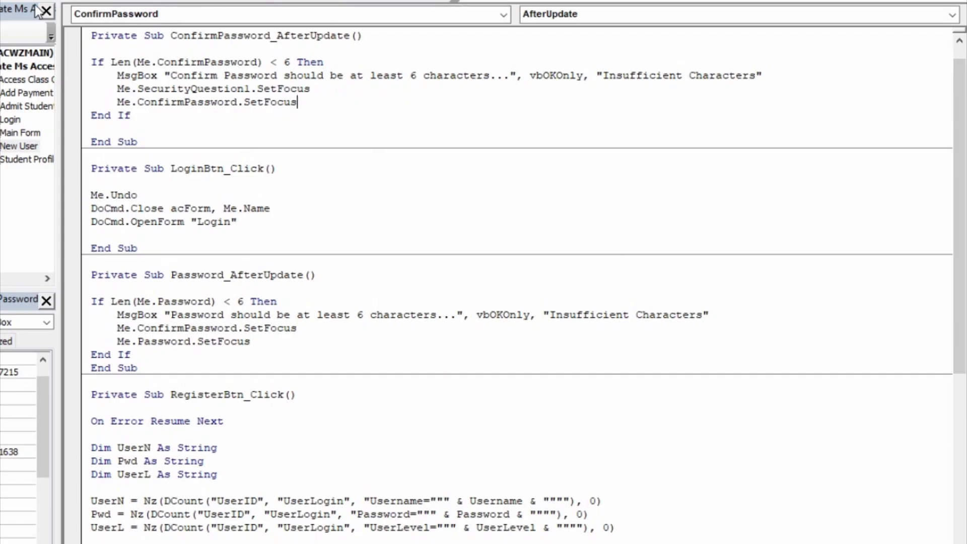
- Close the New User form and reopen it in Design View from the navigation pane
{"action": "left_click", "coordinate": [889, 1]}
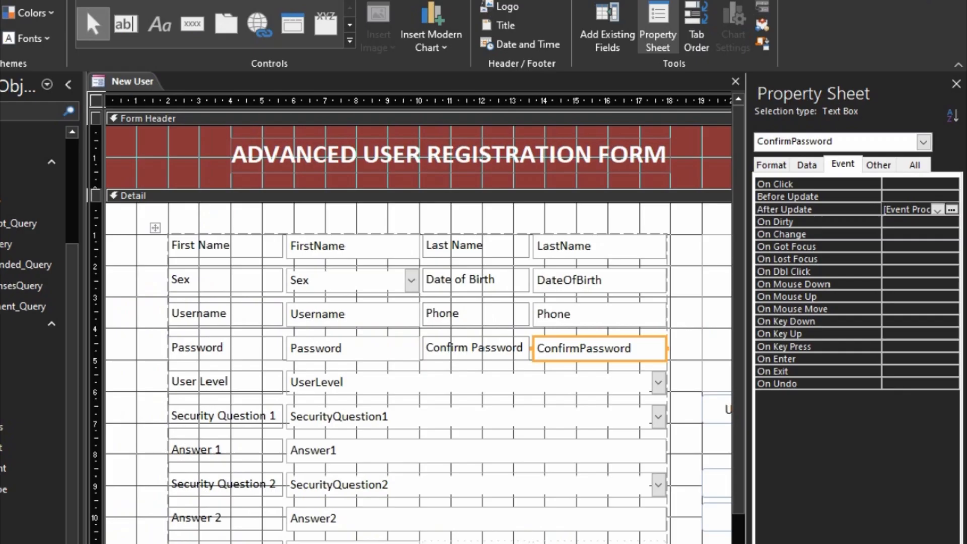
{"action": "left_click", "coordinate": [735, 82]}
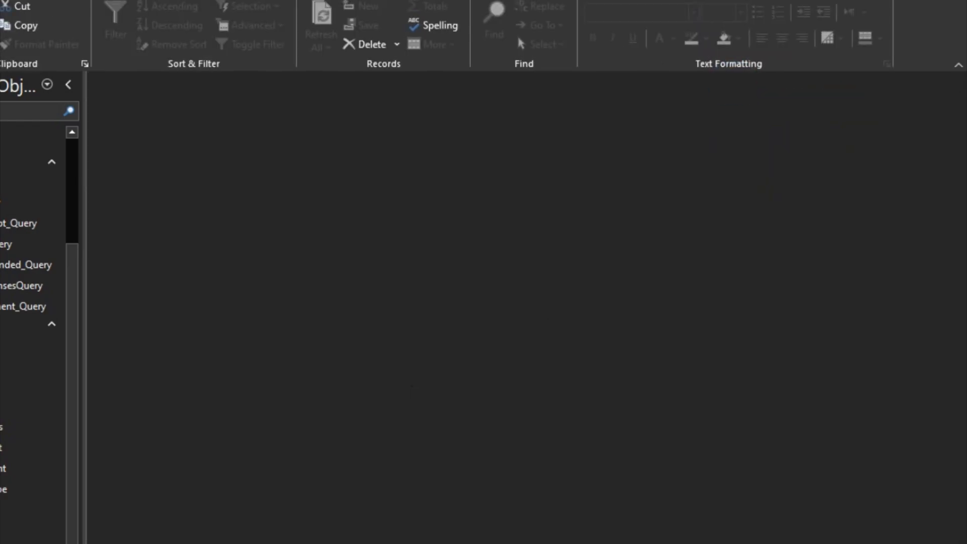
{"action": "right_click", "coordinate": [1, 385]}
{"action": "right_click", "coordinate": [1, 416]}
{"action": "right_click", "coordinate": [1, 426]}
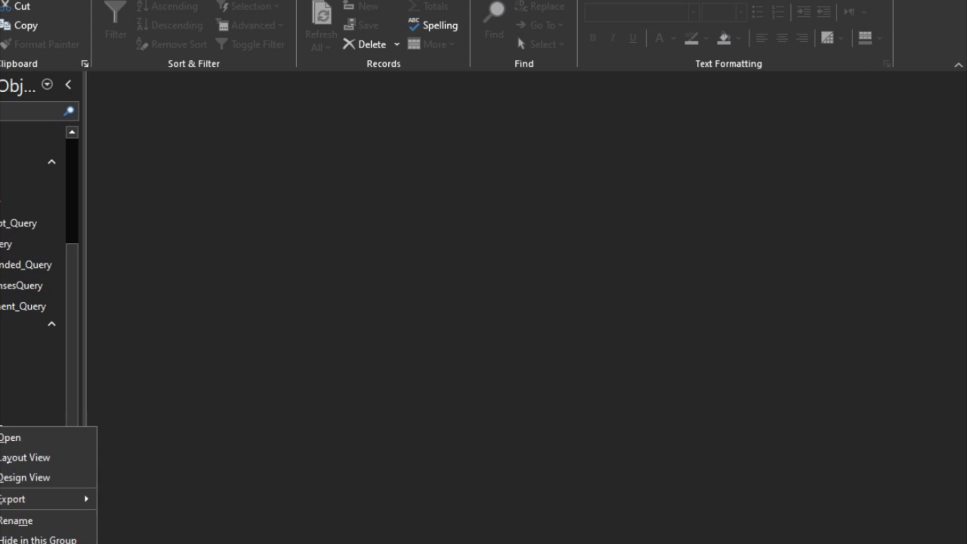
{"action": "left_click", "coordinate": [39, 486]}
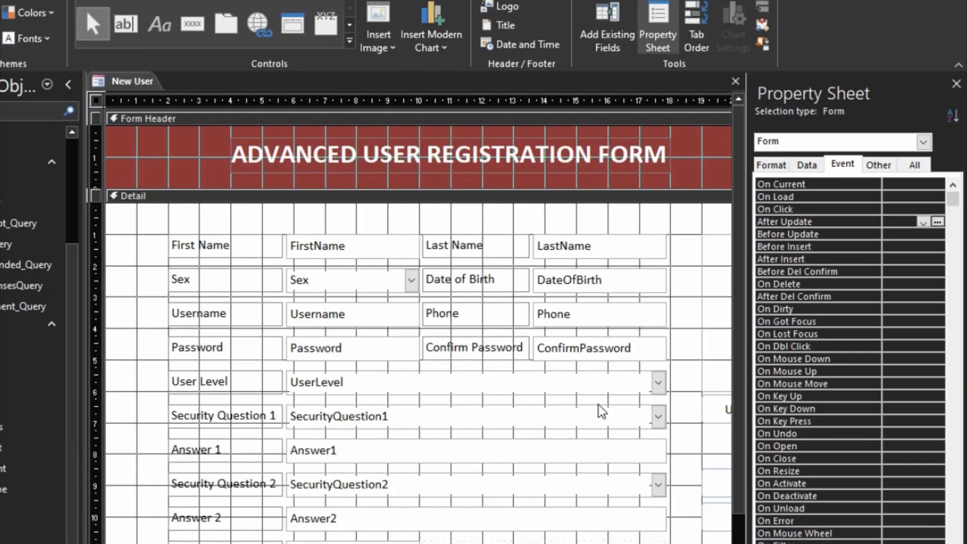
- Set the Input Mask of both Password and ConfirmPassword boxes to Password, then close the design
{"action": "left_click", "coordinate": [384, 357]}
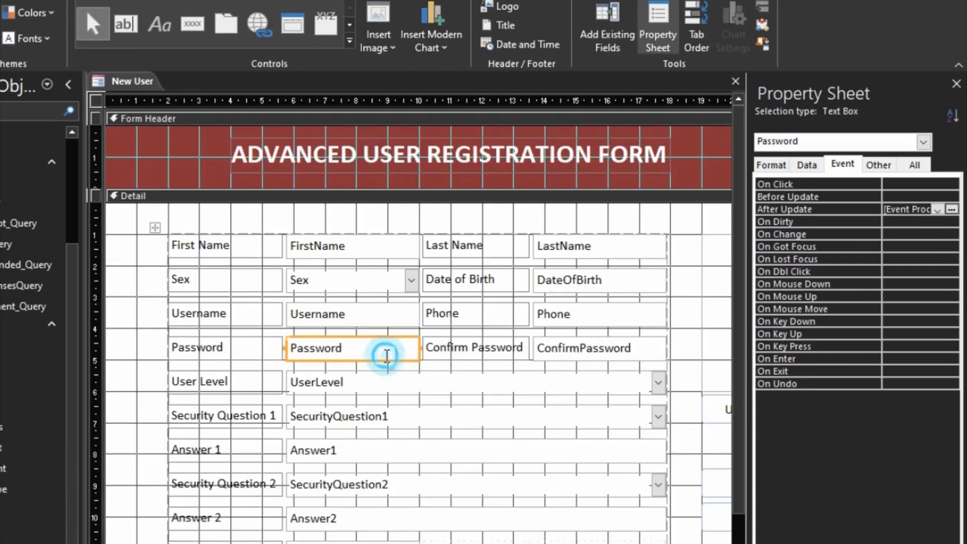
{"action": "left_click", "coordinate": [592, 357], "text": "shift"}
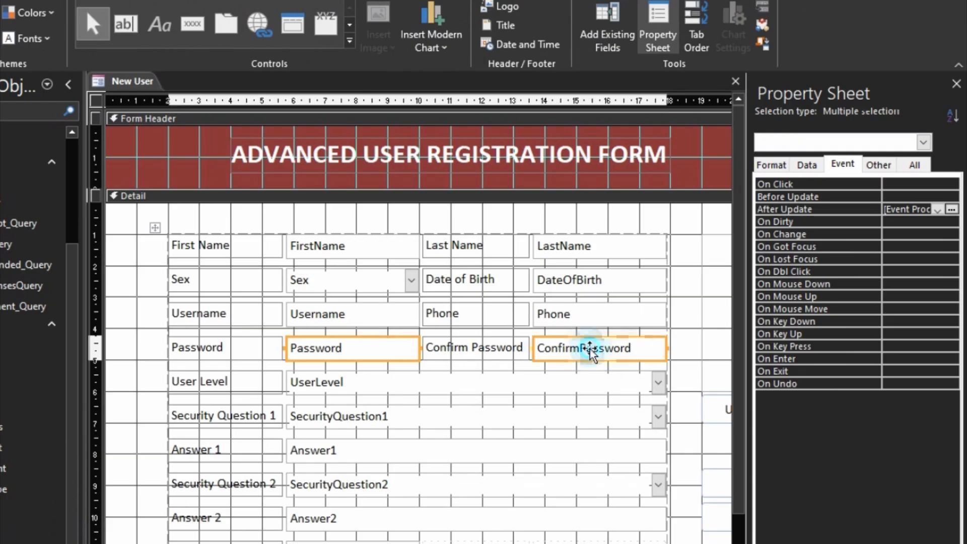
{"action": "left_click", "coordinate": [806, 164]}
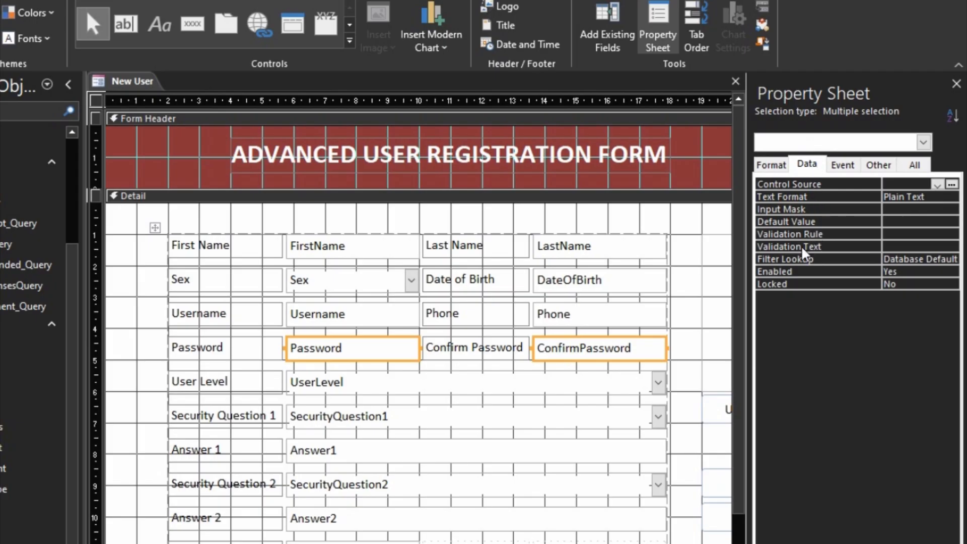
{"action": "left_click", "coordinate": [799, 216]}
{"action": "left_click", "coordinate": [798, 211]}
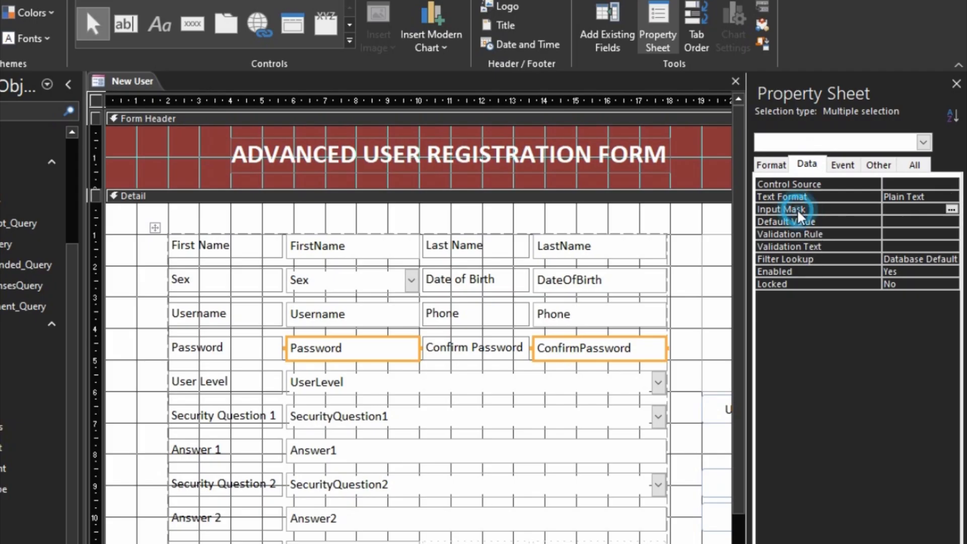
{"action": "type", "text": "sdd"}
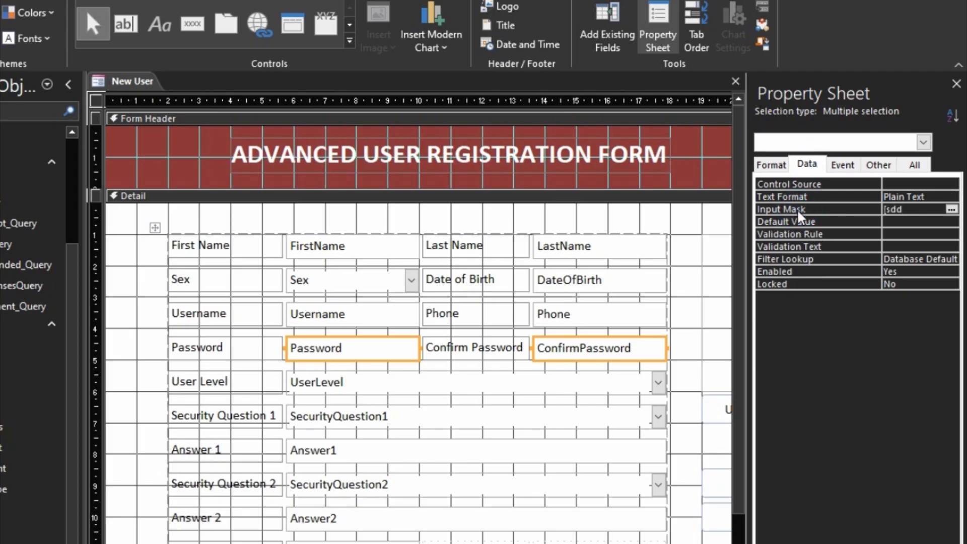
{"action": "key", "text": "BackSpace"}
{"action": "key", "text": "BackSpace"}
{"action": "key", "text": "BackSpace"}
{"action": "type", "text": "psdde"}
{"action": "key", "text": "BackSpace"}
{"action": "key", "text": "BackSpace"}
{"action": "key", "text": "BackSpace"}
{"action": "key", "text": "BackSpace"}
{"action": "key", "text": "BackSpace"}
{"action": "type", "text": "password"}
{"action": "key", "text": "Return"}
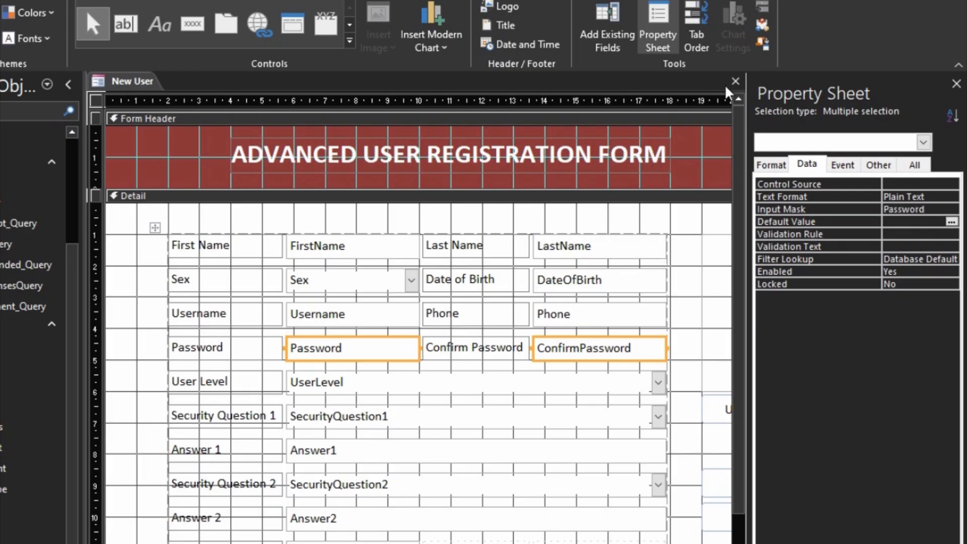
{"action": "left_click", "coordinate": [735, 81]}
- Save the New User form, then test it by typing a sample name and sex
{"action": "left_click", "coordinate": [392, 406]}
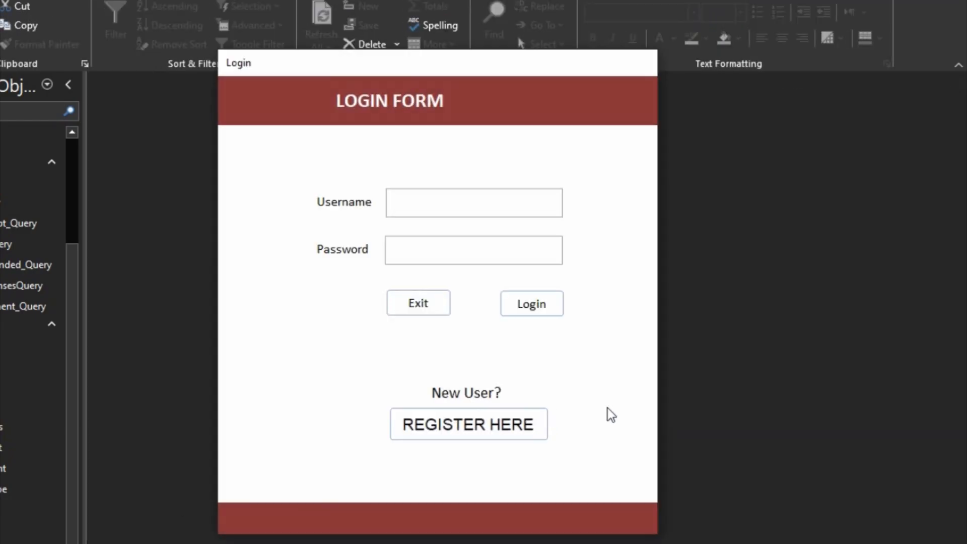
{"action": "left_click", "coordinate": [524, 422]}
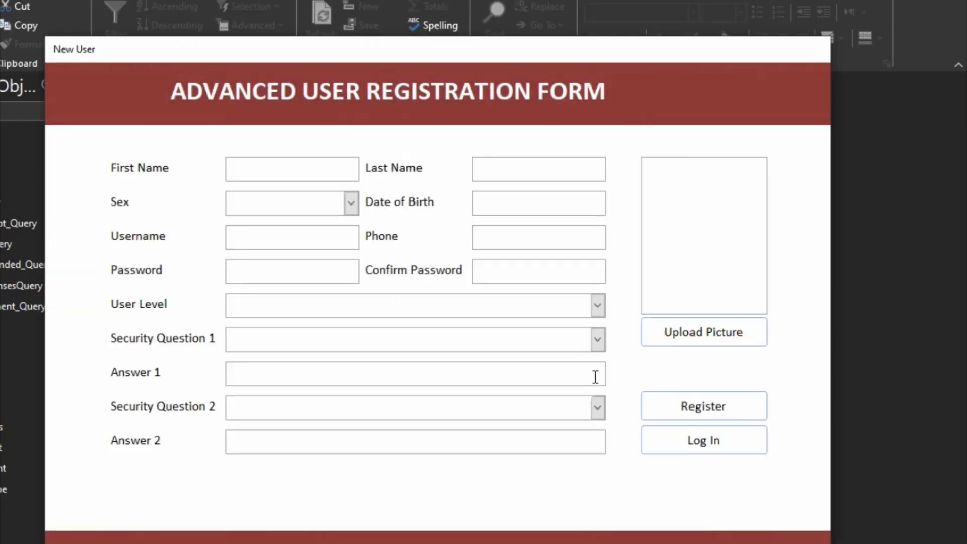
{"action": "type", "text": "Do"}
{"action": "key", "text": "Tab"}
{"action": "type", "text": "With"}
{"action": "key", "text": "Tab"}
{"action": "type", "text": "ma"}
{"action": "key", "text": "Tab"}
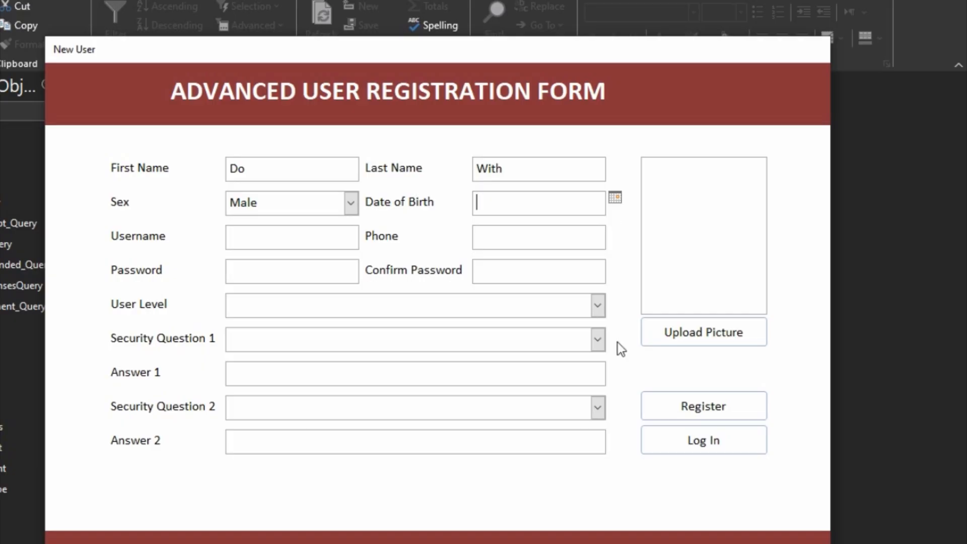
- Return to Login, reopen the registration form, and switch it to Design View
{"action": "left_click", "coordinate": [659, 439]}
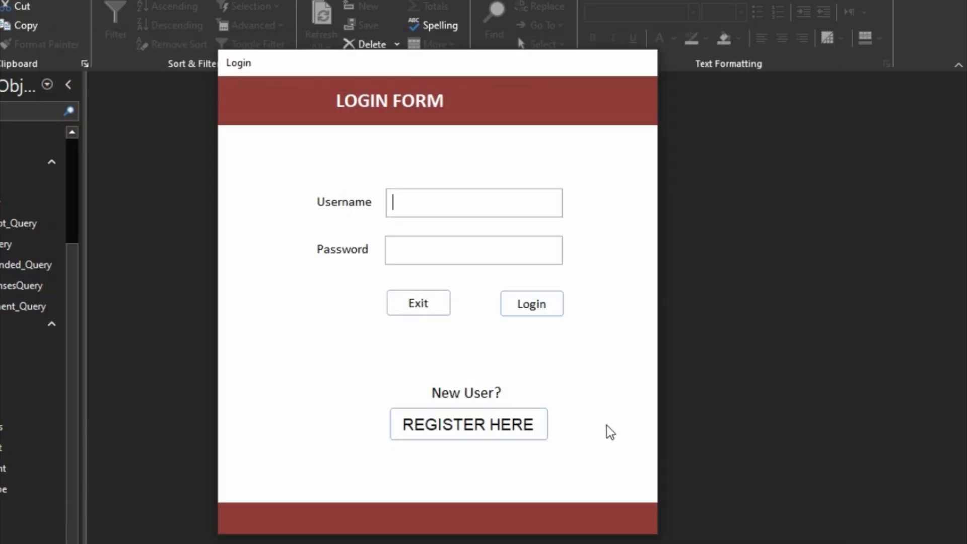
{"action": "left_click", "coordinate": [519, 425]}
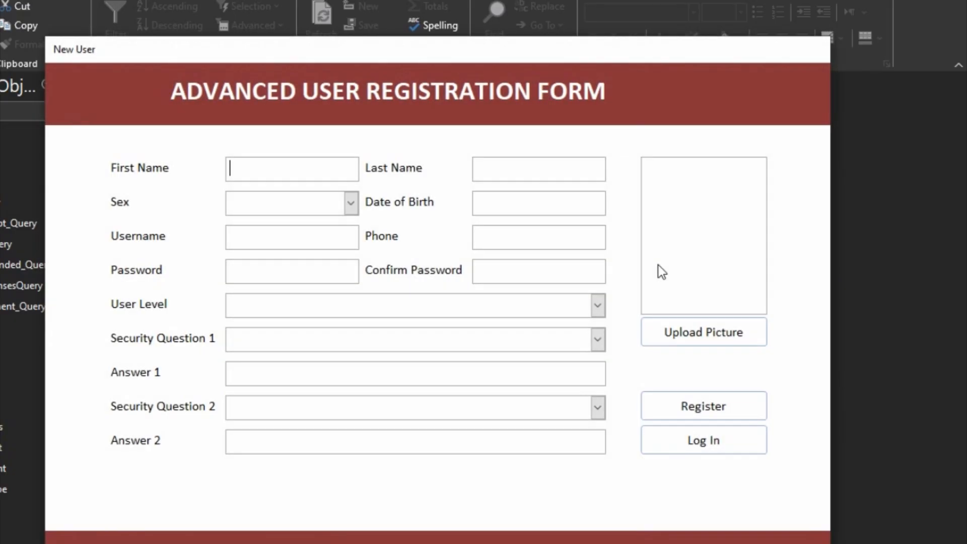
{"action": "right_click", "coordinate": [782, 193]}
{"action": "left_click", "coordinate": [807, 239]}
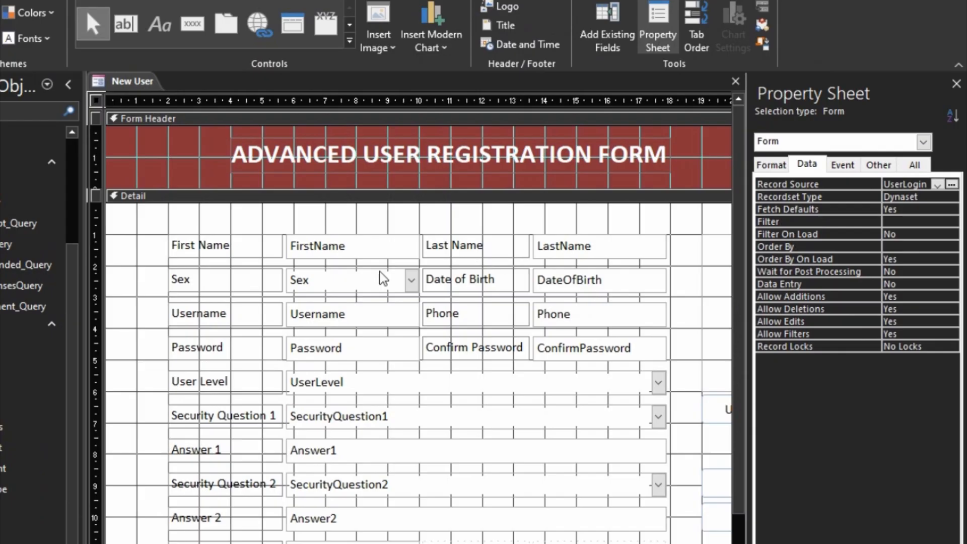
- Set DateOfBirth's Show Date Picker to Never, then close and save the New User design
{"action": "left_click", "coordinate": [611, 280]}
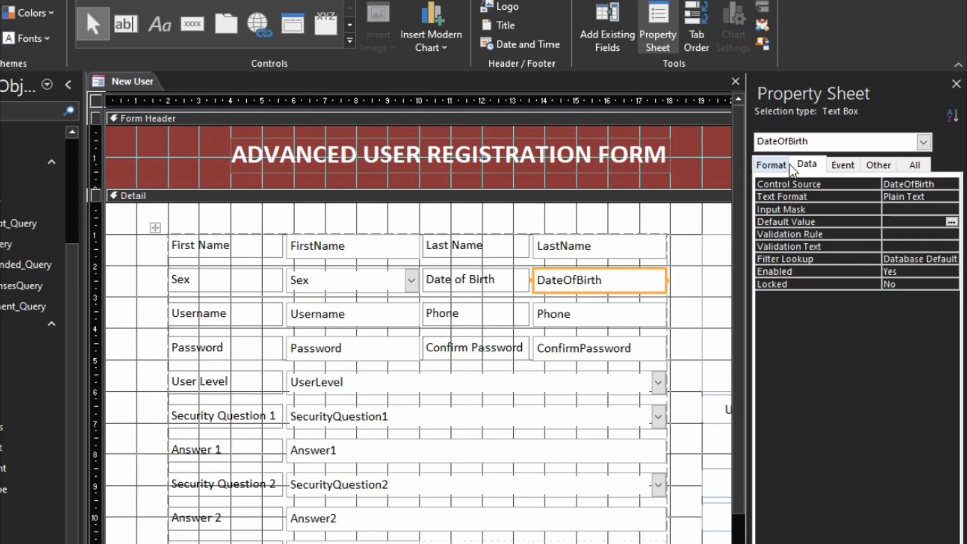
{"action": "left_click", "coordinate": [771, 165]}
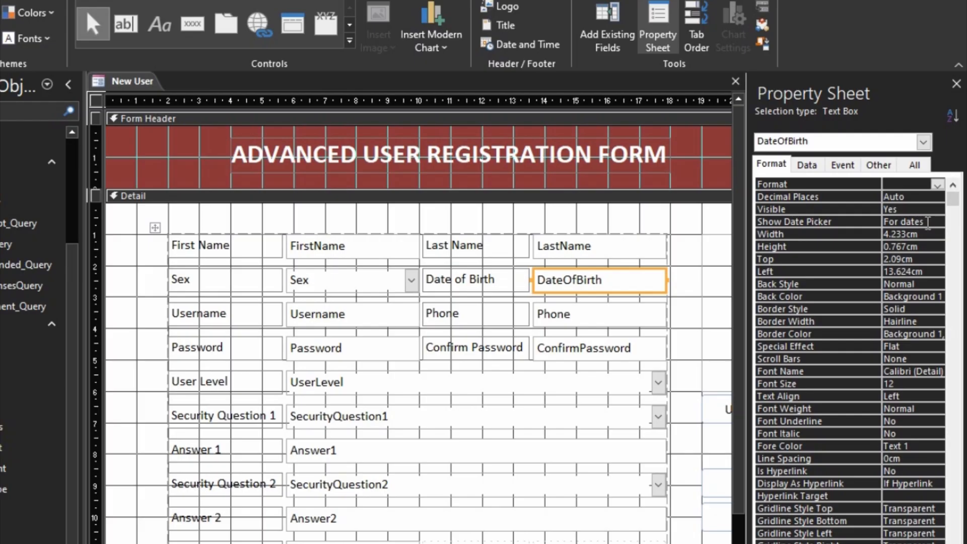
{"action": "left_click", "coordinate": [928, 222]}
{"action": "left_click", "coordinate": [937, 222]}
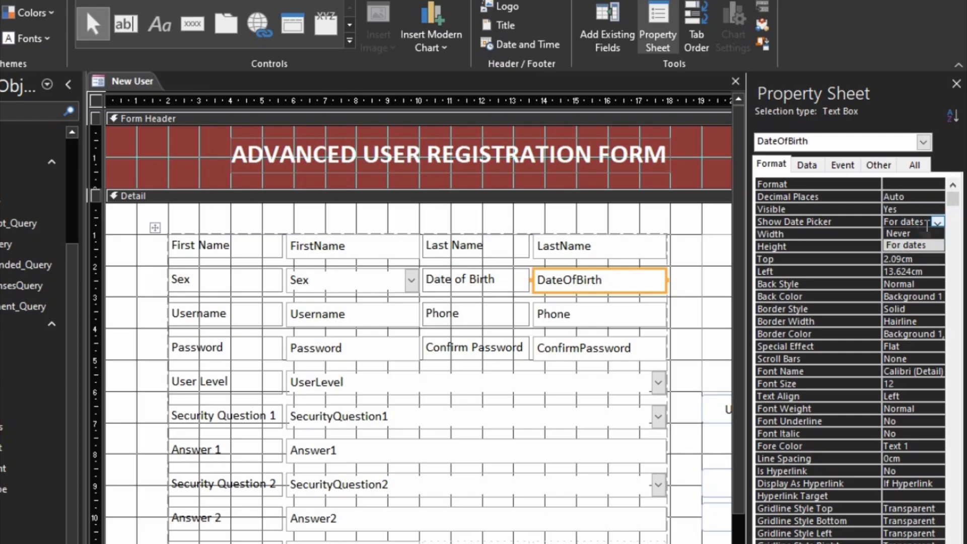
{"action": "left_click", "coordinate": [907, 233]}
{"action": "left_click", "coordinate": [720, 247]}
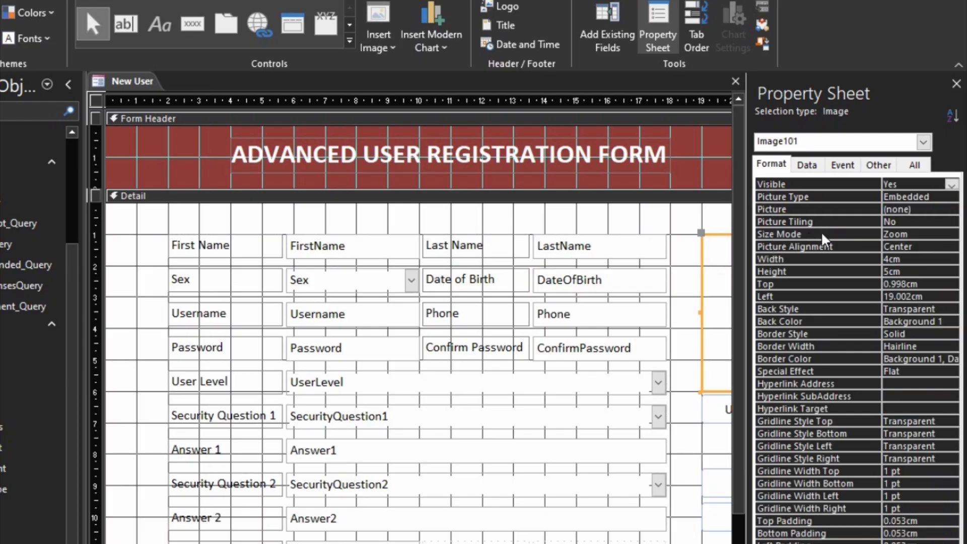
{"action": "left_click", "coordinate": [592, 281]}
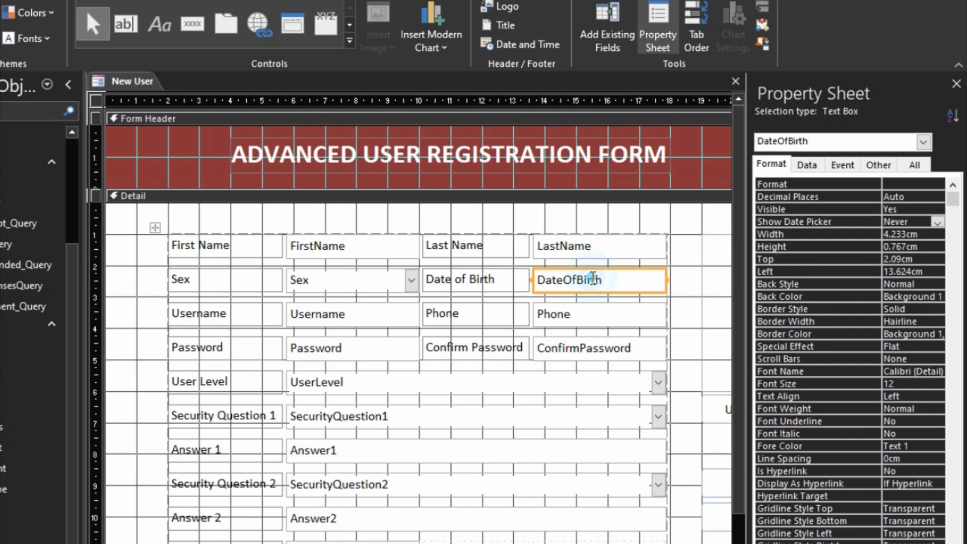
{"action": "left_click", "coordinate": [736, 82]}
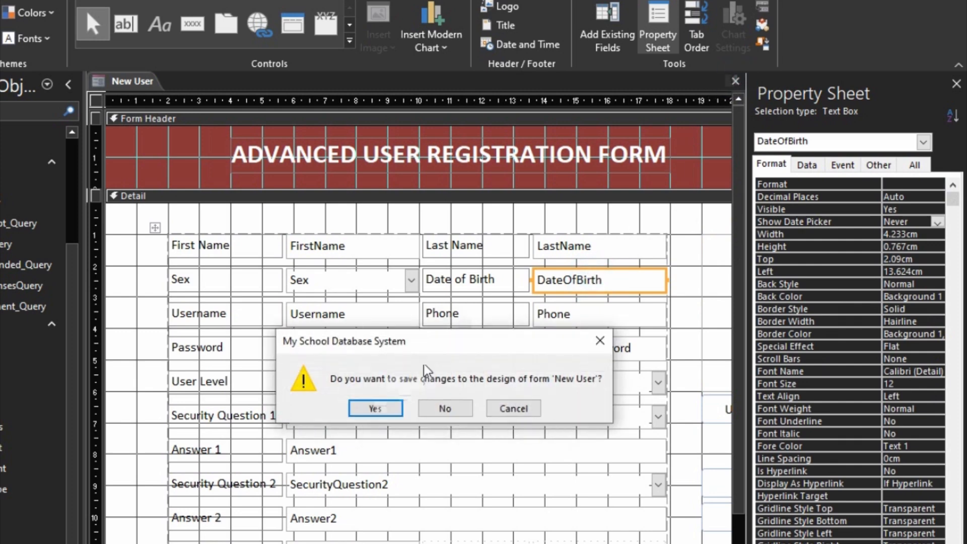
{"action": "left_click", "coordinate": [375, 409]}
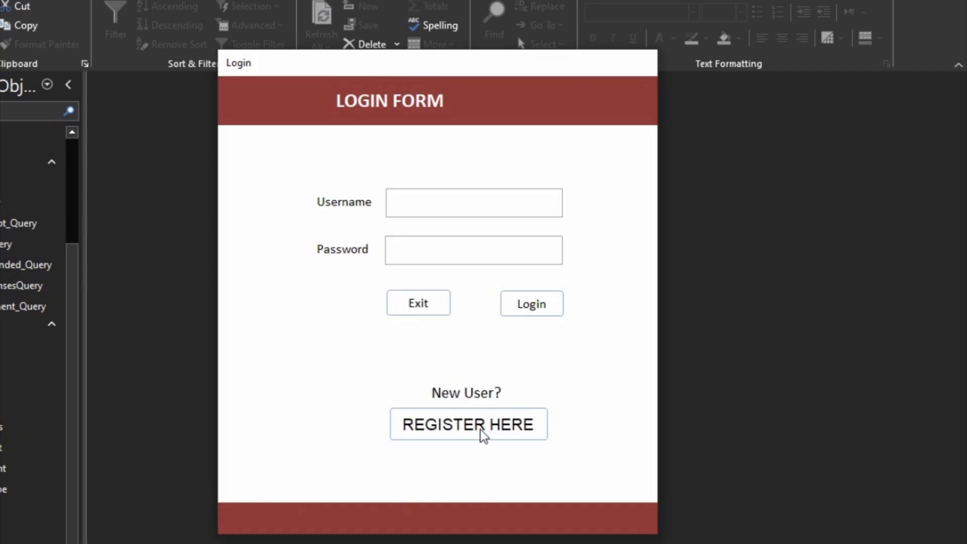
- Open the registration form and enter a sample first and last name with sex Male
{"action": "left_click", "coordinate": [482, 430]}
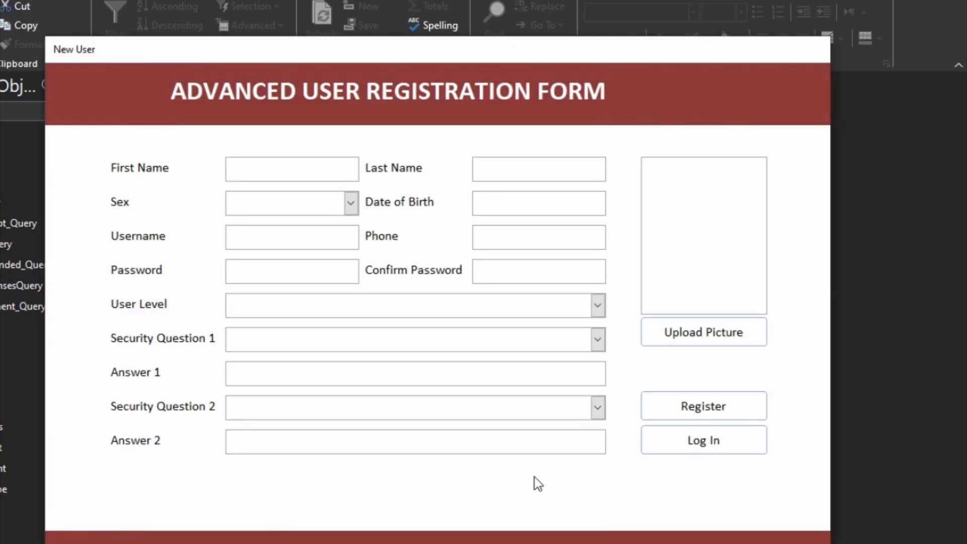
{"action": "type", "text": "Do"}
{"action": "key", "text": "Tab"}
{"action": "type", "text": "Wir"}
{"action": "key", "text": "BackSpace"}
{"action": "type", "text": "th"}
{"action": "key", "text": "Tab"}
{"action": "type", "text": "M"}
{"action": "key", "text": "Tab"}
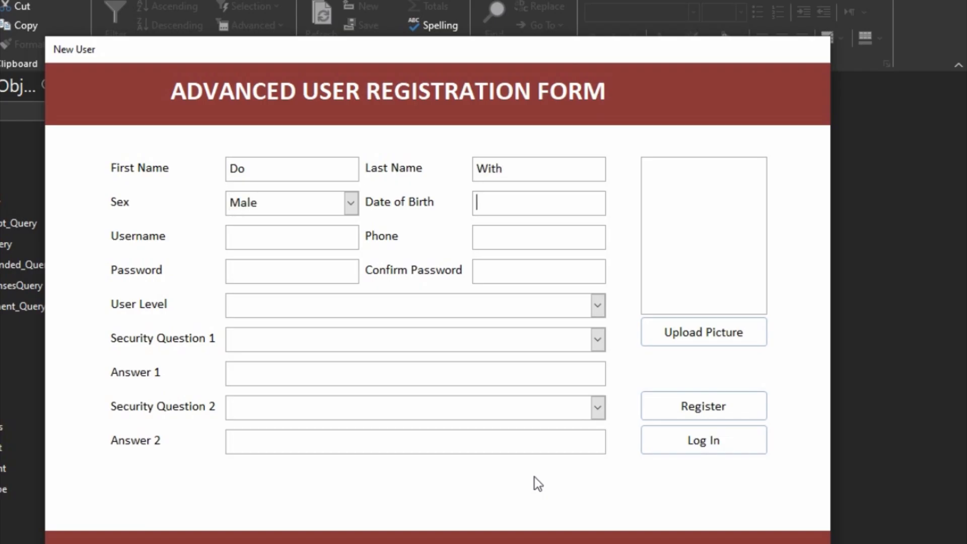
- Enter date of birth 10/10/1970, a username, and a 12-digit phone number
{"action": "type", "text": "10//10/1970"}
{"action": "key", "text": "Tab"}
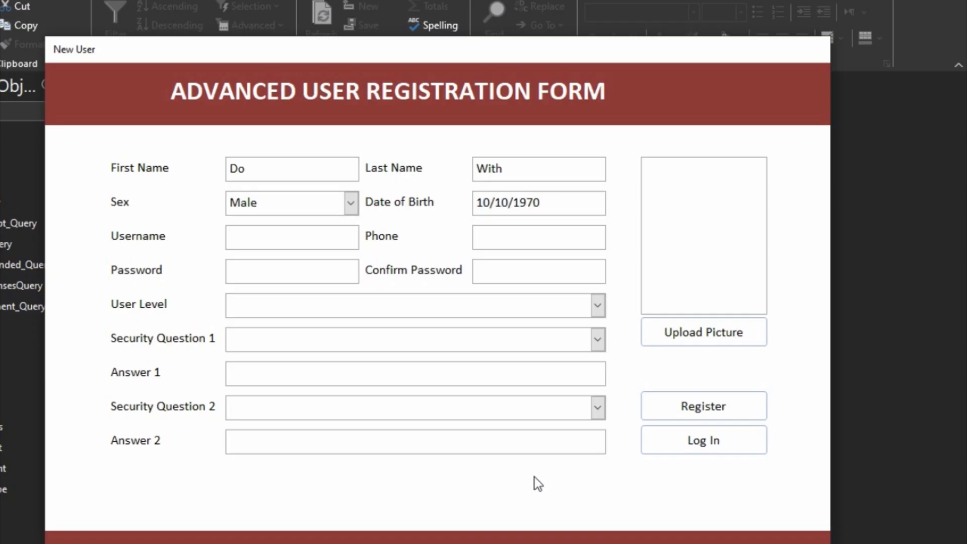
{"action": "type", "text": "Doi"}
{"action": "key", "text": "BackSpace"}
{"action": "type", "text": "WithMe"}
{"action": "key", "text": "Tab"}
{"action": "type", "text": "02444"}
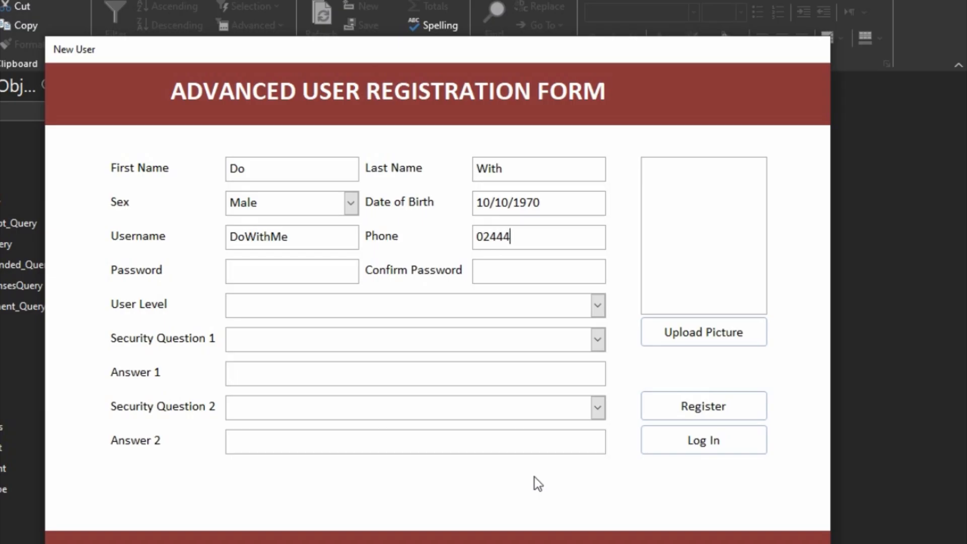
{"action": "type", "text": "4444444"}
- After the Password Required warning, fill both masked password fields and set User Level to ADMIN
{"action": "left_click", "coordinate": [687, 407]}
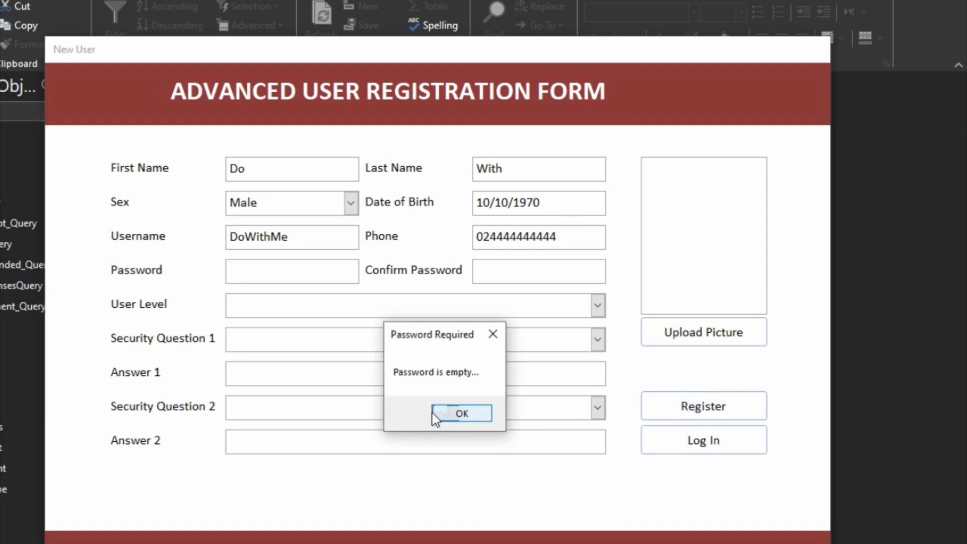
{"action": "left_click", "coordinate": [449, 411]}
{"action": "type", "text": "***"}
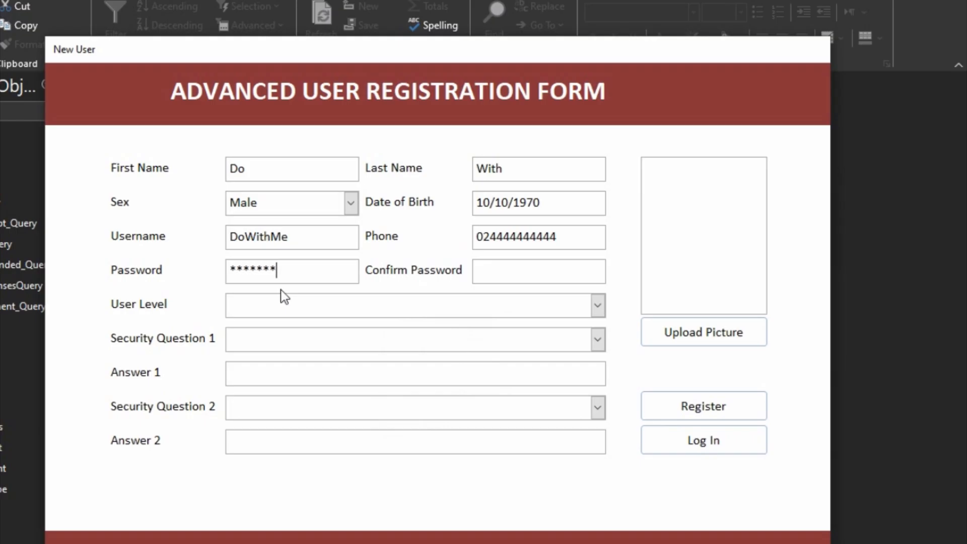
{"action": "type", "text": "*******"}
{"action": "key", "text": "Tab"}
{"action": "left_click", "coordinate": [599, 306]}
{"action": "left_click", "coordinate": [554, 326]}
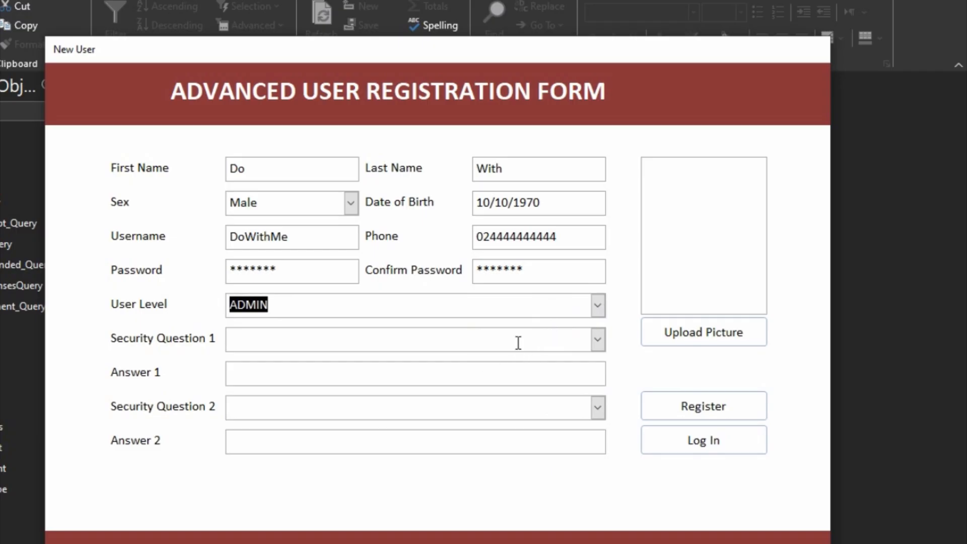
- Choose 'How many siblings do you have?' and 'What is your favourite colour?' and answer both
{"action": "left_click", "coordinate": [598, 340]}
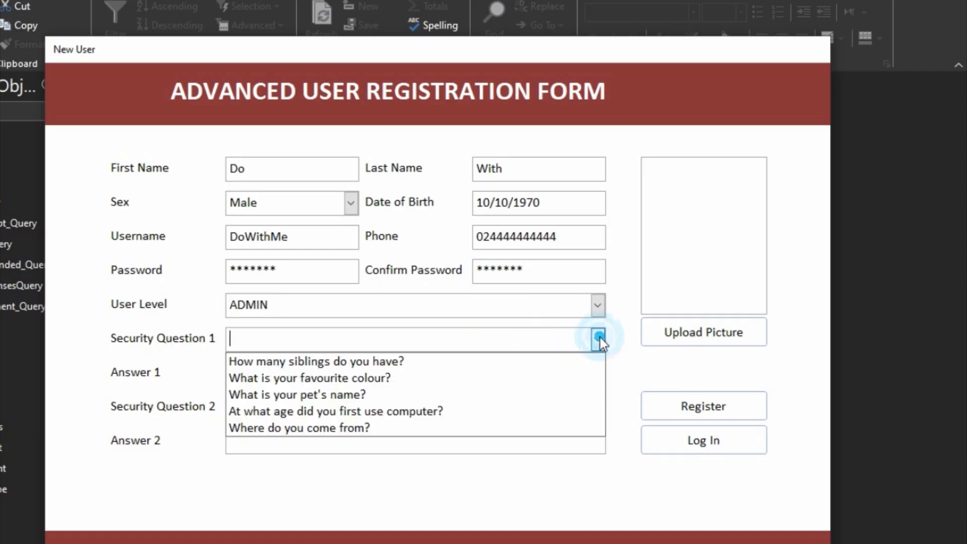
{"action": "left_click", "coordinate": [442, 362]}
{"action": "left_click", "coordinate": [413, 377]}
{"action": "type", "text": "3"}
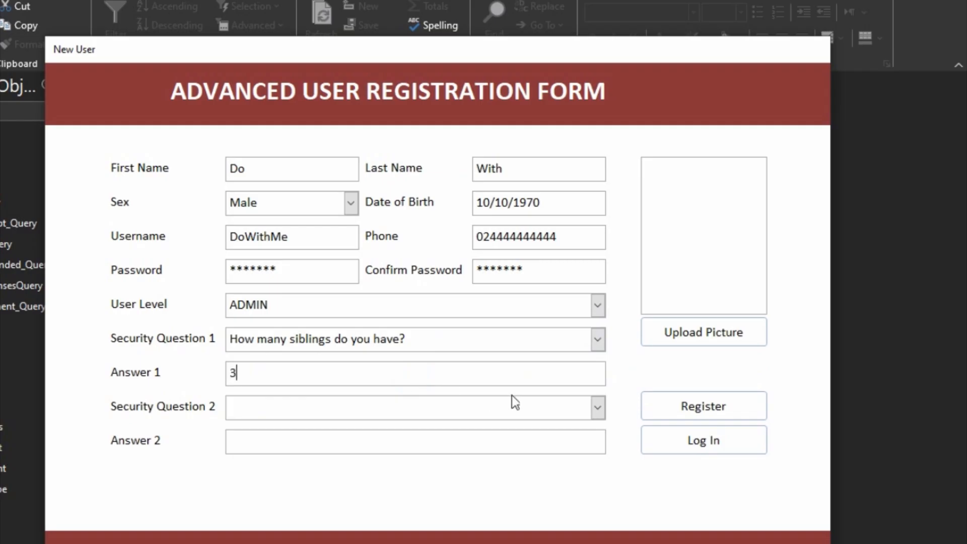
{"action": "left_click", "coordinate": [447, 404]}
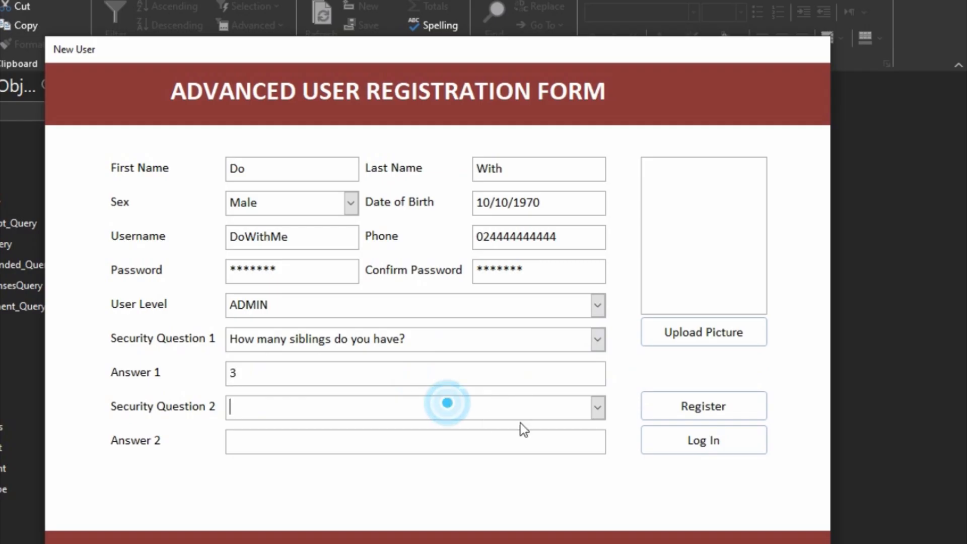
{"action": "left_click", "coordinate": [597, 407]}
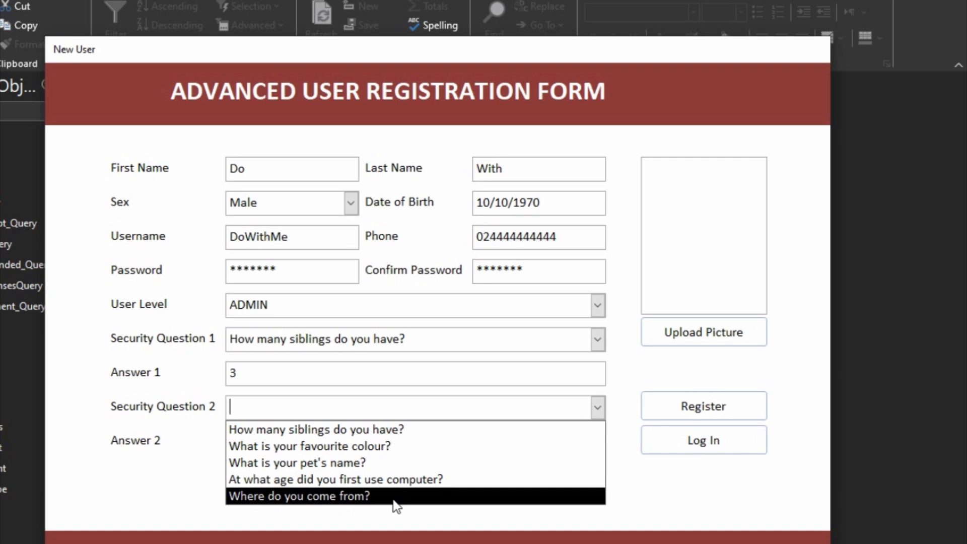
{"action": "left_click", "coordinate": [378, 446]}
{"action": "left_click", "coordinate": [381, 447]}
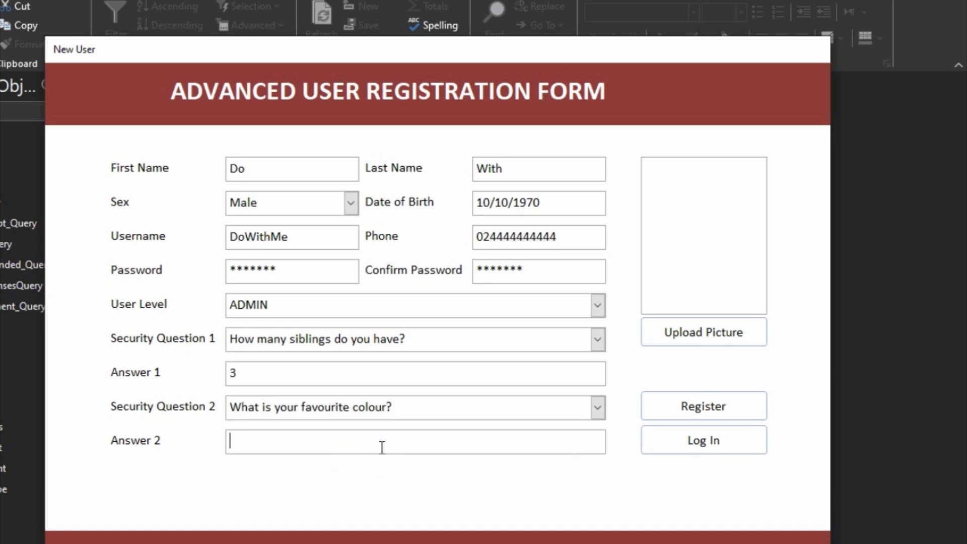
{"action": "type", "text": "Red"}
- Upload My Profile Picture.jpg as the profile photo
{"action": "left_click", "coordinate": [675, 337]}
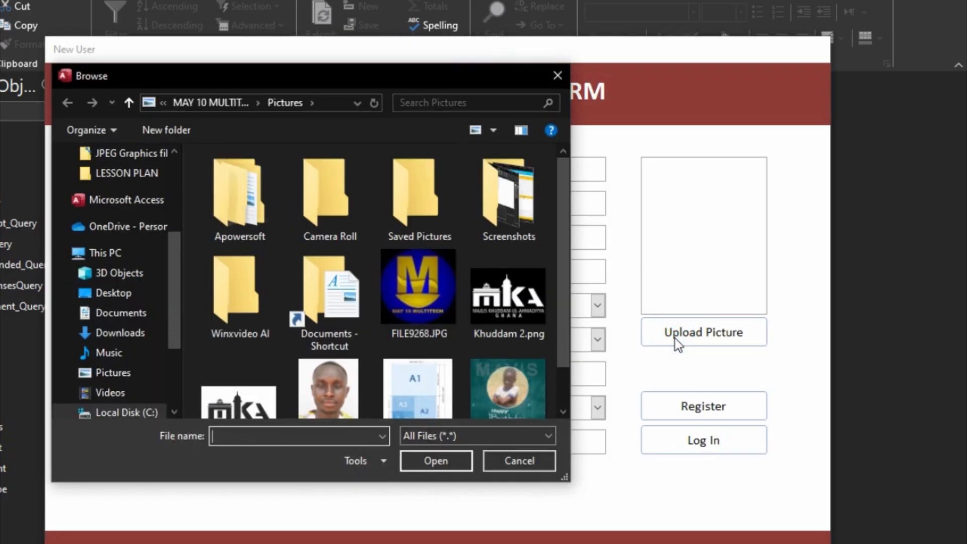
{"action": "left_click", "coordinate": [340, 403]}
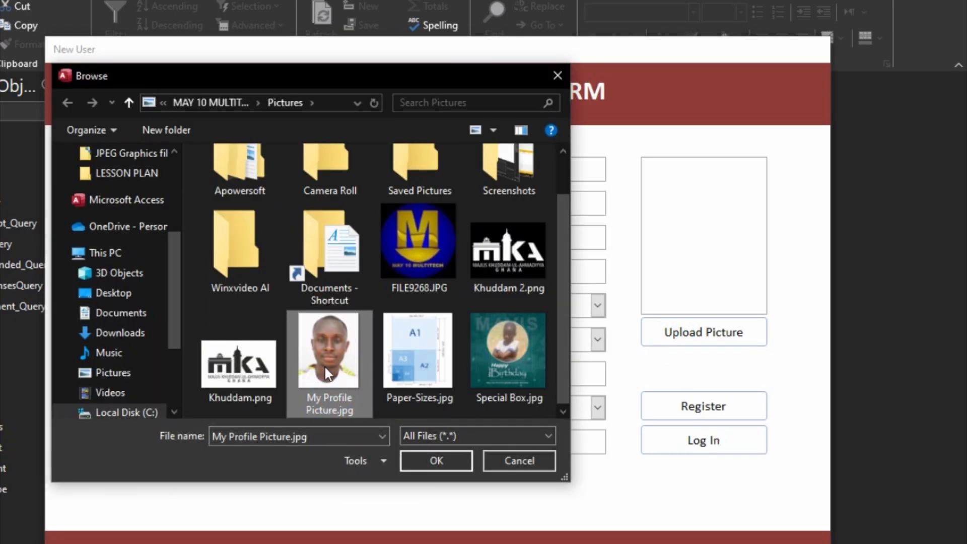
{"action": "left_click", "coordinate": [454, 460]}
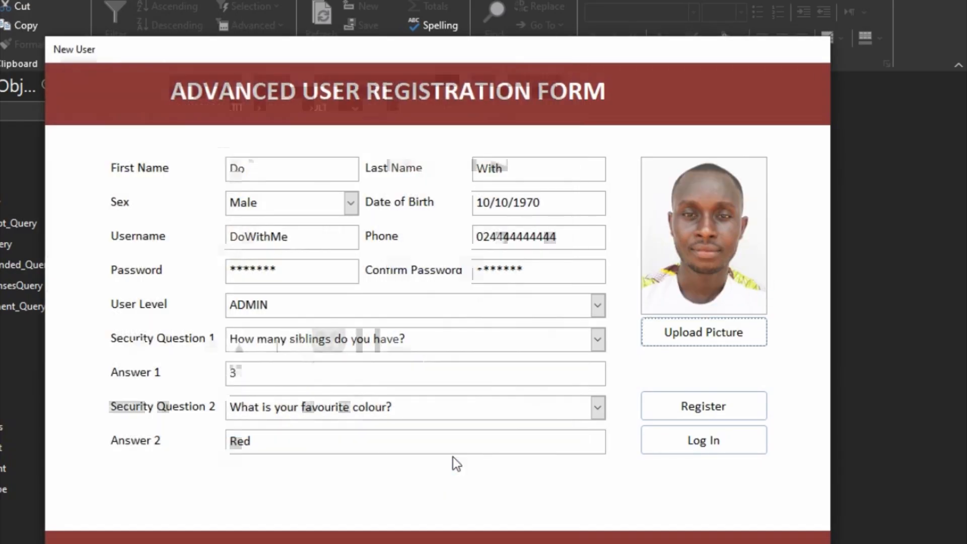
- Correct the phone to 10 digits, then retype Confirm Password differently to trigger the mismatch warning
{"action": "left_click", "coordinate": [742, 404]}
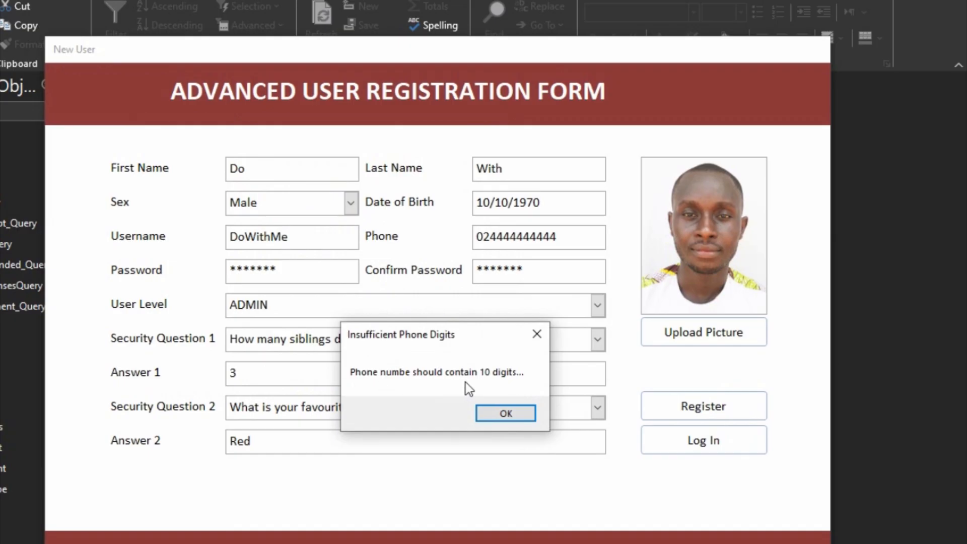
{"action": "left_click", "coordinate": [501, 413]}
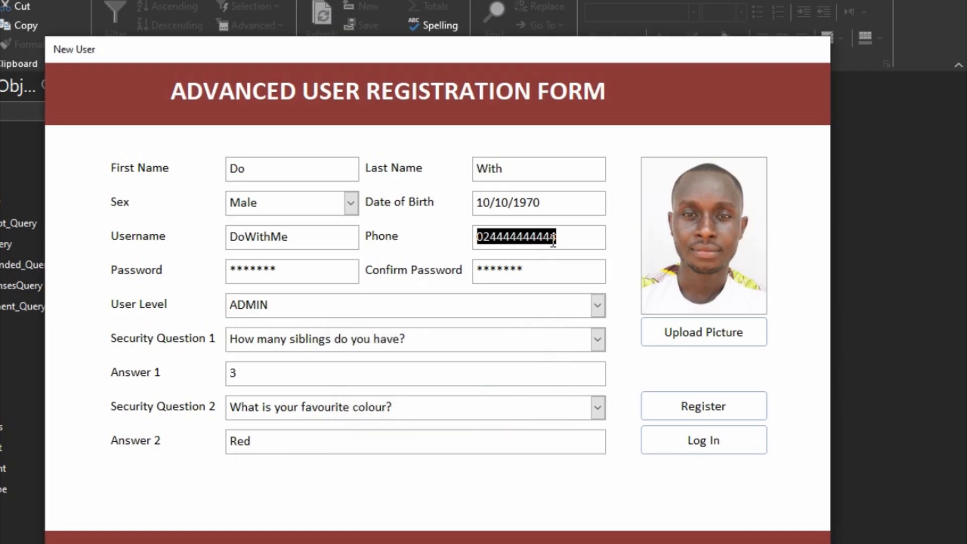
{"action": "type", "text": "0244444444"}
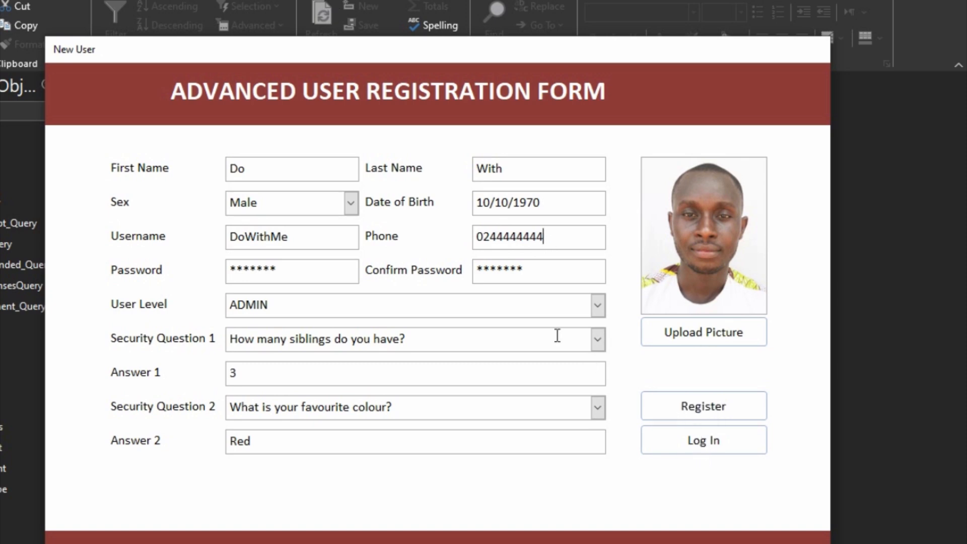
{"action": "double_click", "coordinate": [538, 268]}
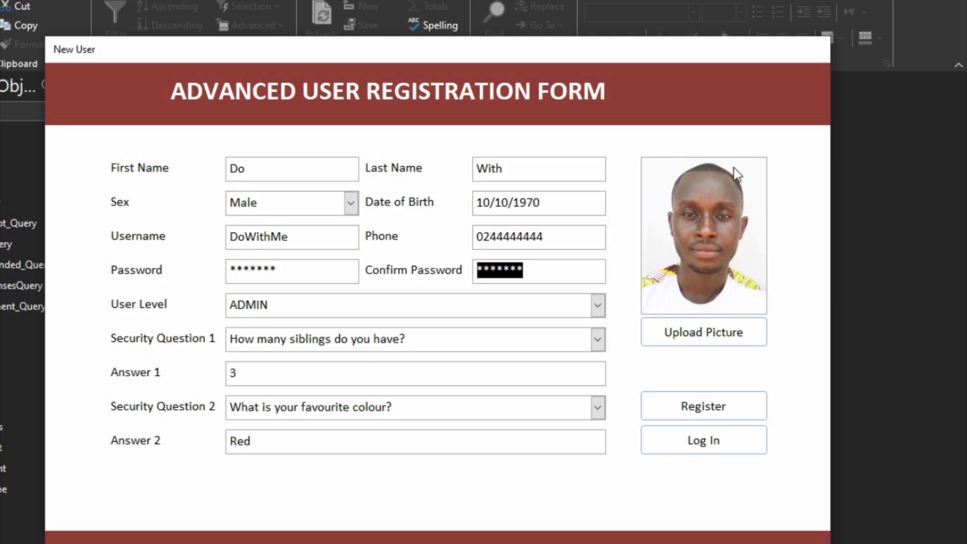
{"action": "type", "text": "****"}
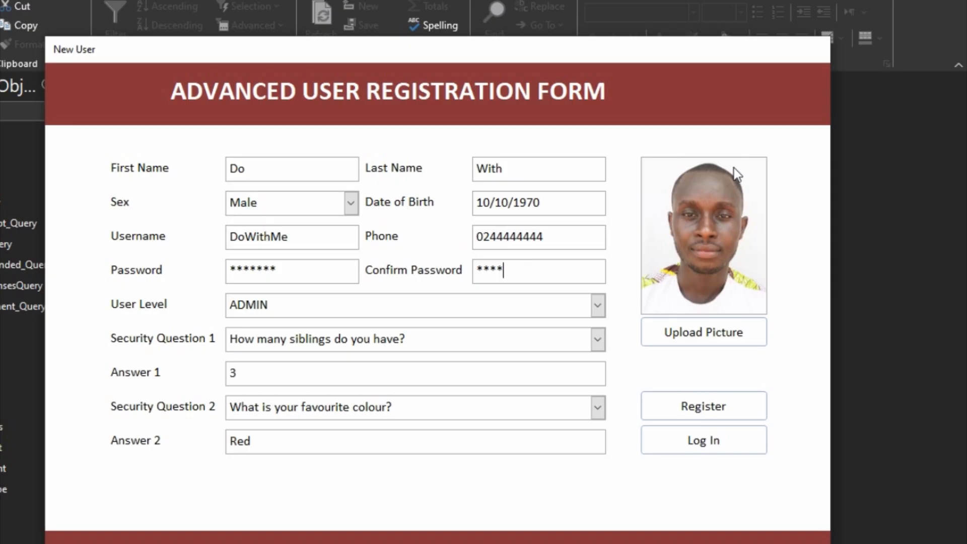
{"action": "type", "text": "***"}
{"action": "left_click", "coordinate": [742, 401]}
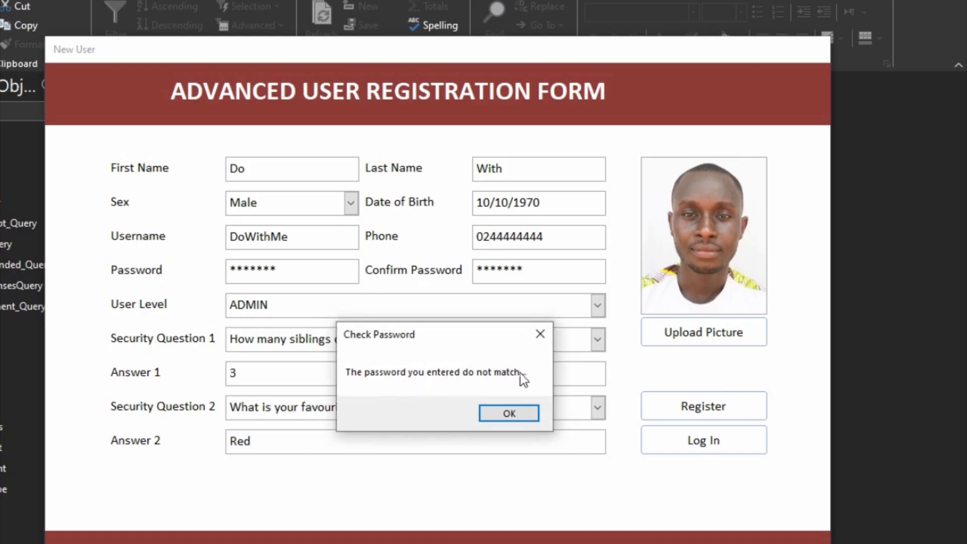
{"action": "left_click", "coordinate": [525, 417]}
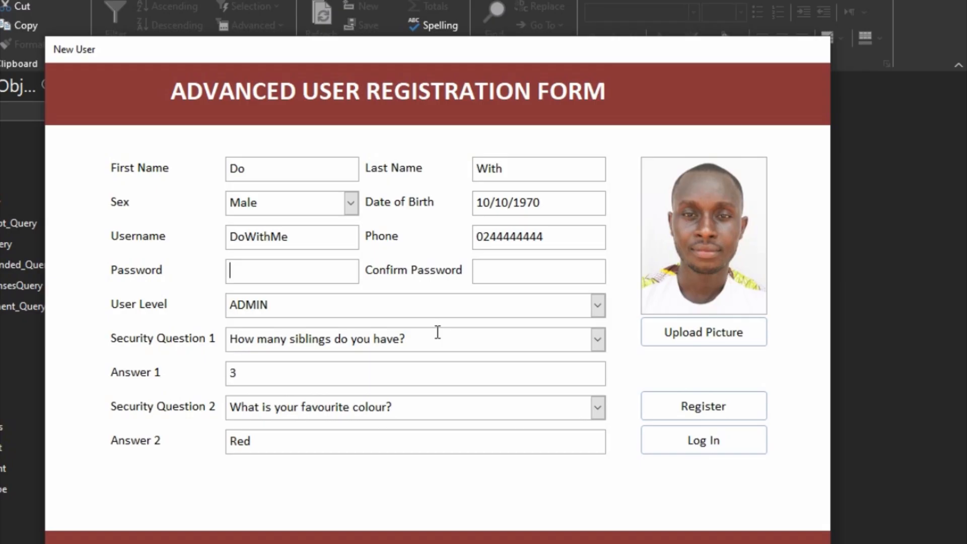
- Enter the password, register the new ADMIN user, and dismiss the Registered Successfully message
{"action": "type", "text": "*******"}
{"action": "type", "text": "*******"}
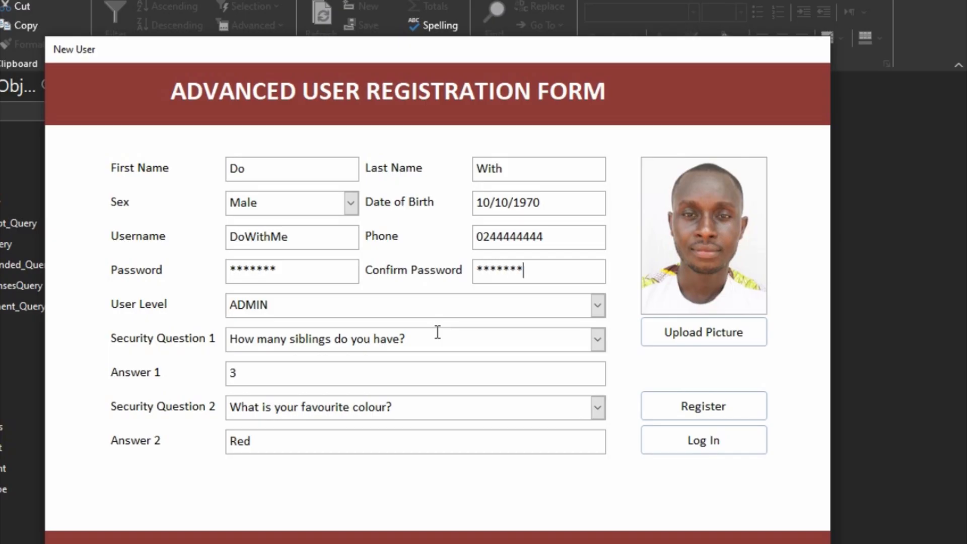
{"action": "left_click", "coordinate": [702, 398]}
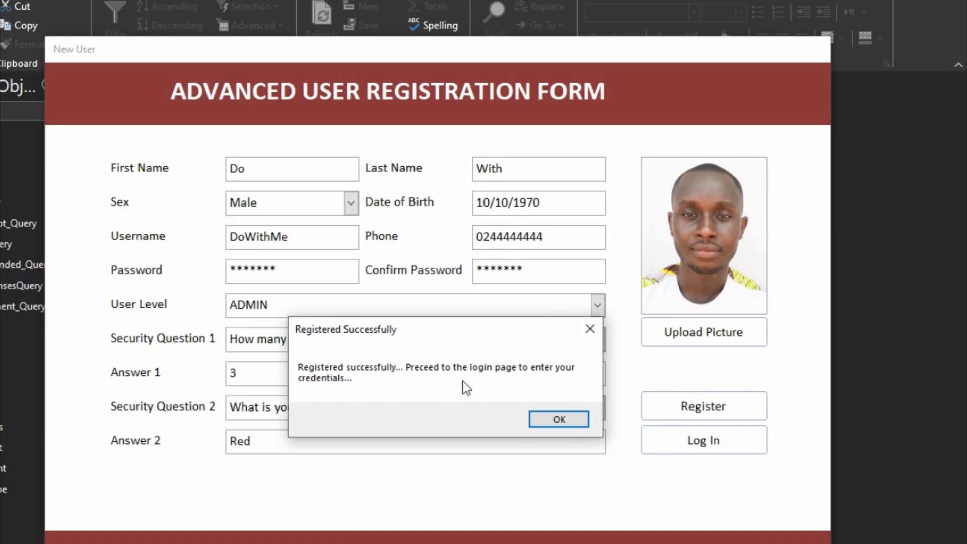
{"action": "left_click", "coordinate": [546, 419]}
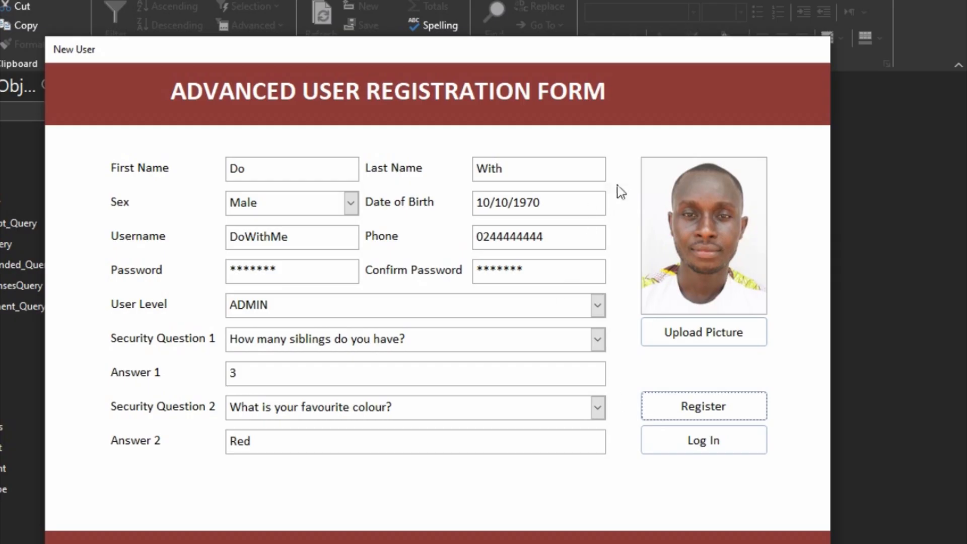
{"action": "right_click", "coordinate": [809, 175]}
{"action": "right_click", "coordinate": [793, 418]}
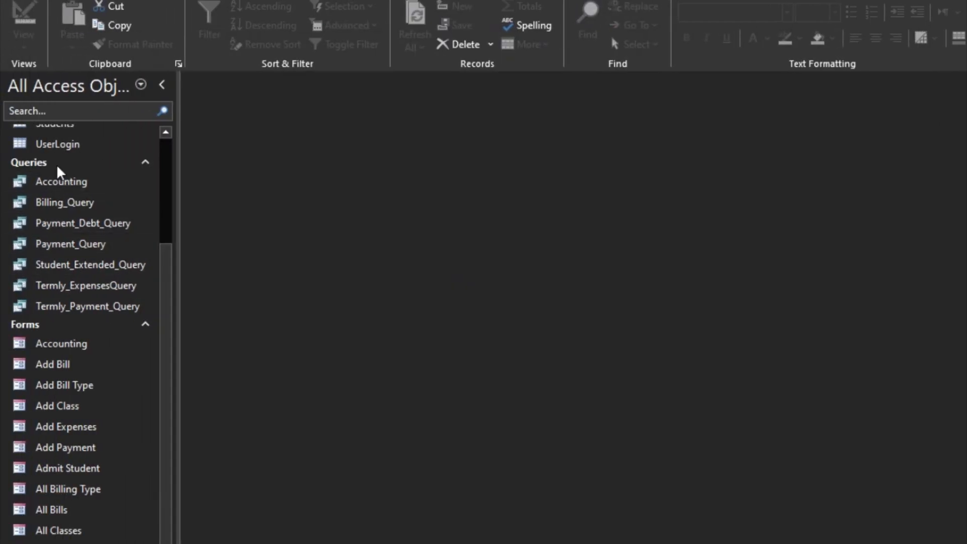
{"action": "left_click", "coordinate": [56, 145]}
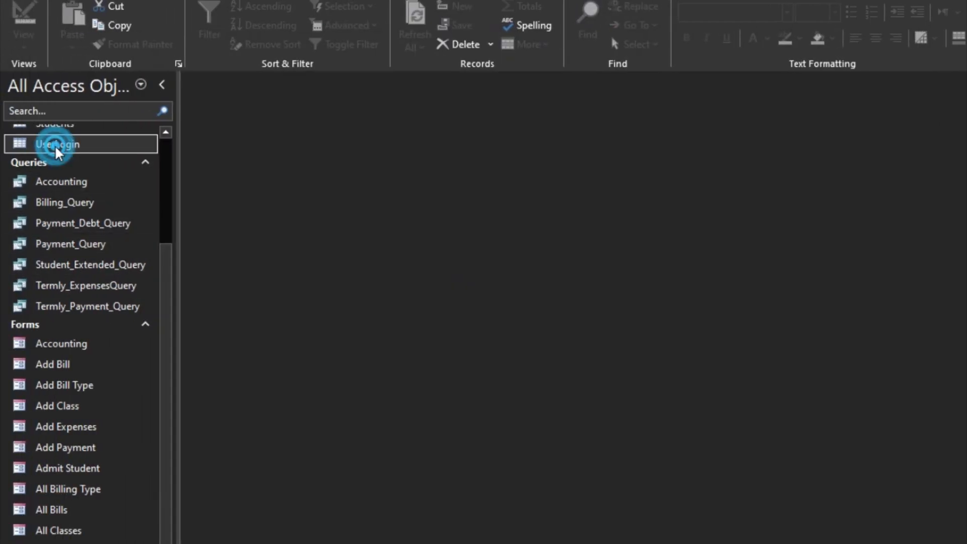
{"action": "double_click", "coordinate": [57, 145]}
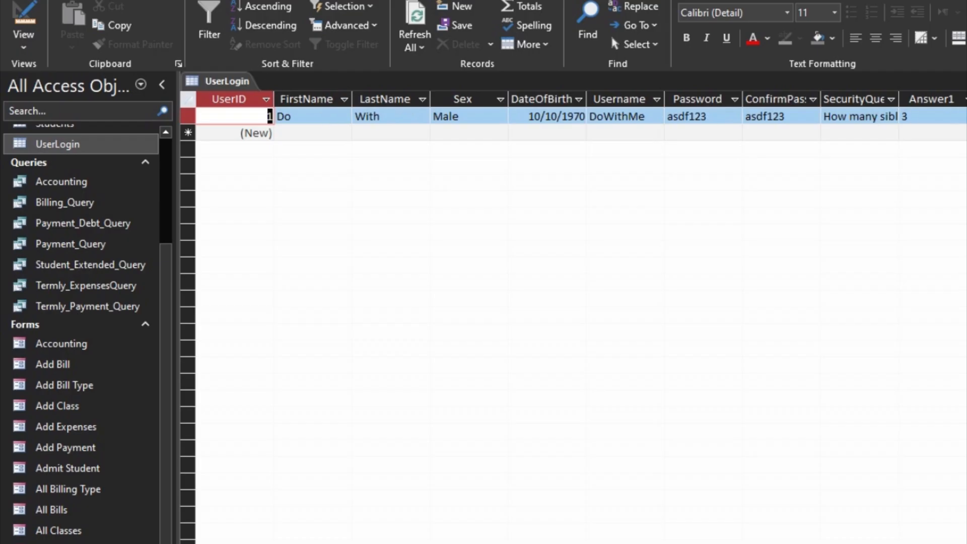
{"action": "key", "text": "ctrl+w"}
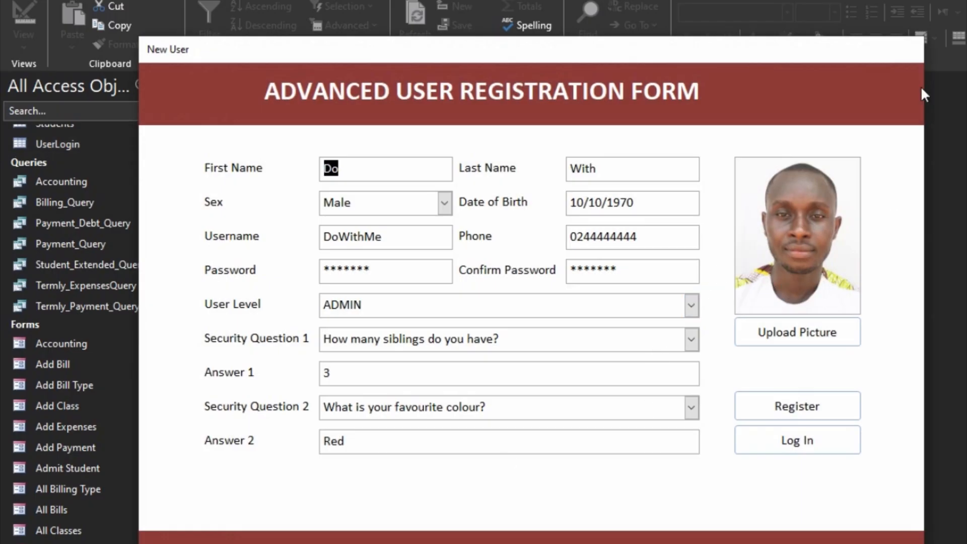
- Close the New User form and reopen it from the login screen
{"action": "right_click", "coordinate": [886, 69]}
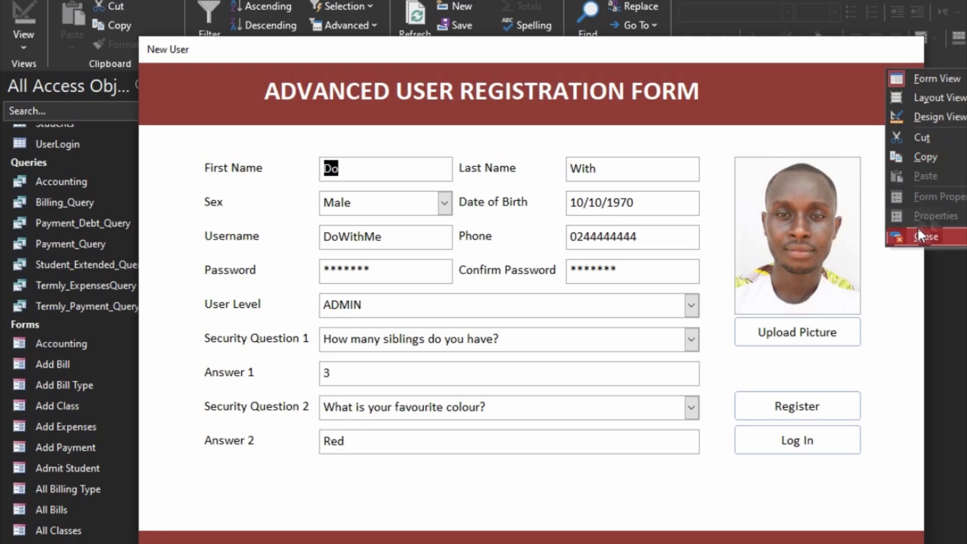
{"action": "left_click", "coordinate": [922, 235]}
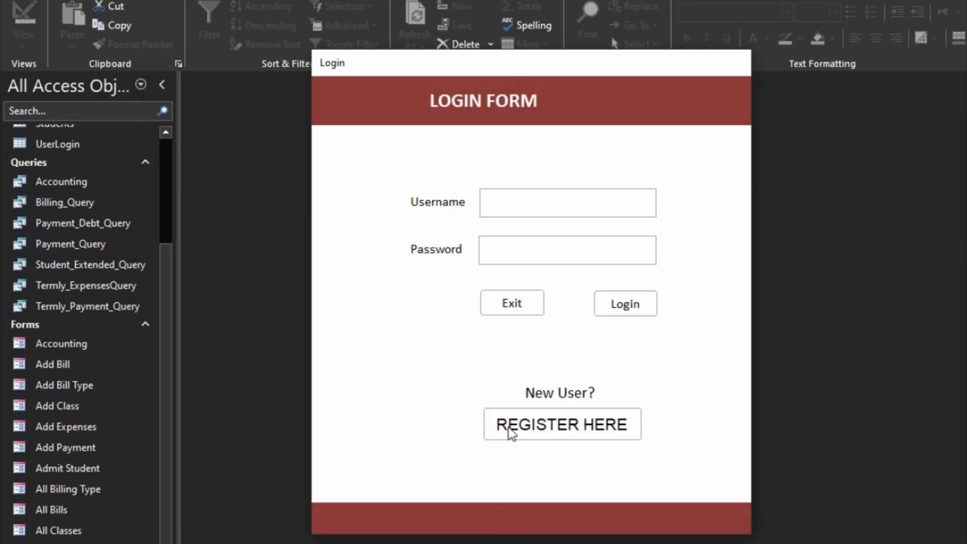
{"action": "left_click", "coordinate": [506, 425]}
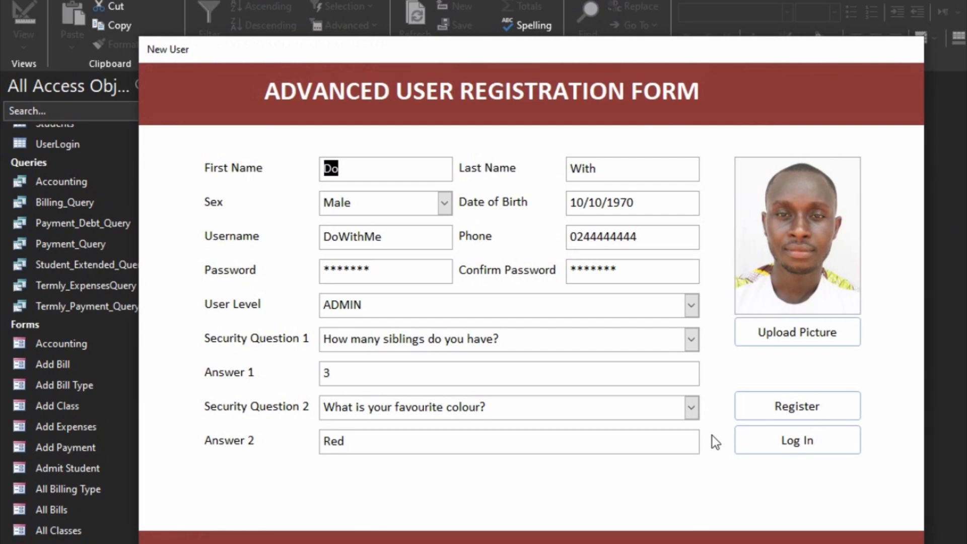
- Set the New User form's Data Entry to Yes, save the design, and reopen it via REGISTER HERE
{"action": "right_click", "coordinate": [778, 115]}
{"action": "left_click", "coordinate": [827, 169]}
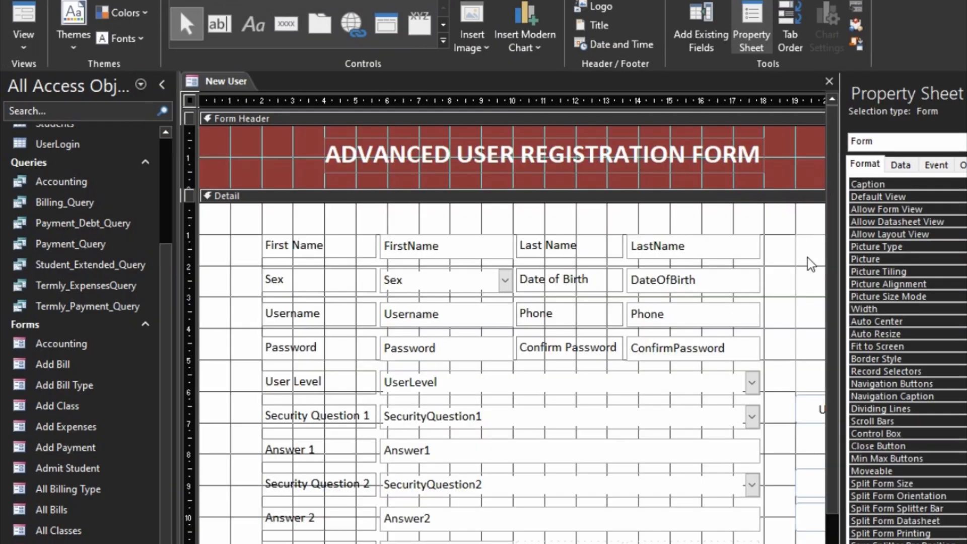
{"action": "left_click", "coordinate": [901, 166]}
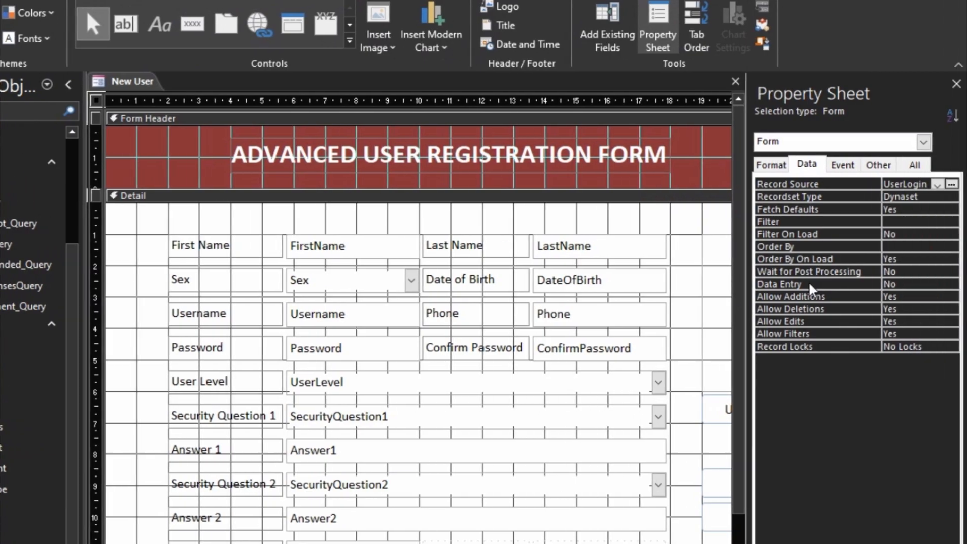
{"action": "left_click", "coordinate": [905, 285]}
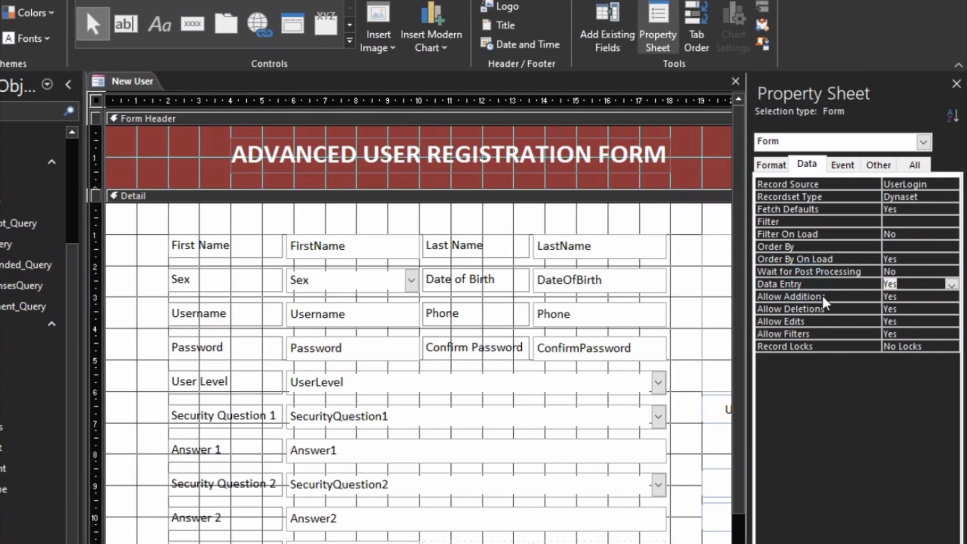
{"action": "left_click", "coordinate": [814, 298]}
{"action": "left_click", "coordinate": [734, 82]}
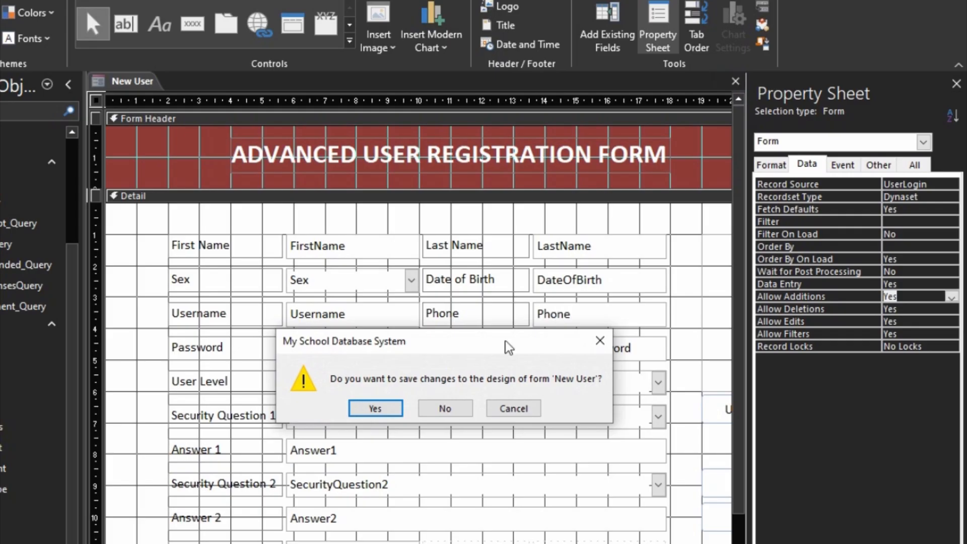
{"action": "left_click", "coordinate": [381, 406]}
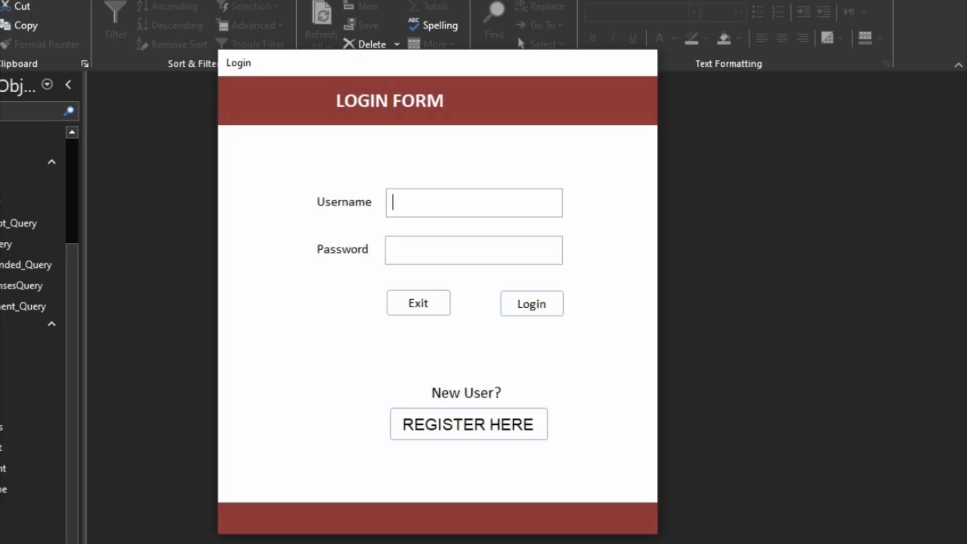
{"action": "left_click", "coordinate": [442, 431]}
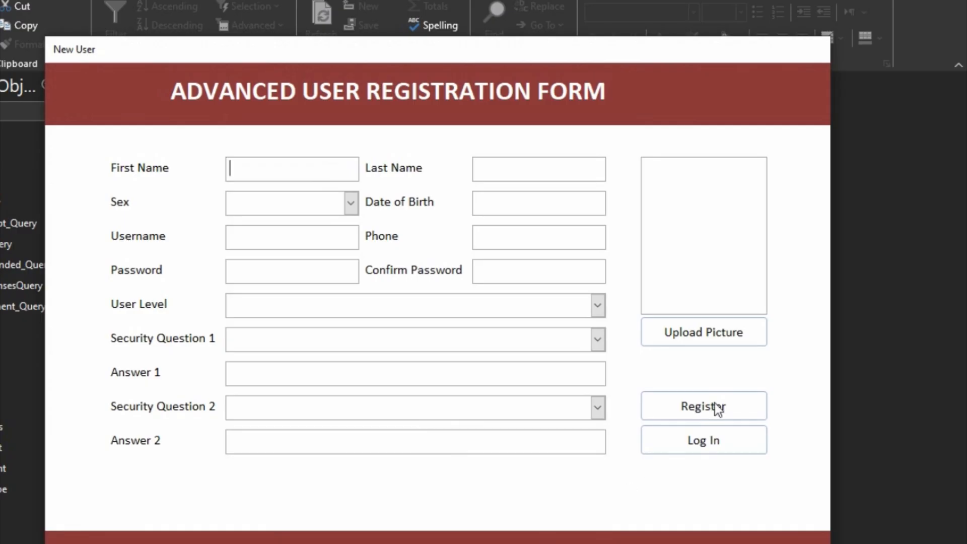
- Open the New User form in Design View and bring up the Register button's Click code
{"action": "right_click", "coordinate": [784, 364]}
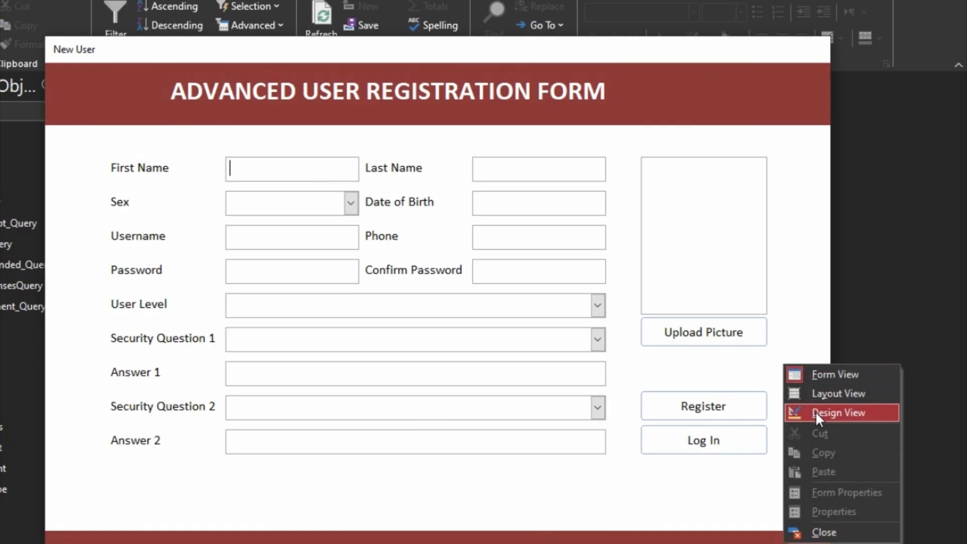
{"action": "left_click", "coordinate": [815, 411]}
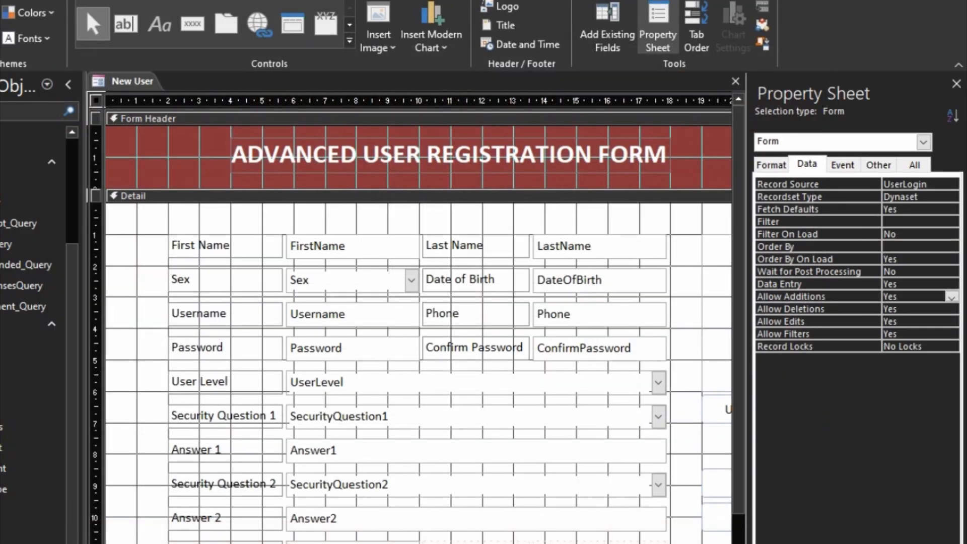
{"action": "scroll", "coordinate": [418, 373], "scroll_direction": "right", "scroll_amount": 5}
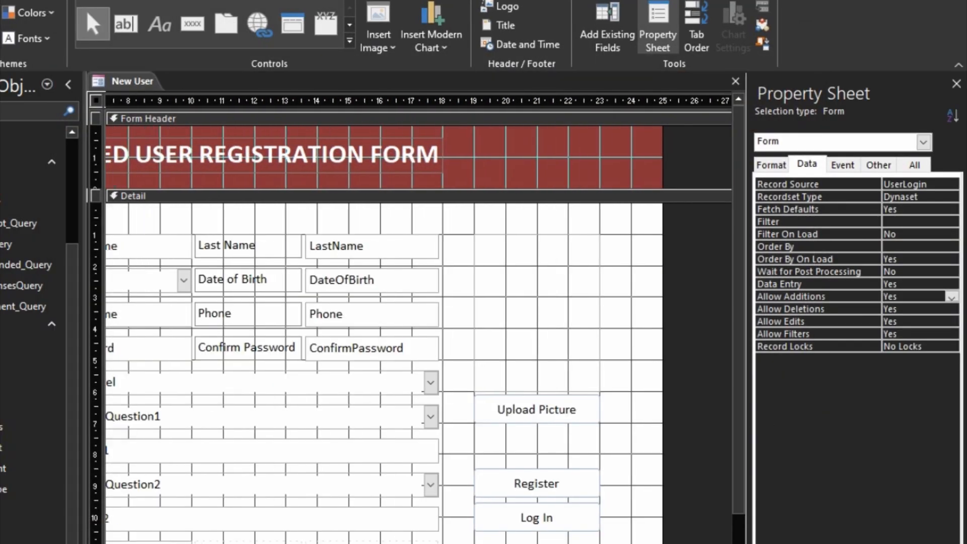
{"action": "left_click", "coordinate": [539, 480]}
{"action": "right_click", "coordinate": [540, 485]}
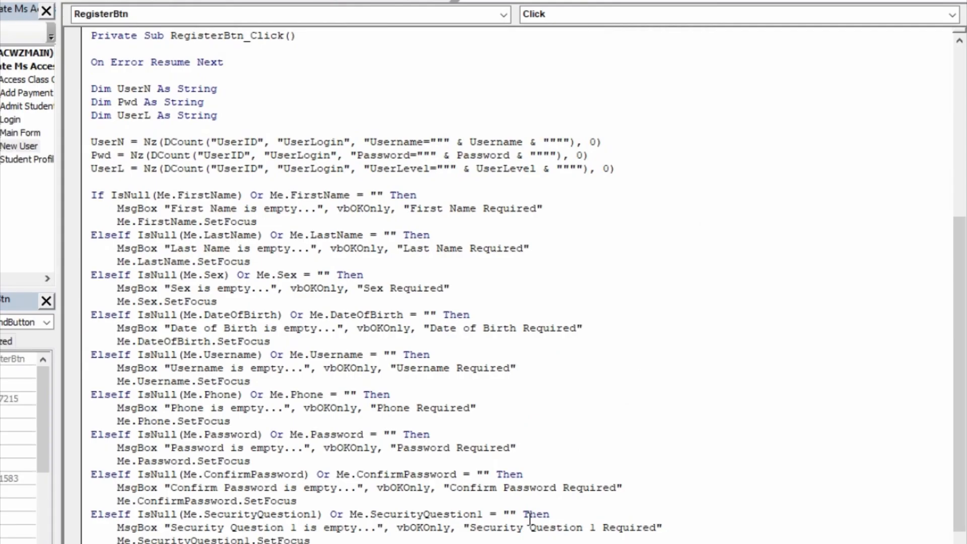
{"action": "scroll", "coordinate": [529, 519], "scroll_direction": "down", "scroll_amount": 12}
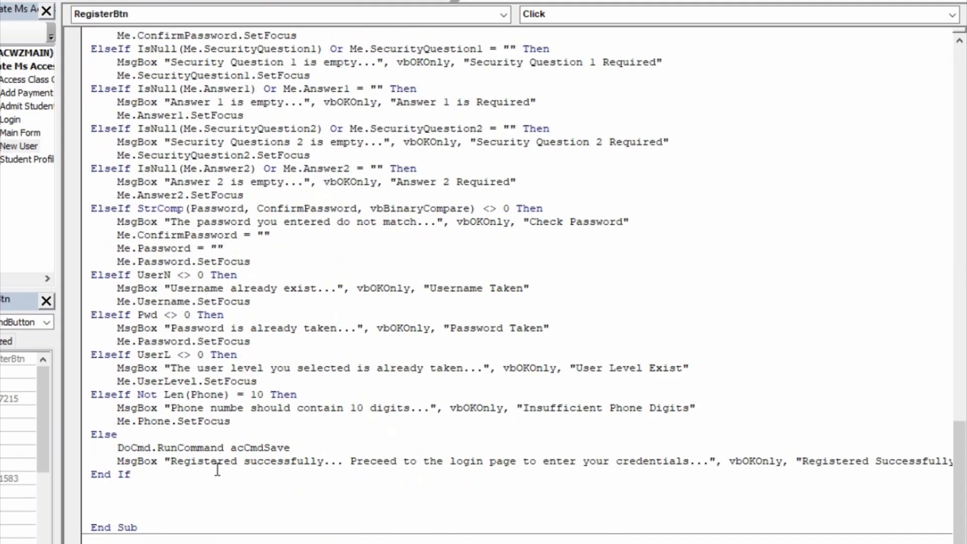
- Add DoCmd.GoToRecord , , acNewRec before End If, then return to the Access form design
{"action": "left_click", "coordinate": [303, 449]}
{"action": "left_click", "coordinate": [84, 476]}
{"action": "left_click", "coordinate": [93, 475]}
{"action": "key", "text": "Return"}
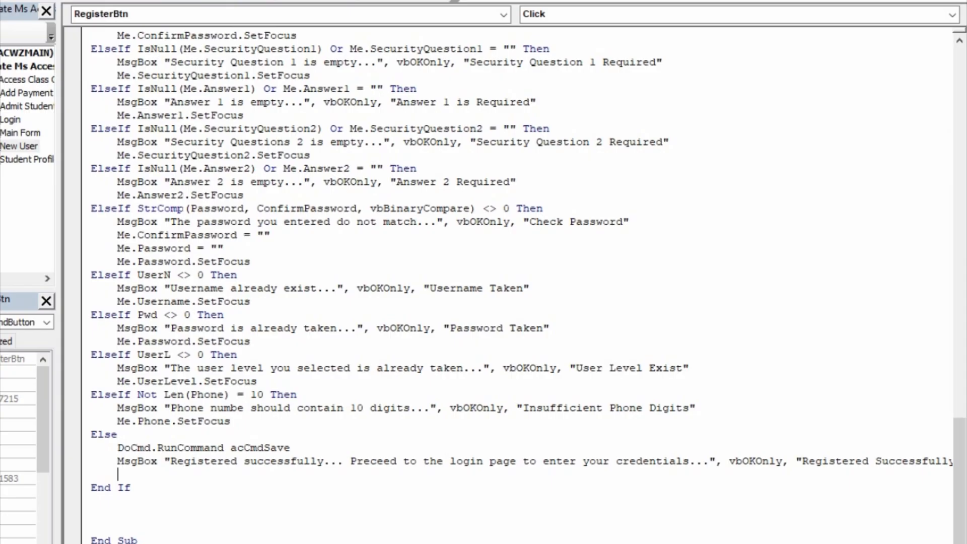
{"action": "type", "text": "docmd.gotor"}
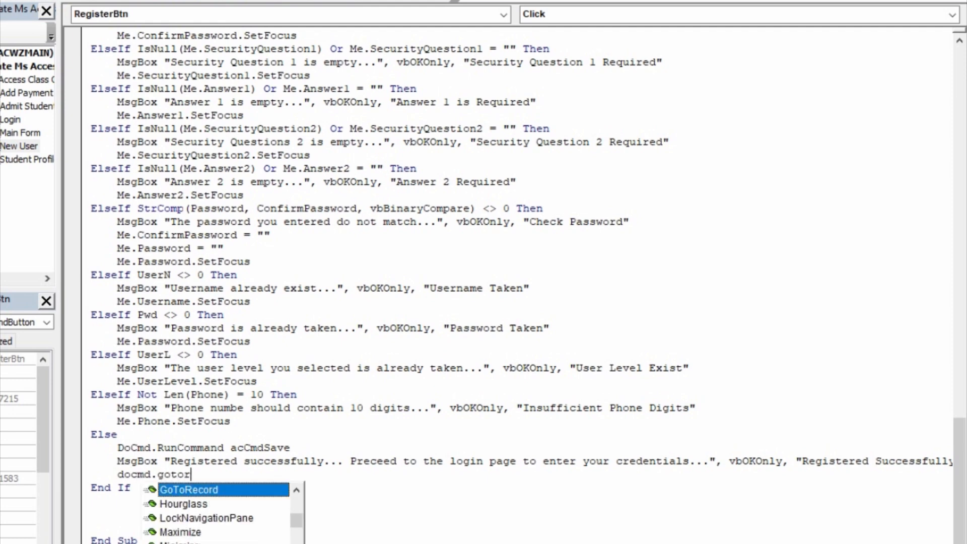
{"action": "key", "text": "Tab"}
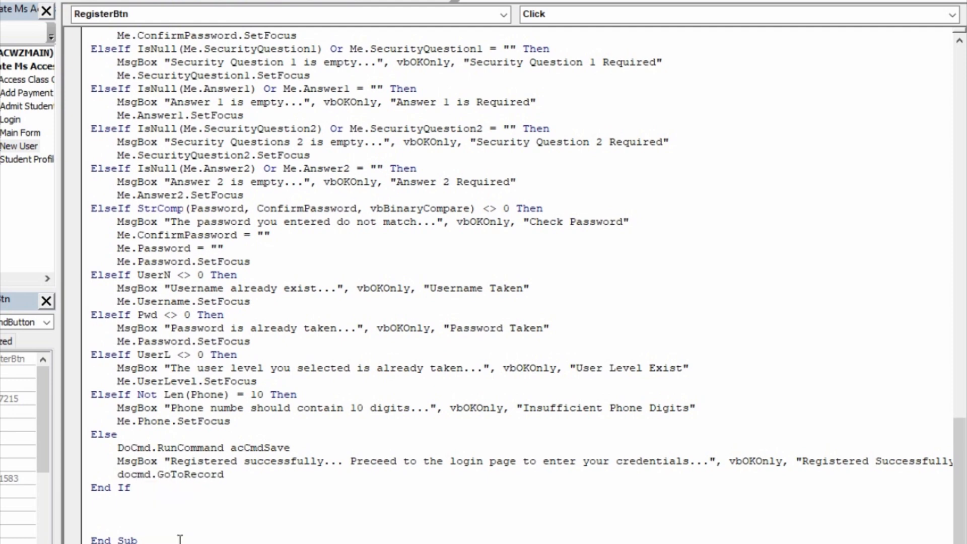
{"action": "type", "text": ",,"}
{"action": "key", "text": "Down"}
{"action": "key", "text": "Down"}
{"action": "key", "text": "Down"}
{"action": "key", "text": "Down"}
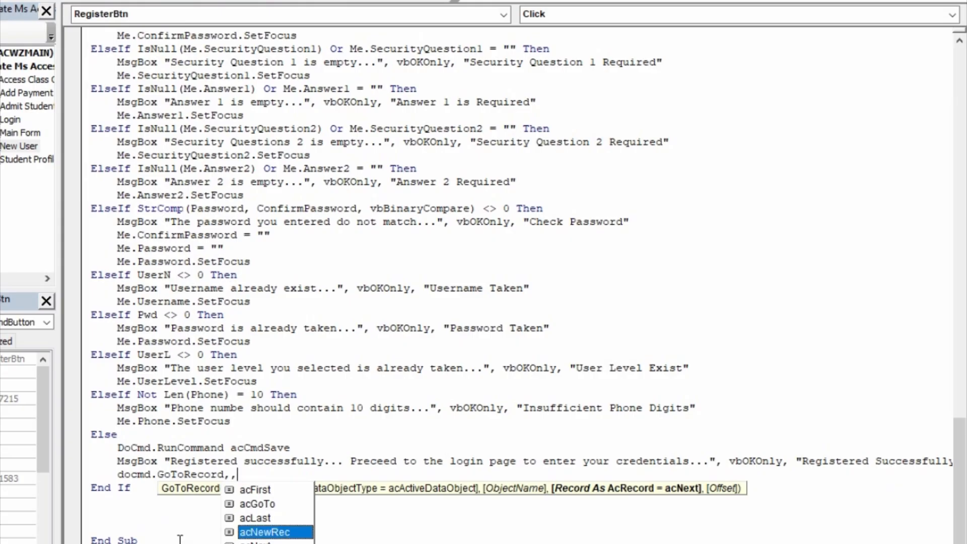
{"action": "key", "text": "Tab"}
{"action": "key", "text": "Down"}
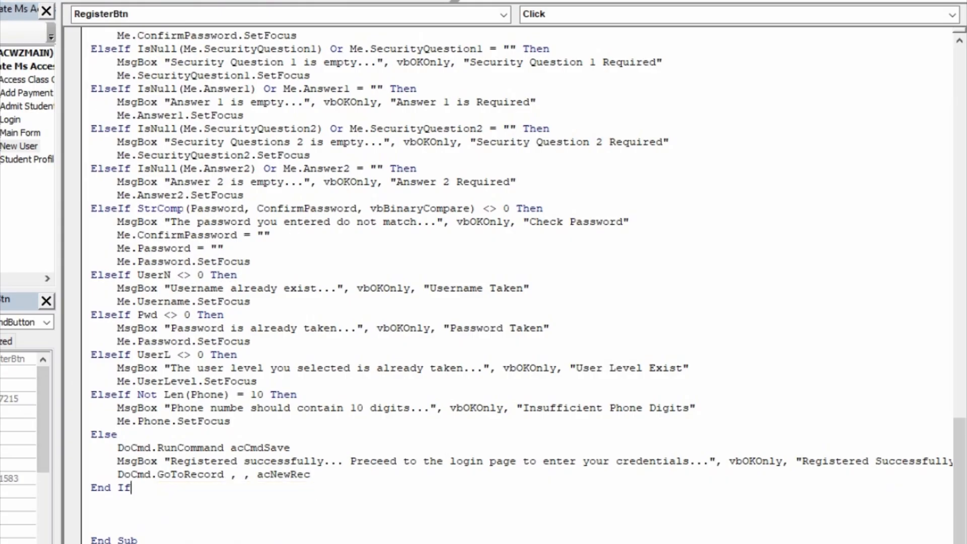
{"action": "left_click", "coordinate": [80, 1]}
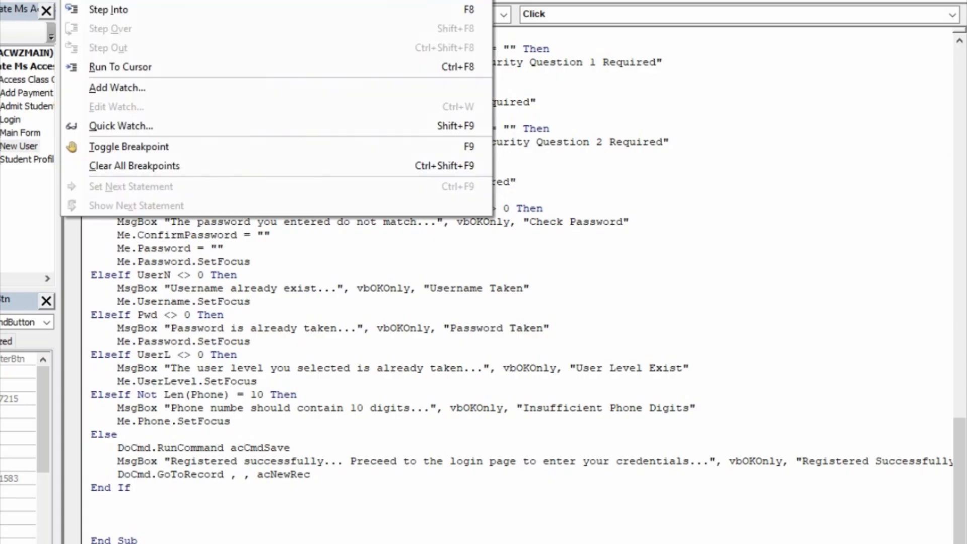
{"action": "left_click", "coordinate": [111, 1]}
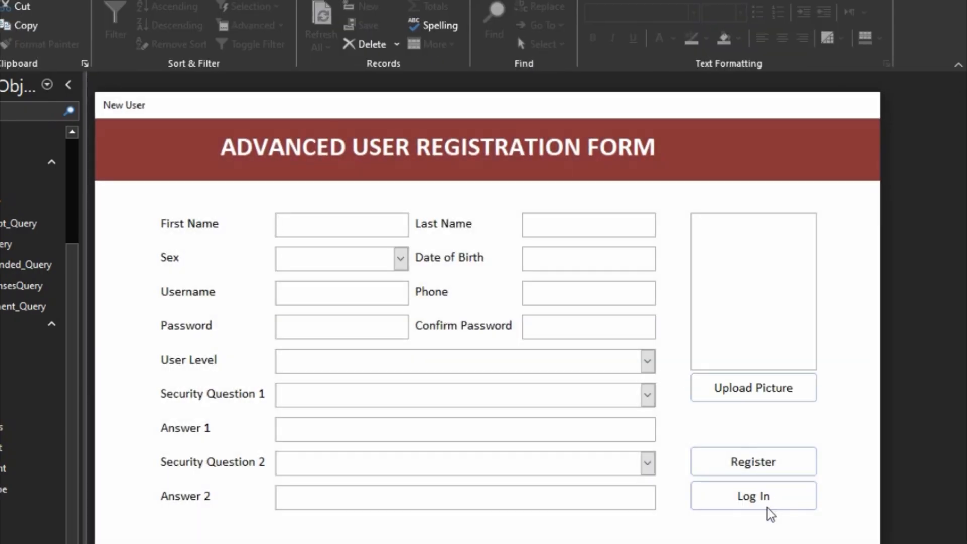
- Widen the ADVANCED USER REGISTRATION FORM title label across the header, center its text, and preview in Form View
{"action": "right_click", "coordinate": [754, 182]}
{"action": "left_click", "coordinate": [789, 230]}
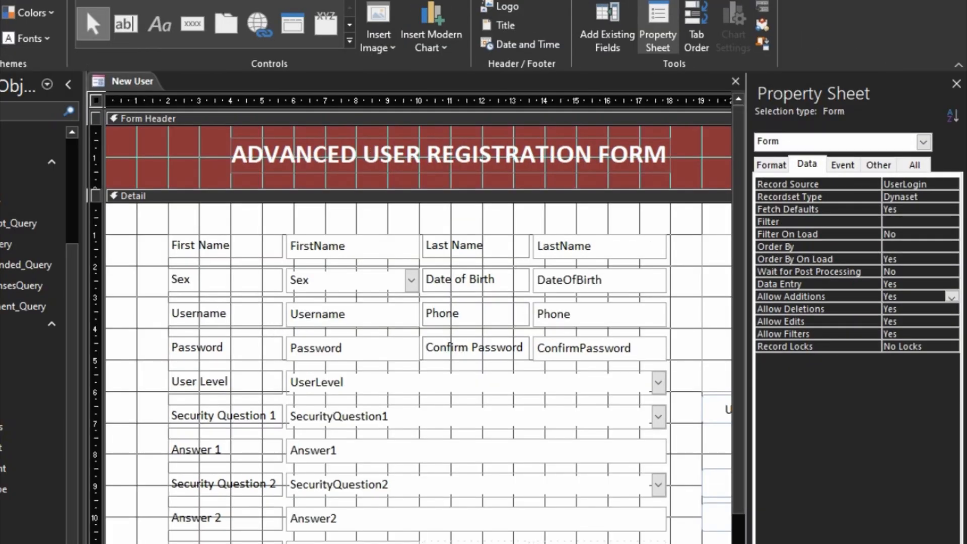
{"action": "scroll", "coordinate": [481, 263], "scroll_direction": "right", "scroll_amount": 5}
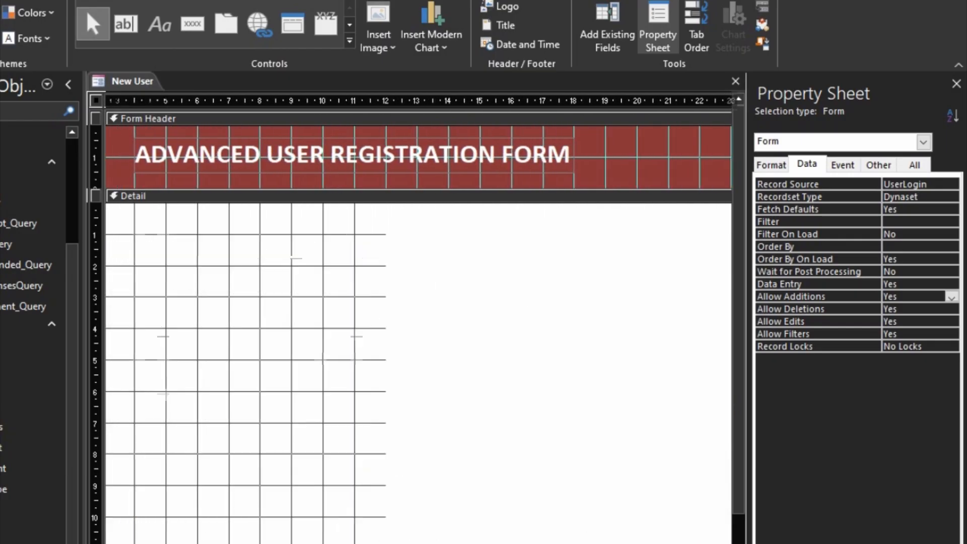
{"action": "left_click", "coordinate": [423, 181]}
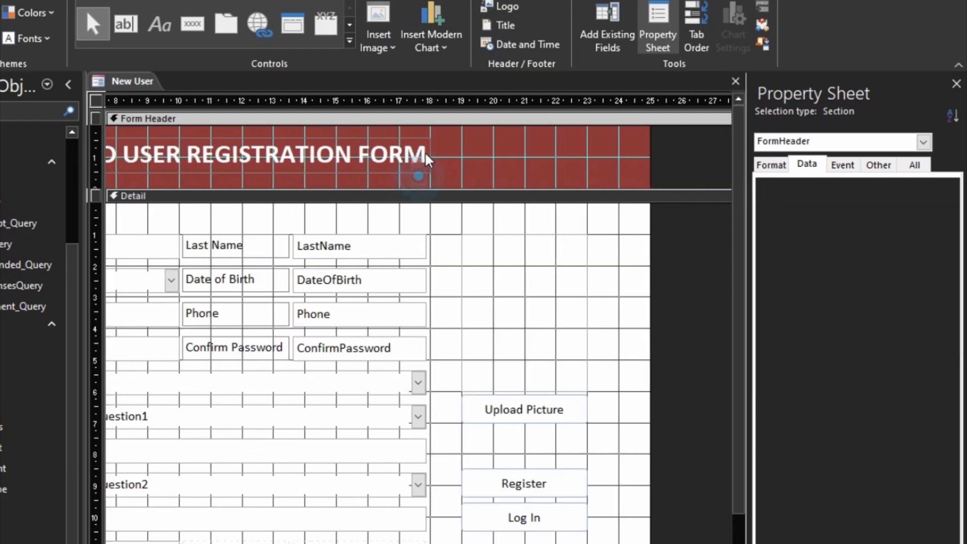
{"action": "left_click", "coordinate": [427, 149]}
{"action": "left_click_drag", "start_coordinate": [432, 155], "coordinate": [526, 174]}
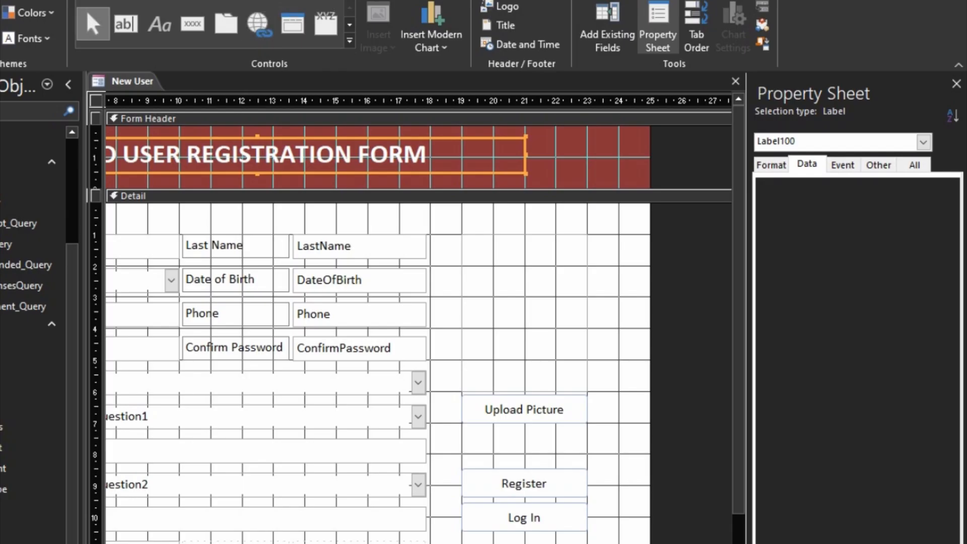
{"action": "left_click", "coordinate": [317, 2]}
{"action": "left_click", "coordinate": [190, 39]}
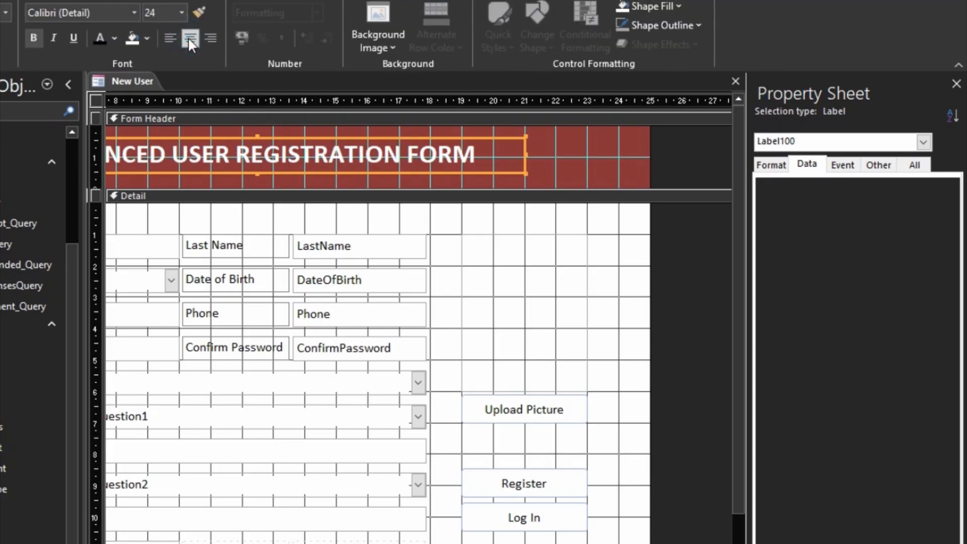
{"action": "left_click", "coordinate": [616, 145]}
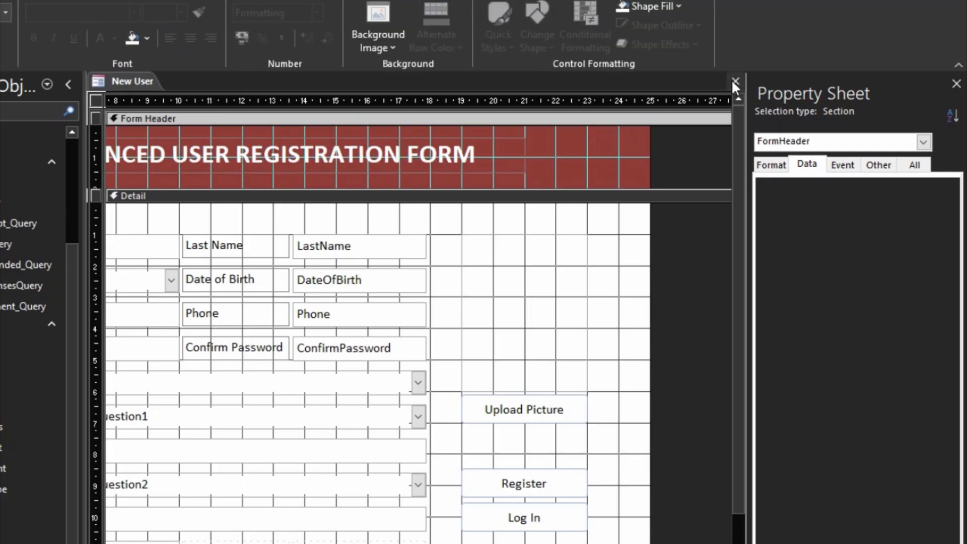
{"action": "key", "text": "F5"}
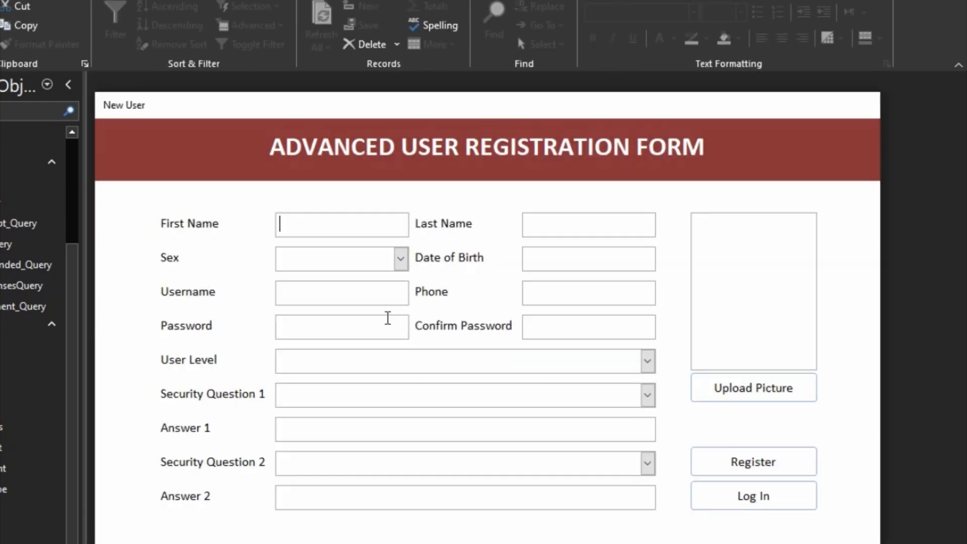
- Set the form's Caption property to 'User Registration Form' and preview it in Form View
{"action": "right_click", "coordinate": [631, 174]}
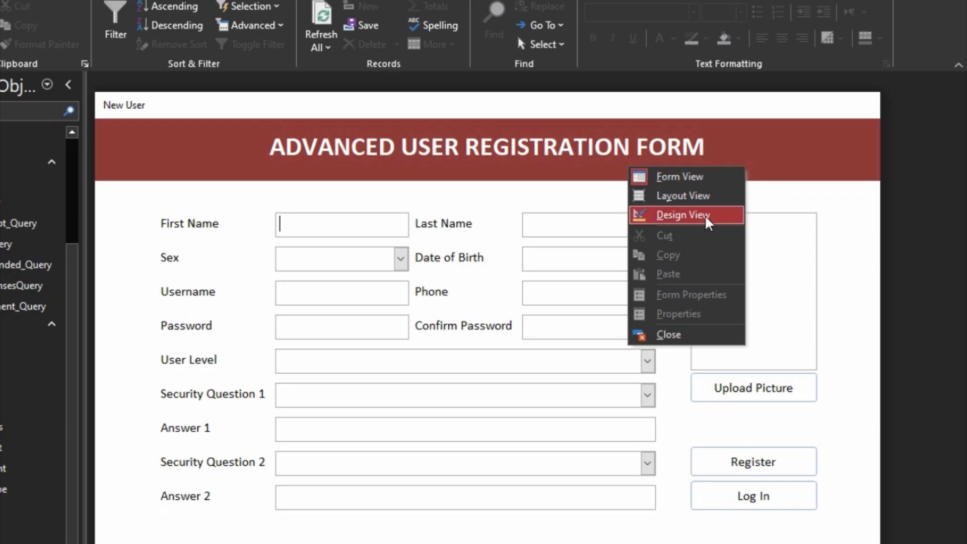
{"action": "left_click", "coordinate": [684, 215]}
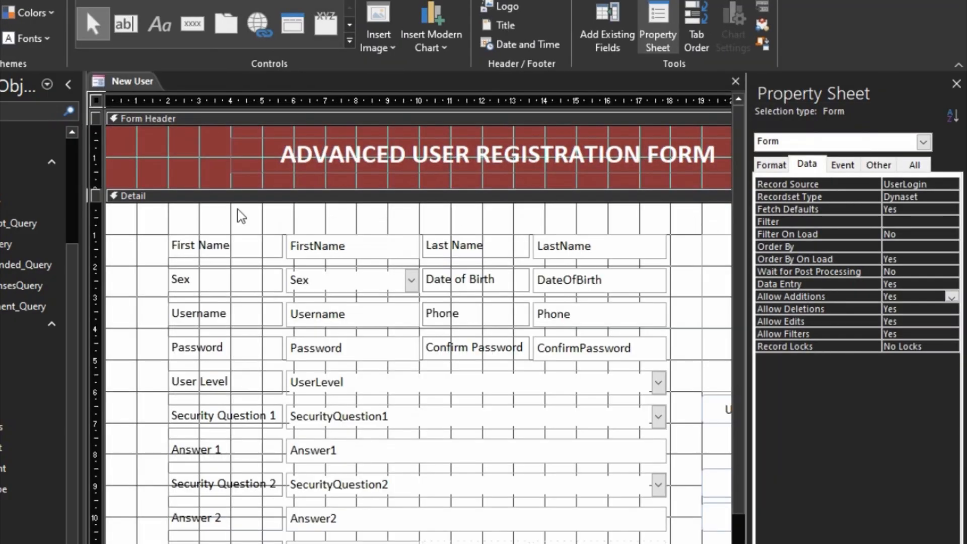
{"action": "left_click", "coordinate": [780, 165]}
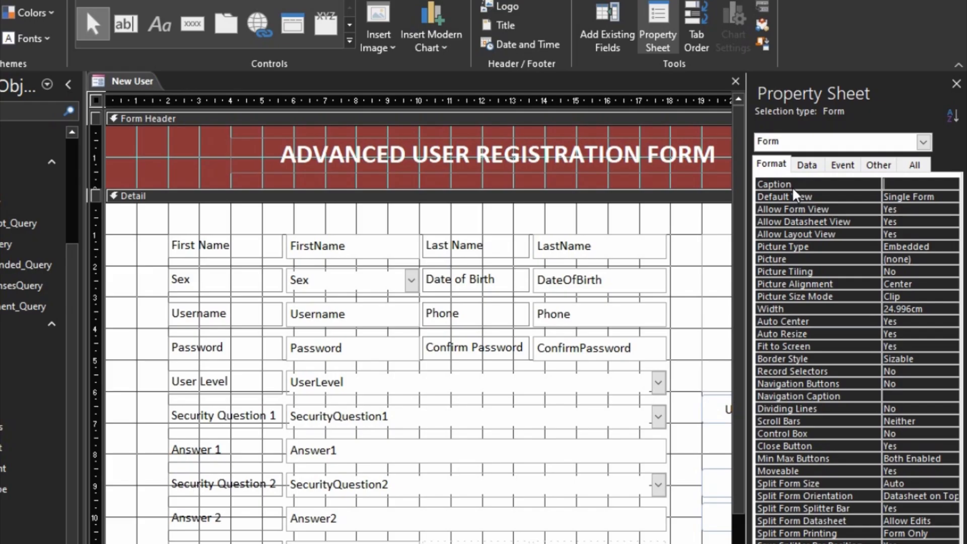
{"action": "type", "text": "S"}
{"action": "key", "text": "BackSpace"}
{"action": "type", "text": "User"}
{"action": "type", "text": " Registra"}
{"action": "type", "text": "tion From"}
{"action": "key", "text": "BackSpace"}
{"action": "key", "text": "BackSpace"}
{"action": "key", "text": "BackSpace"}
{"action": "type", "text": "orm"}
{"action": "left_click", "coordinate": [824, 182]}
{"action": "key", "text": "F5"}
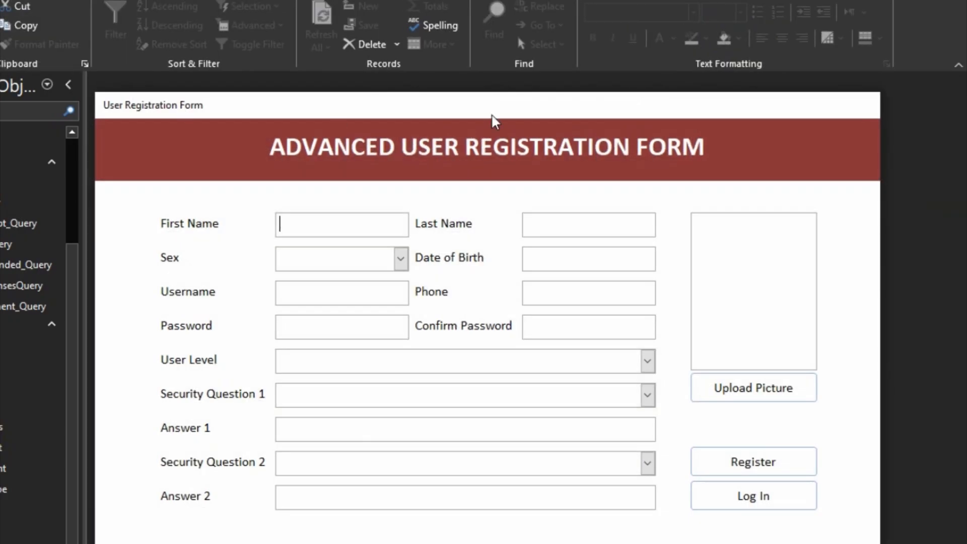
- Save the New User form and return to the Login form via Log In
{"action": "right_click", "coordinate": [832, 135]}
{"action": "right_click", "coordinate": [814, 108]}
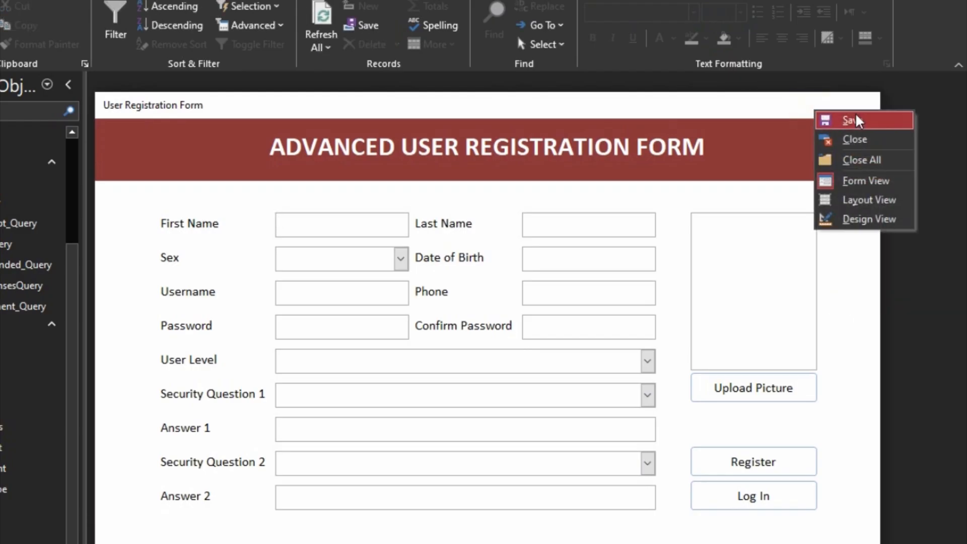
{"action": "left_click", "coordinate": [857, 121]}
{"action": "left_click", "coordinate": [732, 497]}
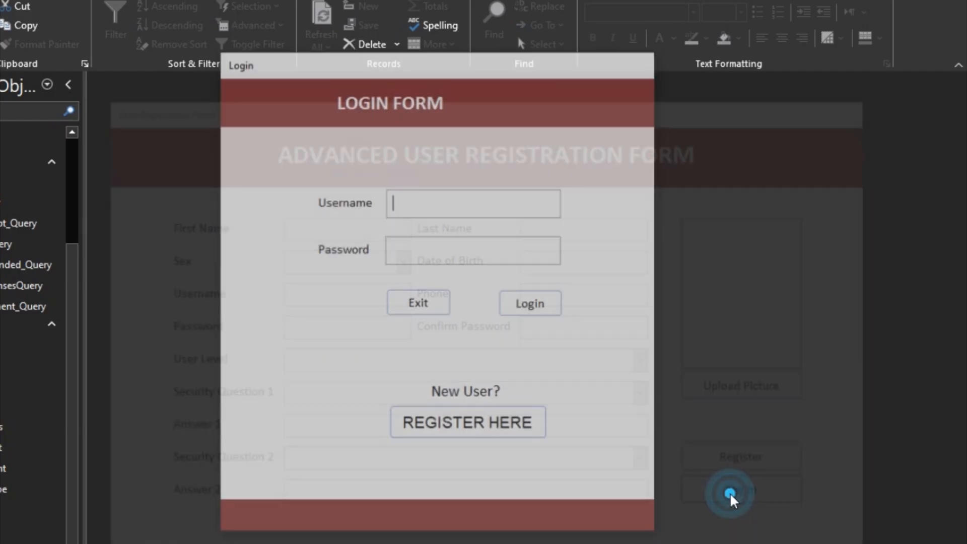